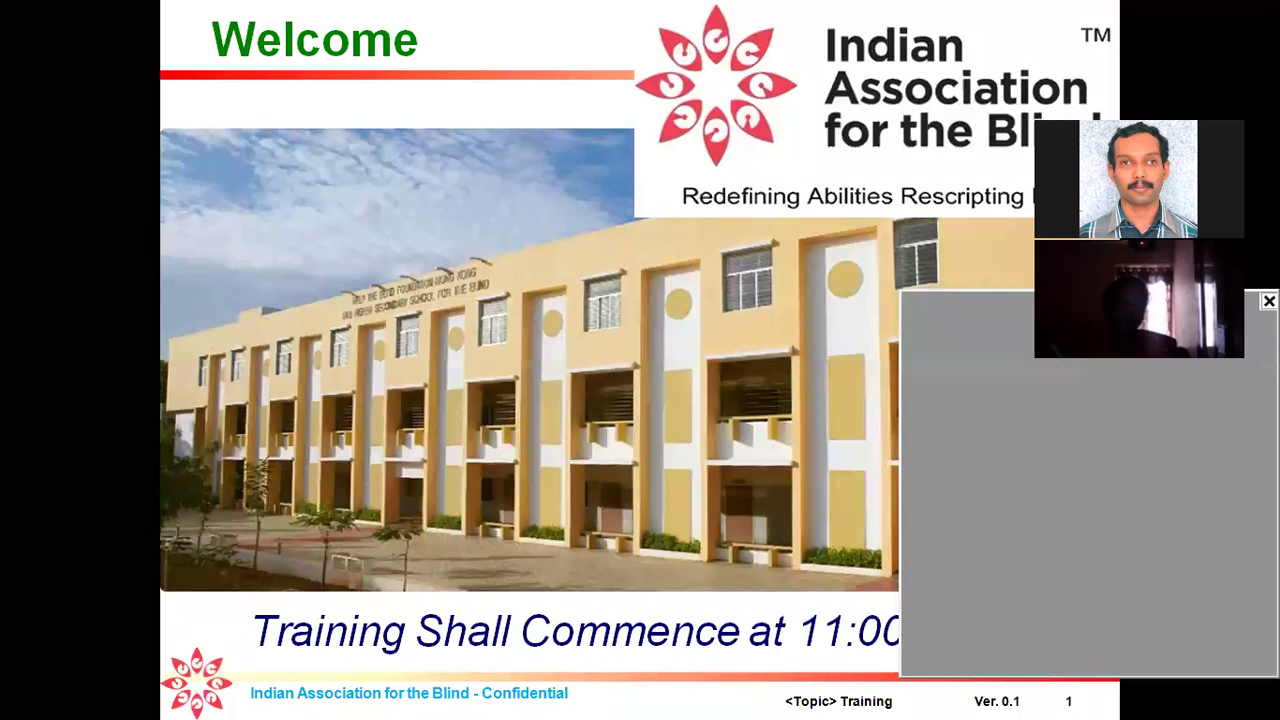
- Switch back to the running slide show, end it and close PowerPoint
{"action": "key", "text": "alt+Tab"}
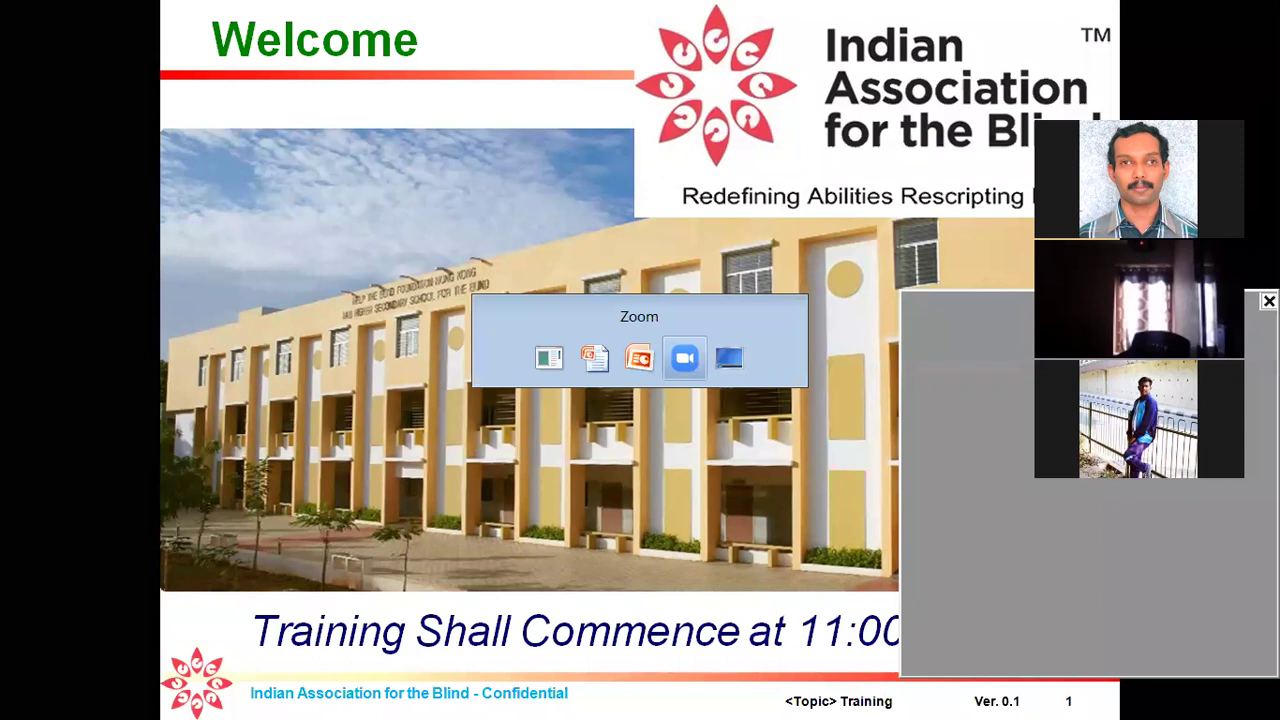
{"action": "key", "text": "alt+Tab"}
{"action": "key", "text": "alt+Tab"}
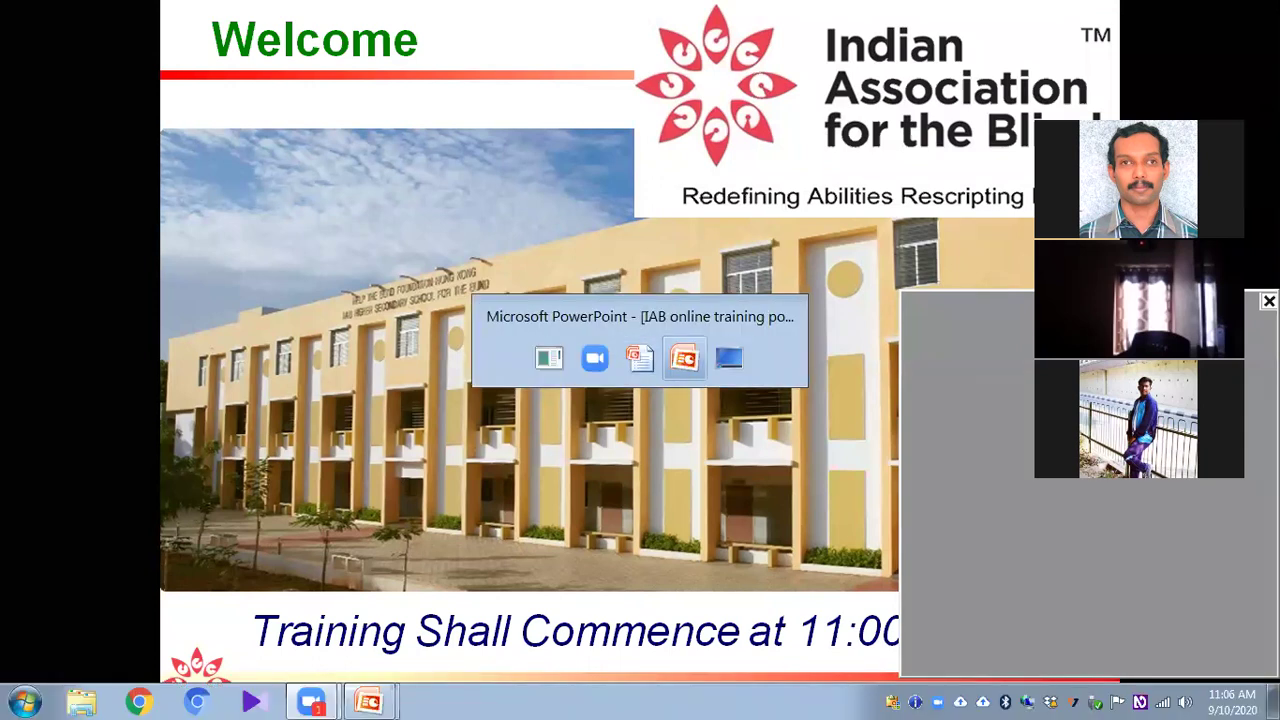
{"action": "key", "text": "alt+Tab"}
{"action": "key", "text": "alt+Tab"}
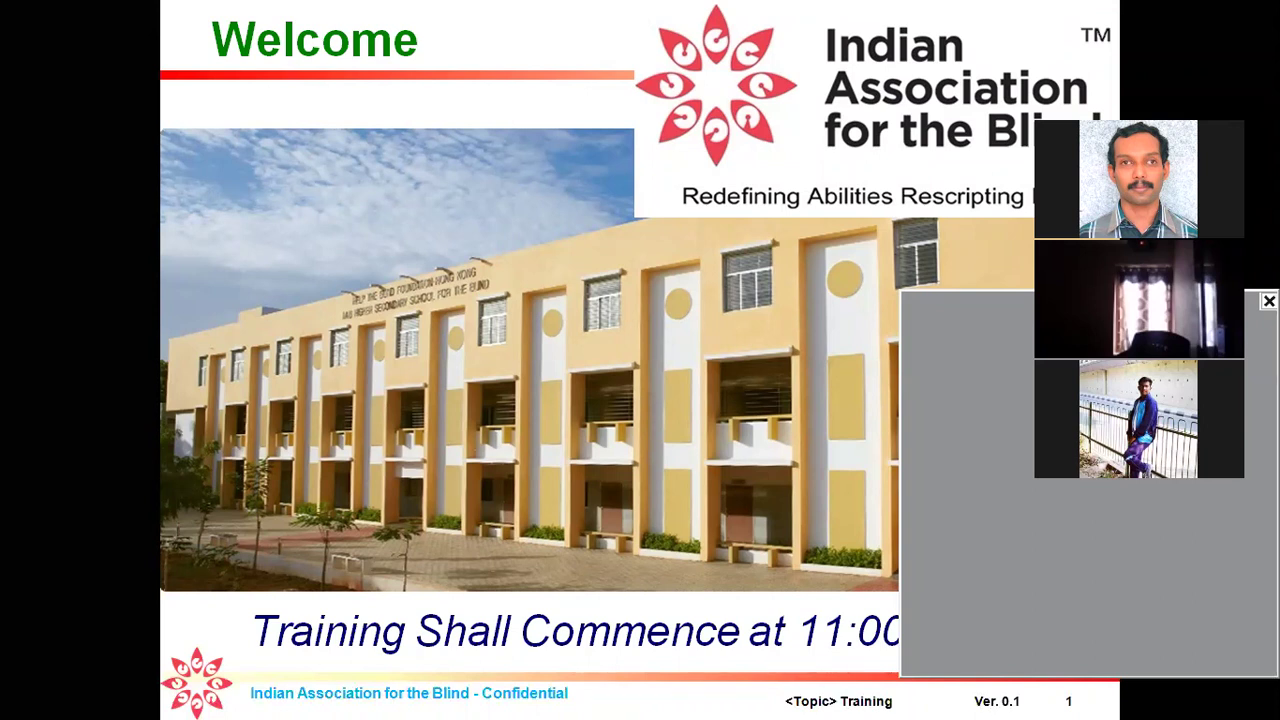
{"action": "key", "text": "alt+Tab"}
{"action": "key", "text": "alt+Tab"}
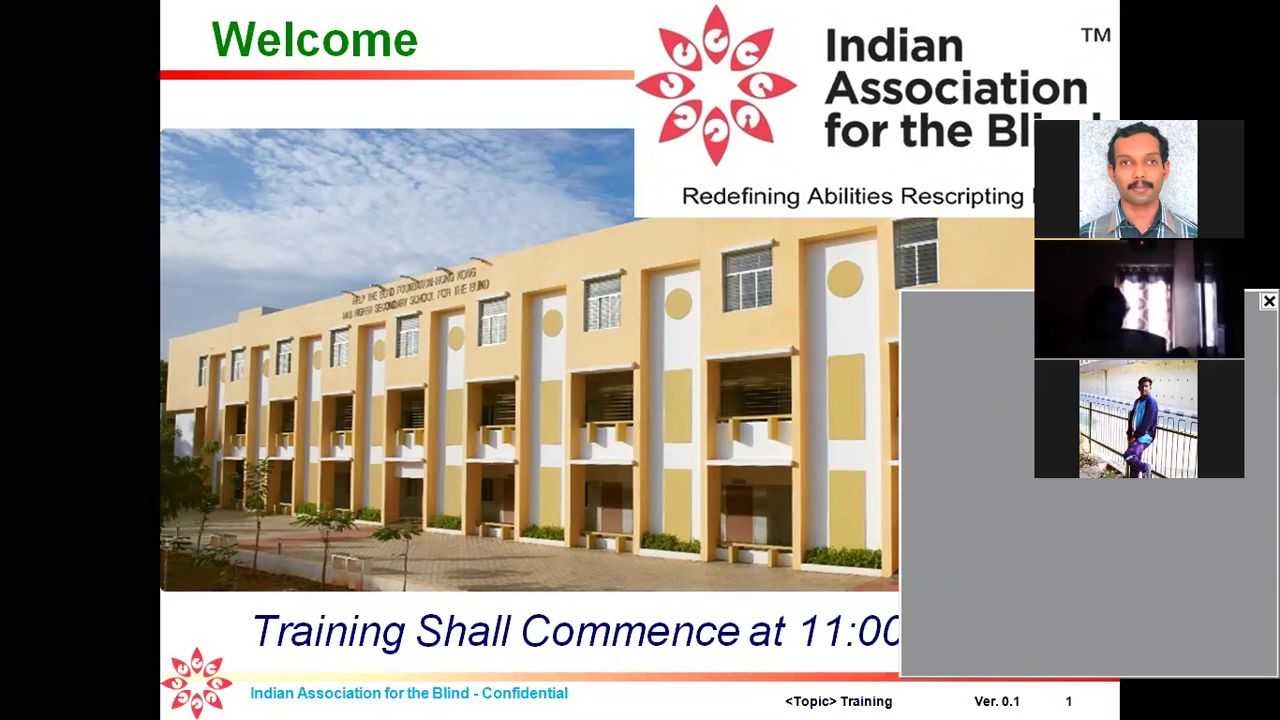
{"action": "key", "text": "Escape"}
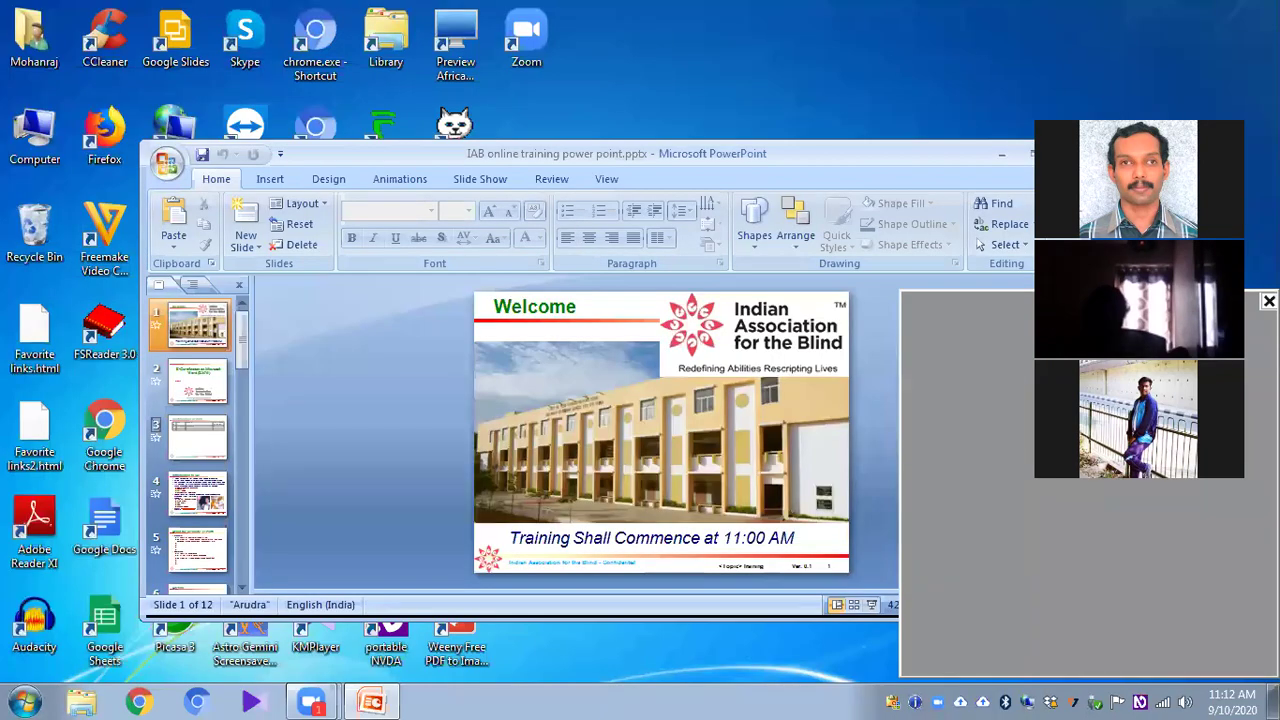
{"action": "key", "text": "alt+F4"}
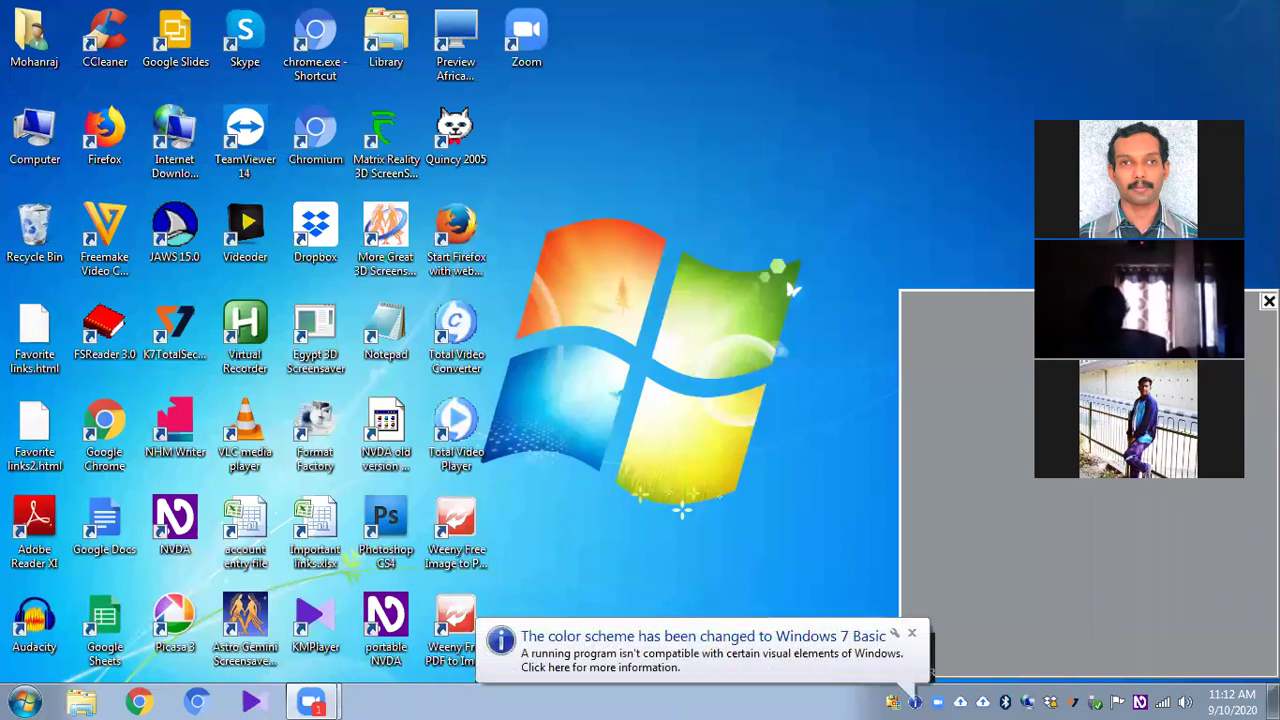
- Turn on the High Contrast colour scheme and return focus to the desktop
{"action": "key", "text": "shift+alt+Print"}
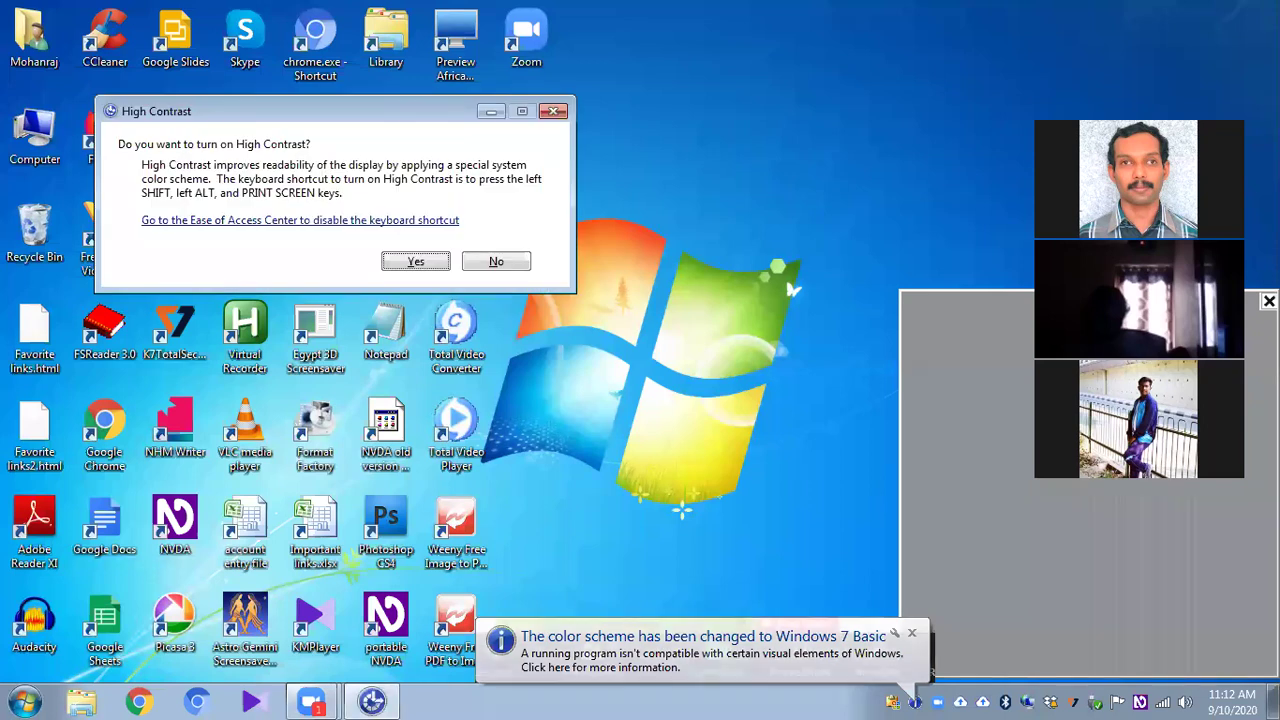
{"action": "key", "text": "Return"}
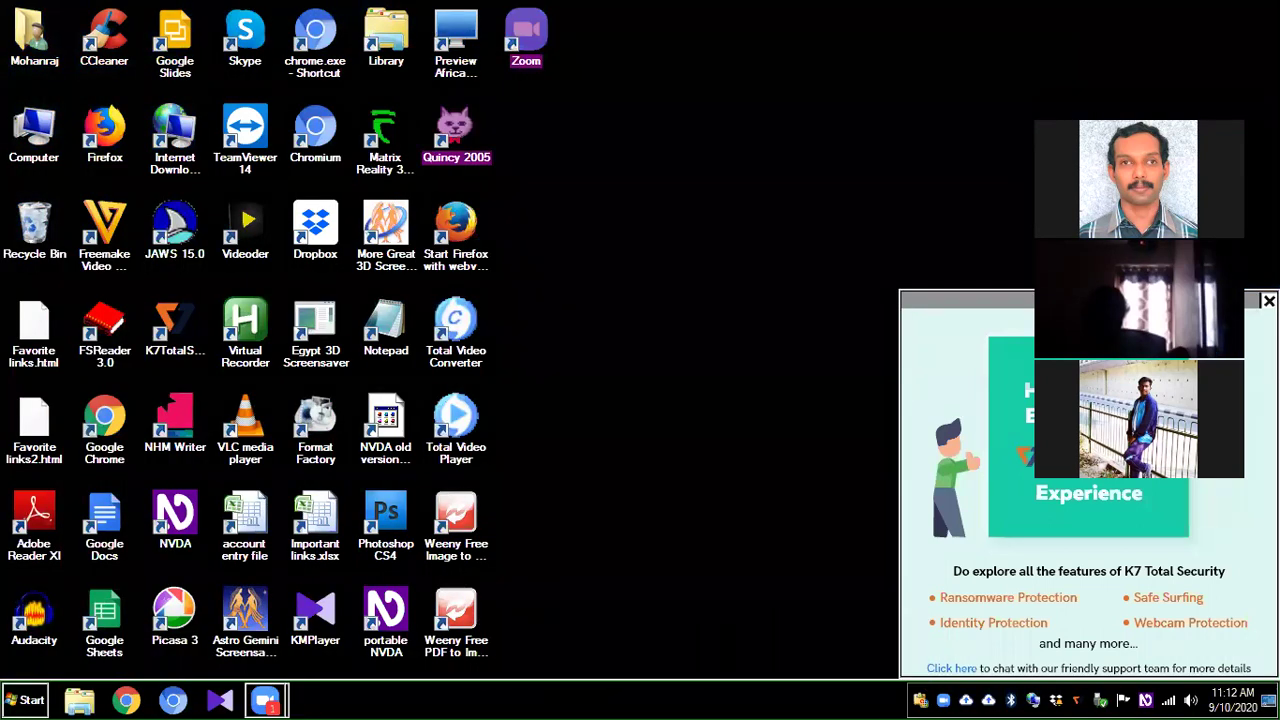
{"action": "left_click", "coordinate": [455, 225]}
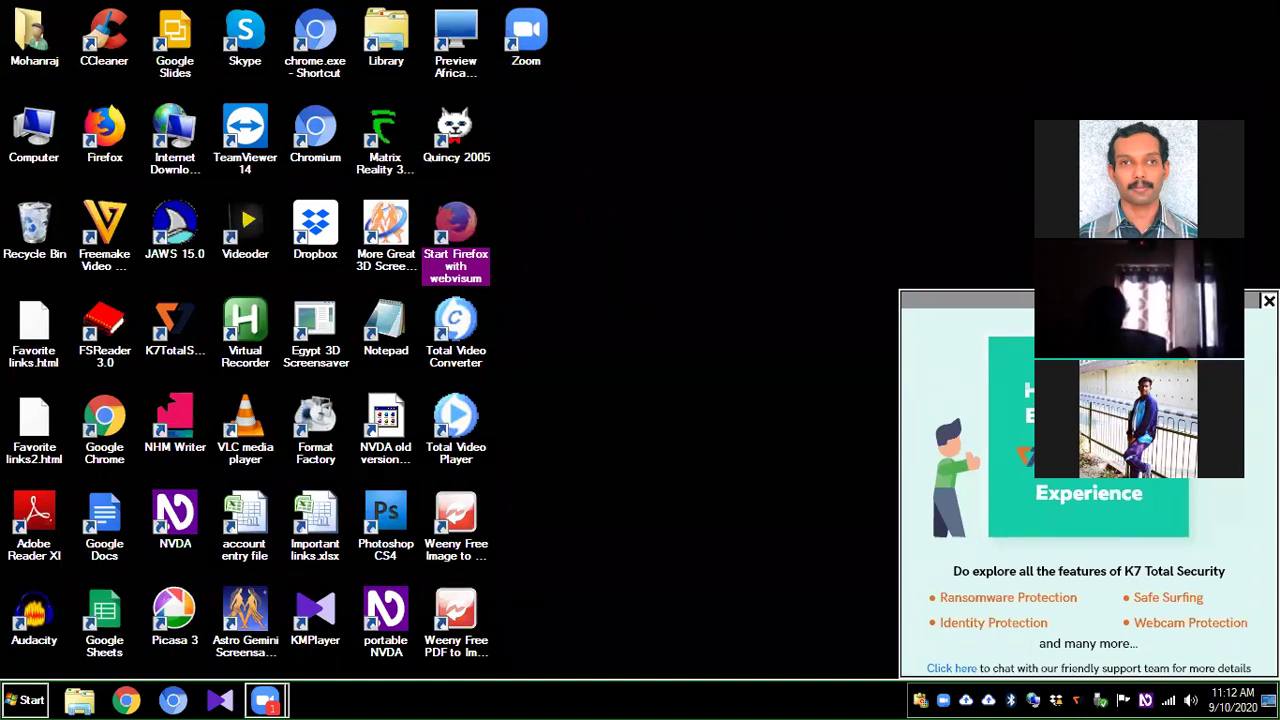
- Open The Boy and the Apple Tree.docx from D:\practice documents for MS word class
{"action": "key", "text": "super+r"}
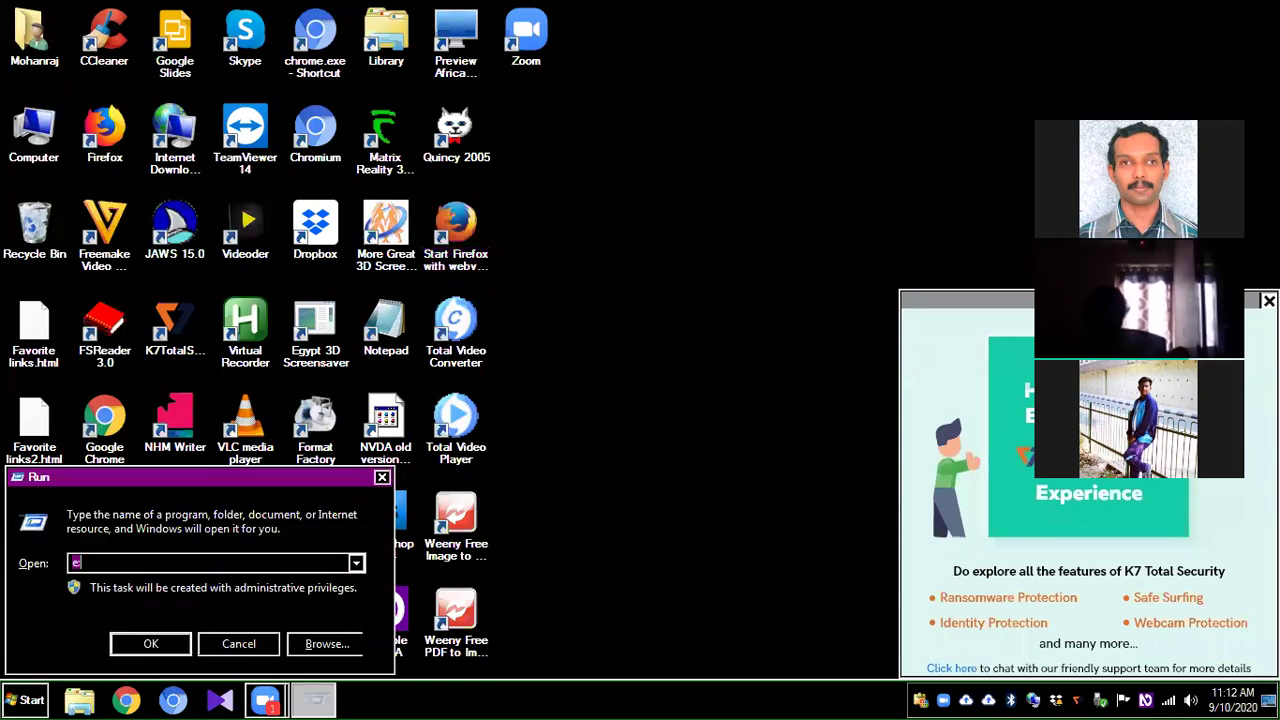
{"action": "type", "text": "d:"}
{"action": "key", "text": "Return"}
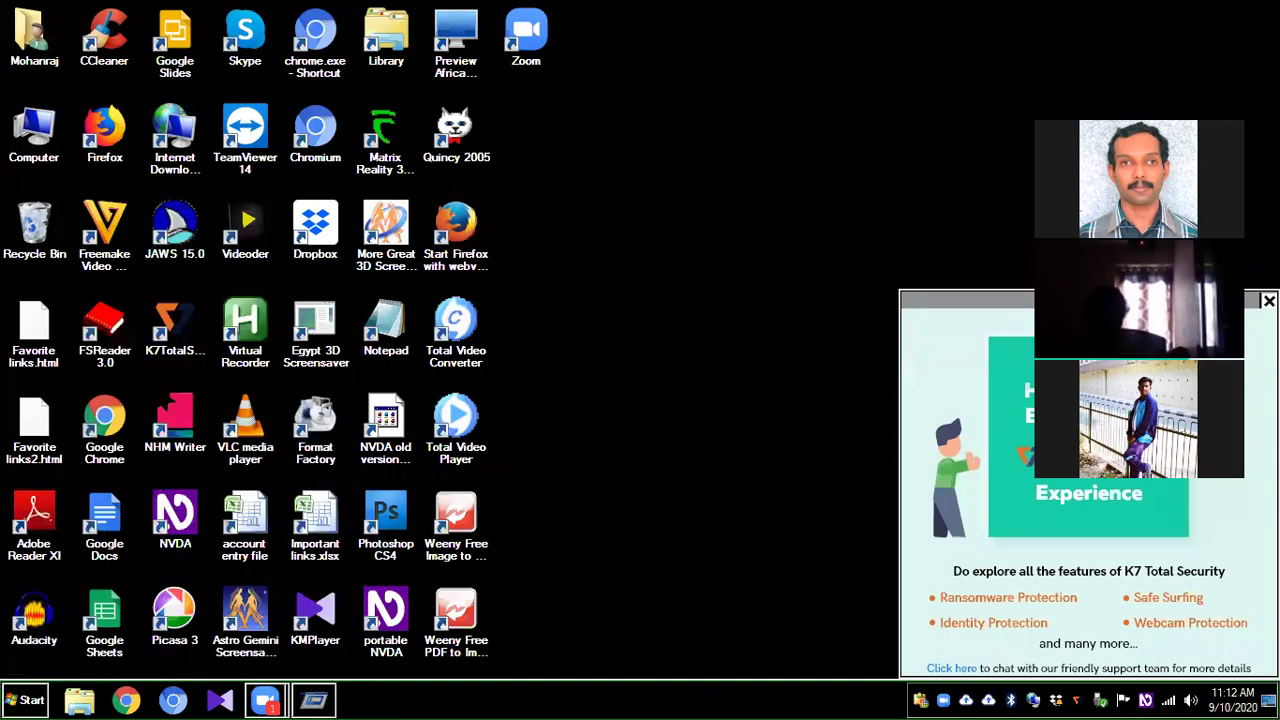
{"action": "key", "text": "p"}
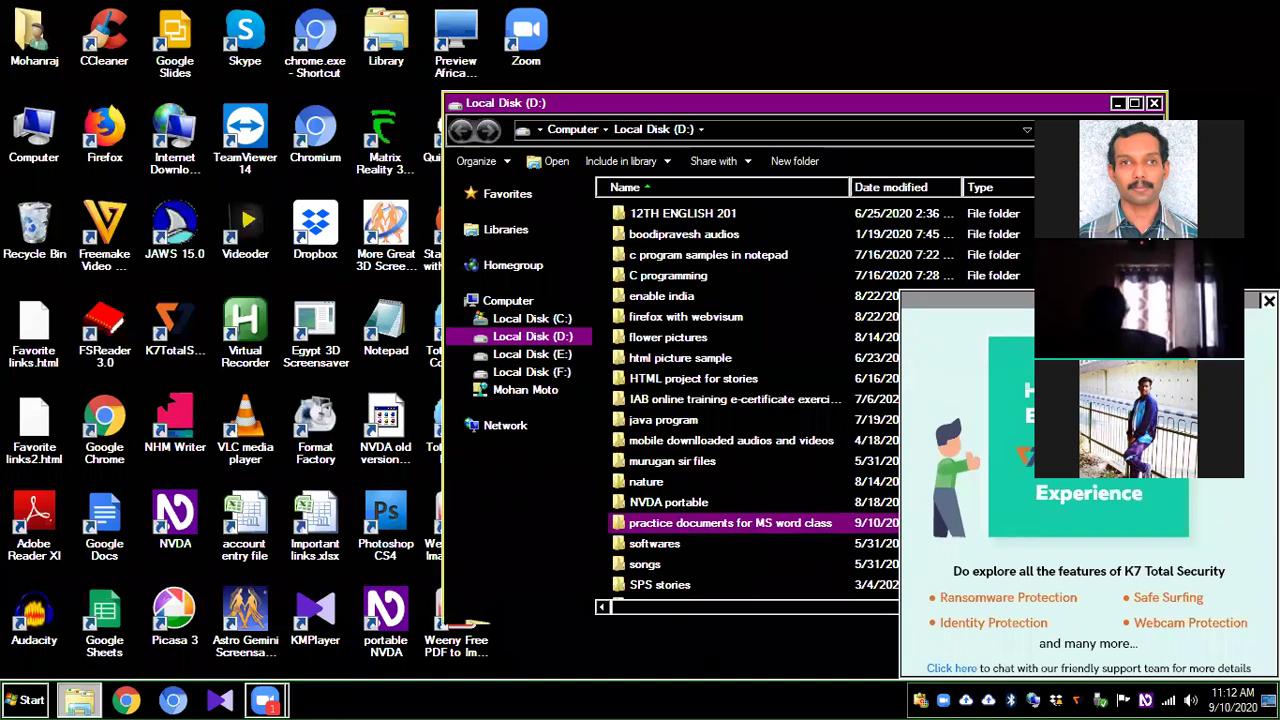
{"action": "key", "text": "Return"}
{"action": "key", "text": "t"}
{"action": "key", "text": "Return"}
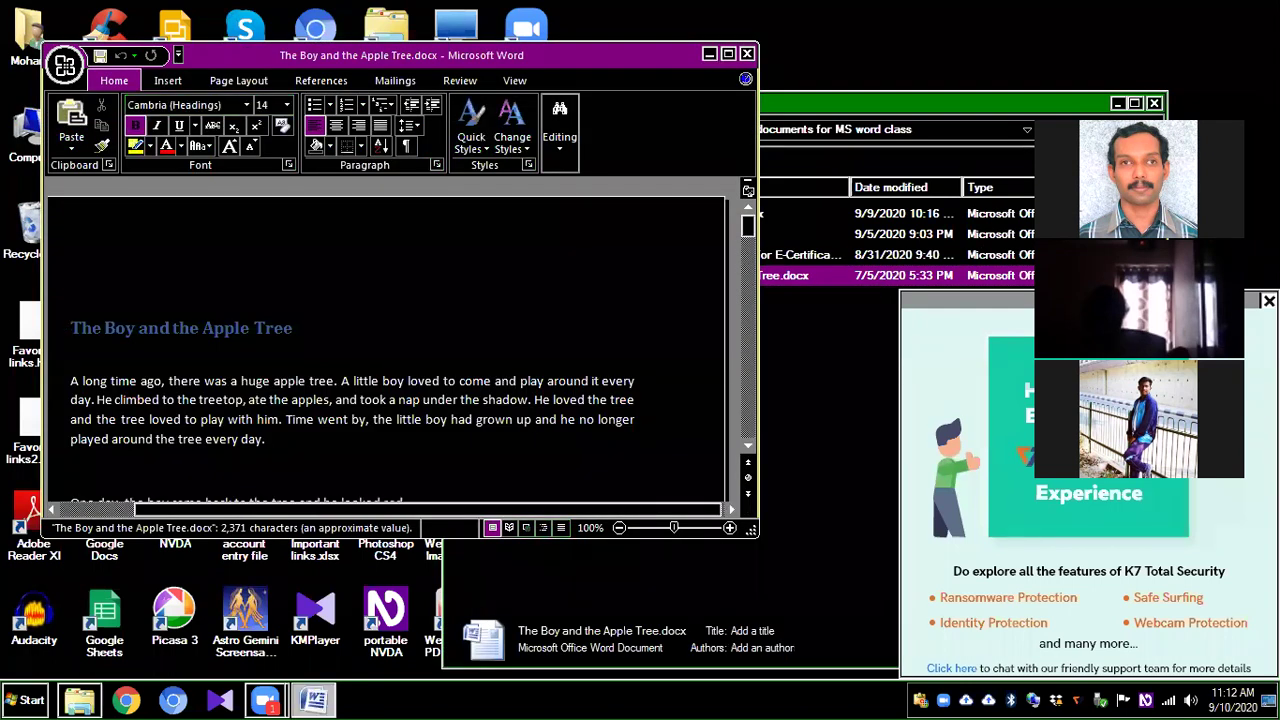
- Maximize the Word window and skim the story from end back to top
{"action": "left_click", "coordinate": [728, 54]}
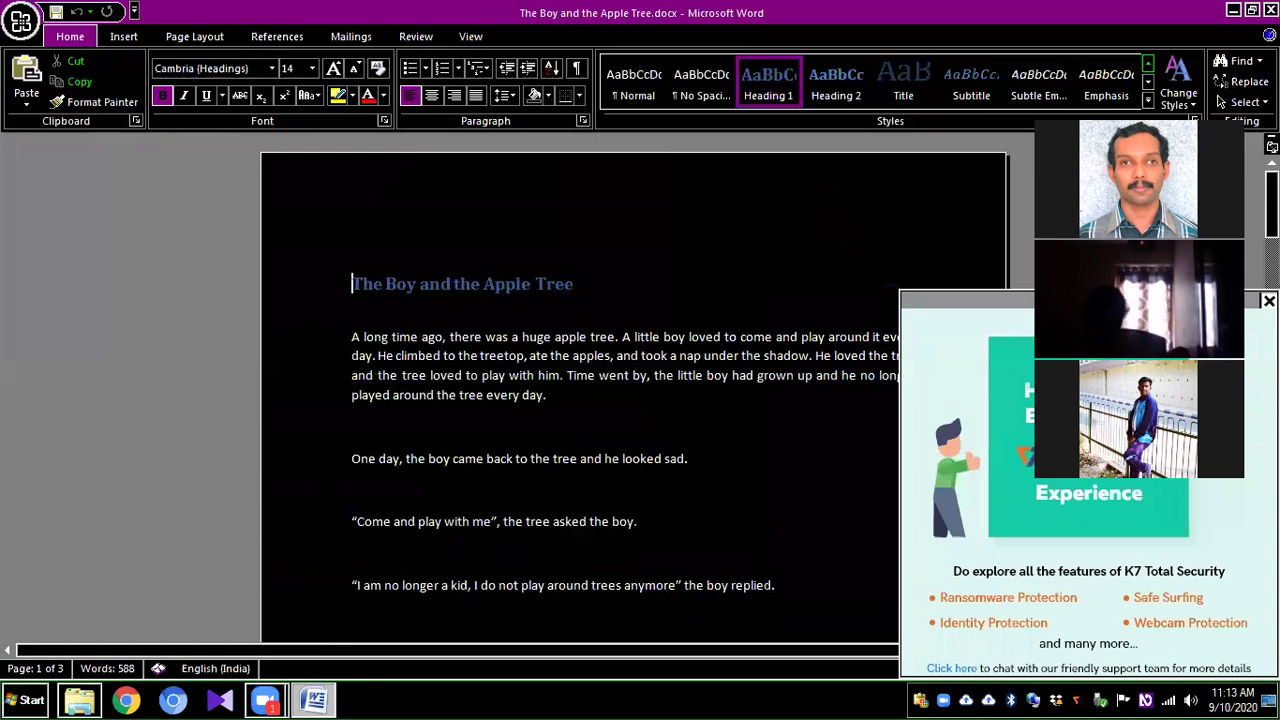
{"action": "key", "text": "Down"}
{"action": "key", "text": "ctrl+End"}
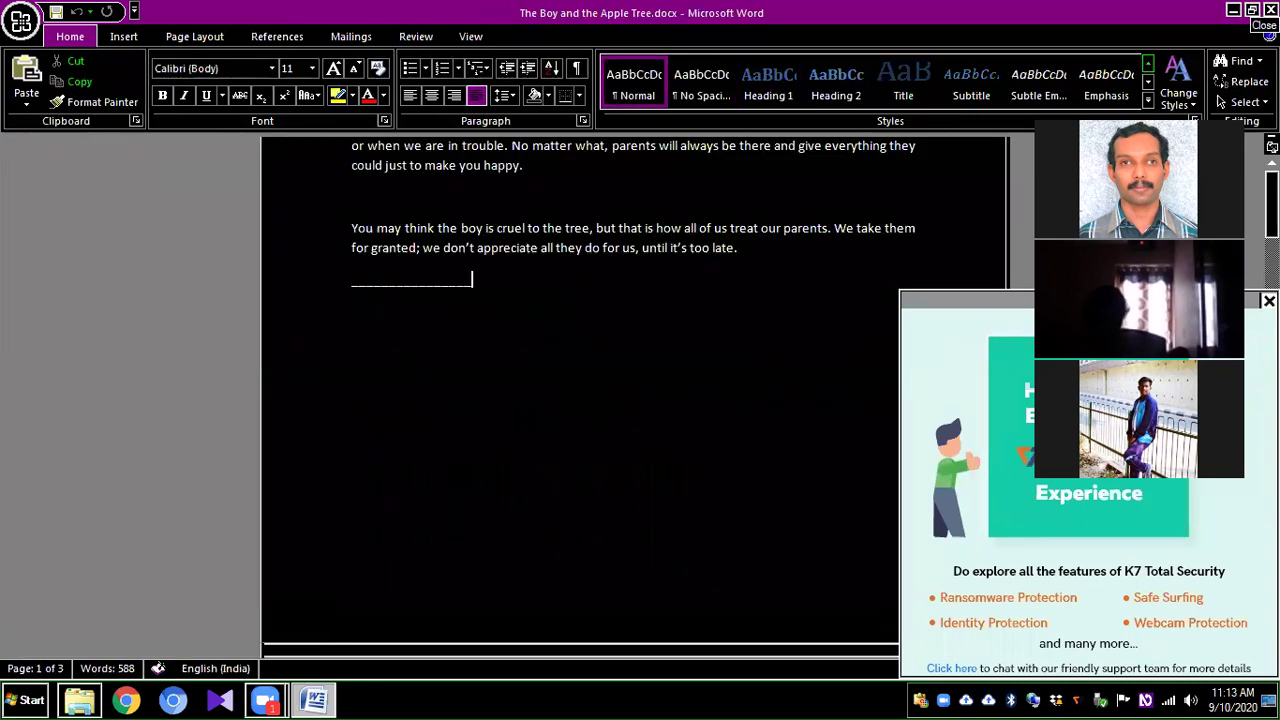
{"action": "key", "text": "ctrl+Home"}
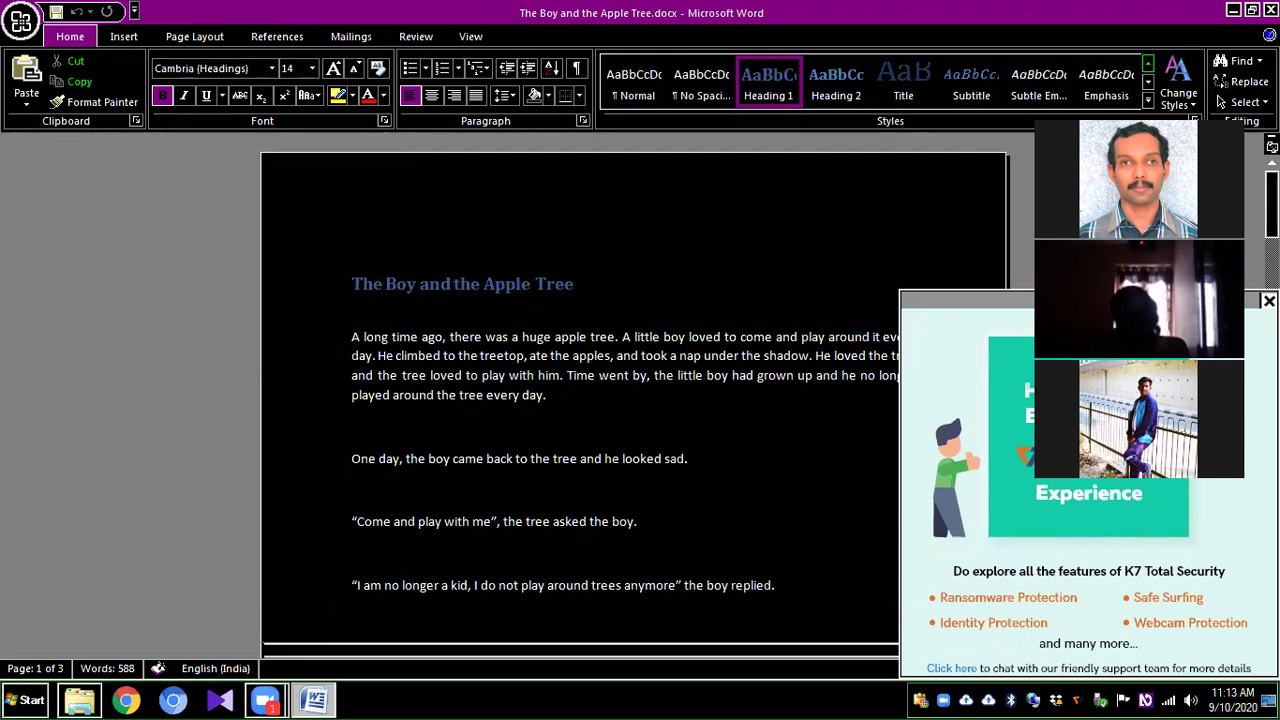
- Place the cursor at the start of the title and bring up Find and Replace
{"action": "key", "text": "Down"}
{"action": "key", "text": "Up"}
{"action": "key", "text": "Down"}
{"action": "key", "text": "Down"}
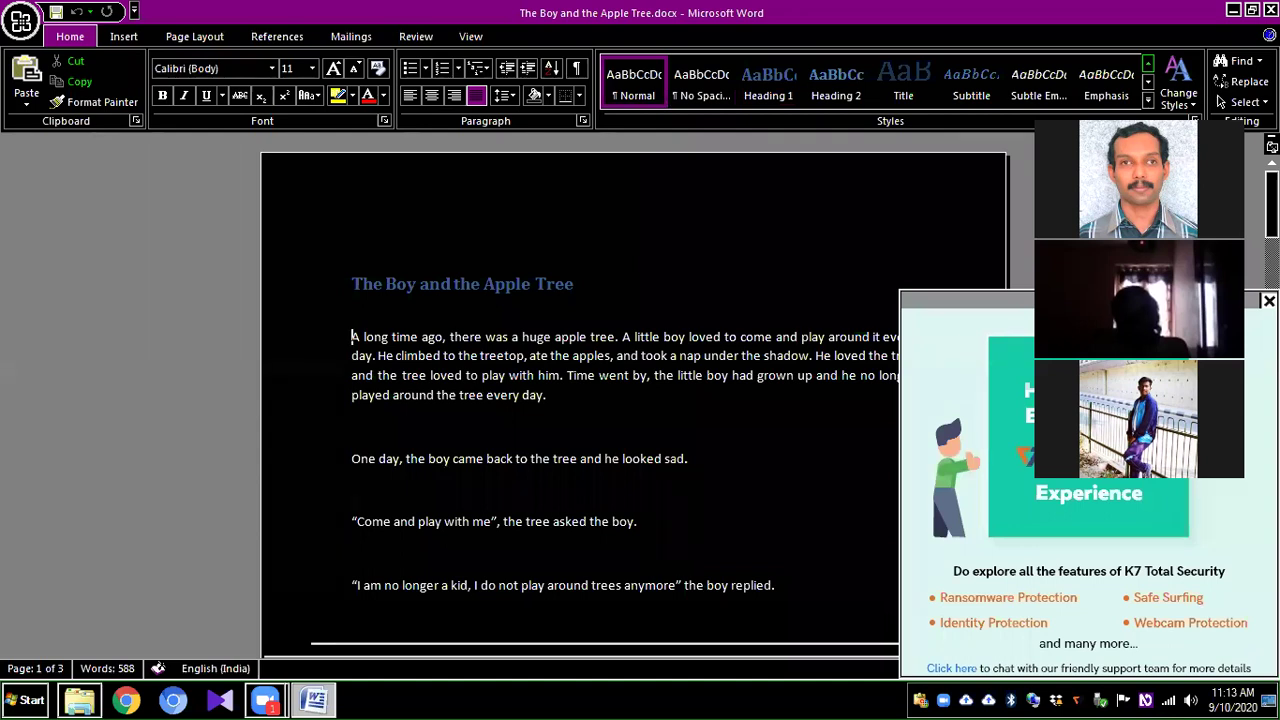
{"action": "left_click", "coordinate": [352, 284]}
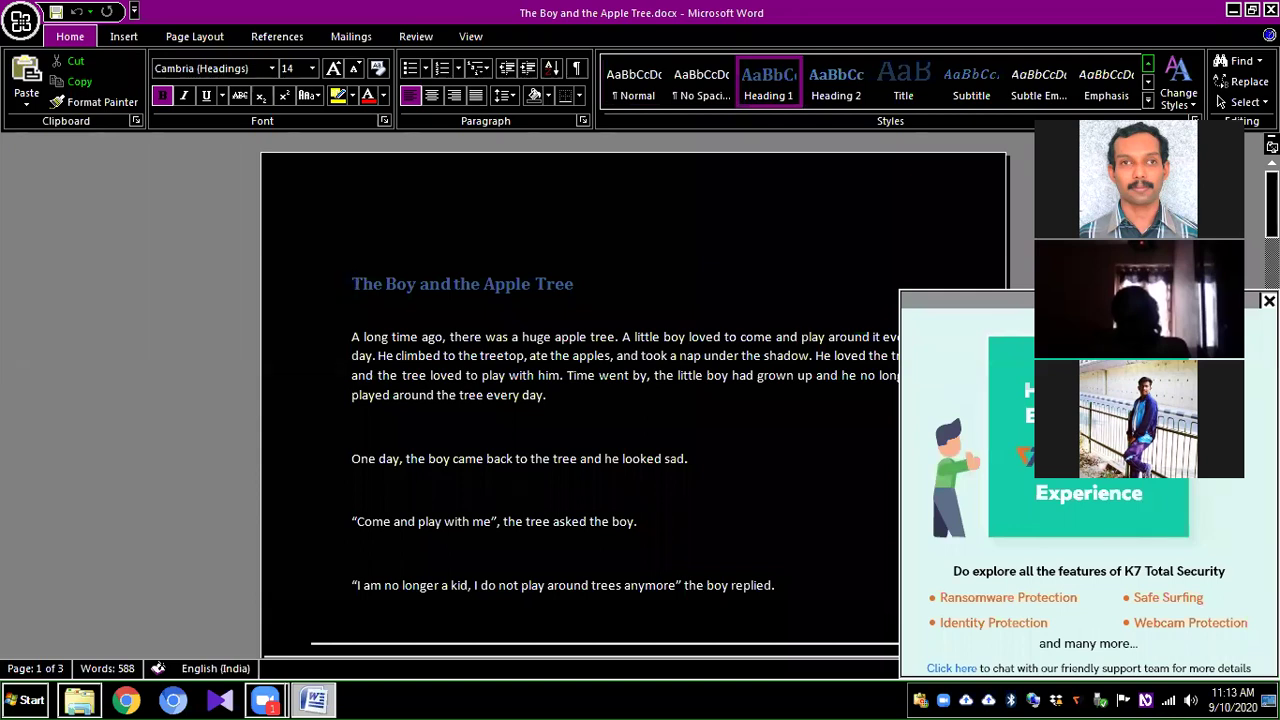
{"action": "key", "text": "ctrl+f"}
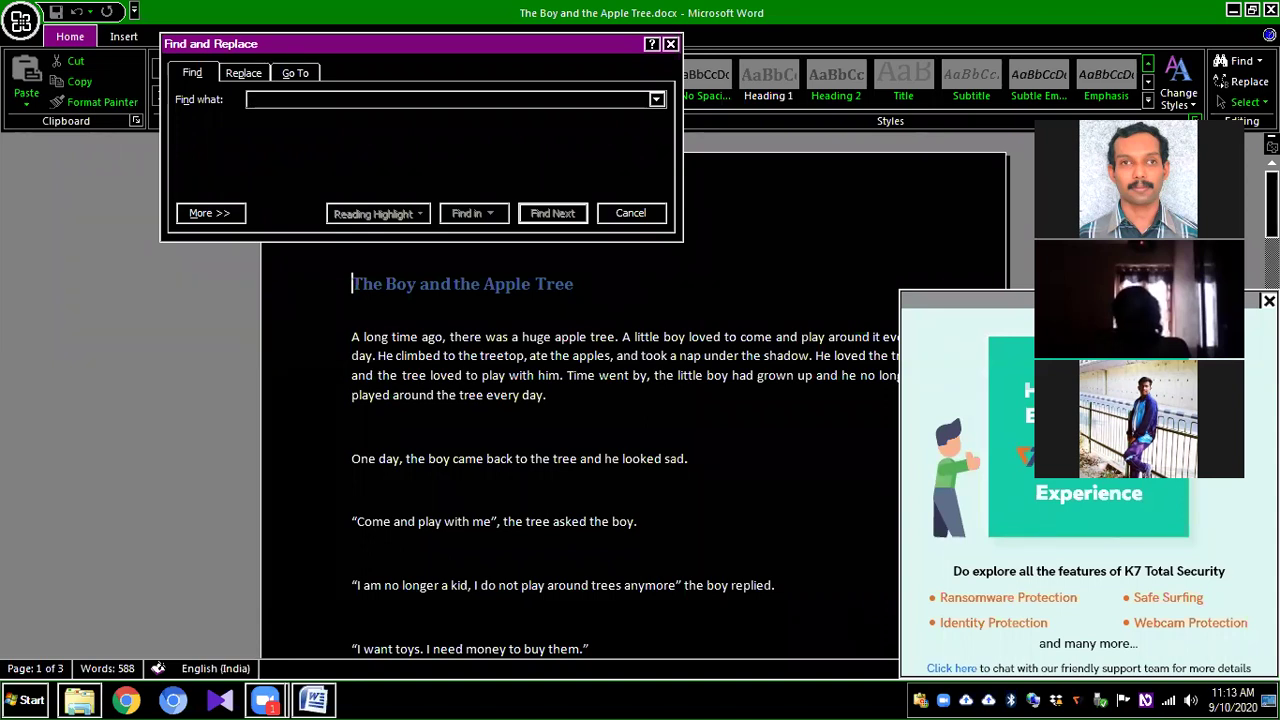
{"action": "key", "text": "alt+Down"}
{"action": "key", "text": "Tab"}
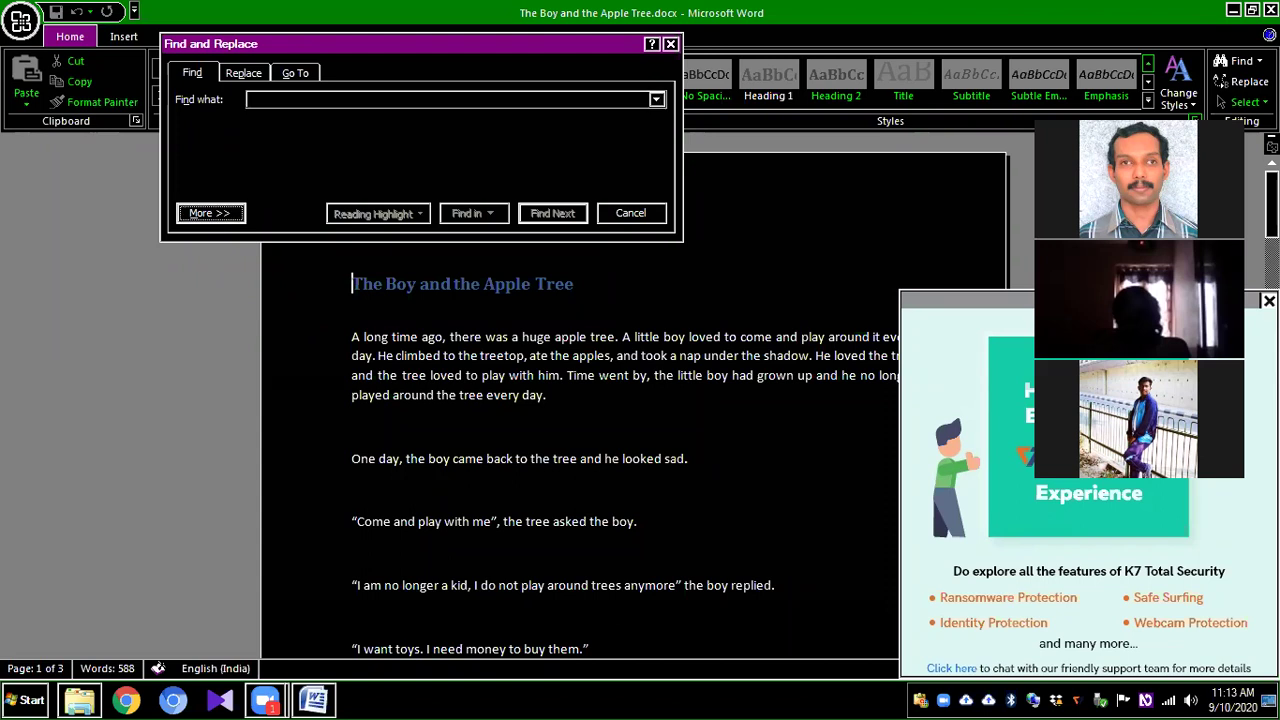
{"action": "key", "text": "shift+Tab"}
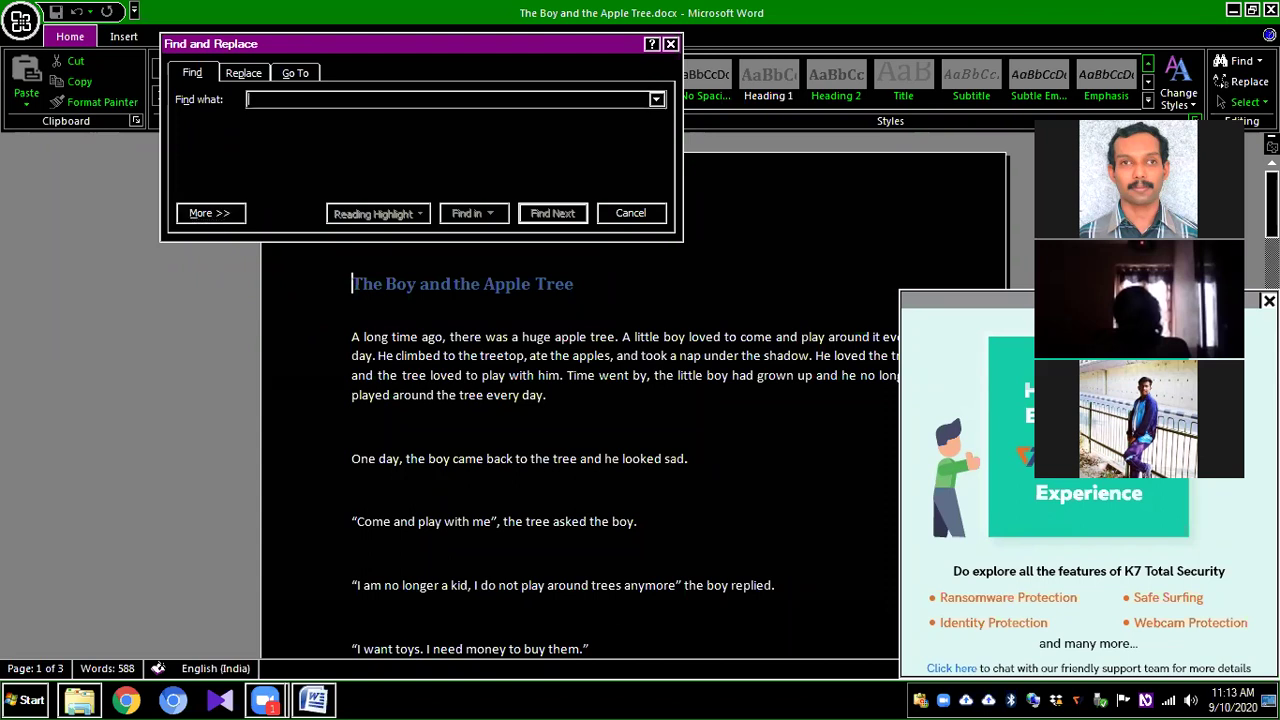
{"action": "key", "text": "Escape"}
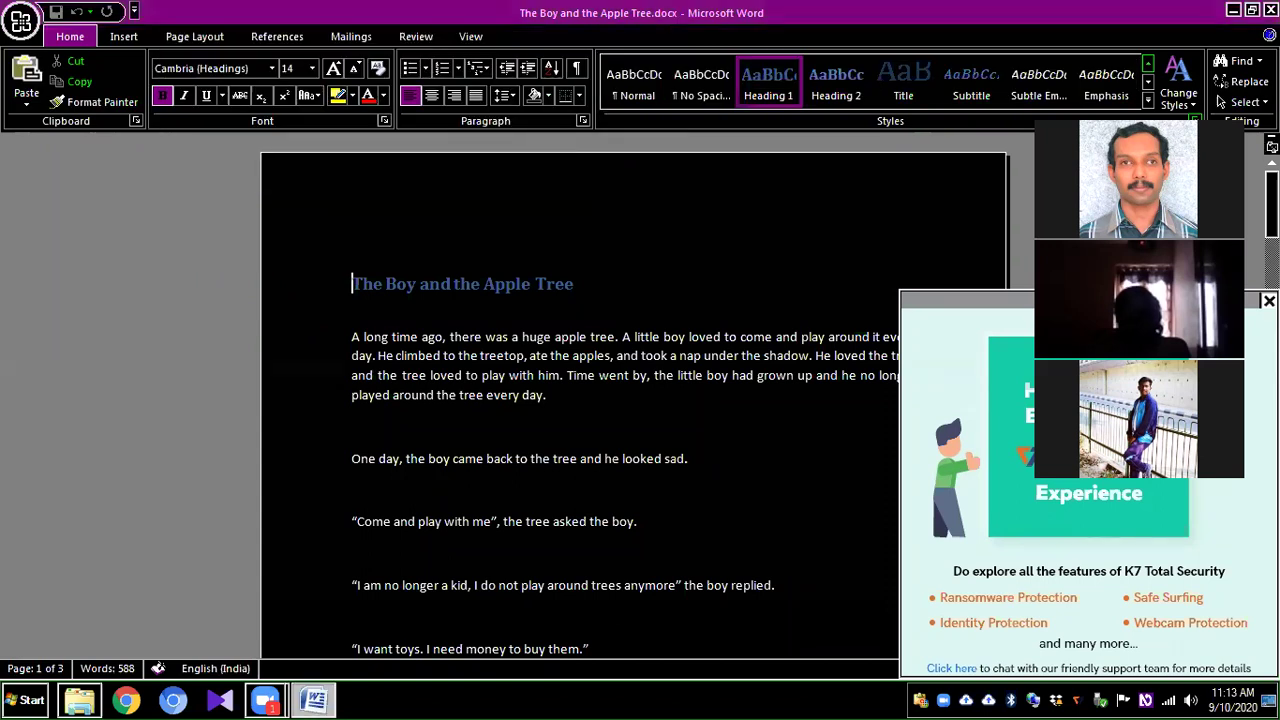
{"action": "key", "text": "ctrl+f"}
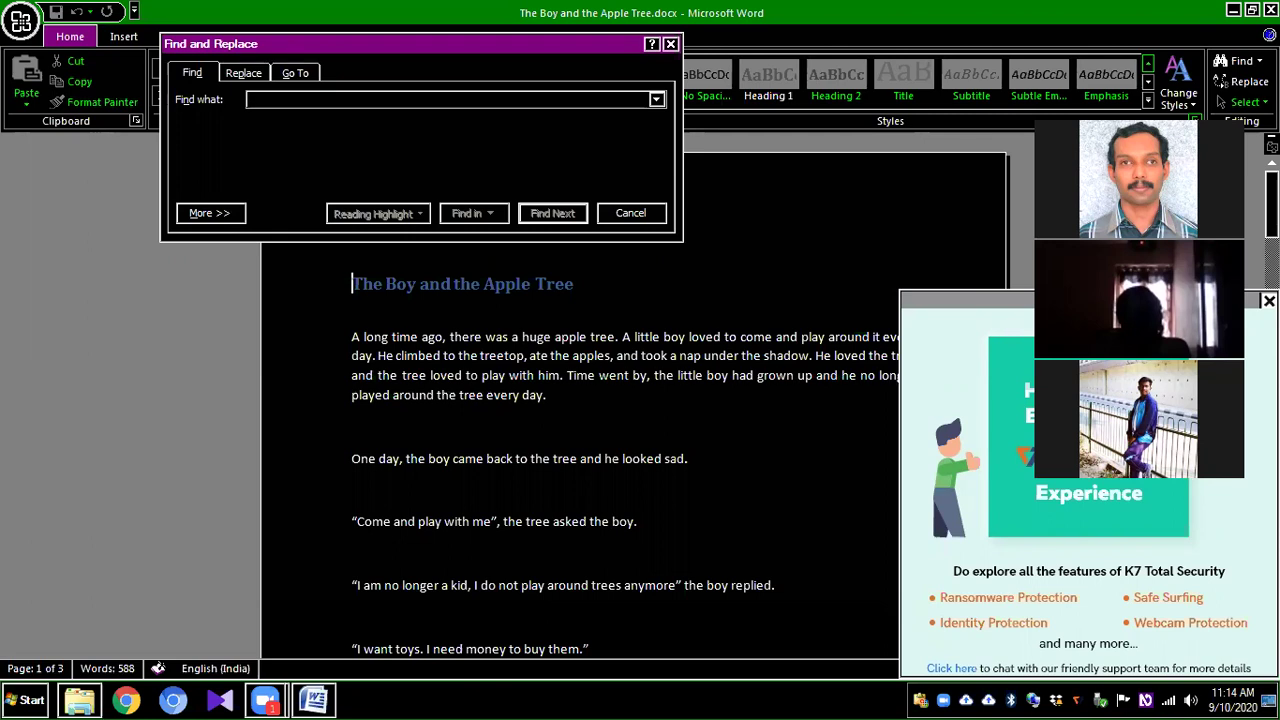
- Search for 'apple' and land on the first match, 'Apple' in the title
{"action": "type", "text": "apple"}
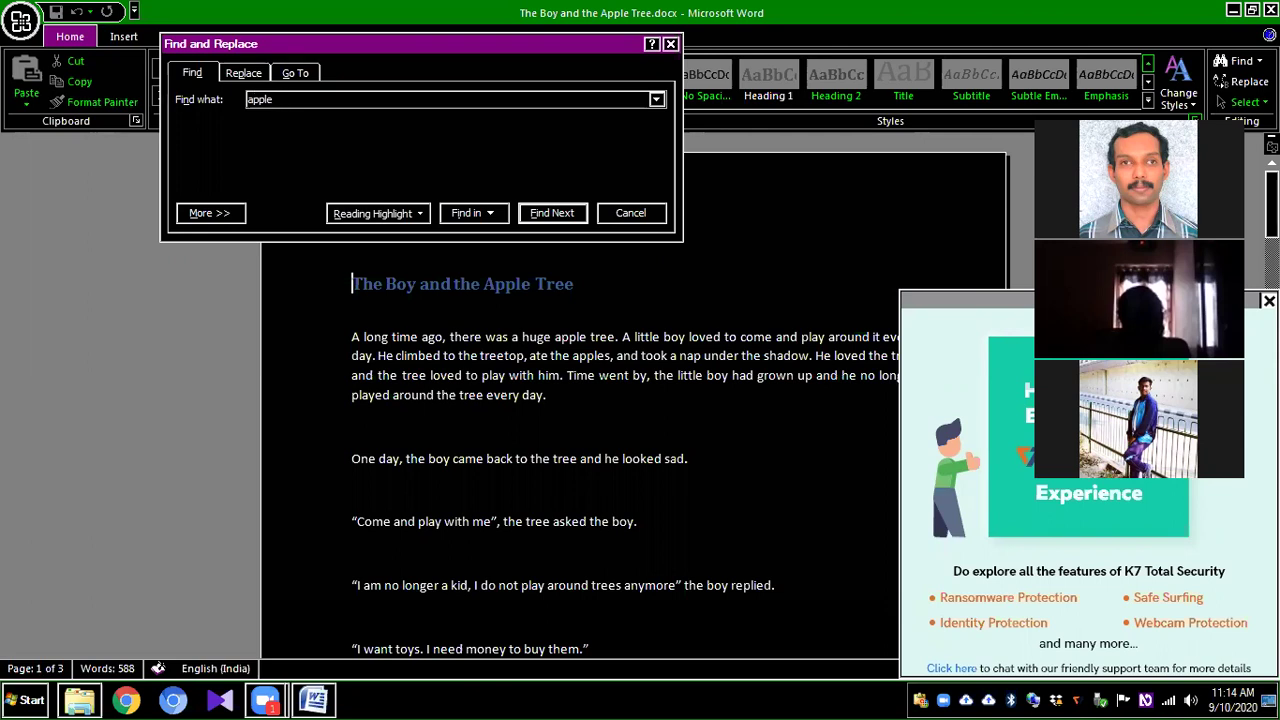
{"action": "key", "text": "Return"}
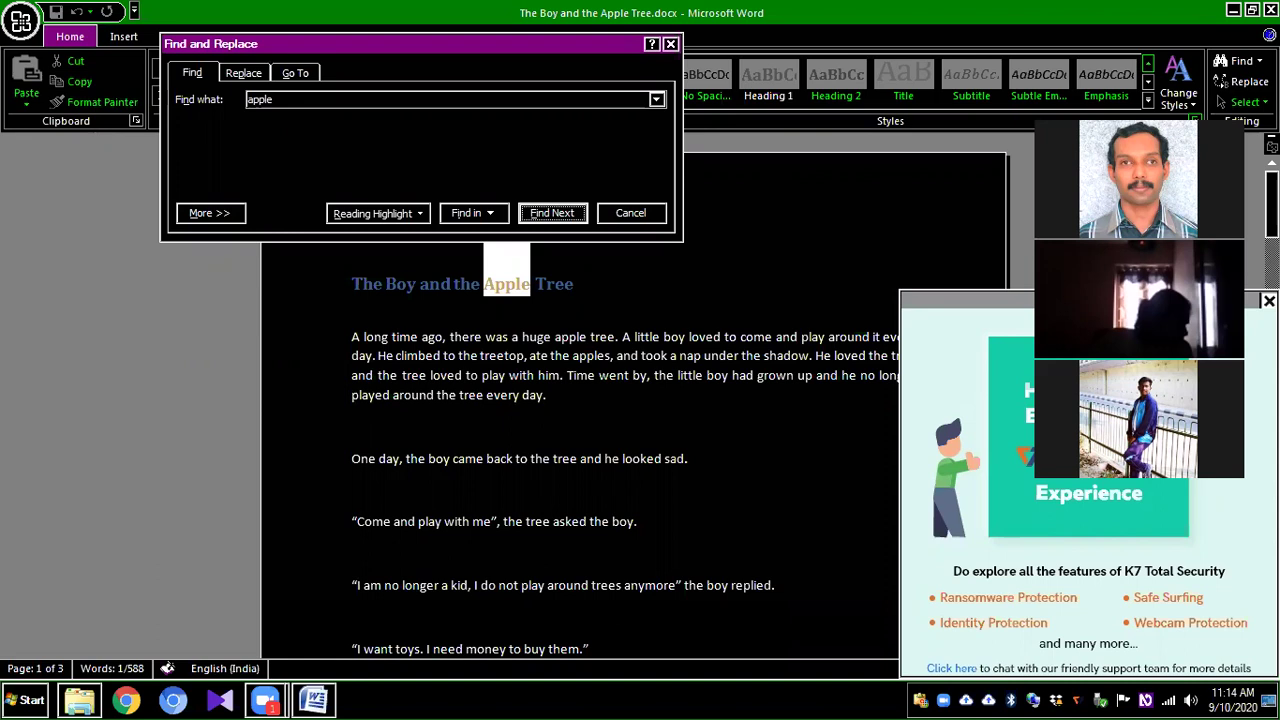
- Step through each later 'apple' match until Word reaches the end of the document
{"action": "key", "text": "Escape"}
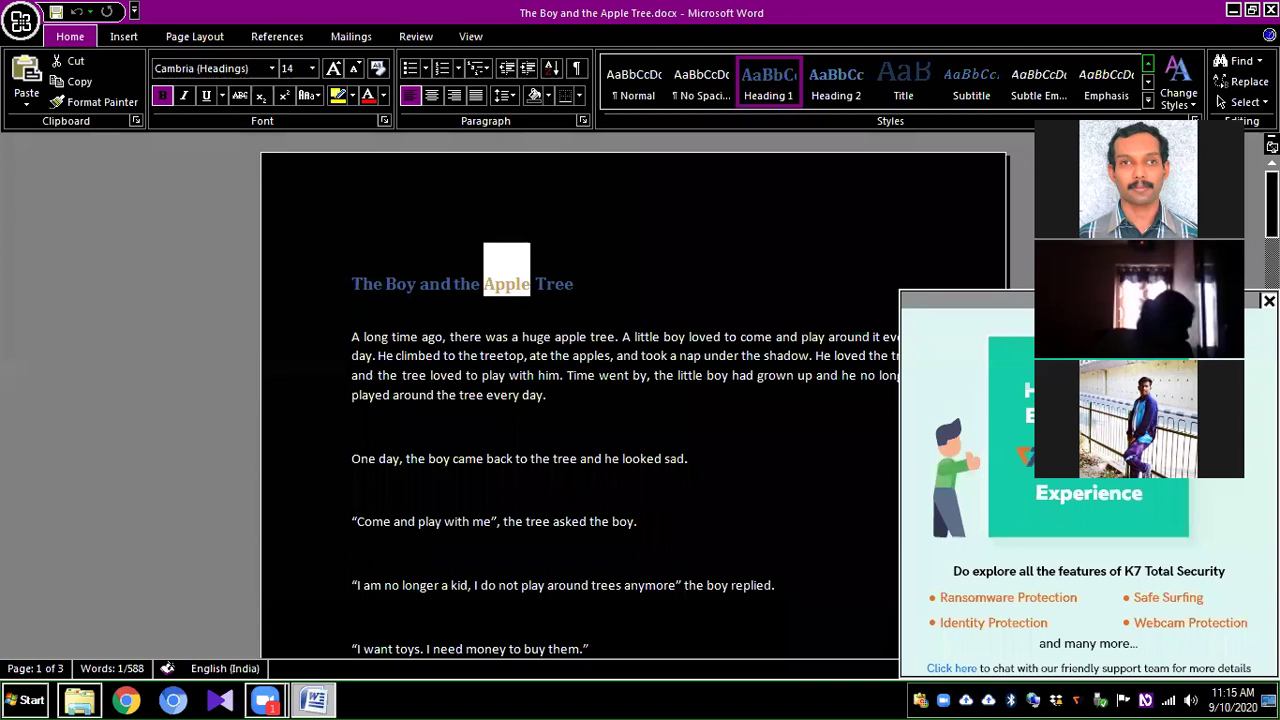
{"action": "double_click", "coordinate": [570, 337]}
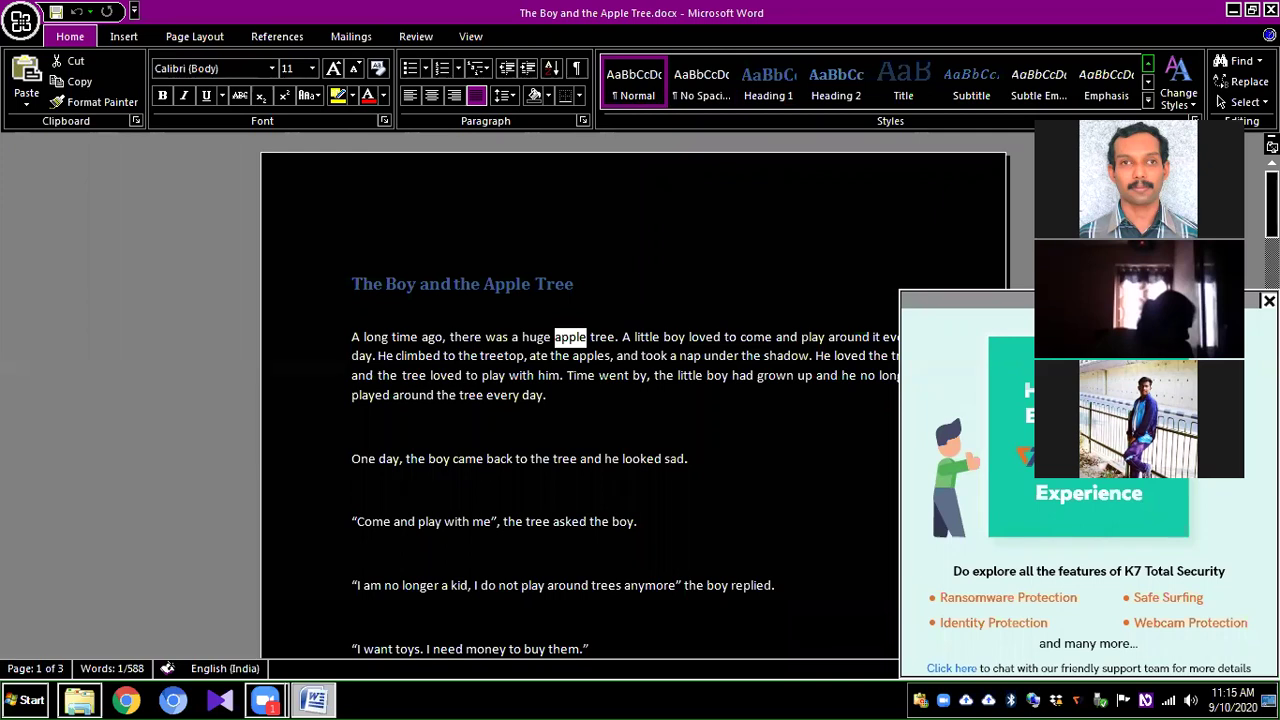
{"action": "key", "text": "Return"}
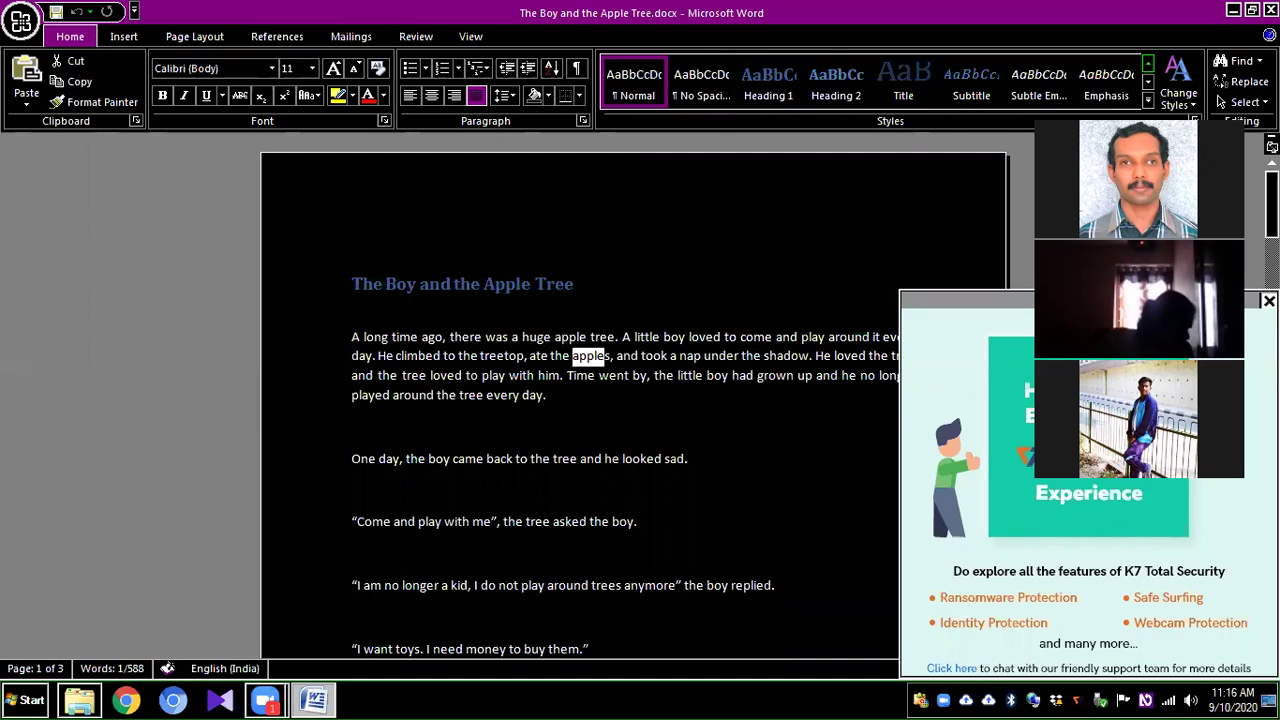
{"action": "key", "text": "Return"}
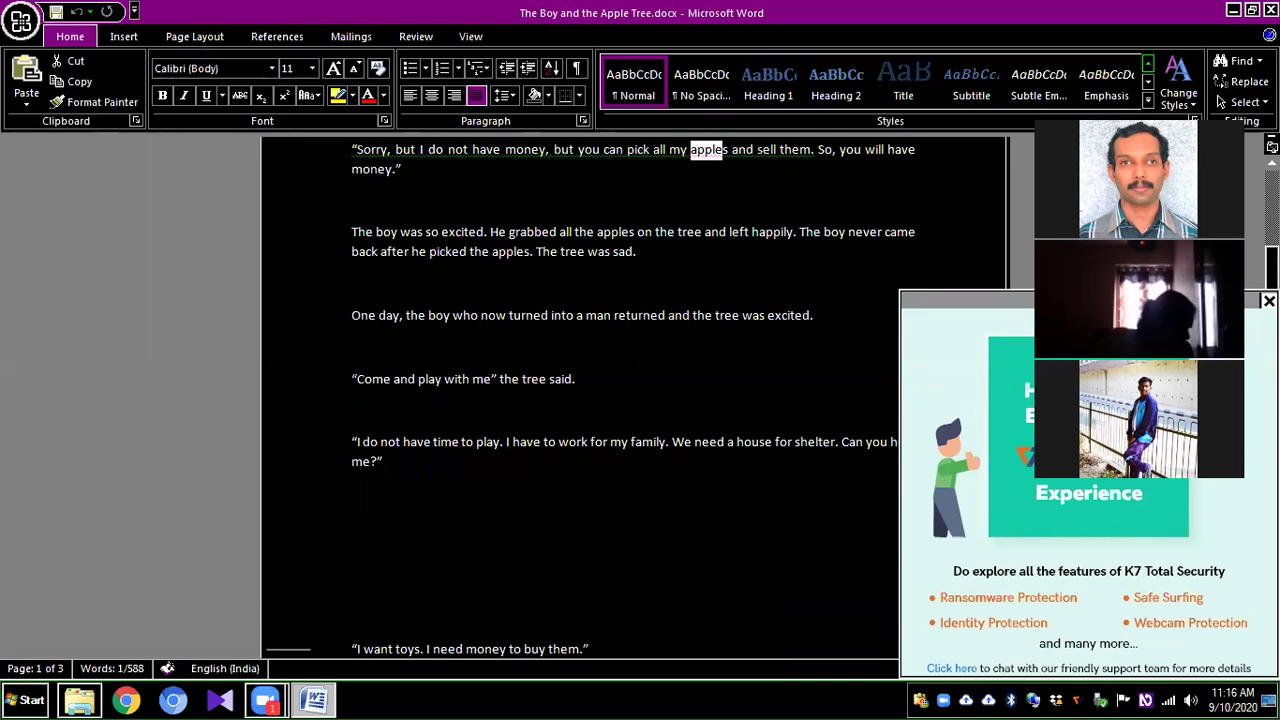
{"action": "key", "text": "Return"}
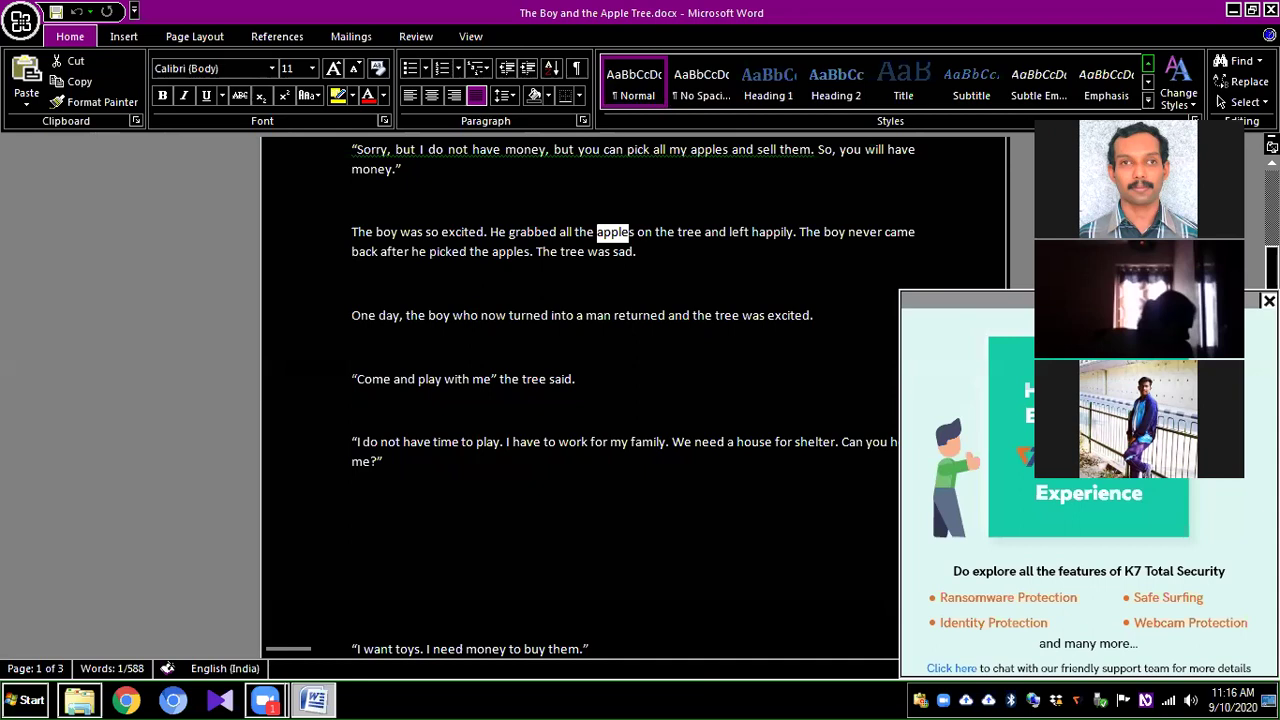
{"action": "key", "text": "Return"}
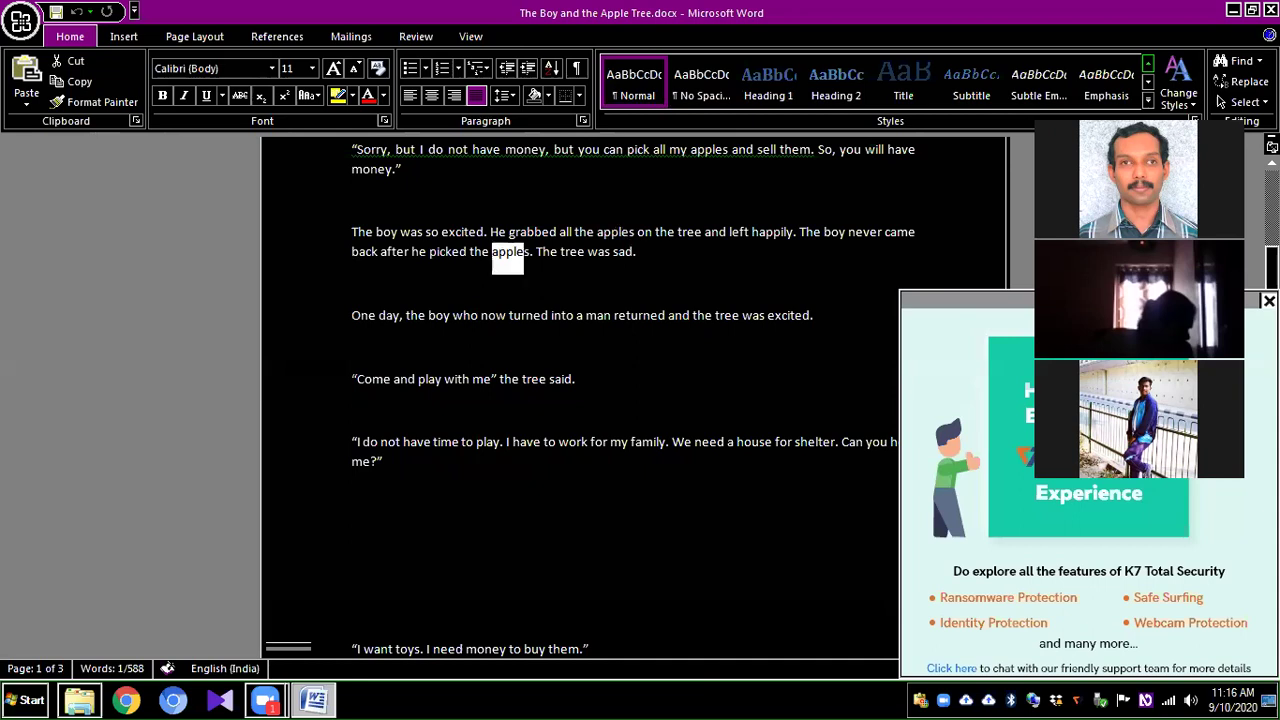
{"action": "key", "text": "Return"}
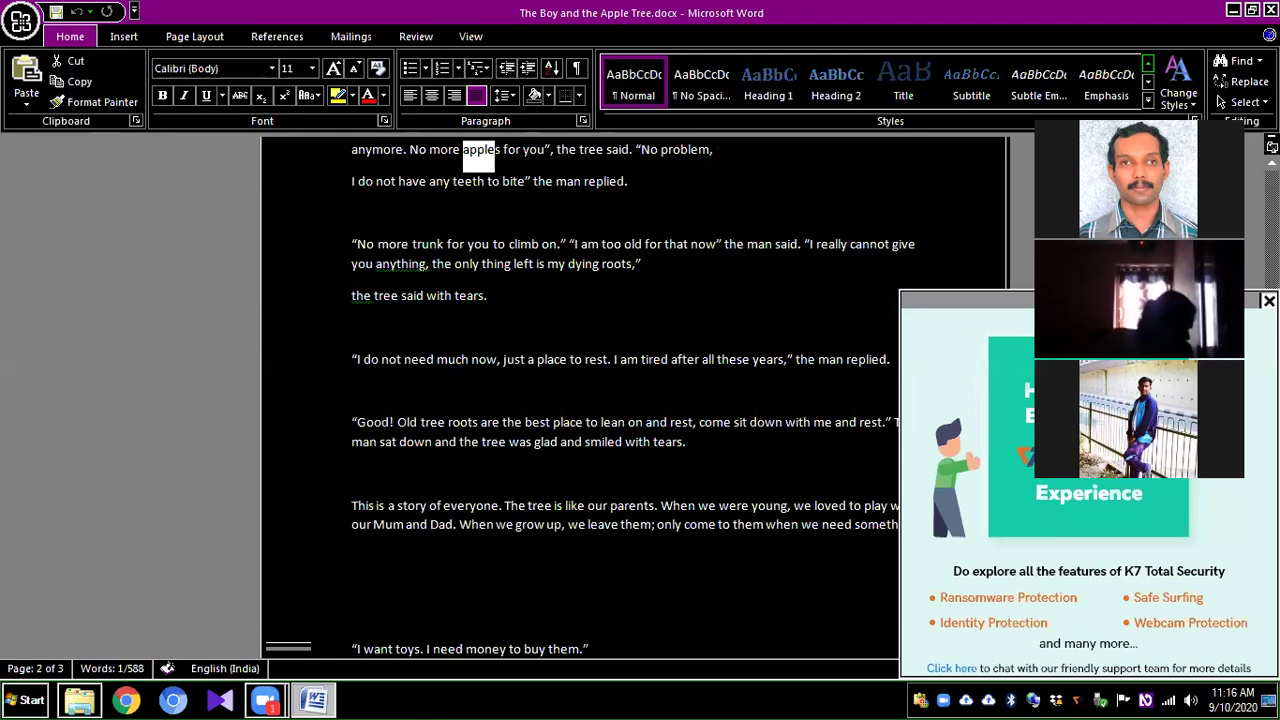
{"action": "key", "text": "Return"}
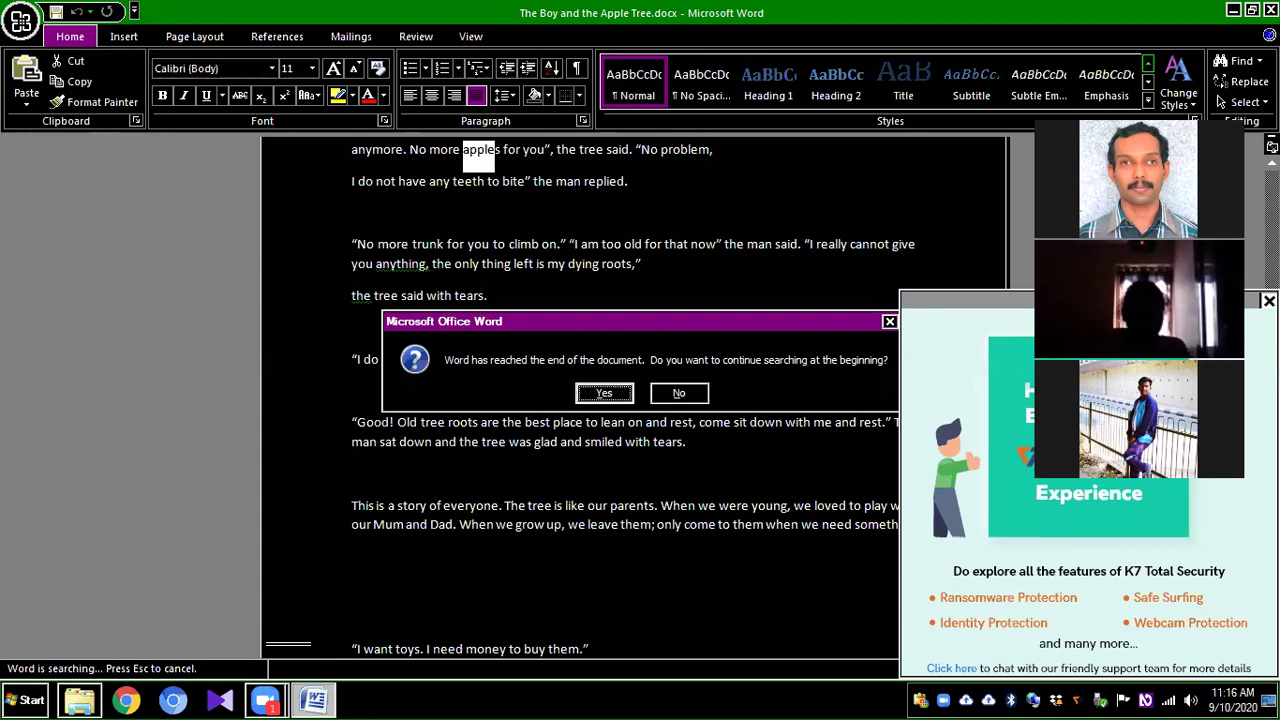
- Answer No so the search does not restart from the beginning
{"action": "key", "text": "Tab"}
{"action": "key", "text": "Return"}
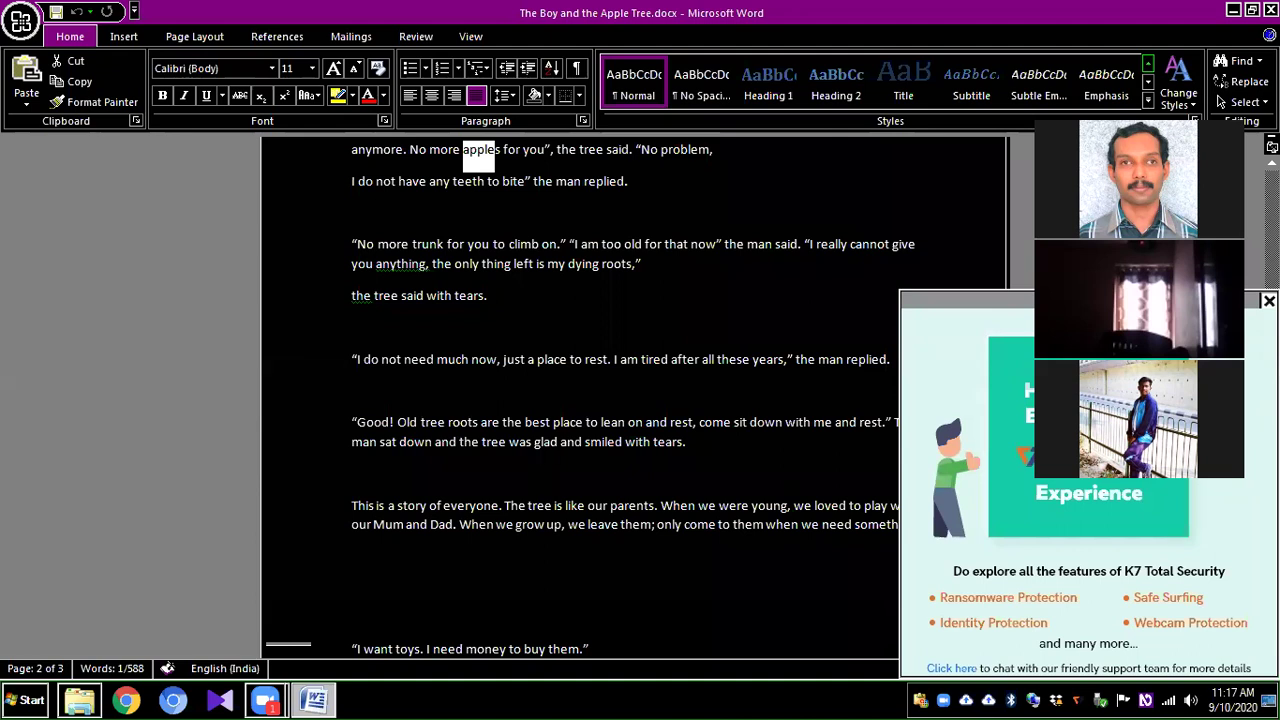
- Jump to the story's end, back to its start, then bring up the Go To page options
{"action": "key", "text": "ctrl+End"}
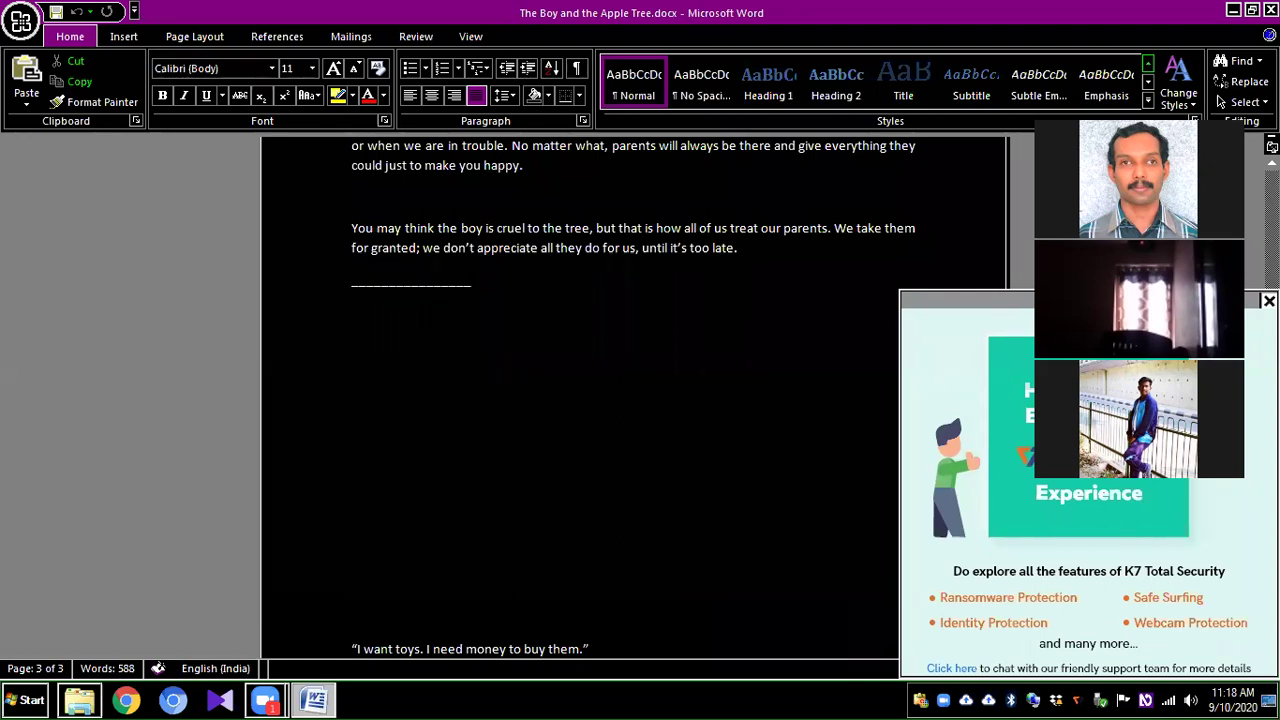
{"action": "key", "text": "ctrl+Home"}
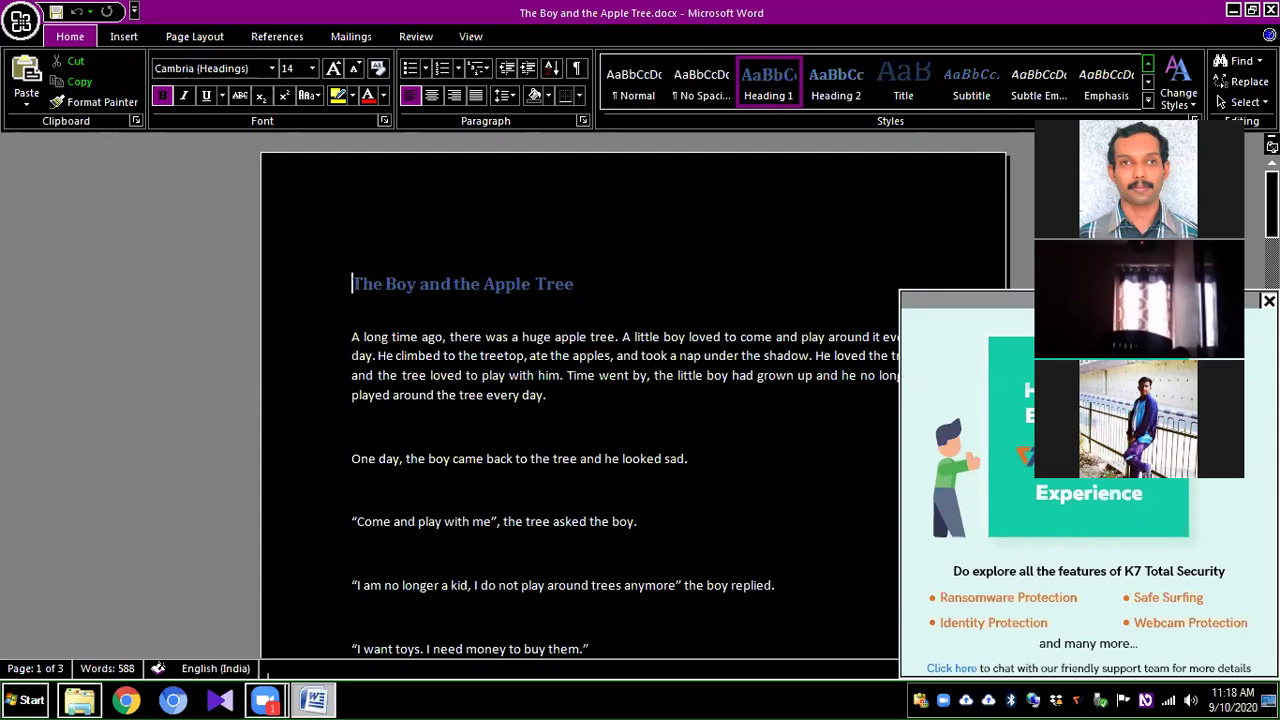
{"action": "key", "text": "ctrl+g"}
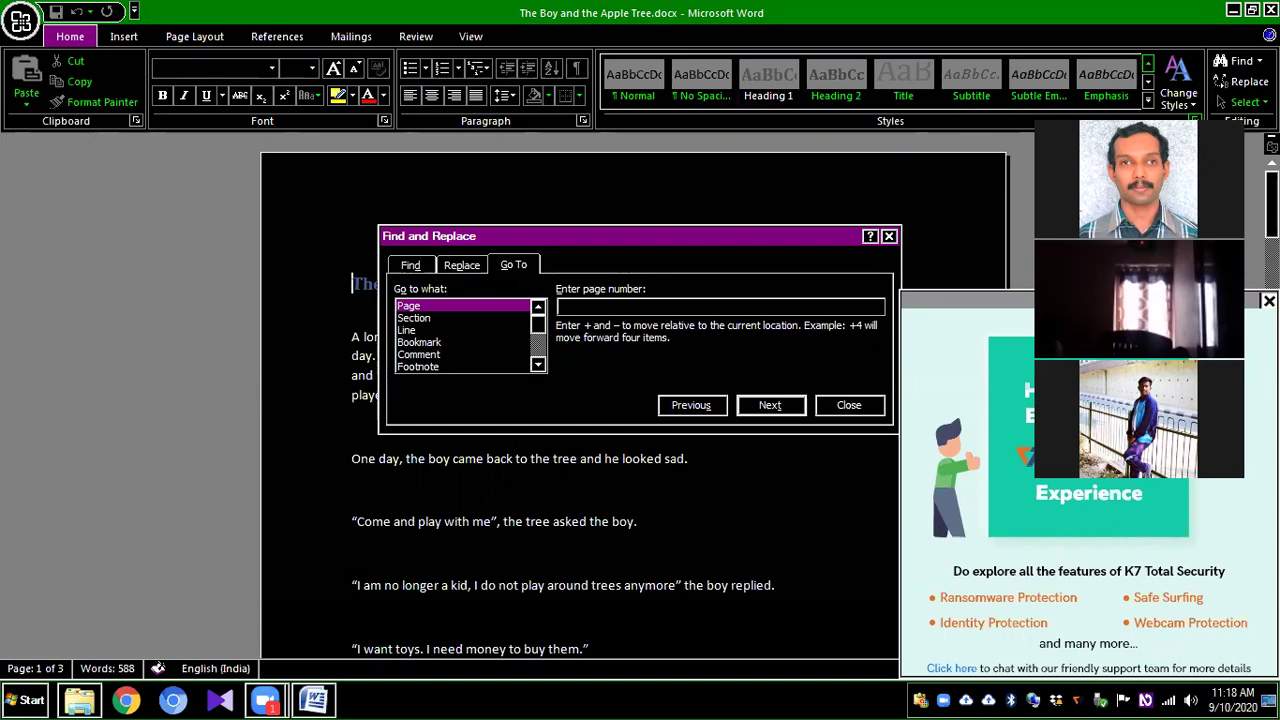
- Go to page 2 and close the Go To dialog
{"action": "type", "text": "2"}
{"action": "key", "text": "Return"}
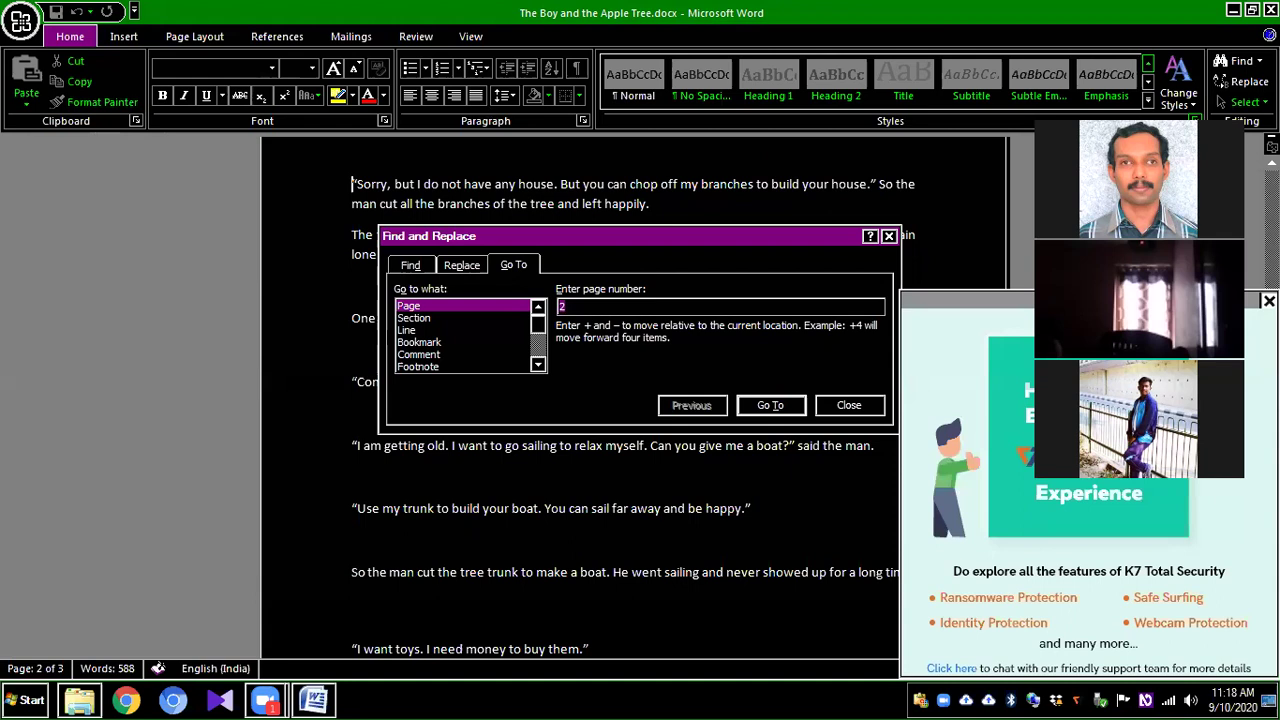
{"action": "key", "text": "Escape"}
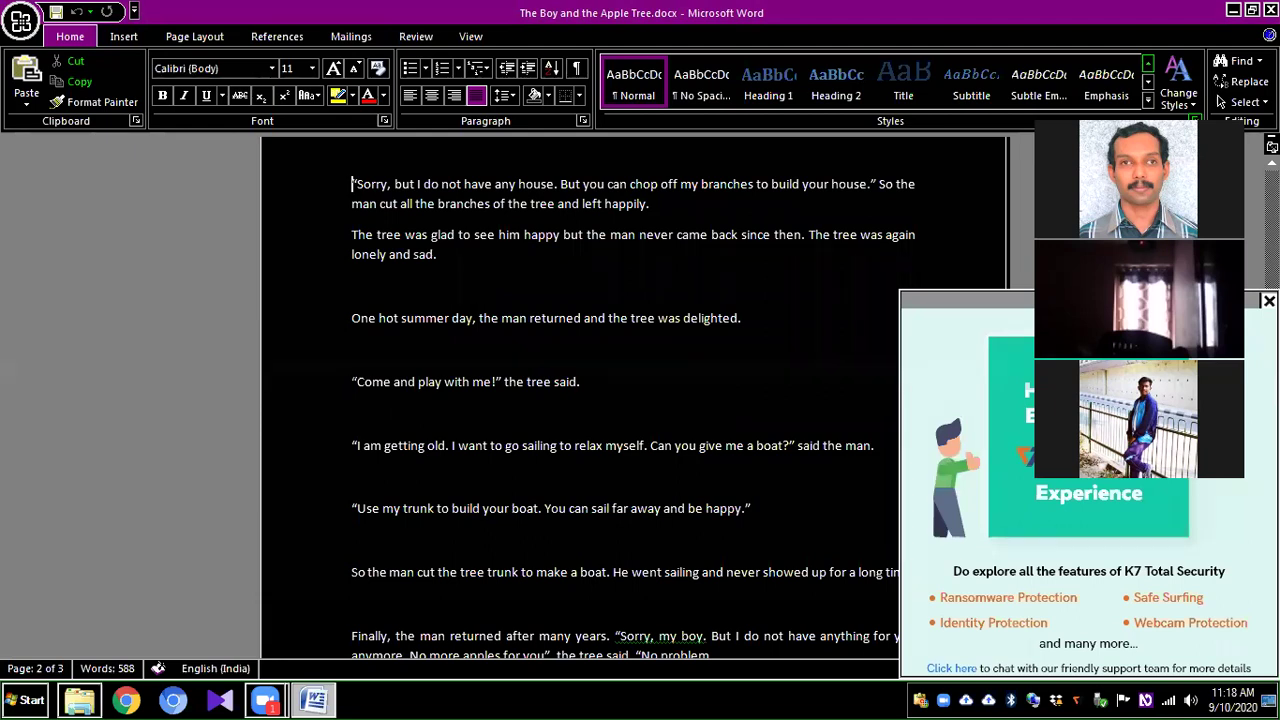
- Insert a page break so the Sorry paragraph starts a new page, then reopen Go To
{"action": "key", "text": "ctrl+Return"}
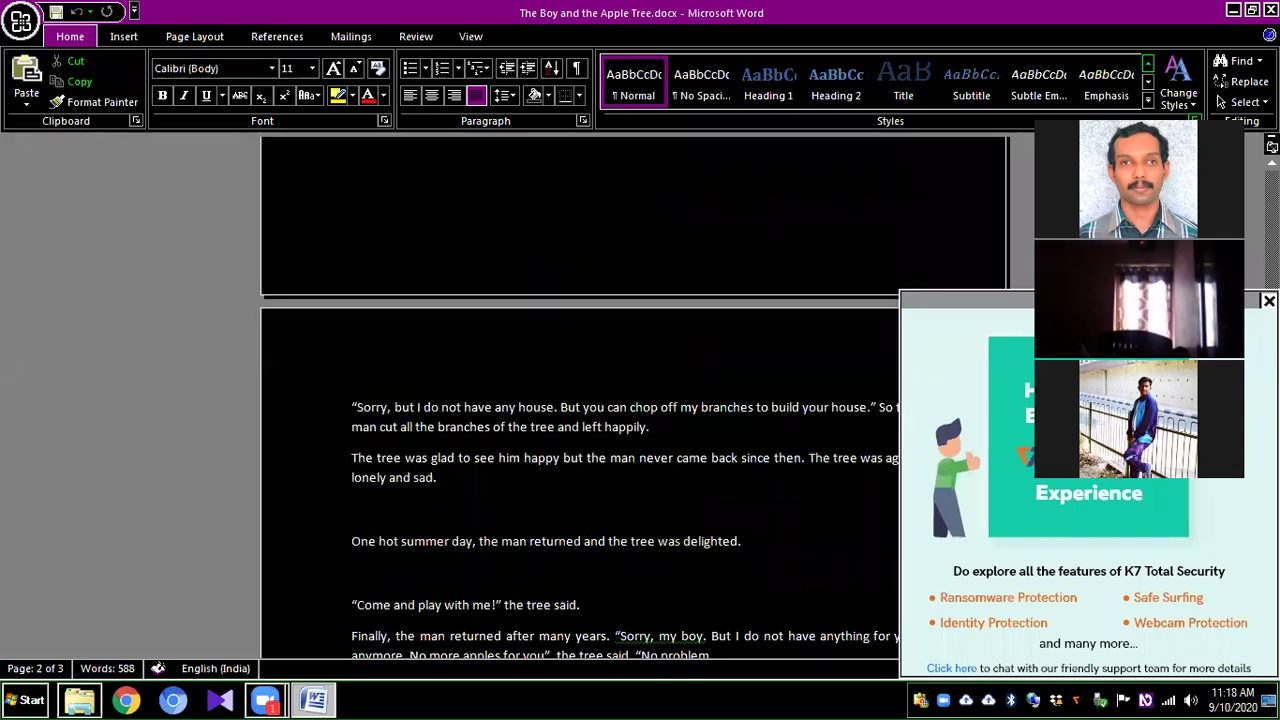
{"action": "key", "text": "Down"}
{"action": "key", "text": "ctrl+g"}
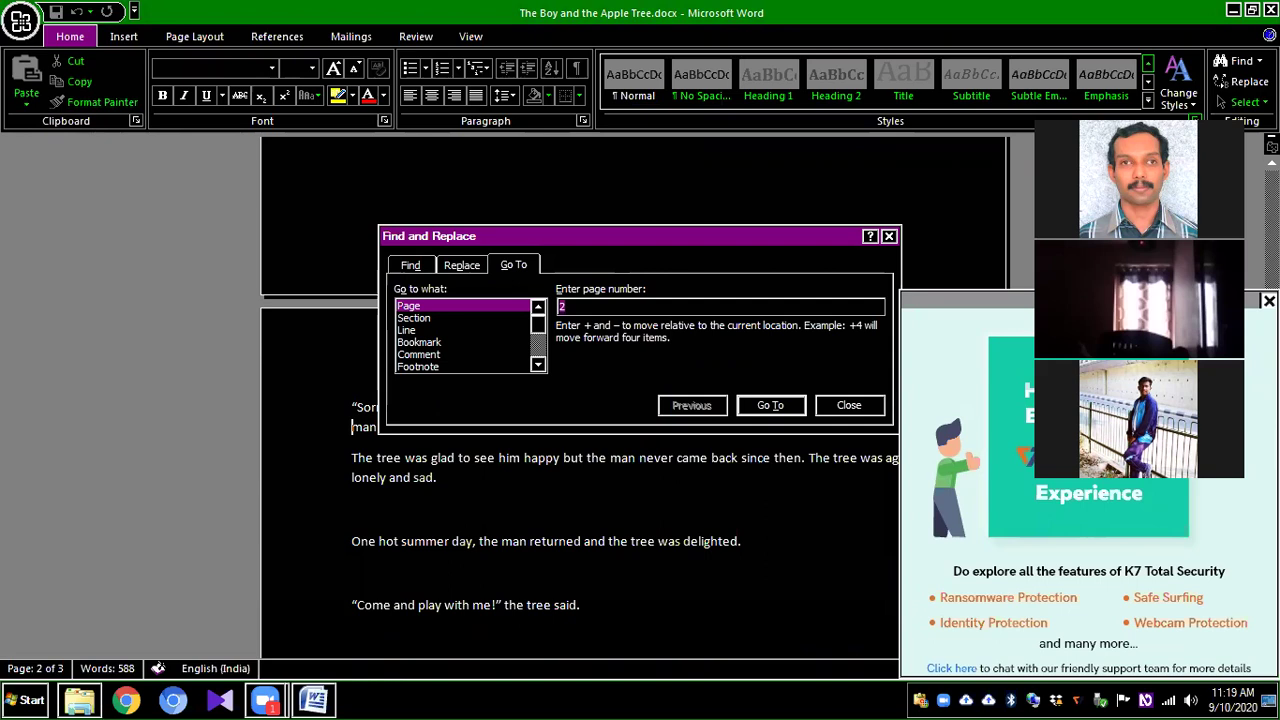
- Try Section, Line, Bookmark, Comment and Footnote as Go To targets
{"action": "key", "text": "shift+Tab"}
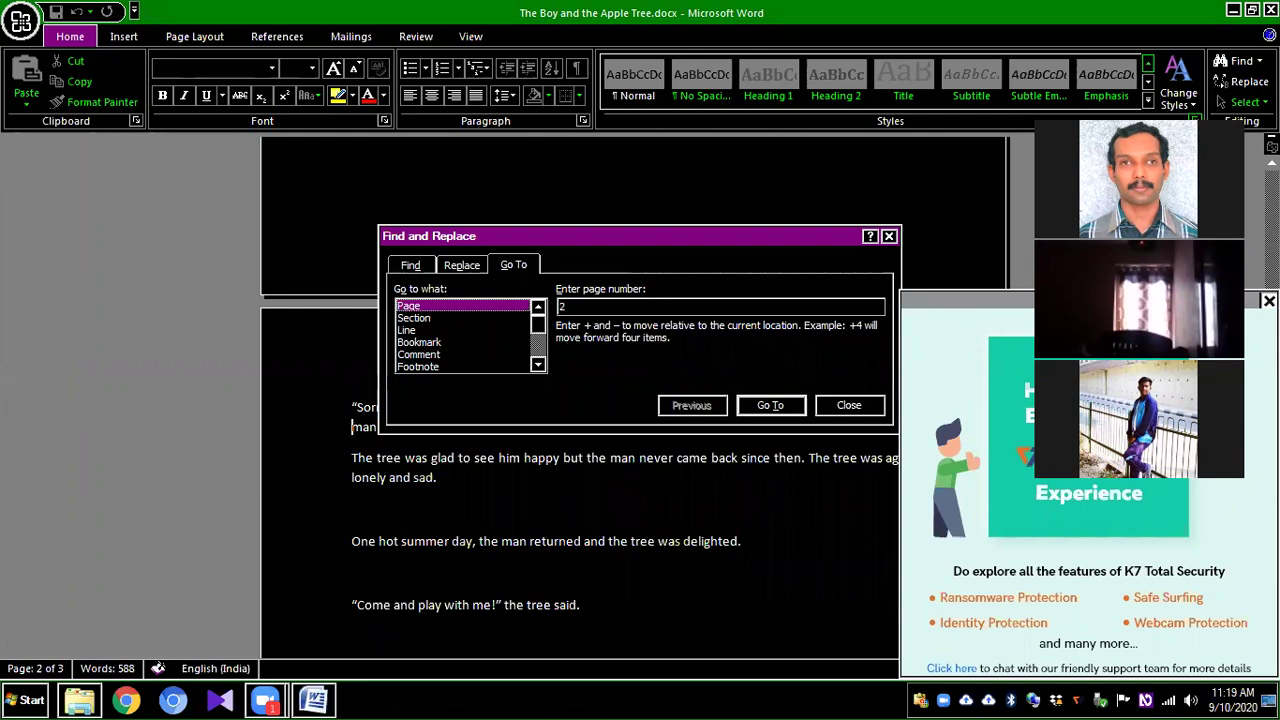
{"action": "left_click", "coordinate": [413, 317]}
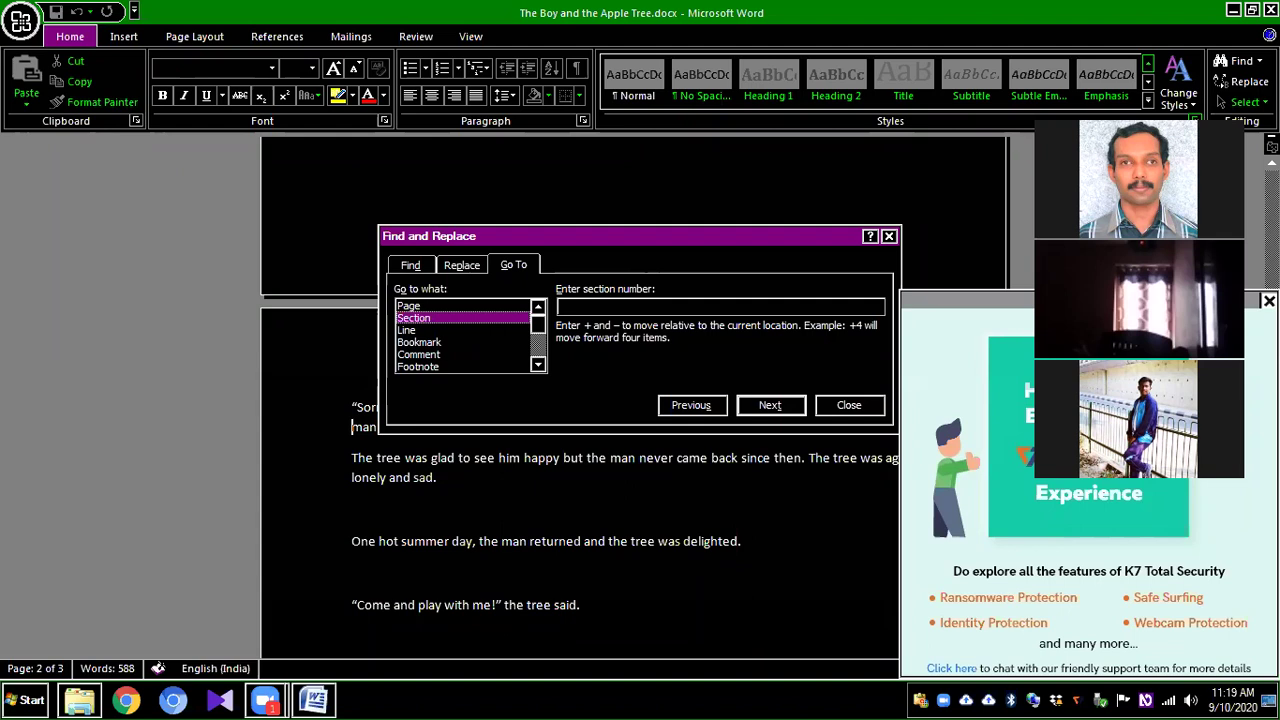
{"action": "left_click", "coordinate": [412, 330]}
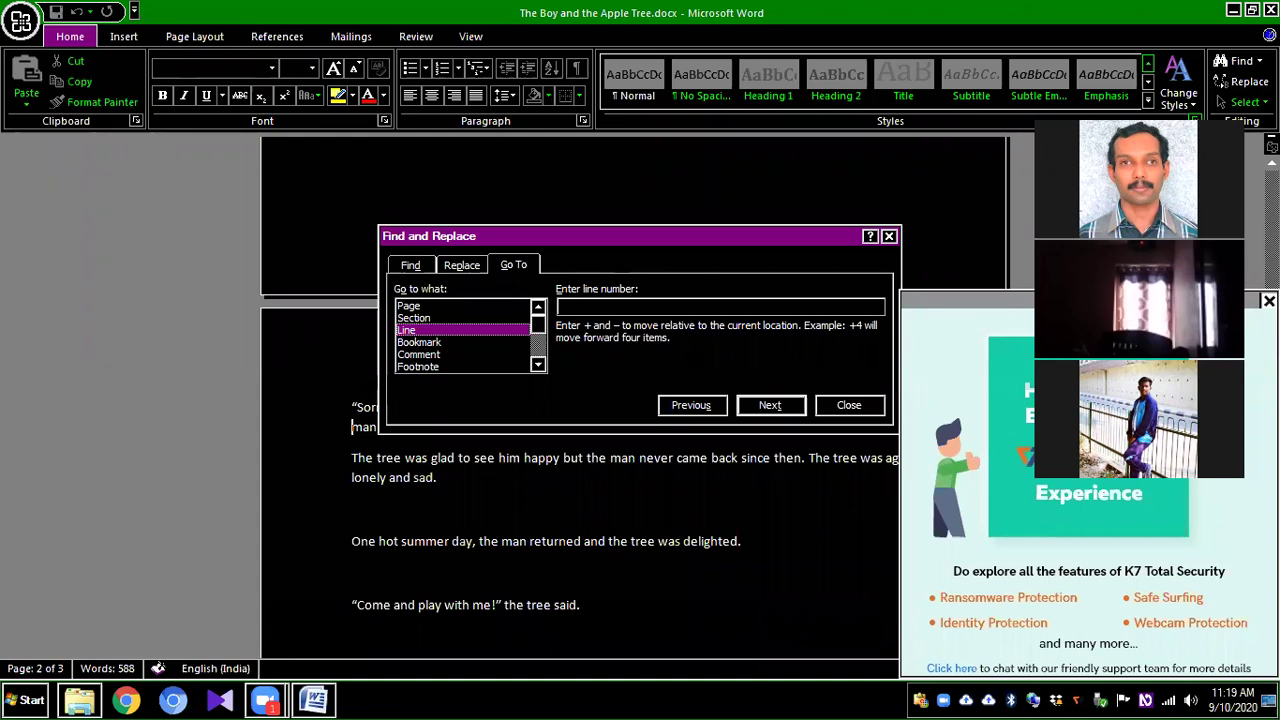
{"action": "left_click", "coordinate": [418, 342]}
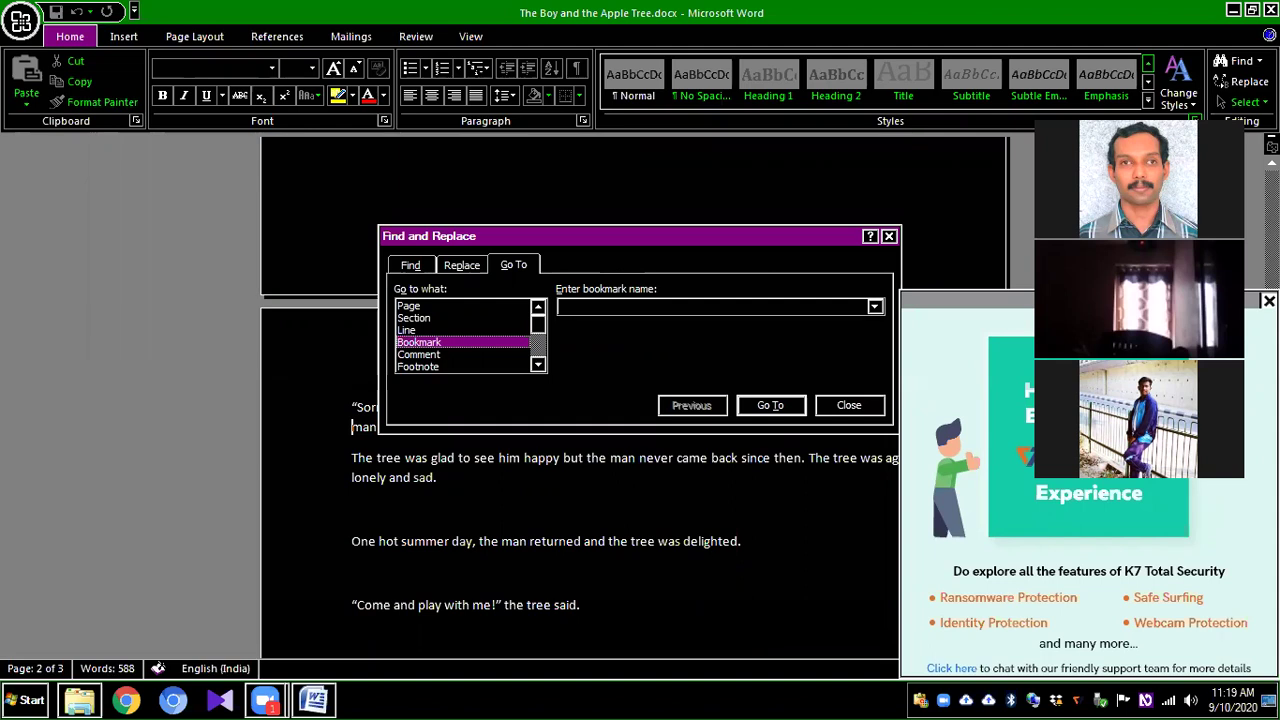
{"action": "left_click", "coordinate": [418, 354]}
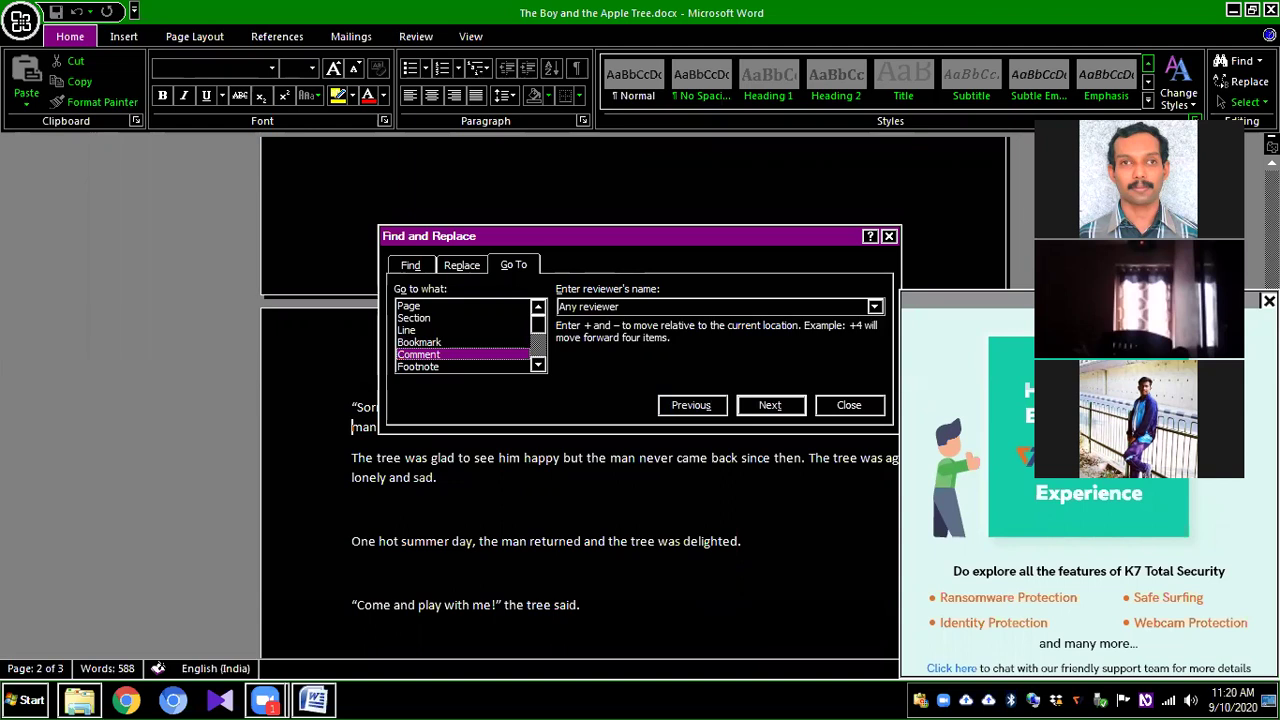
{"action": "left_click", "coordinate": [417, 366]}
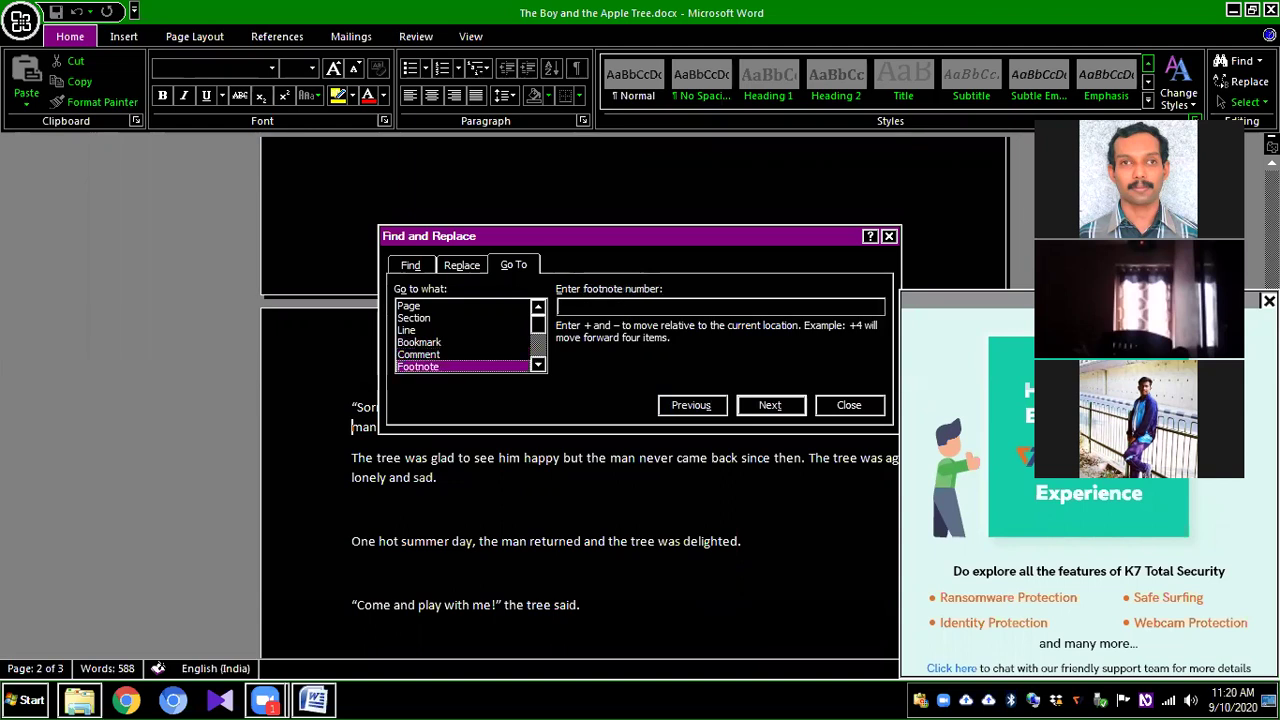
- Browse Endnote, Field, Graphic, Equation, Object and Heading, then move back up to settle on Line
{"action": "key", "text": "Down"}
{"action": "key", "text": "Down"}
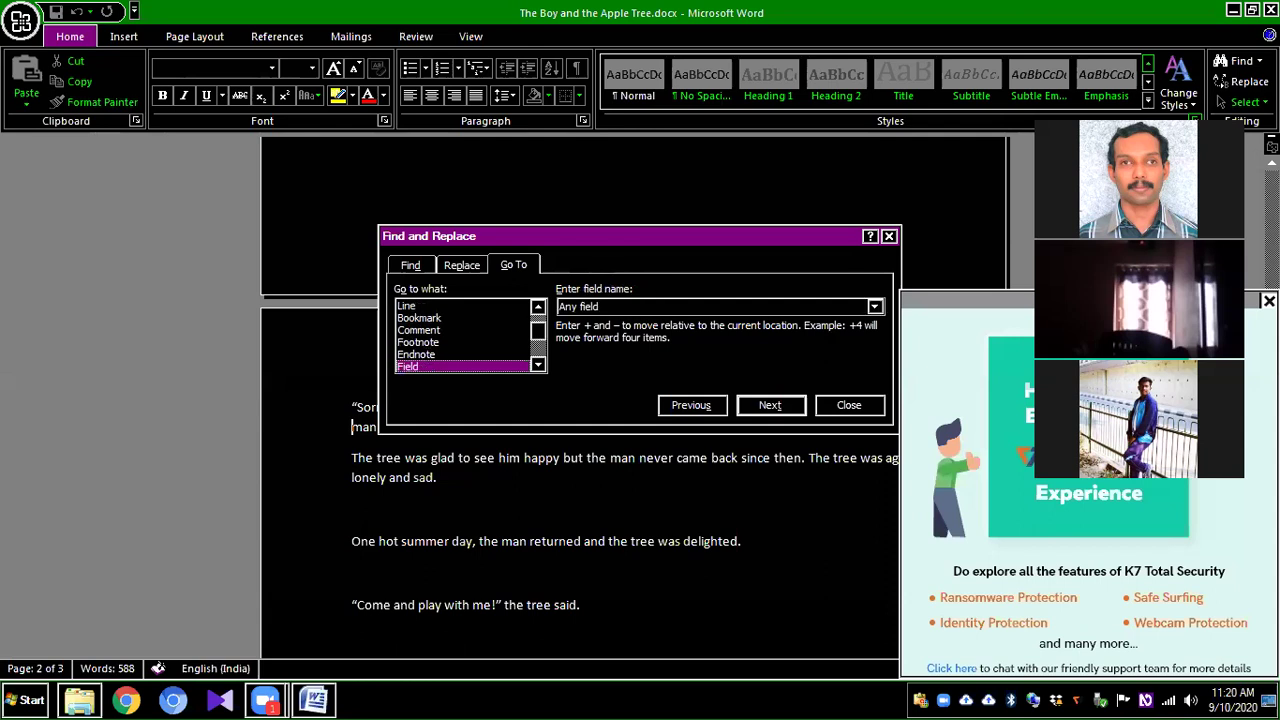
{"action": "key", "text": "Down"}
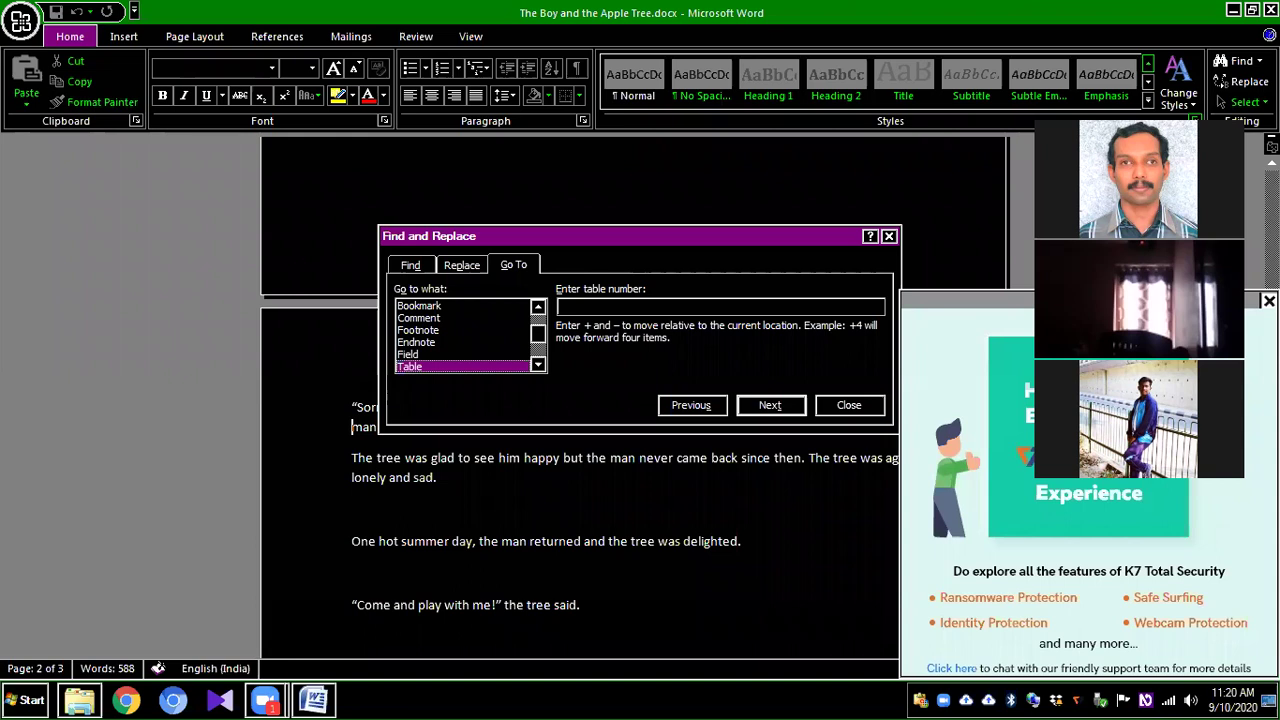
{"action": "key", "text": "Down"}
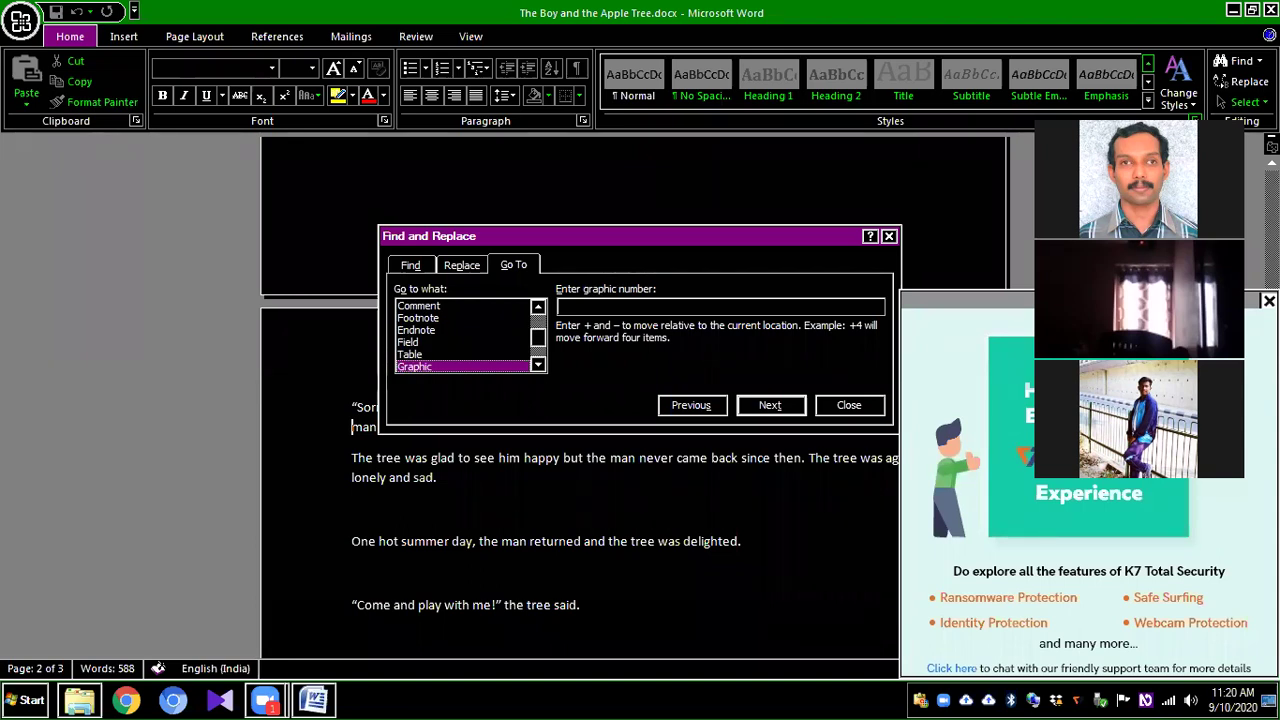
{"action": "key", "text": "Down"}
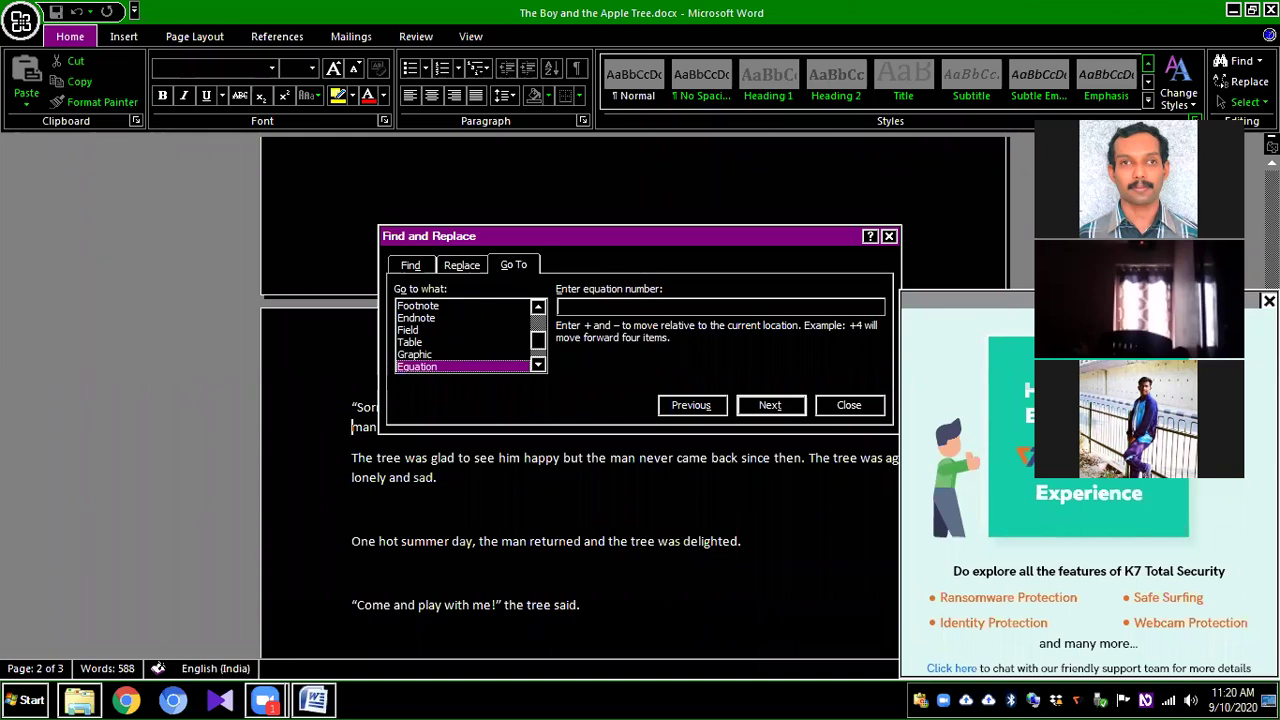
{"action": "key", "text": "Down"}
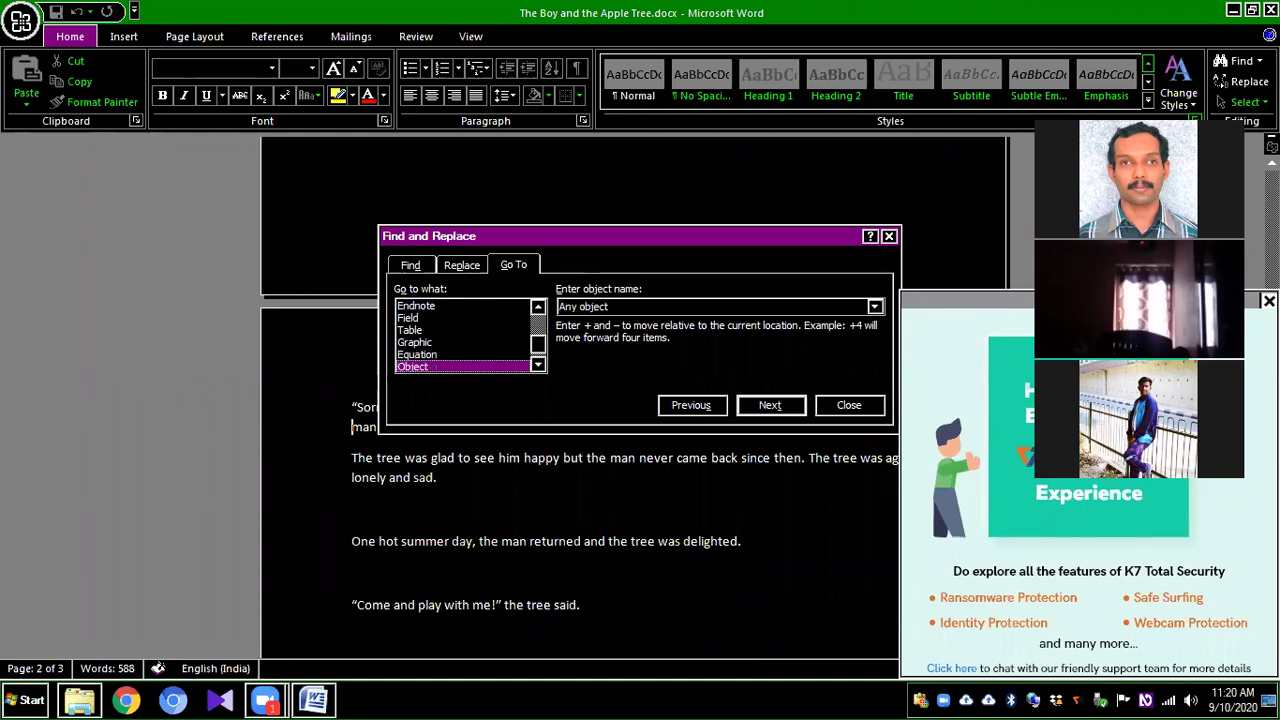
{"action": "key", "text": "Down"}
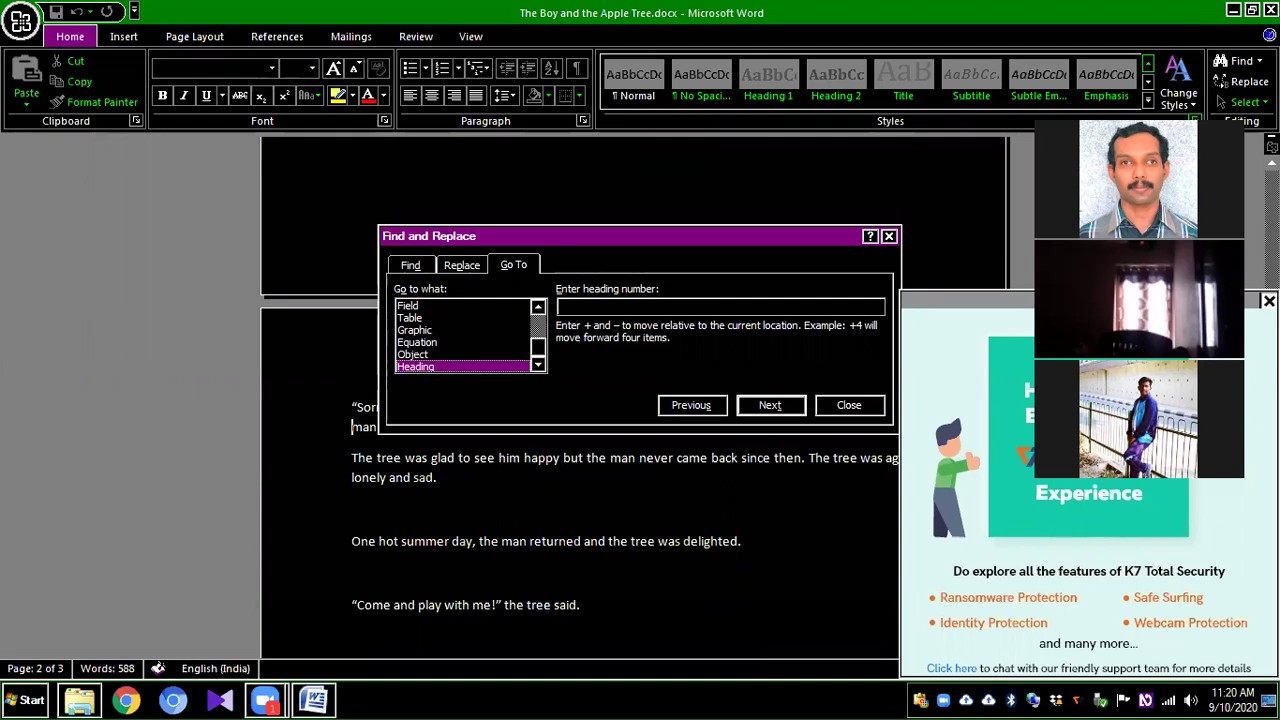
{"action": "key", "text": "Up"}
{"action": "key", "text": "Up"}
{"action": "key", "text": "Up"}
{"action": "key", "text": "Up"}
{"action": "key", "text": "Up"}
{"action": "key", "text": "Up"}
{"action": "key", "text": "Up"}
{"action": "key", "text": "Up"}
{"action": "key", "text": "Up"}
{"action": "key", "text": "Up"}
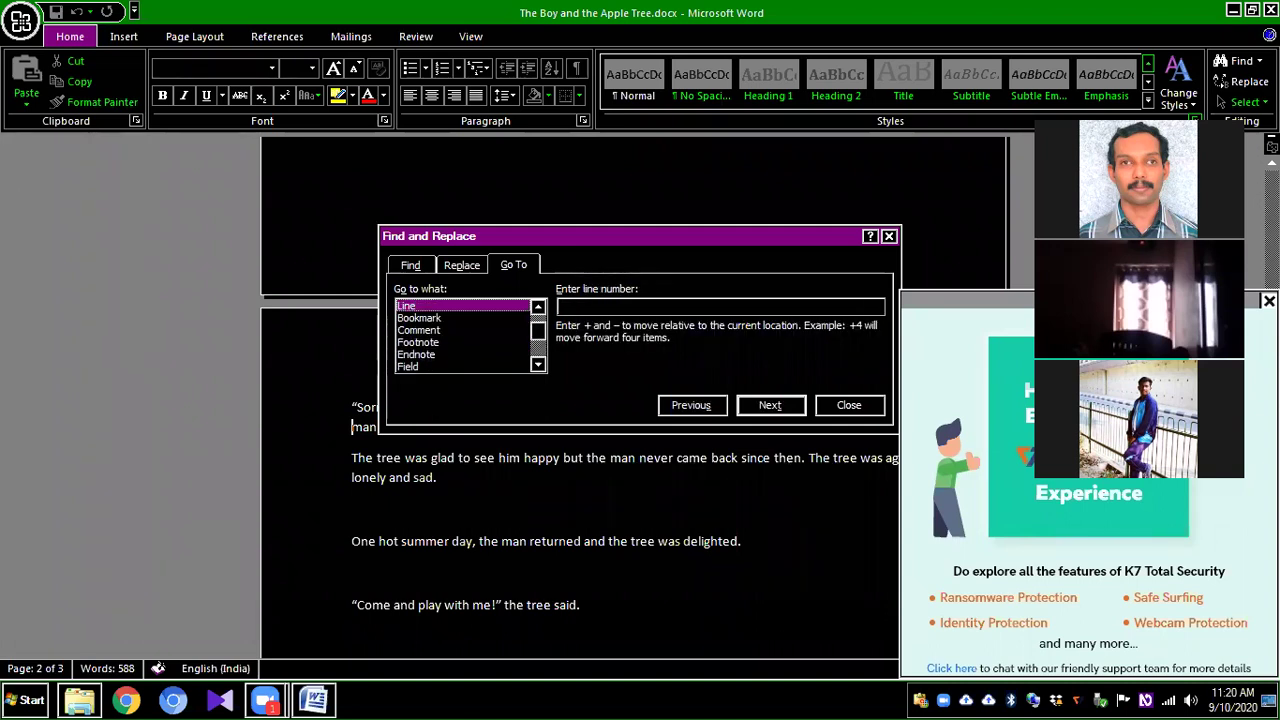
- Enter line number 20, correcting the mistyped 9, and jump to that line
{"action": "key", "text": "Tab"}
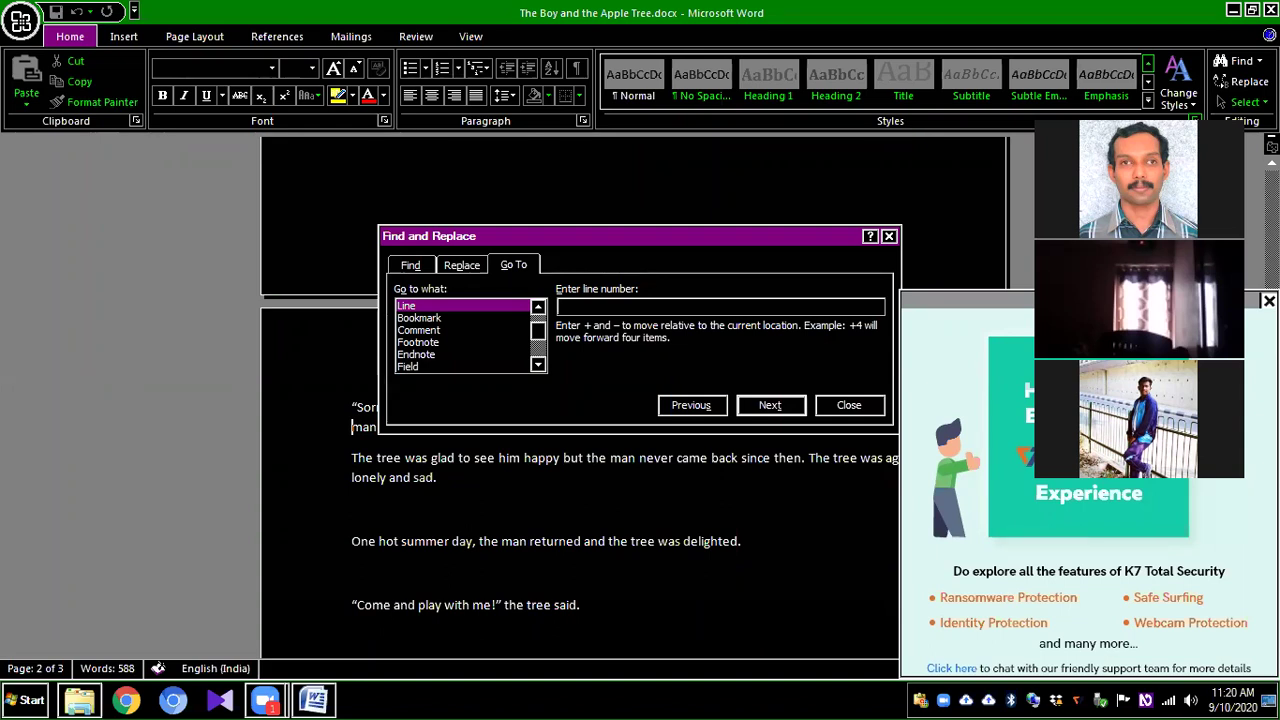
{"action": "type", "text": "29"}
{"action": "key", "text": "BackSpace"}
{"action": "type", "text": "0"}
{"action": "key", "text": "Return"}
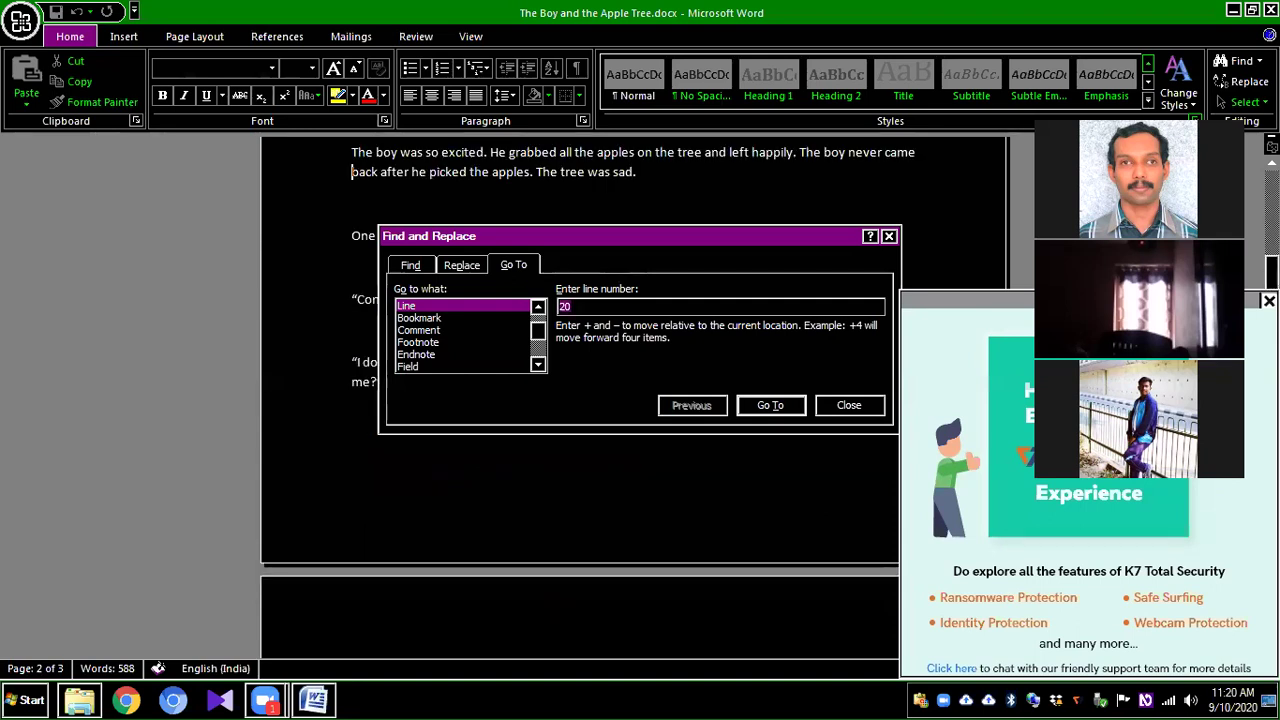
- Close the Go To dialog and return to the story's title at the top
{"action": "key", "text": "Escape"}
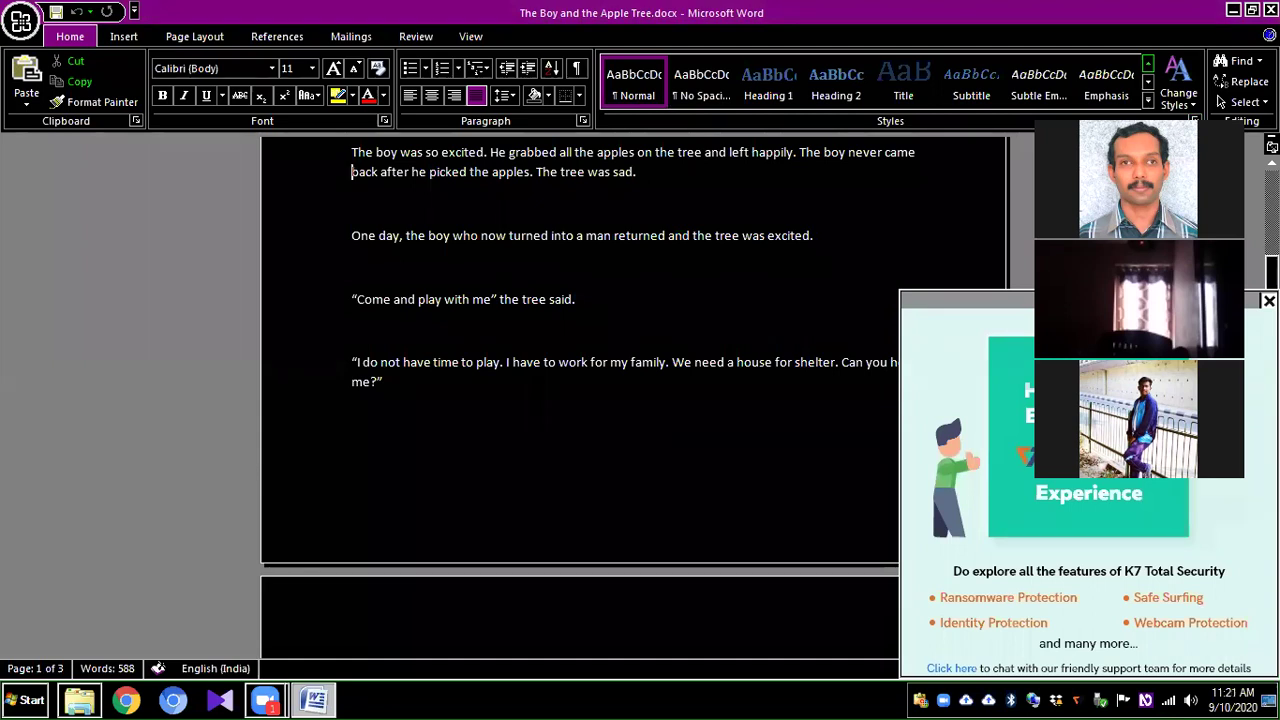
{"action": "key", "text": "ctrl+Home"}
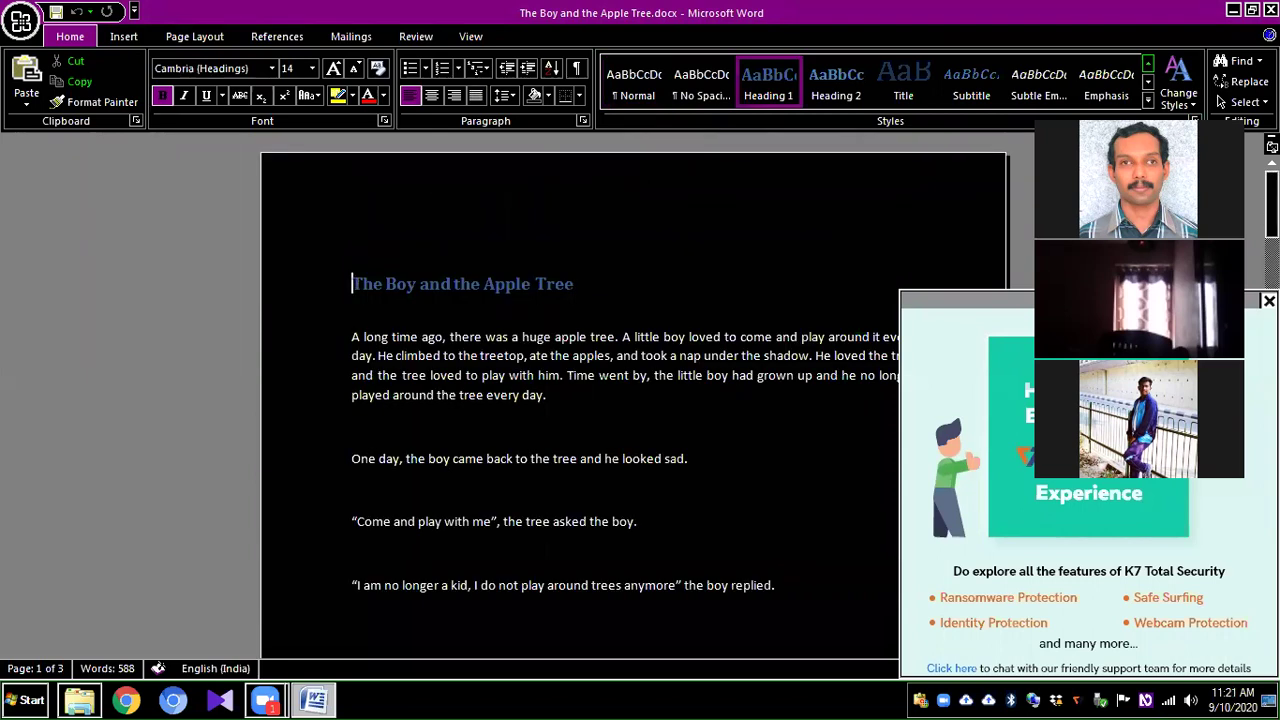
{"action": "key", "text": "Down"}
{"action": "key", "text": "Up"}
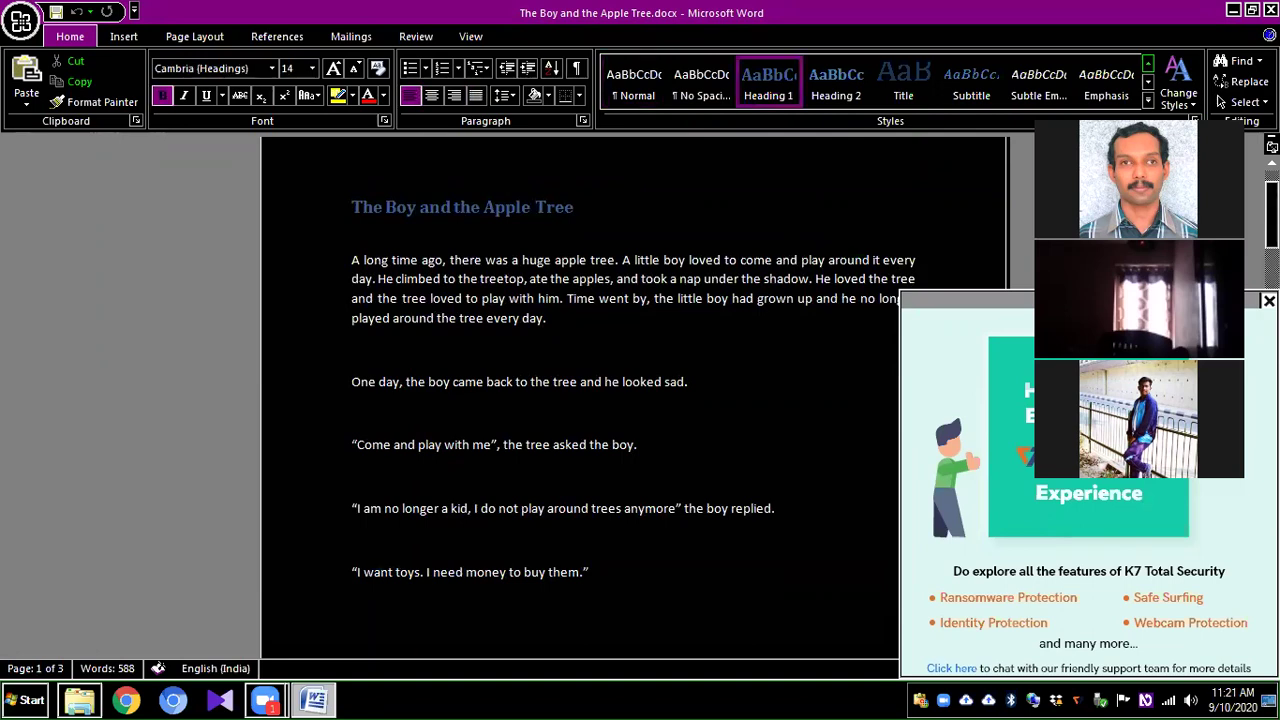
- Go to line 20 with Go To, then close the dialog and dismiss the key hints
{"action": "key", "text": "ctrl+g"}
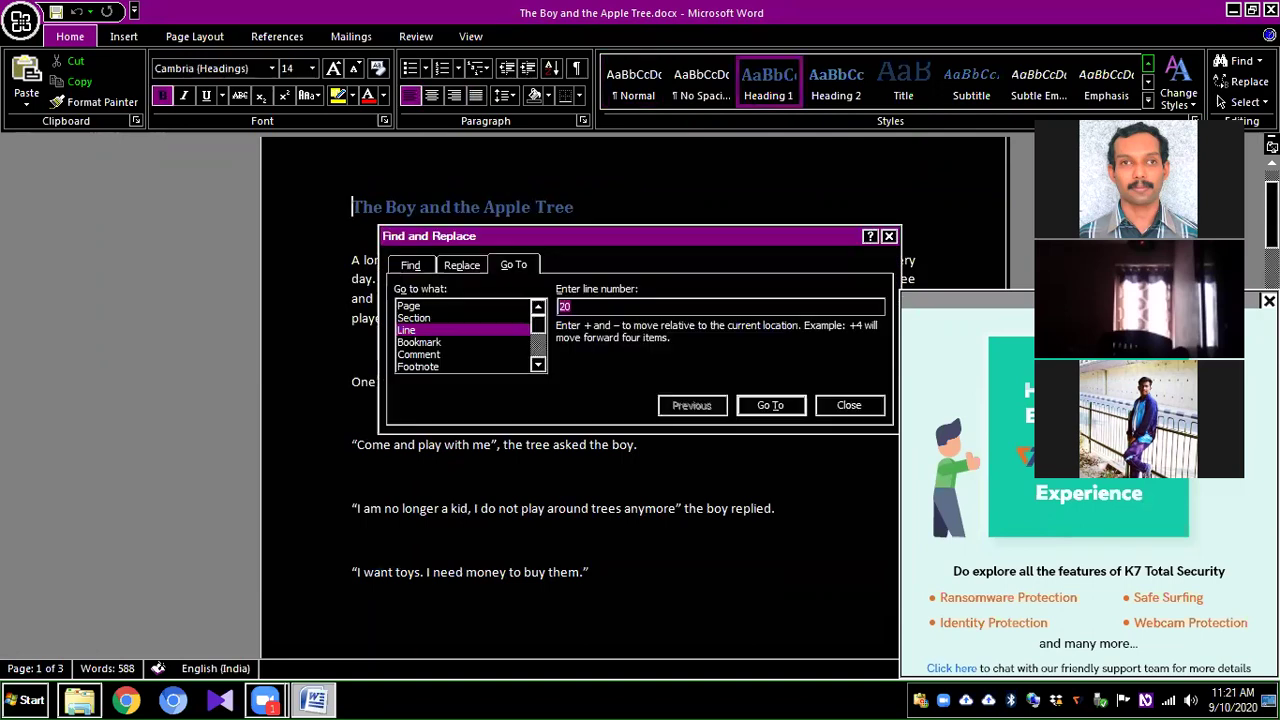
{"action": "key", "text": "shift+Tab"}
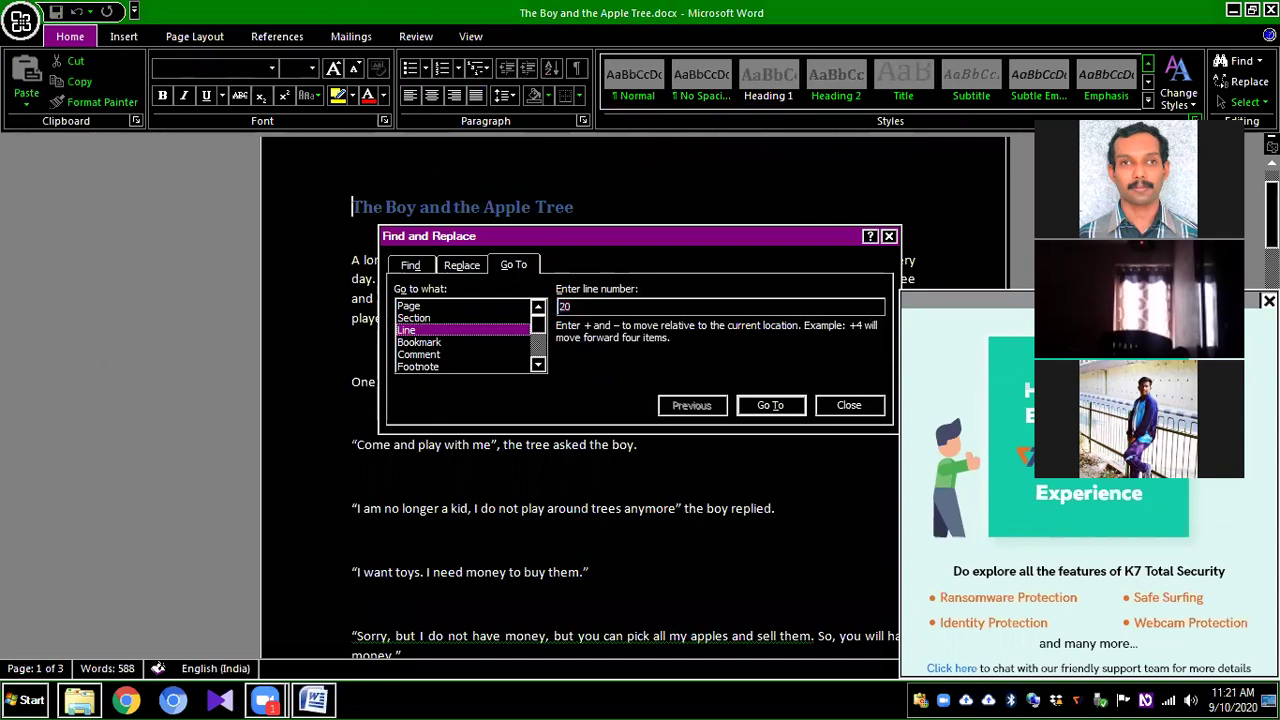
{"action": "key", "text": "Tab"}
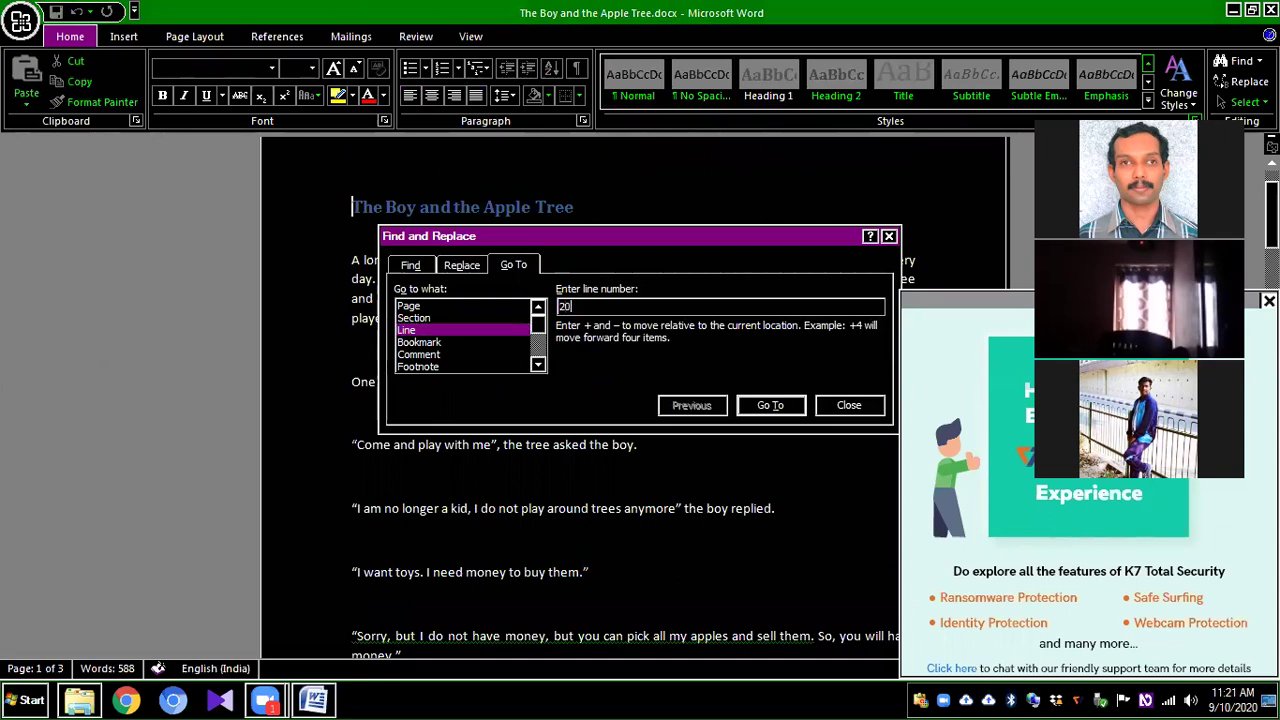
{"action": "key", "text": "Return"}
{"action": "key", "text": "Escape"}
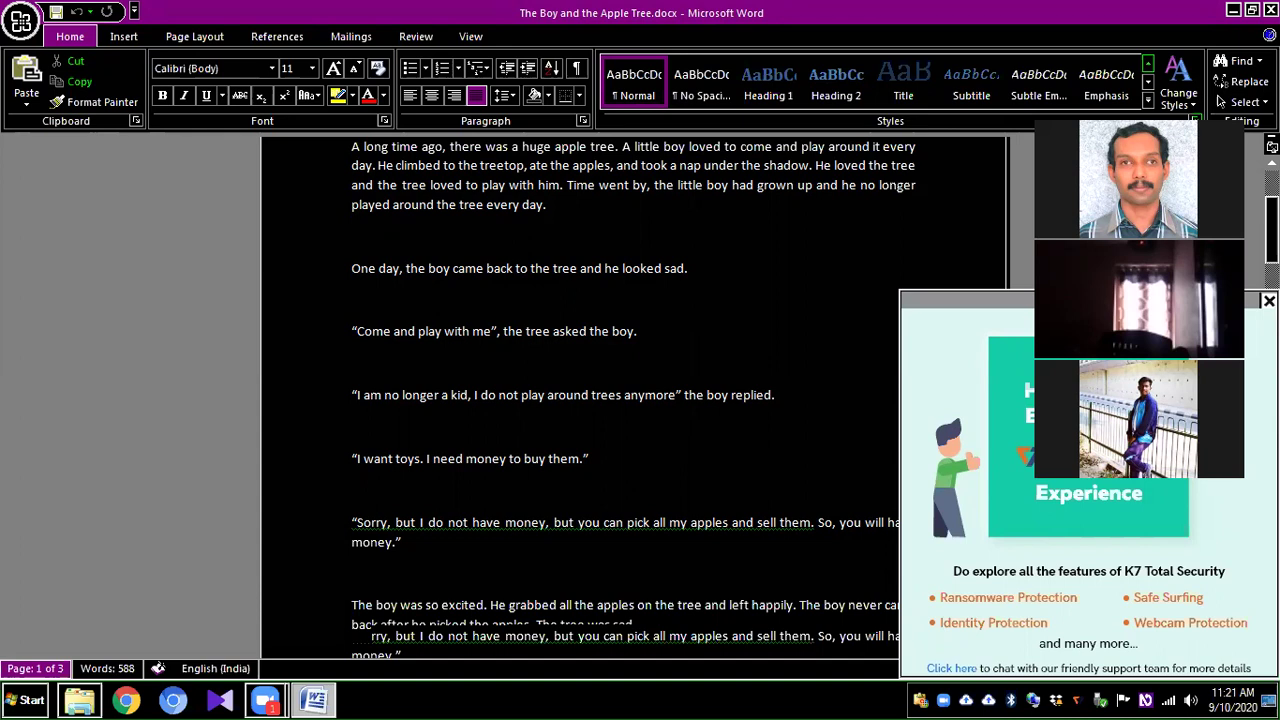
{"action": "key", "text": "alt"}
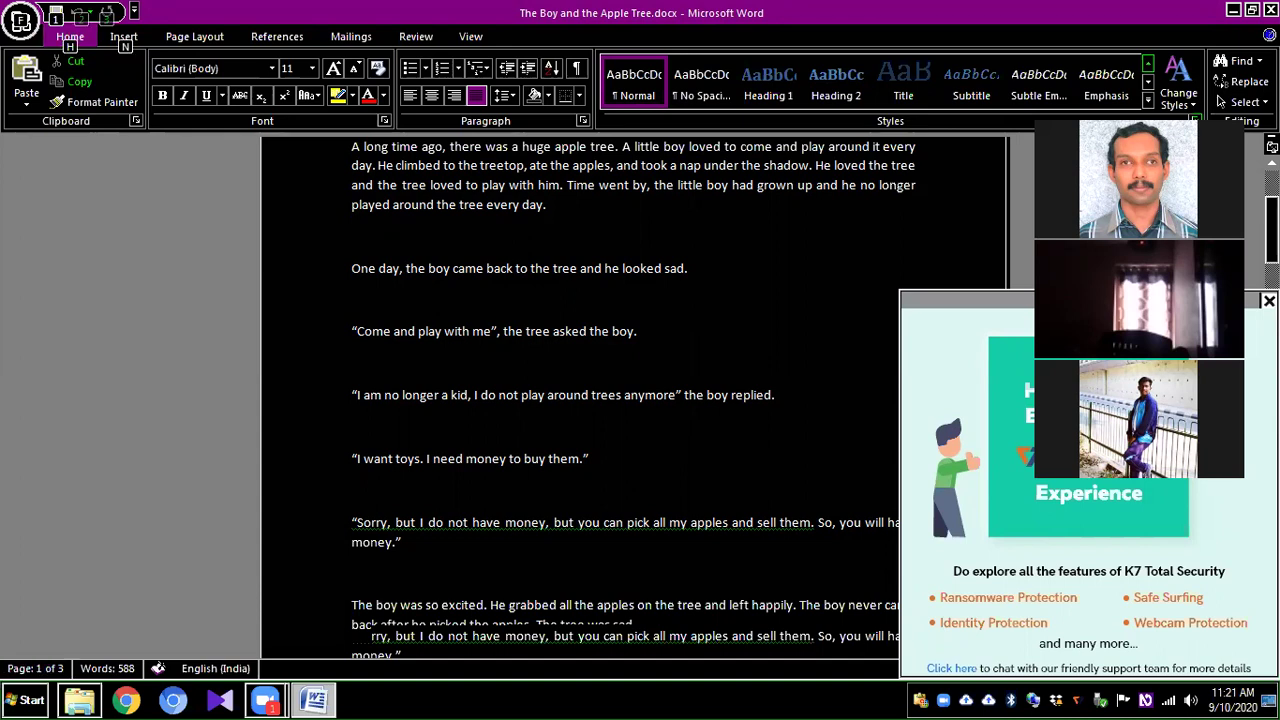
{"action": "key", "text": "Escape"}
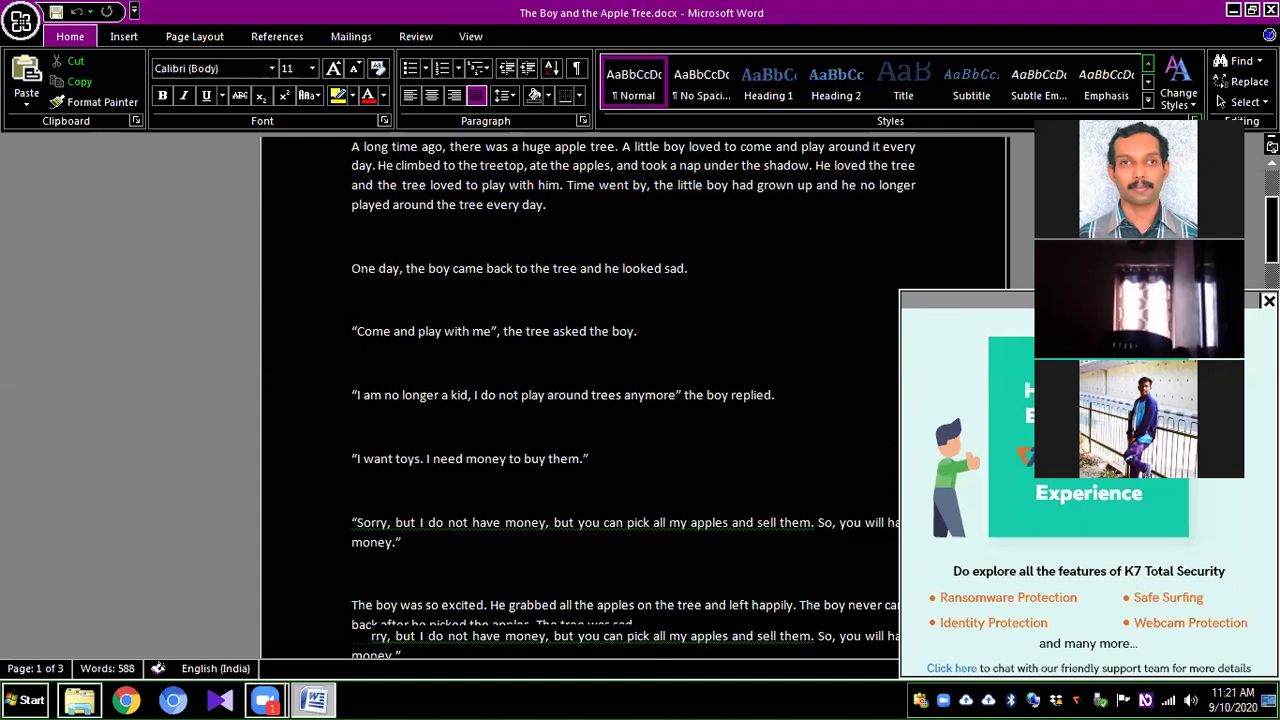
- Jump to page 3 with Go To, then return to the top of the story
{"action": "key", "text": "ctrl+g"}
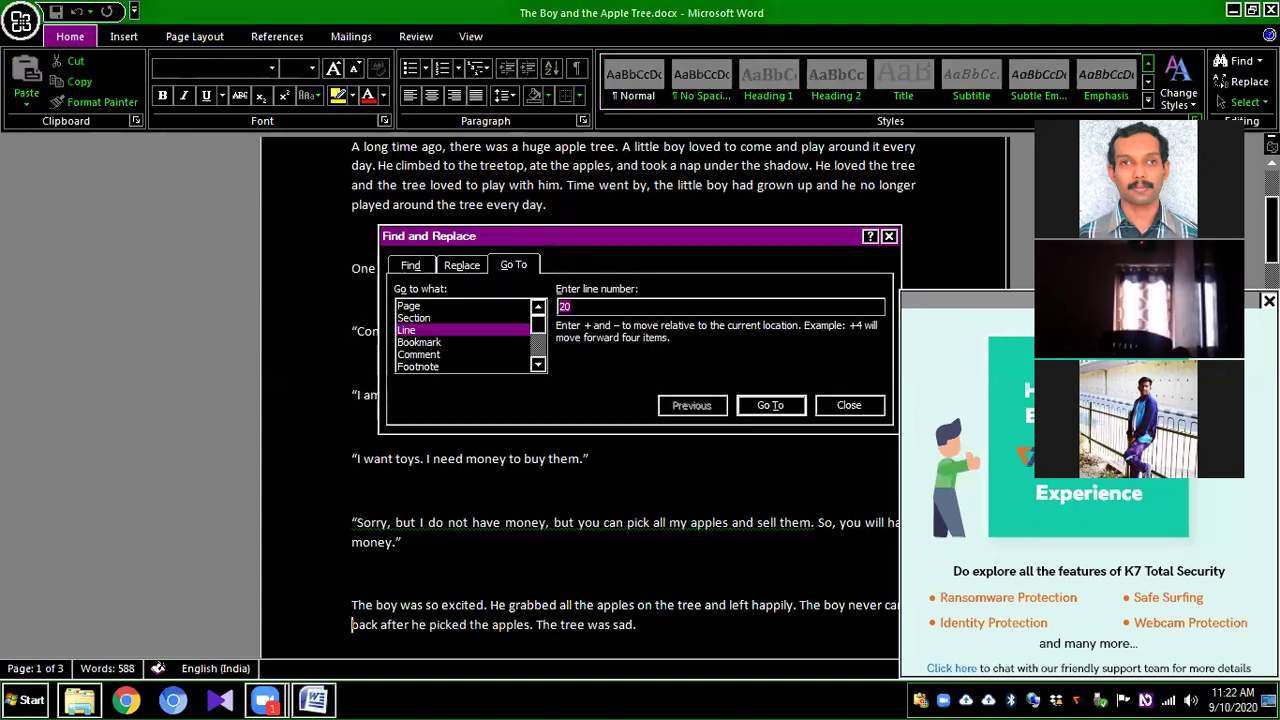
{"action": "key", "text": "shift+Tab"}
{"action": "key", "text": "Up"}
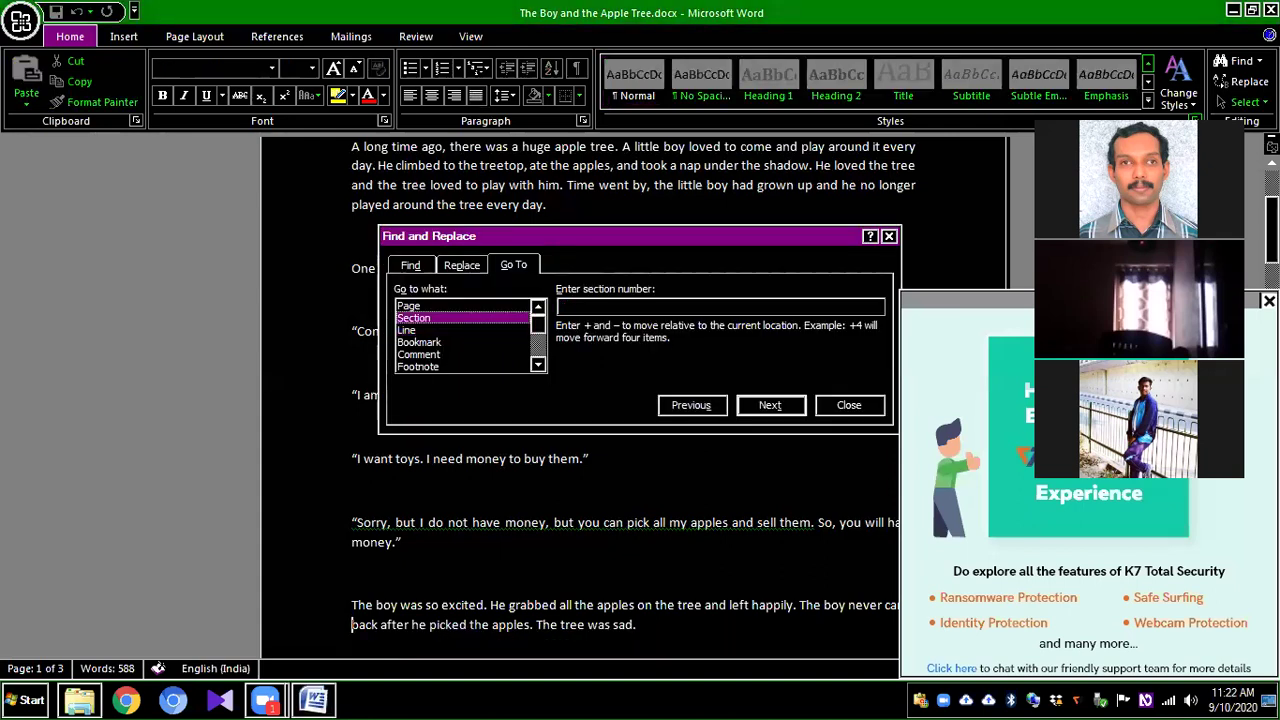
{"action": "key", "text": "Up"}
{"action": "key", "text": "Tab"}
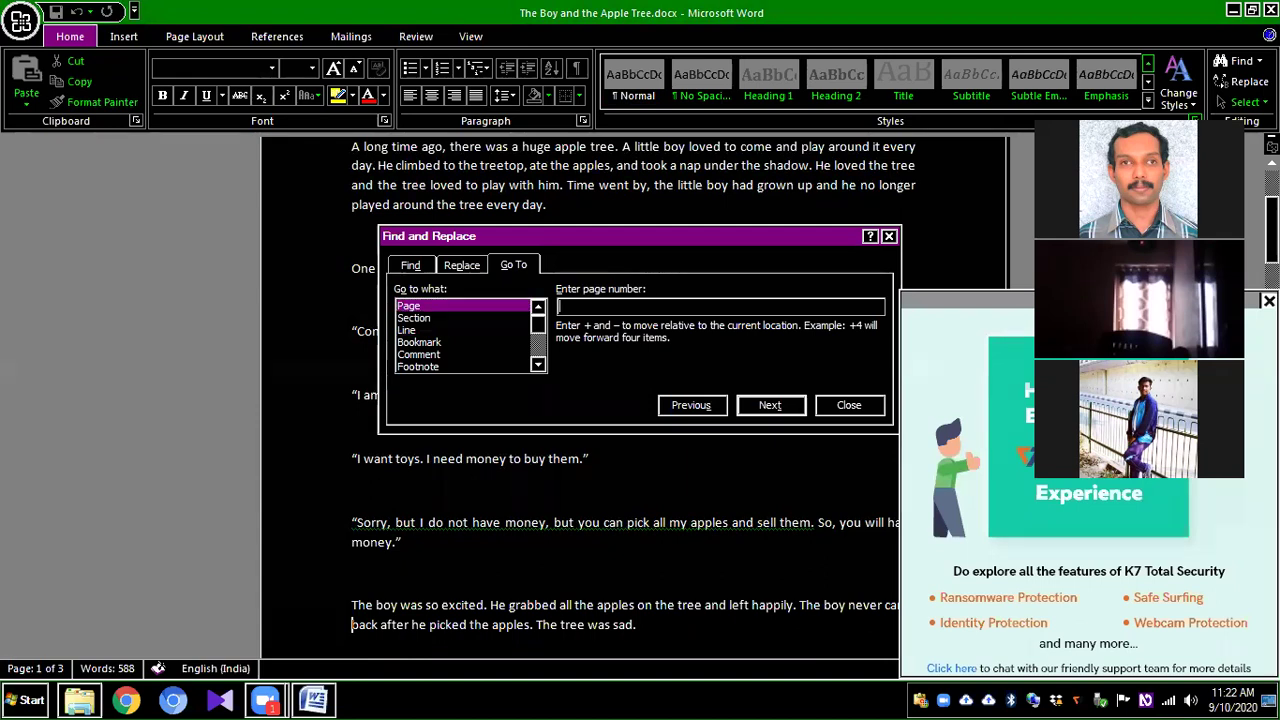
{"action": "type", "text": "3"}
{"action": "key", "text": "Return"}
{"action": "key", "text": "Escape"}
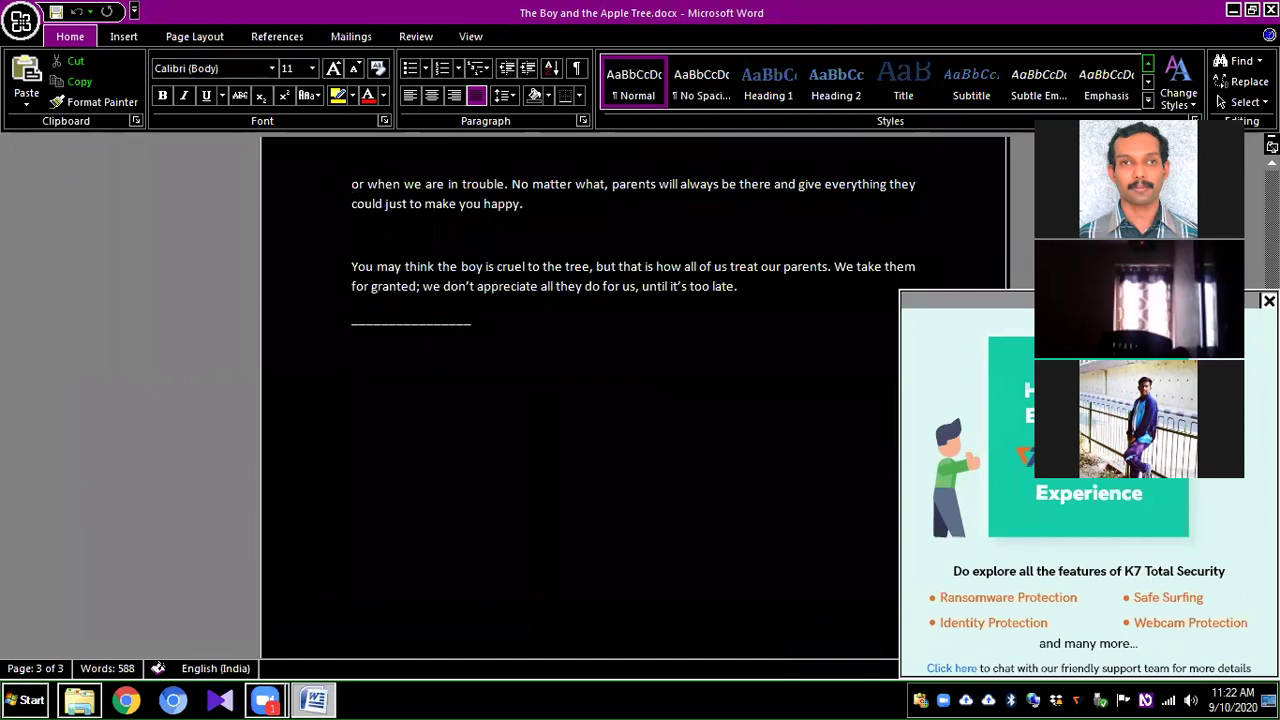
{"action": "key", "text": "ctrl+Home"}
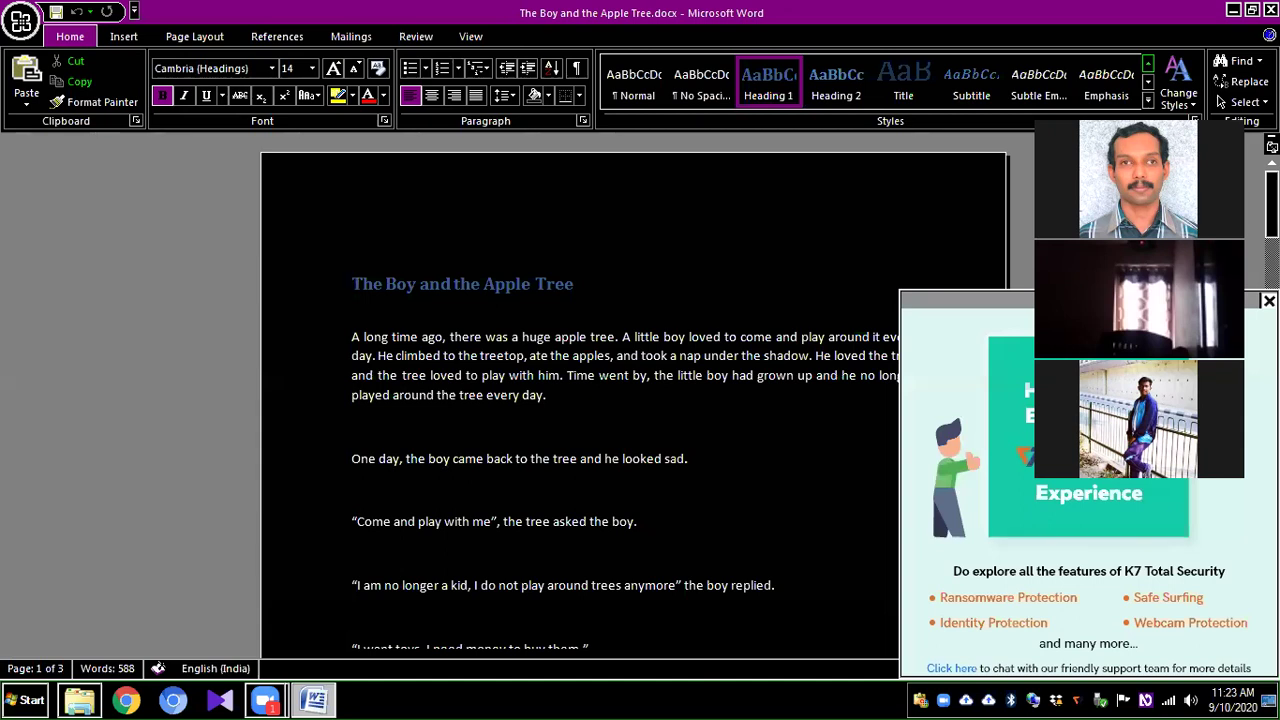
- Open Find and Replace with 'apple' in Find what and 'mango' in Replace with
{"action": "key", "text": "Down"}
{"action": "key", "text": "Up"}
{"action": "key", "text": "ctrl+h"}
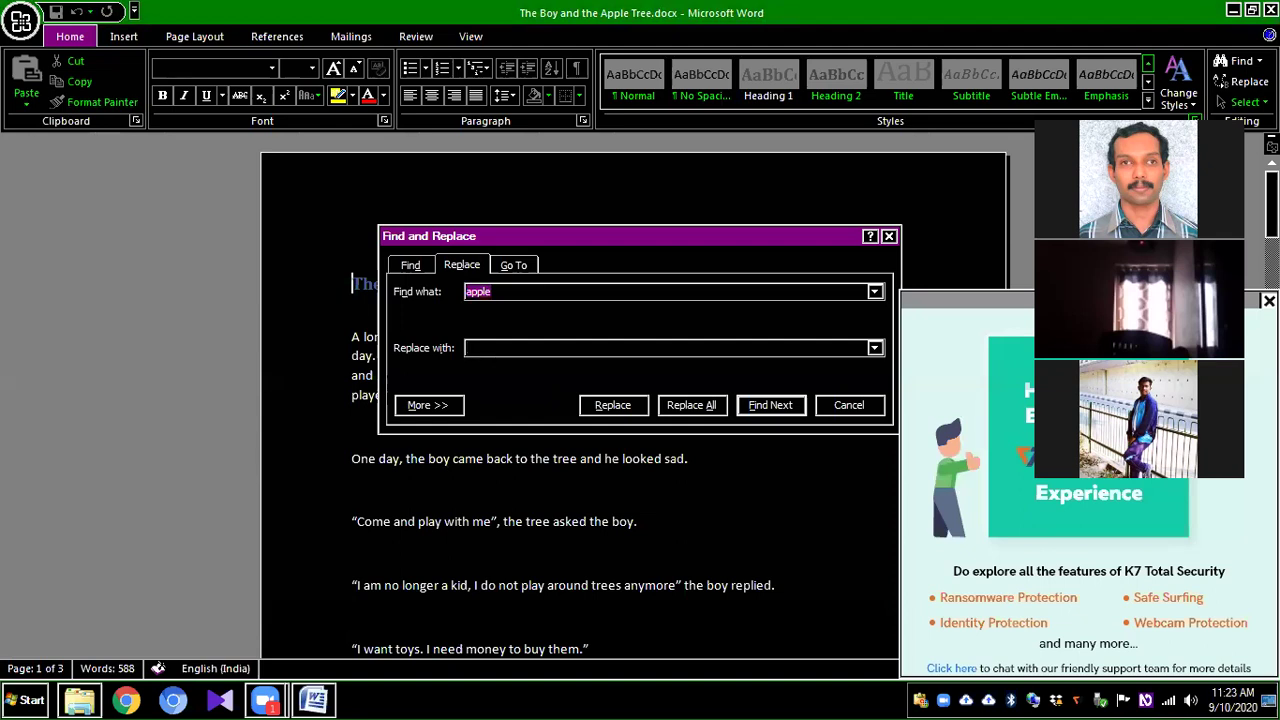
{"action": "key", "text": "BackSpace"}
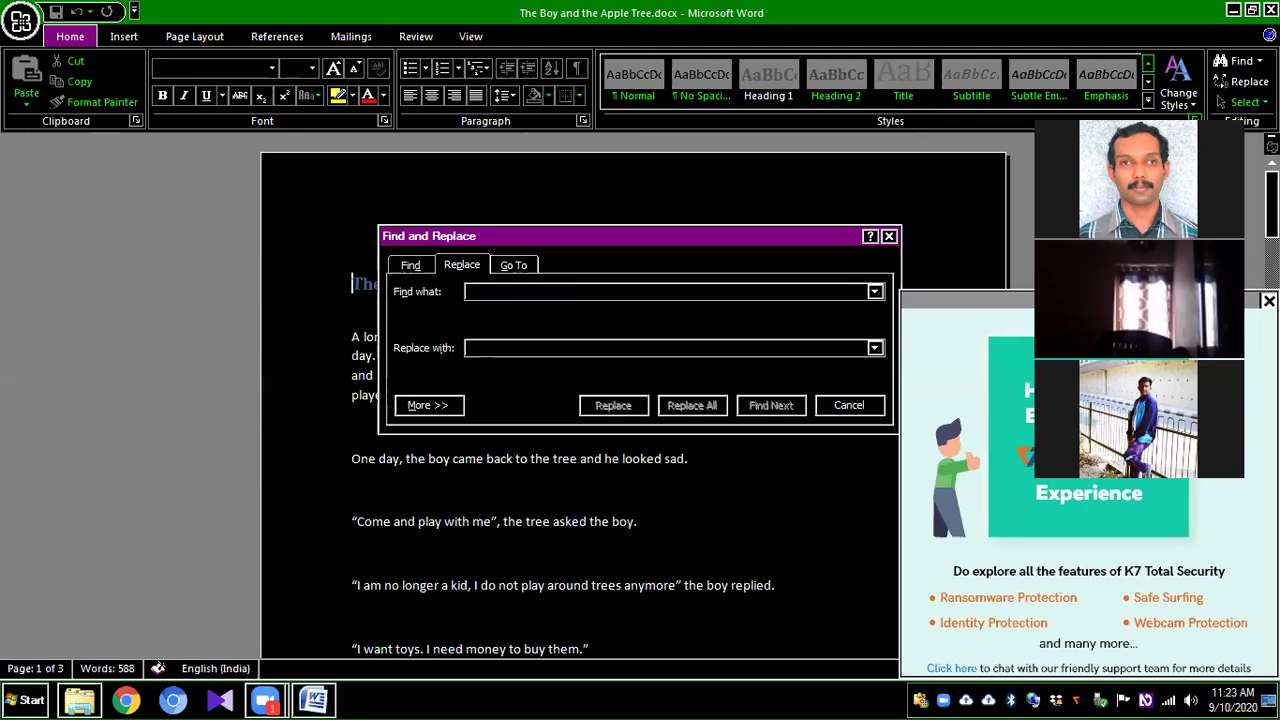
{"action": "type", "text": "apple"}
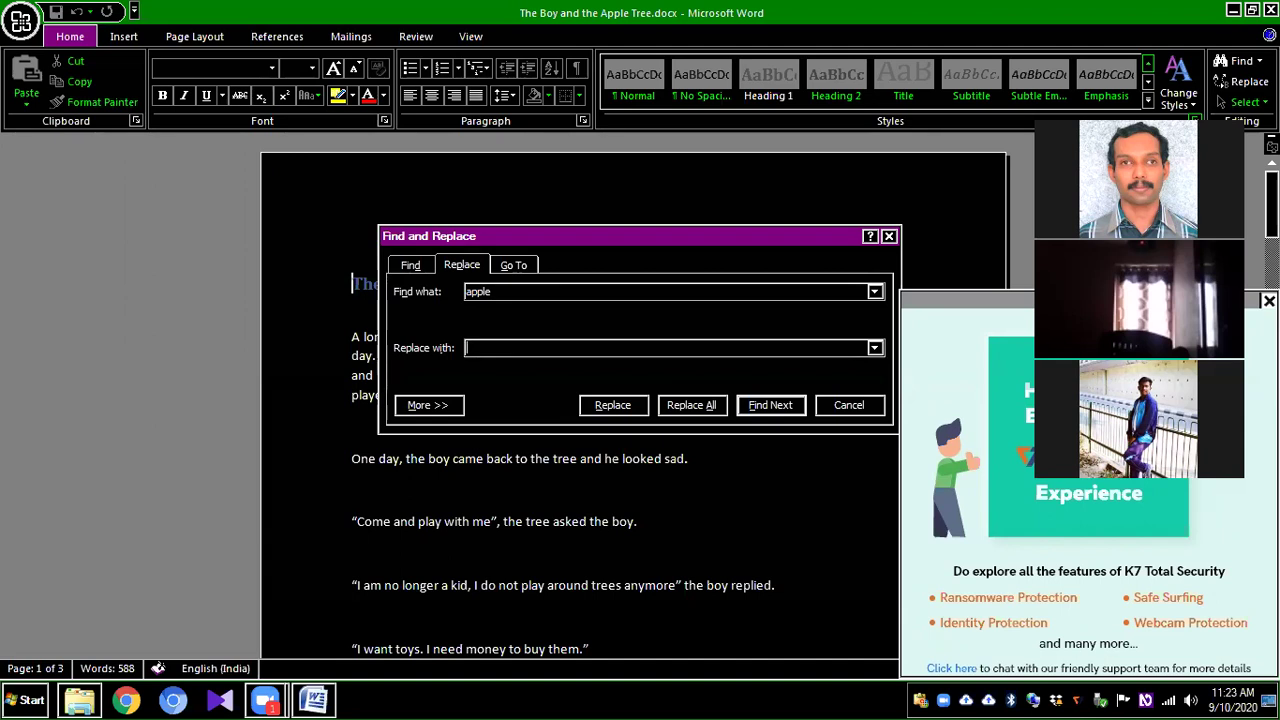
{"action": "type", "text": "mango"}
- Replace all 7 'apple' occurrences with 'mango', confirm the report, and close the dialog
{"action": "left_click", "coordinate": [428, 405]}
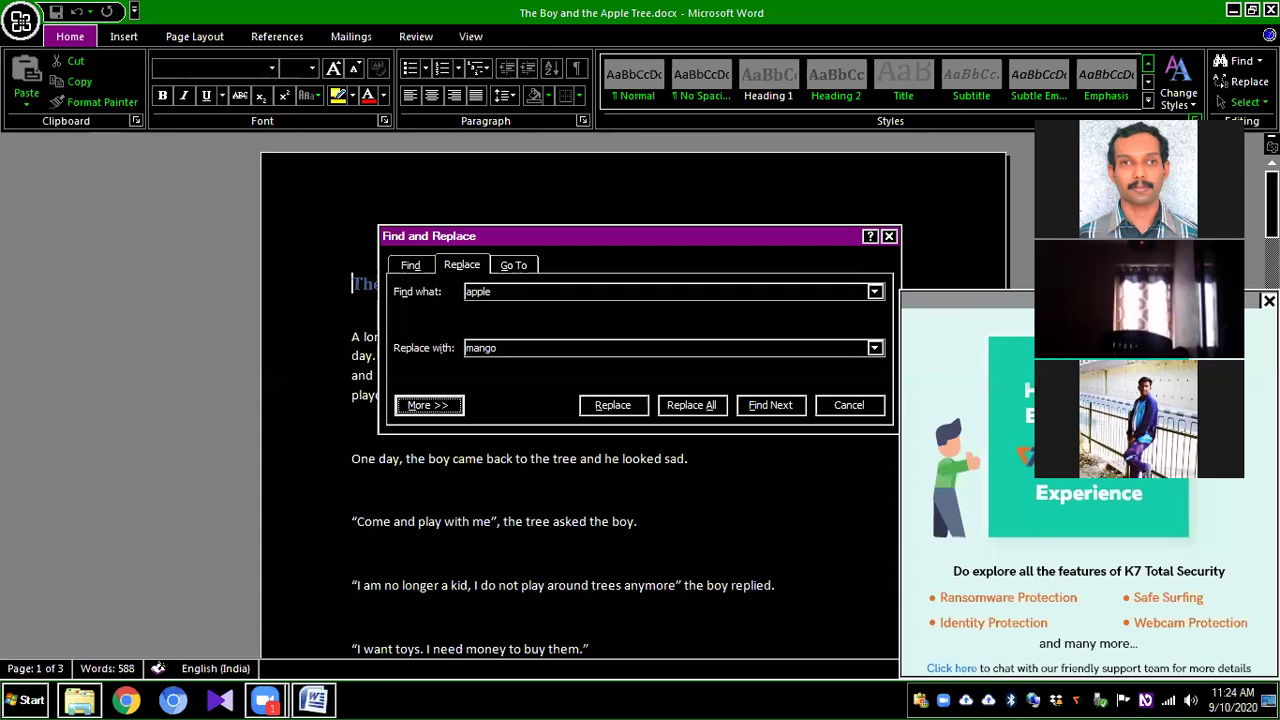
{"action": "key", "text": "Tab"}
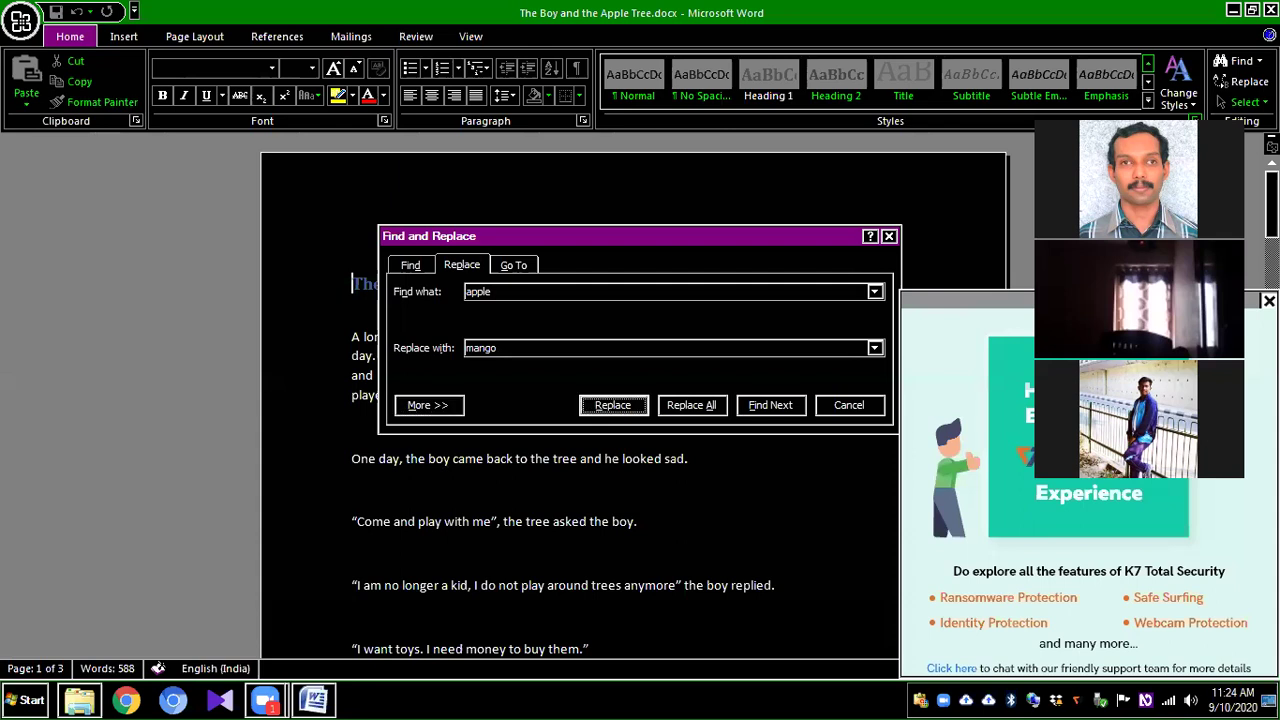
{"action": "key", "text": "Tab"}
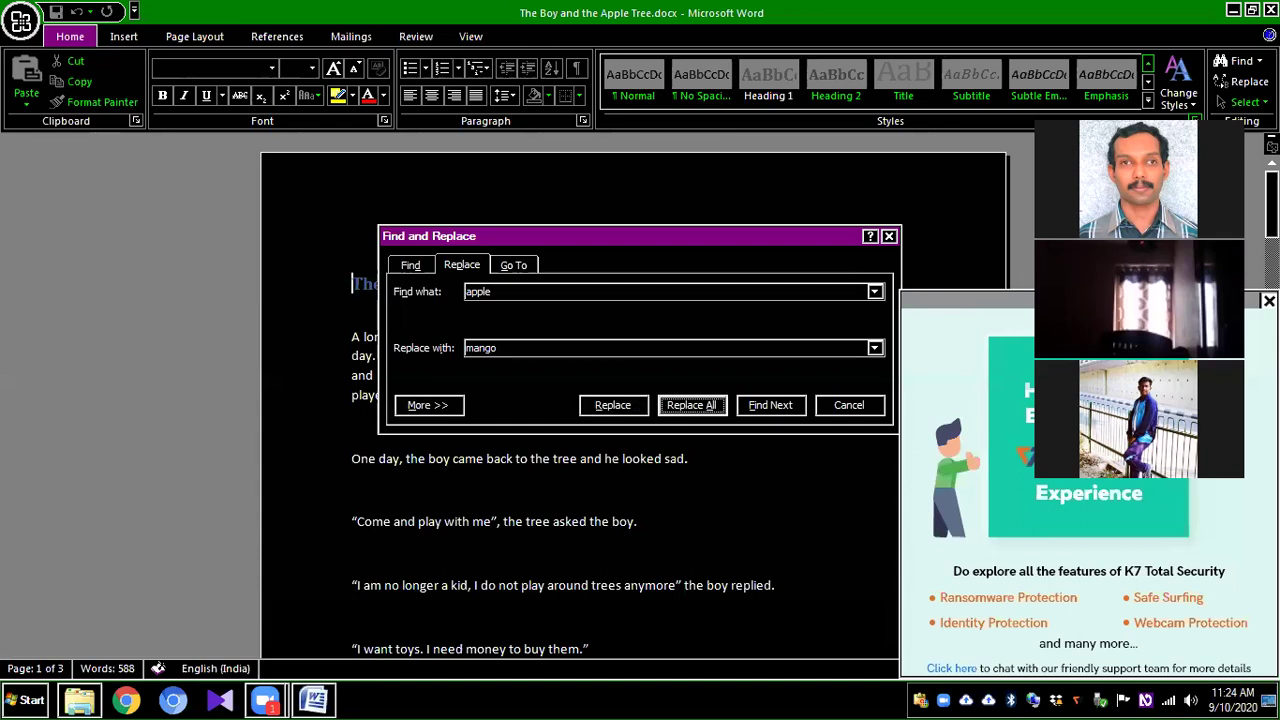
{"action": "key", "text": "Return"}
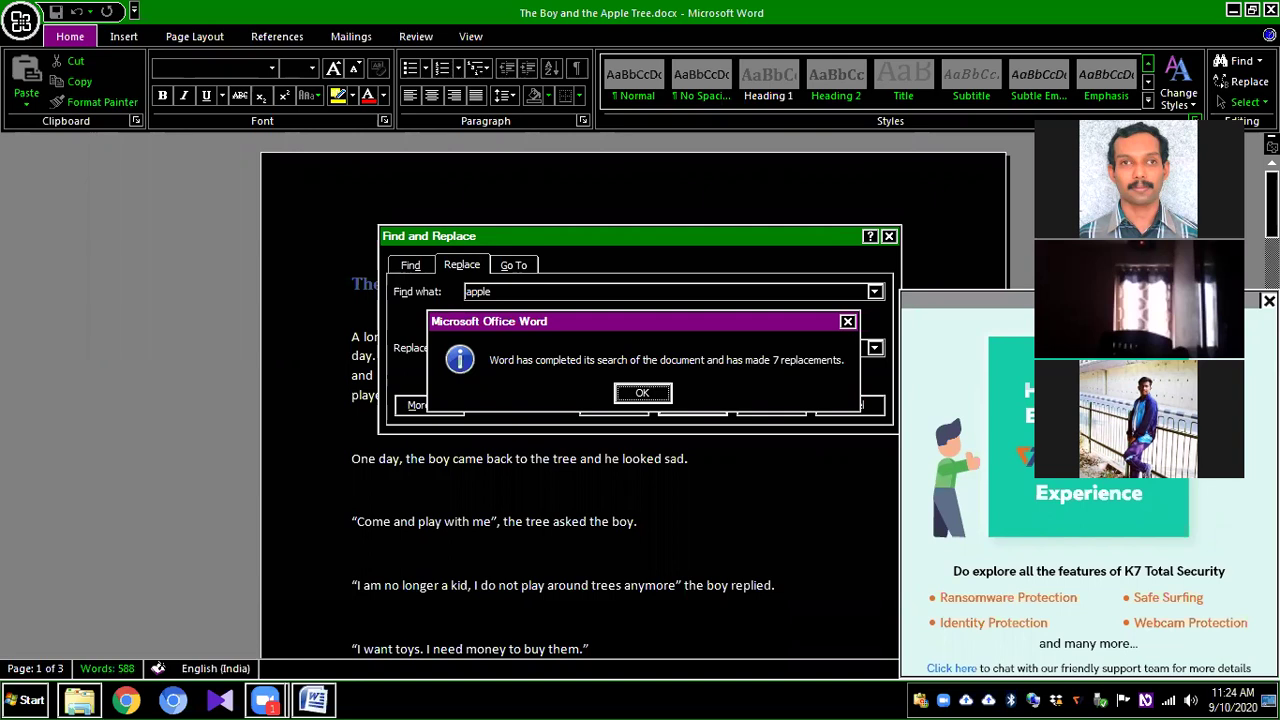
{"action": "key", "text": "Return"}
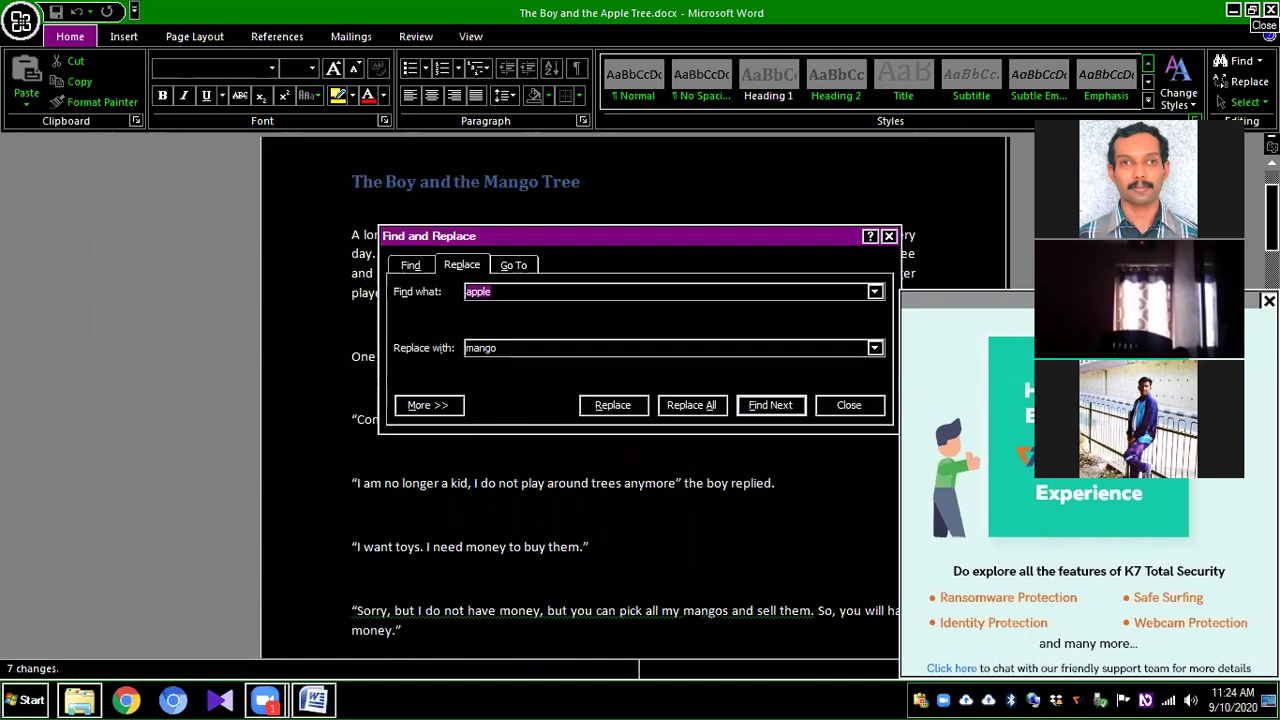
{"action": "key", "text": "Escape"}
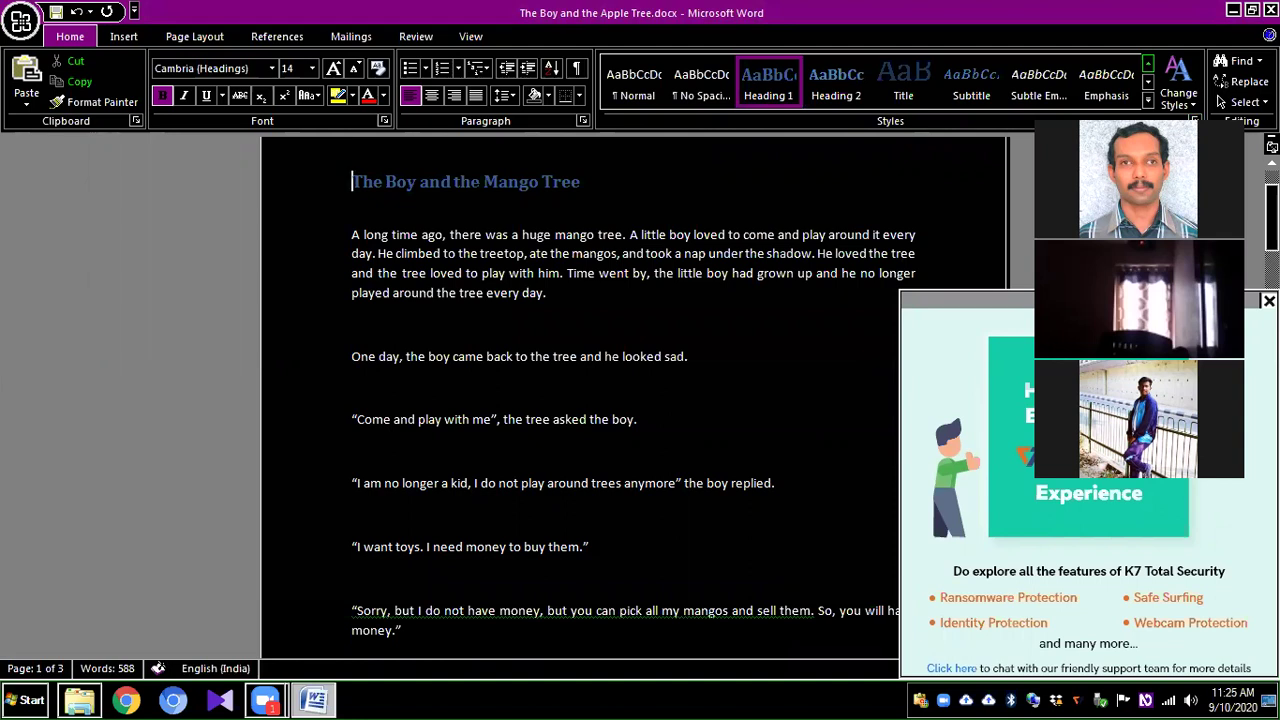
{"action": "key", "text": "Down"}
{"action": "key", "text": "Down"}
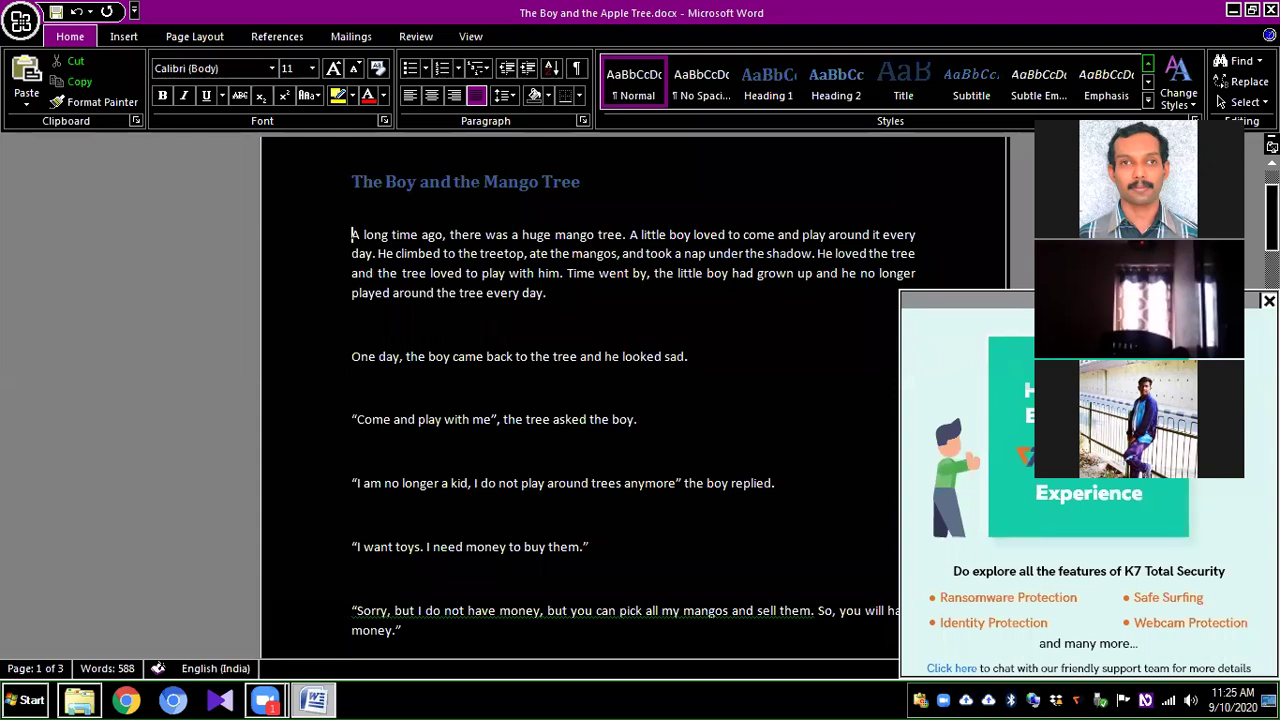
{"action": "left_click", "coordinate": [352, 324]}
{"action": "left_click", "coordinate": [352, 356]}
{"action": "left_click", "coordinate": [352, 419]}
{"action": "left_click", "coordinate": [352, 483]}
{"action": "left_click", "coordinate": [352, 515]}
{"action": "left_click", "coordinate": [352, 611]}
- Replace all 11 occurrences of 'boy' with 'girl' and close Find and Replace
{"action": "key", "text": "ctrl+Home"}
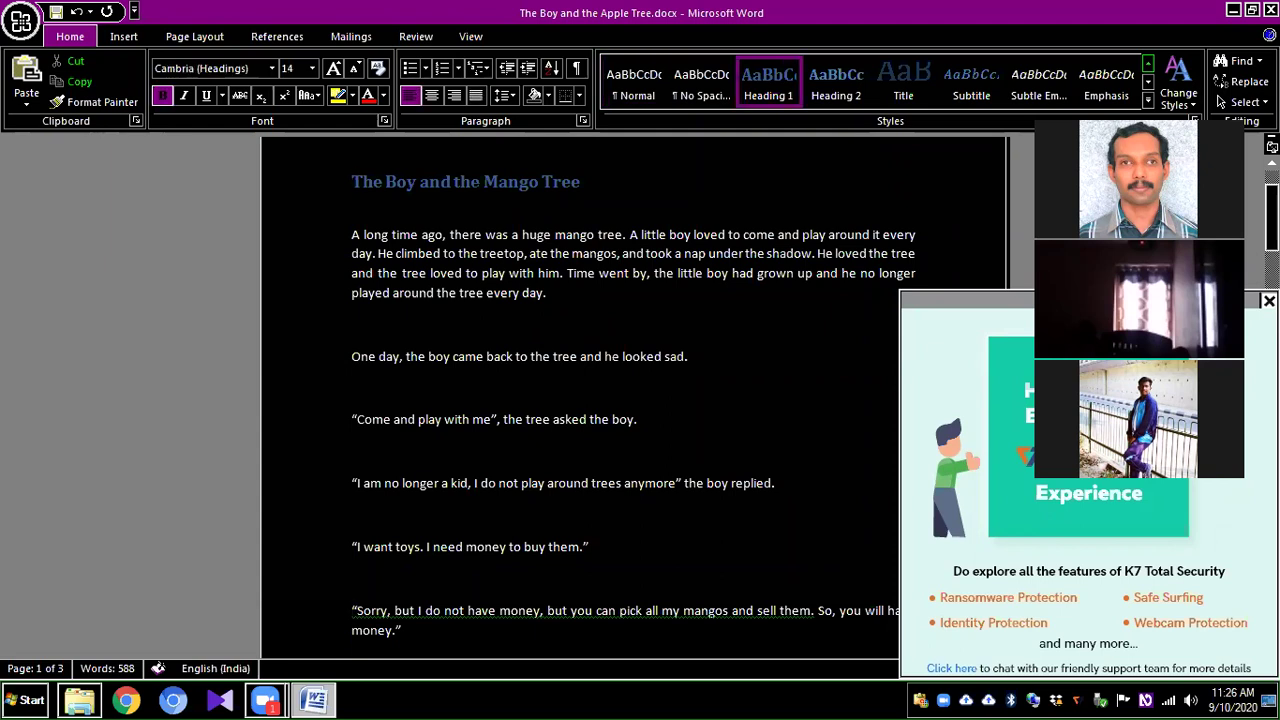
{"action": "key", "text": "ctrl+h"}
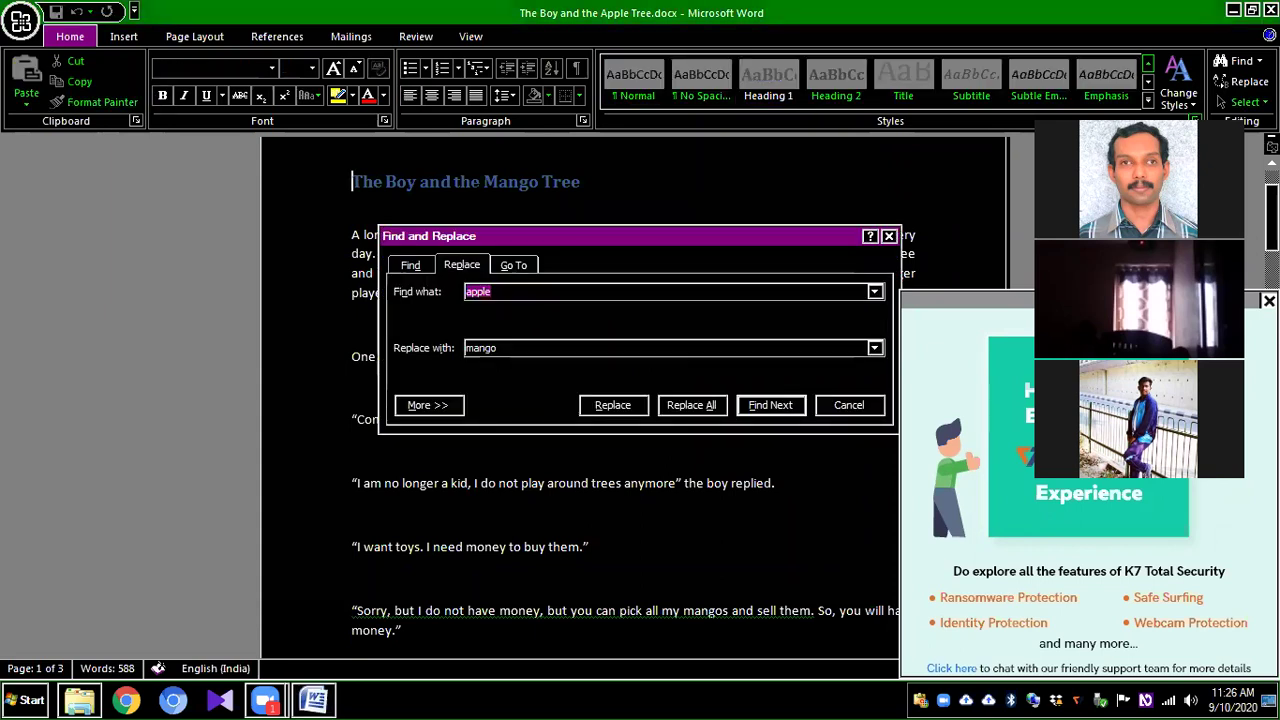
{"action": "type", "text": "boy"}
{"action": "key", "text": "Tab"}
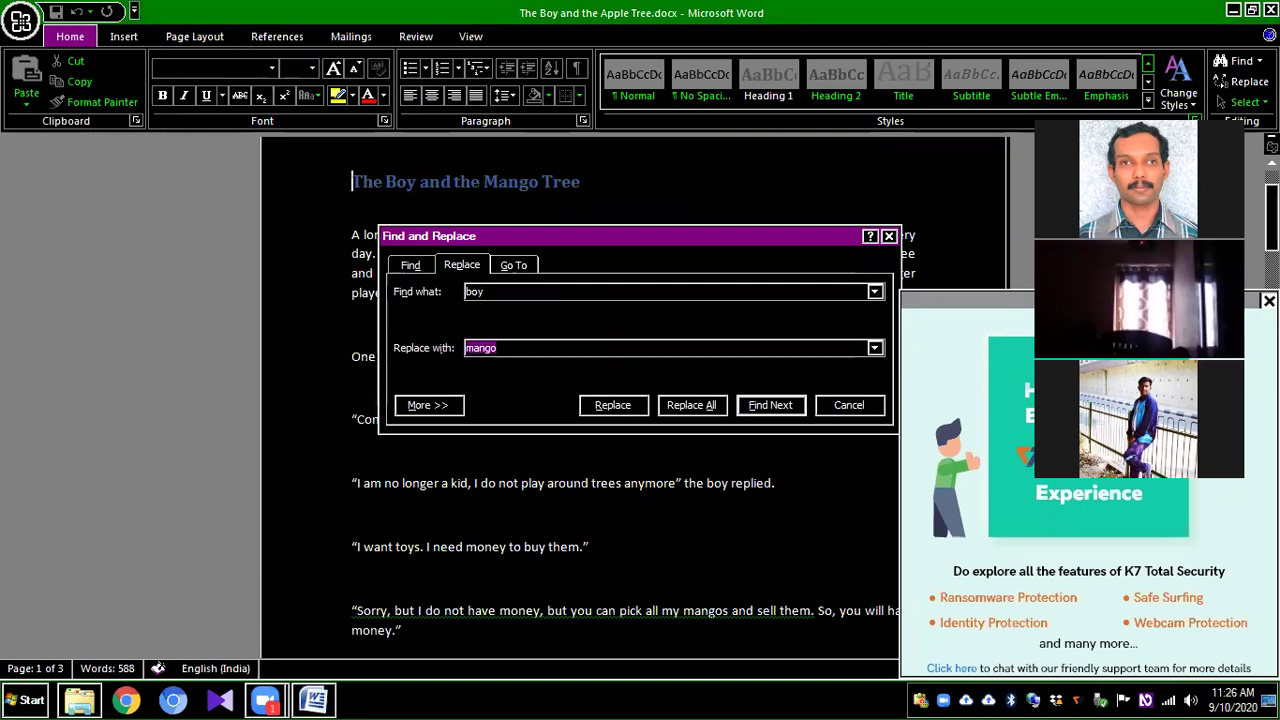
{"action": "key", "text": "BackSpace"}
{"action": "type", "text": "girl"}
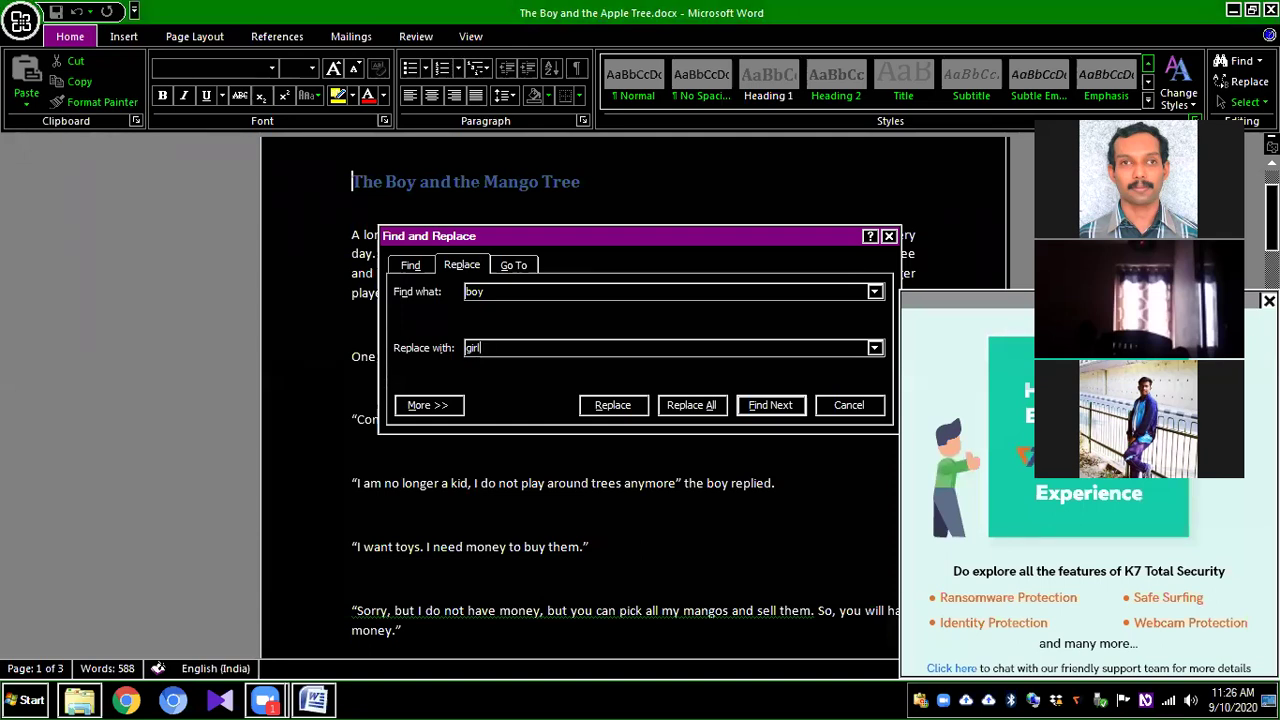
{"action": "key", "text": "Tab"}
{"action": "key", "text": "Tab"}
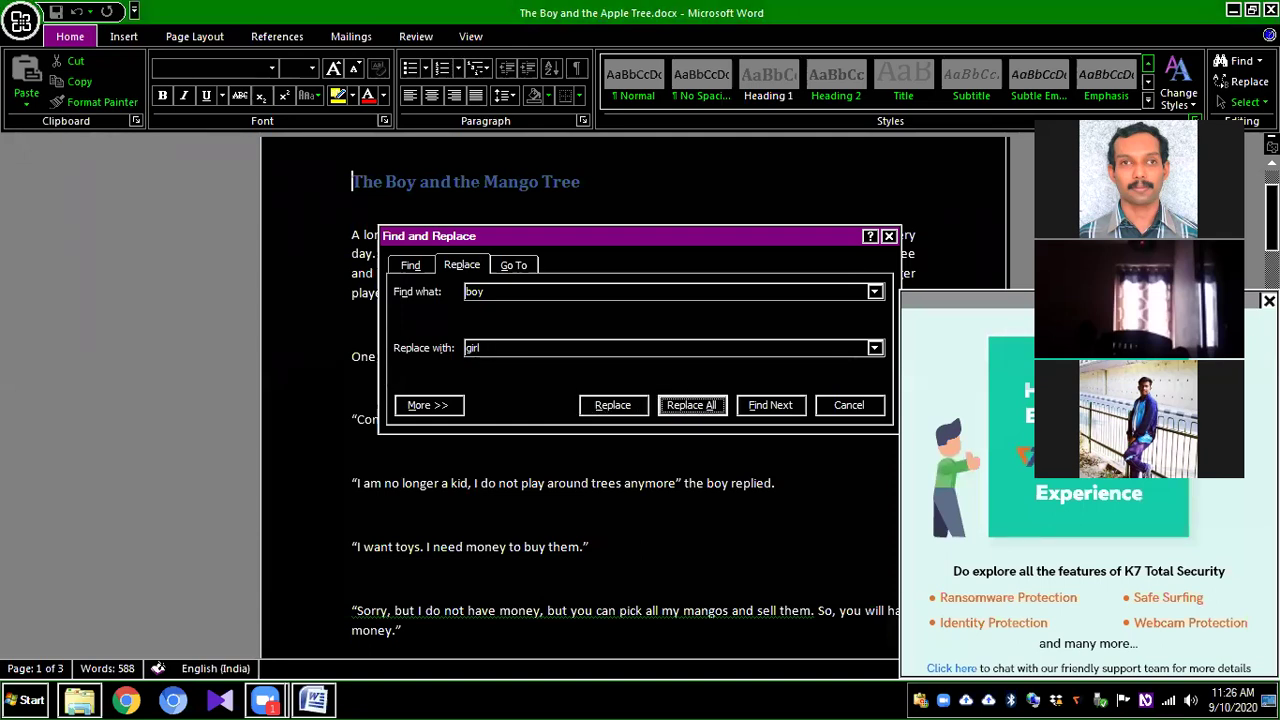
{"action": "key", "text": "Return"}
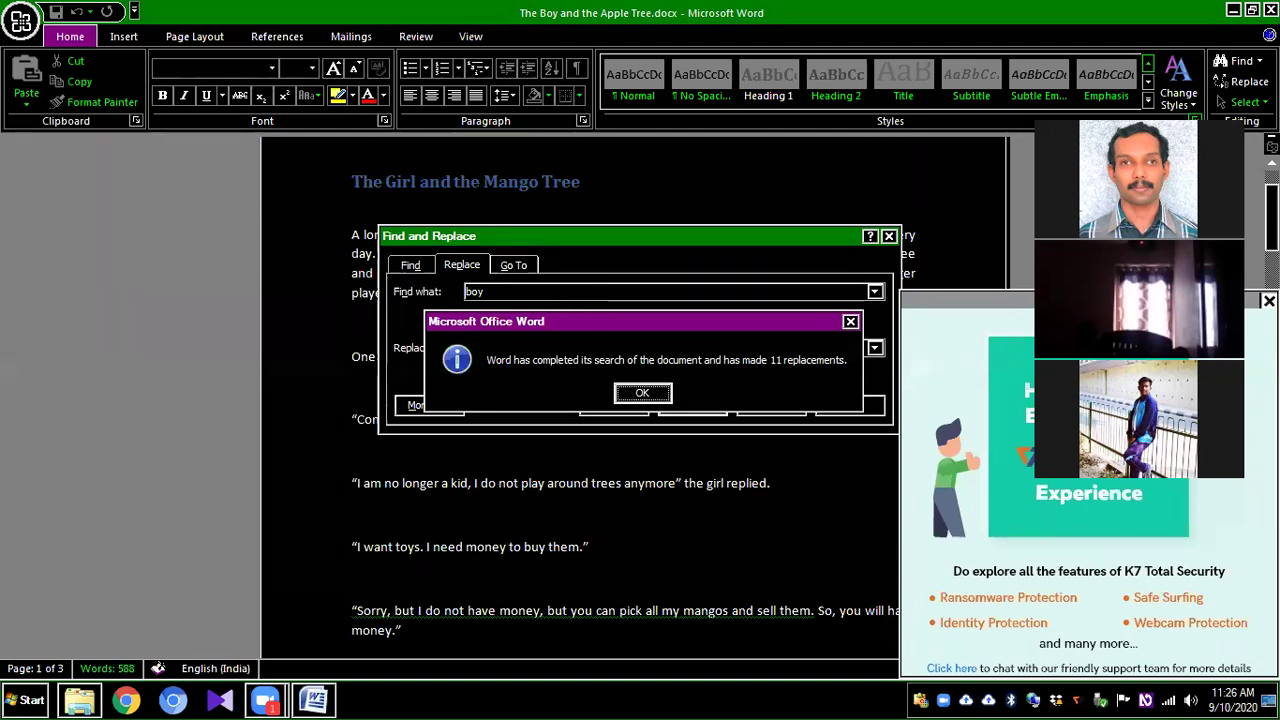
{"action": "key", "text": "Return"}
{"action": "key", "text": "Escape"}
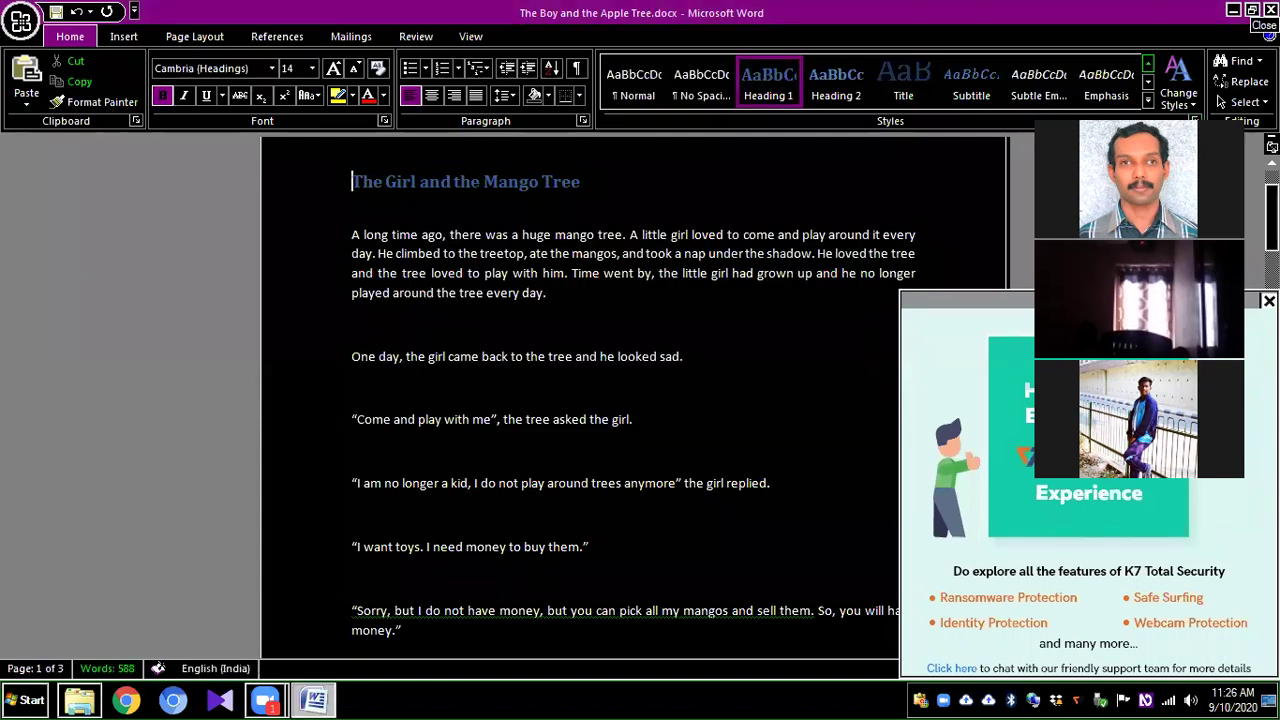
{"action": "key", "text": "Down"}
{"action": "key", "text": "Down"}
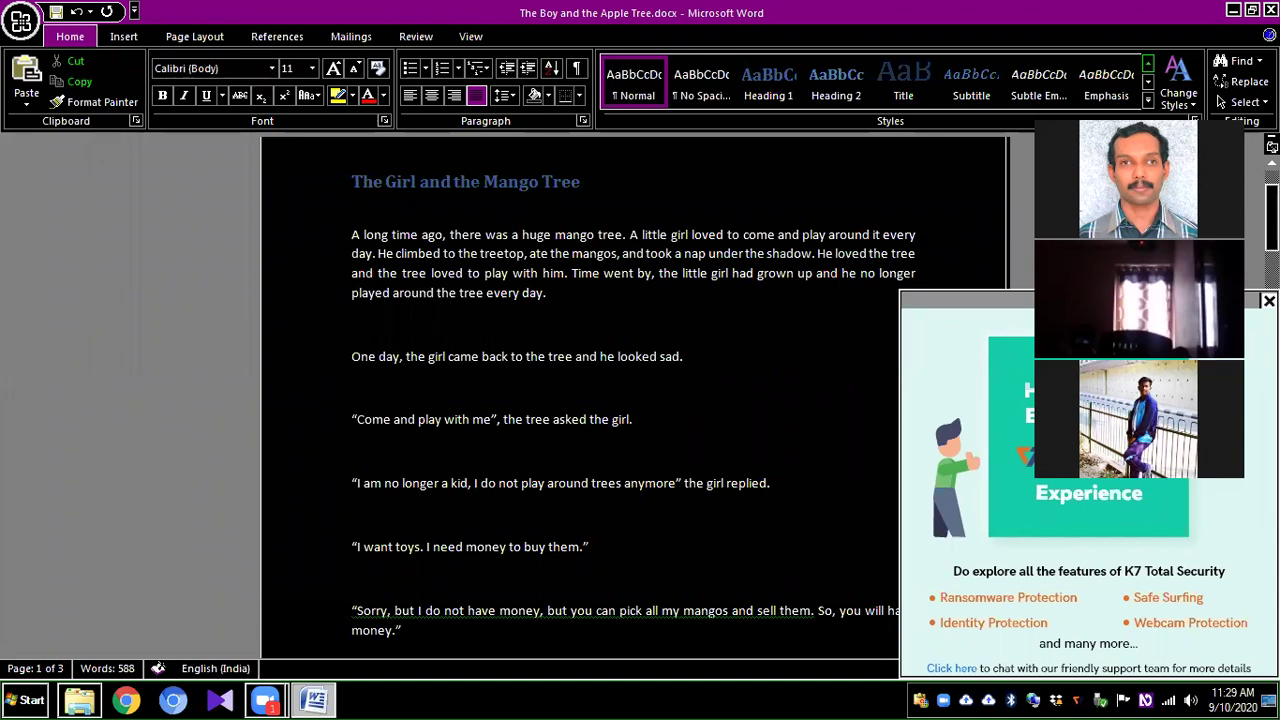
- Quit Word without saving and reopen the original Apple Tree story
{"action": "key", "text": "alt+F4"}
{"action": "key", "text": "n"}
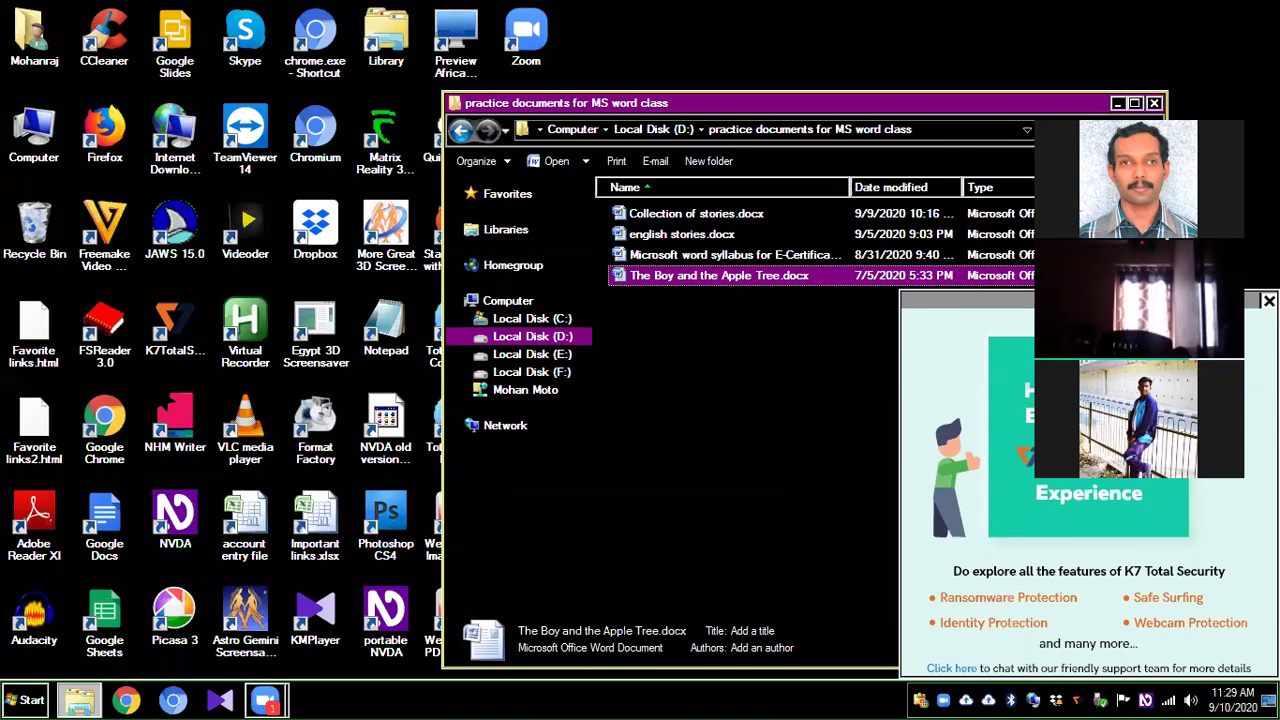
{"action": "key", "text": "Return"}
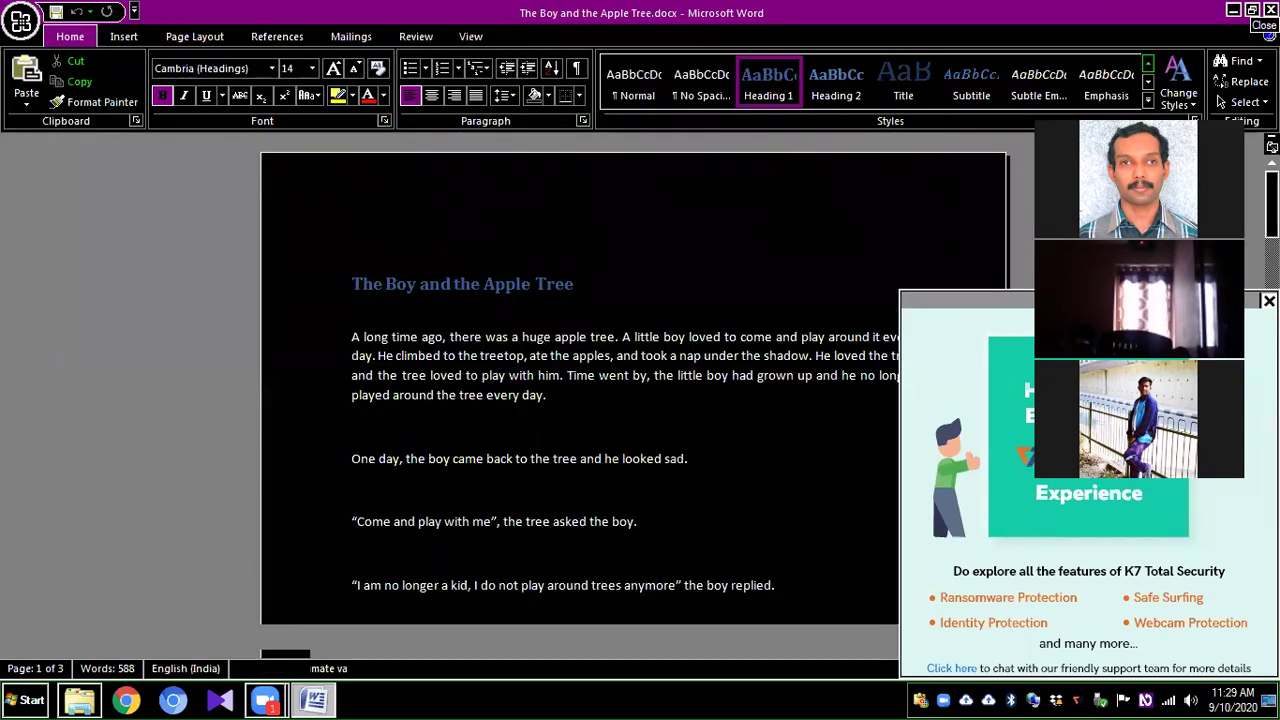
{"action": "key", "text": "Down"}
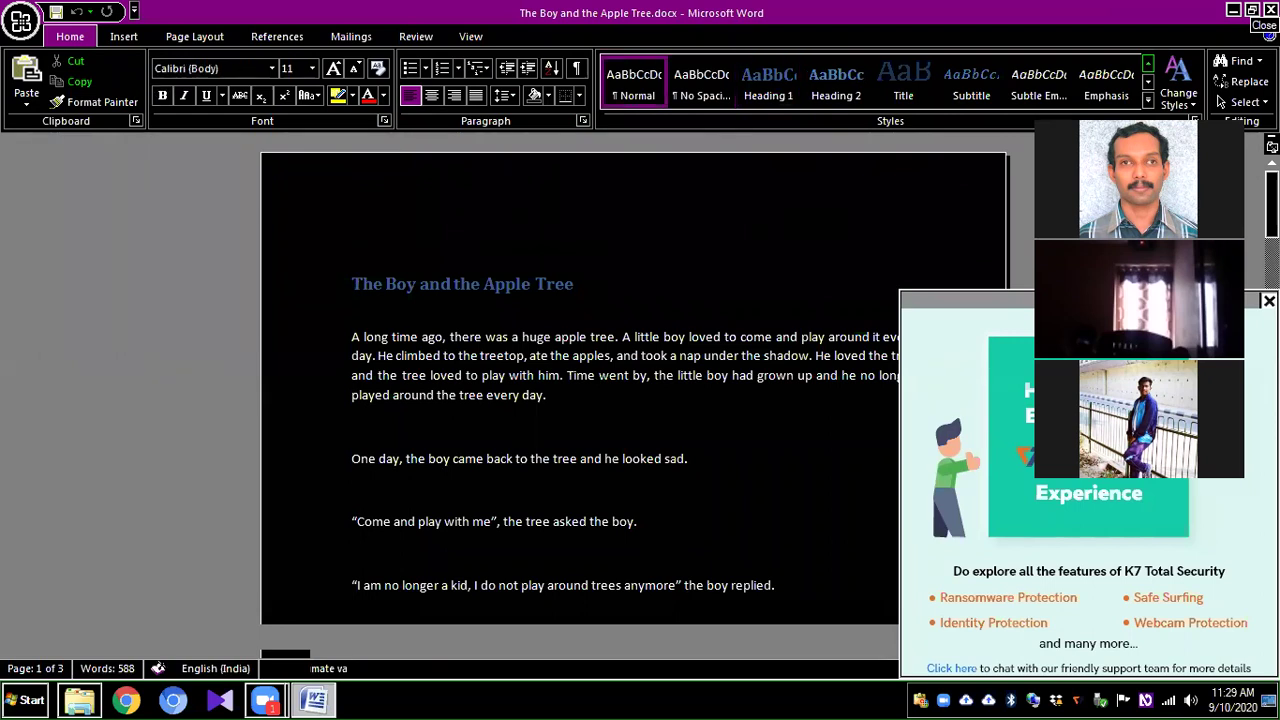
{"action": "key", "text": "Down"}
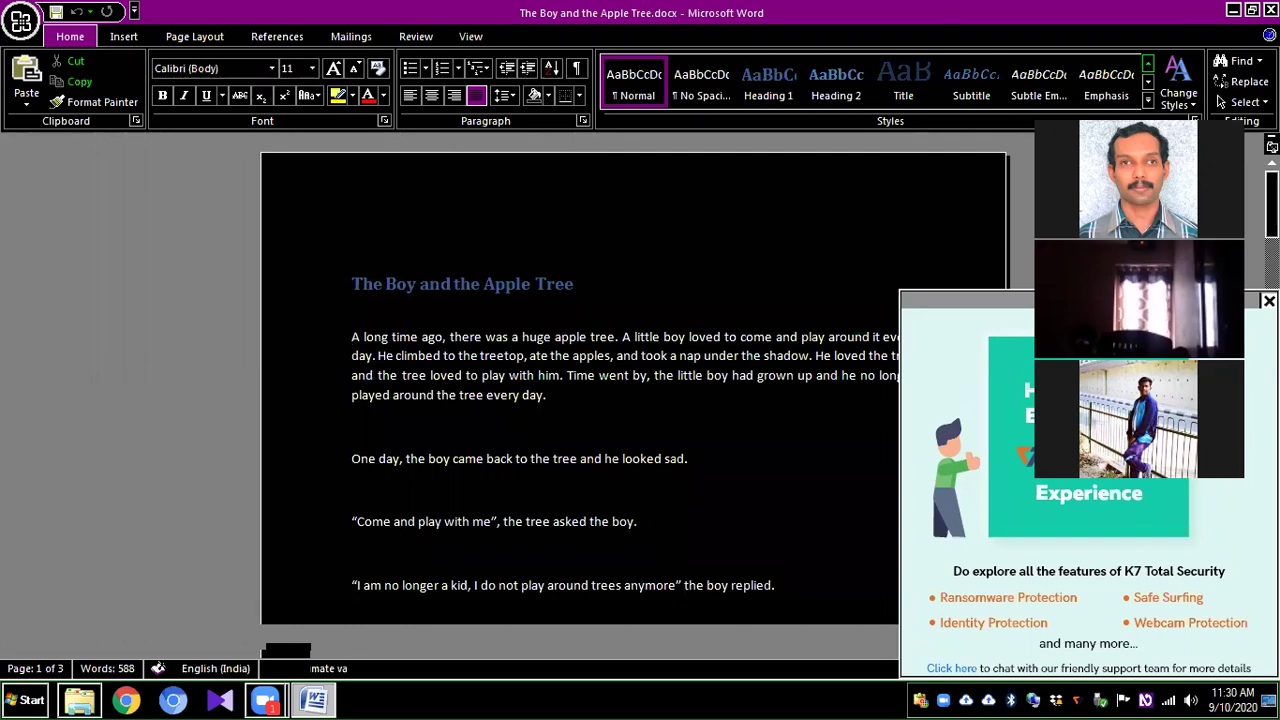
- Select all the text and clear its formatting back to Normal style
{"action": "key", "text": "ctrl+a"}
{"action": "key", "text": "alt+e"}
{"action": "key", "text": "a"}
{"action": "key", "text": "f"}
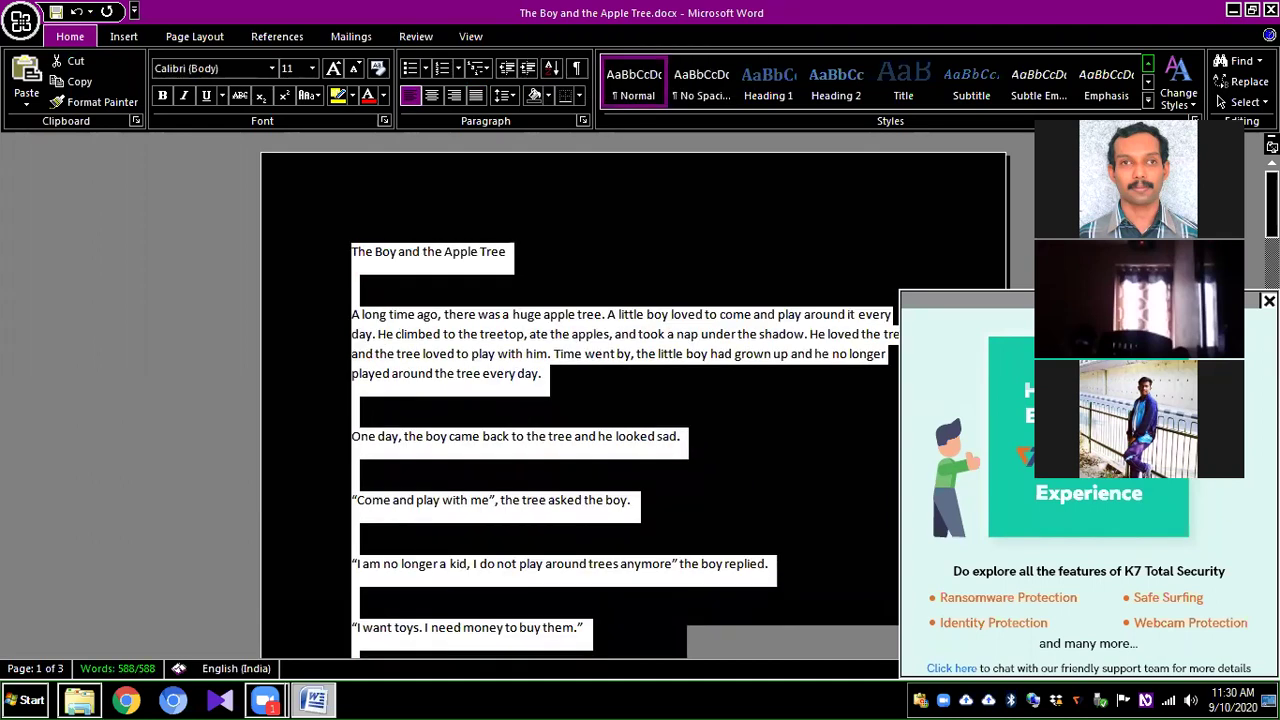
{"action": "key", "text": "ctrl+Home"}
- Place the insertion point at several spots in the title, ending at its start
{"action": "left_click", "coordinate": [352, 283]}
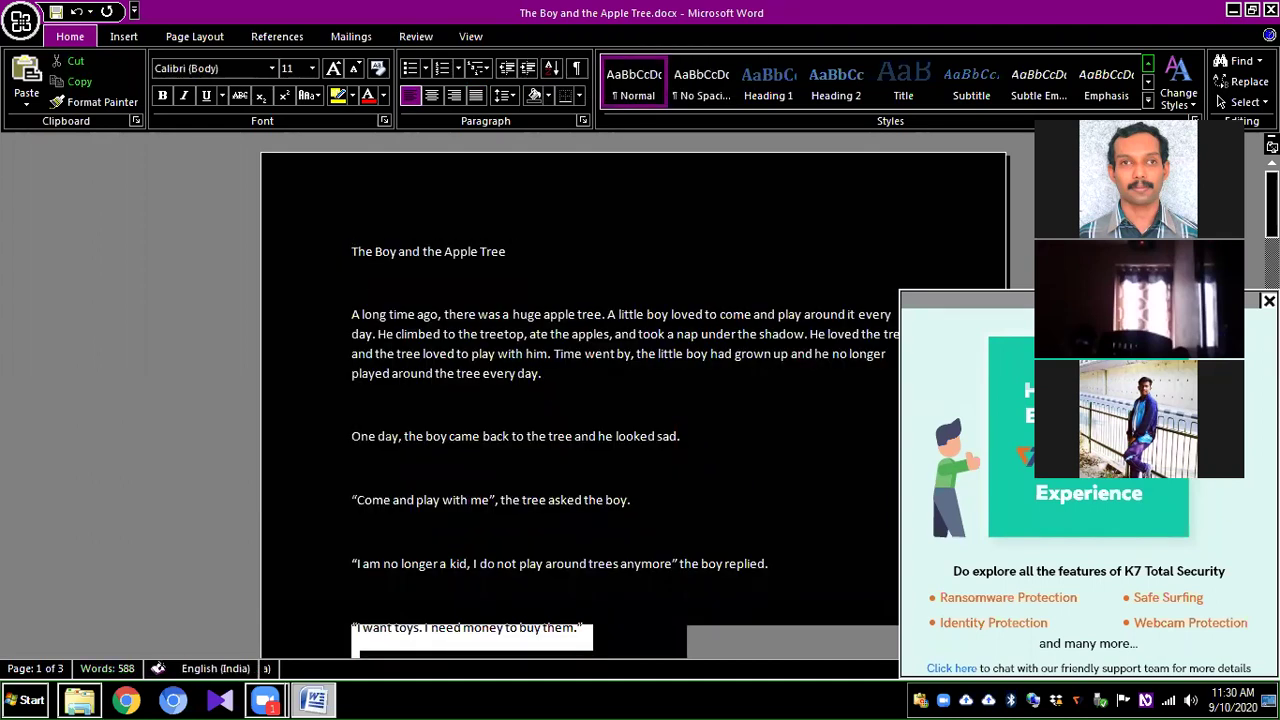
{"action": "left_click", "coordinate": [352, 314]}
{"action": "left_click", "coordinate": [352, 251]}
{"action": "left_click", "coordinate": [374, 251]}
{"action": "left_click", "coordinate": [424, 251]}
{"action": "left_click", "coordinate": [444, 251]}
{"action": "left_click", "coordinate": [352, 251]}
- Search for 'apple' and open the Reading Highlight choices at Highlight All
{"action": "key", "text": "ctrl+f"}
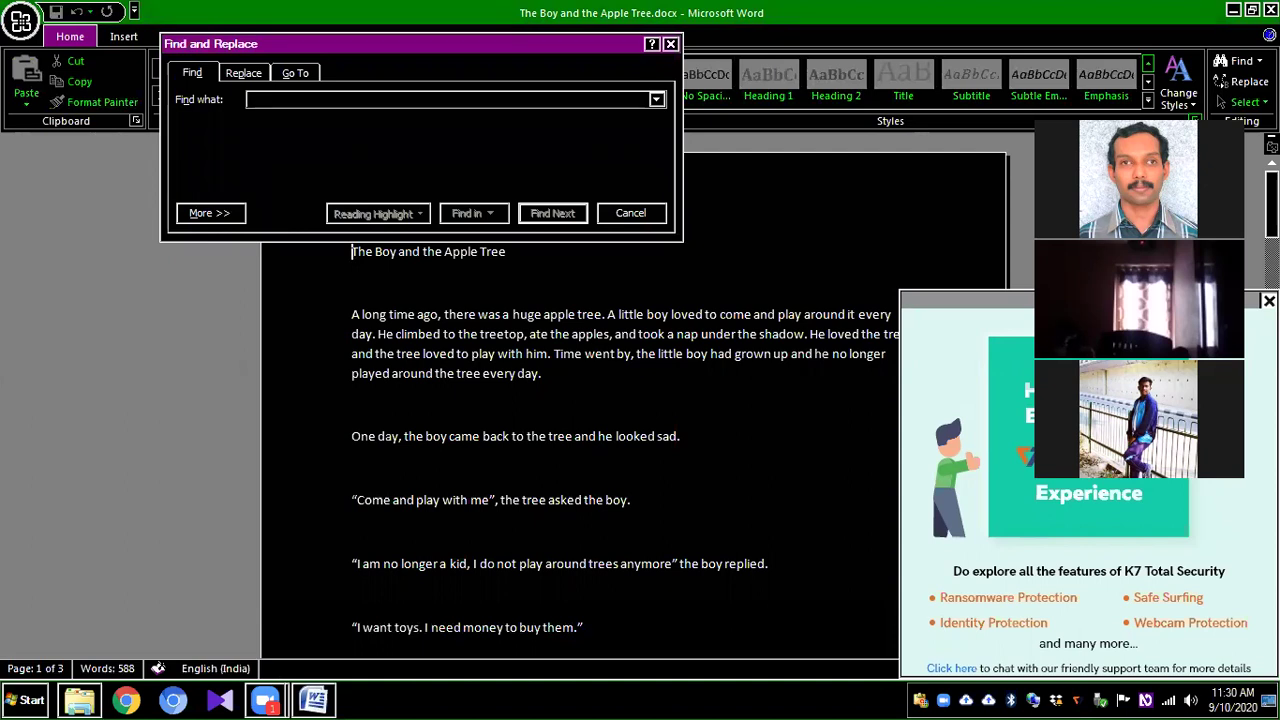
{"action": "type", "text": "apple"}
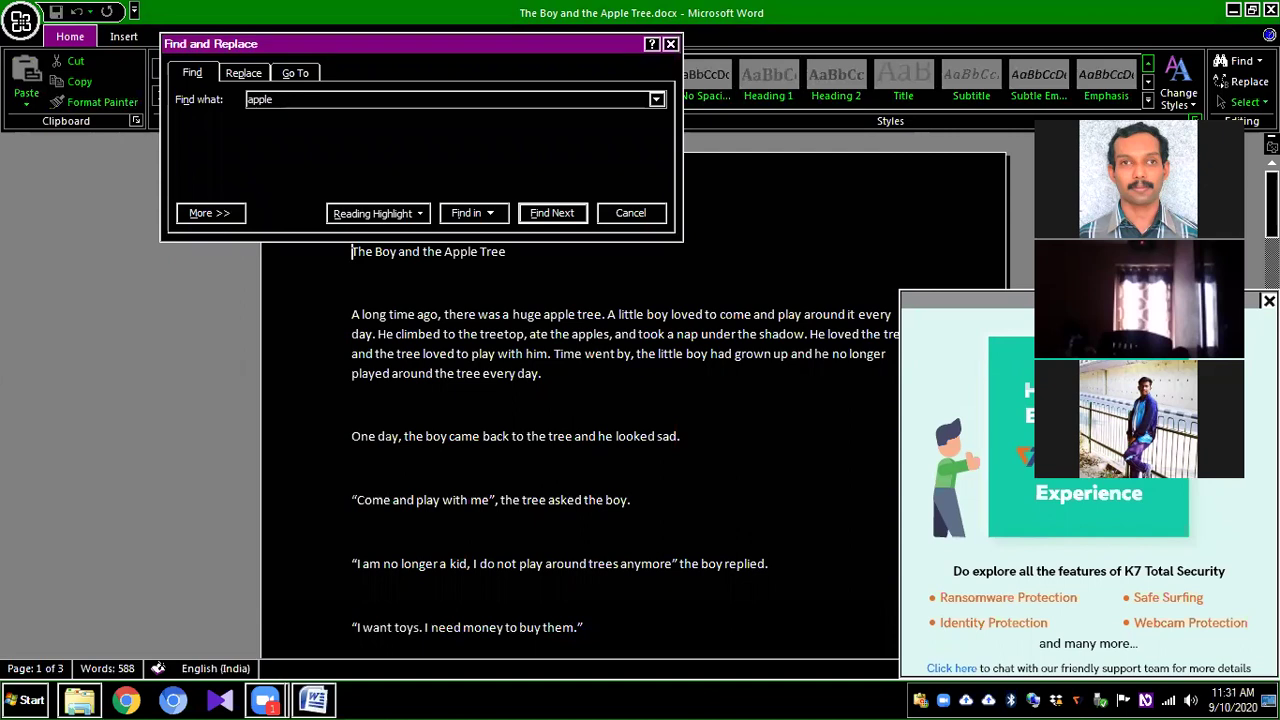
{"action": "key", "text": "Tab"}
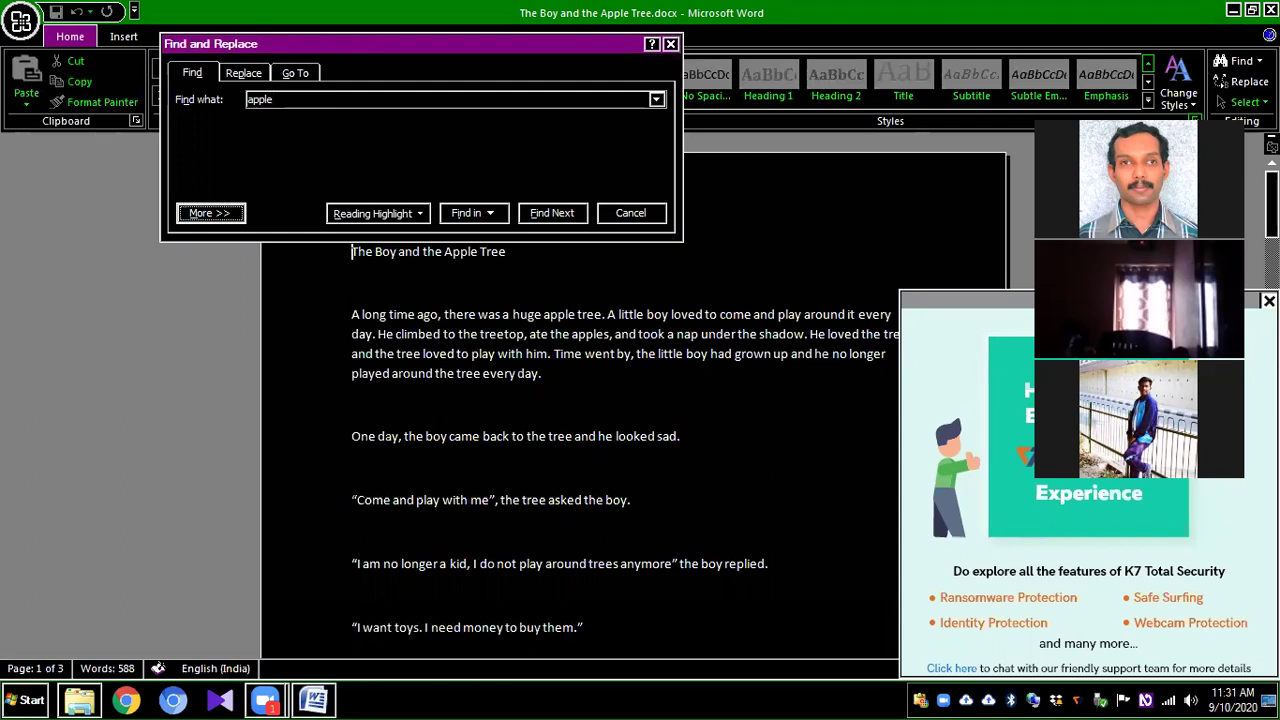
{"action": "key", "text": "Tab"}
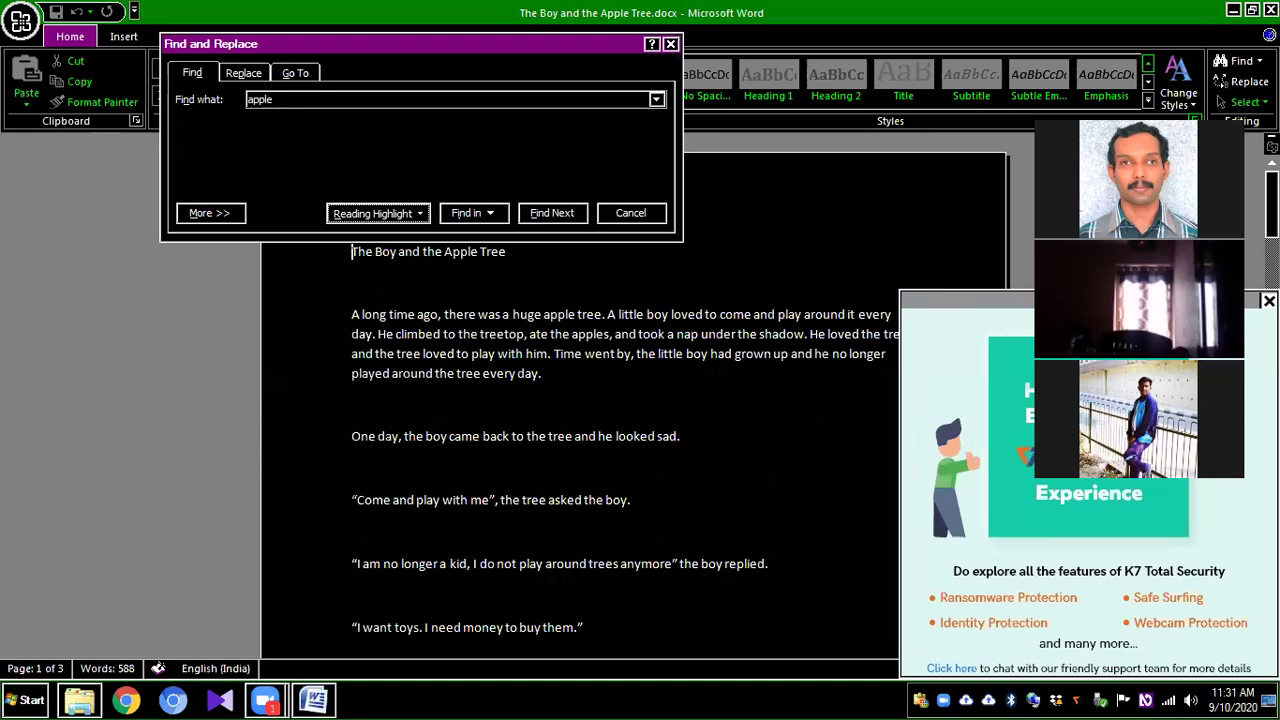
{"action": "key", "text": "Return"}
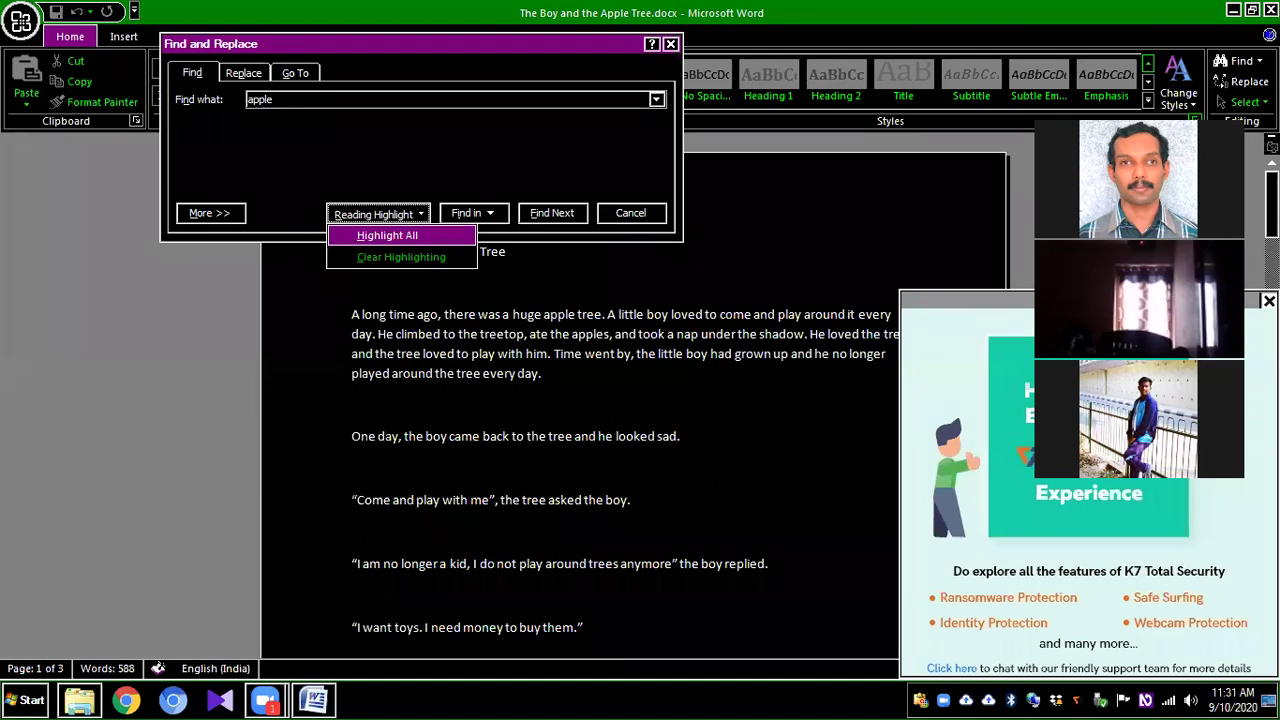
{"action": "key", "text": "Down"}
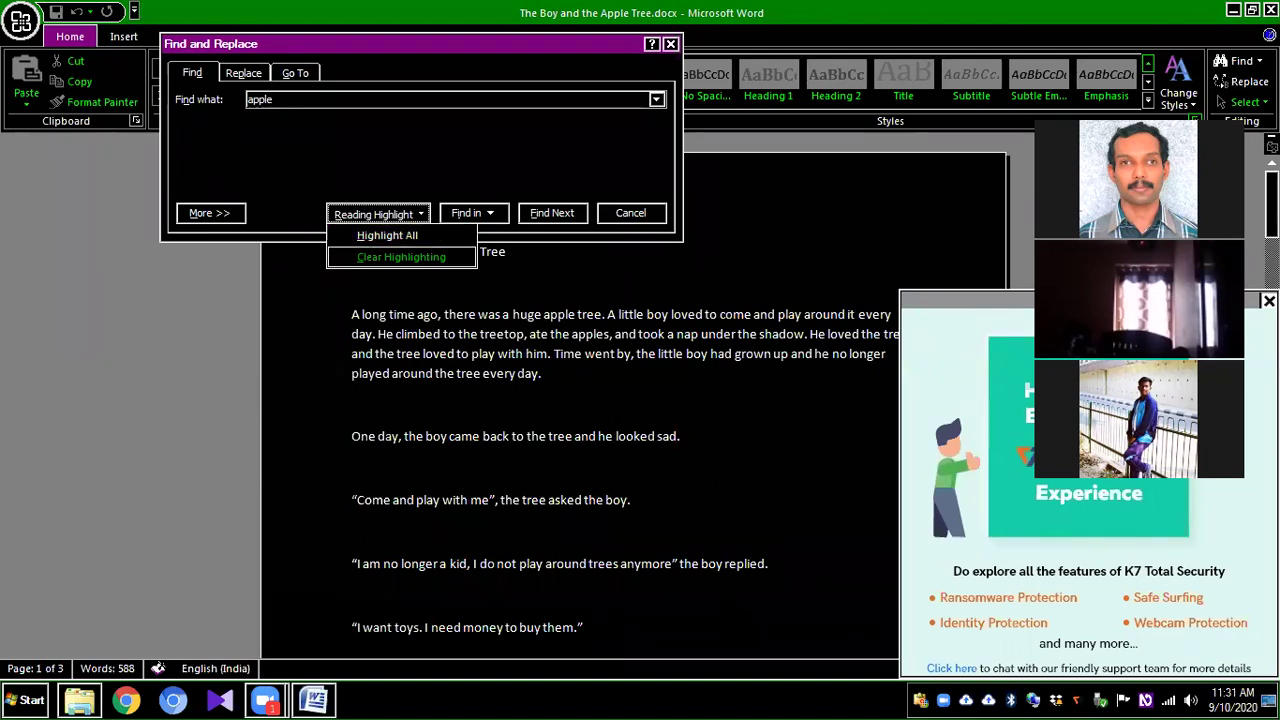
{"action": "key", "text": "Up"}
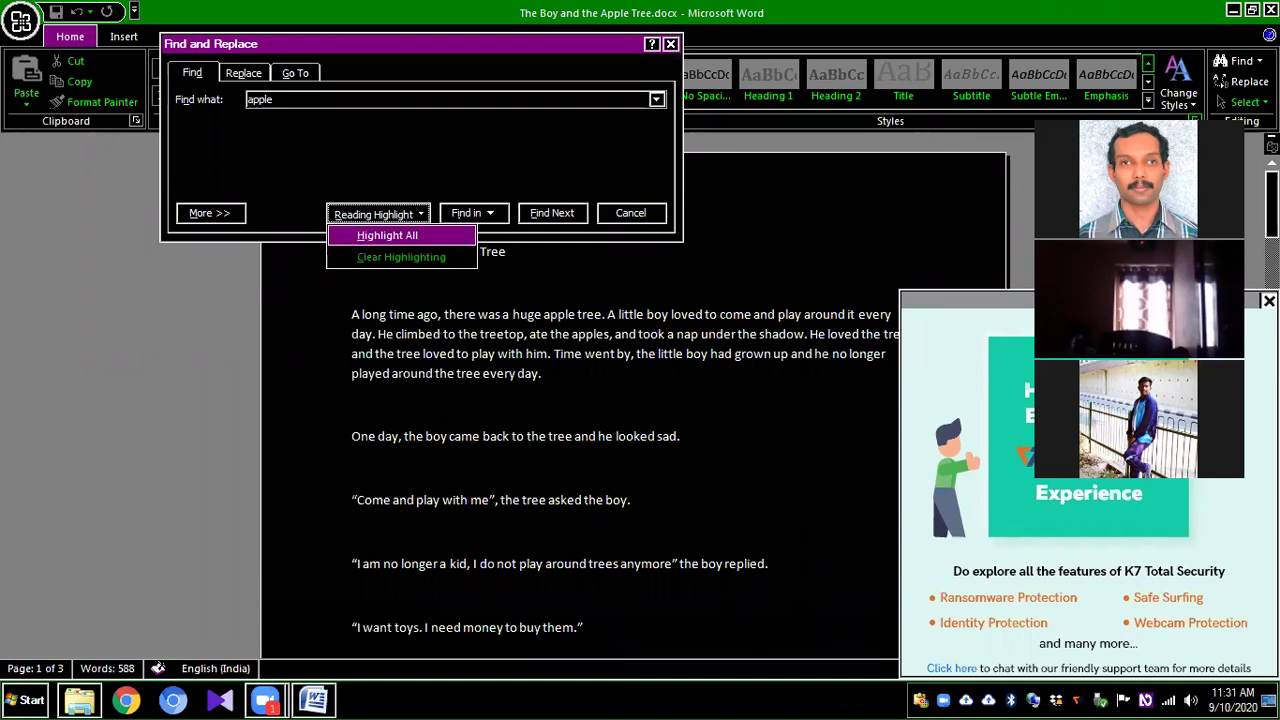
- Highlight all 7 'apple' matches throughout the story
{"action": "left_click", "coordinate": [387, 235]}
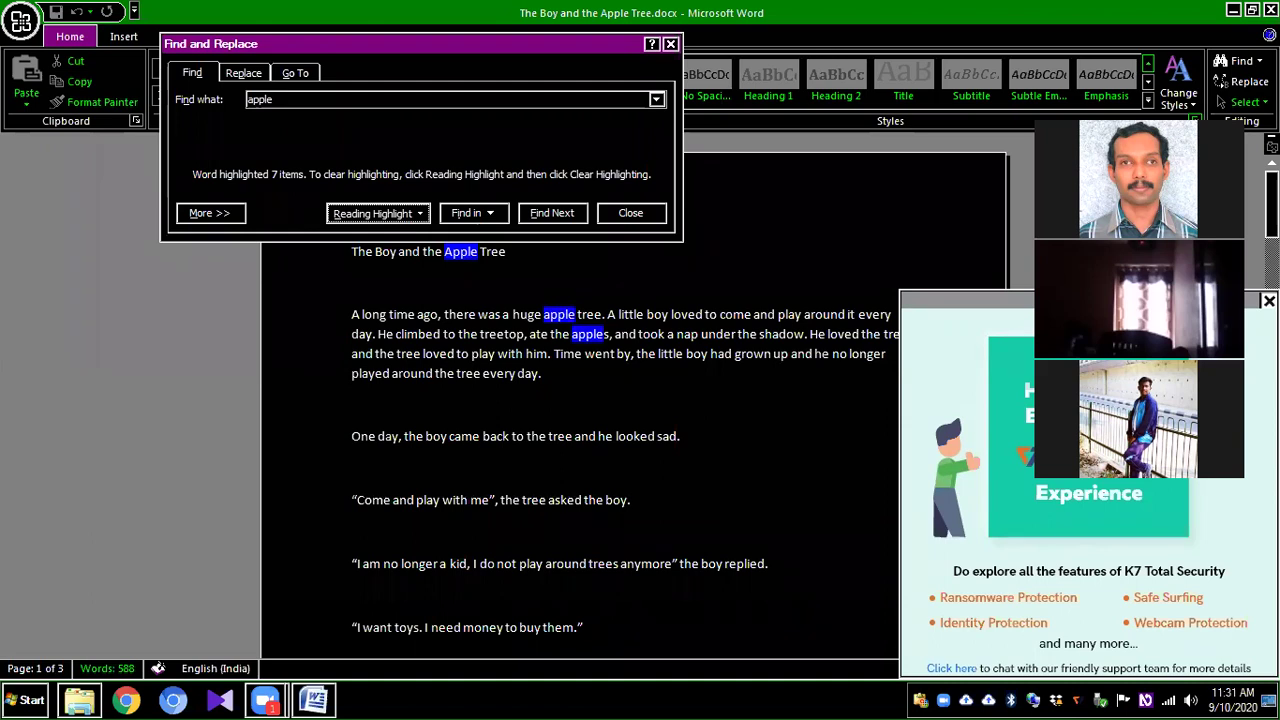
{"action": "key", "text": "Tab"}
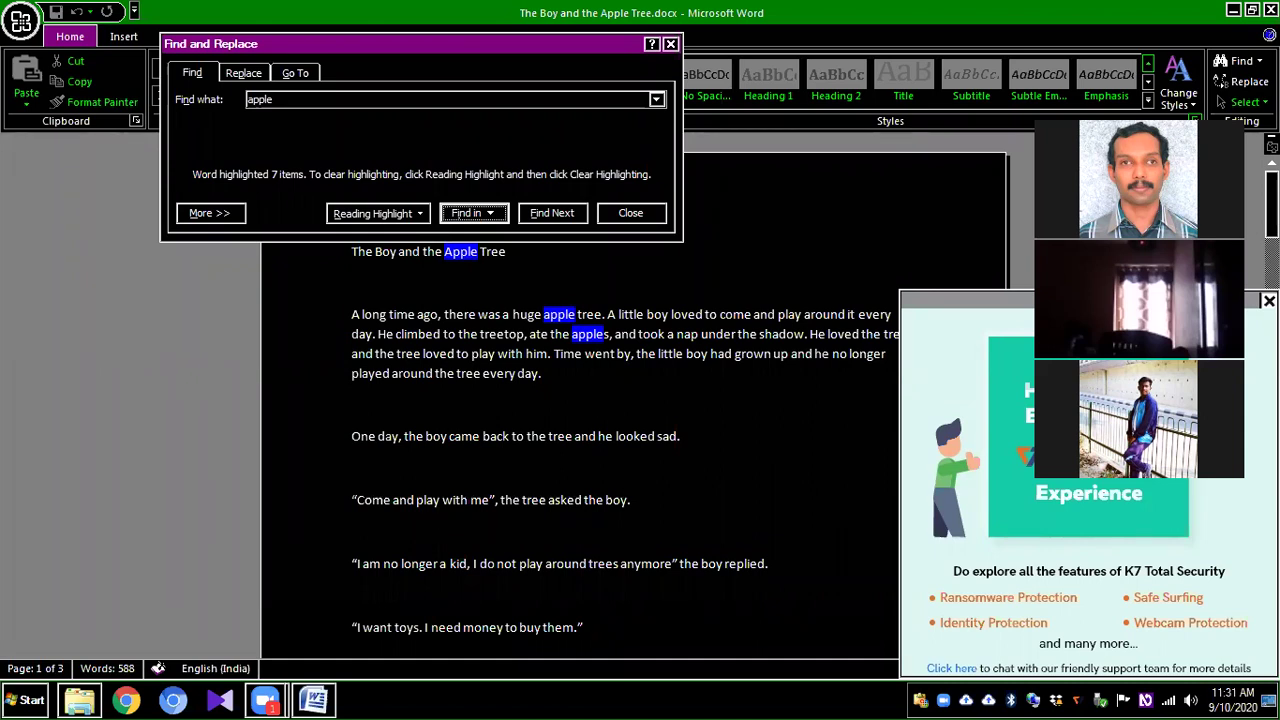
- Select all 7 'apple' matches in the Main Document and close the Find dialog
{"action": "key", "text": "Return"}
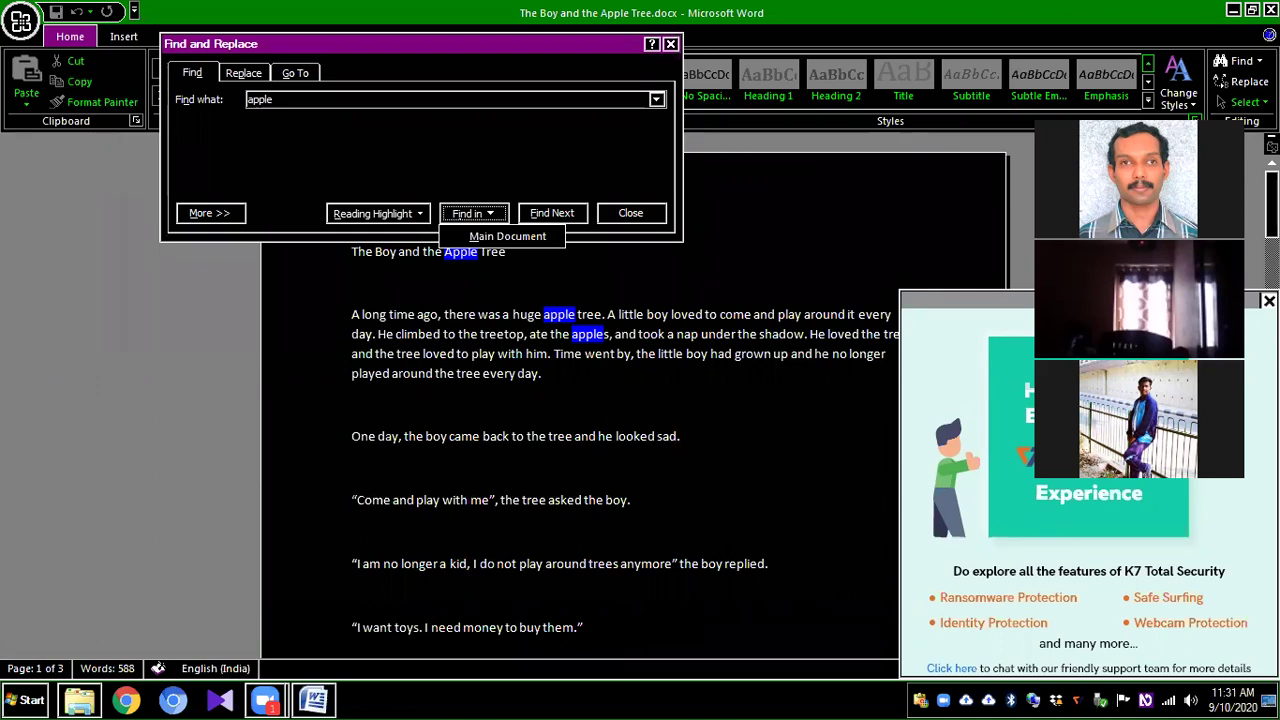
{"action": "key", "text": "Down"}
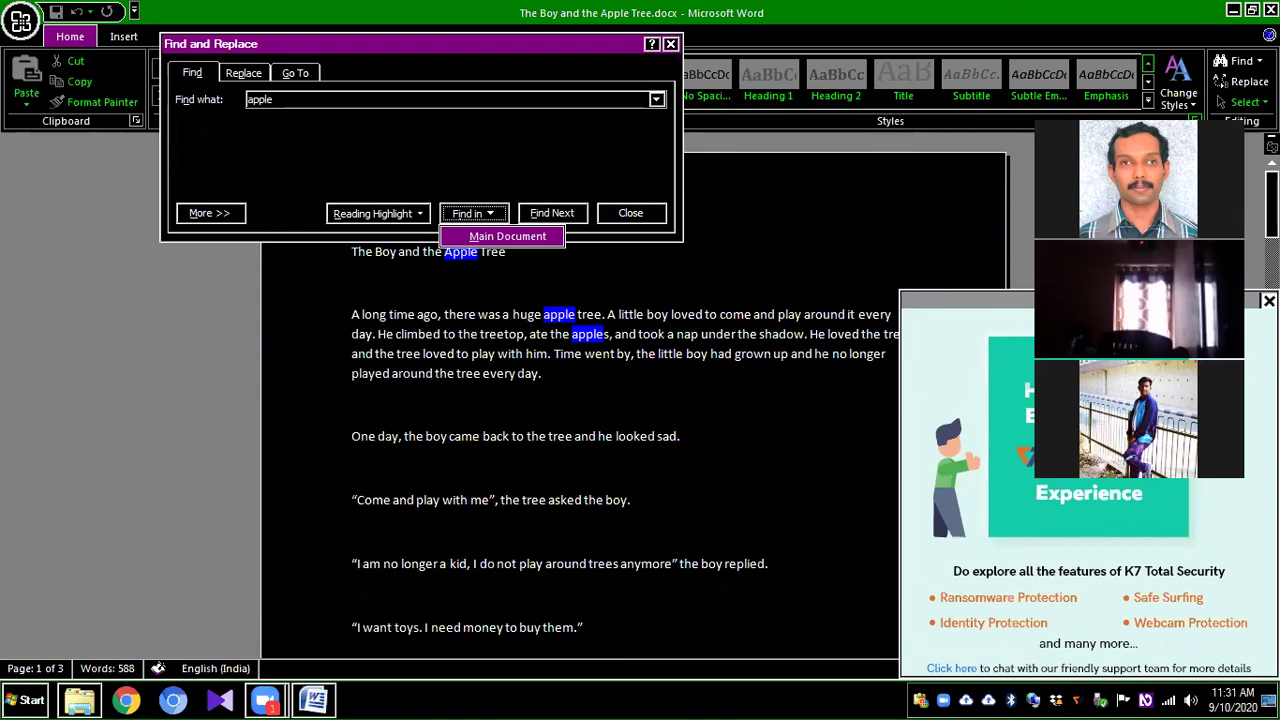
{"action": "key", "text": "Return"}
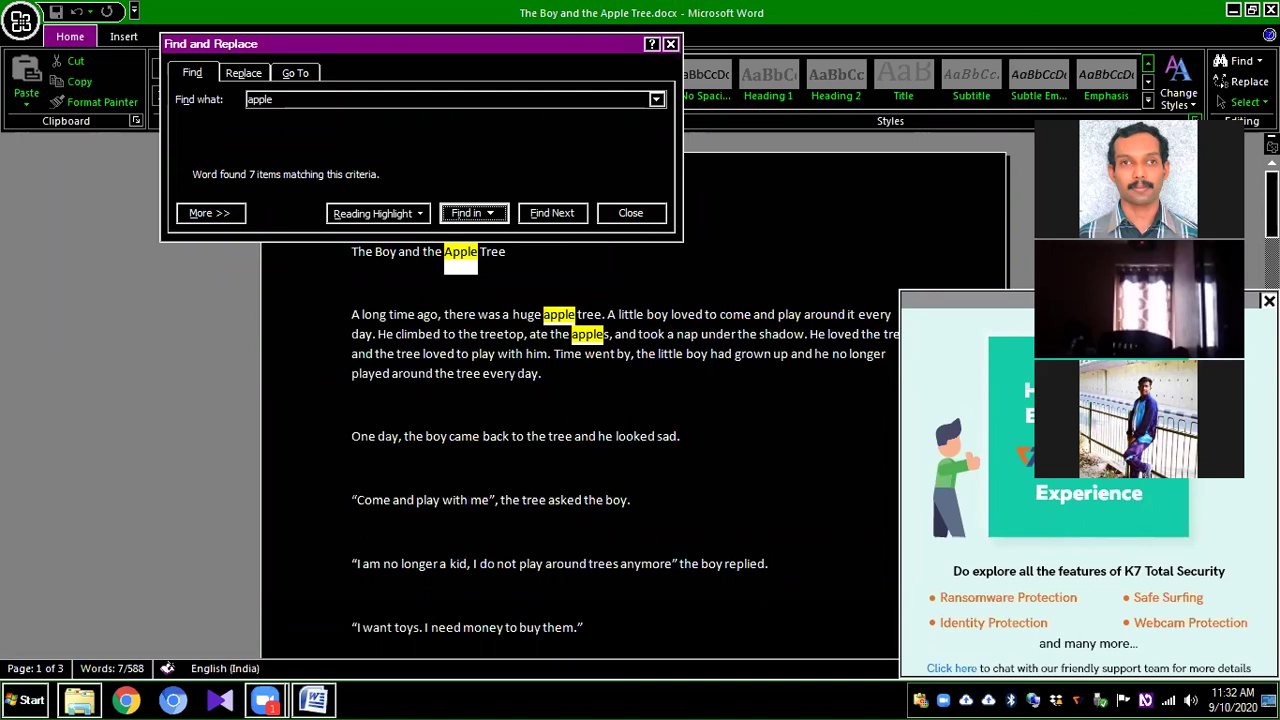
{"action": "key", "text": "Escape"}
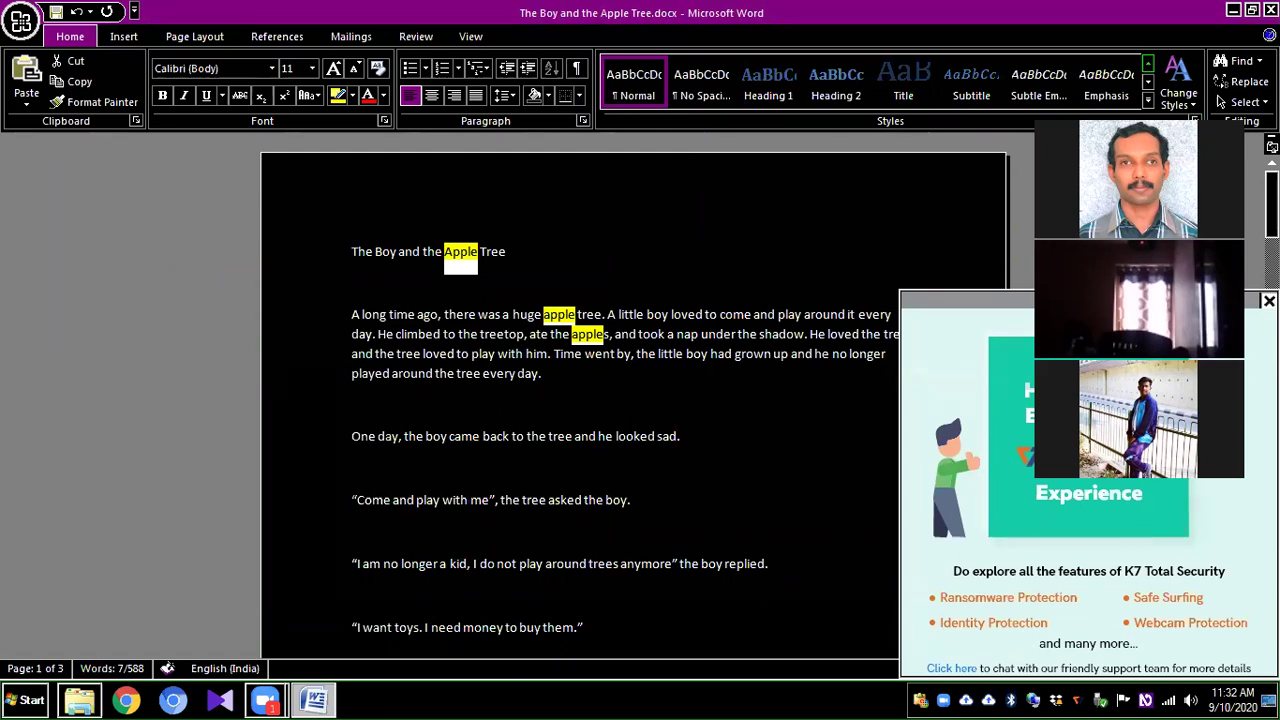
- Make all selected 'apple' matches bold, underlined and italic, and grow them from 11 to 15 point
{"action": "key", "text": "ctrl+b"}
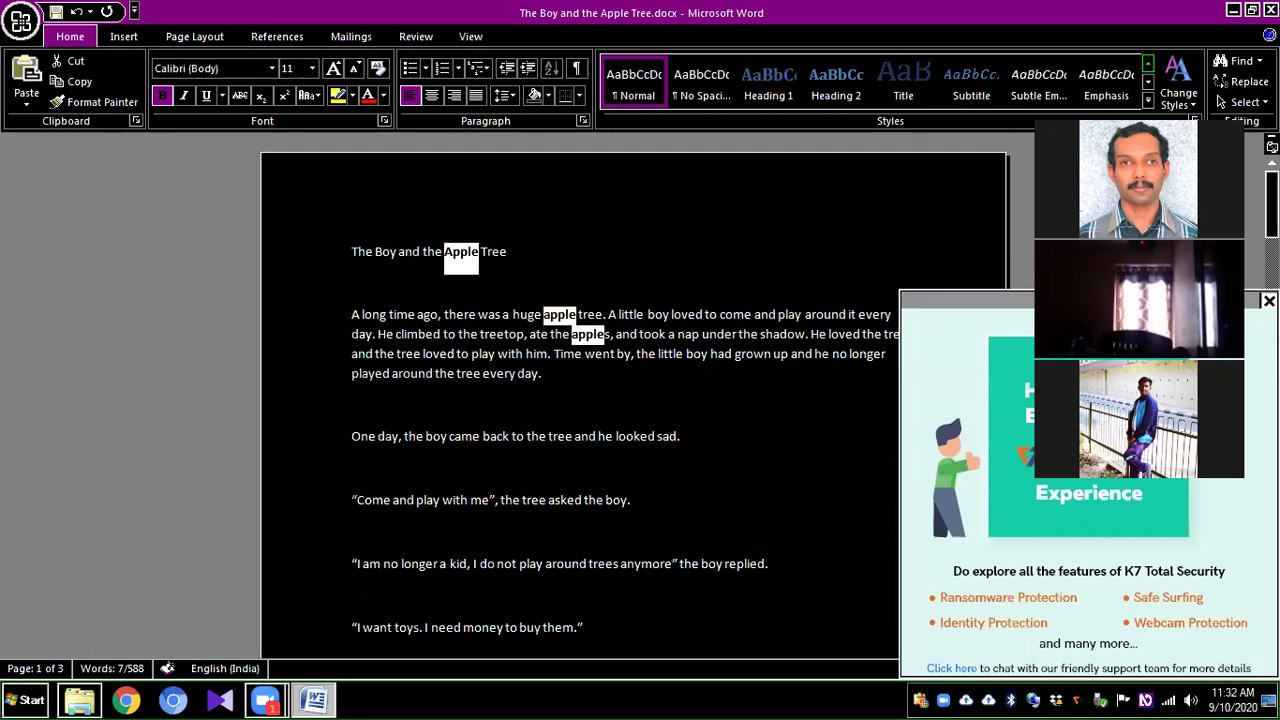
{"action": "key", "text": "ctrl+u"}
{"action": "key", "text": "ctrl+i"}
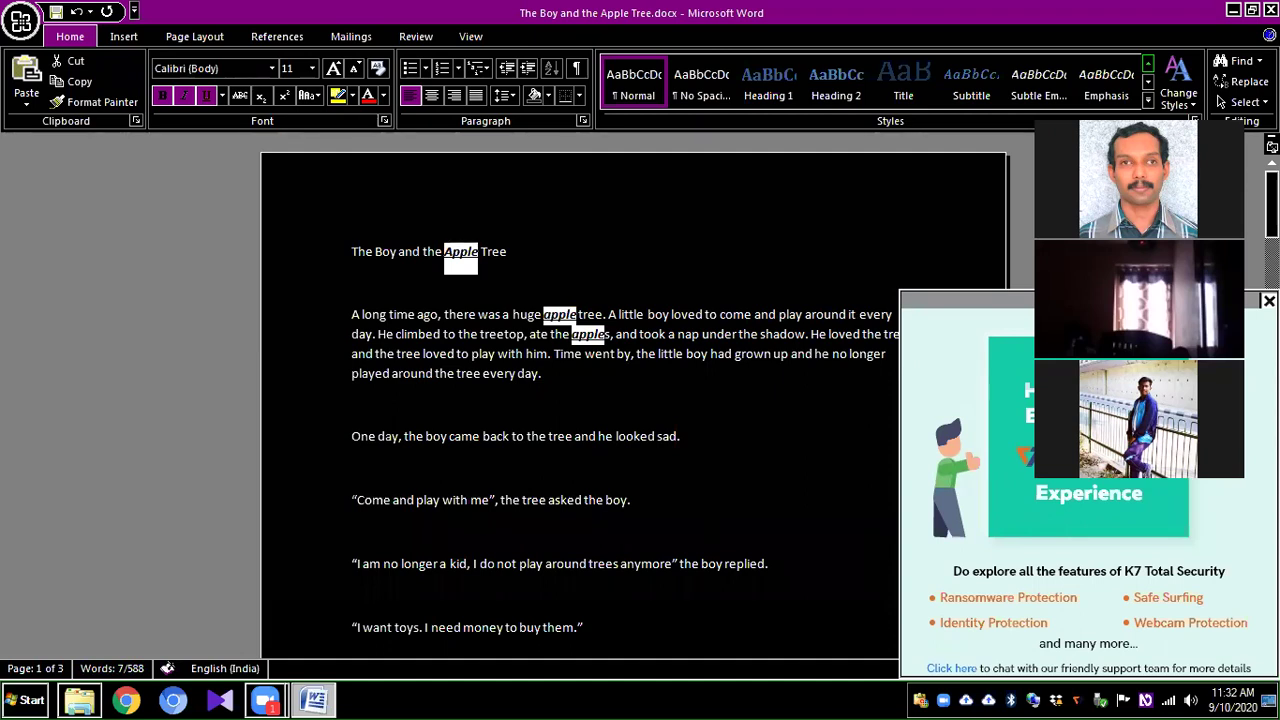
{"action": "key", "text": "ctrl+shift+period"}
{"action": "key", "text": "ctrl+shift+period"}
{"action": "key", "text": "ctrl+bracketright"}
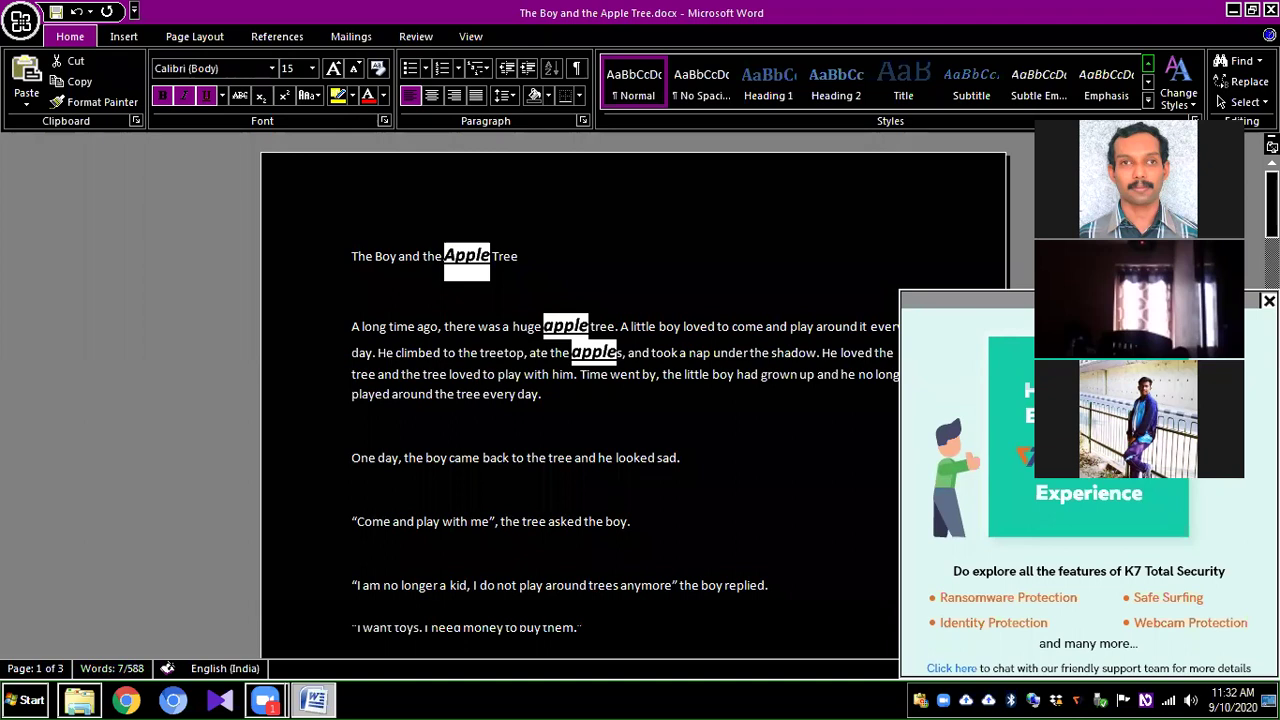
- Deselect the formatted words and move through the title word by word to check 'Apple'
{"action": "left_click", "coordinate": [351, 286]}
{"action": "key", "text": "Up"}
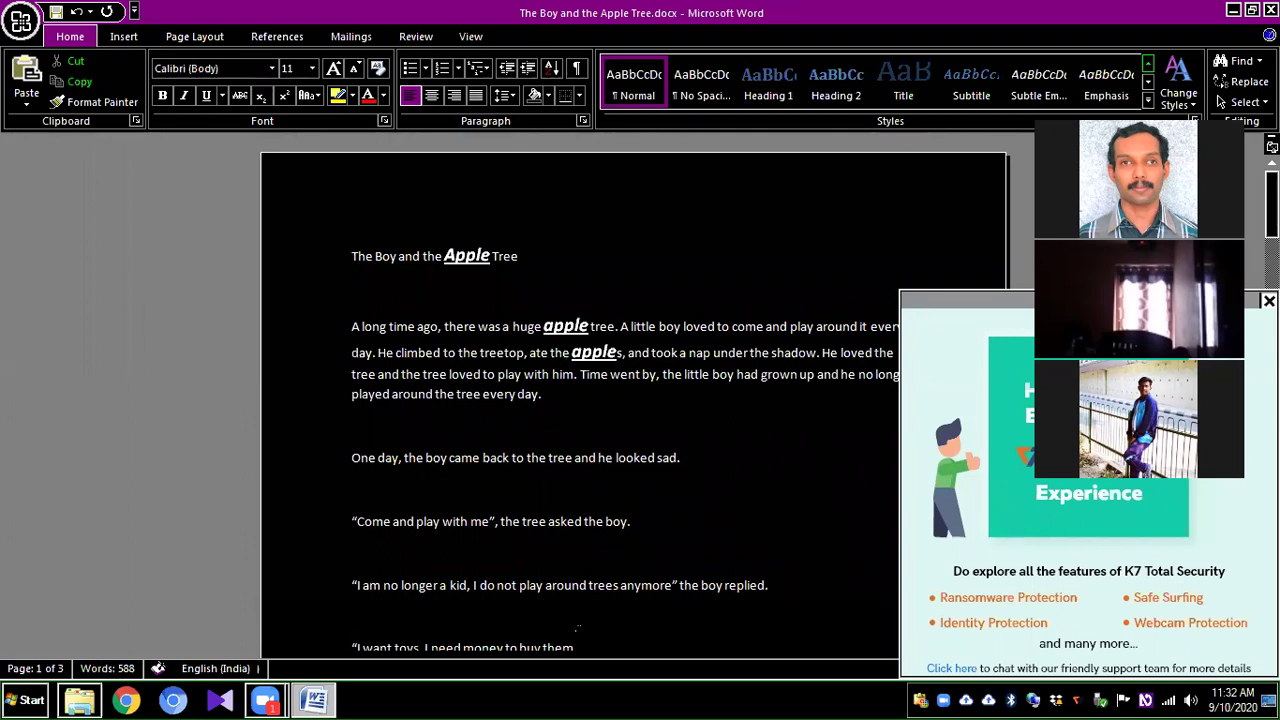
{"action": "key", "text": "ctrl+Right"}
{"action": "key", "text": "ctrl+Right"}
{"action": "key", "text": "ctrl+Right"}
{"action": "key", "text": "ctrl+Right"}
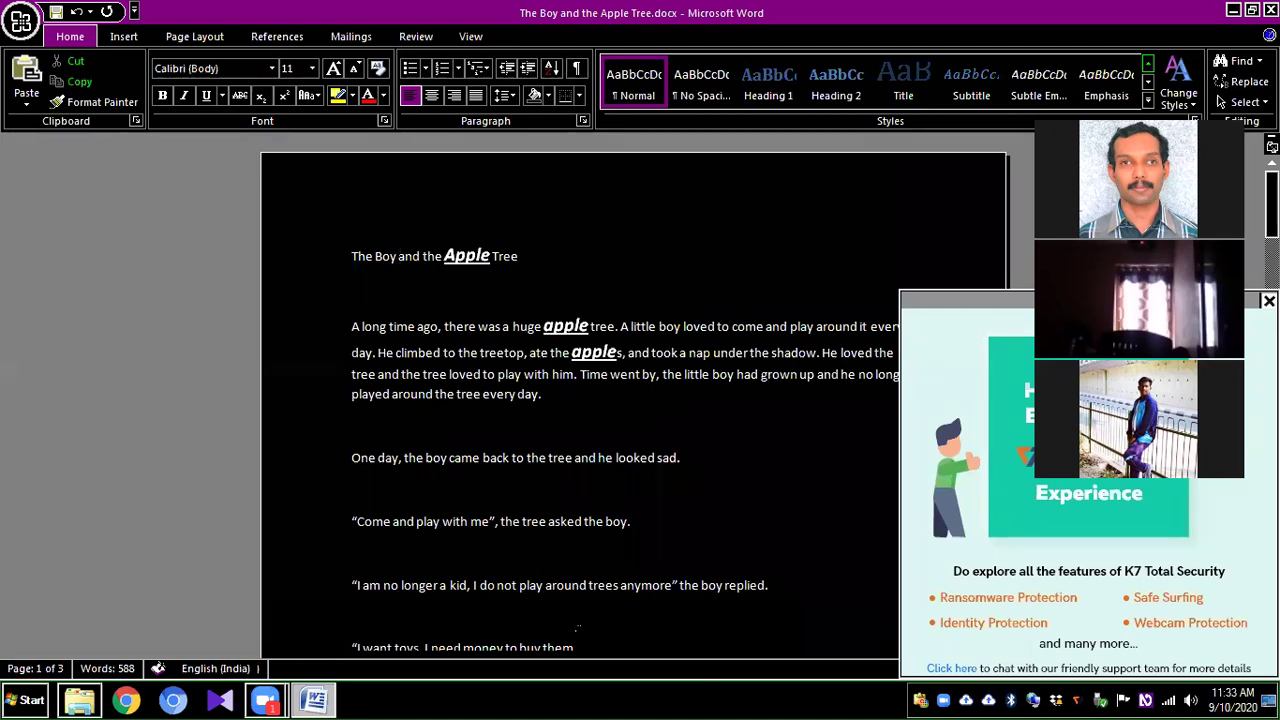
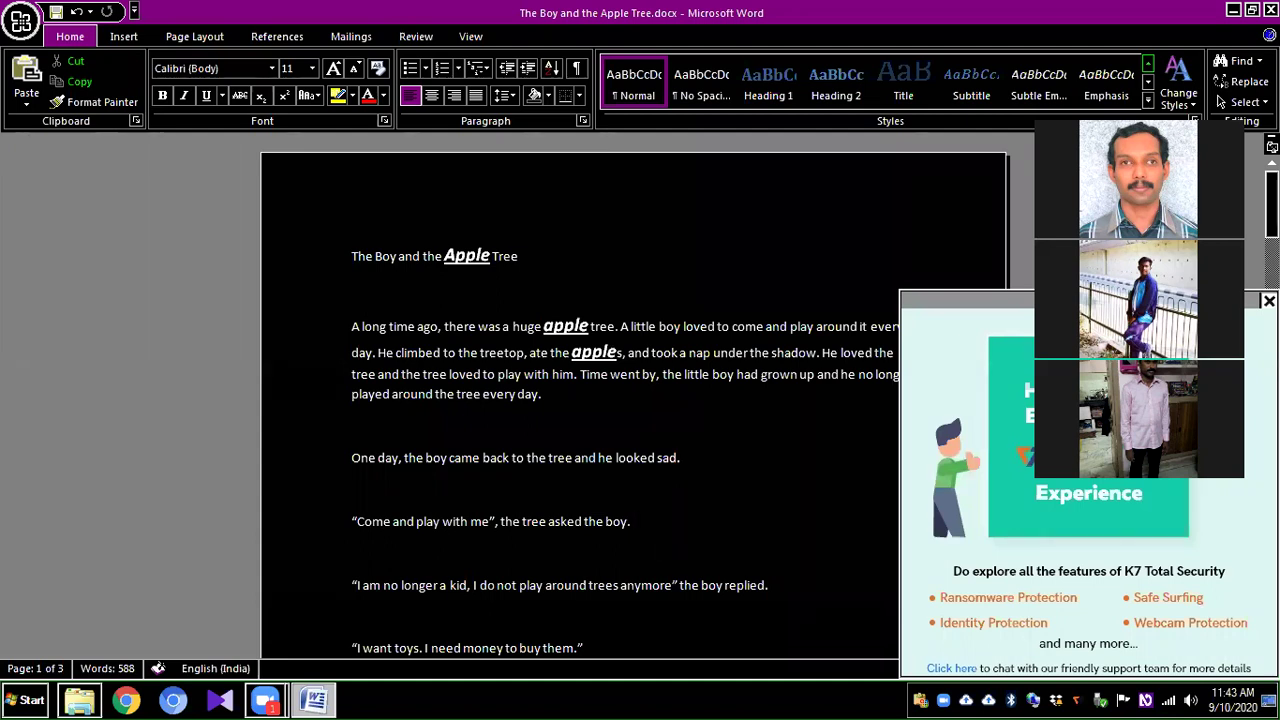
- Close The Boy and the Apple Tree document without saving changes
{"action": "key", "text": "alt+F4"}
{"action": "key", "text": "Tab"}
{"action": "key", "text": "Return"}
- Open 'Microsoft word syllabus for E-Certification course.docx' from the Explorer file list
{"action": "key", "text": "Up"}
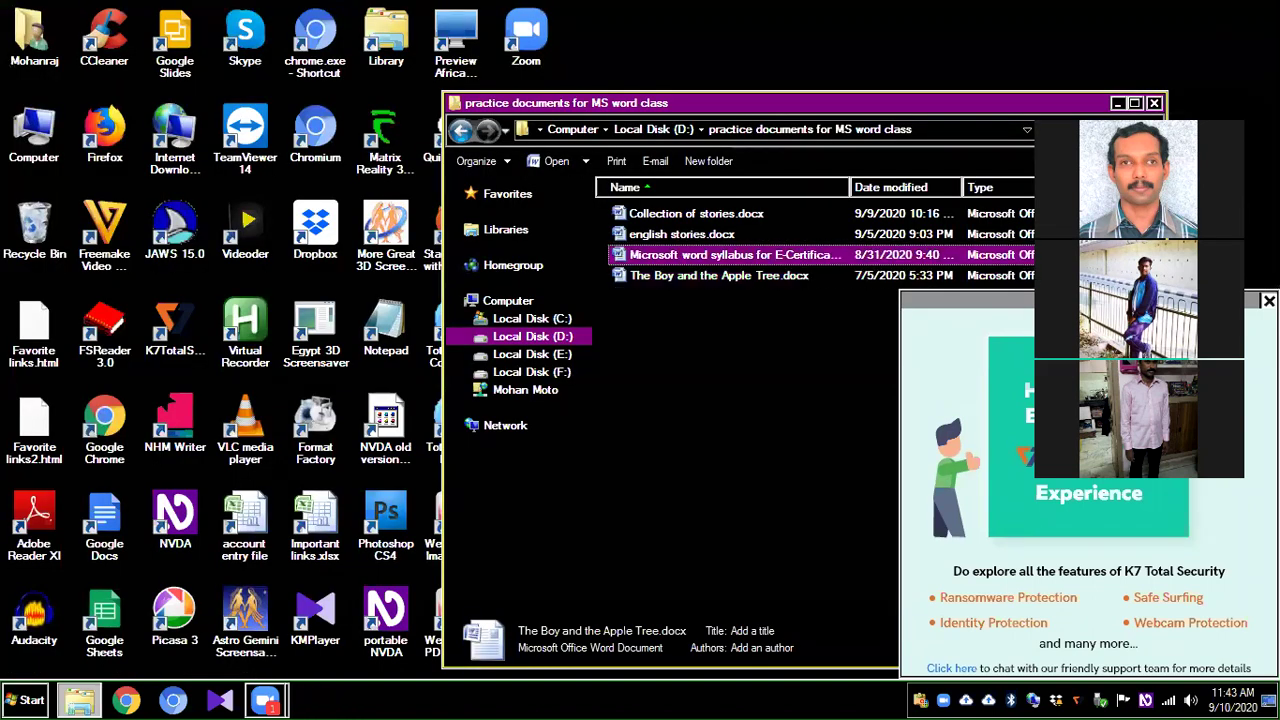
{"action": "key", "text": "Up"}
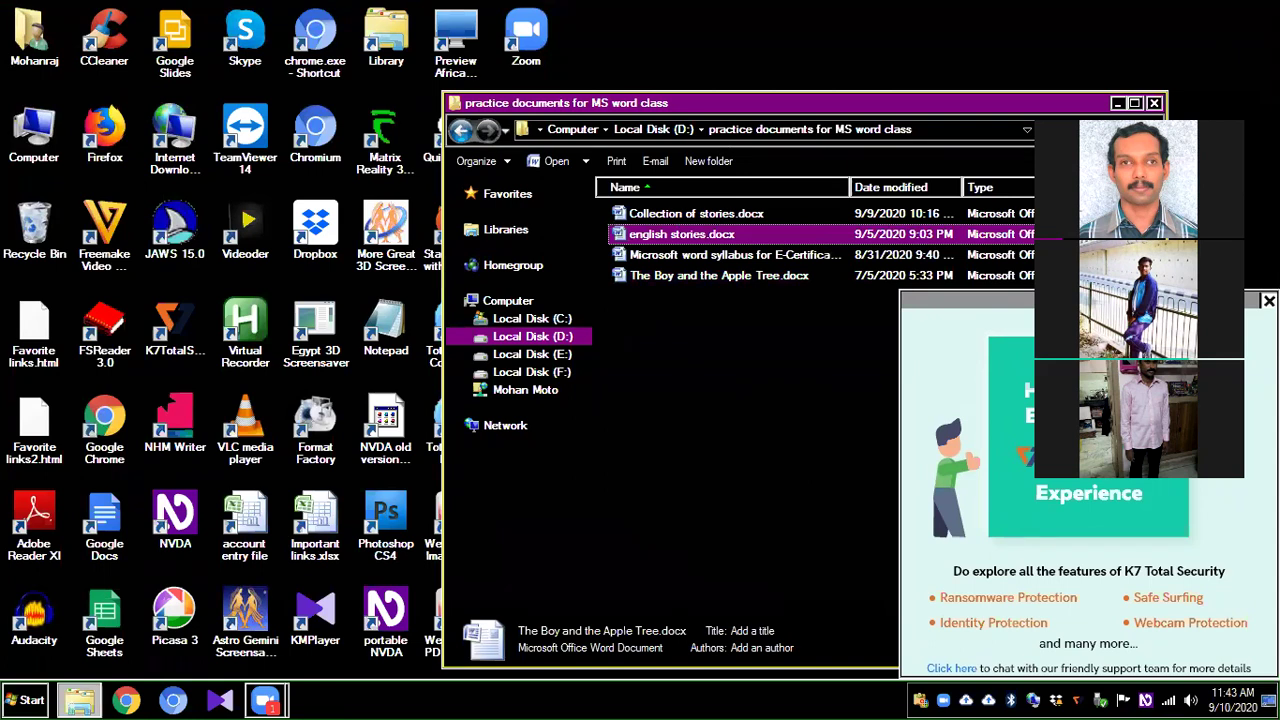
{"action": "key", "text": "Down"}
{"action": "key", "text": "Return"}
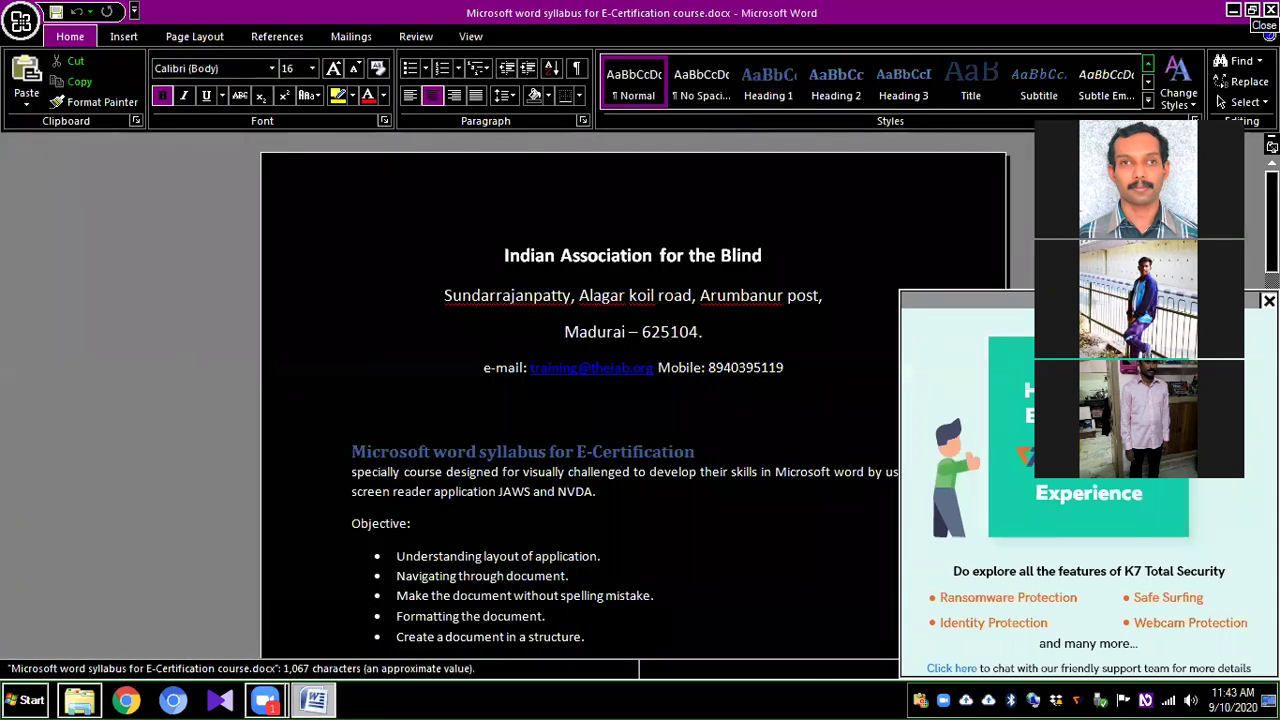
- Skim the syllabus title and Day 1 headings, then create a new blank Document1
{"action": "key", "text": "Down"}
{"action": "key", "text": "Down"}
{"action": "key", "text": "Down"}
{"action": "key", "text": "Down"}
{"action": "key", "text": "Down"}
{"action": "key", "text": "Down"}
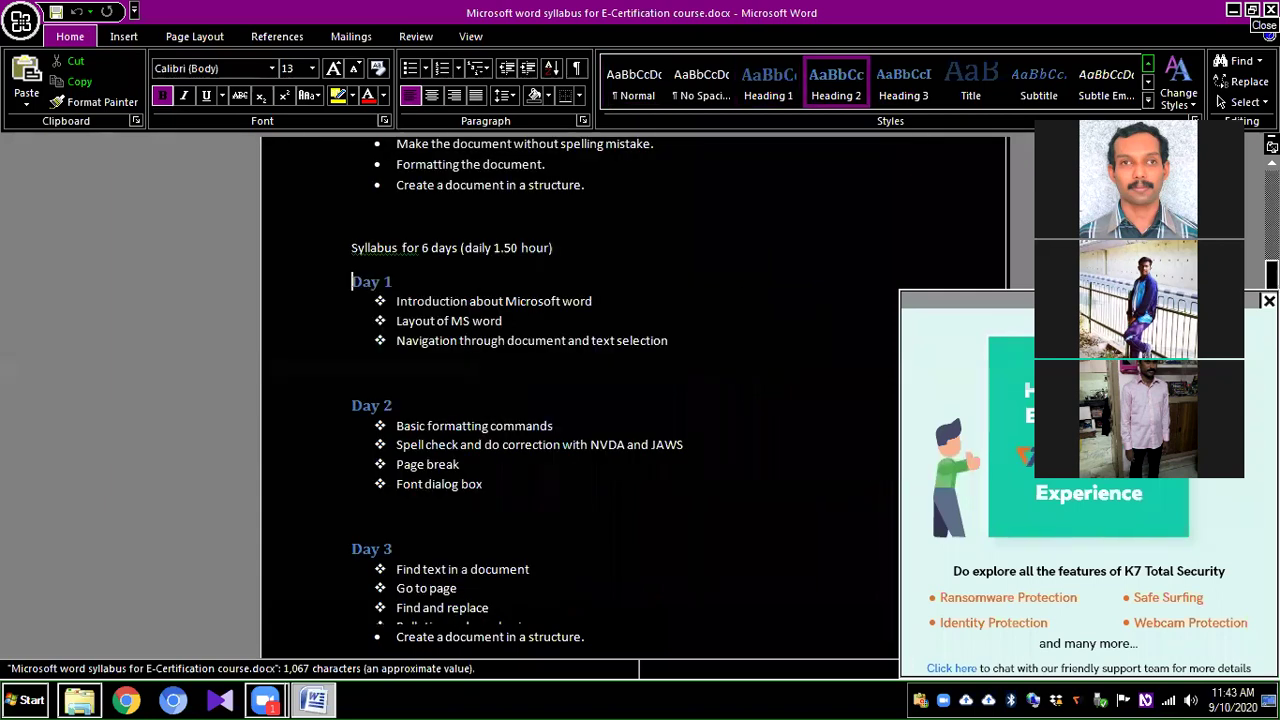
{"action": "key", "text": "Down"}
{"action": "key", "text": "Down"}
{"action": "key", "text": "Down"}
{"action": "key", "text": "Down"}
{"action": "key", "text": "Down"}
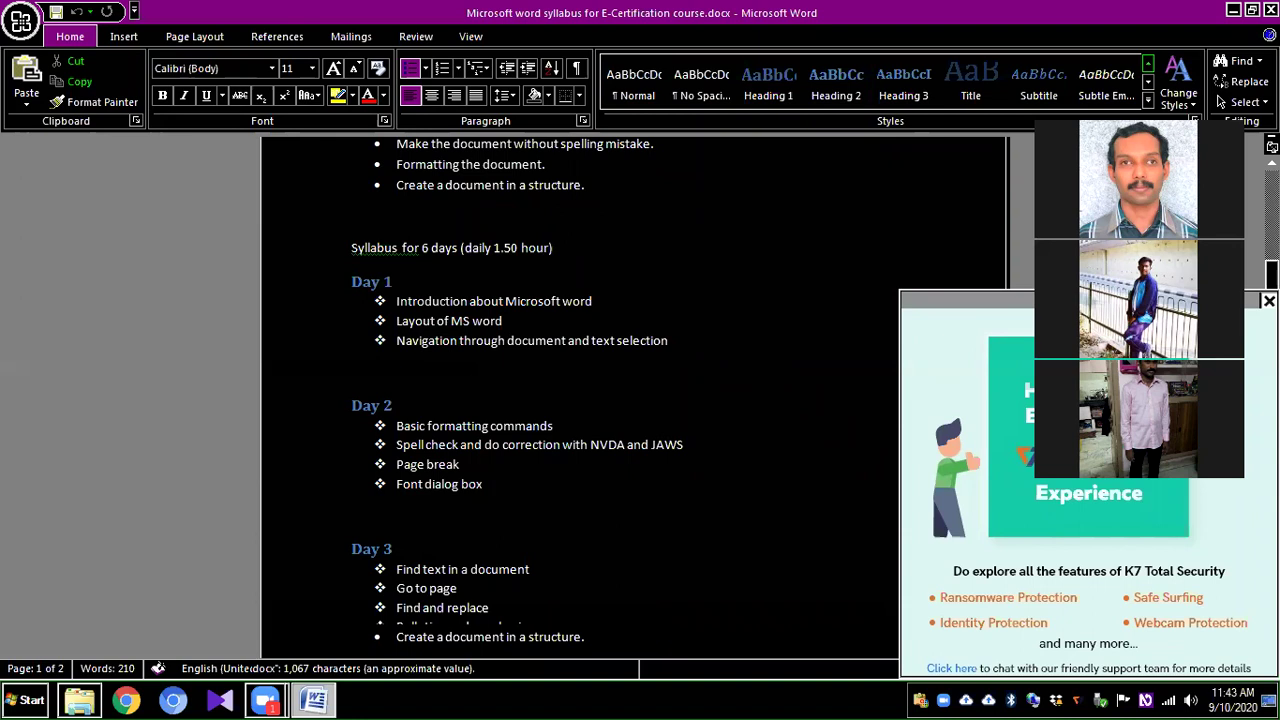
{"action": "key", "text": "Down"}
{"action": "key", "text": "ctrl+n"}
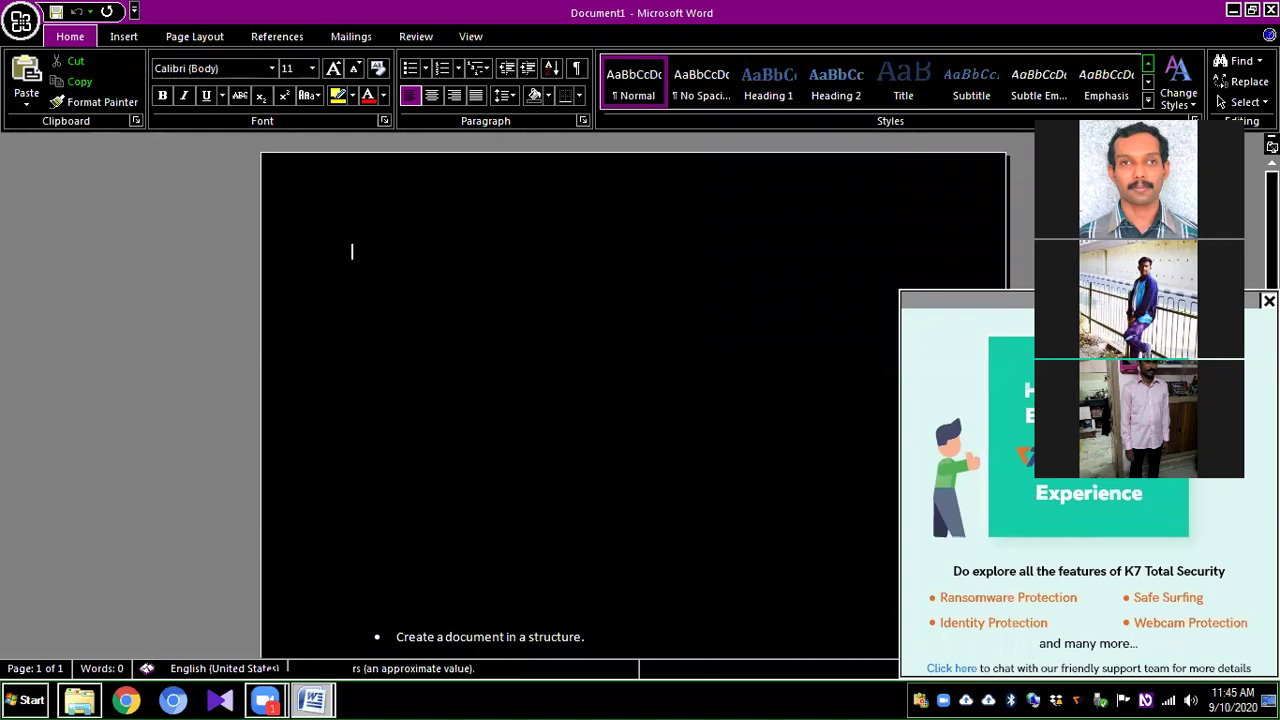
{"action": "key", "text": "super+d"}
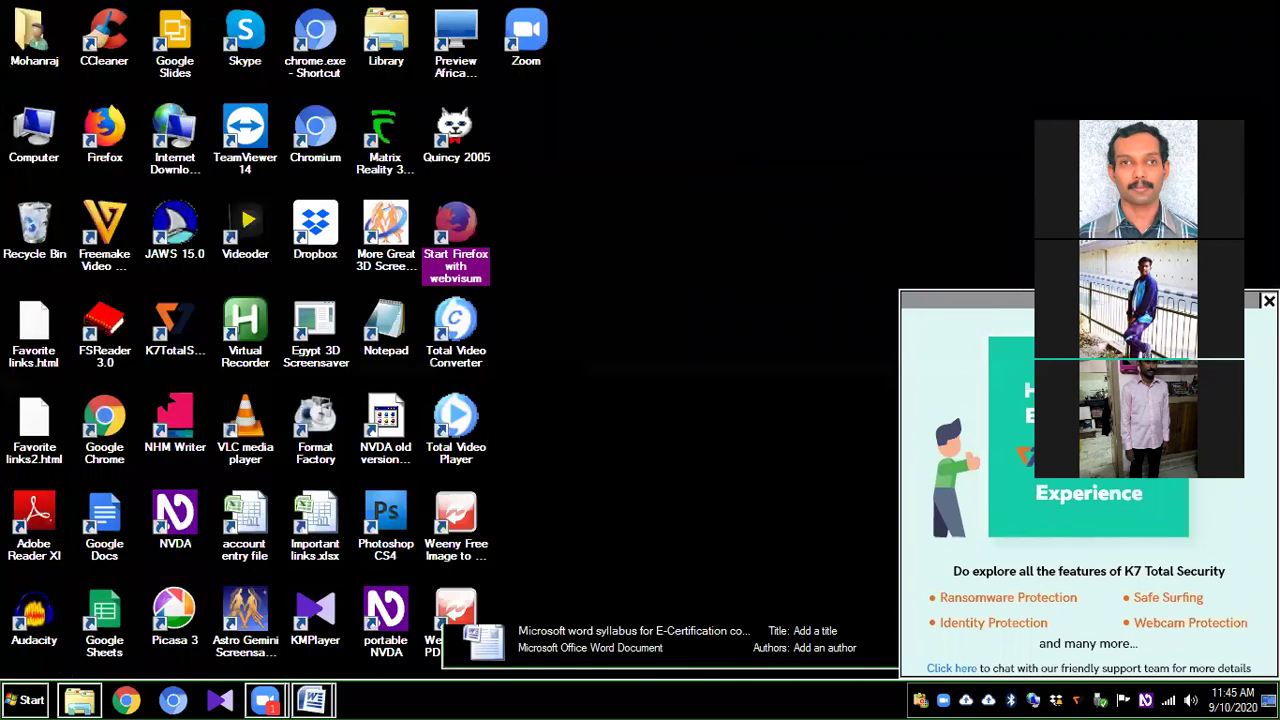
{"action": "key", "text": "j"}
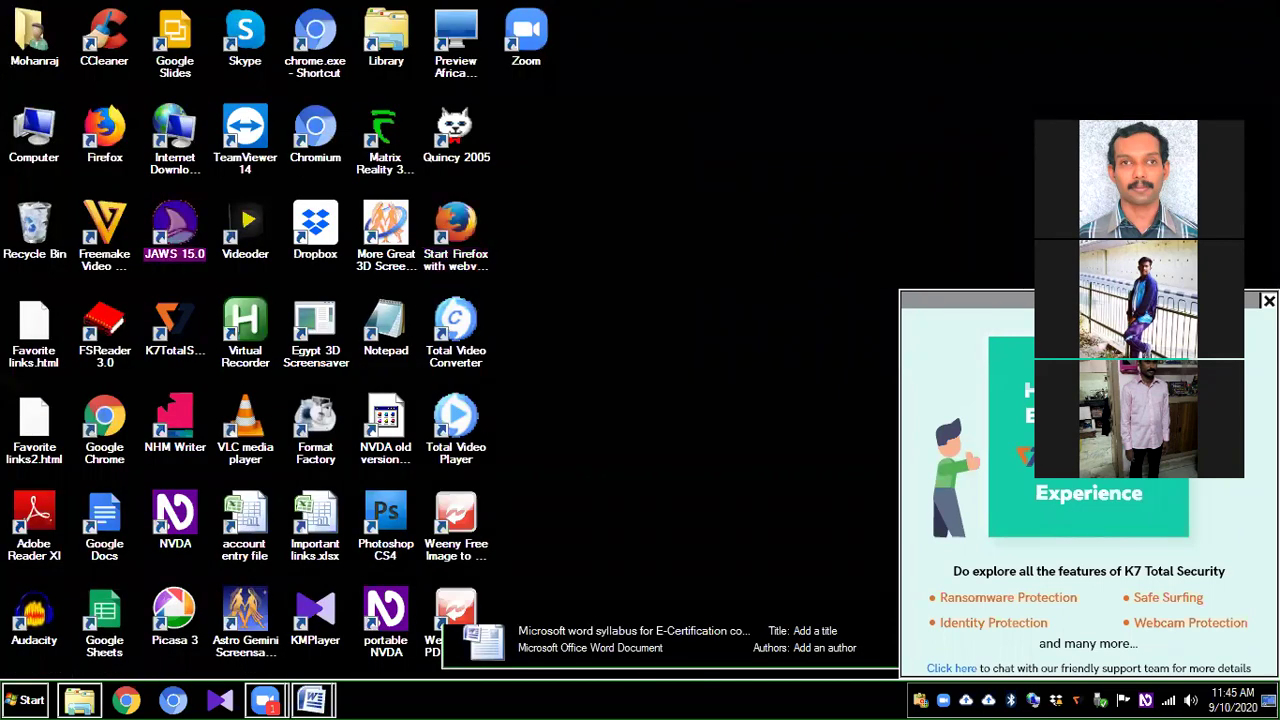
{"action": "key", "text": "Return"}
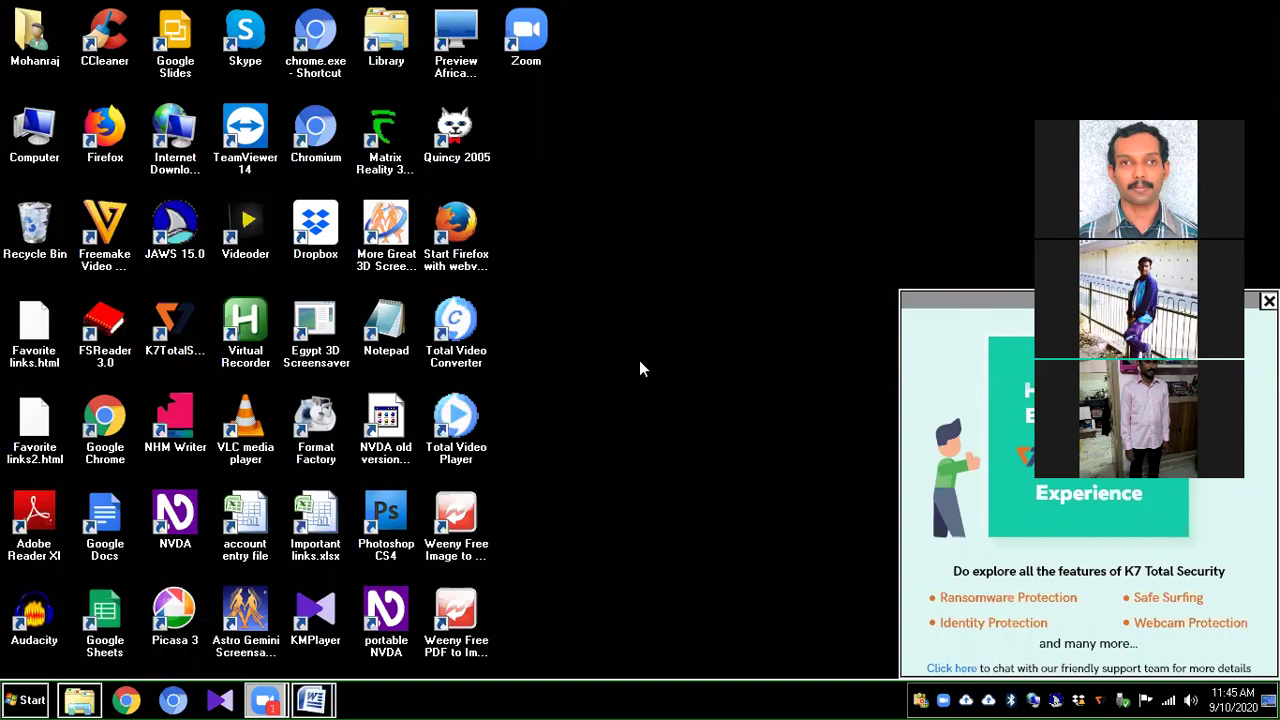
{"action": "key", "text": "alt+Tab"}
{"action": "key", "text": "alt+Tab"}
{"action": "key", "text": "alt+Tab"}
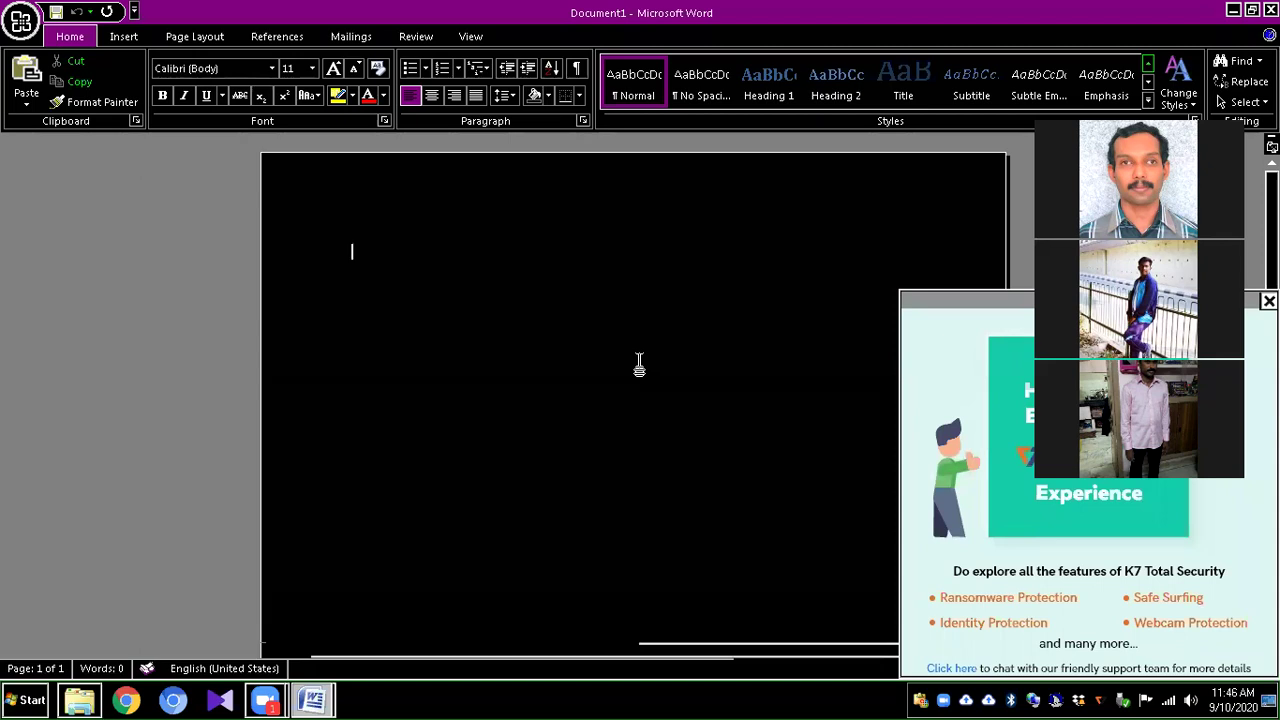
- Type the title 'english words', then apple, time, master, internet, desktop, postman on separate lines
{"action": "type", "text": "english words"}
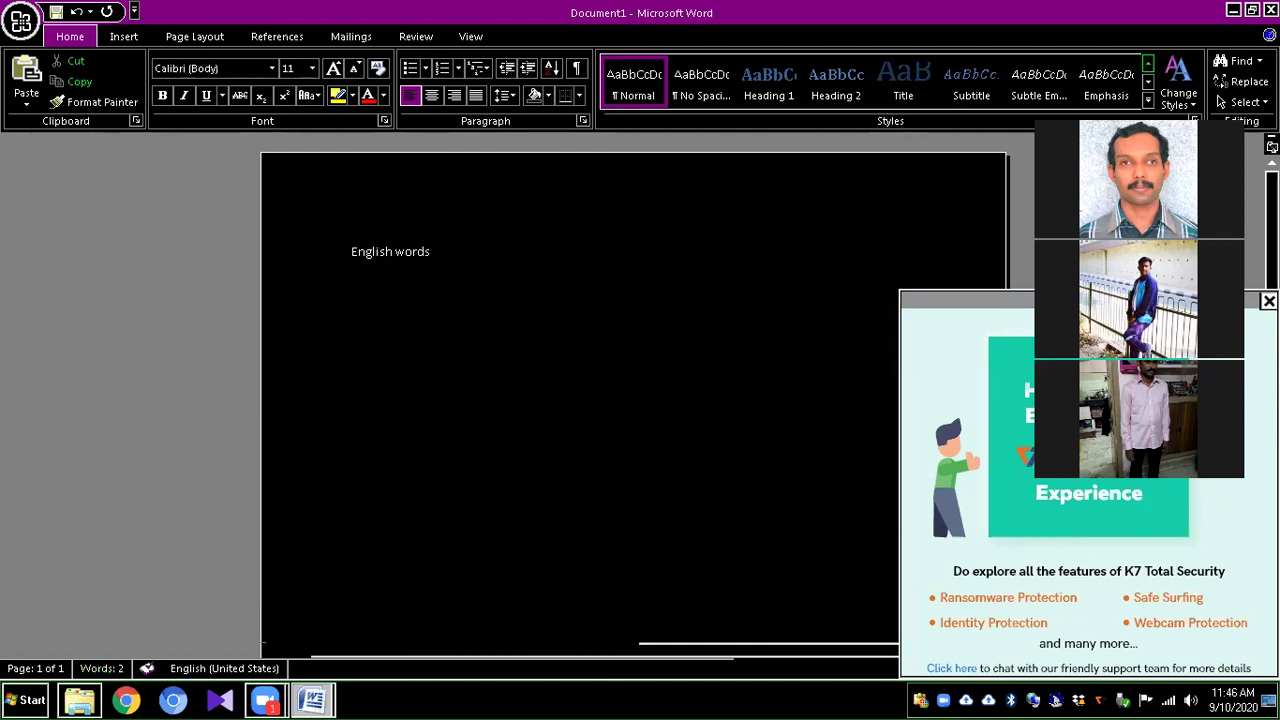
{"action": "key", "text": "Return"}
{"action": "key", "text": "Return"}
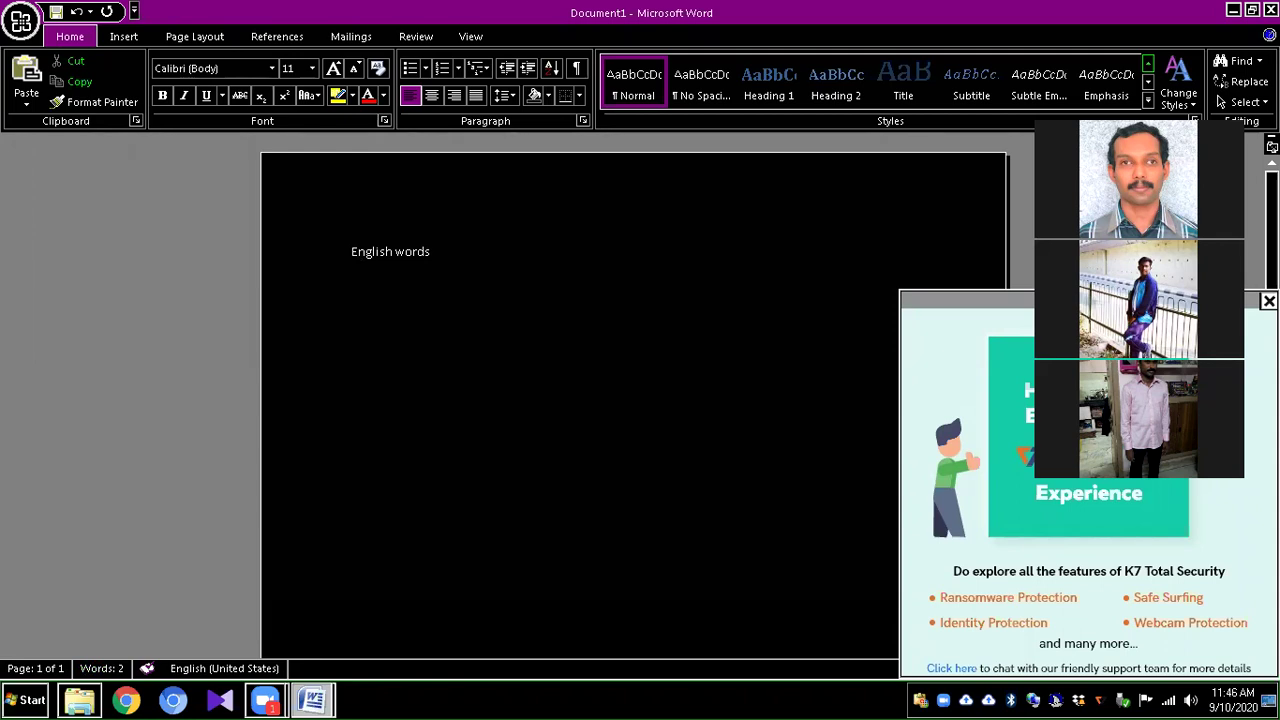
{"action": "type", "text": "apple"}
{"action": "key", "text": "Return"}
{"action": "type", "text": "time"}
{"action": "key", "text": "Return"}
{"action": "type", "text": "master"}
{"action": "key", "text": "Return"}
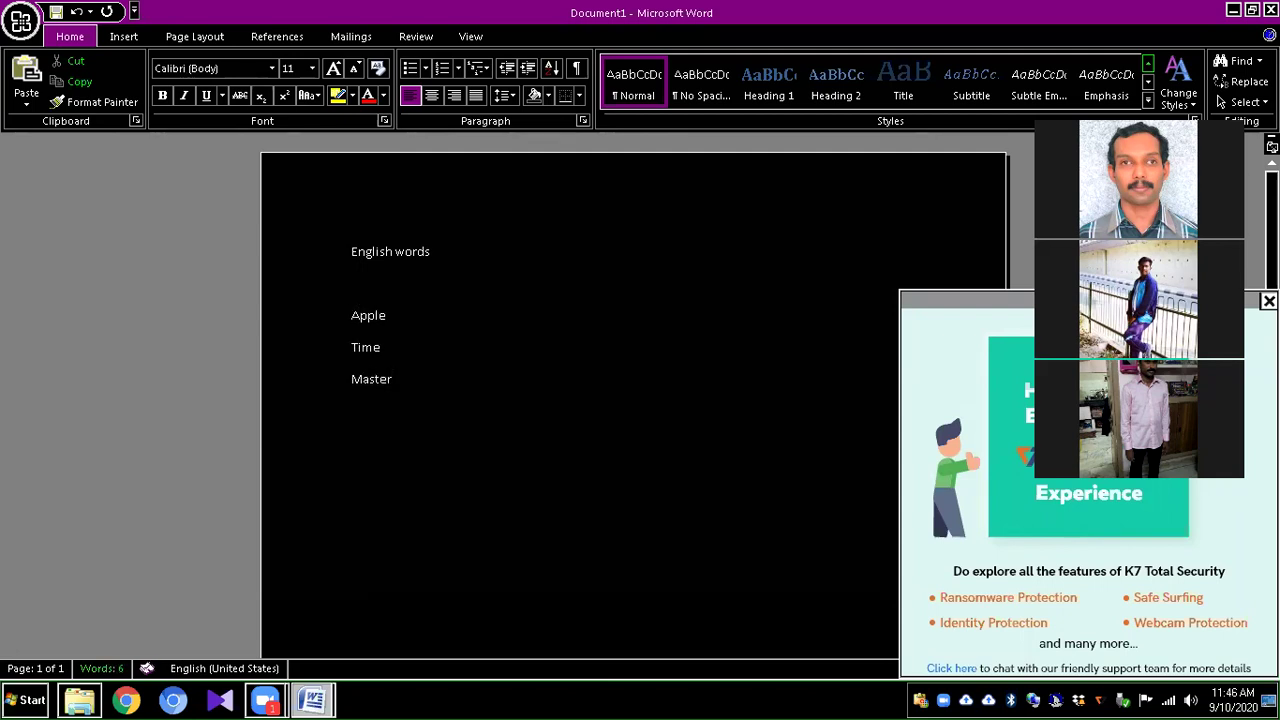
{"action": "type", "text": "internet"}
{"action": "key", "text": "Return"}
{"action": "type", "text": "desktop"}
{"action": "key", "text": "Return"}
{"action": "type", "text": "postman"}
- Continue the list with national, Flag, Fish, Kite, Scarf, File and Energy, then return to Apple
{"action": "key", "text": "Return"}
{"action": "type", "text": "national"}
{"action": "key", "text": "Return"}
{"action": "type", "text": "Flag"}
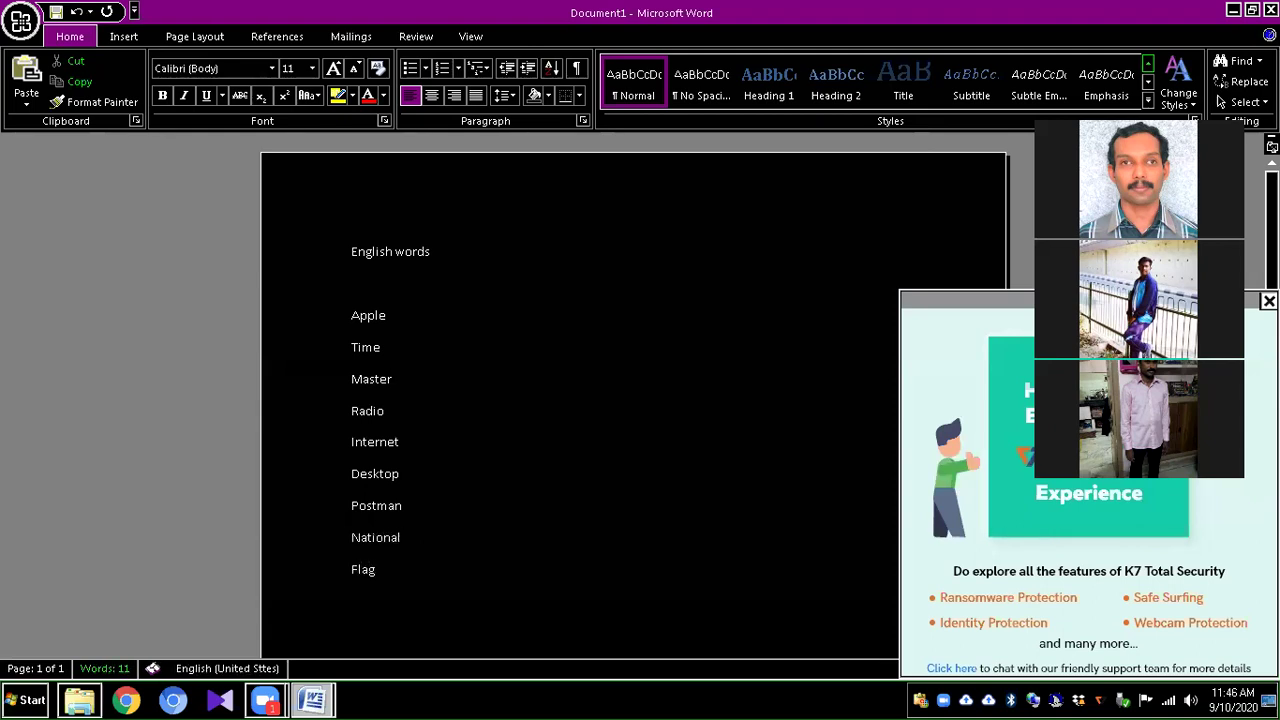
{"action": "key", "text": "Return"}
{"action": "type", "text": "Fish"}
{"action": "key", "text": "Return"}
{"action": "type", "text": "Kite"}
{"action": "key", "text": "Return"}
{"action": "type", "text": "Scarf"}
{"action": "key", "text": "BackSpace"}
{"action": "key", "text": "Return"}
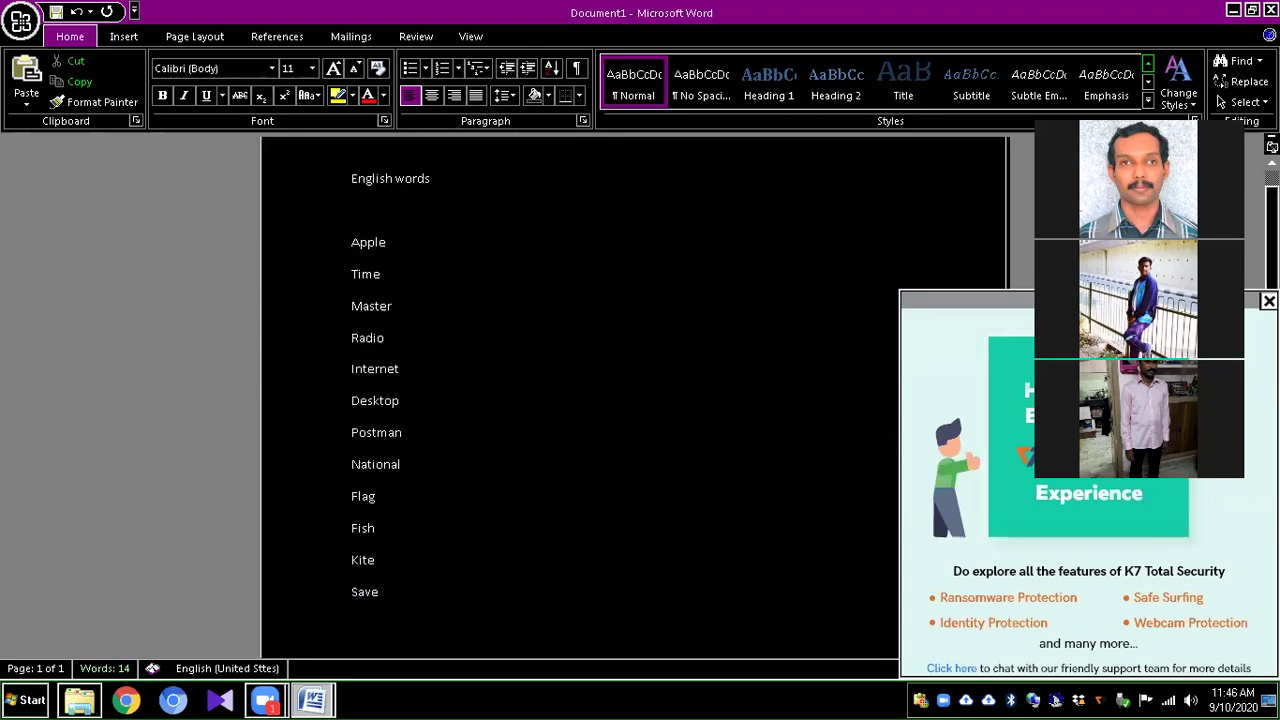
{"action": "type", "text": "File"}
{"action": "key", "text": "Up"}
{"action": "key", "text": "Up"}
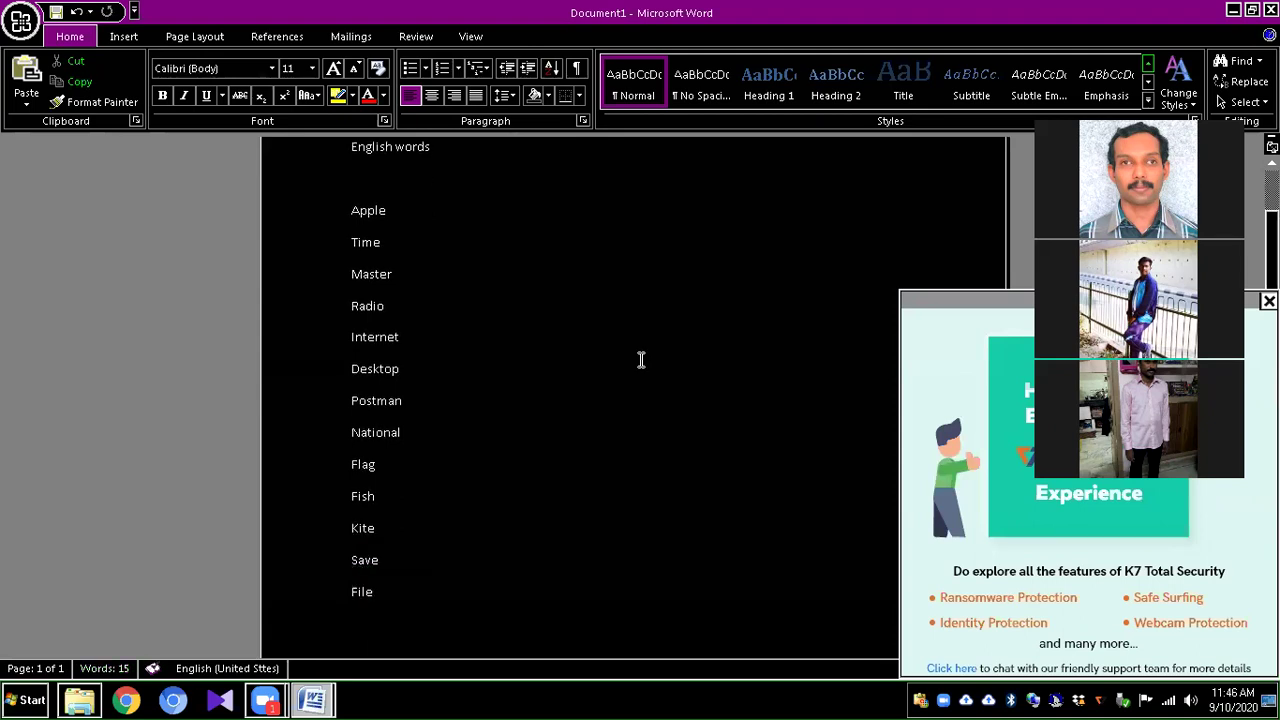
{"action": "key", "text": "Return"}
{"action": "type", "text": "Energy"}
{"action": "key", "text": "Return"}
{"action": "type", "text": "G"}
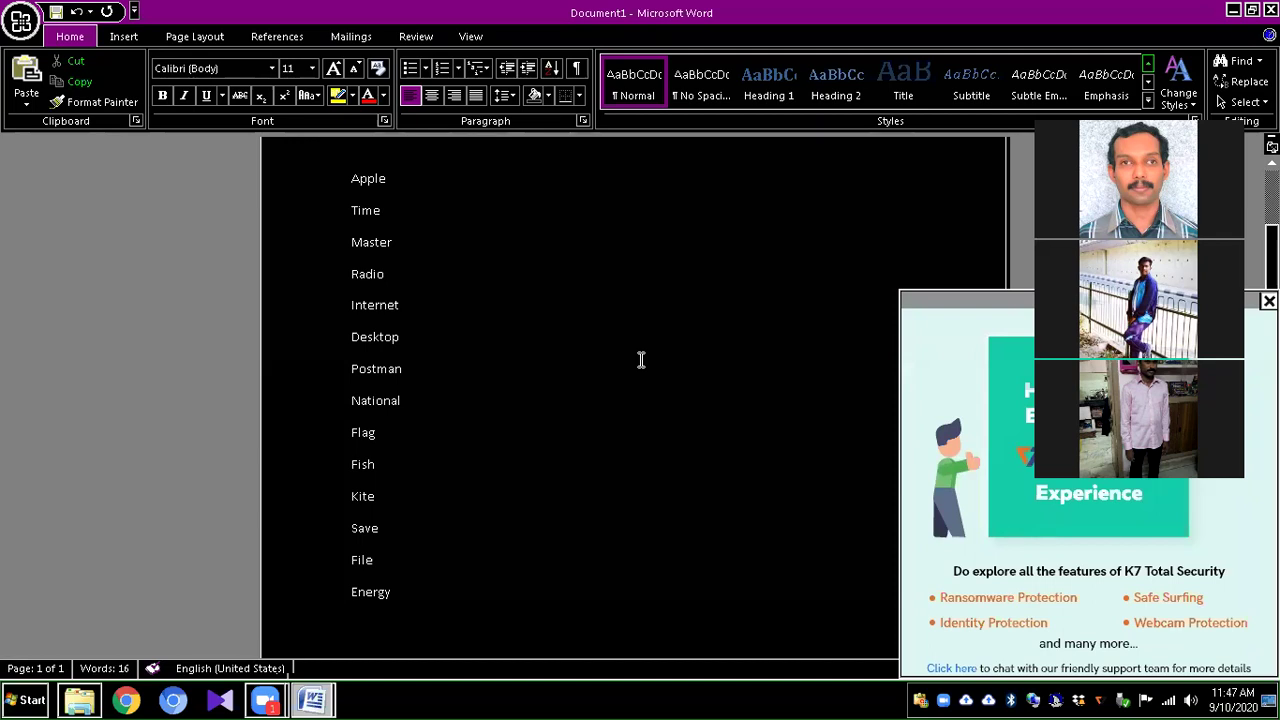
{"action": "key", "text": "ctrl+Home"}
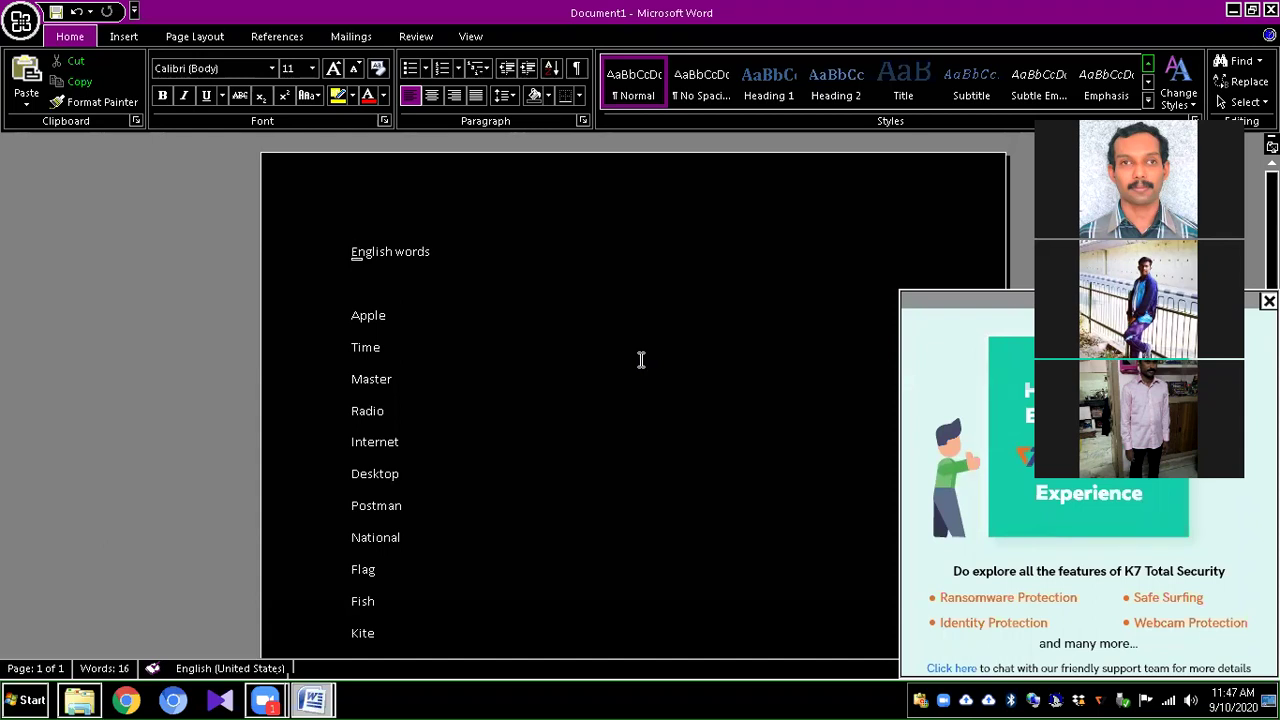
{"action": "key", "text": "Down"}
{"action": "key", "text": "Down"}
- Select the list lines from Apple through Energy and open their context menu
{"action": "key", "text": "shift+Down"}
{"action": "key", "text": "shift+Down"}
{"action": "key", "text": "shift+Down"}
{"action": "key", "text": "shift+Down"}
{"action": "key", "text": "shift+Down"}
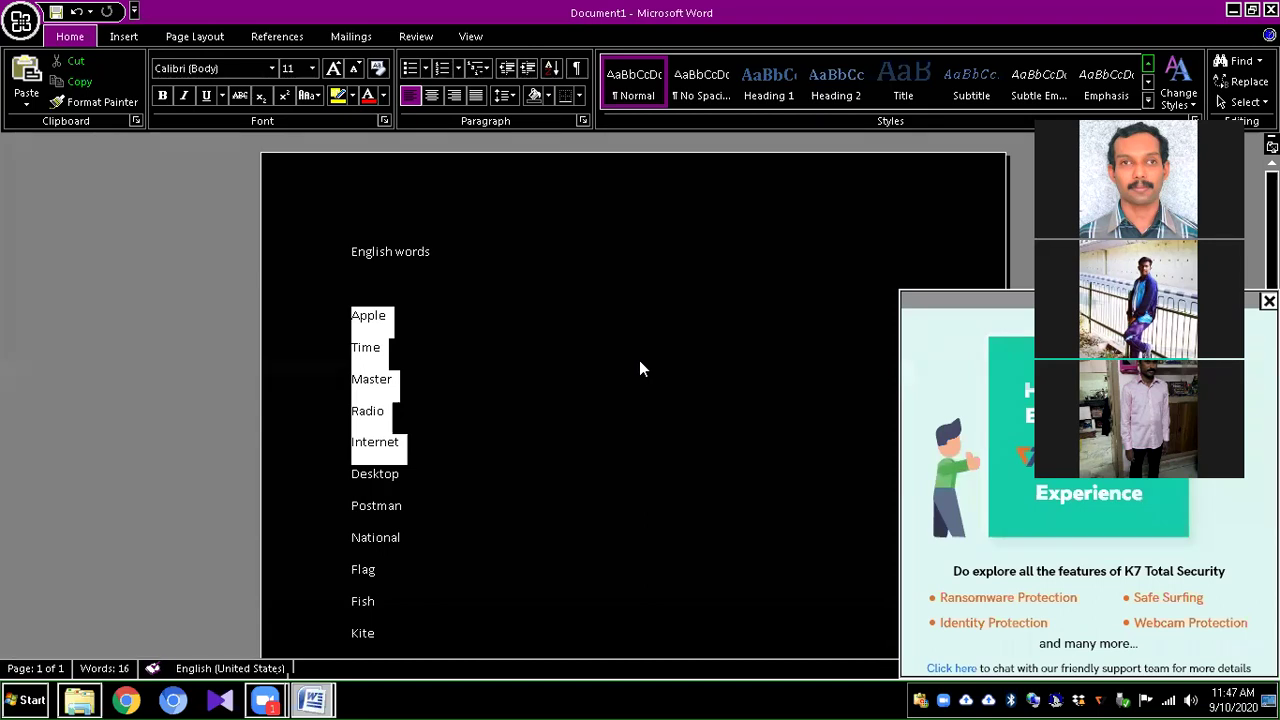
{"action": "key", "text": "shift+Down"}
{"action": "key", "text": "shift+Down"}
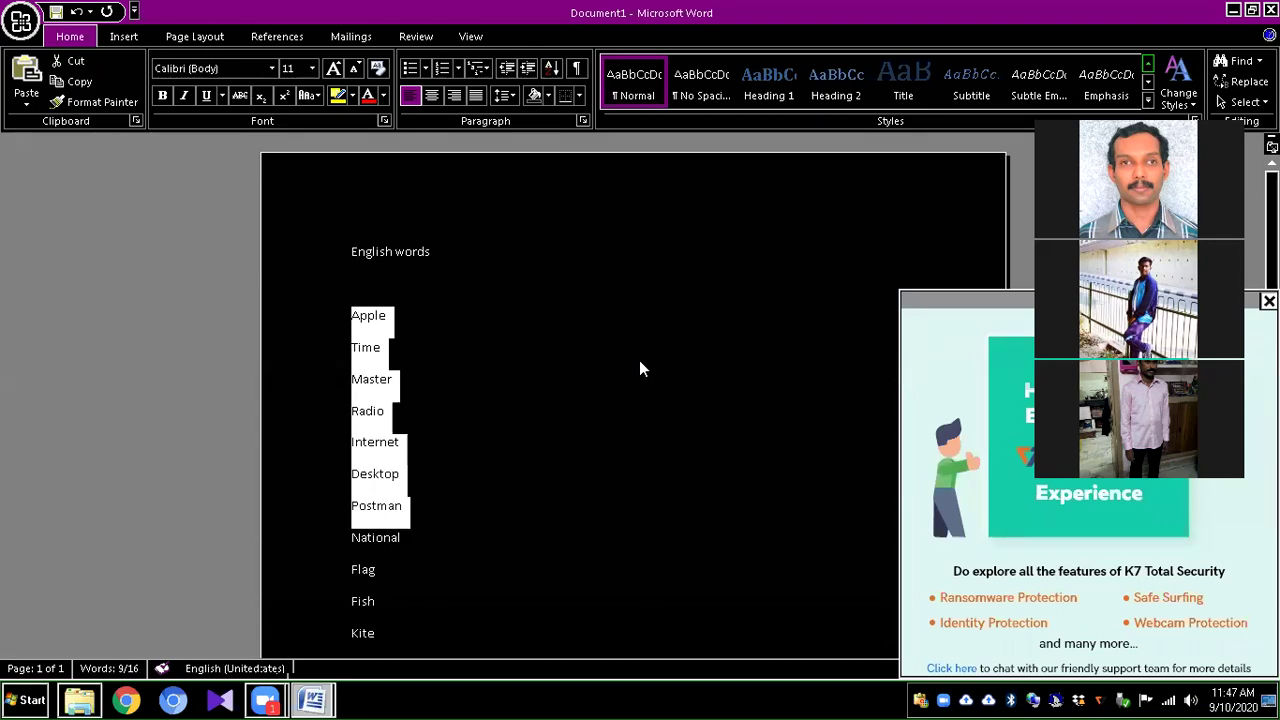
{"action": "key", "text": "shift+Down"}
{"action": "key", "text": "shift+Down"}
{"action": "key", "text": "shift+Down"}
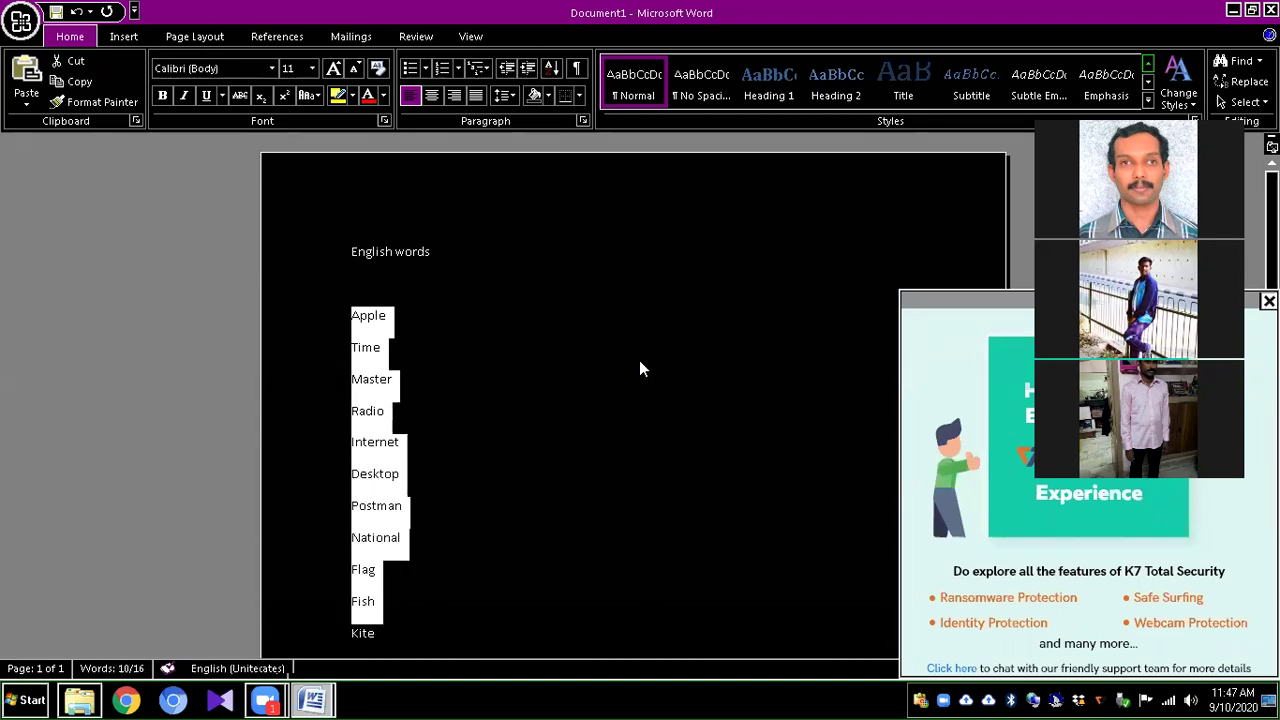
{"action": "key", "text": "shift+Down"}
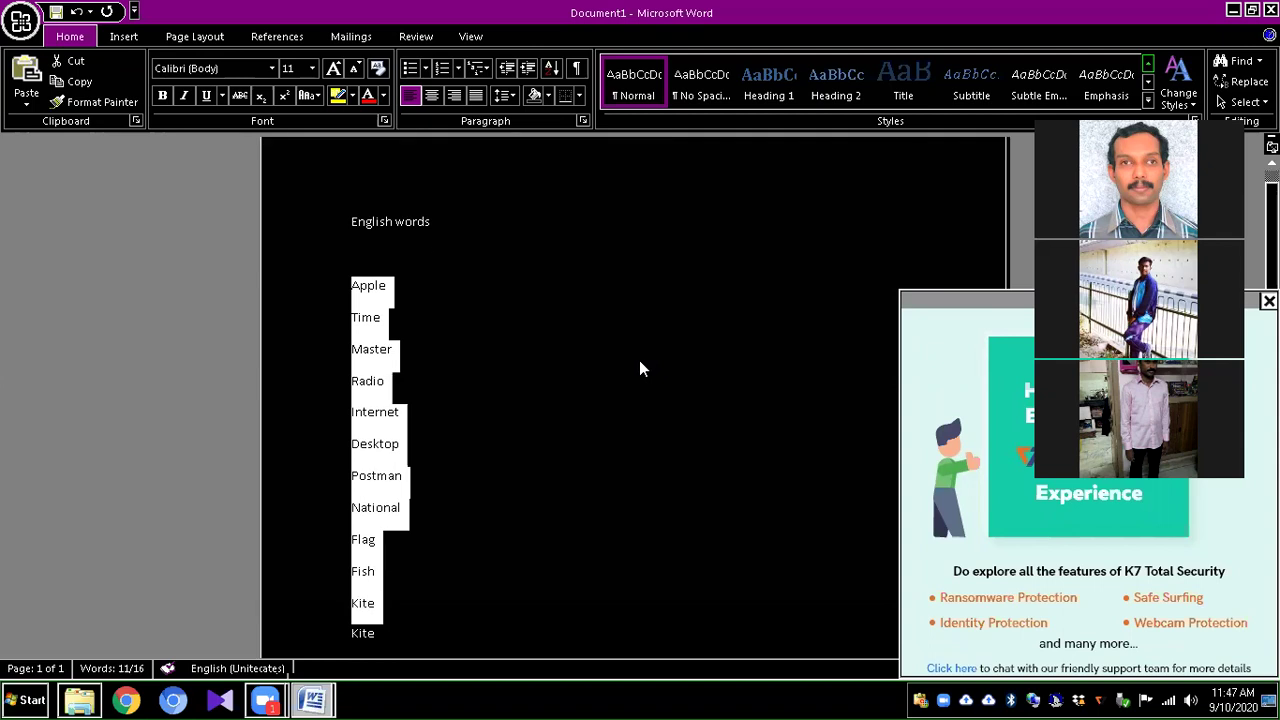
{"action": "key", "text": "shift+Down"}
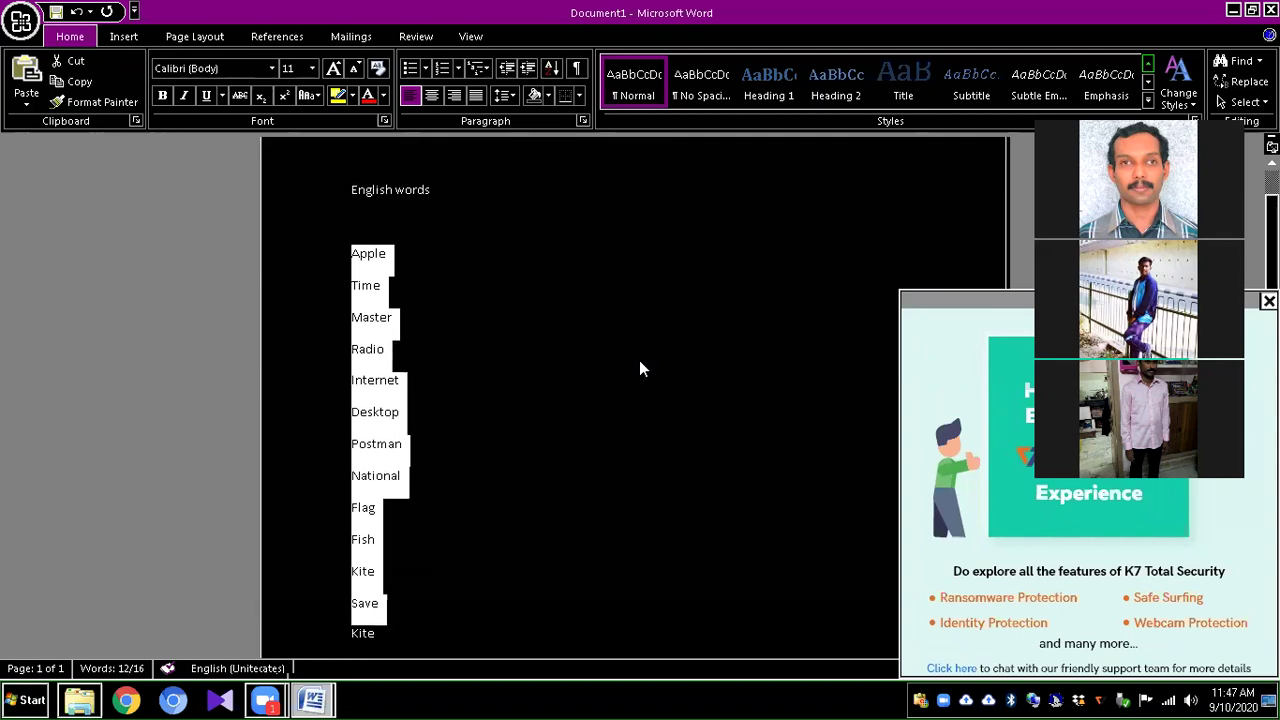
{"action": "key", "text": "shift+Down"}
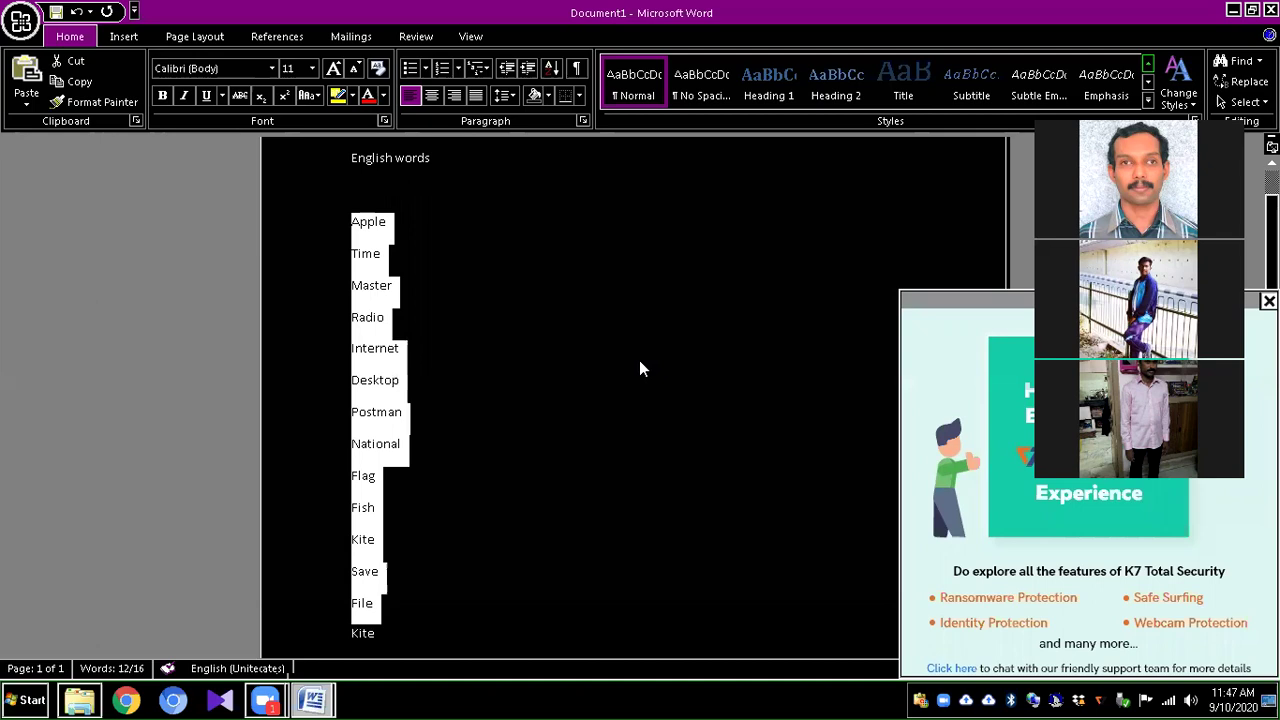
{"action": "key", "text": "shift+Down"}
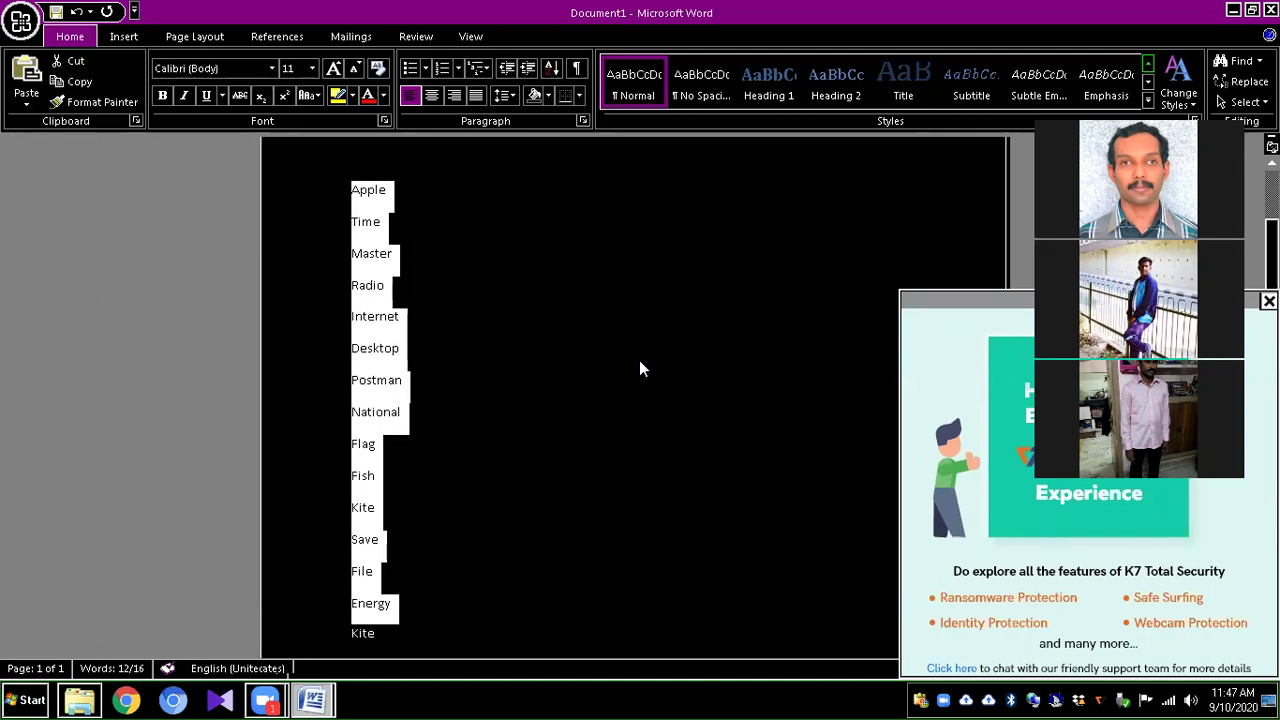
{"action": "key", "text": "shift+Up"}
{"action": "key", "text": "shift+F10"}
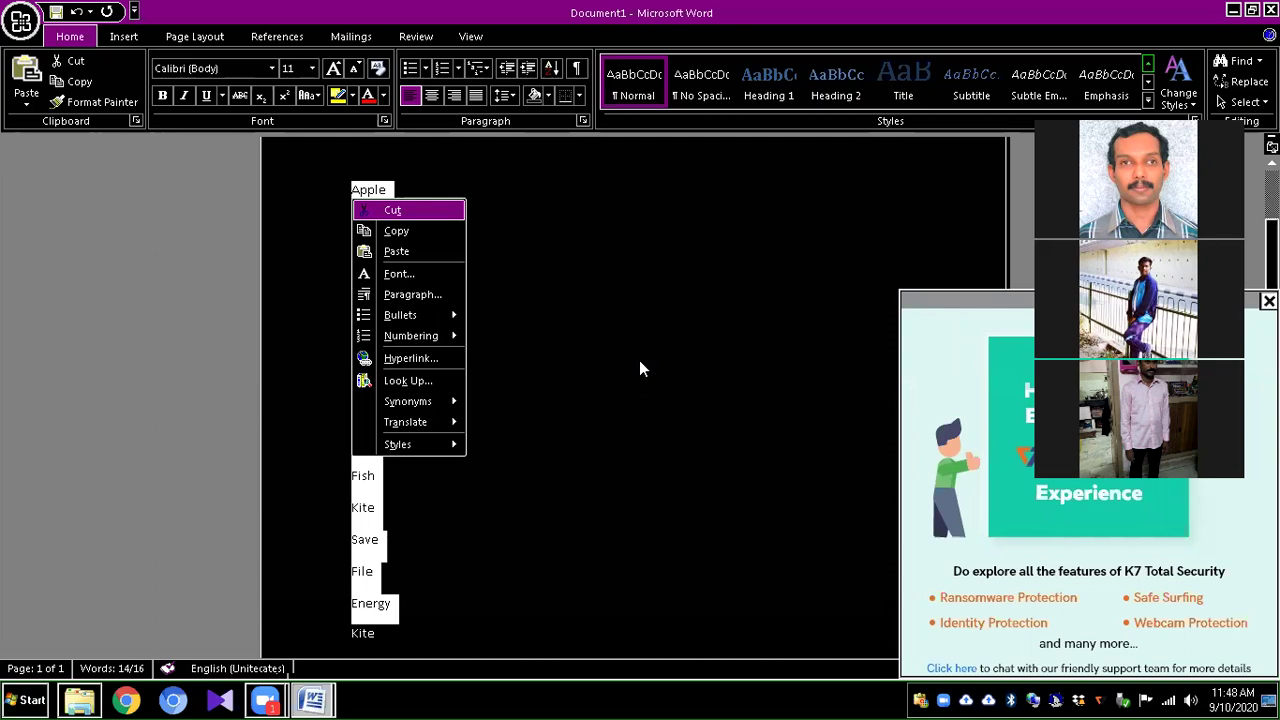
- Apply the 1. 2. 3. format from the Numbering Library to the selected words
{"action": "key", "text": "Down"}
{"action": "key", "text": "Down"}
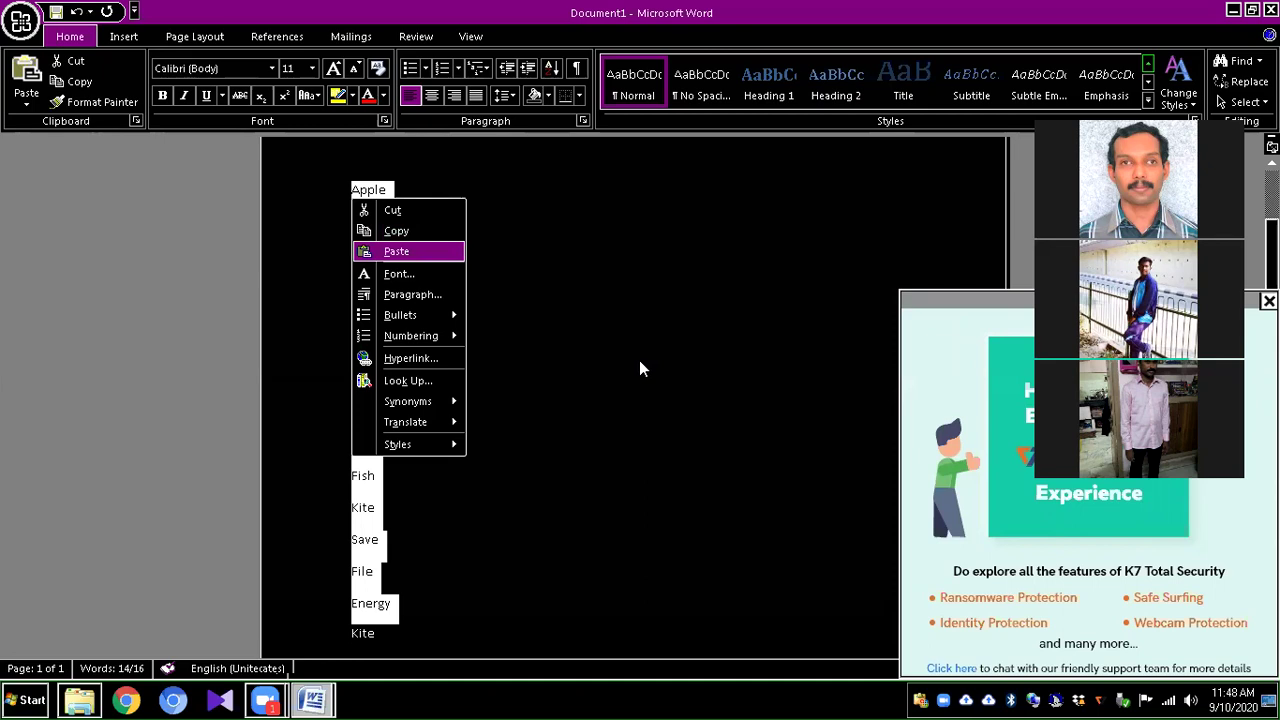
{"action": "key", "text": "Down"}
{"action": "key", "text": "Down"}
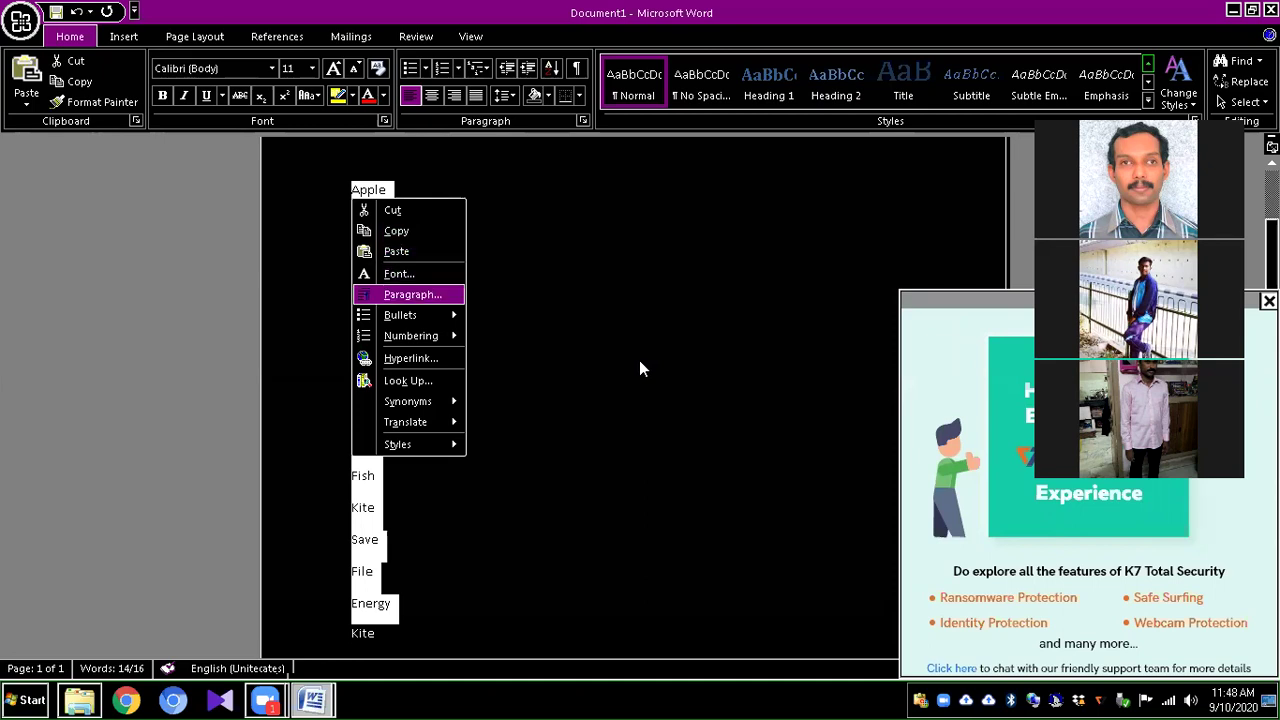
{"action": "key", "text": "Down"}
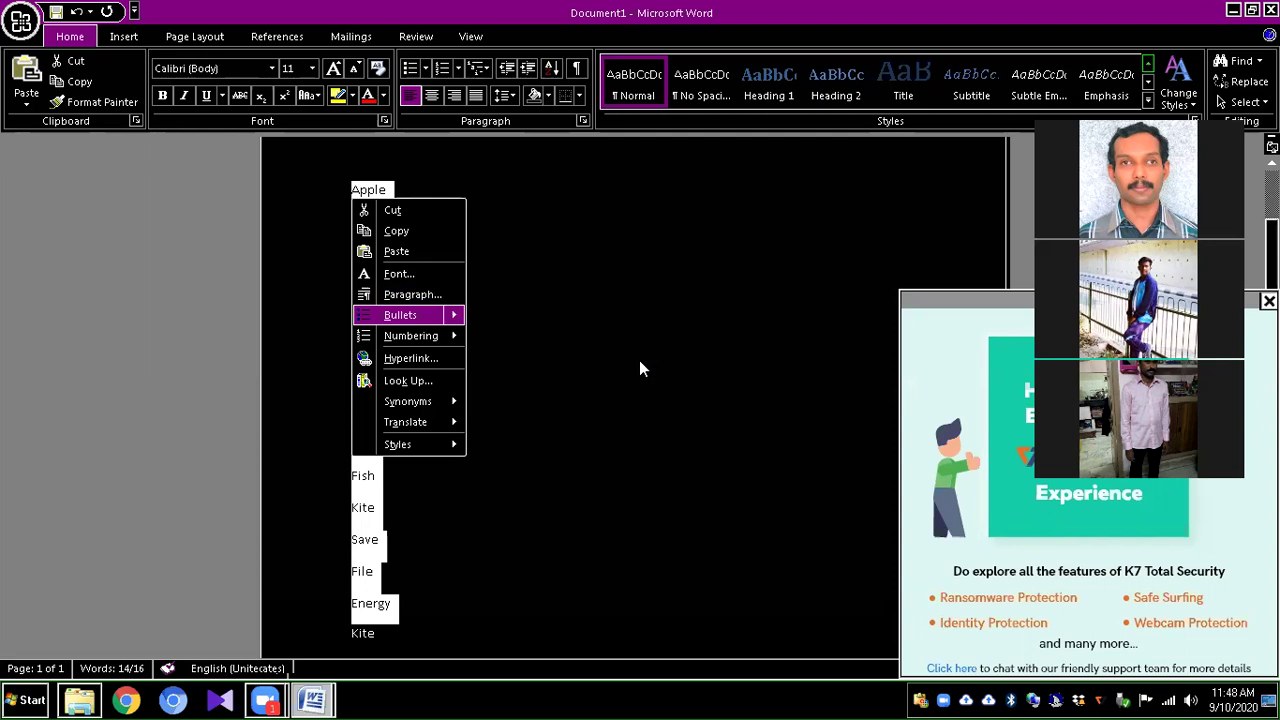
{"action": "key", "text": "Down"}
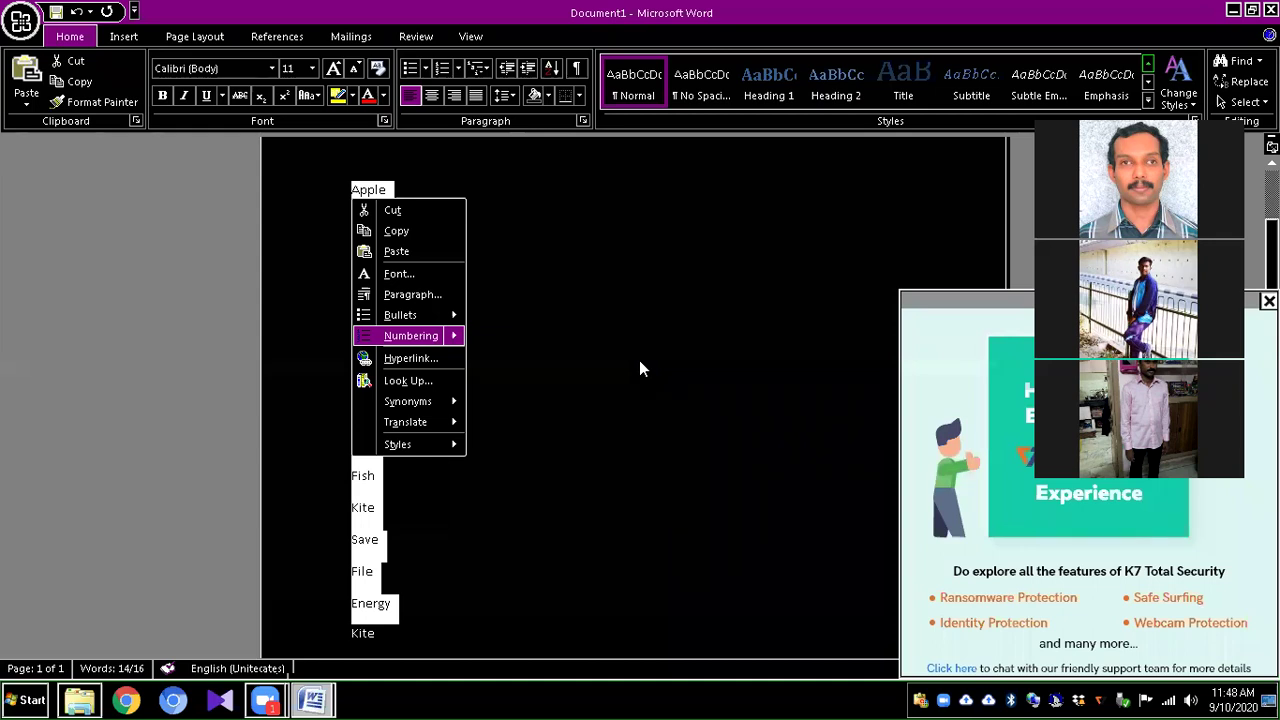
{"action": "key", "text": "Right"}
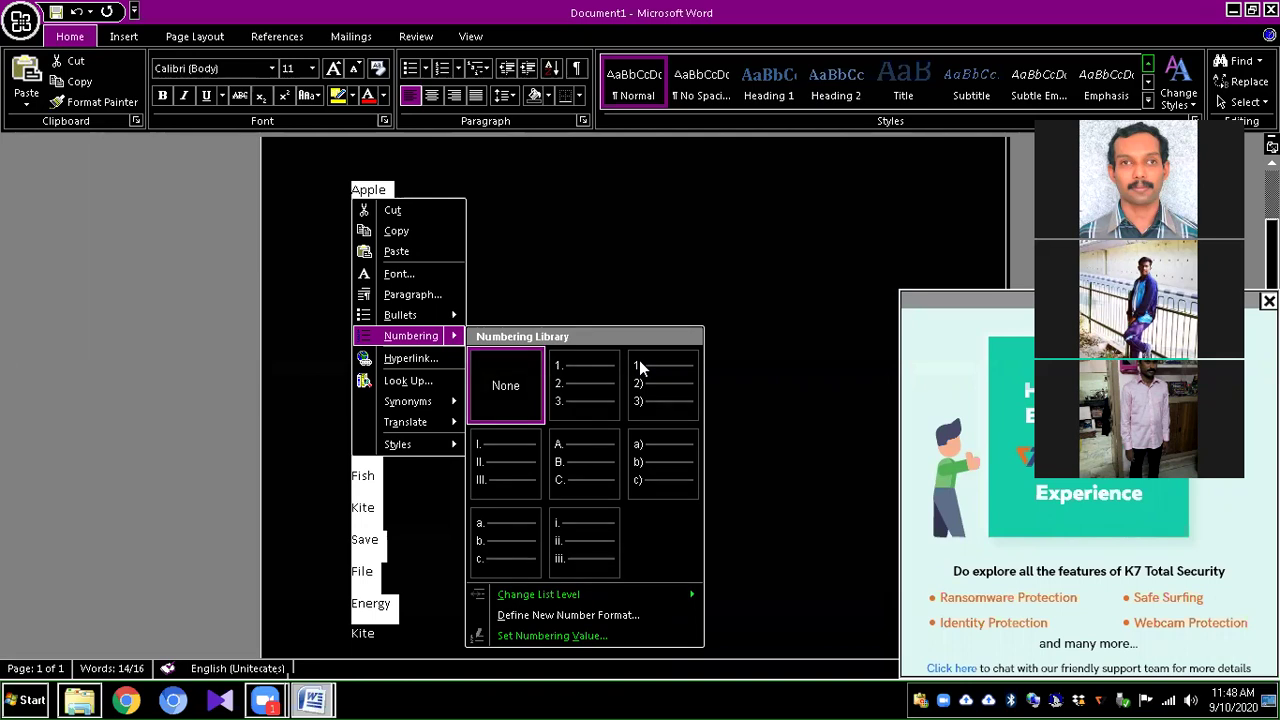
{"action": "key", "text": "Right"}
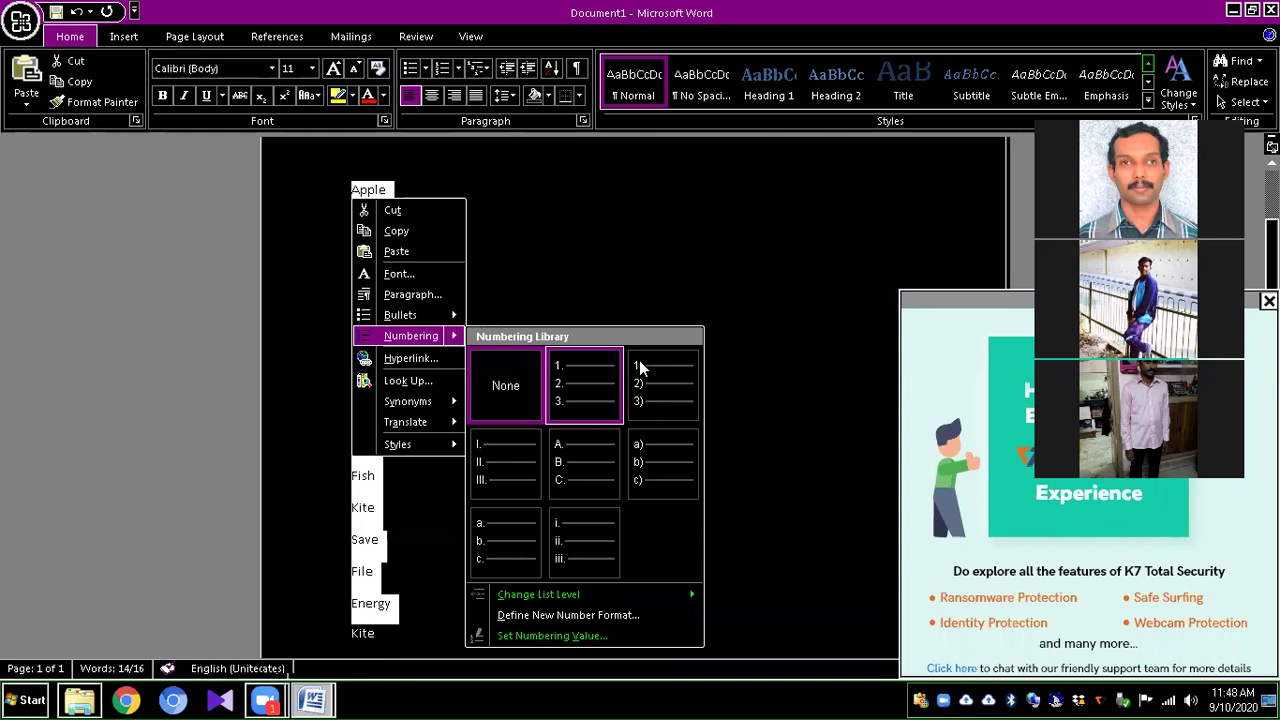
{"action": "key", "text": "Right"}
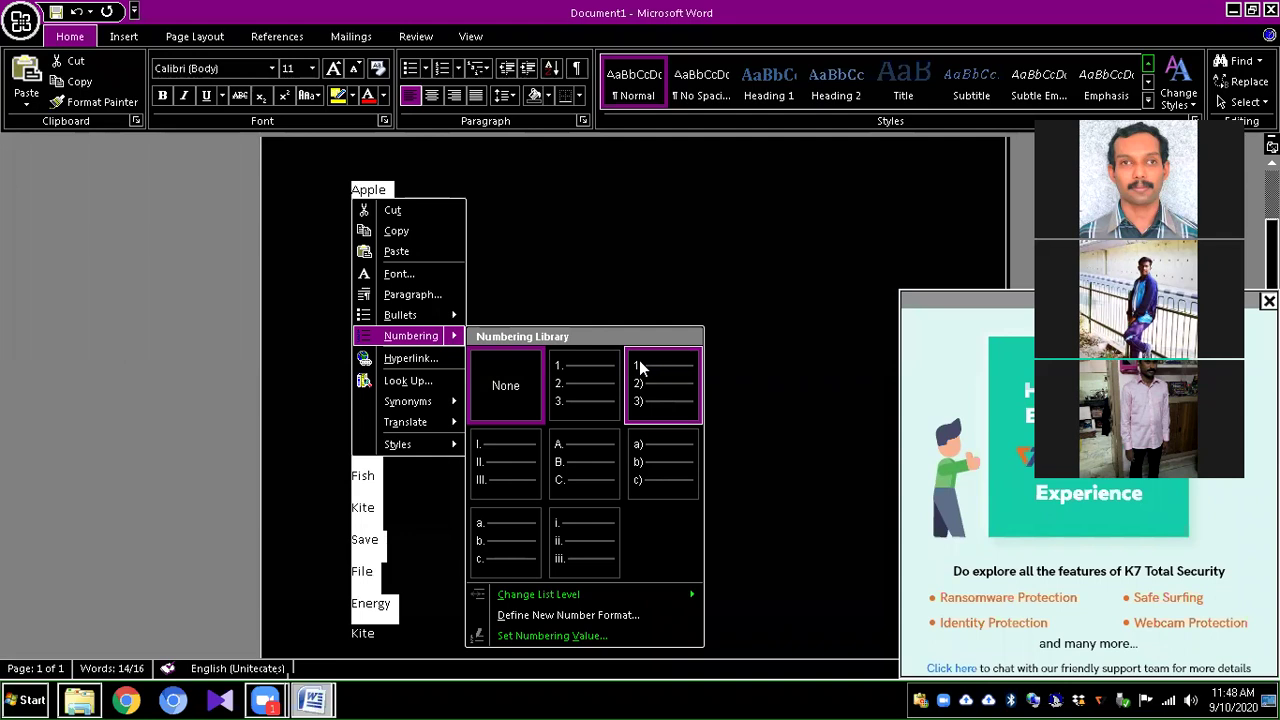
{"action": "key", "text": "Left"}
{"action": "key", "text": "Left"}
{"action": "key", "text": "Right"}
{"action": "key", "text": "Down"}
{"action": "key", "text": "Right"}
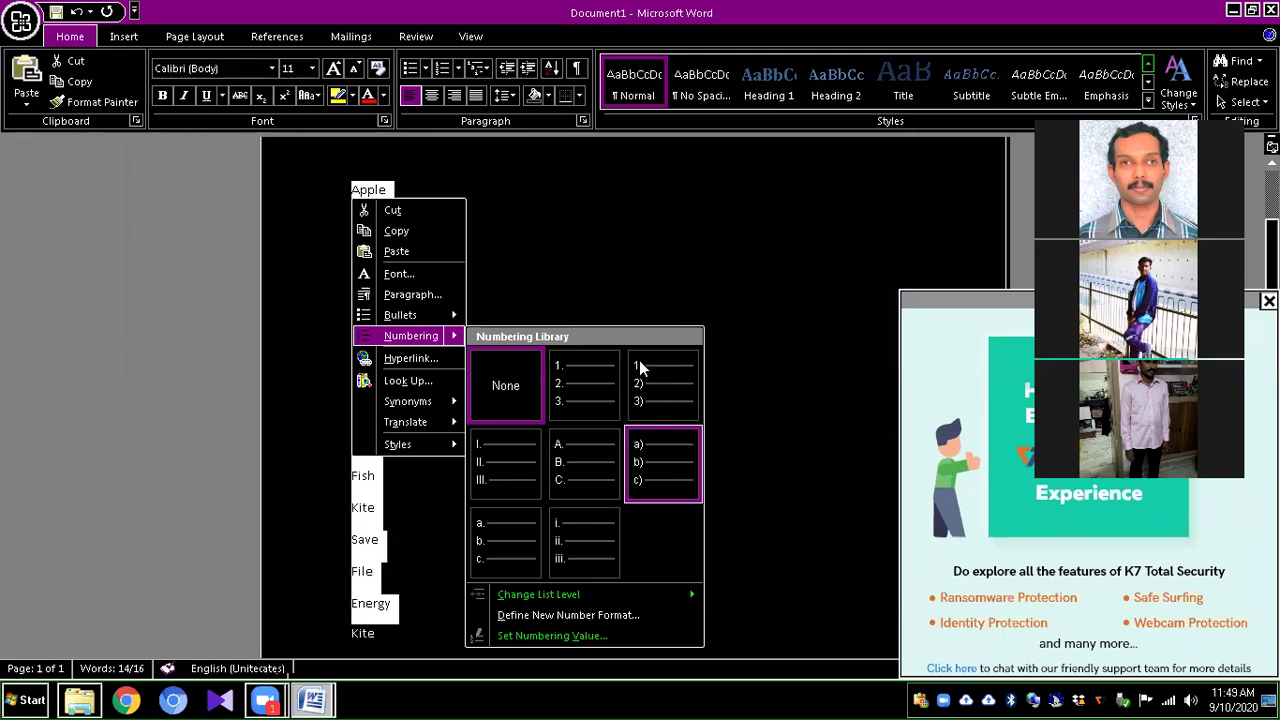
{"action": "key", "text": "Up"}
{"action": "key", "text": "Left"}
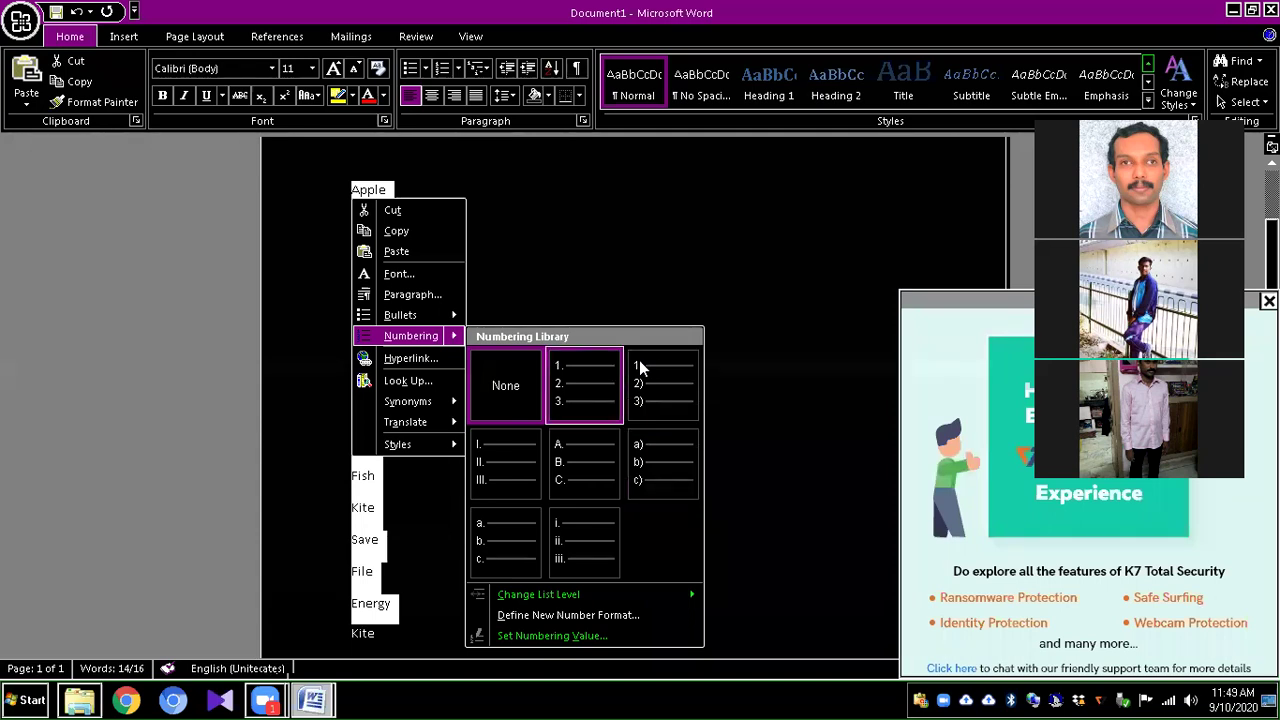
{"action": "key", "text": "Return"}
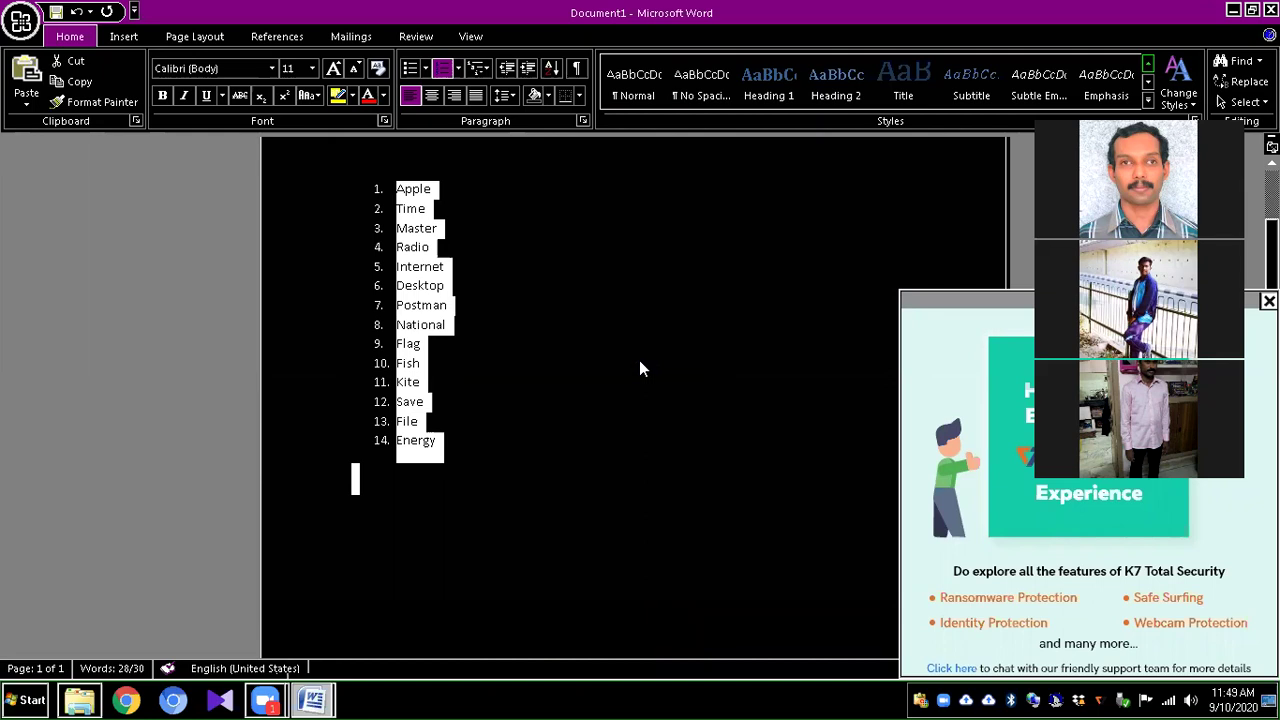
{"action": "key", "text": "ctrl+Home"}
{"action": "key", "text": "Down"}
{"action": "key", "text": "Down"}
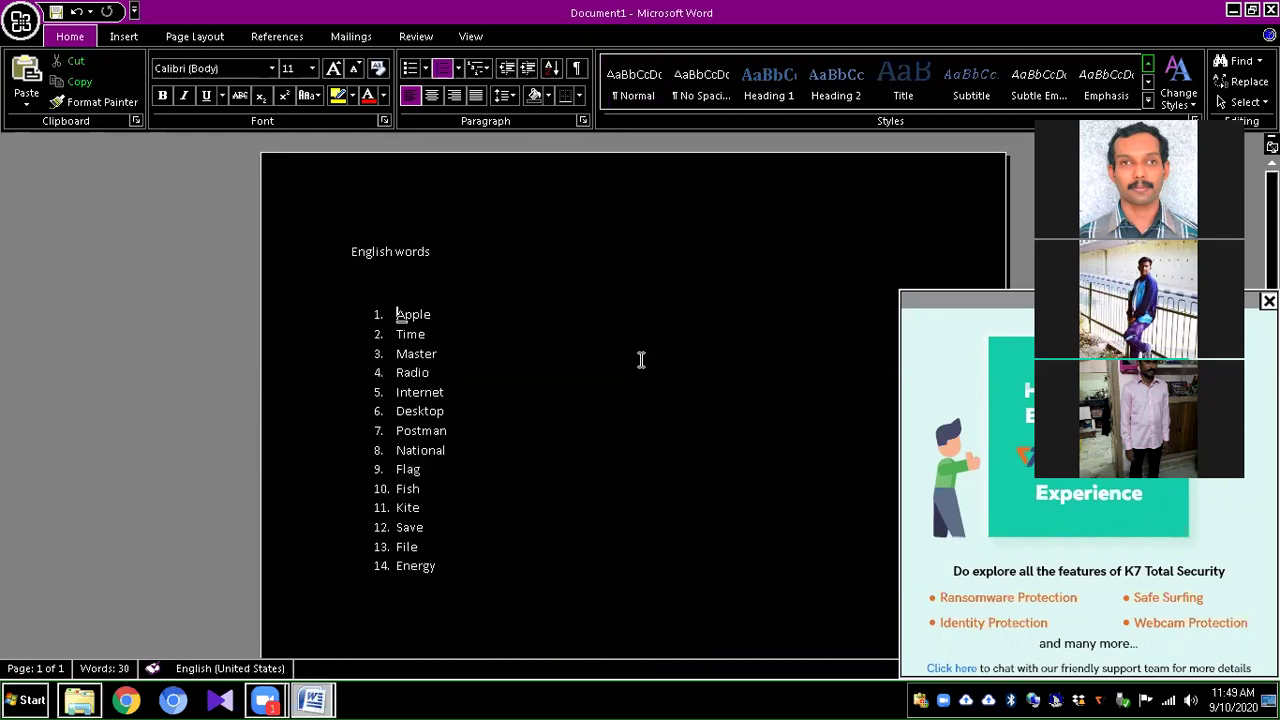
{"action": "key", "text": "Down"}
{"action": "key", "text": "Down"}
{"action": "key", "text": "Down"}
{"action": "key", "text": "Down"}
{"action": "key", "text": "Down"}
{"action": "key", "text": "Down"}
{"action": "key", "text": "Down"}
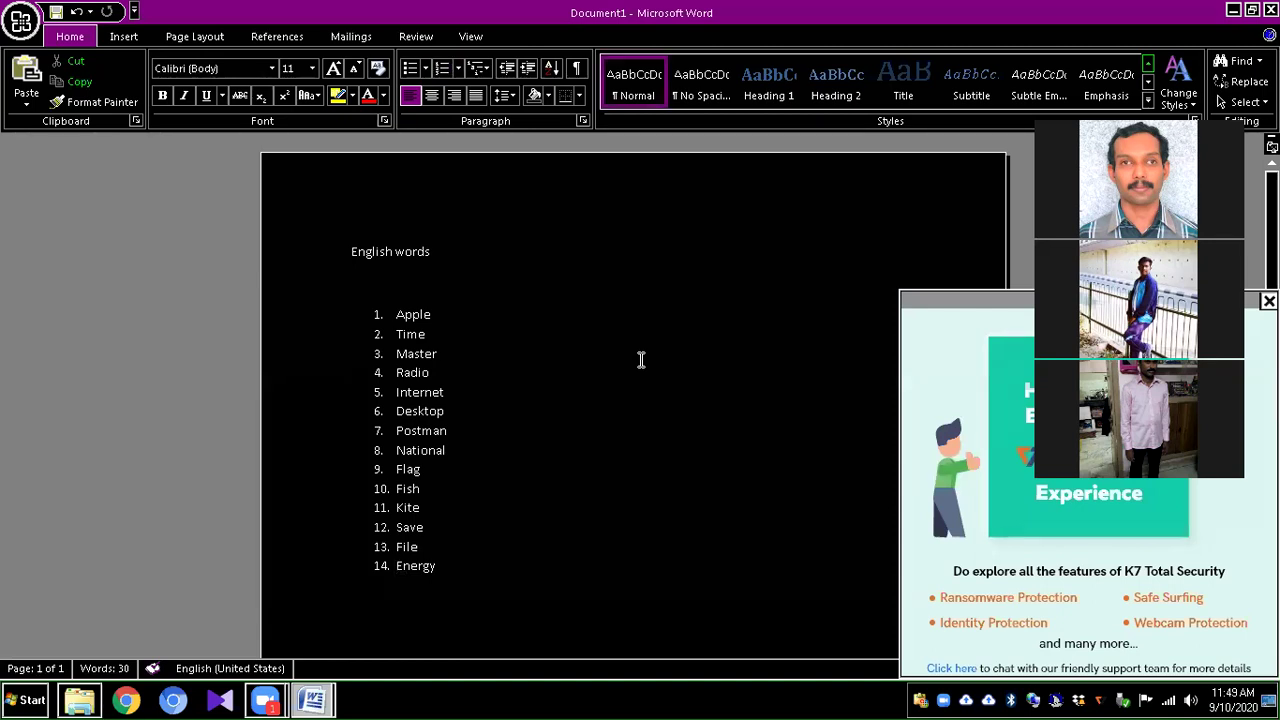
- Select the whole numbered list and look over its list options without changing anything
{"action": "key", "text": "Page_Up"}
{"action": "key", "text": "ctrl+shift+End"}
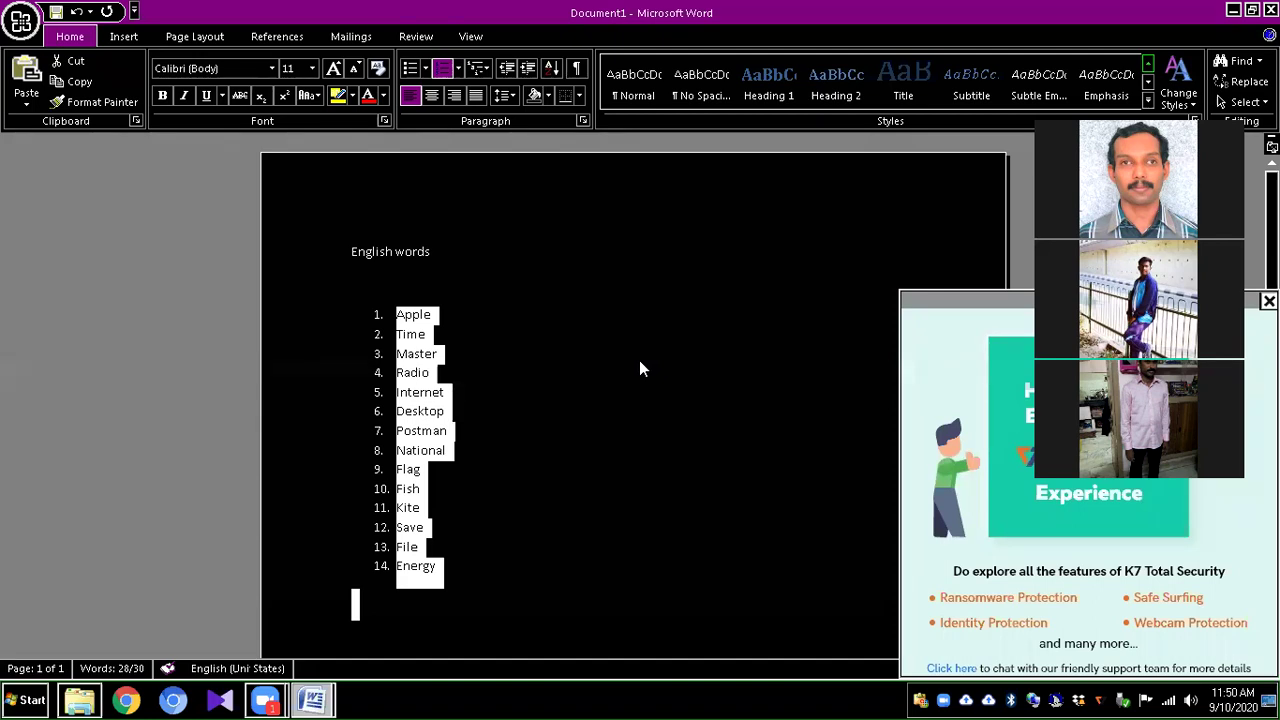
{"action": "key", "text": "shift+F10"}
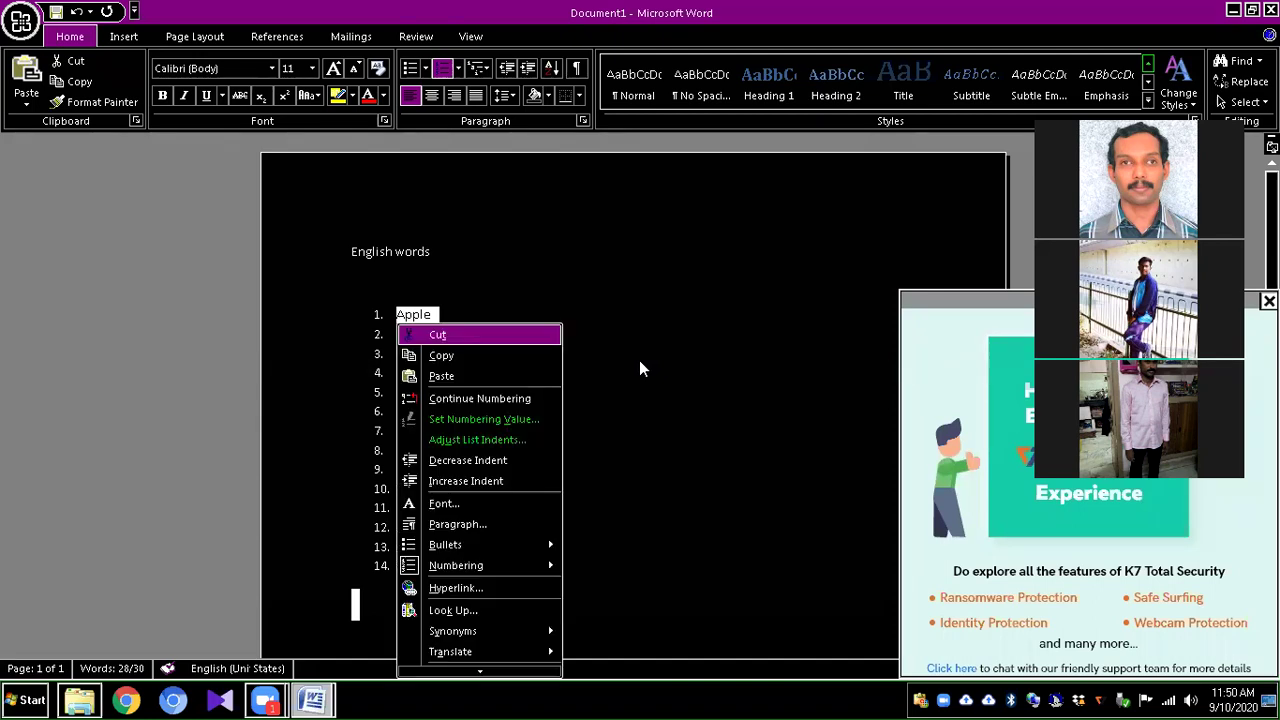
{"action": "key", "text": "Down"}
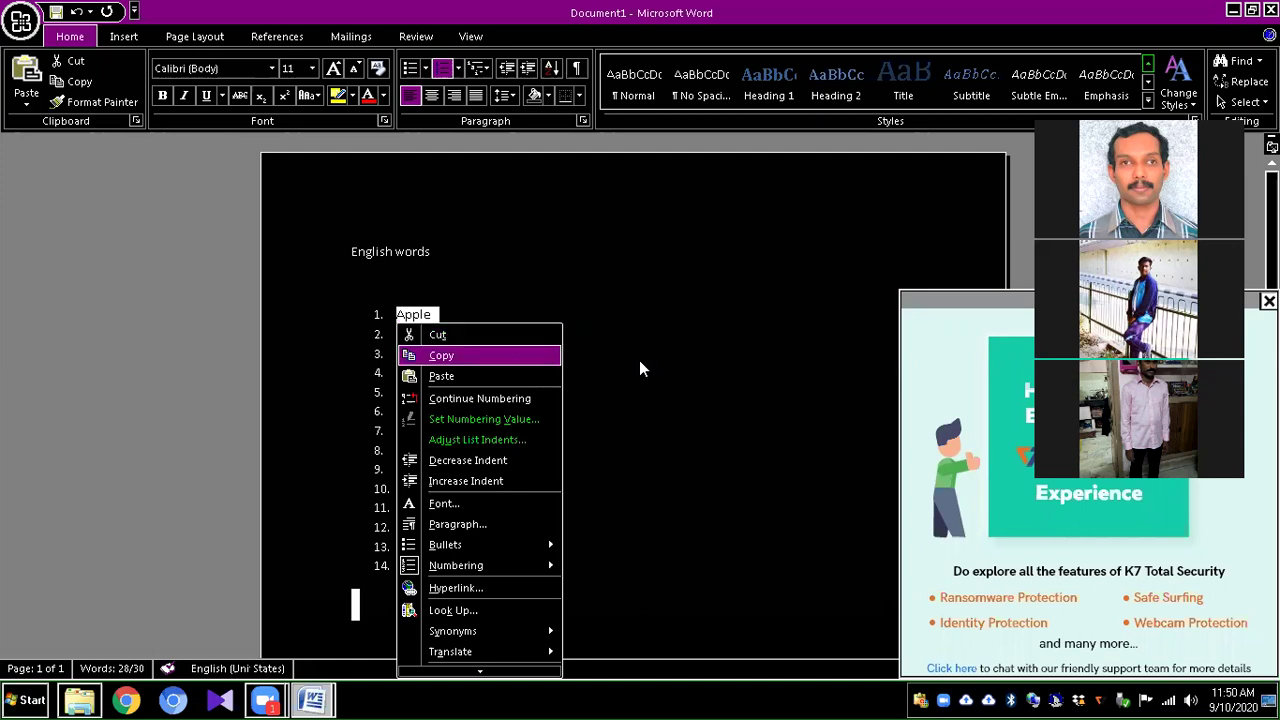
{"action": "key", "text": "Down"}
{"action": "key", "text": "Down"}
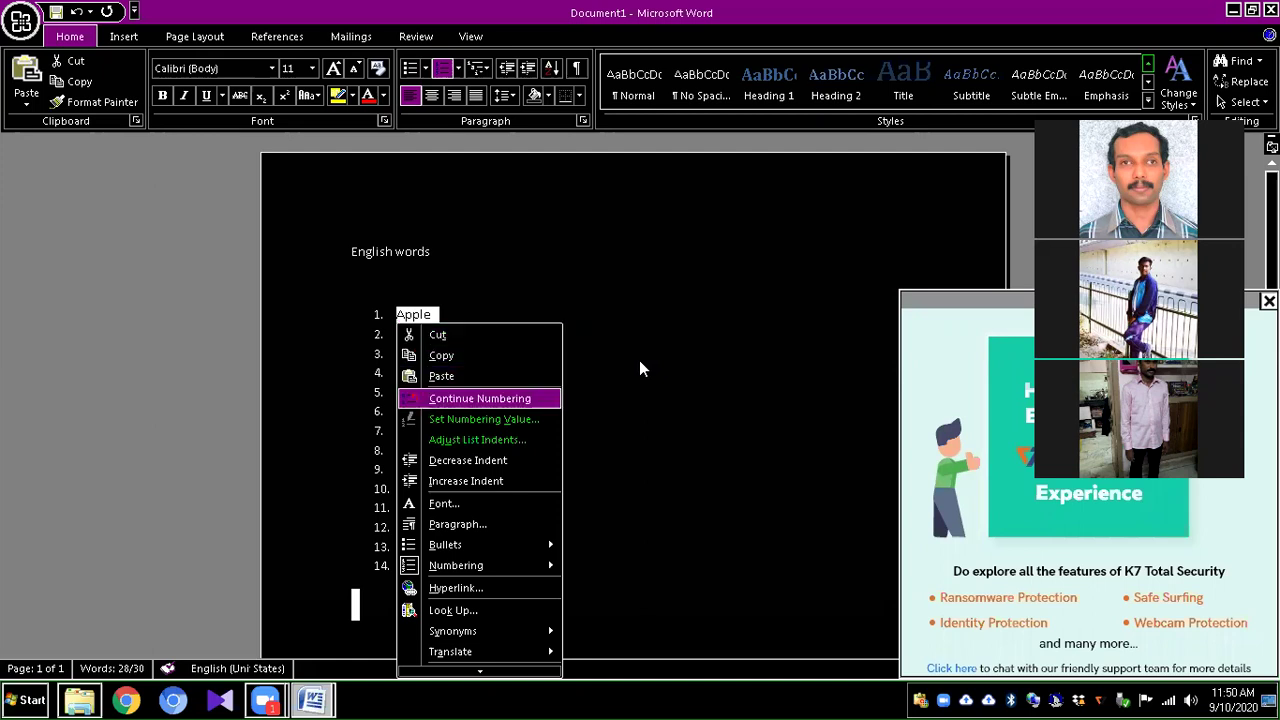
{"action": "key", "text": "Down"}
{"action": "key", "text": "Down"}
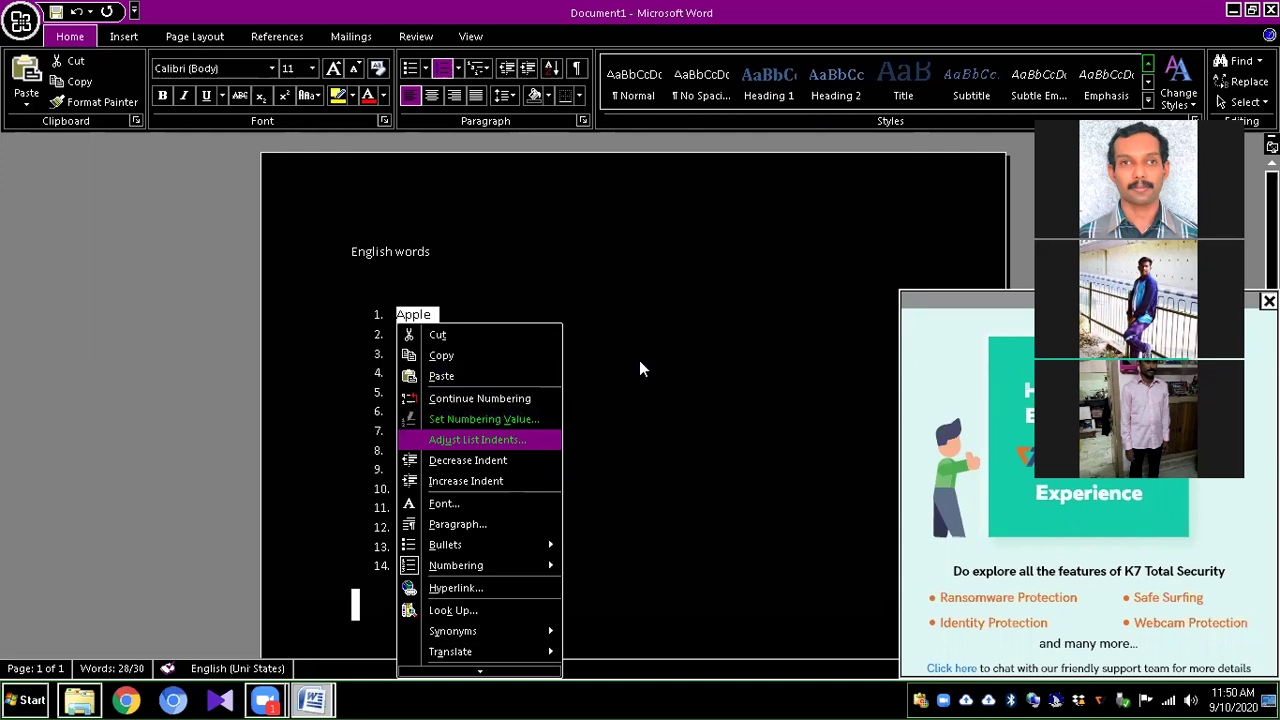
{"action": "key", "text": "Escape"}
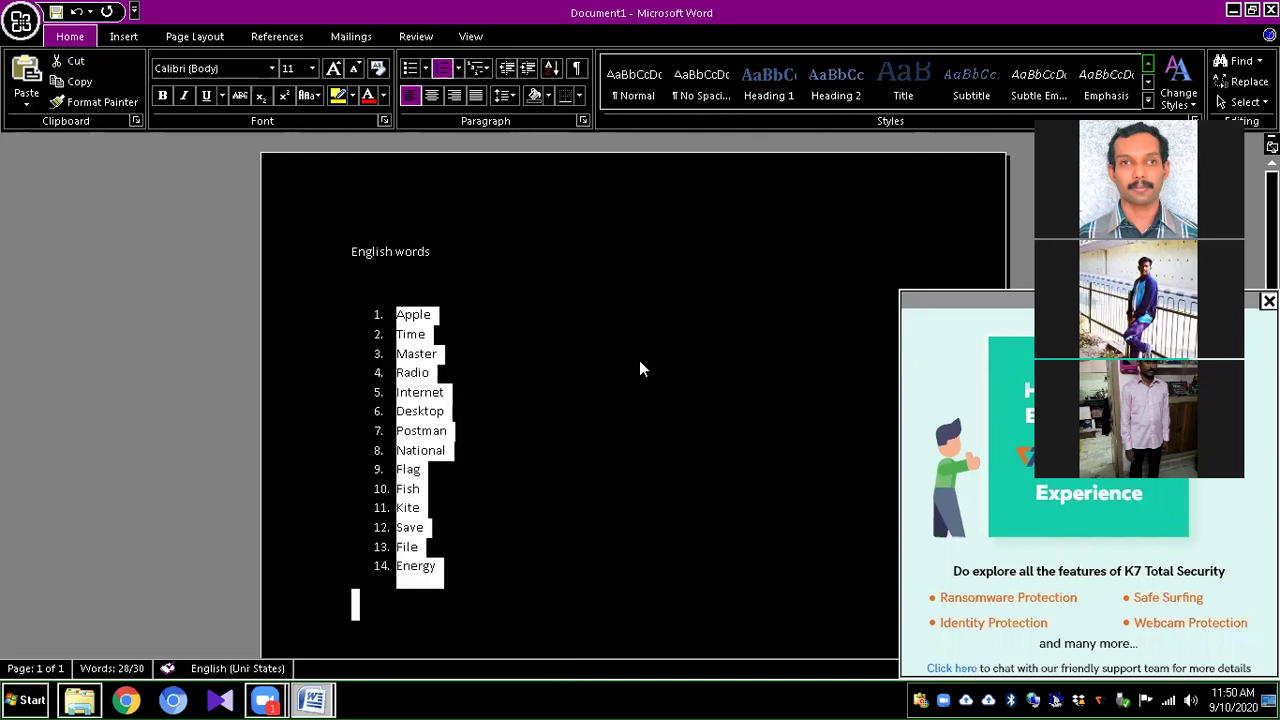
- Reselect the list from Apple to the end and decrease its indent to the left margin
{"action": "left_click", "coordinate": [641, 362]}
{"action": "key", "text": "ctrl+Home"}
{"action": "key", "text": "Down"}
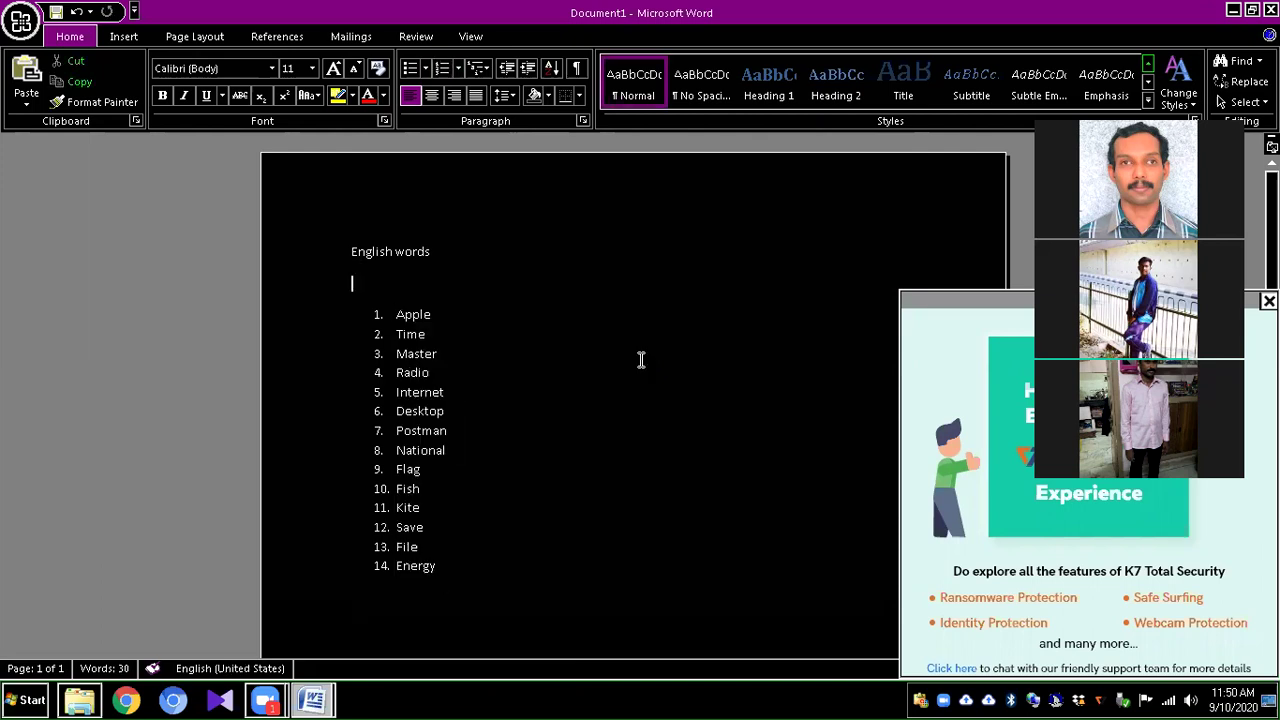
{"action": "key", "text": "Down"}
{"action": "key", "text": "shift+End"}
{"action": "key", "text": "shift+Down"}
{"action": "key", "text": "shift+Down"}
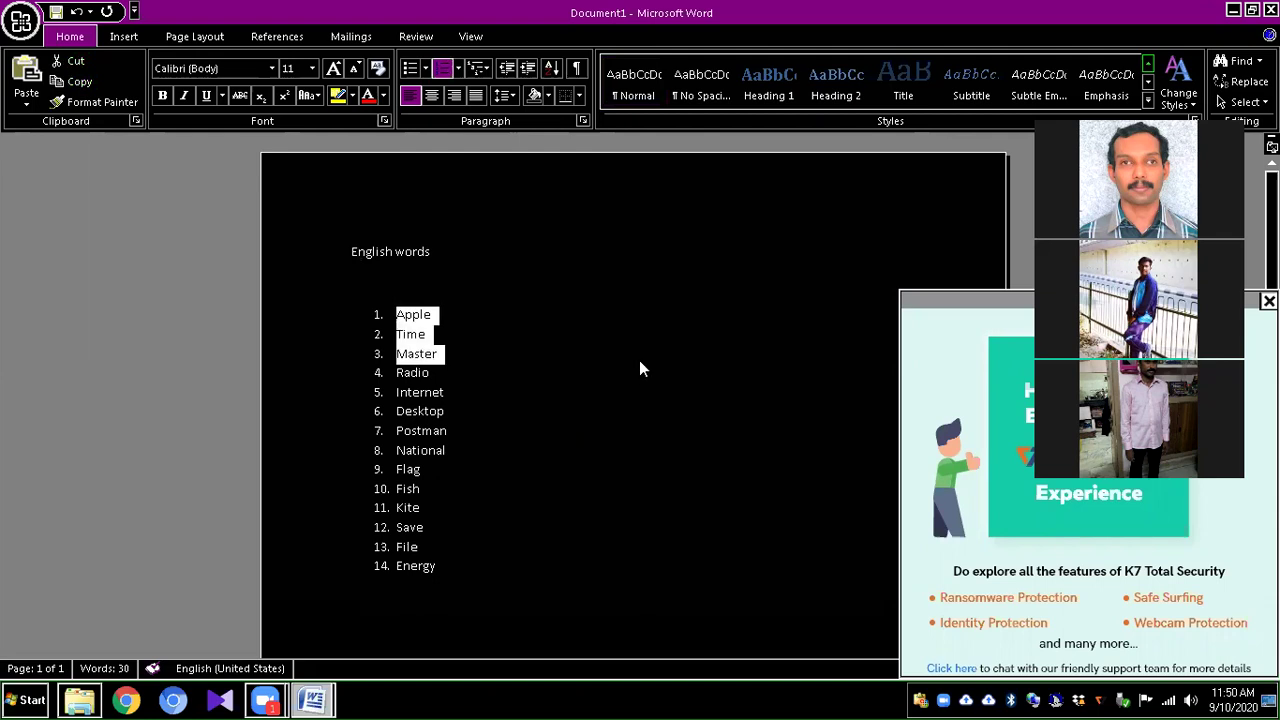
{"action": "key", "text": "ctrl+shift+End"}
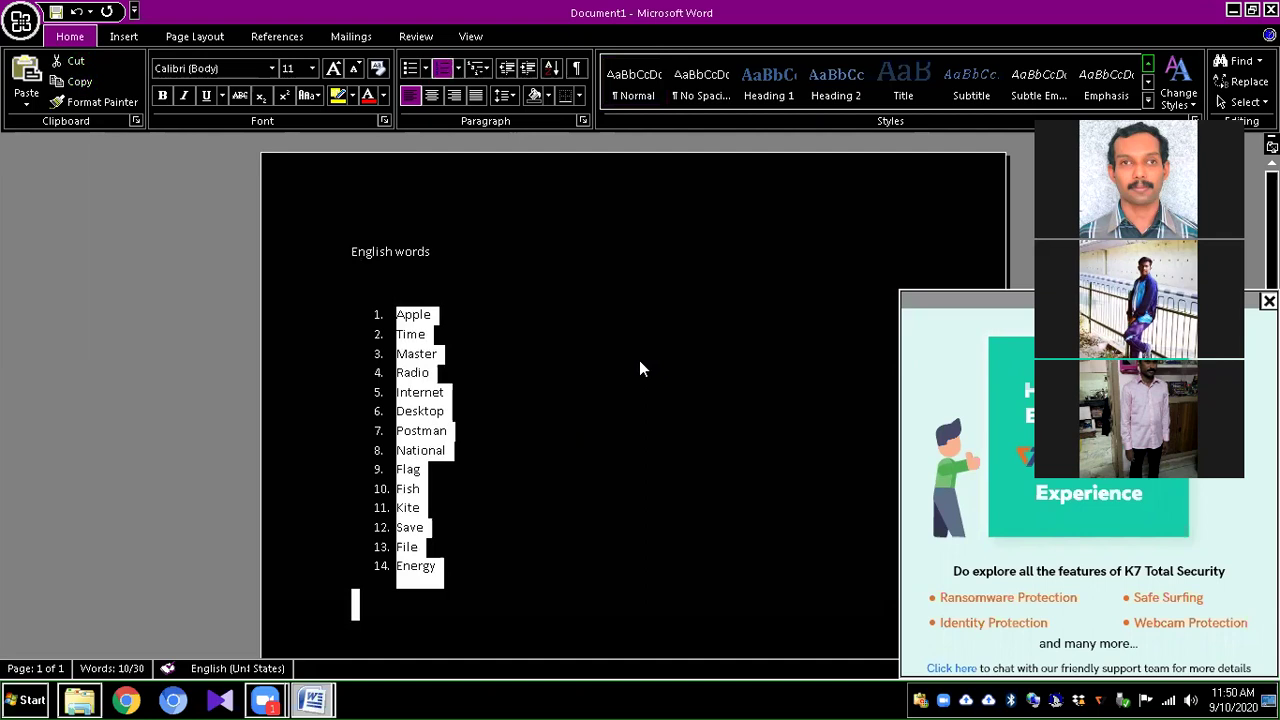
{"action": "key", "text": "shift+Tab"}
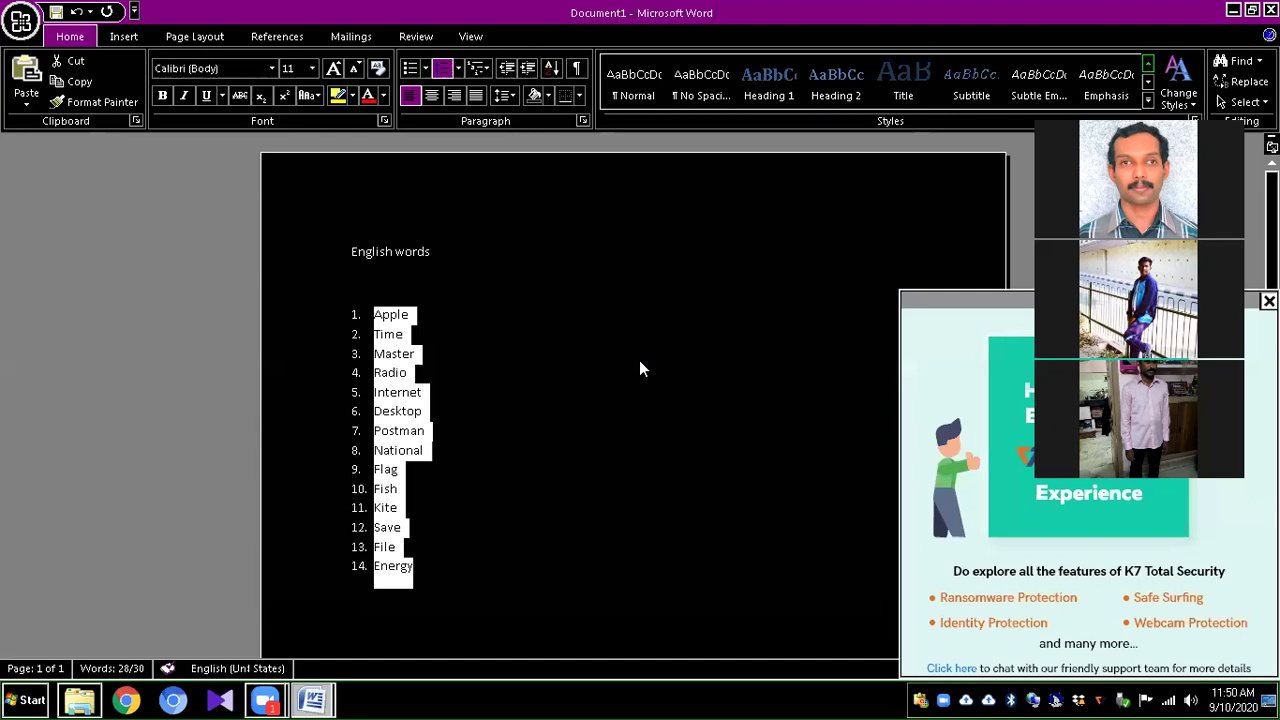
{"action": "key", "text": "ctrl+Home"}
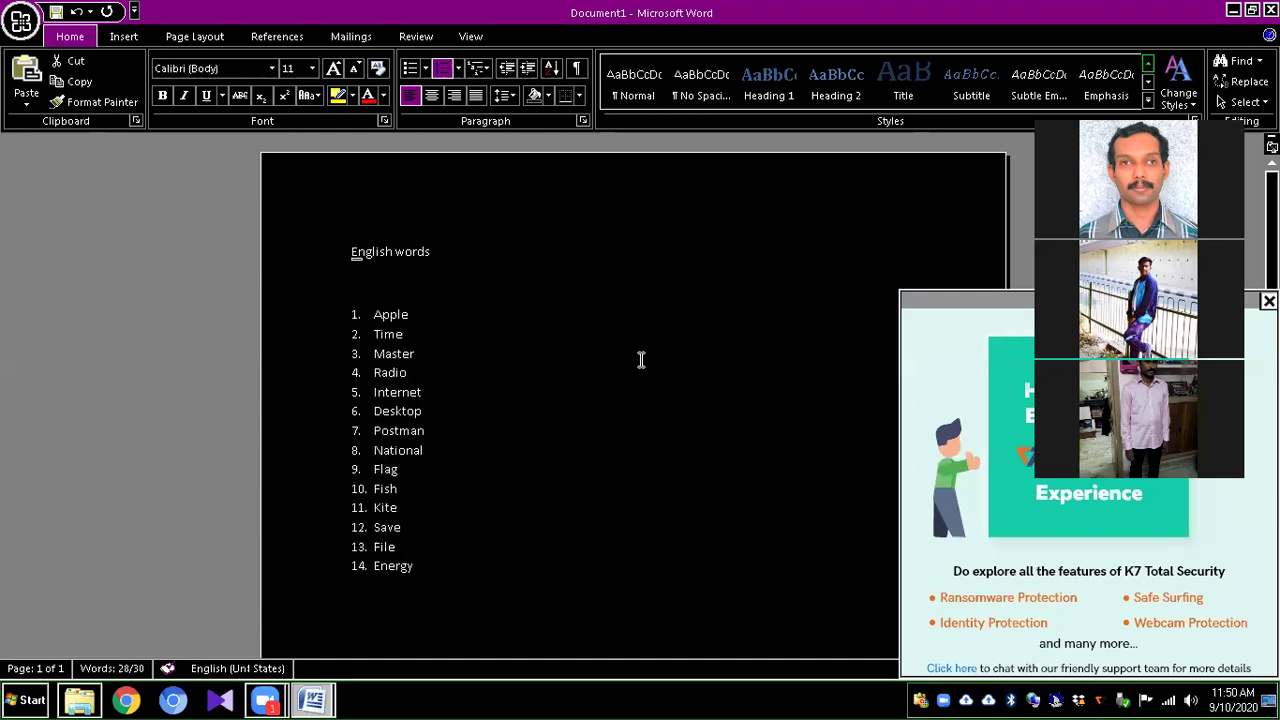
- Move the caret down the numbered list toward the National item
{"action": "key", "text": "Down"}
{"action": "key", "text": "Down"}
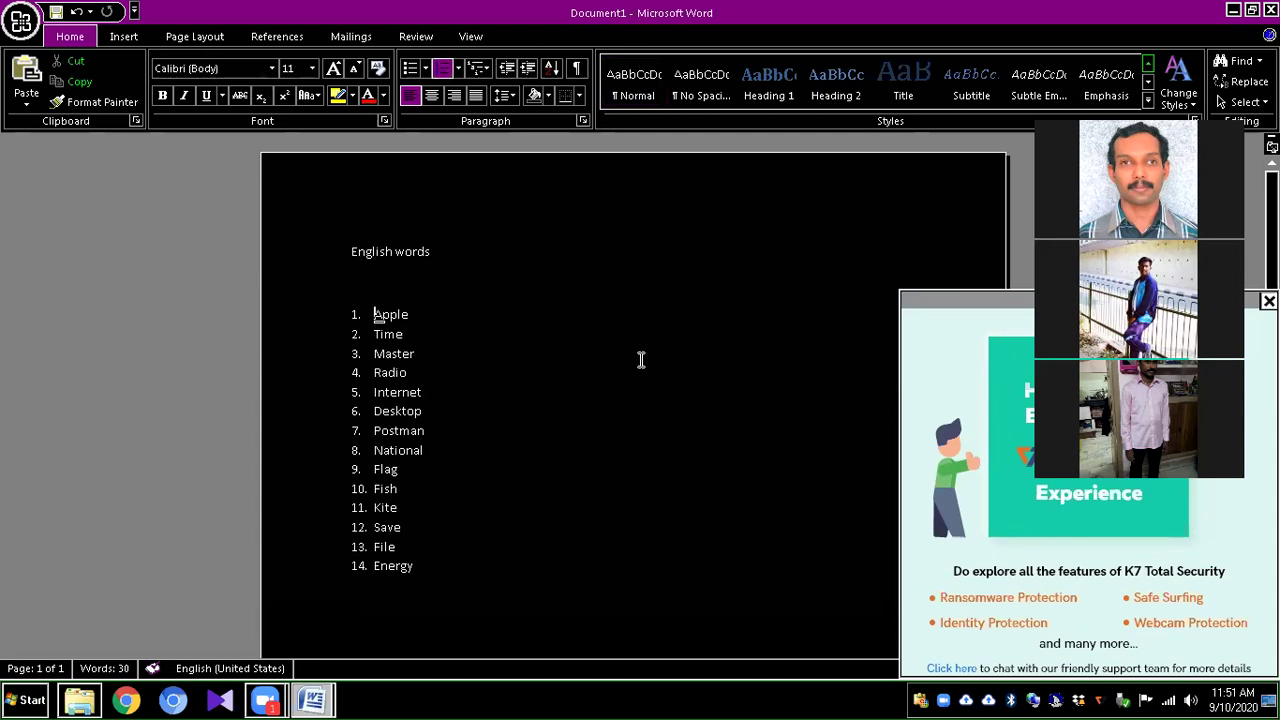
{"action": "key", "text": "Down"}
{"action": "key", "text": "Down"}
{"action": "key", "text": "Down"}
{"action": "key", "text": "Down"}
{"action": "key", "text": "Down"}
{"action": "key", "text": "Down"}
{"action": "key", "text": "Down"}
- Restart numbering at 1 from National, so National through Energy run 1 to 7
{"action": "key", "text": "shift+F10"}
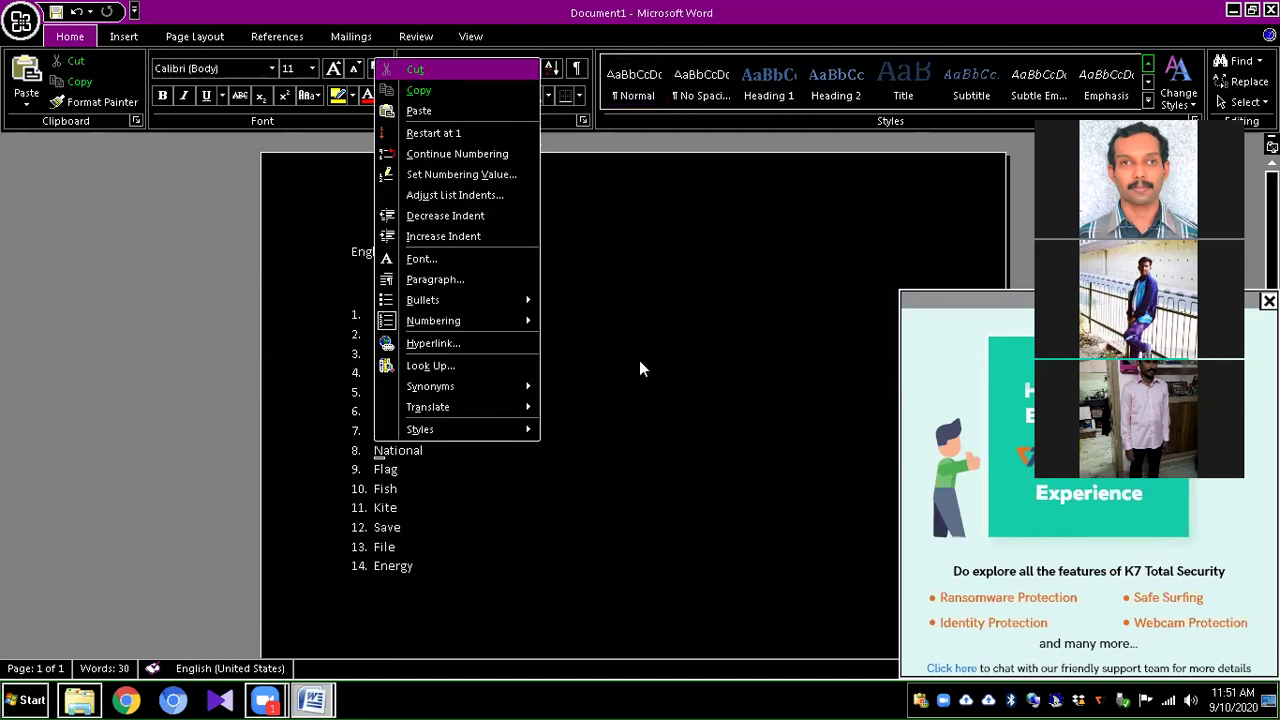
{"action": "key", "text": "Down"}
{"action": "key", "text": "Down"}
{"action": "key", "text": "Down"}
{"action": "key", "text": "Up"}
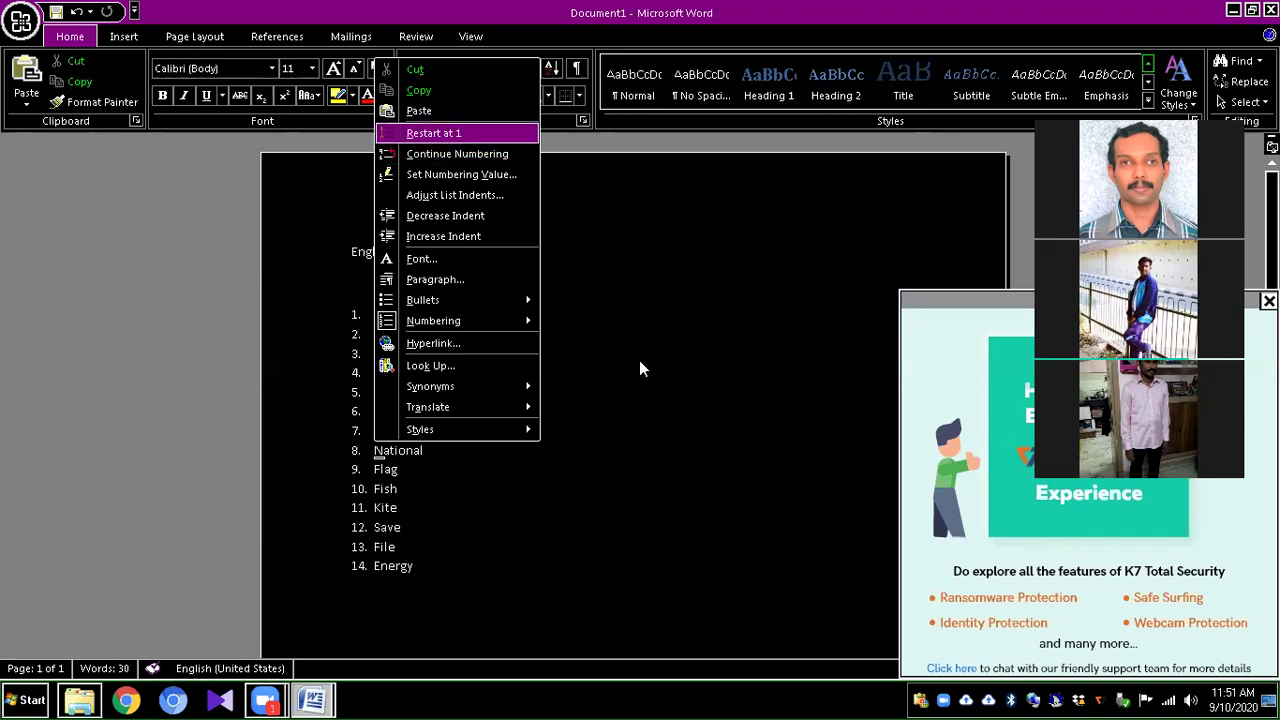
{"action": "key", "text": "Return"}
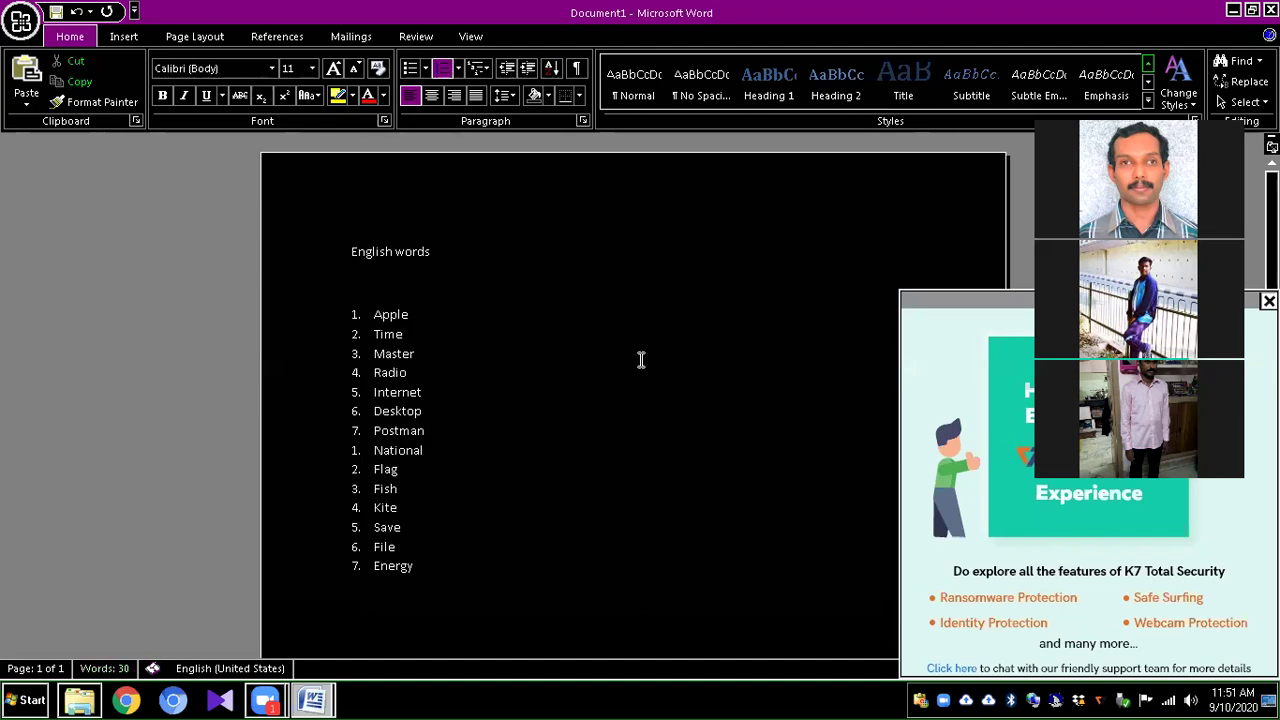
{"action": "key", "text": "Up"}
{"action": "key", "text": "Down"}
{"action": "key", "text": "Down"}
{"action": "key", "text": "Down"}
{"action": "key", "text": "Down"}
{"action": "key", "text": "Down"}
{"action": "key", "text": "Down"}
{"action": "key", "text": "Down"}
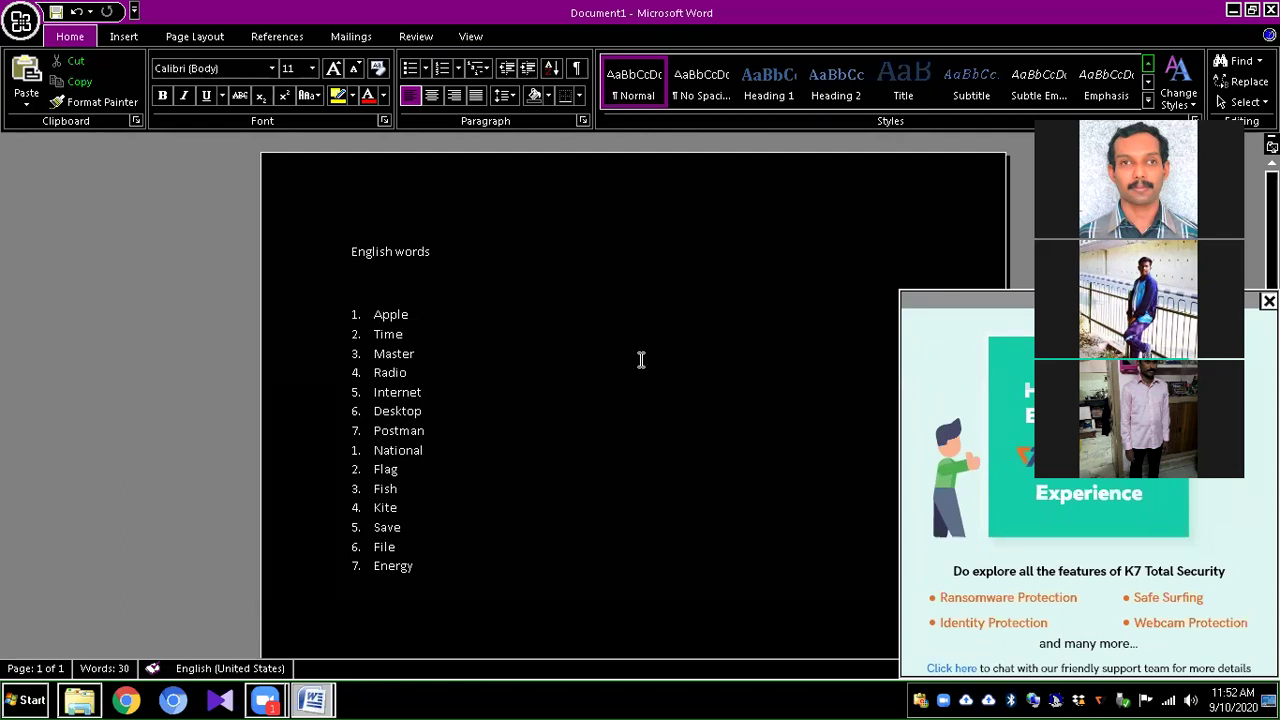
- Remove the numbering from the whole document, returning the text to Normal style
{"action": "key", "text": "ctrl+a"}
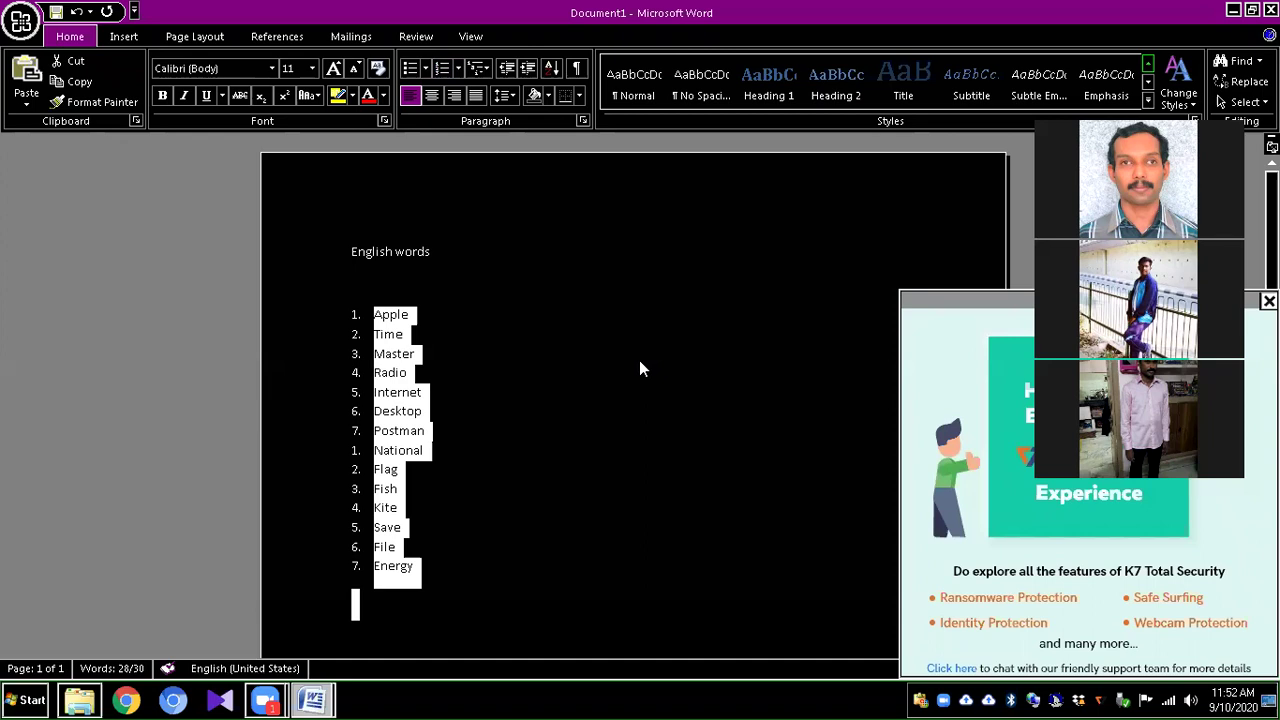
{"action": "key", "text": "ctrl+shift+n"}
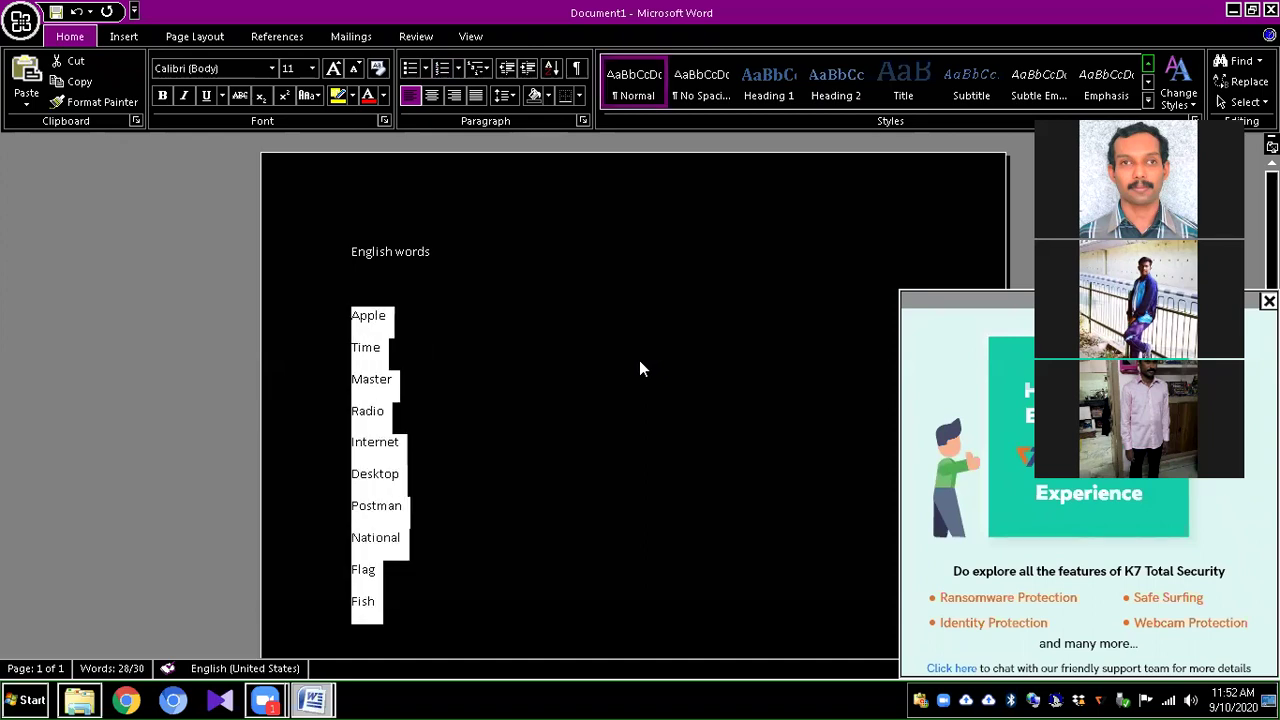
{"action": "key", "text": "ctrl+Home"}
- Select the word lines from Apple down to Energy
{"action": "key", "text": "Down"}
{"action": "key", "text": "Down"}
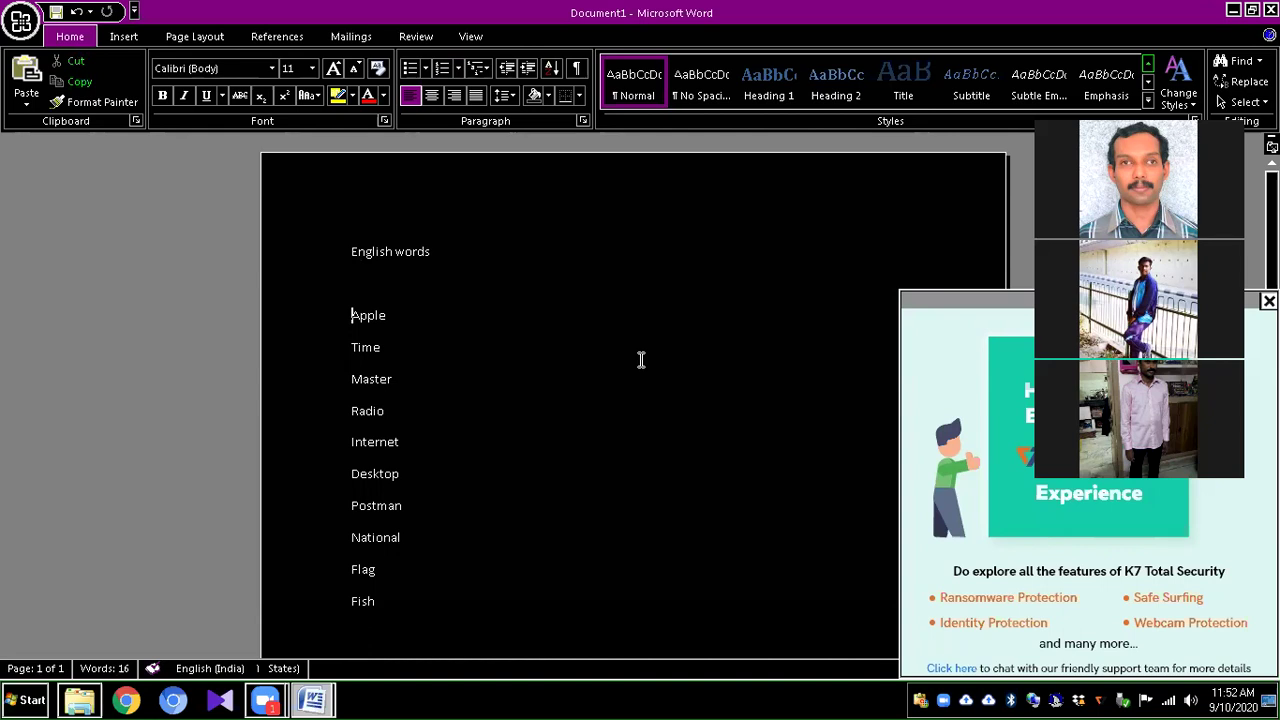
{"action": "key", "text": "shift+Down"}
{"action": "key", "text": "shift+Down"}
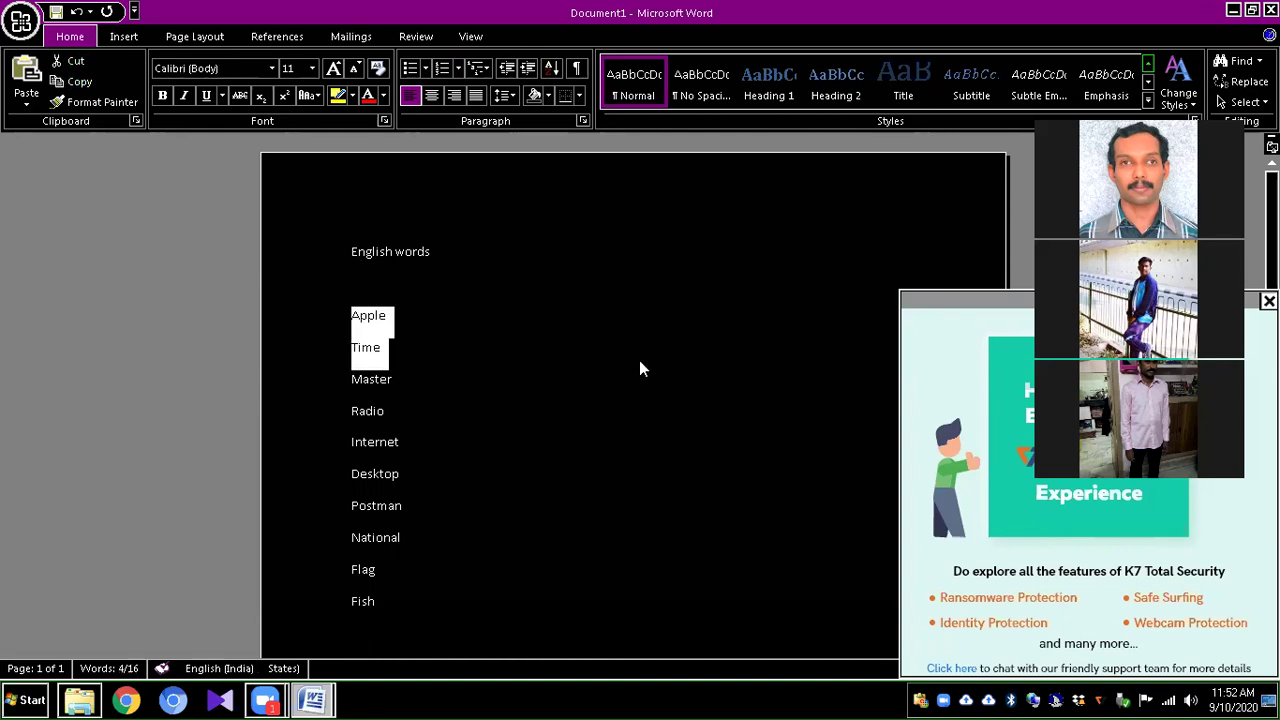
{"action": "key", "text": "shift+Down"}
{"action": "key", "text": "shift+Down"}
{"action": "key", "text": "shift+Down"}
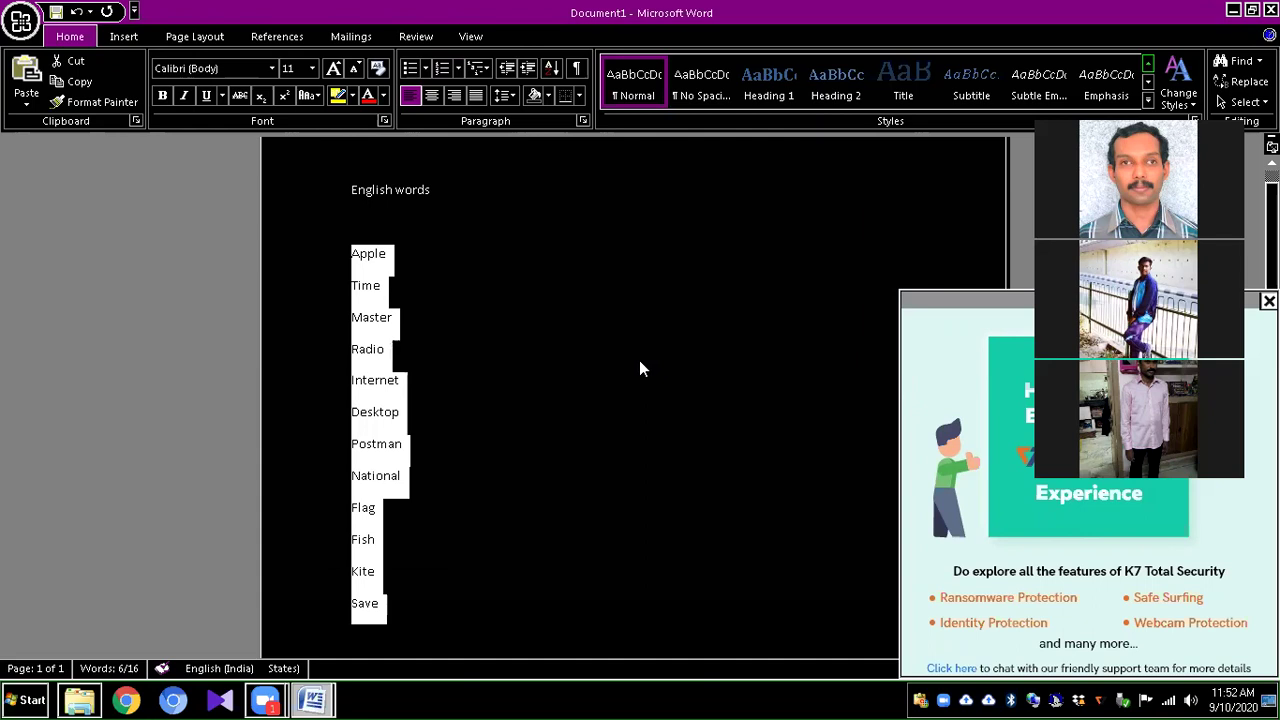
{"action": "key", "text": "shift+Down"}
{"action": "key", "text": "shift+Down"}
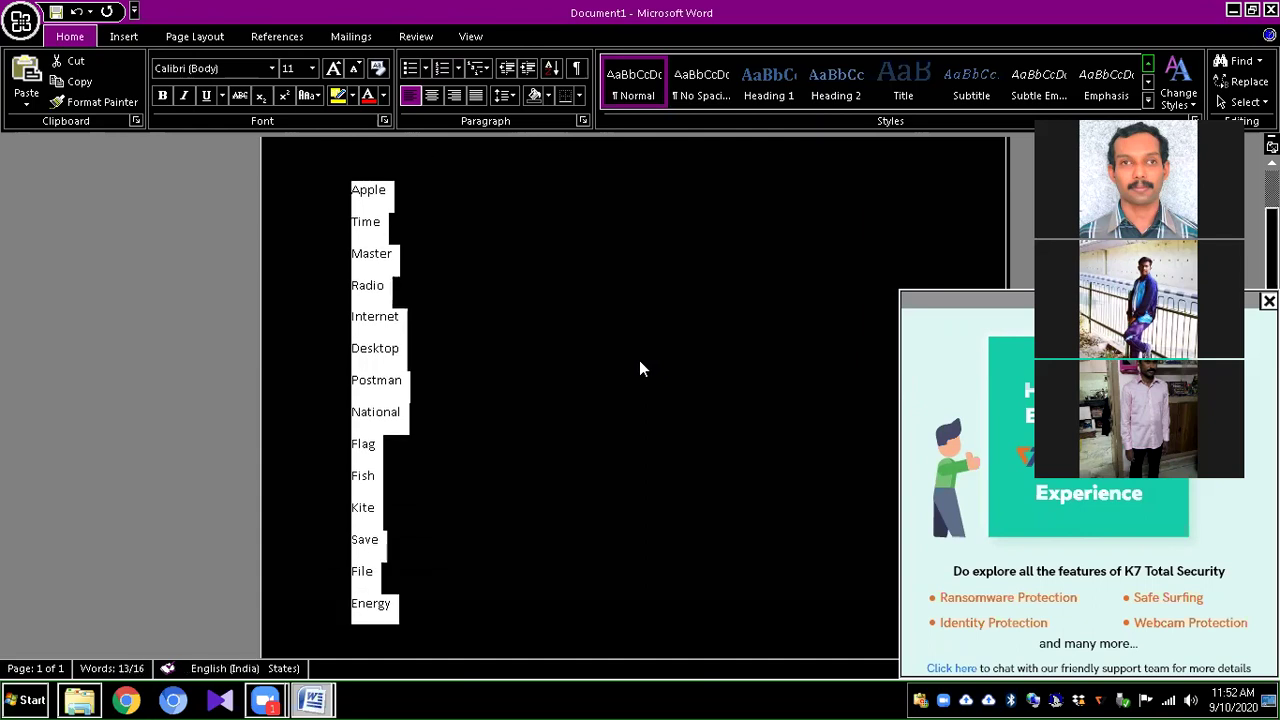
{"action": "key", "text": "shift+Up"}
{"action": "key", "text": "shift+Down"}
- Preview the Bullet Library styles and apply the four-diamond bullet to Apple through Energy
{"action": "key", "text": "shift+F10"}
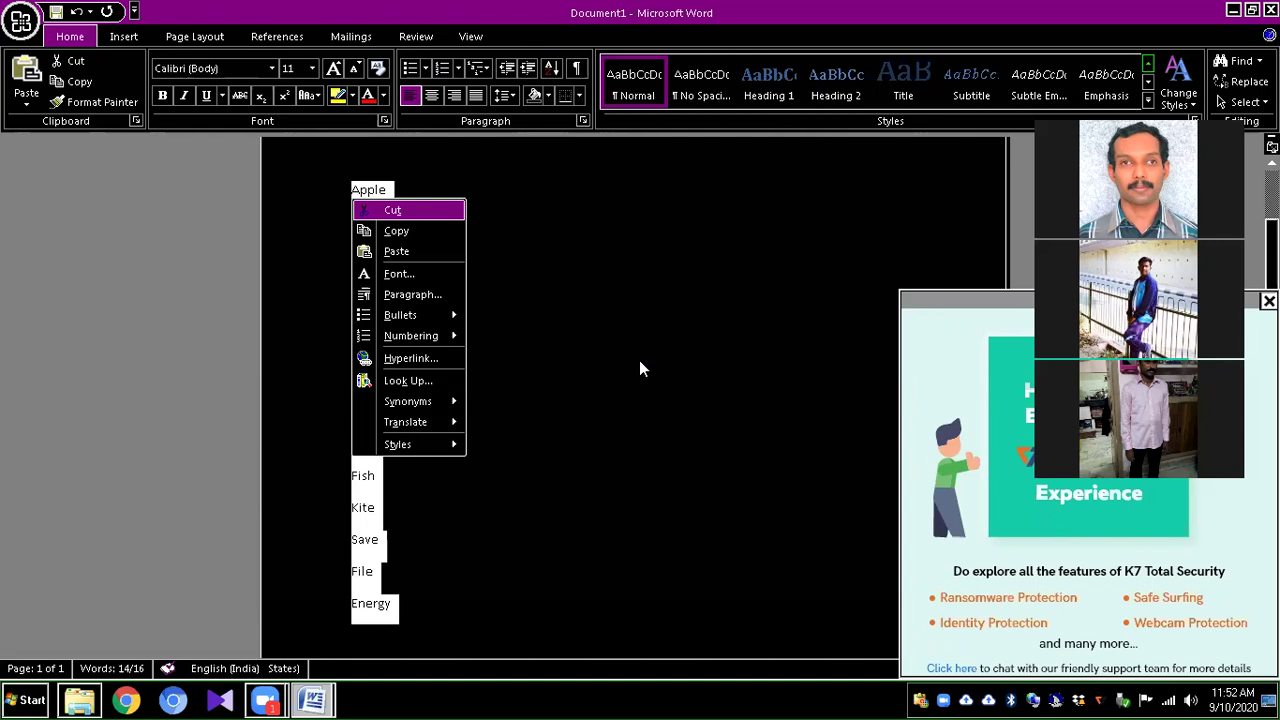
{"action": "key", "text": "Down"}
{"action": "key", "text": "Down"}
{"action": "key", "text": "Down"}
{"action": "key", "text": "Down"}
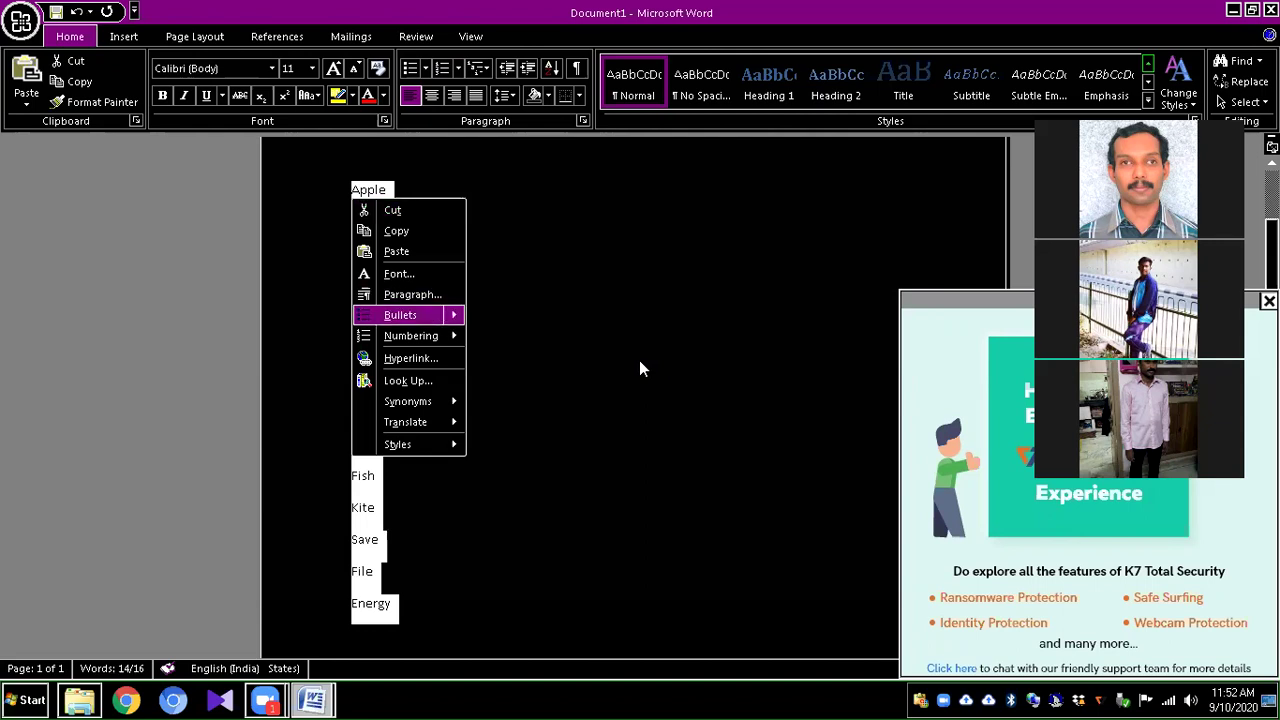
{"action": "key", "text": "Right"}
{"action": "key", "text": "Right"}
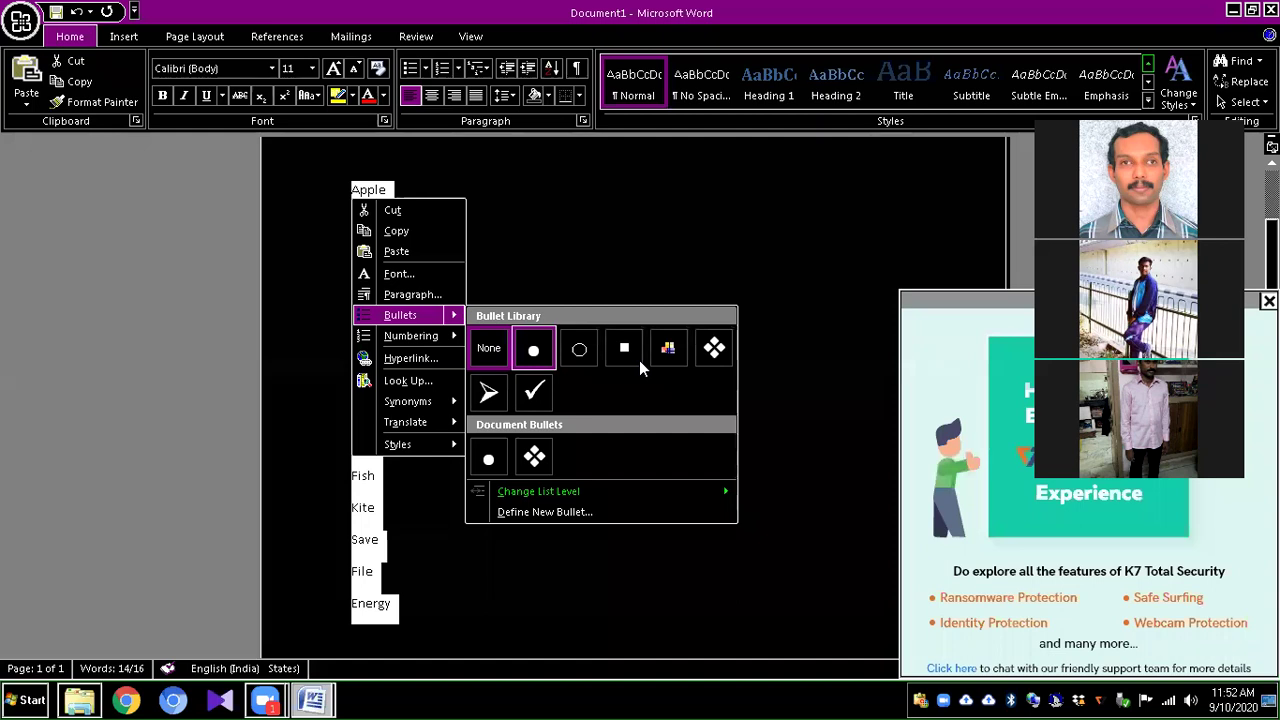
{"action": "key", "text": "Right"}
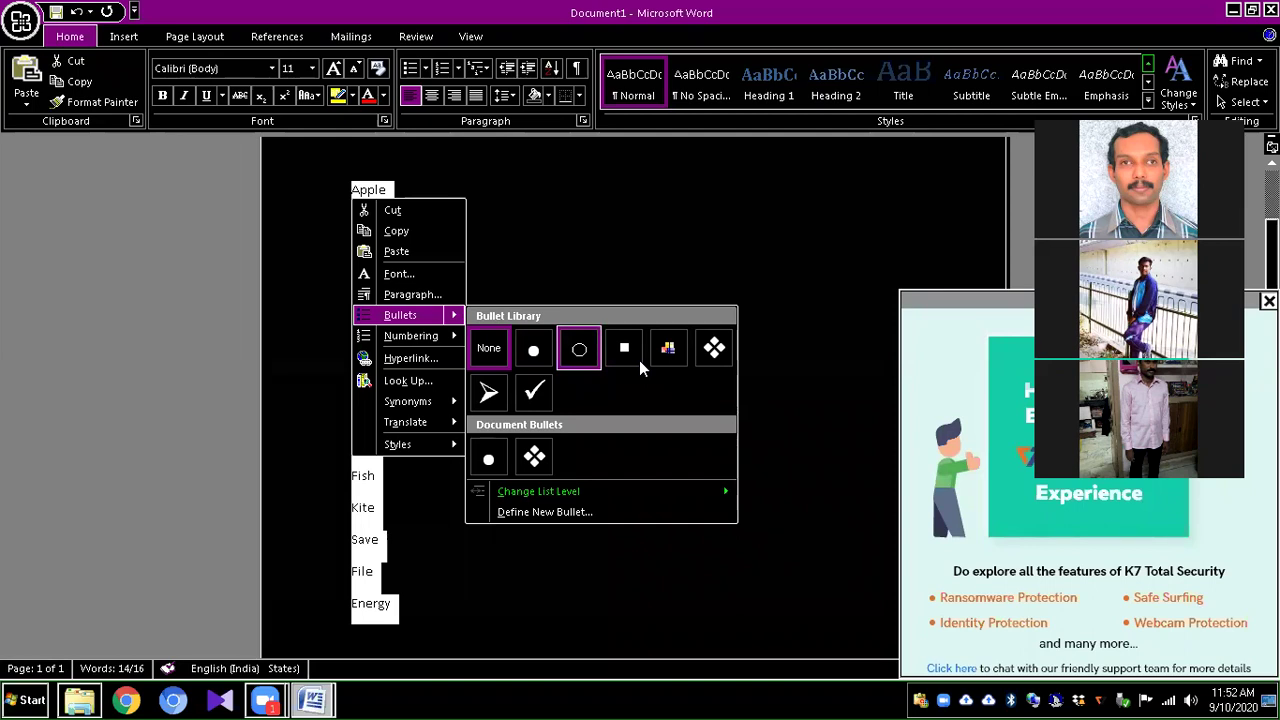
{"action": "key", "text": "Right"}
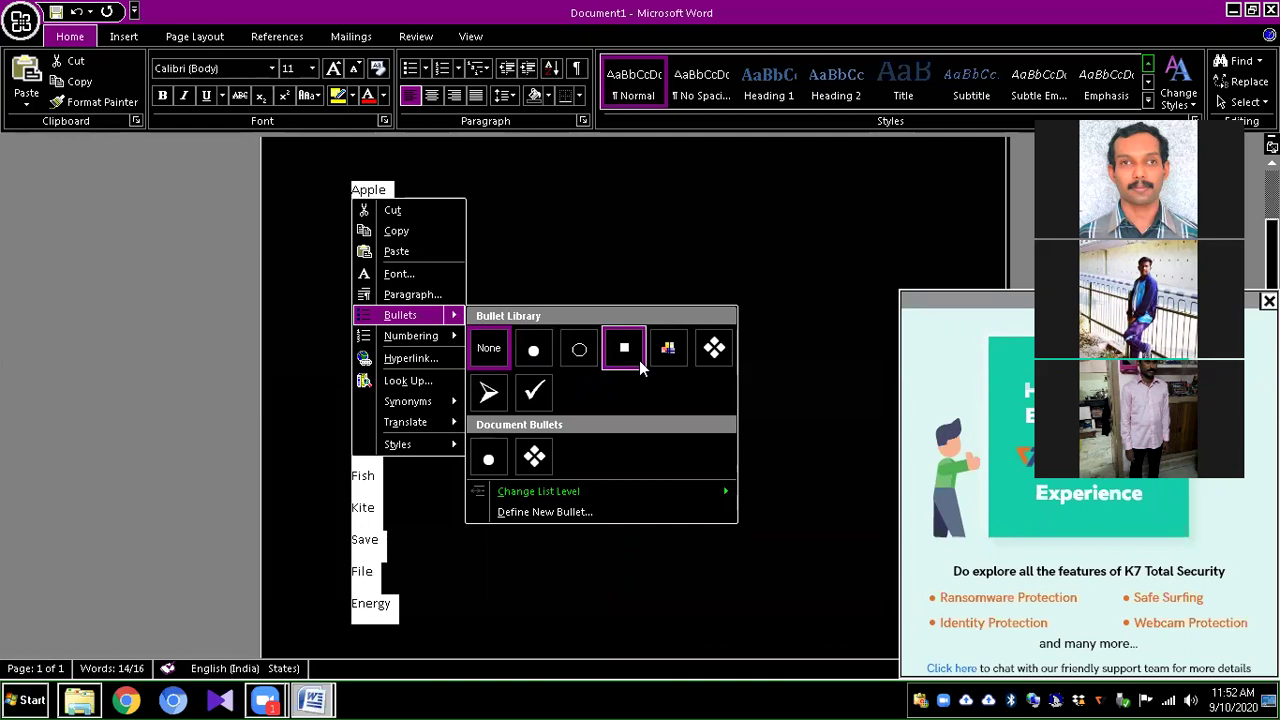
{"action": "key", "text": "Right"}
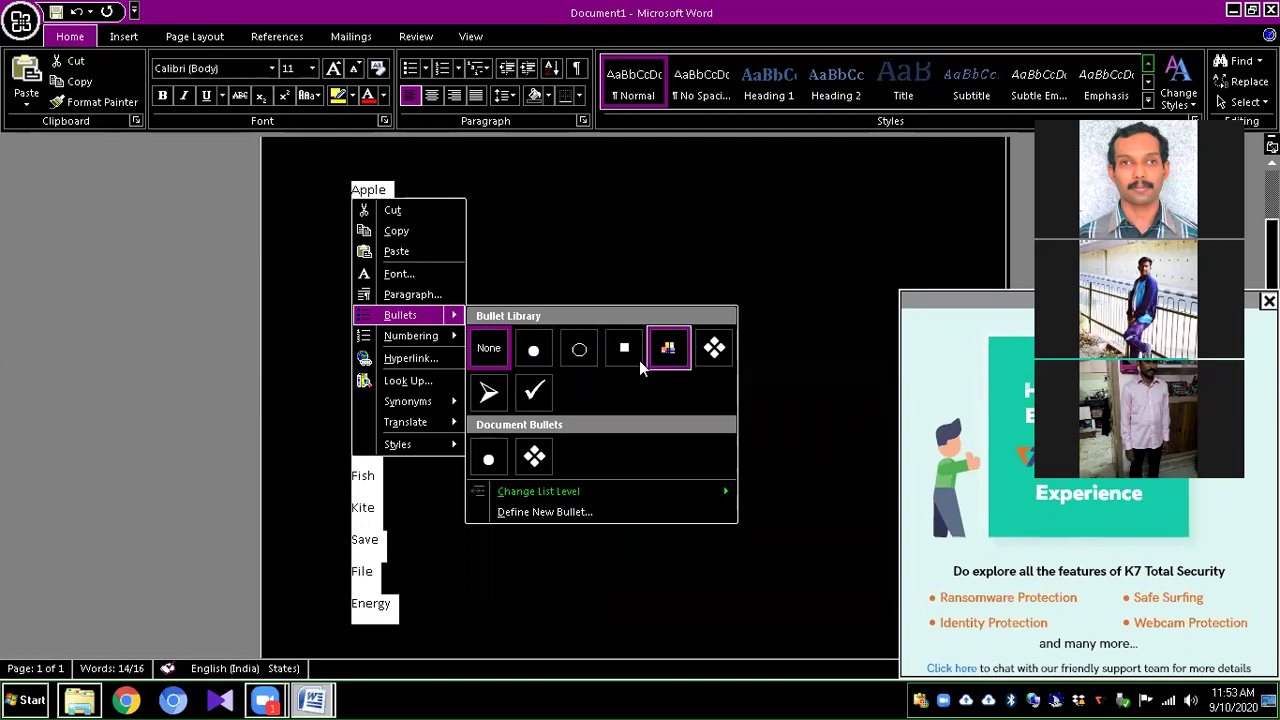
{"action": "key", "text": "Right"}
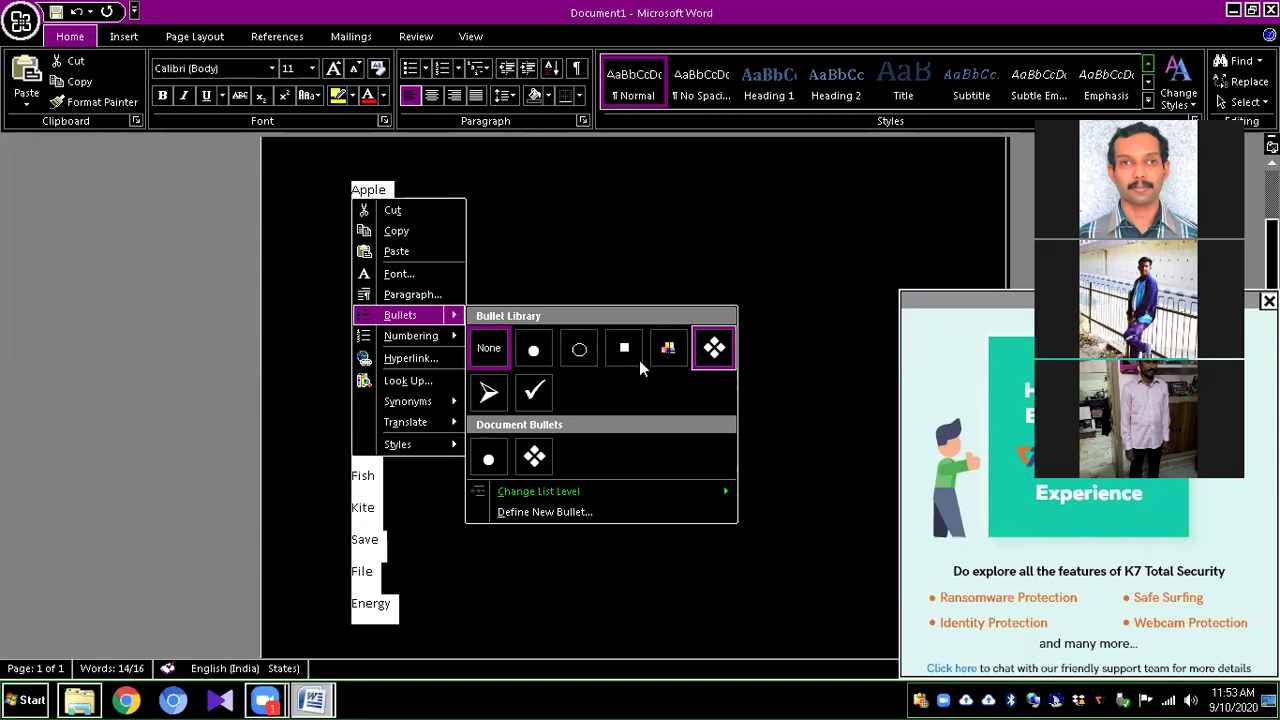
{"action": "key", "text": "Right"}
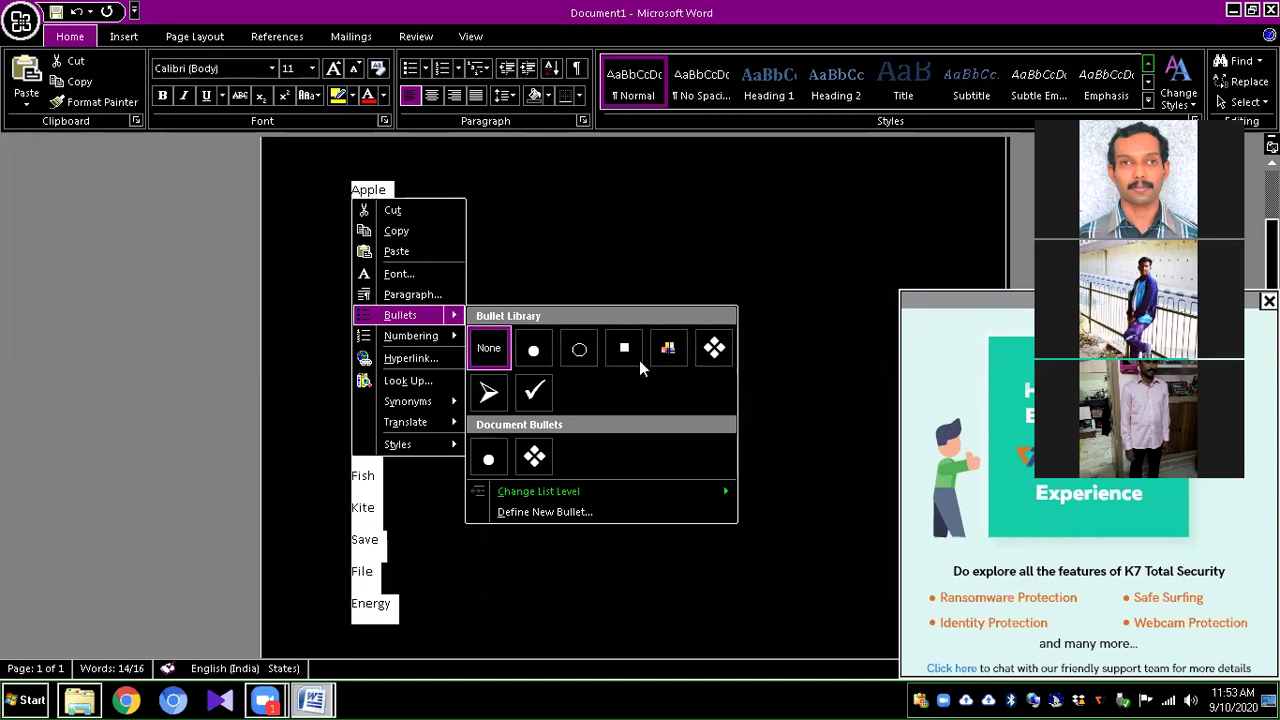
{"action": "key", "text": "Escape"}
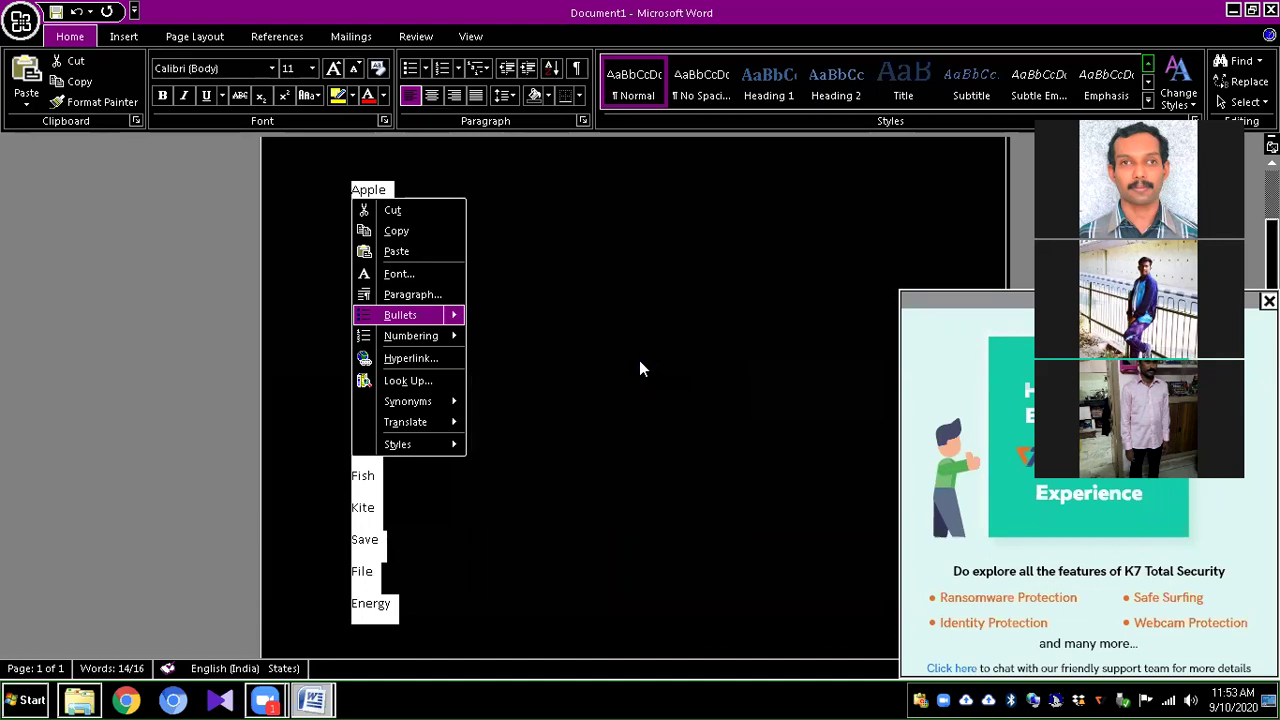
{"action": "key", "text": "Right"}
{"action": "key", "text": "Right"}
{"action": "key", "text": "Down"}
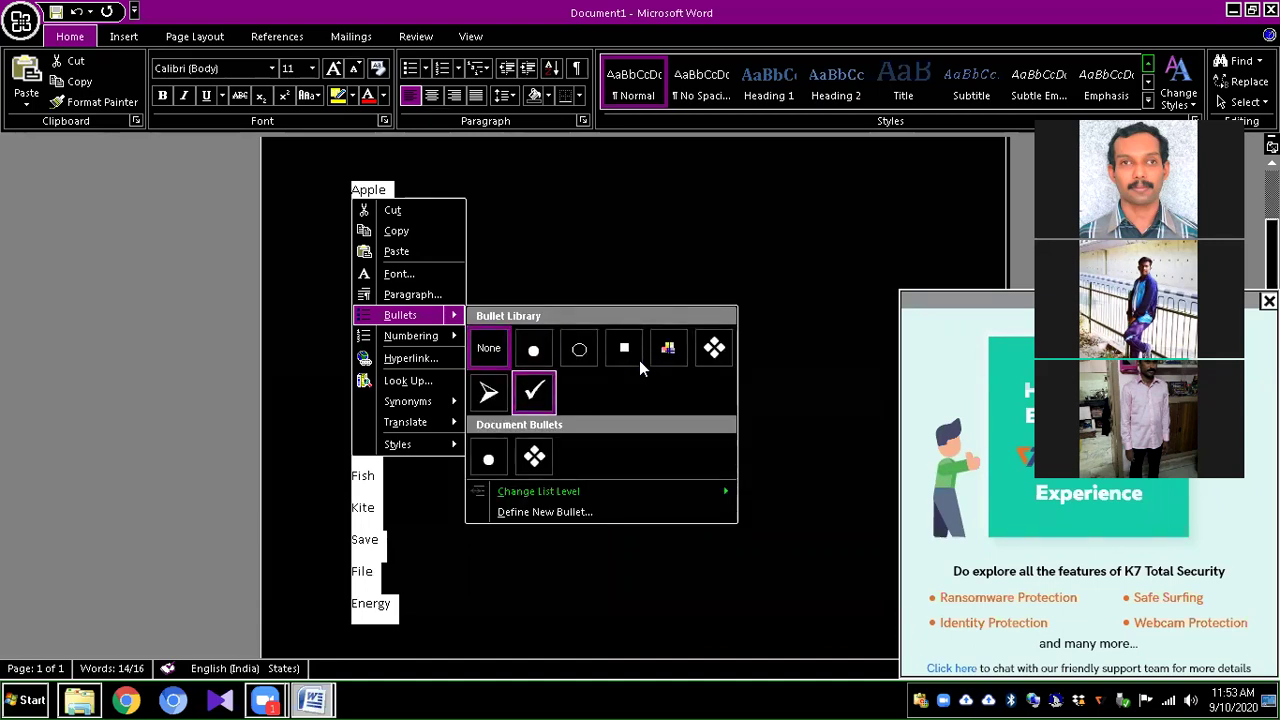
{"action": "key", "text": "Up"}
{"action": "key", "text": "Right"}
{"action": "key", "text": "Right"}
{"action": "key", "text": "Right"}
{"action": "key", "text": "Right"}
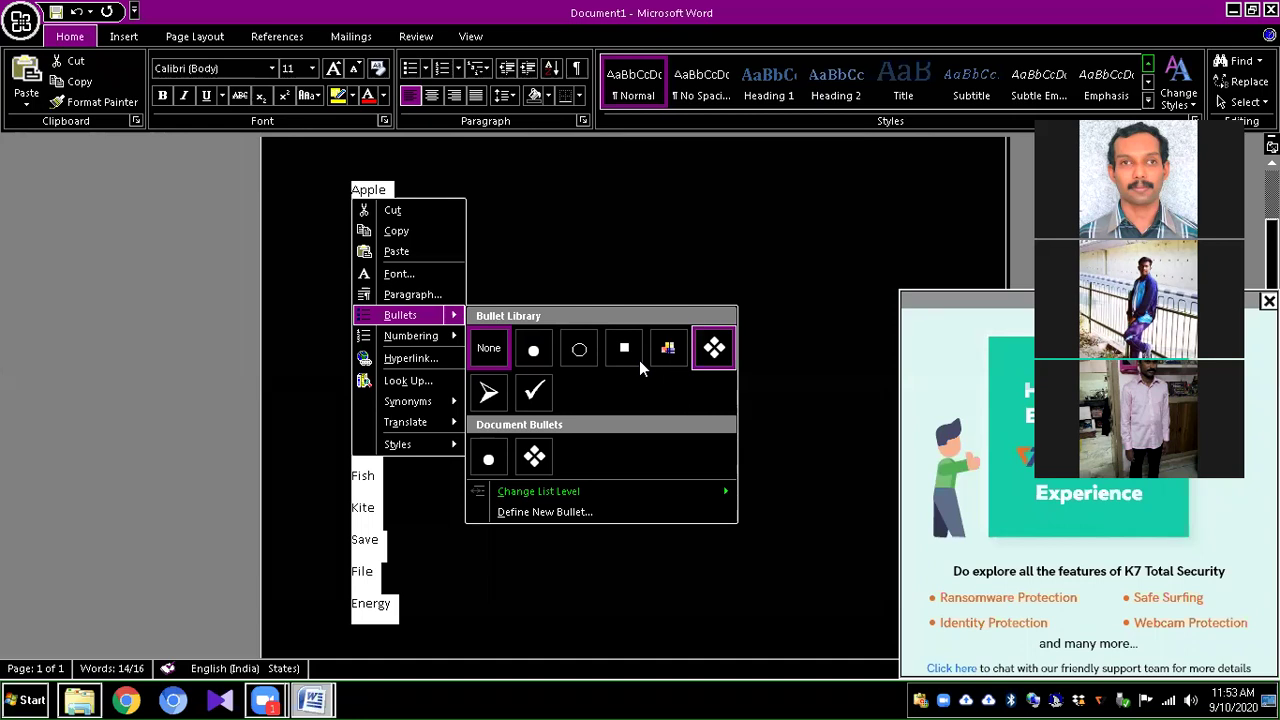
{"action": "key", "text": "Return"}
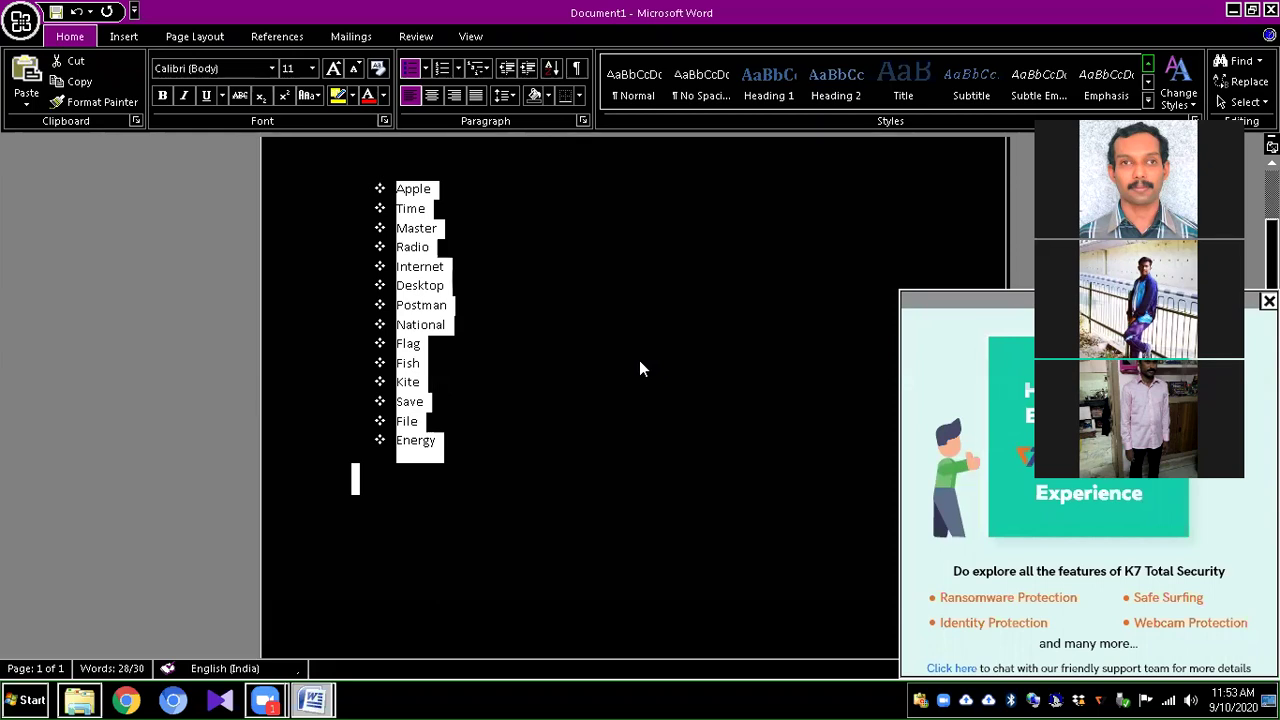
- Outdent the bulleted word list so its diamond bullets align with the English words heading
{"action": "key", "text": "ctrl+shift+m"}
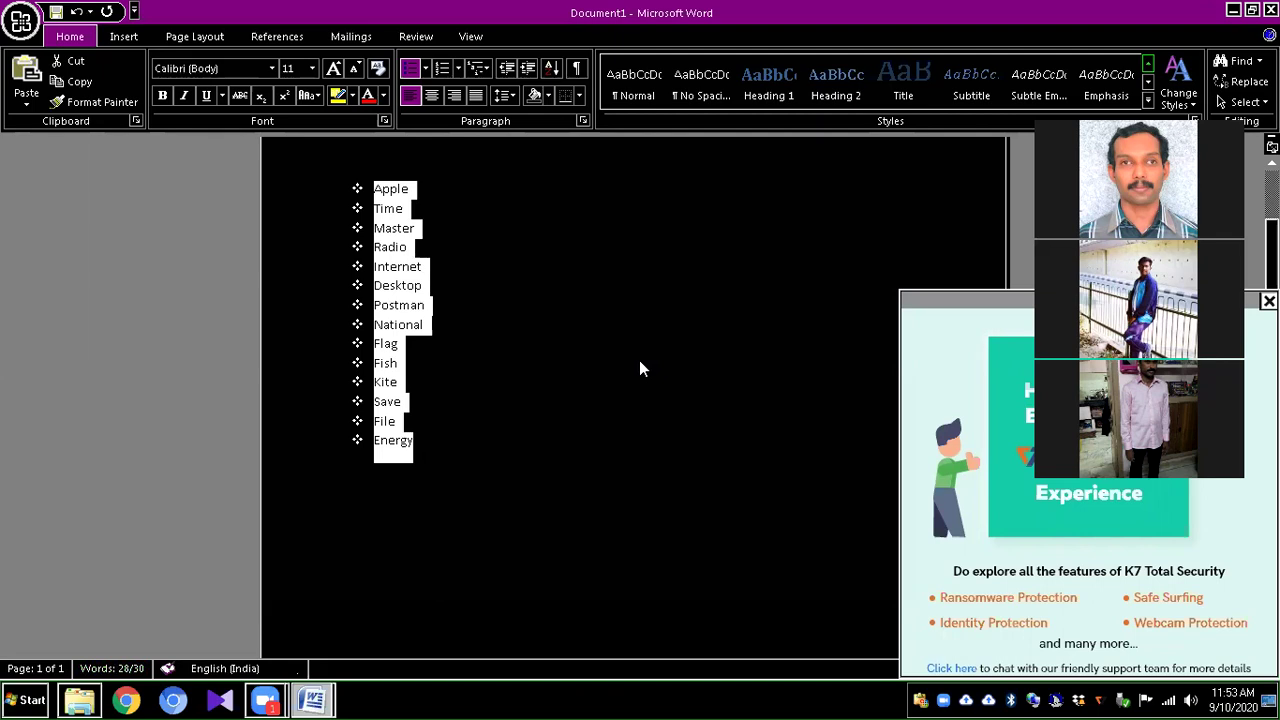
{"action": "key", "text": "Up"}
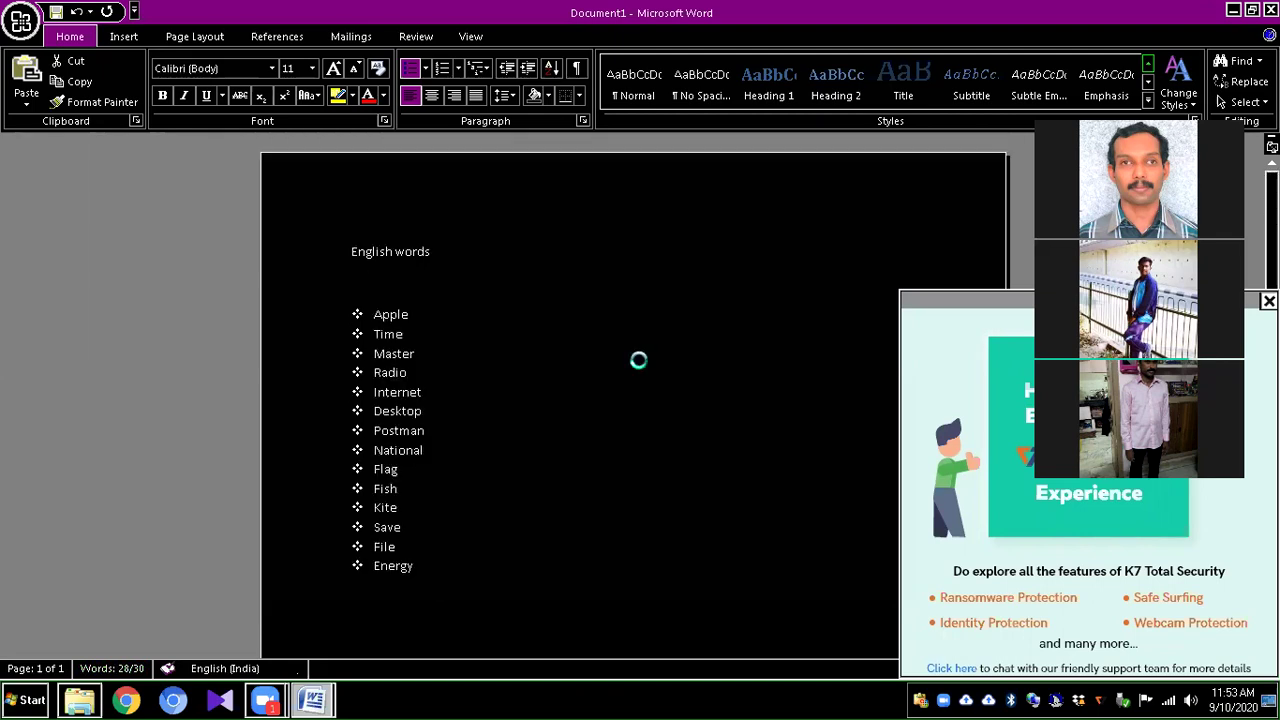
{"action": "key", "text": "Down"}
{"action": "key", "text": "Down"}
{"action": "key", "text": "Down"}
{"action": "key", "text": "Down"}
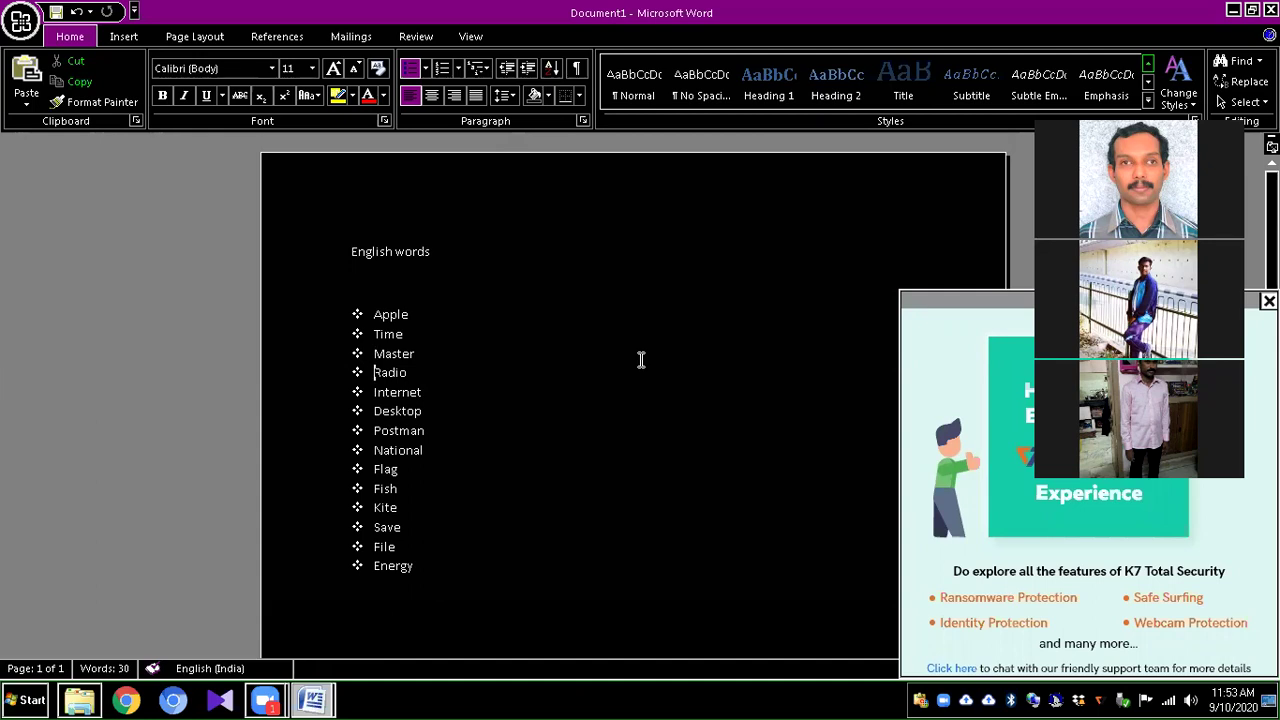
{"action": "key", "text": "Down"}
- Close Document1 without saving and open Collection of stories.docx from the practice folder
{"action": "key", "text": "alt+F4"}
{"action": "key", "text": "Tab"}
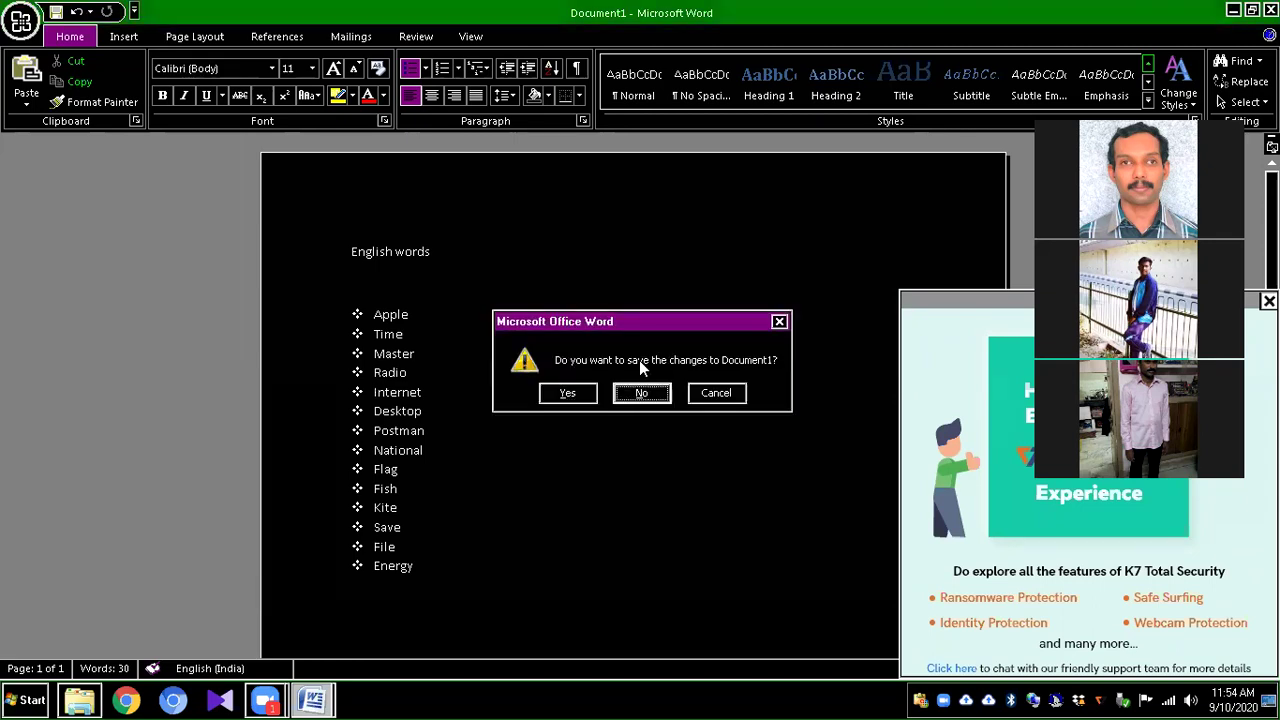
{"action": "key", "text": "Return"}
{"action": "key", "text": "alt+Tab"}
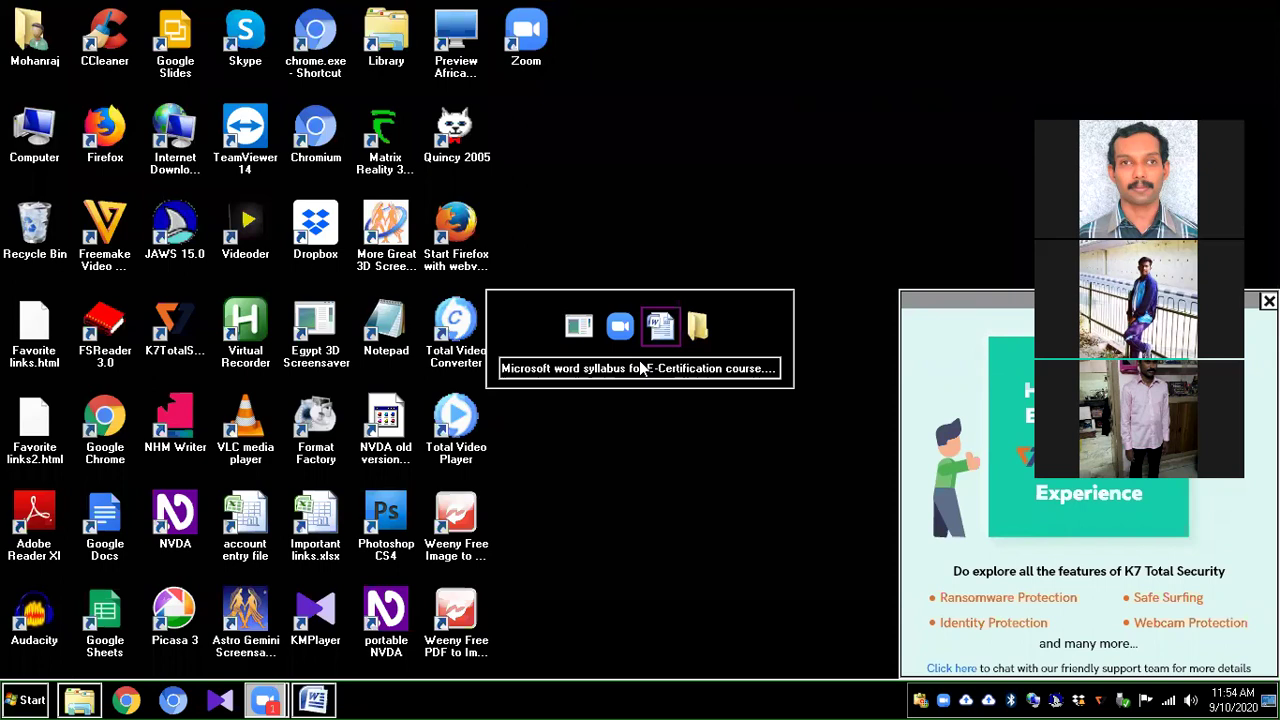
{"action": "key", "text": "alt+Tab"}
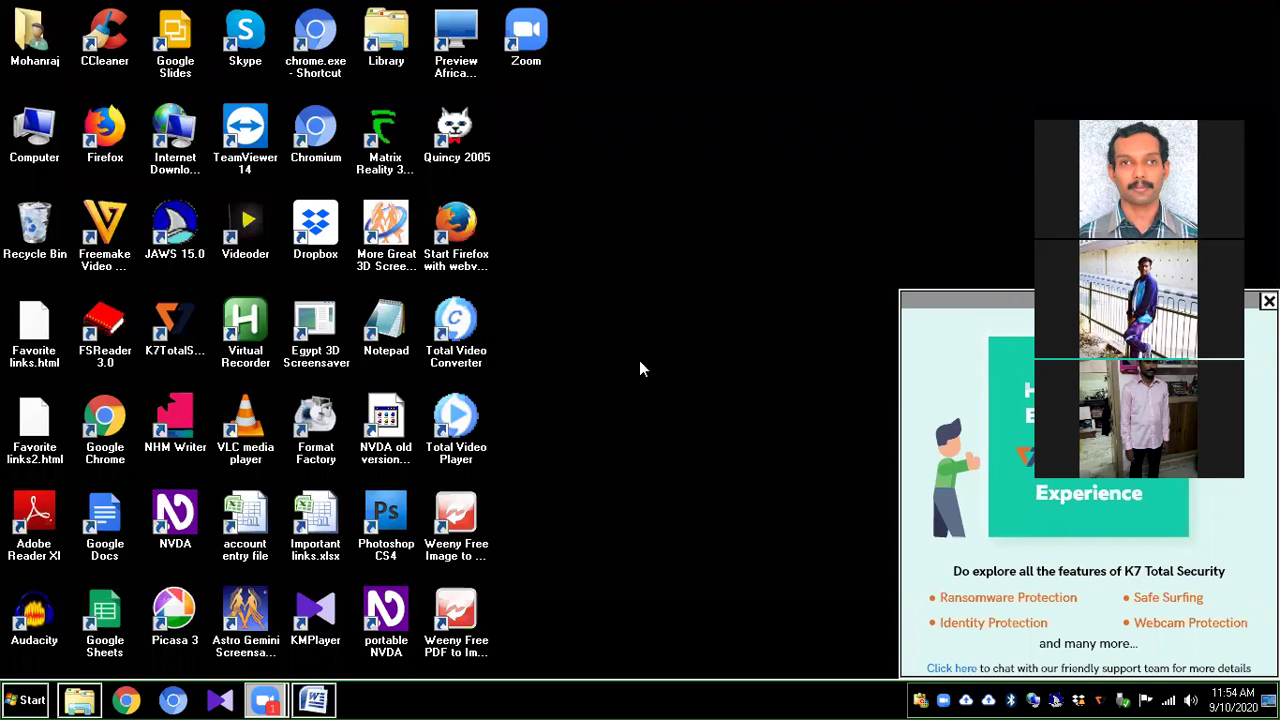
{"action": "key", "text": "Return"}
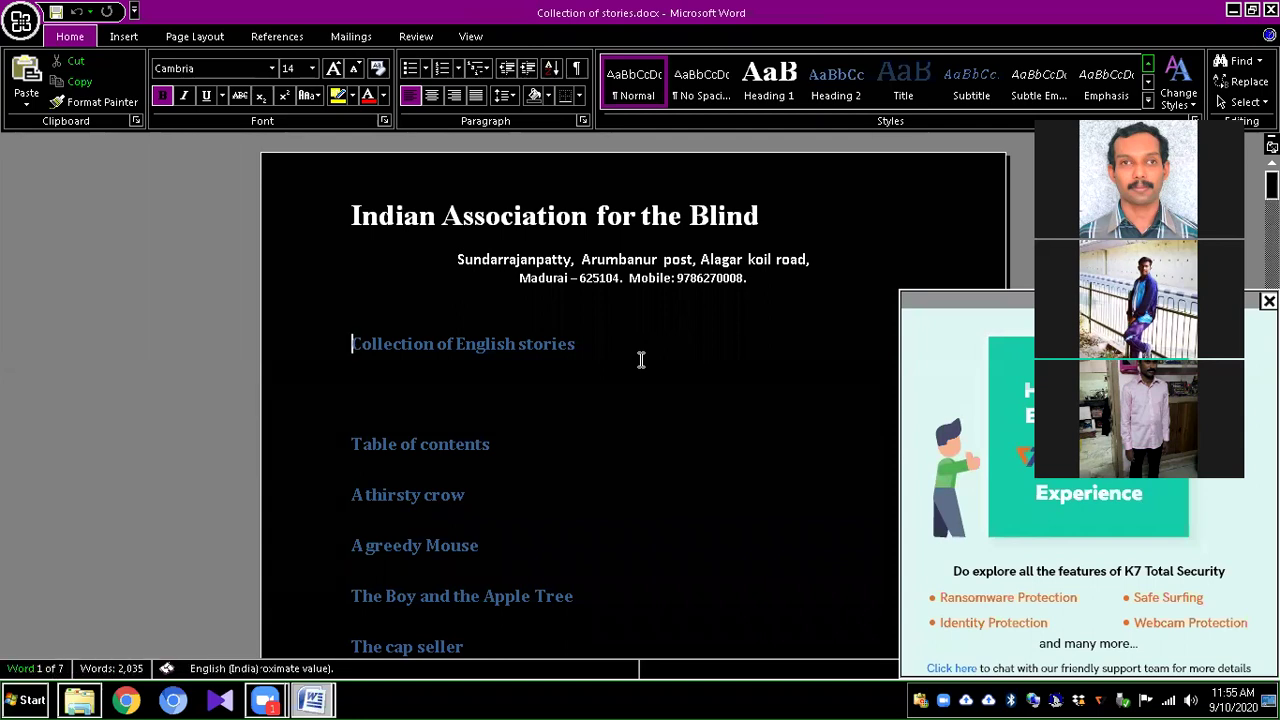
- Select the lines from Collection of English stories through The cap seller
{"action": "key", "text": "Down"}
{"action": "key", "text": "Up"}
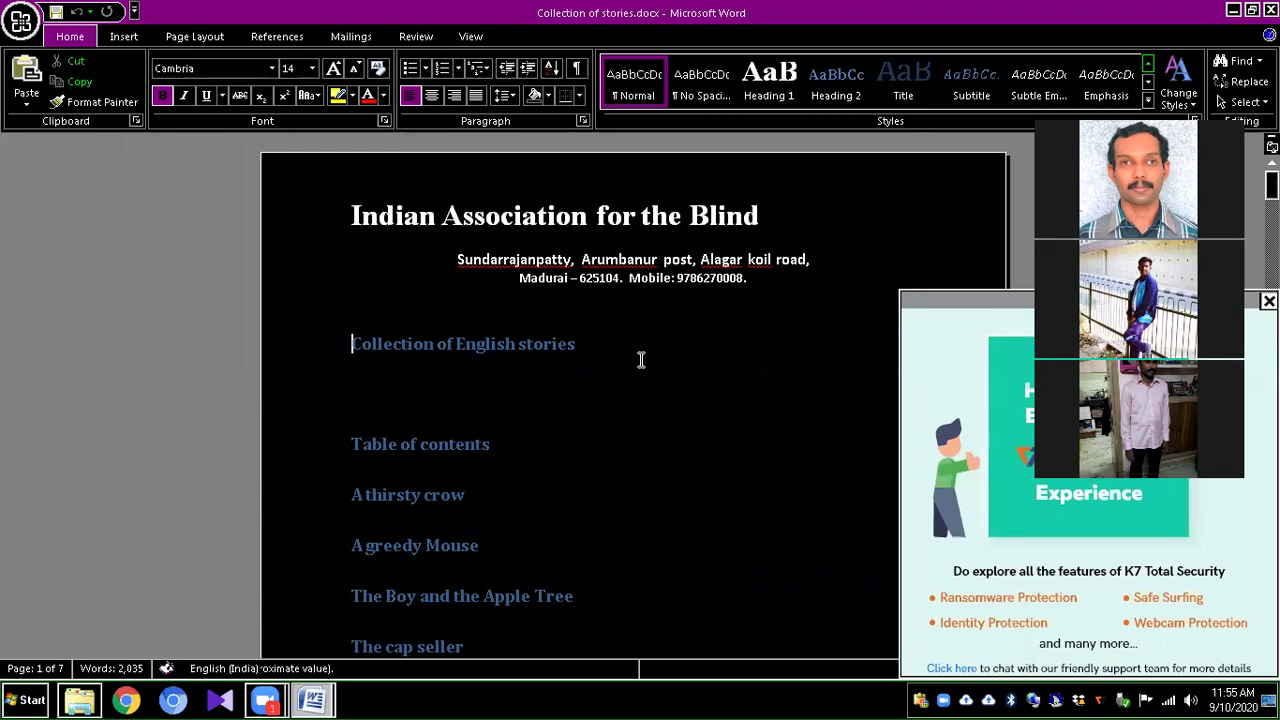
{"action": "key", "text": "shift+Down"}
{"action": "key", "text": "shift+Down"}
{"action": "key", "text": "shift+Down"}
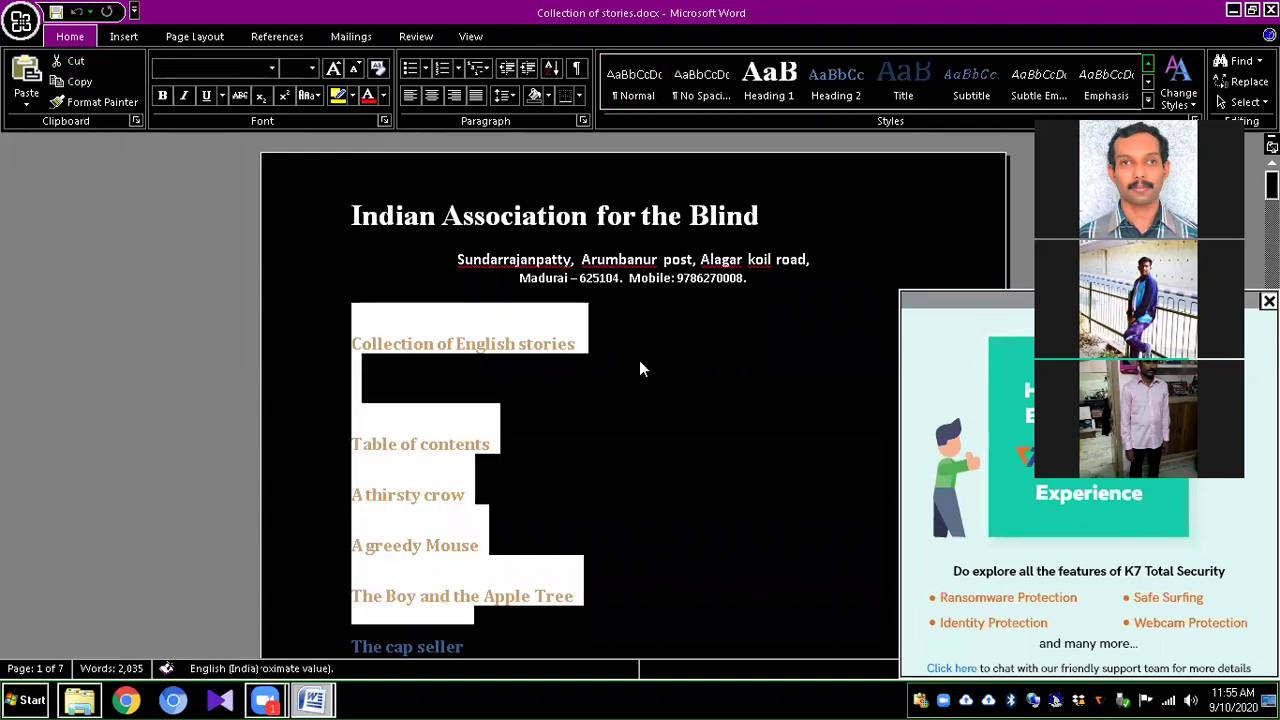
{"action": "key", "text": "shift+Down"}
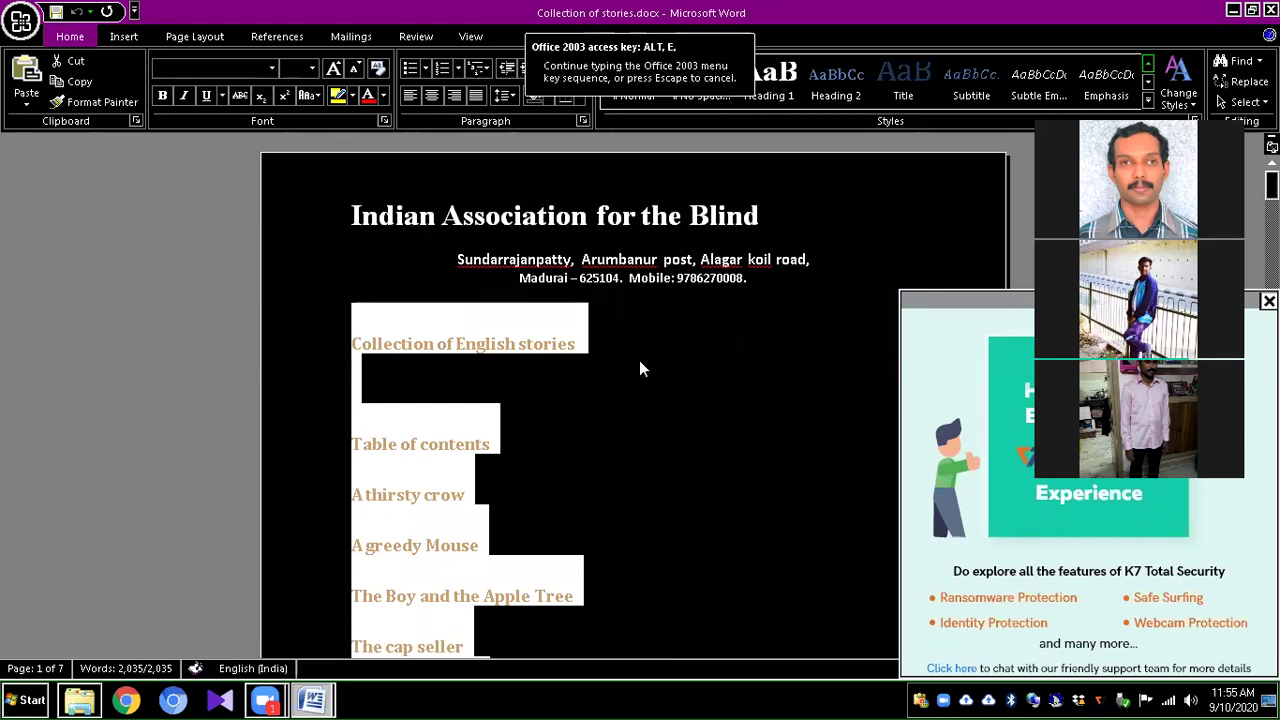
- Reset the title and table-of-contents lines to Normal style, then go to the document's end
{"action": "key", "text": "ctrl+shift+n"}
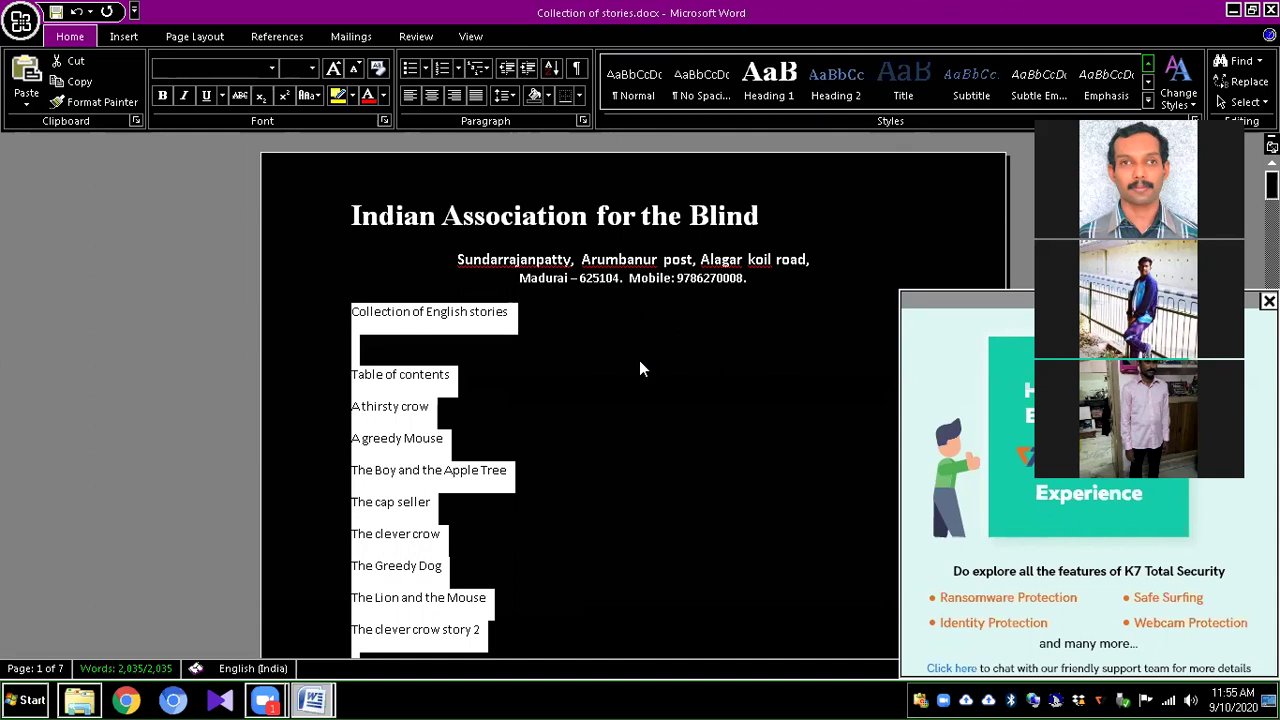
{"action": "key", "text": "Left"}
{"action": "key", "text": "Up"}
{"action": "key", "text": "Up"}
{"action": "key", "text": "Up"}
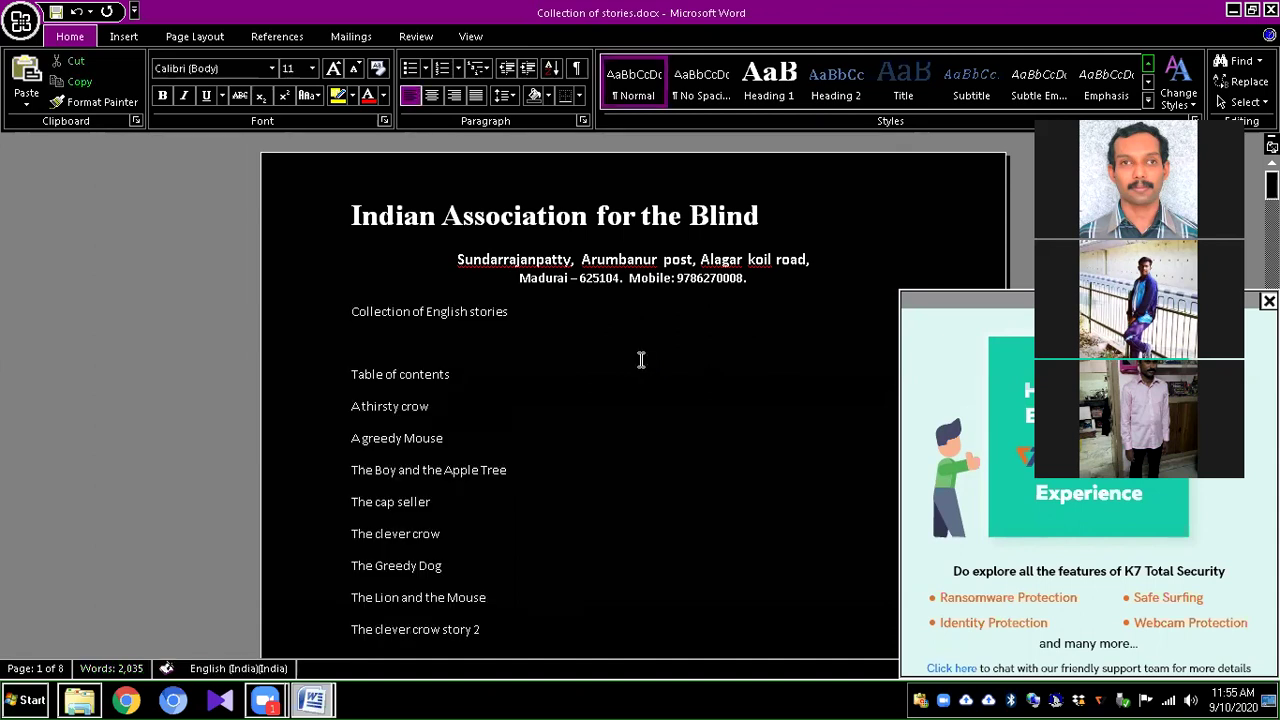
{"action": "key", "text": "Down"}
{"action": "key", "text": "Down"}
{"action": "key", "text": "Up"}
{"action": "key", "text": "Up"}
{"action": "key", "text": "ctrl+End"}
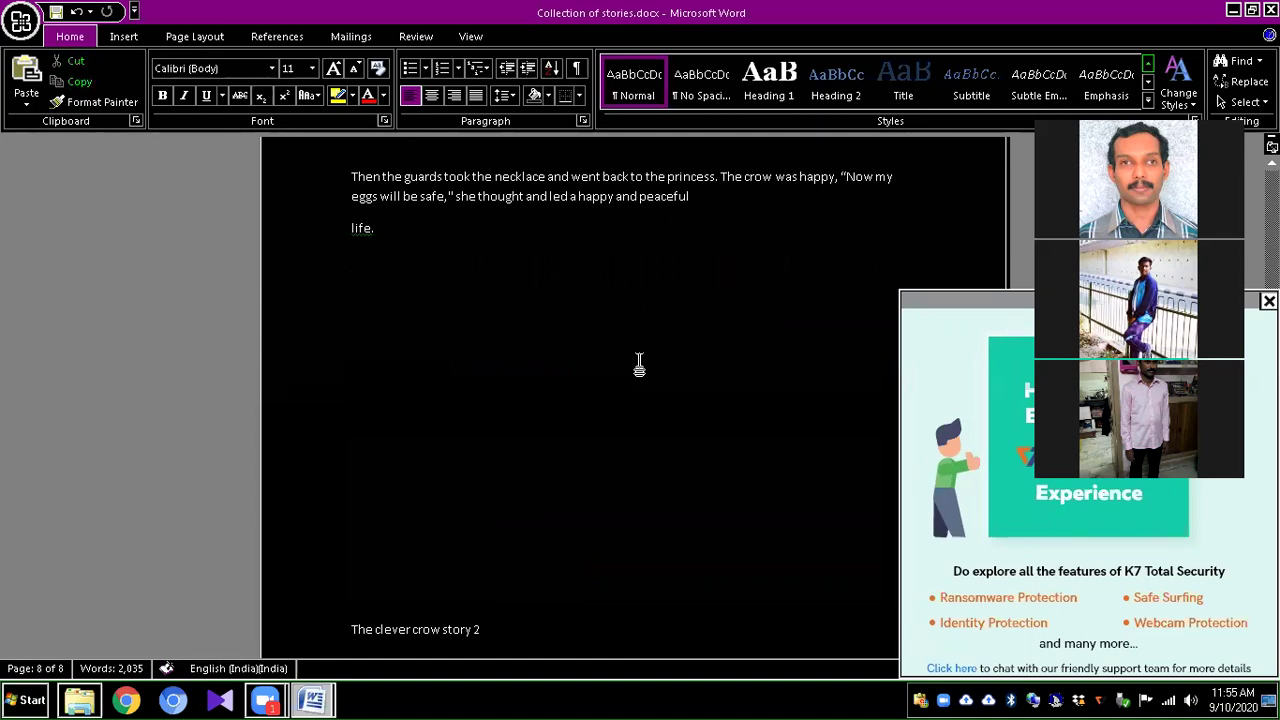
- Return to the top of the document and move to the empty line below the title
{"action": "key", "text": "ctrl+Home"}
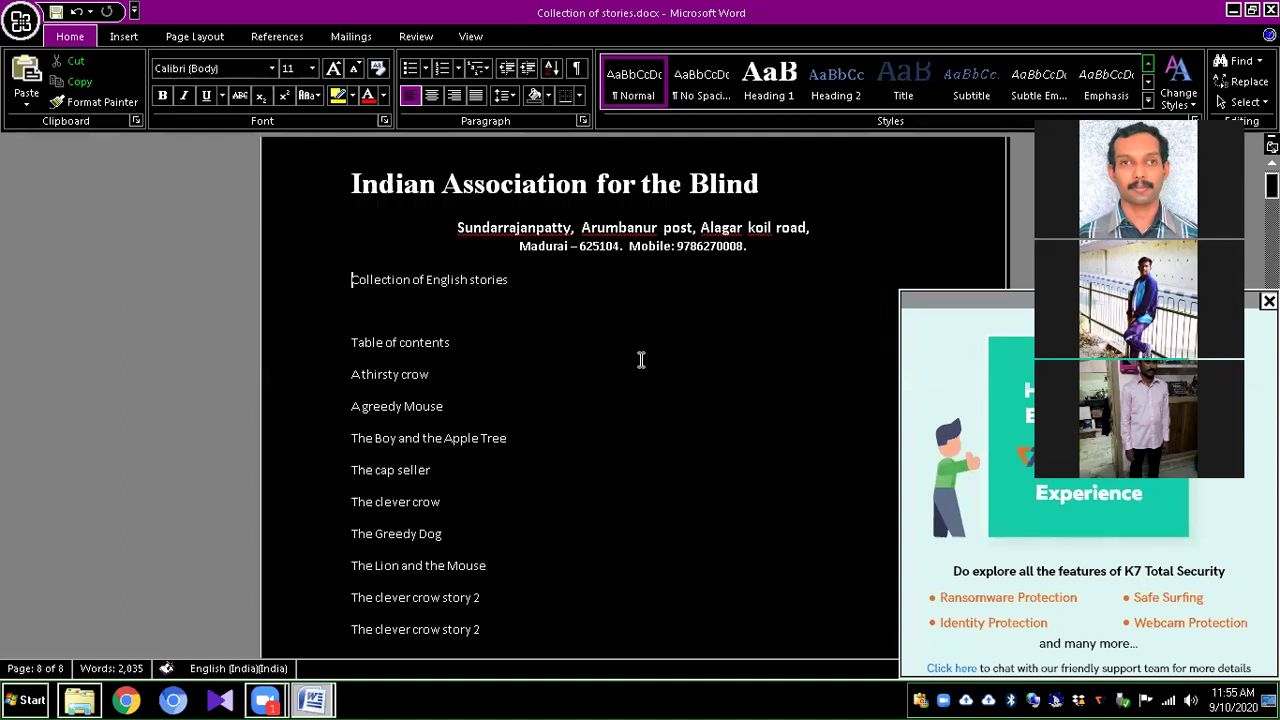
{"action": "key", "text": "Down"}
{"action": "key", "text": "Down"}
{"action": "key", "text": "Down"}
{"action": "key", "text": "Down"}
{"action": "key", "text": "Down"}
{"action": "key", "text": "Down"}
- Add two blank paragraphs and paste the A Thirsty Crow title and its opening paragraph
{"action": "key", "text": "Return"}
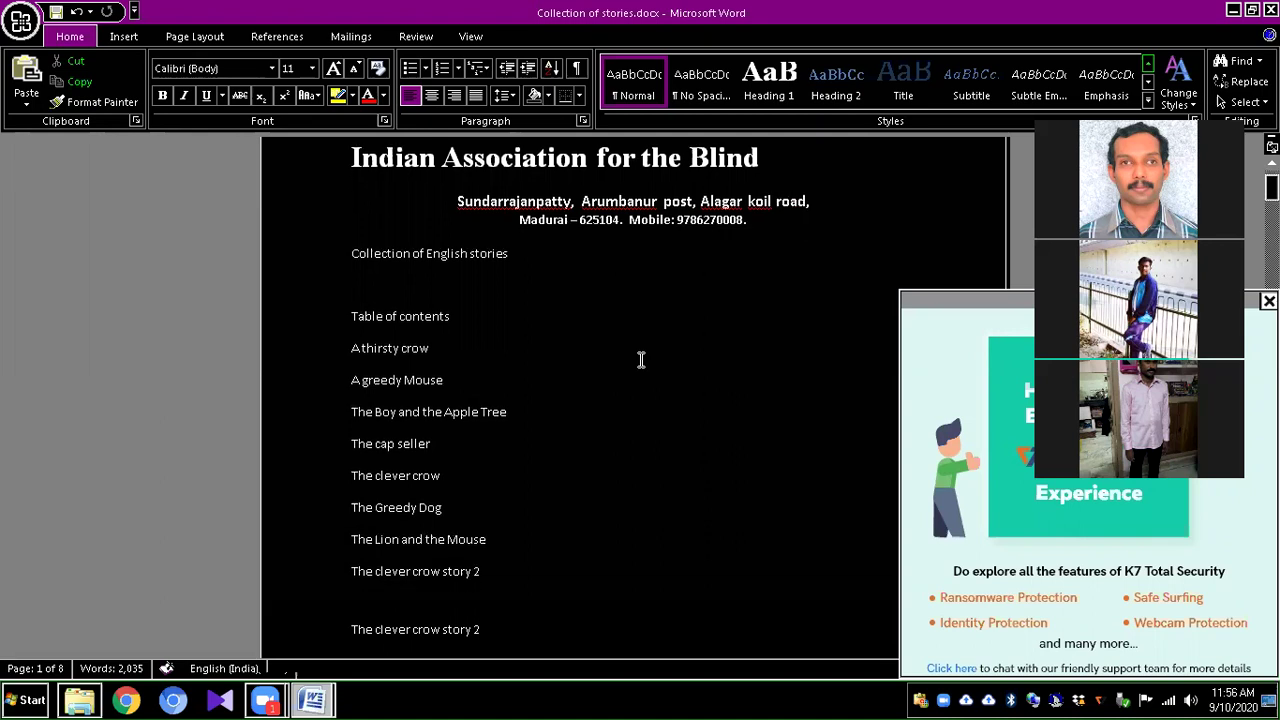
{"action": "key", "text": "Return"}
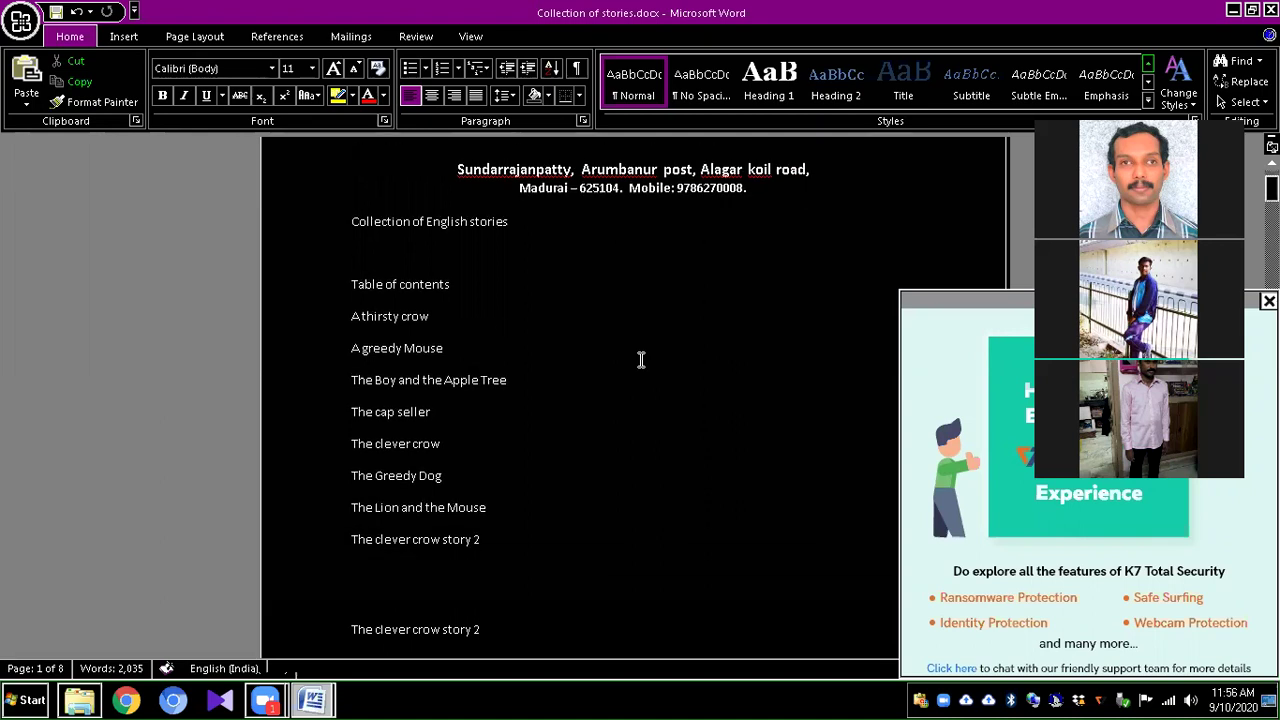
{"action": "type", "text": "A Thirsty Crow"}
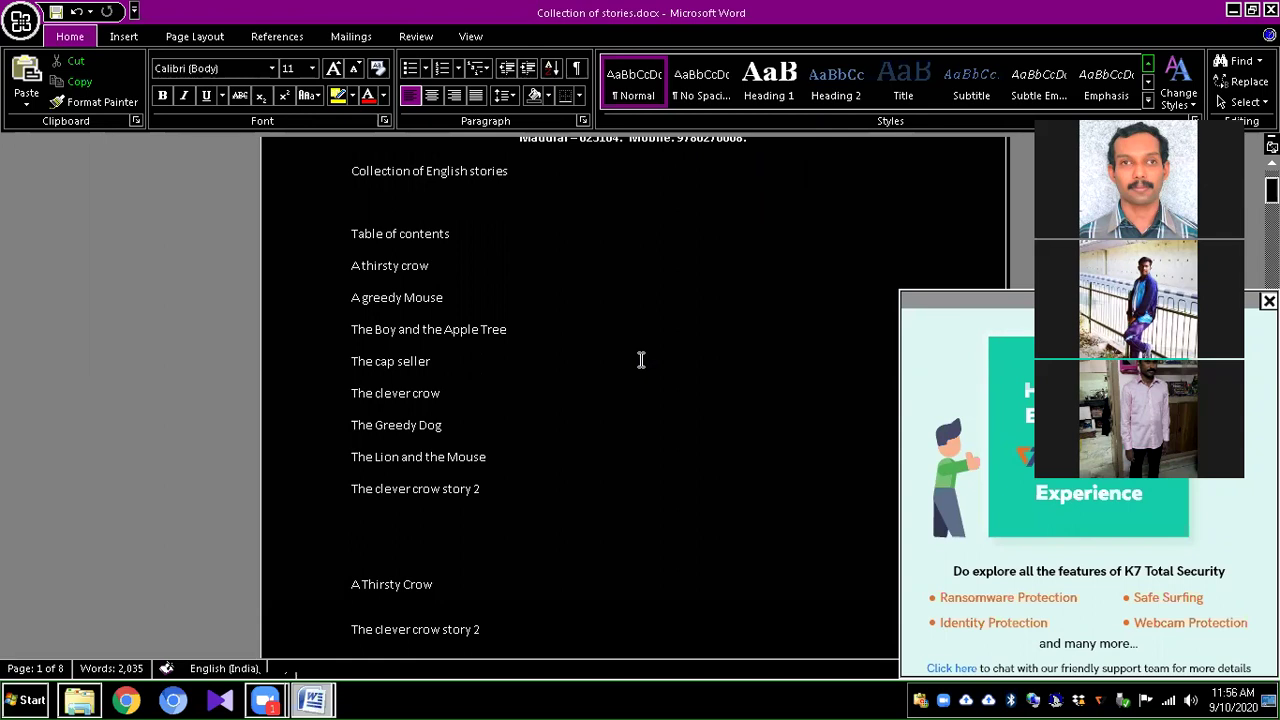
{"action": "key", "text": "ctrl+v"}
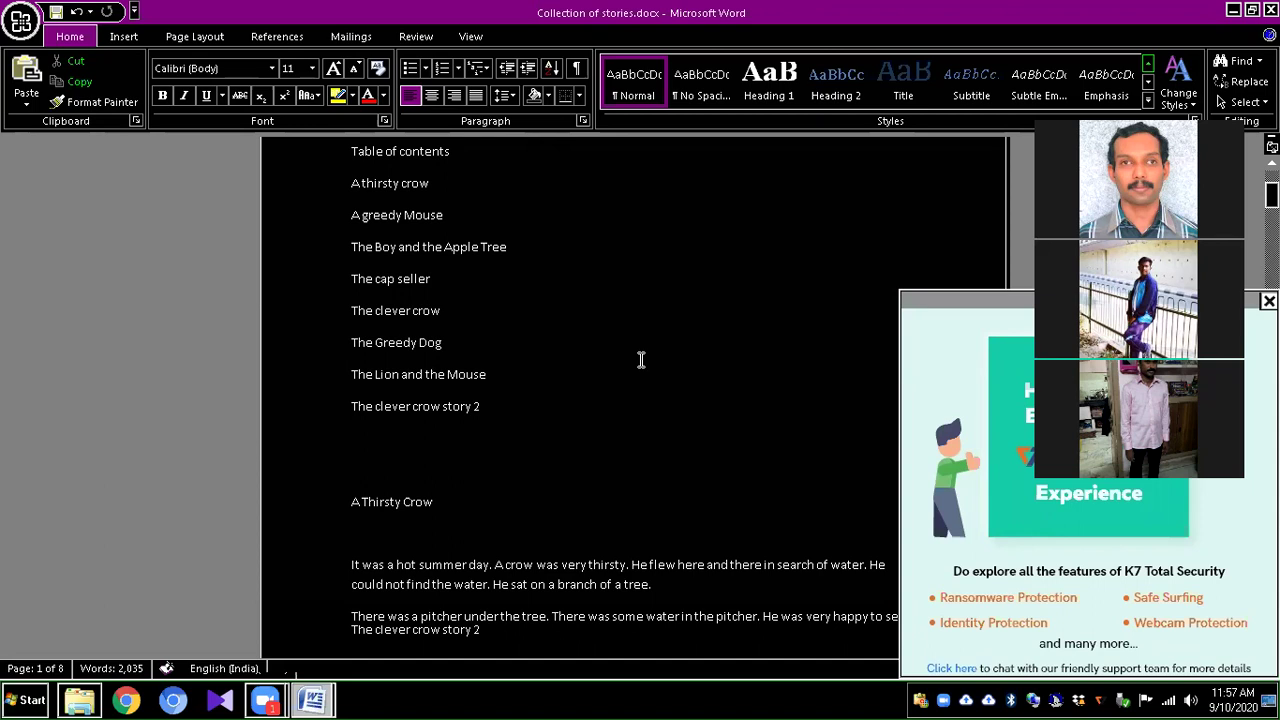
- Select the Collection of English stories line at the top and quit JAWS
{"action": "key", "text": "ctrl+Home"}
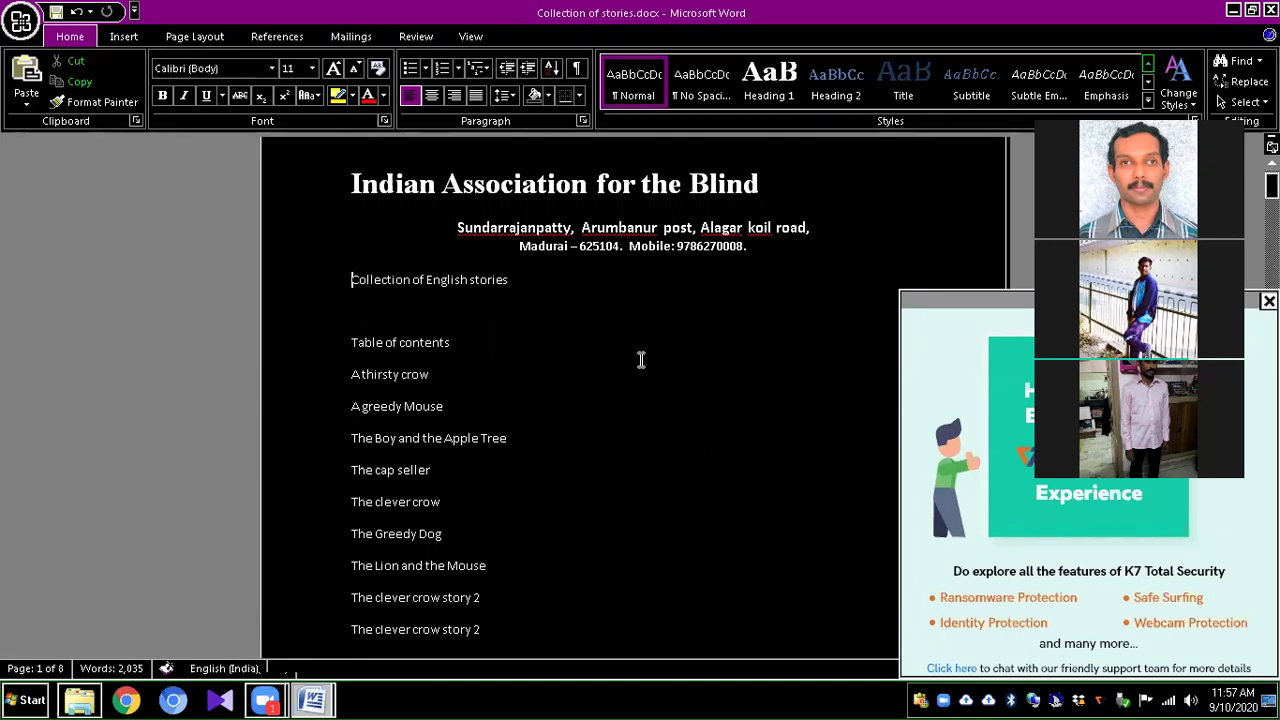
{"action": "key", "text": "shift+Down"}
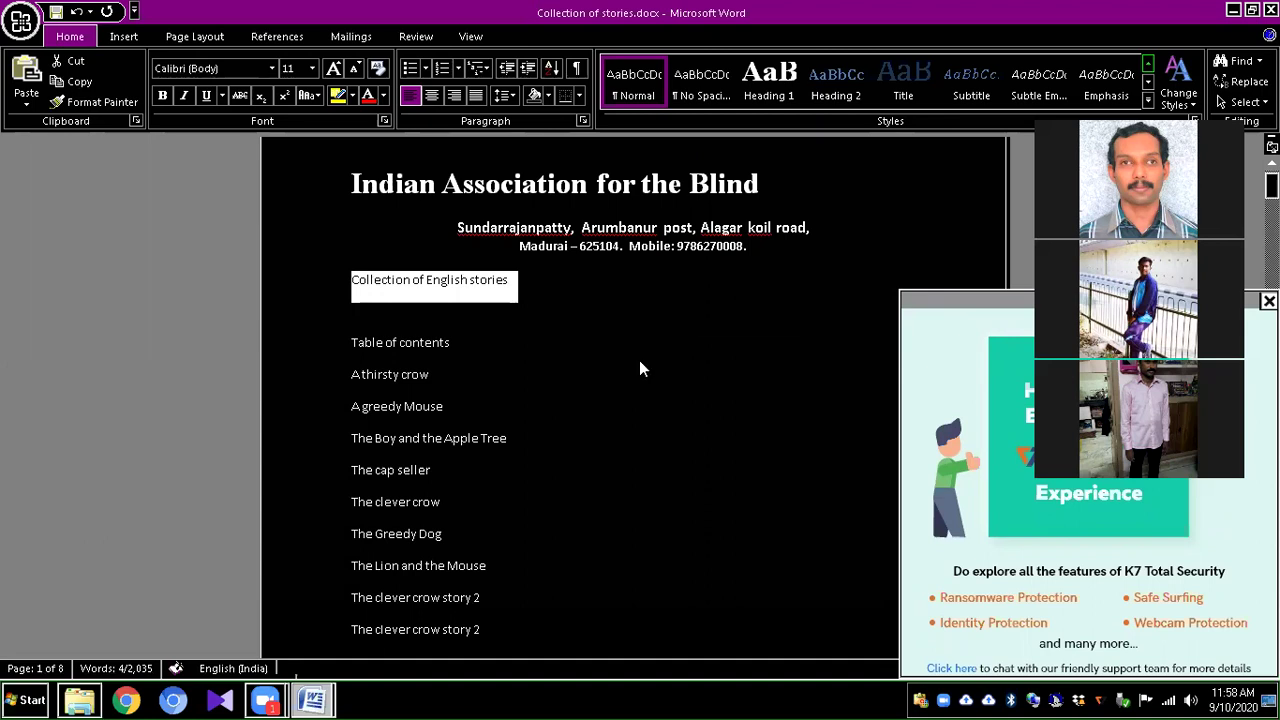
{"action": "key", "text": "Insert+F4"}
{"action": "key", "text": "Return"}
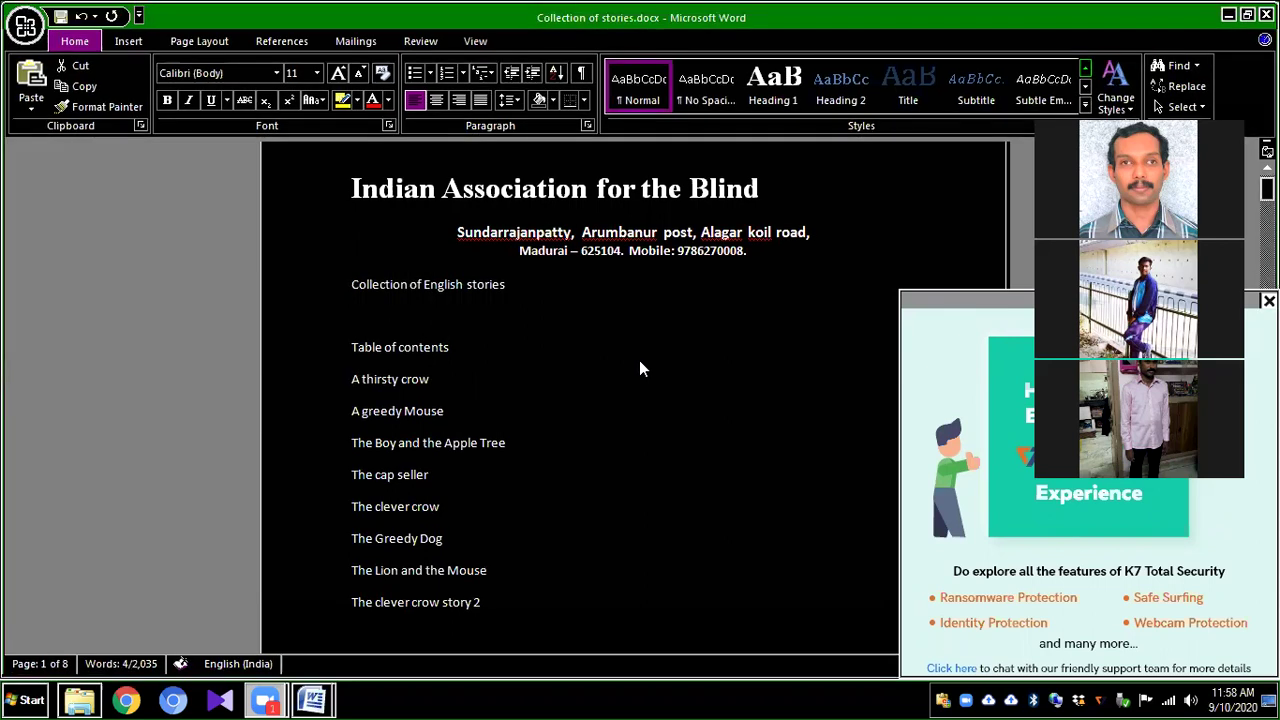
- Show the desktop, then switch back to the stories document
{"action": "key", "text": "super+d"}
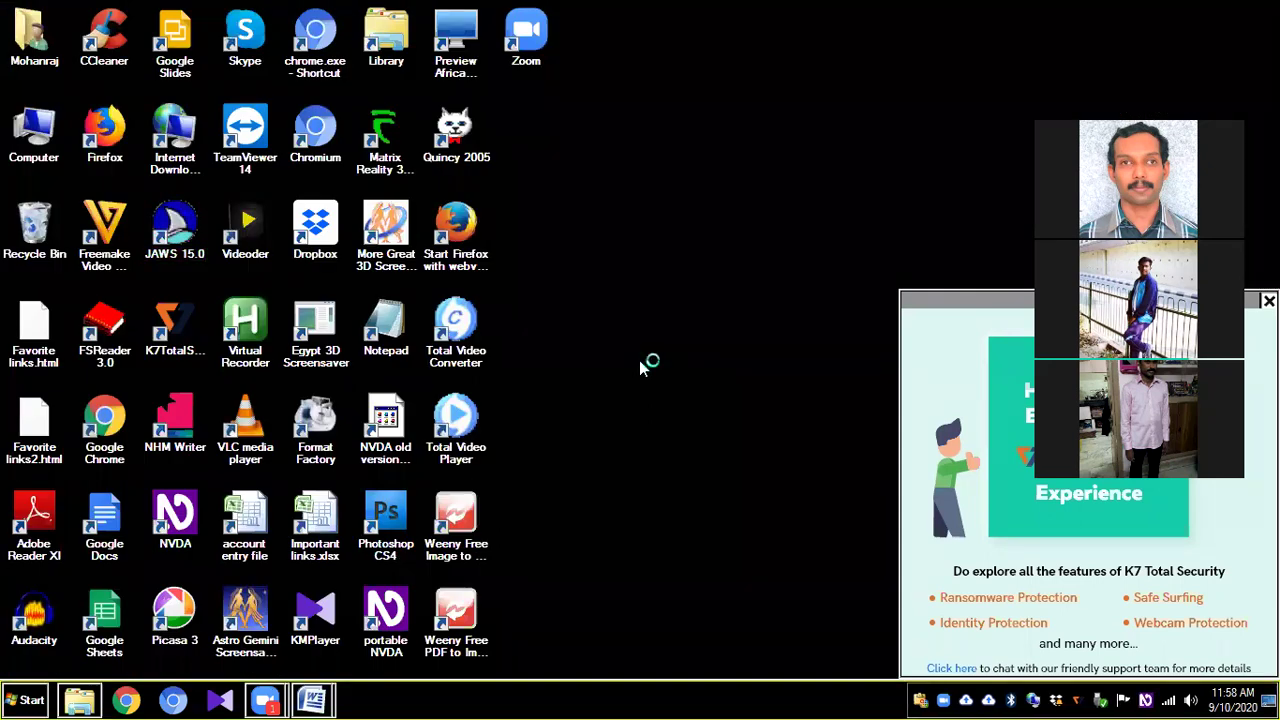
{"action": "key", "text": "alt+Tab"}
{"action": "key", "text": "alt+Tab"}
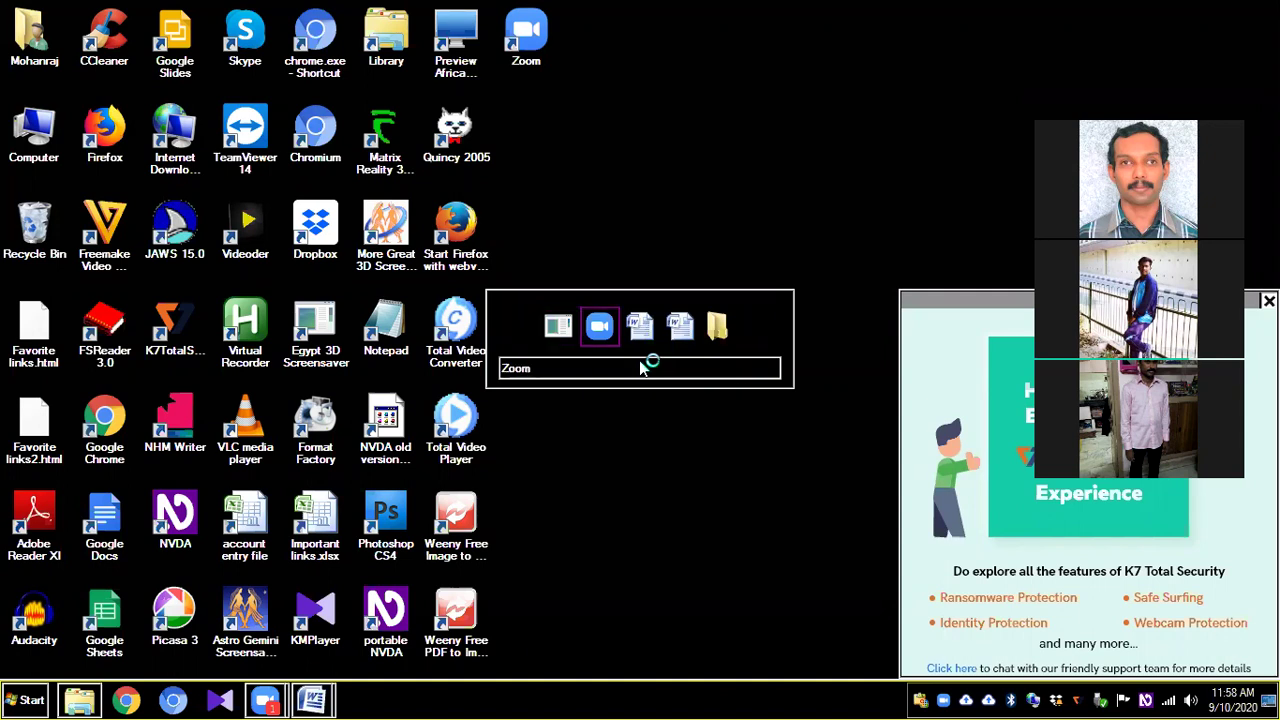
{"action": "key", "text": "alt+Tab"}
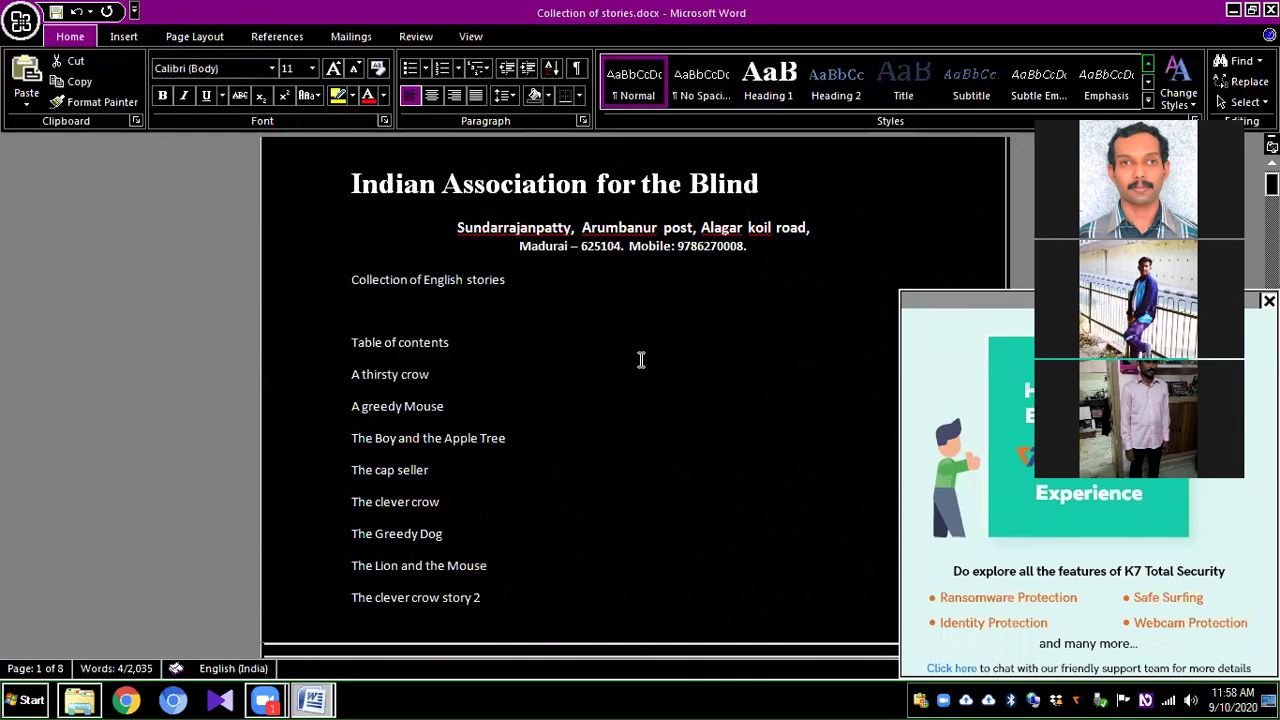
- Format the Collection of English stories line as Heading 1
{"action": "key", "text": "Down"}
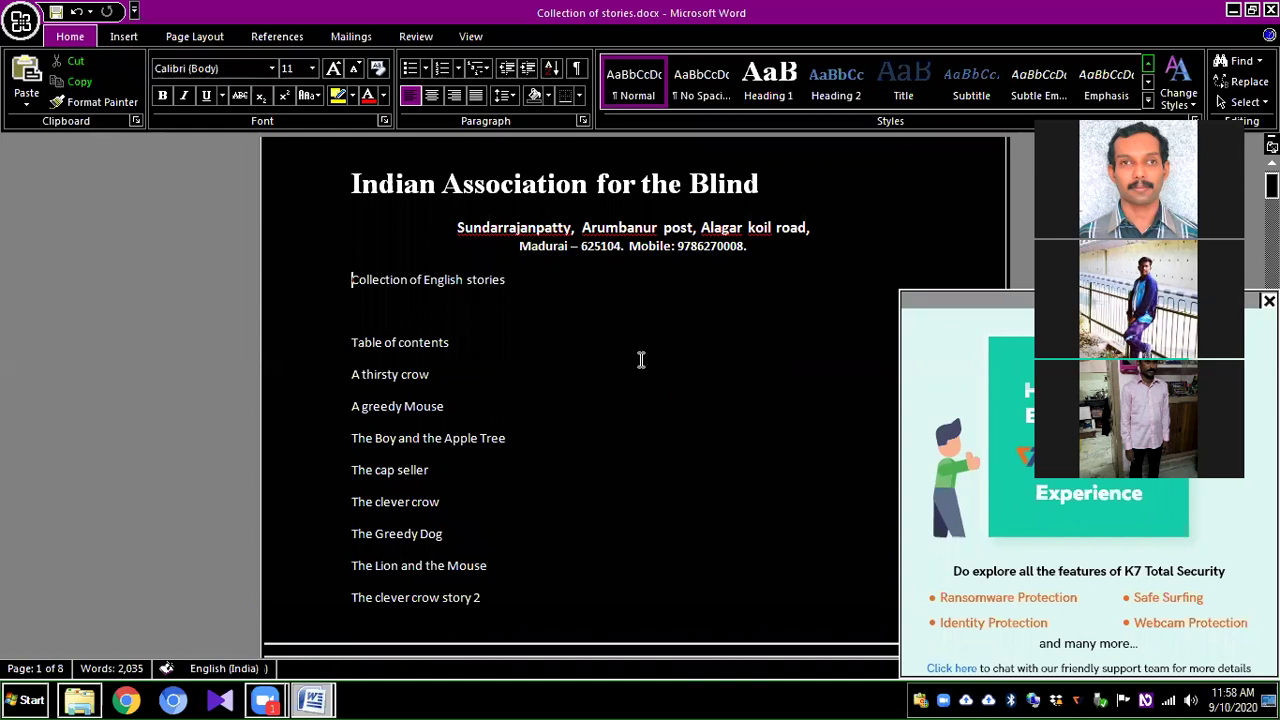
{"action": "key", "text": "shift+Down"}
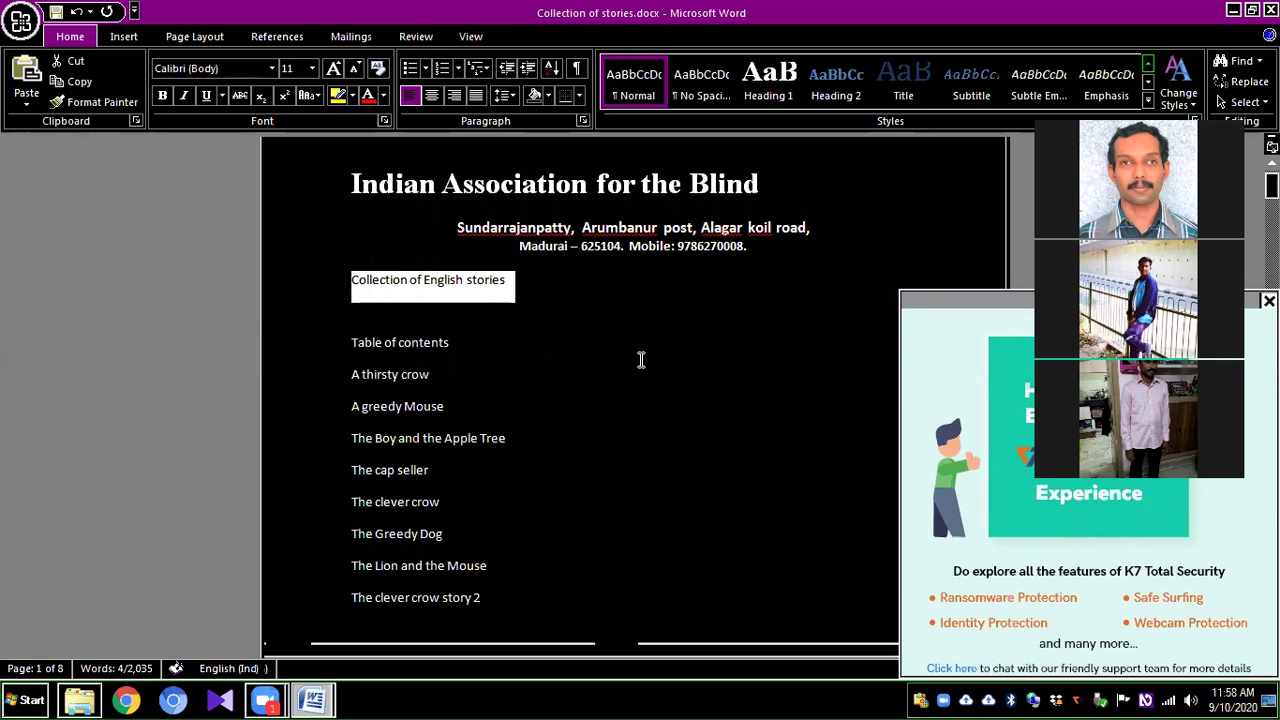
{"action": "key", "text": "ctrl+alt+2"}
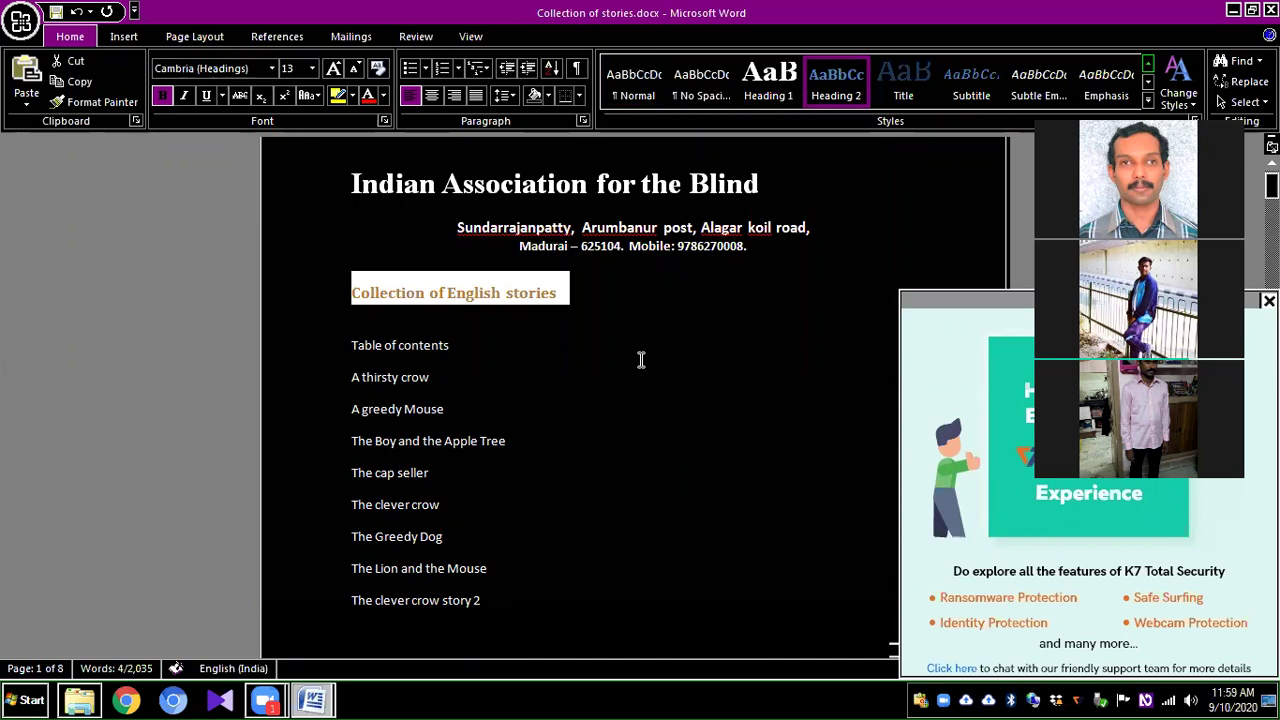
{"action": "key", "text": "ctrl+alt+1"}
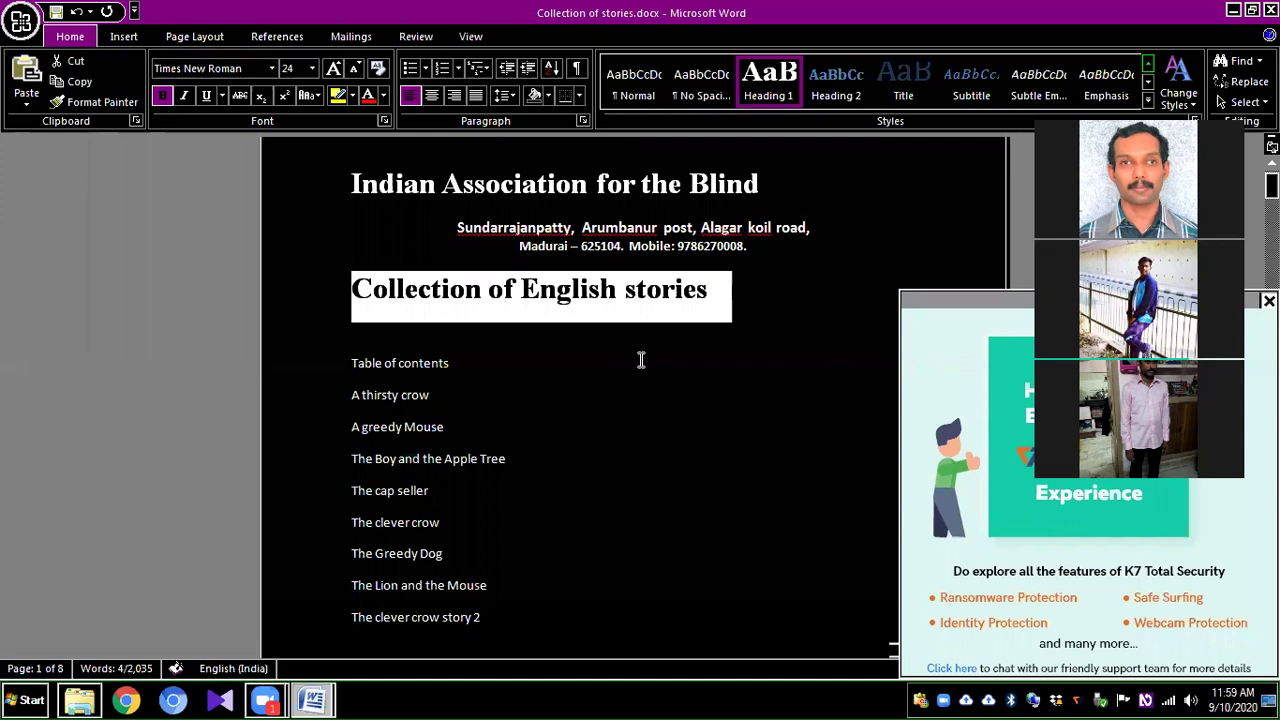
{"action": "left_click", "coordinate": [641, 360]}
- Select the A Thirsty Crow title below the contents list and apply Heading 2
{"action": "key", "text": "Down"}
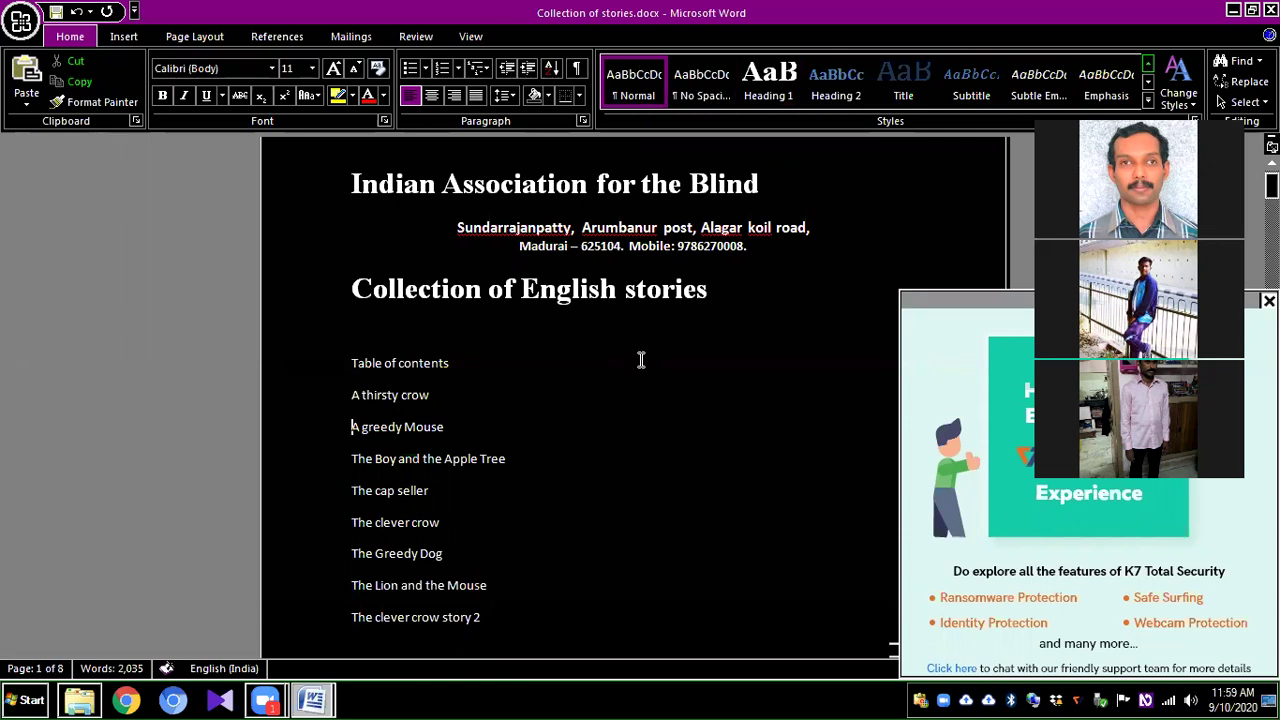
{"action": "key", "text": "Down"}
{"action": "key", "text": "Down"}
{"action": "key", "text": "Down"}
{"action": "key", "text": "Down"}
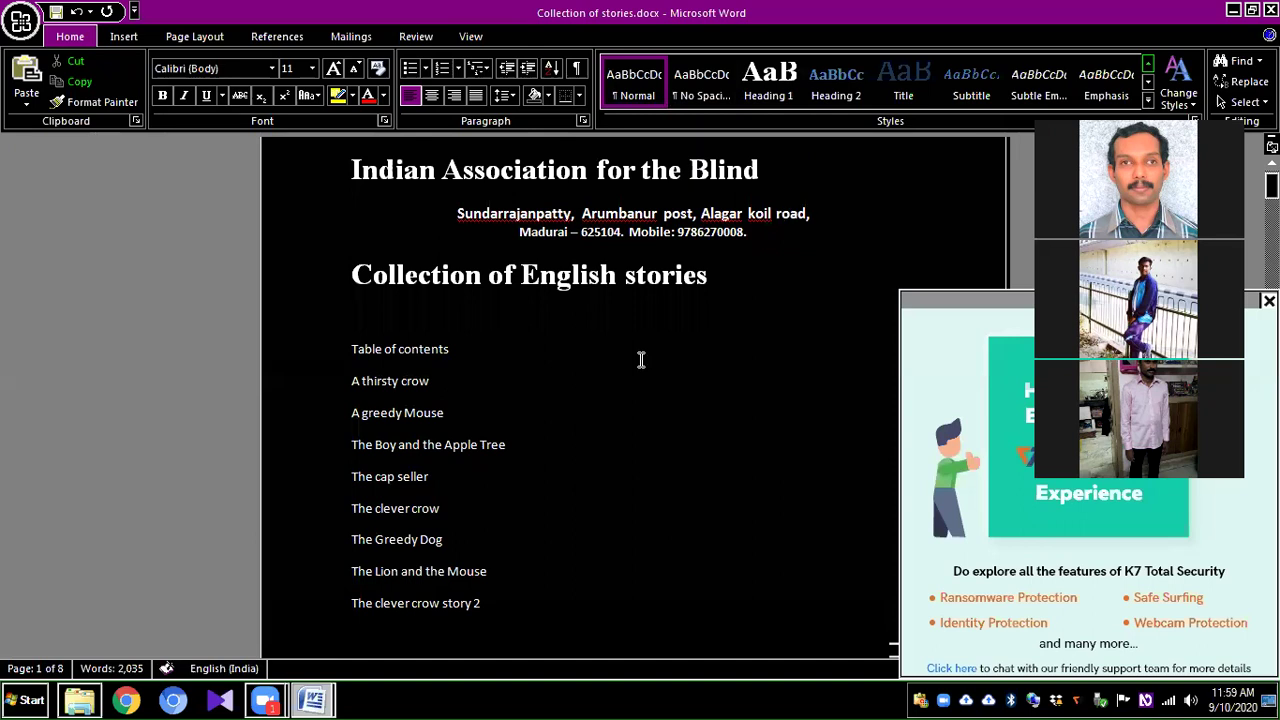
{"action": "key", "text": "Down"}
{"action": "key", "text": "Down"}
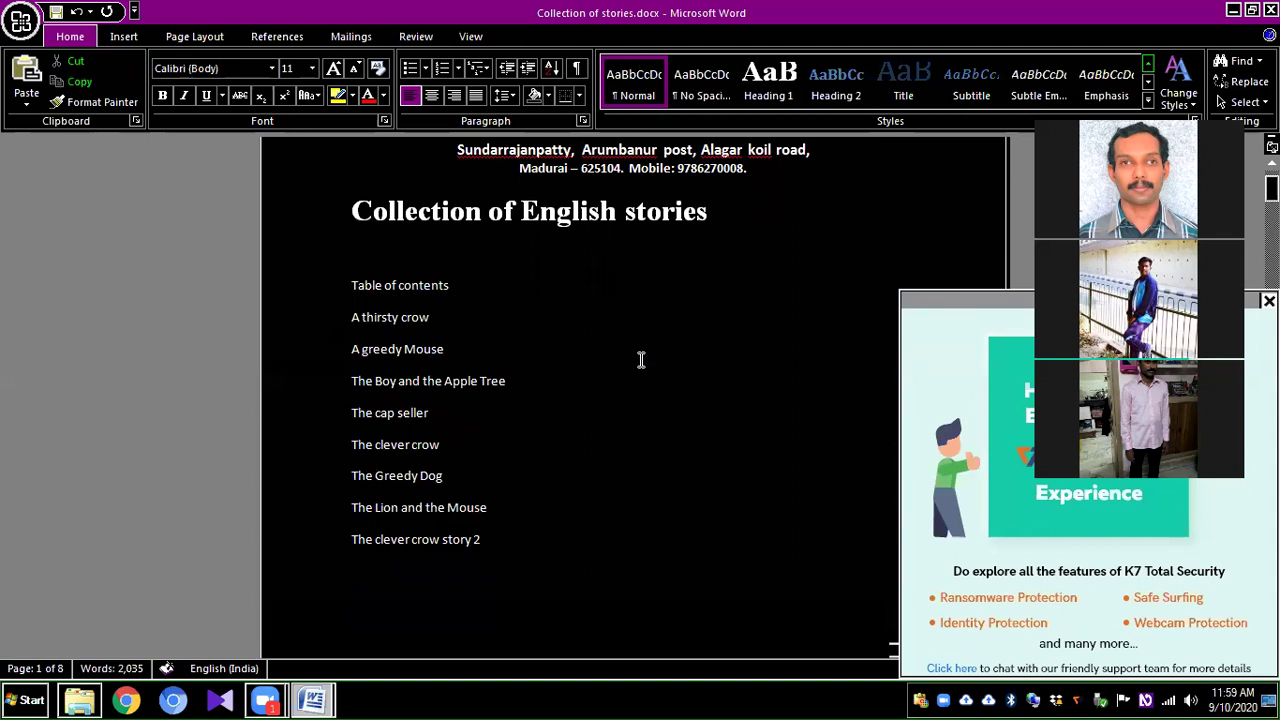
{"action": "key", "text": "shift+End"}
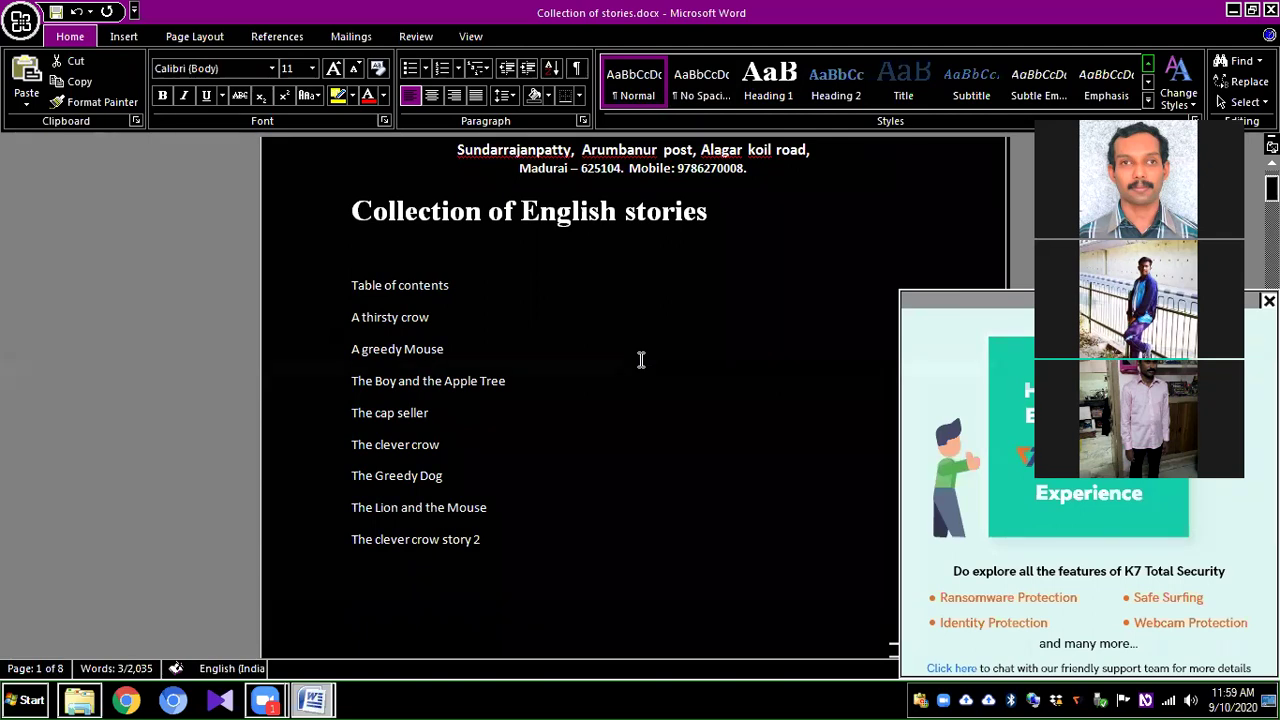
{"action": "key", "text": "ctrl+alt+2"}
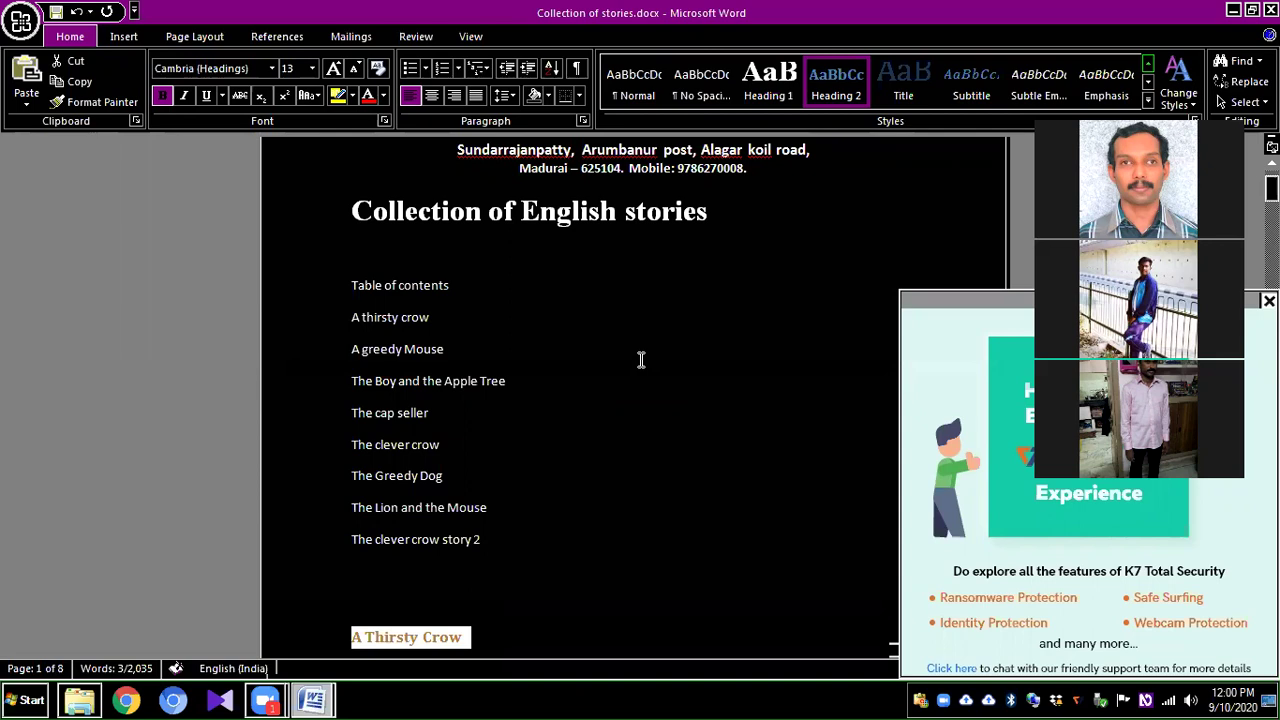
- Move down to page 2 and select the A greedy Mouse title
{"action": "key", "text": "Down"}
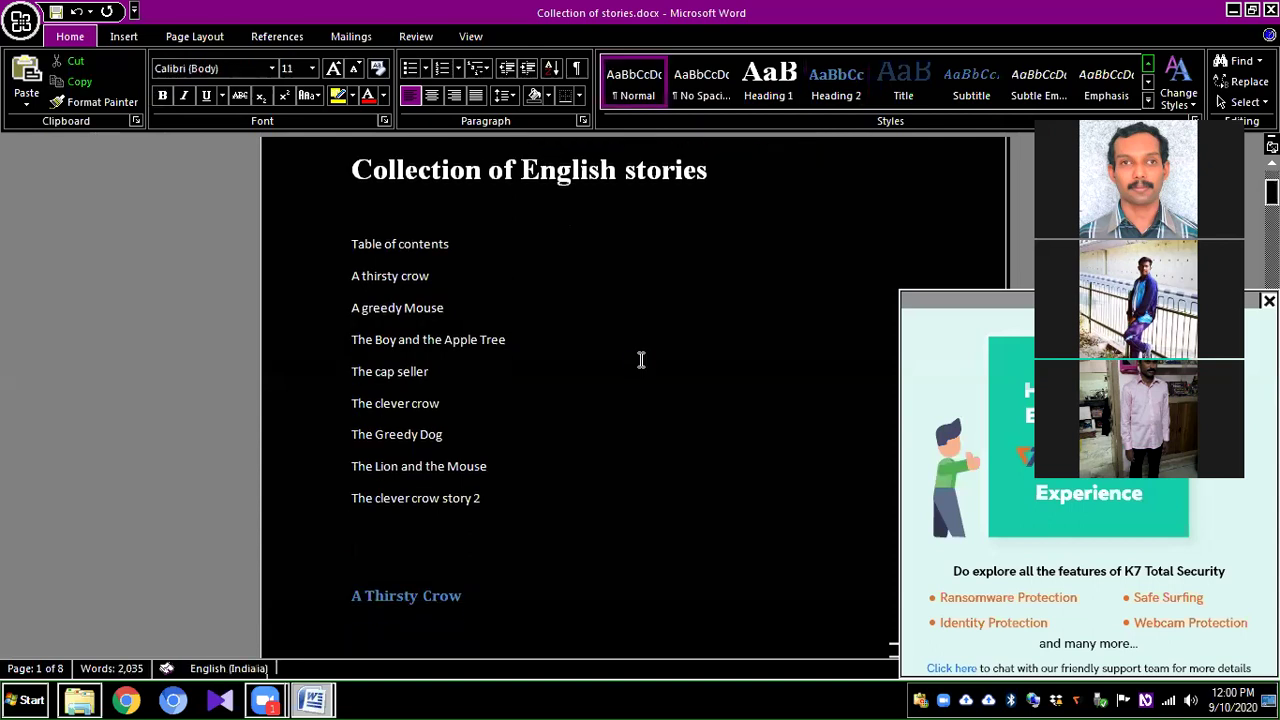
{"action": "key", "text": "Down"}
{"action": "key", "text": "Page_Down"}
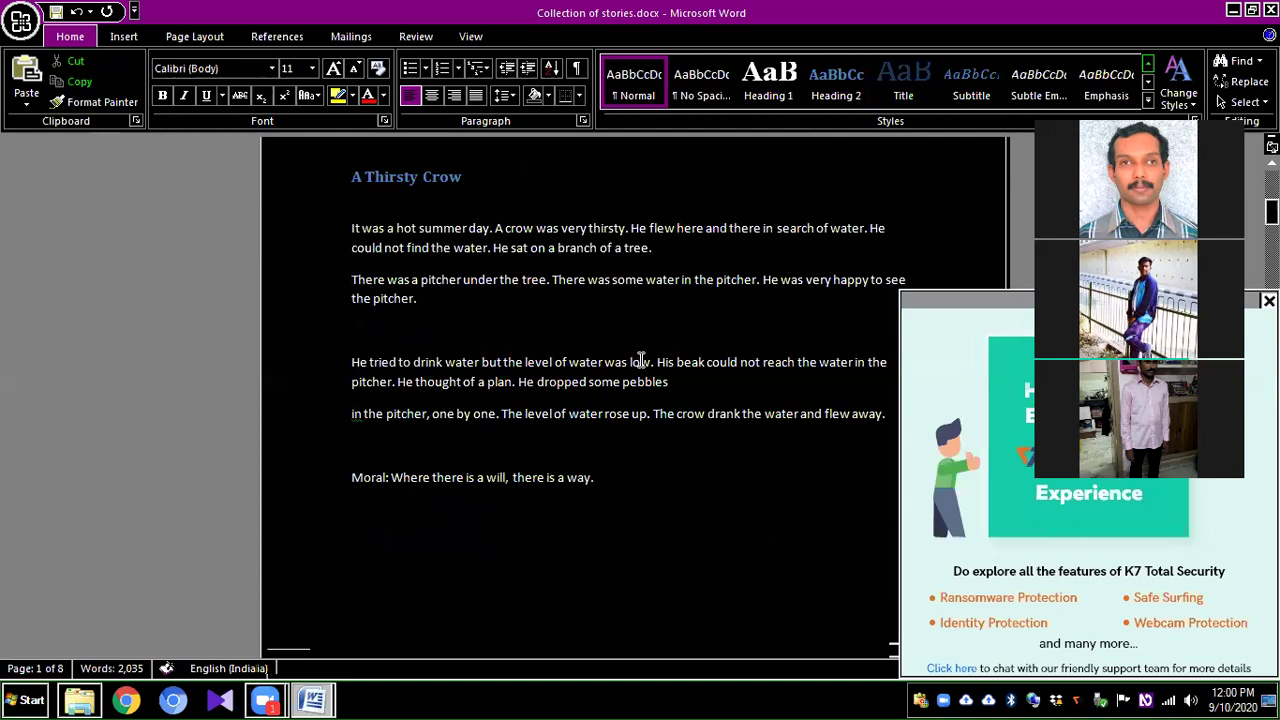
{"action": "key", "text": "Down"}
{"action": "key", "text": "Down"}
{"action": "key", "text": "Down"}
{"action": "key", "text": "ctrl+Page_Down"}
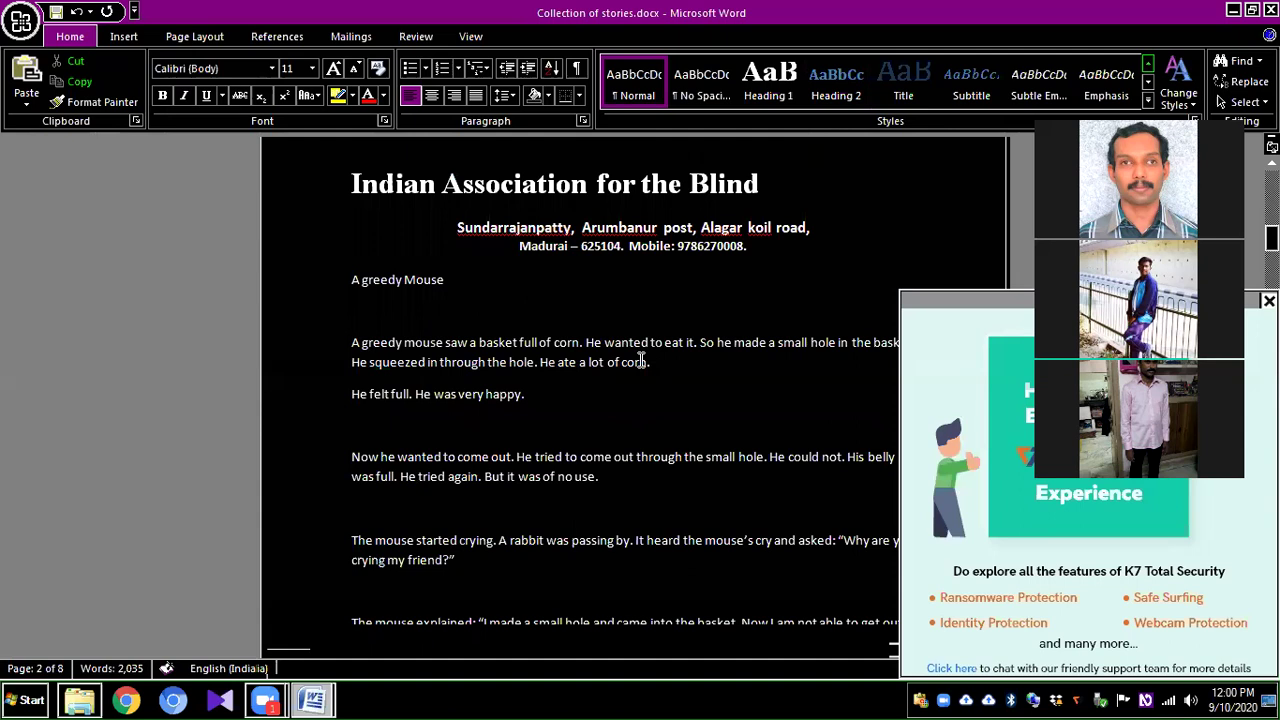
{"action": "key", "text": "shift+Down"}
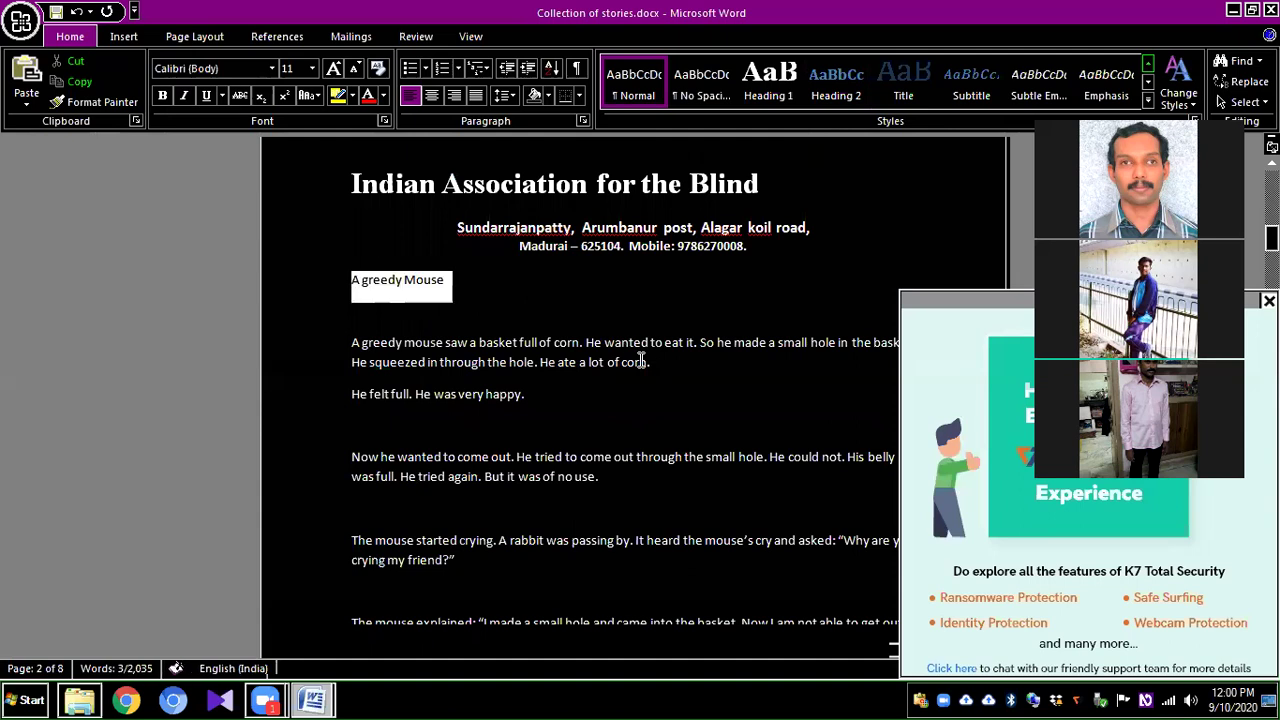
- Make the A greedy Mouse and The Boy and the Apple Tree titles Heading 2
{"action": "key", "text": "ctrl+alt+3"}
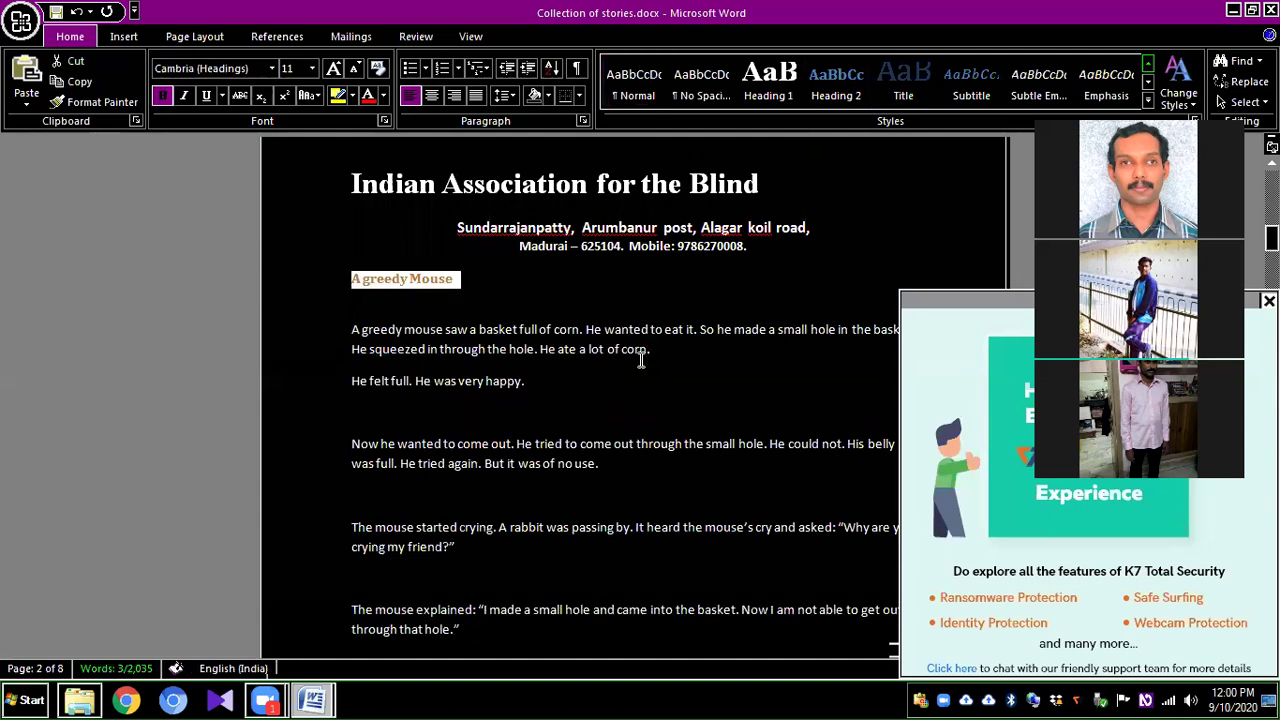
{"action": "key", "text": "ctrl+alt+2"}
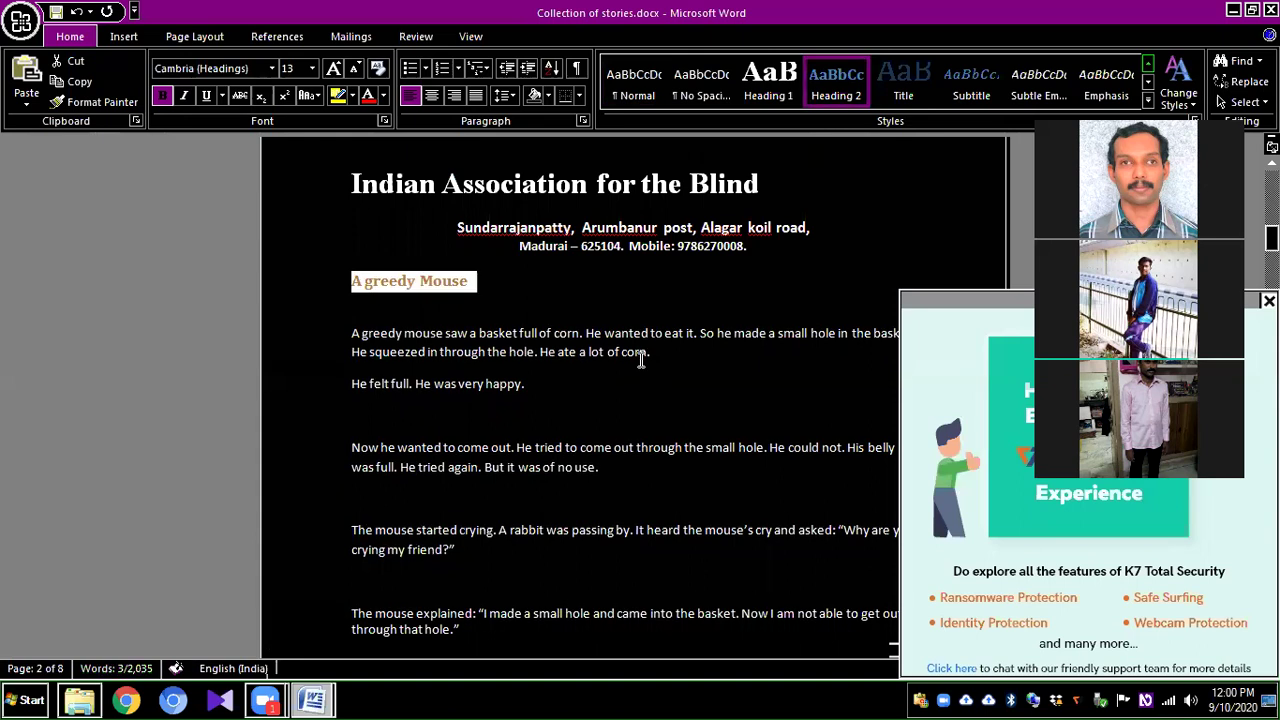
{"action": "key", "text": "Down"}
{"action": "key", "text": "Down"}
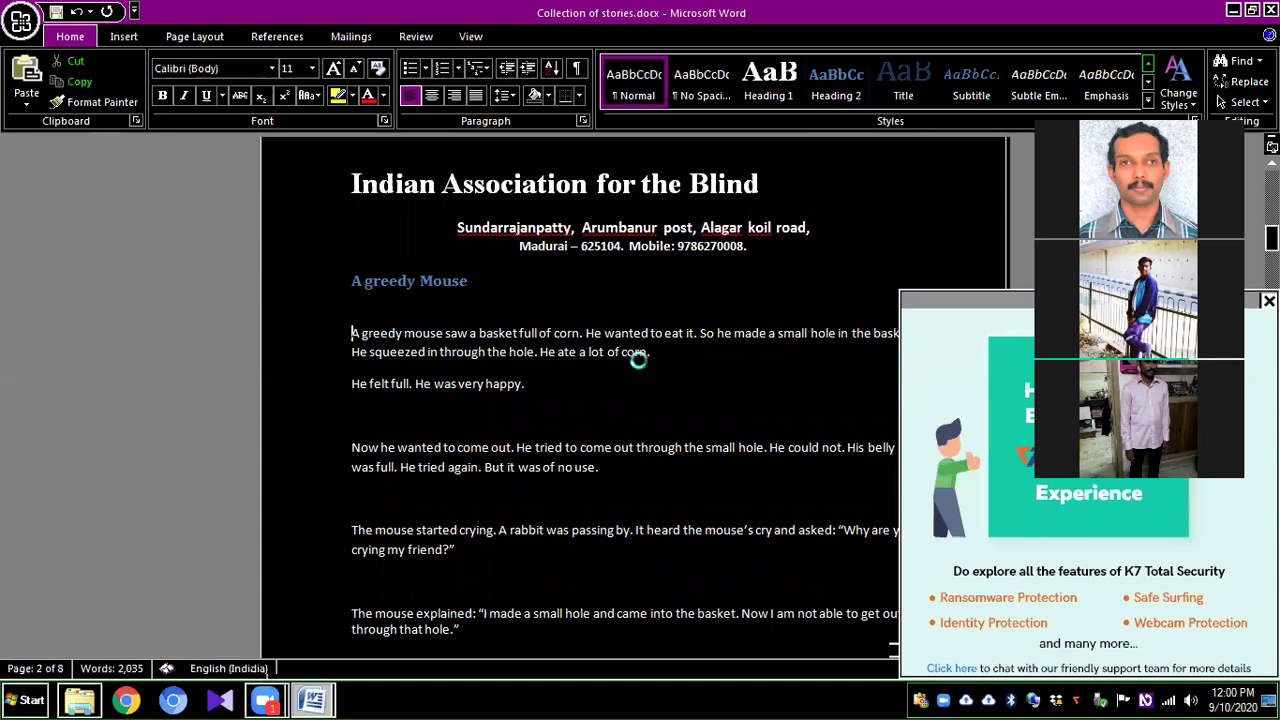
{"action": "key", "text": "Down"}
{"action": "key", "text": "Down"}
{"action": "key", "text": "Down"}
{"action": "key", "text": "Down"}
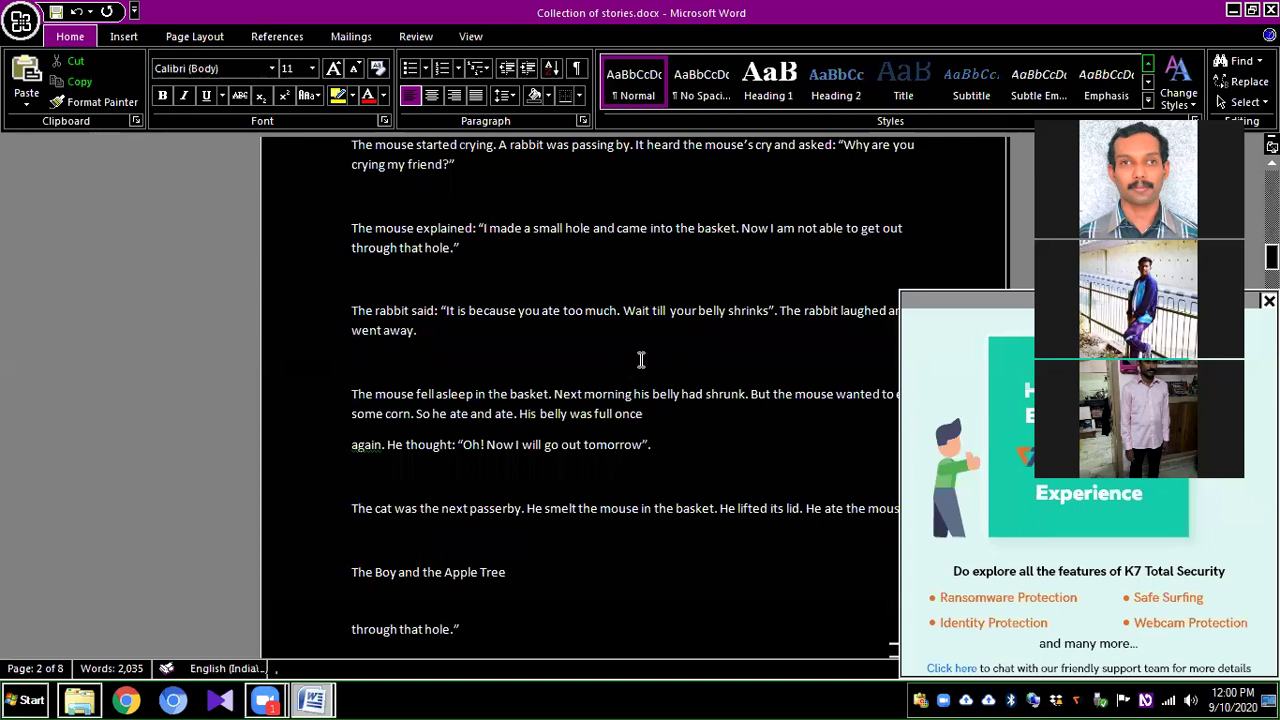
{"action": "key", "text": "Down"}
{"action": "key", "text": "shift+Down"}
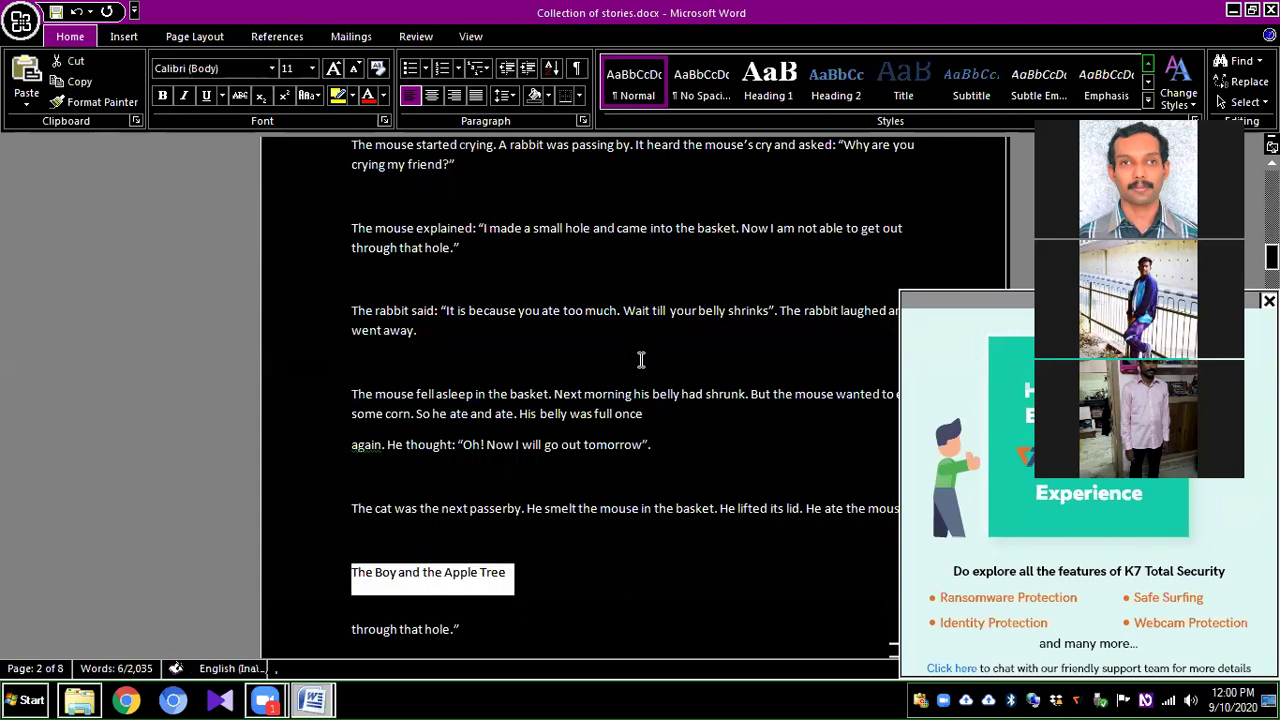
{"action": "key", "text": "ctrl+alt+2"}
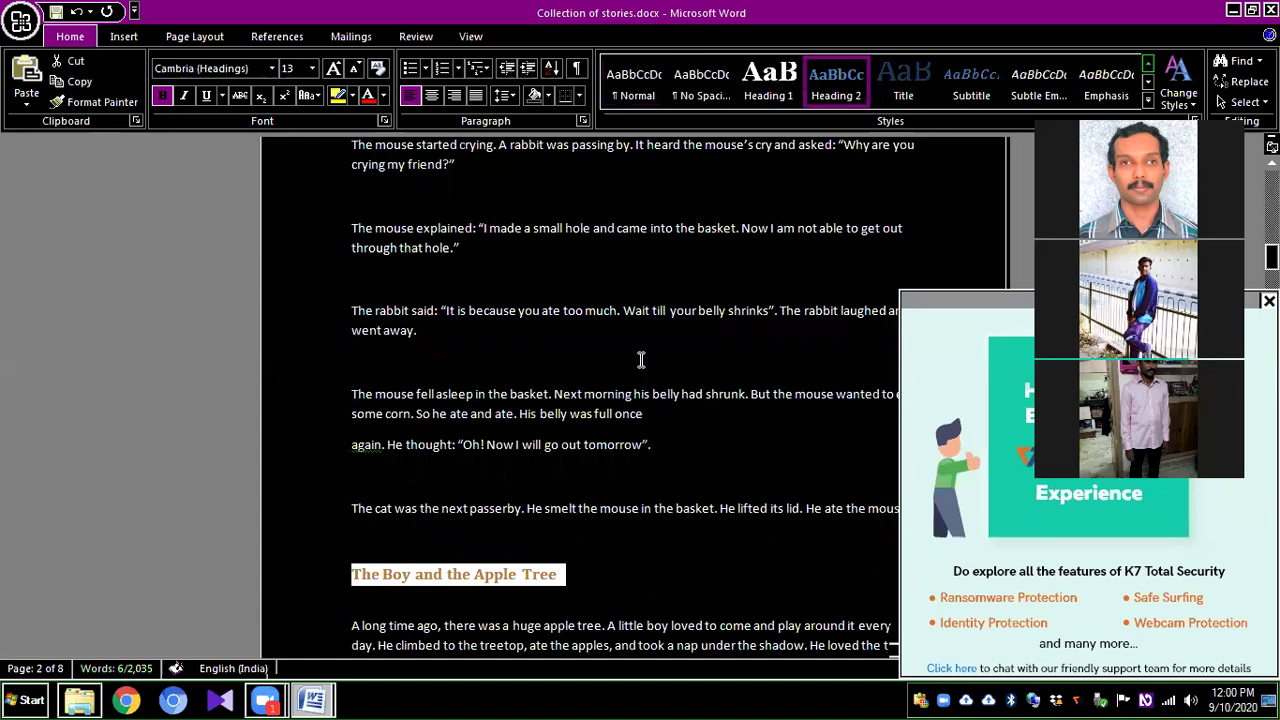
- Page down to The cap seller and make its title Heading 2
{"action": "key", "text": "Right"}
{"action": "key", "text": "Up"}
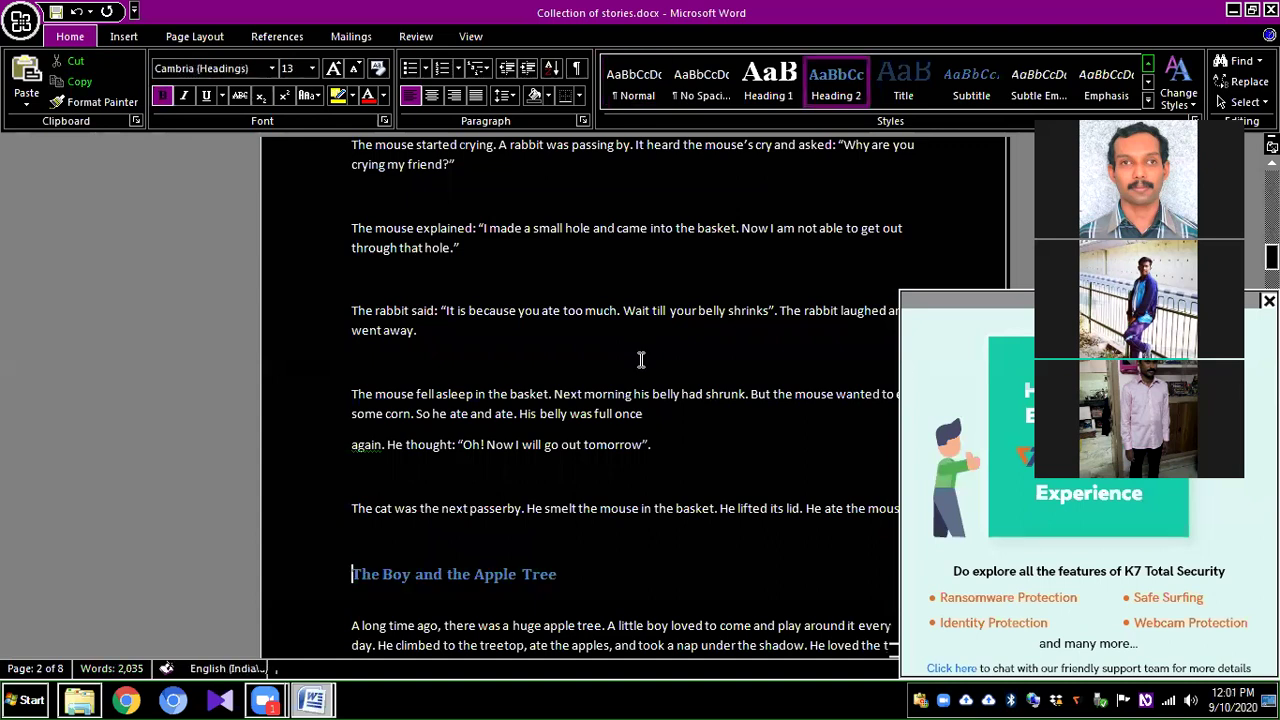
{"action": "key", "text": "Up"}
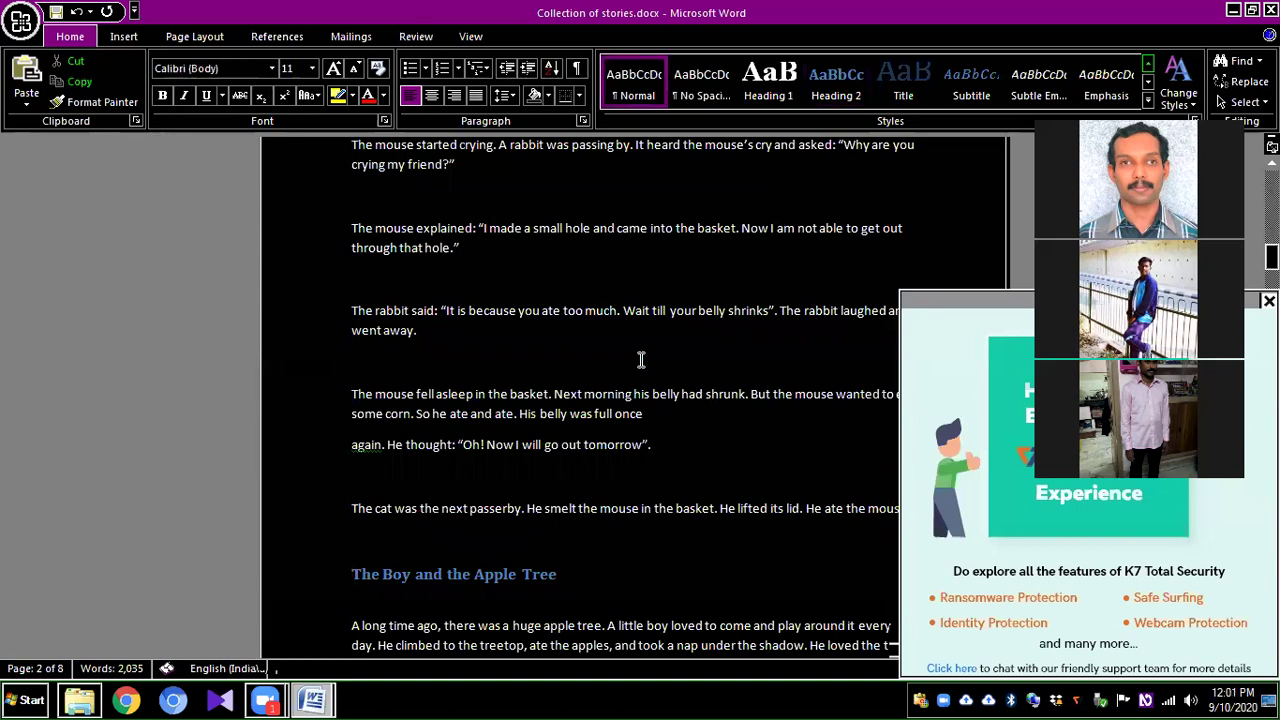
{"action": "key", "text": "Page_Down"}
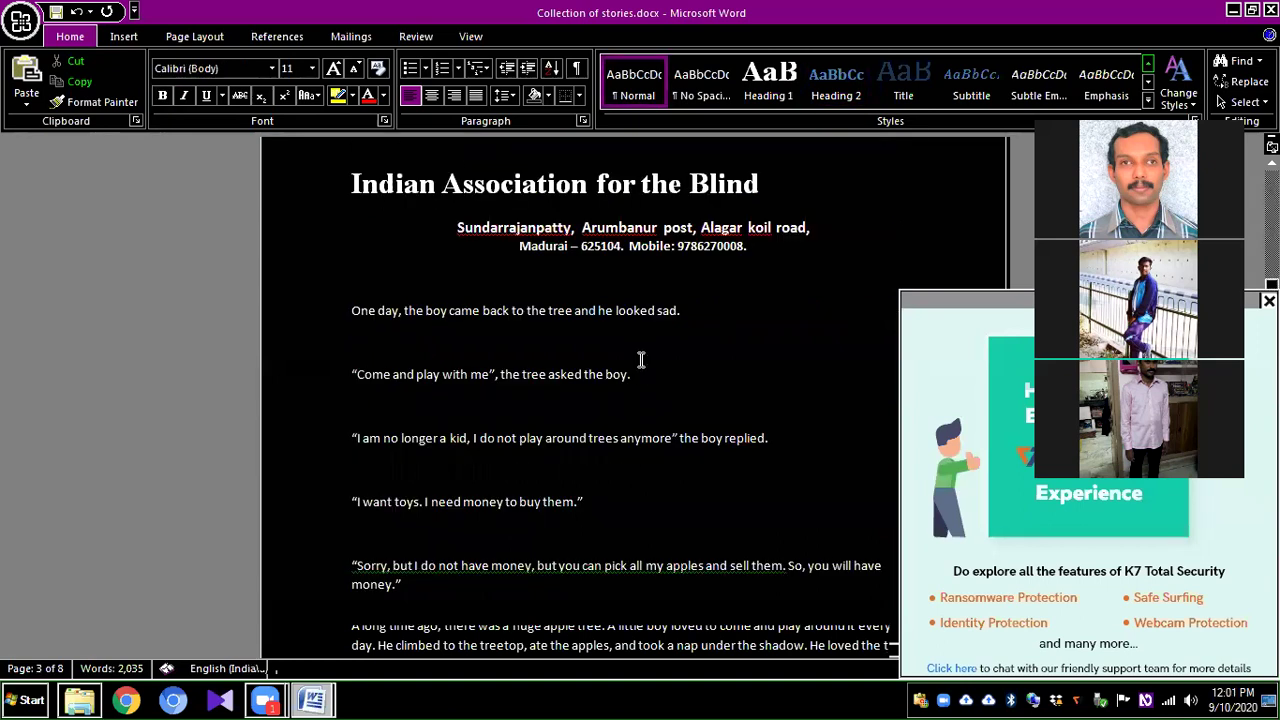
{"action": "key", "text": "Page_Down"}
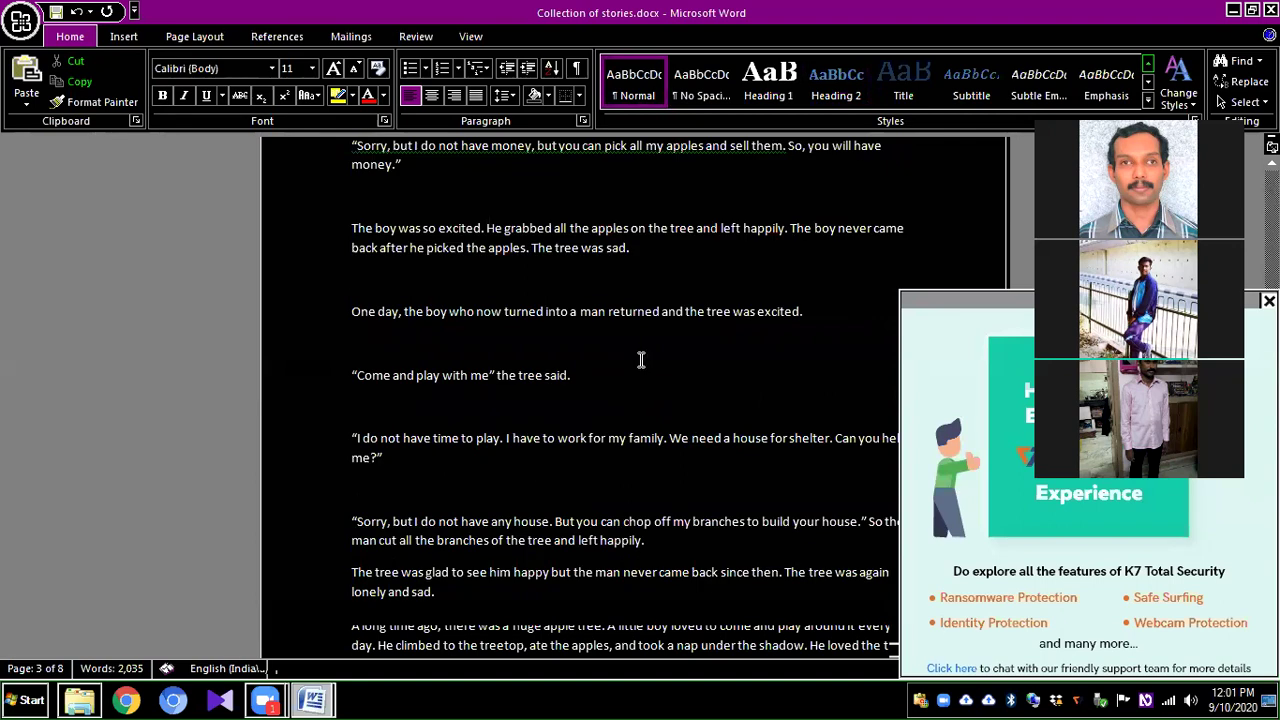
{"action": "key", "text": "Page_Down"}
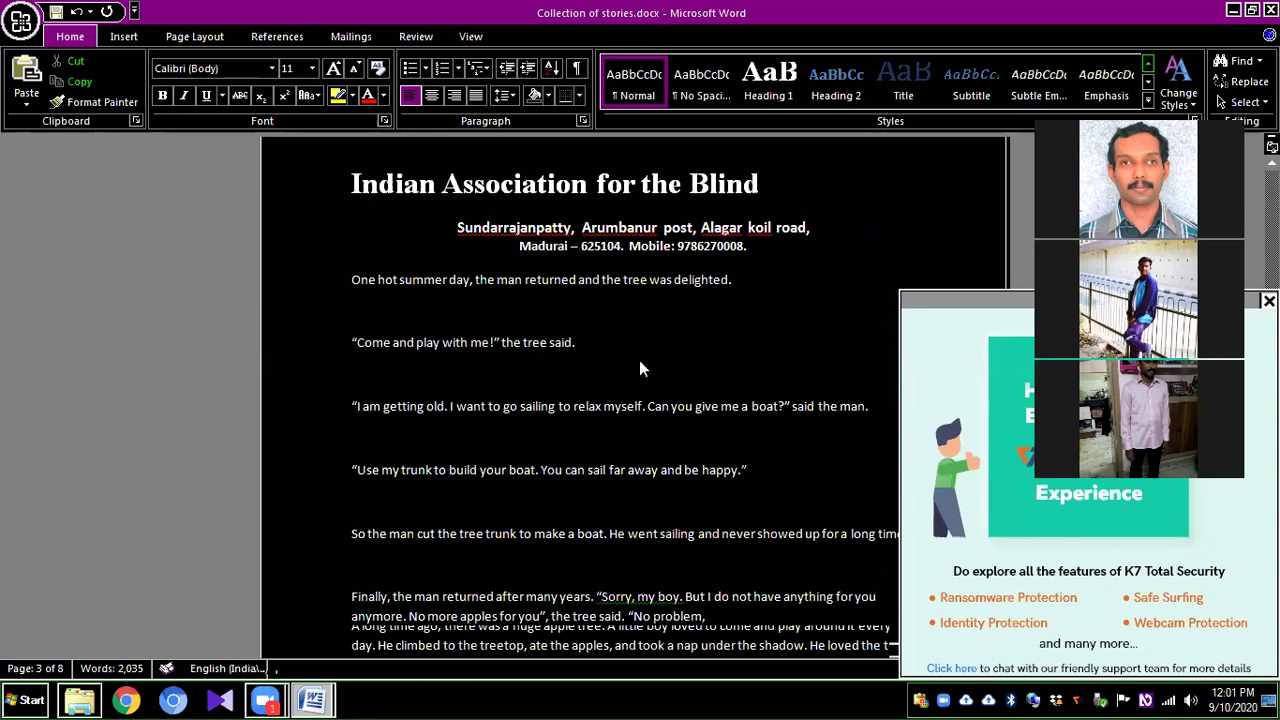
{"action": "key", "text": "Page_Down"}
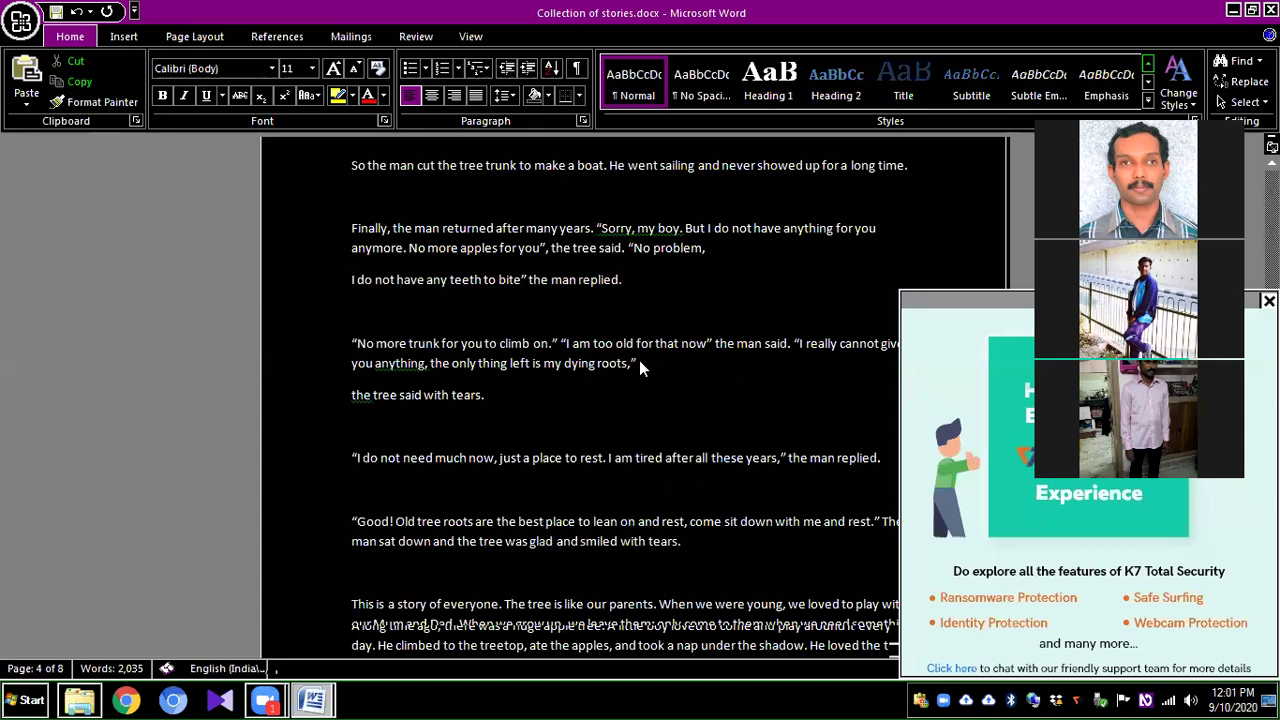
{"action": "key", "text": "Page_Down"}
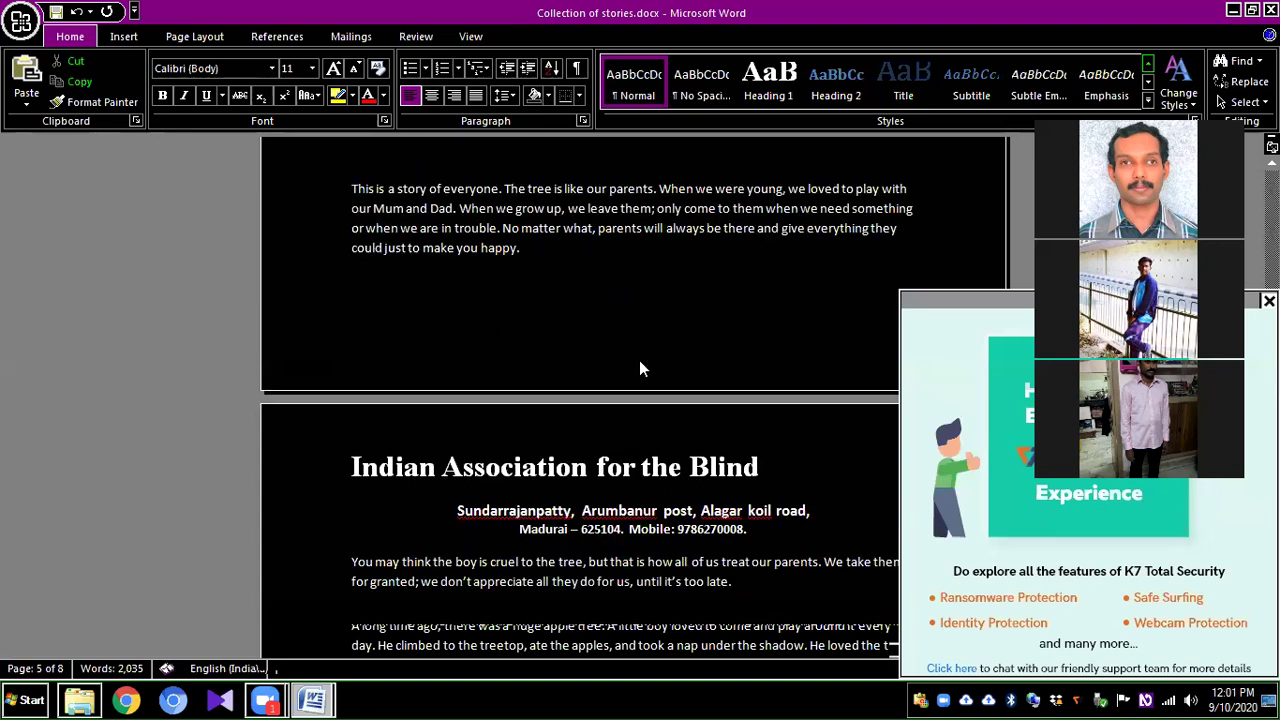
{"action": "key", "text": "Page_Down"}
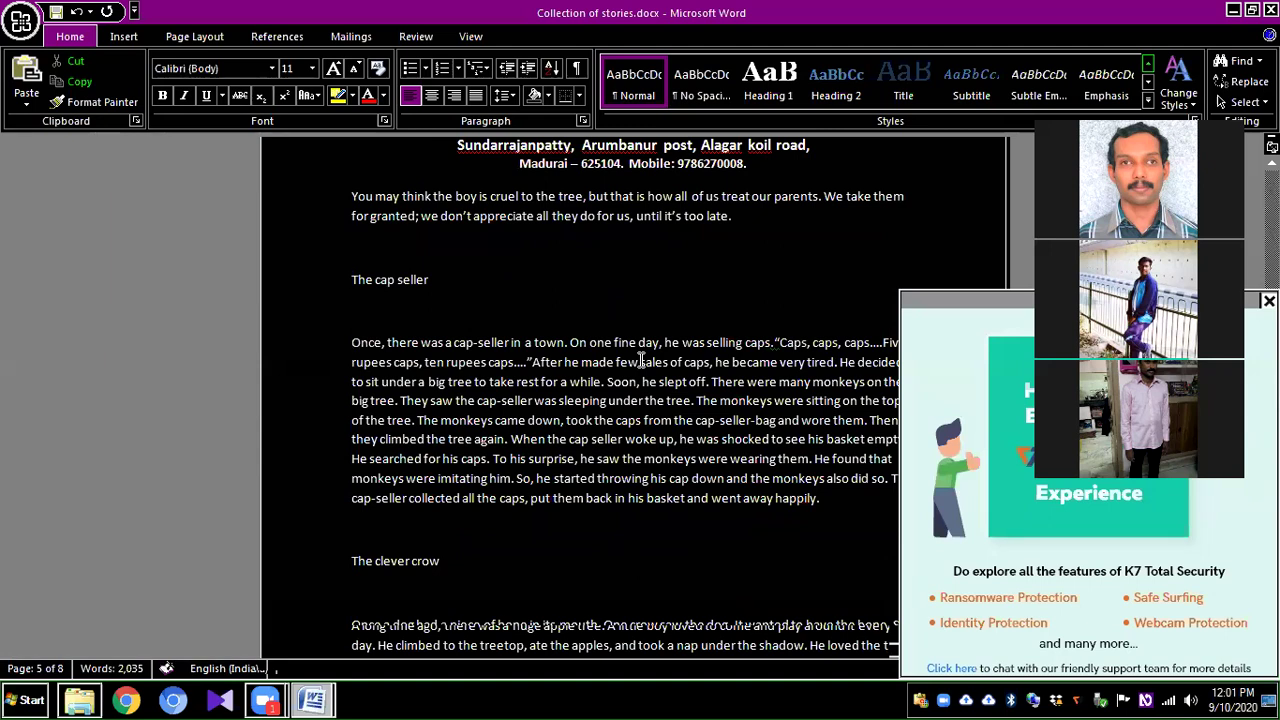
{"action": "key", "text": "shift+Down"}
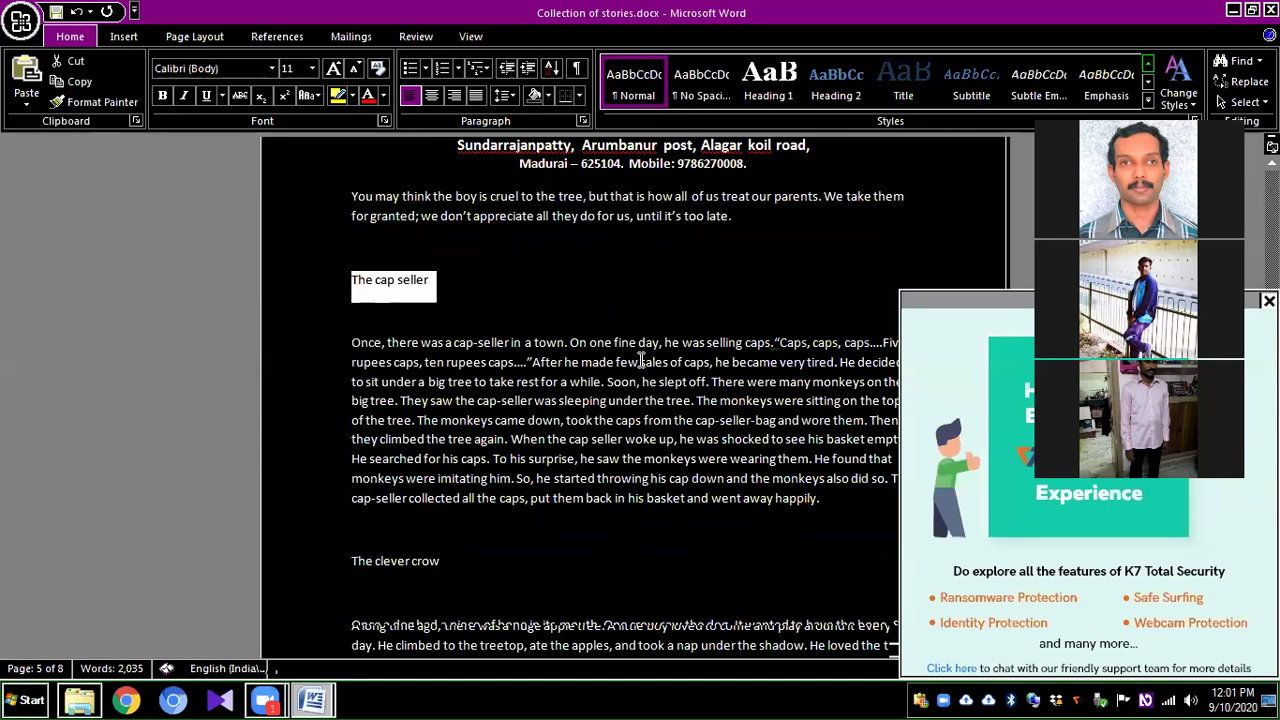
{"action": "key", "text": "ctrl+alt+2"}
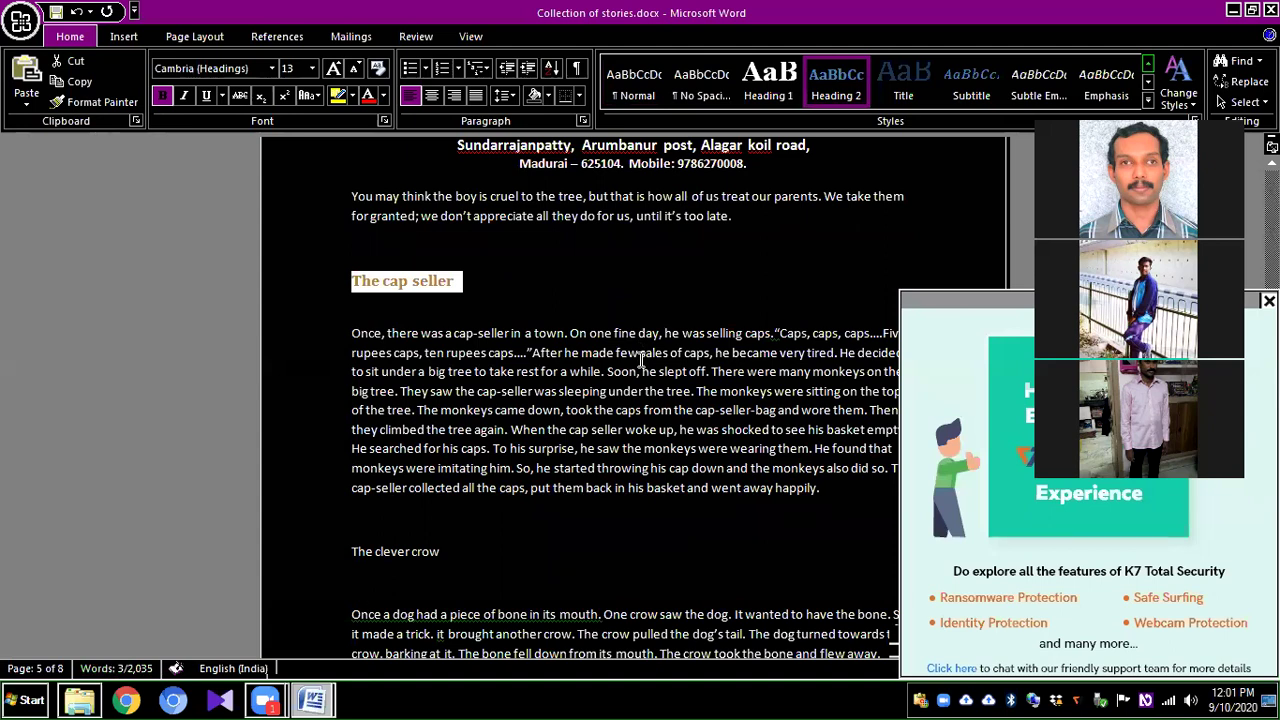
- Make The clever crow and The Greedy Dog titles Heading 2
{"action": "key", "text": "Right"}
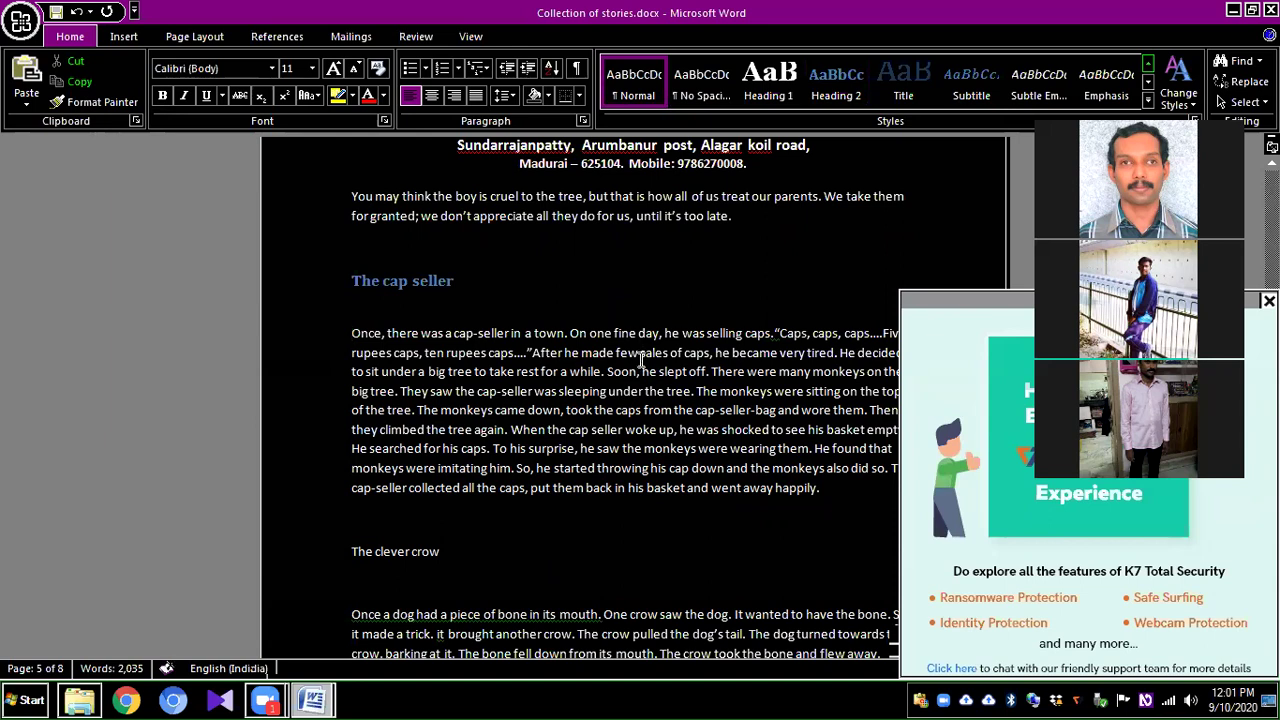
{"action": "key", "text": "shift+Down"}
{"action": "key", "text": "ctrl+alt+2"}
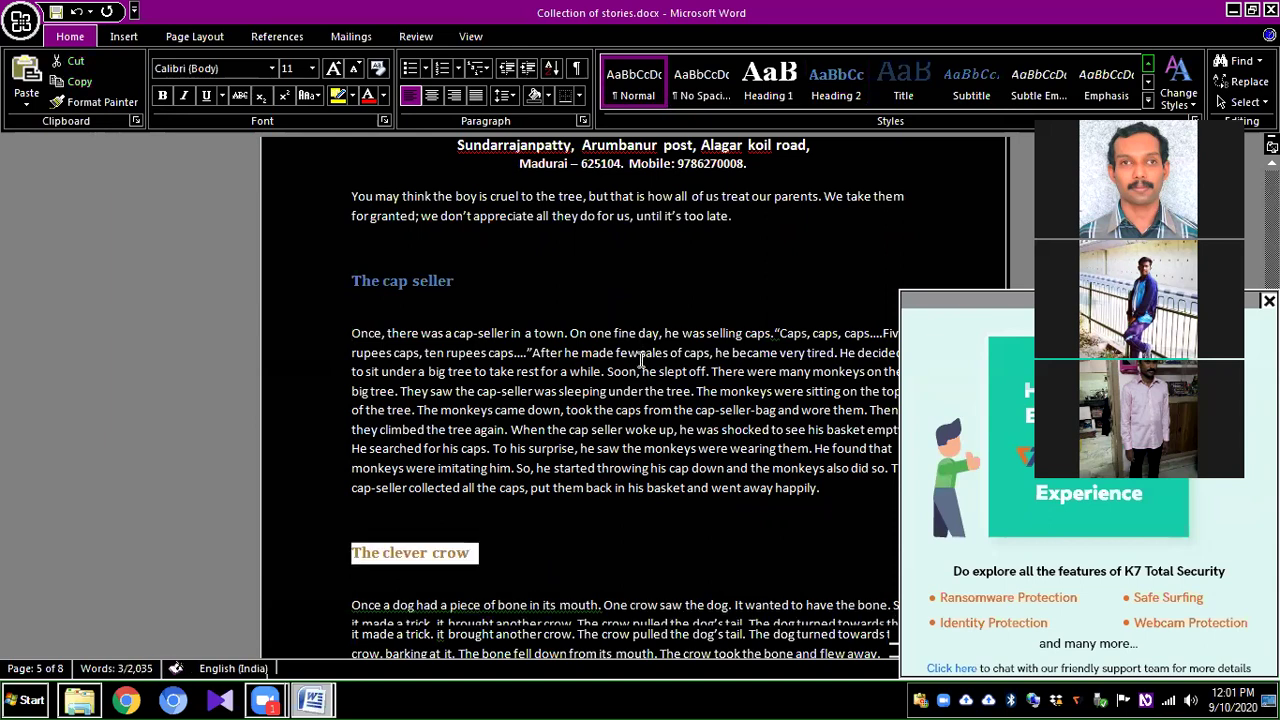
{"action": "left_click", "coordinate": [641, 362]}
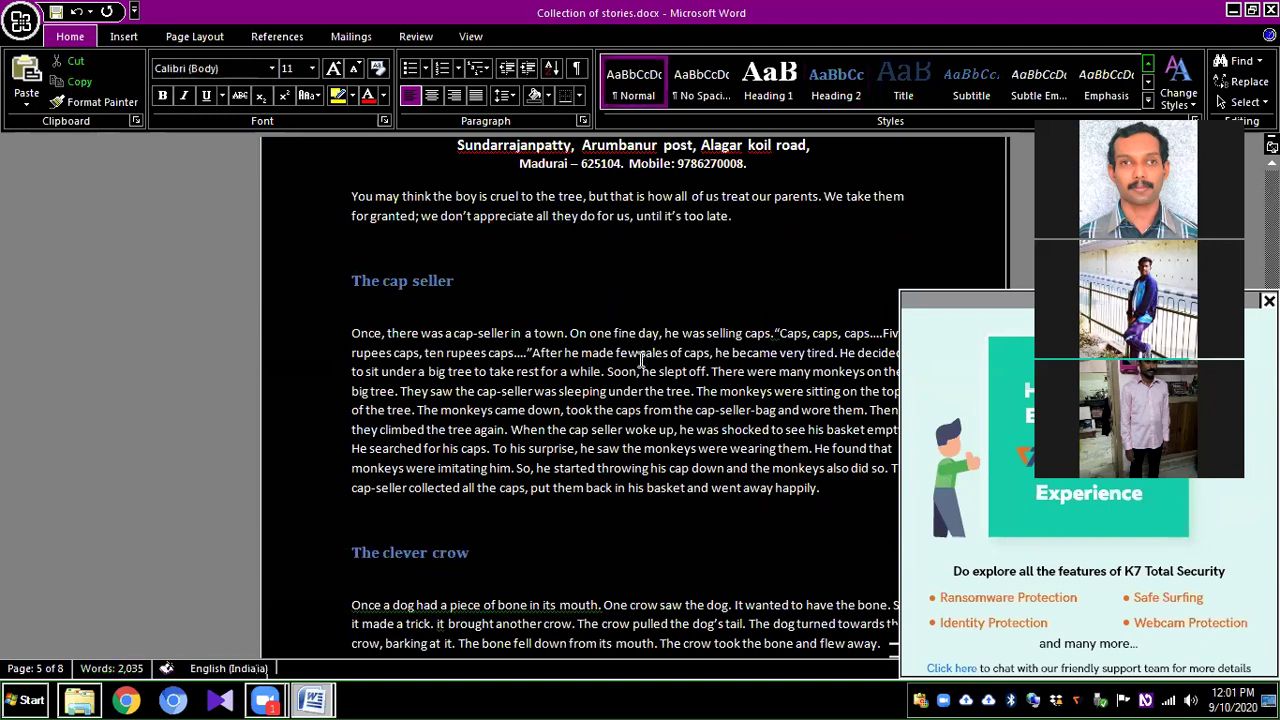
{"action": "key", "text": "Down"}
{"action": "key", "text": "Down"}
{"action": "key", "text": "Down"}
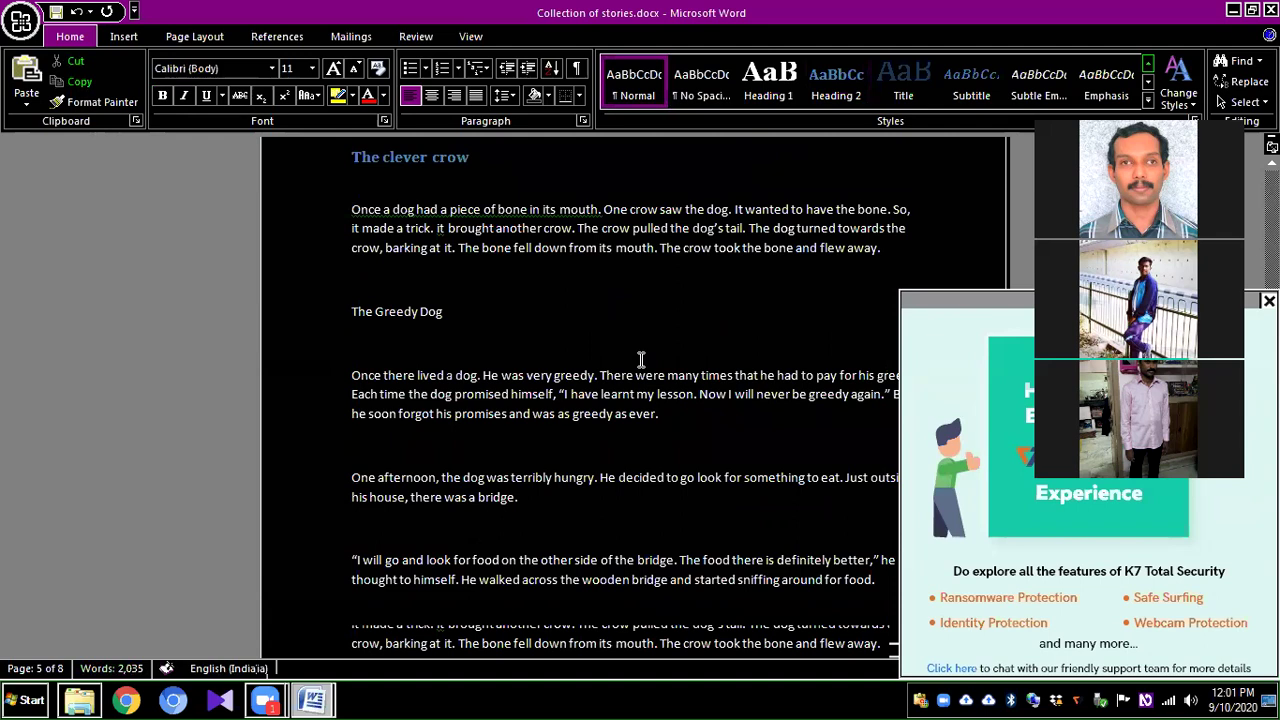
{"action": "key", "text": "shift+Down"}
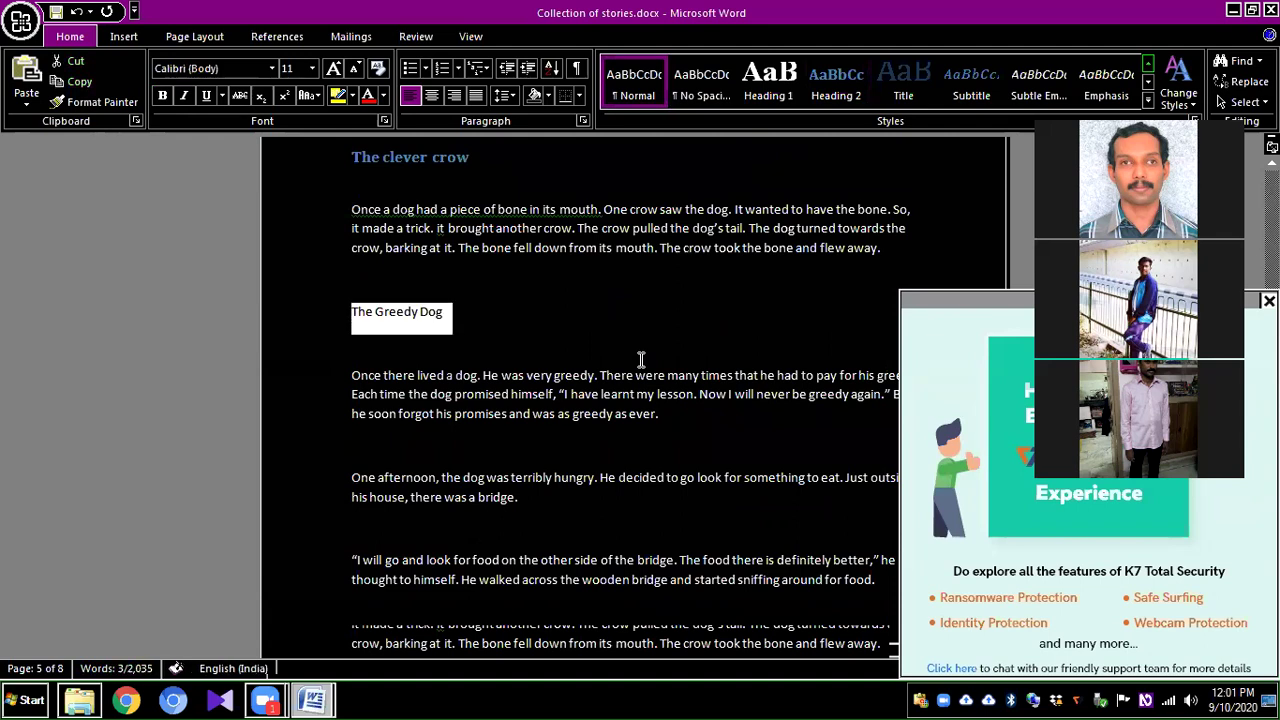
{"action": "key", "text": "ctrl+alt+2"}
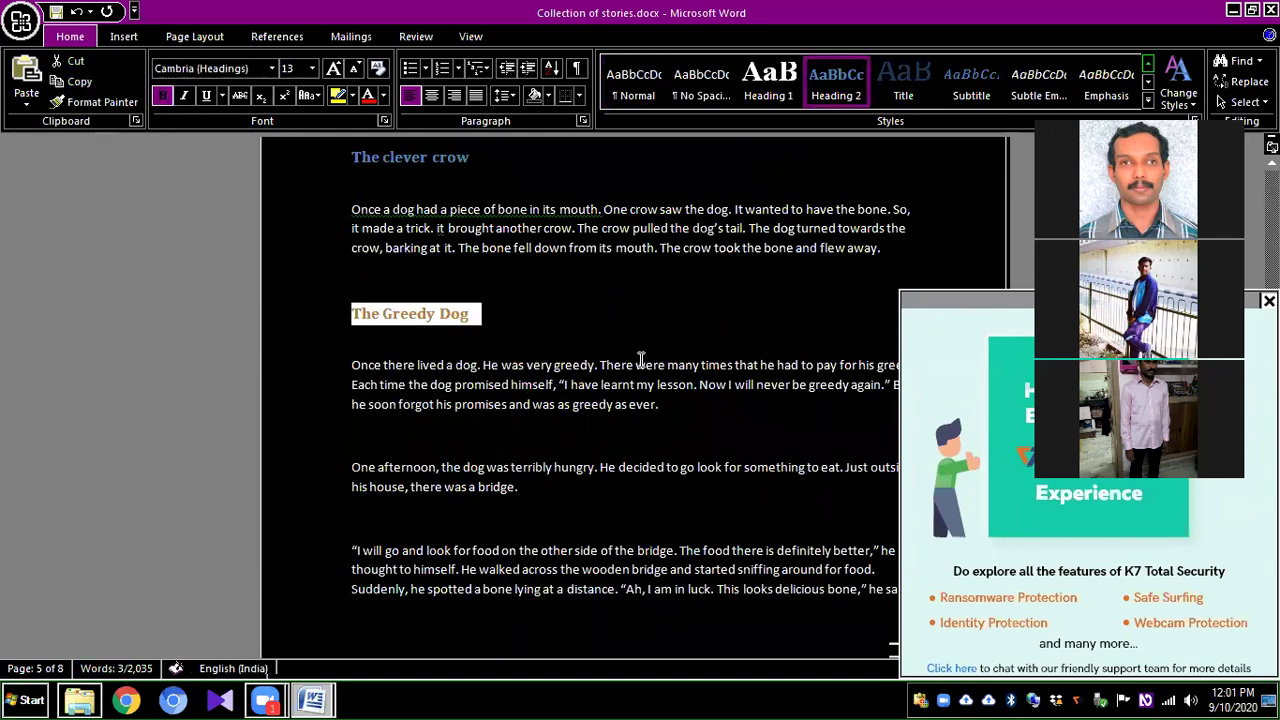
- Make The Lion and the Mouse title Heading 2
{"action": "key", "text": "Down"}
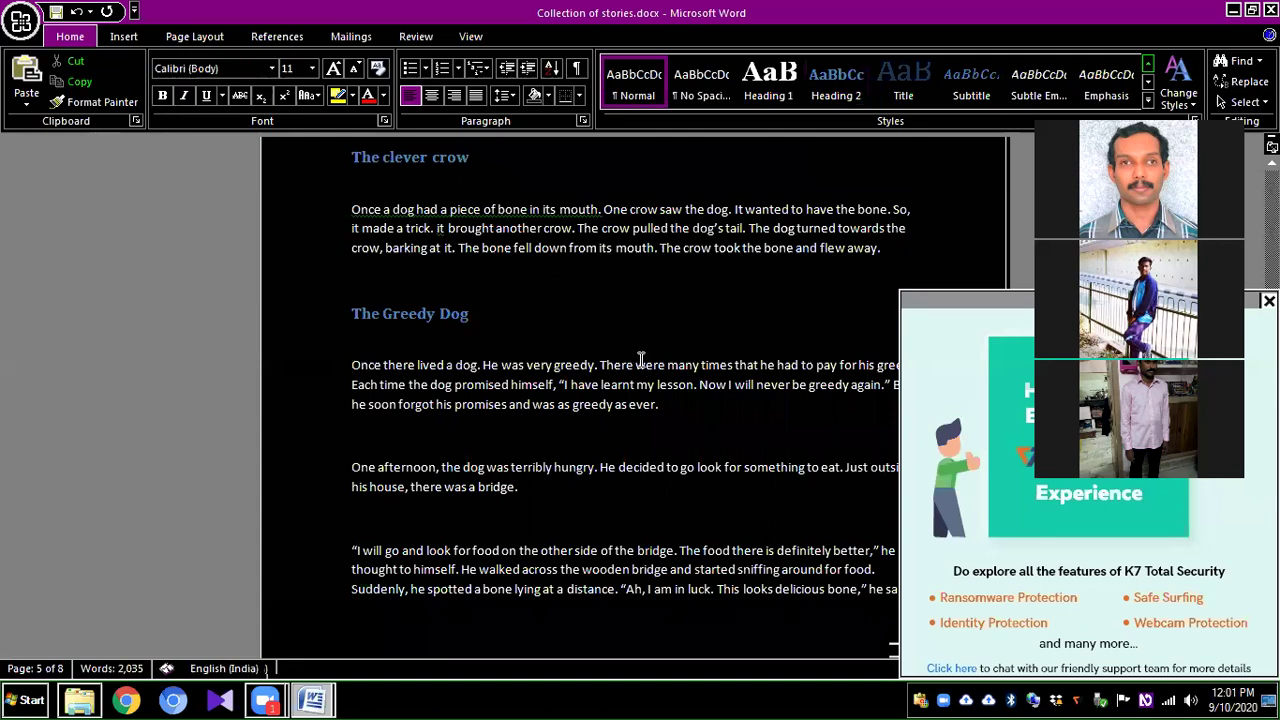
{"action": "key", "text": "ctrl+Down"}
{"action": "key", "text": "ctrl+Down"}
{"action": "key", "text": "ctrl+Down"}
{"action": "scroll", "coordinate": [641, 362], "scroll_direction": "down", "scroll_amount": 10}
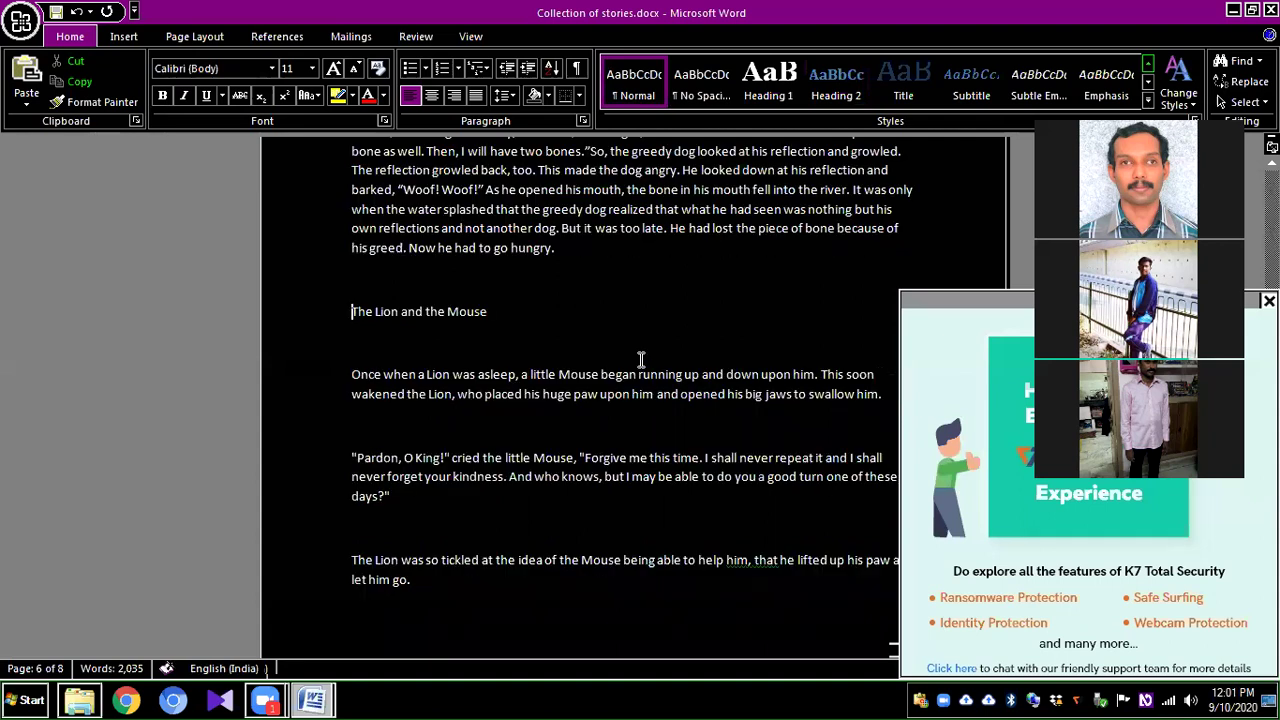
{"action": "key", "text": "shift+Down"}
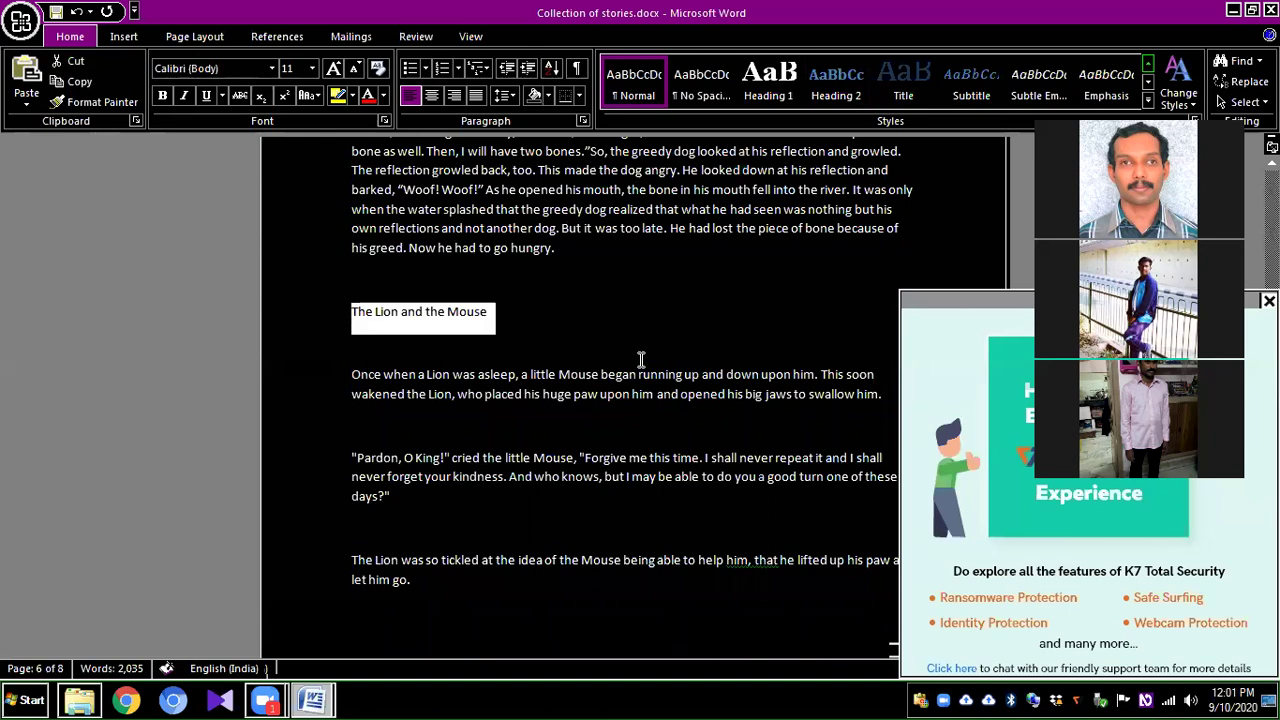
{"action": "key", "text": "ctrl+alt+2"}
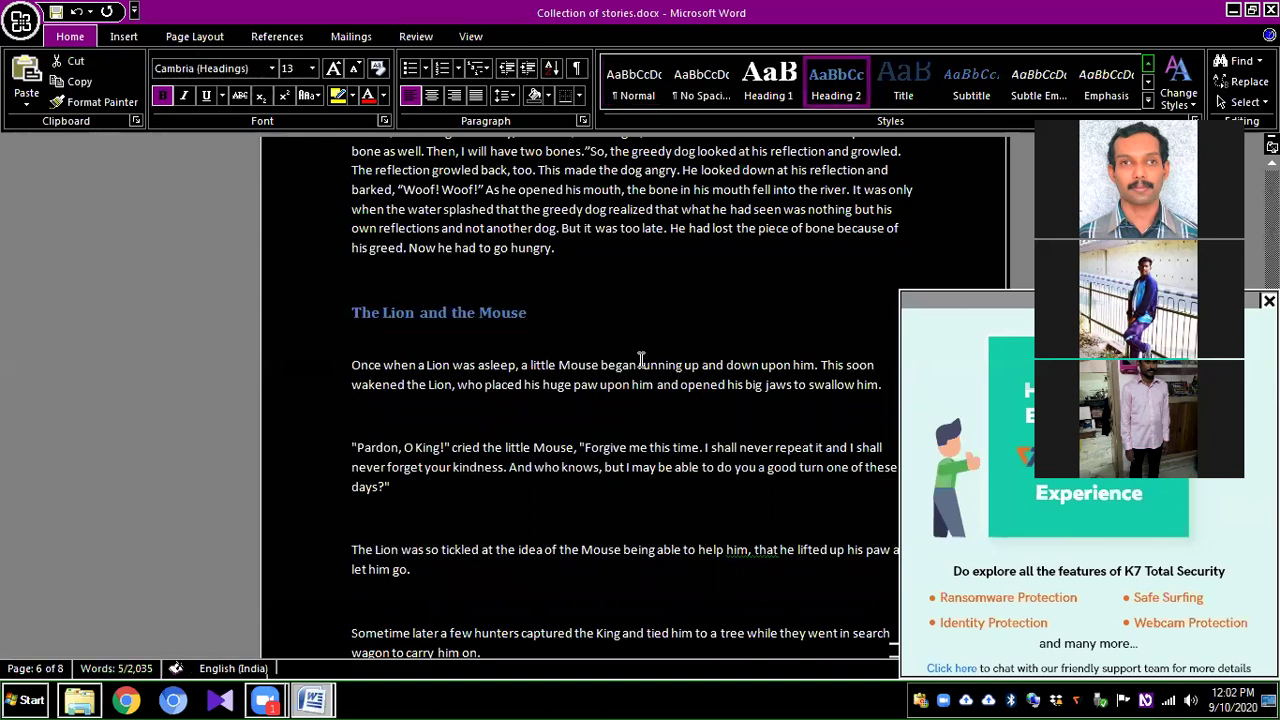
- Make The clever crow story 2 title Heading 2, then return to the document's top
{"action": "left_click", "coordinate": [641, 358]}
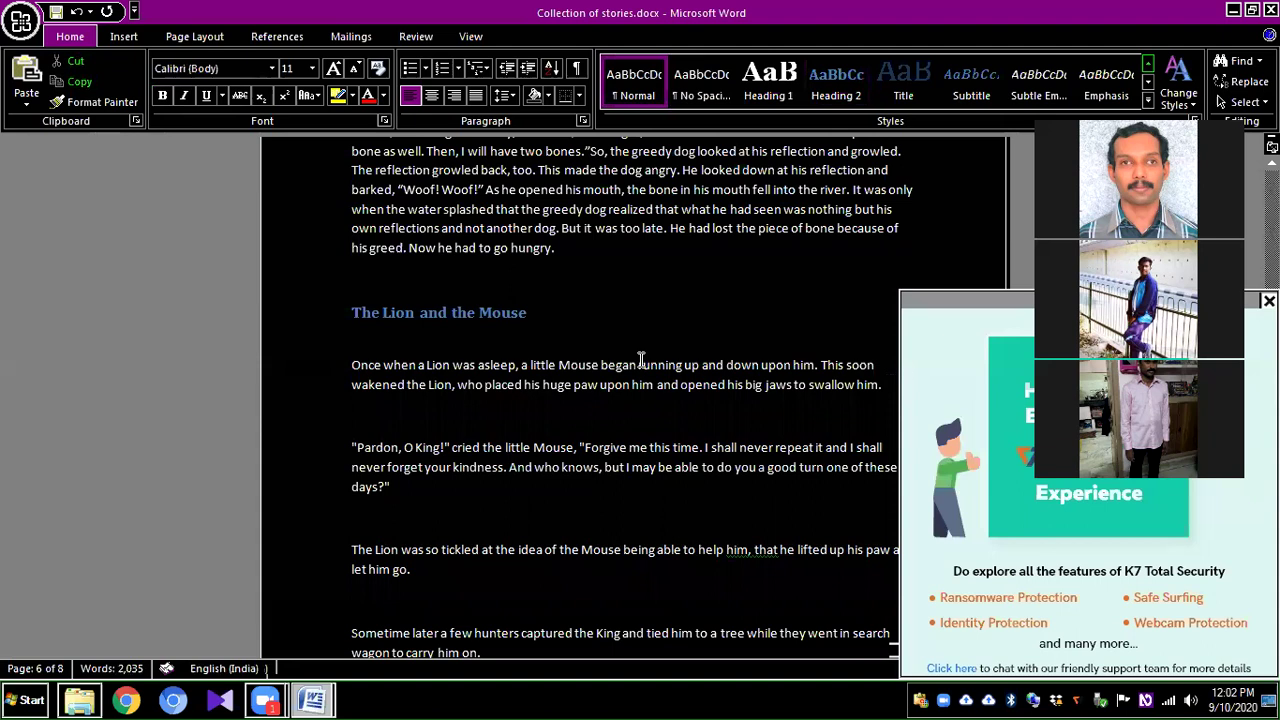
{"action": "key", "text": "Down"}
{"action": "key", "text": "Down"}
{"action": "scroll", "coordinate": [641, 358], "scroll_direction": "down", "scroll_amount": 7}
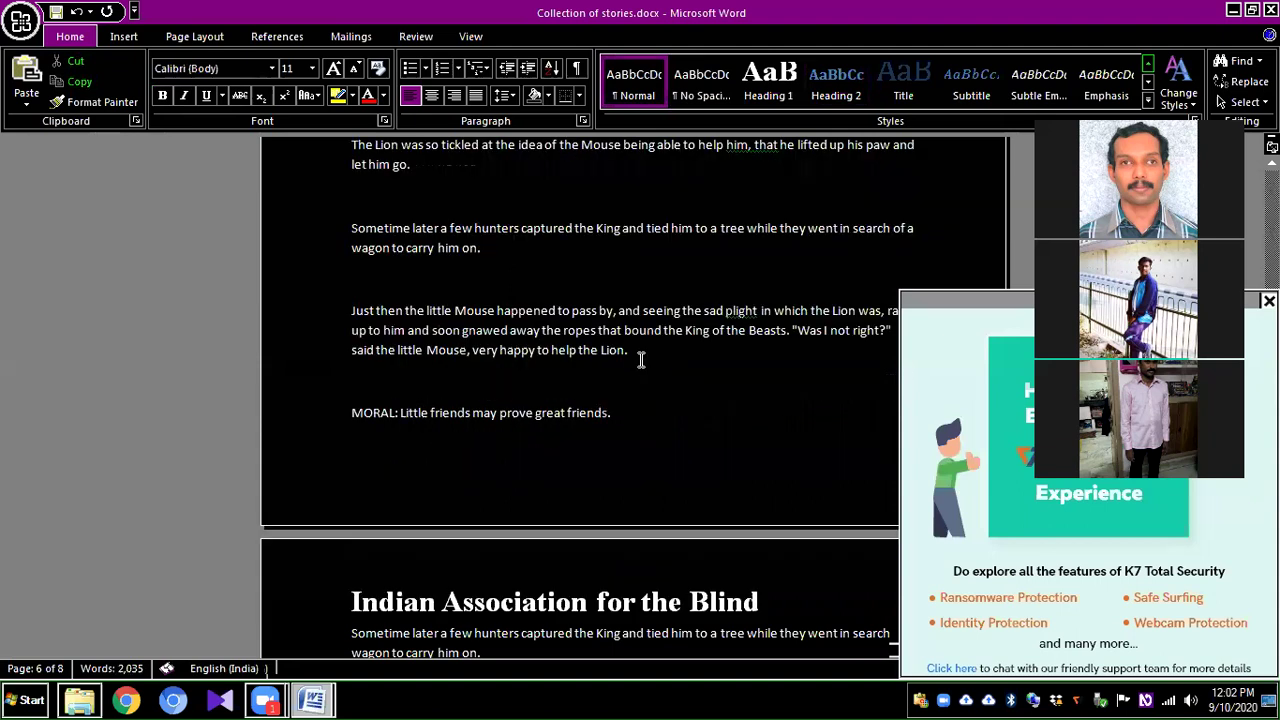
{"action": "scroll", "coordinate": [641, 358], "scroll_direction": "down", "scroll_amount": 7}
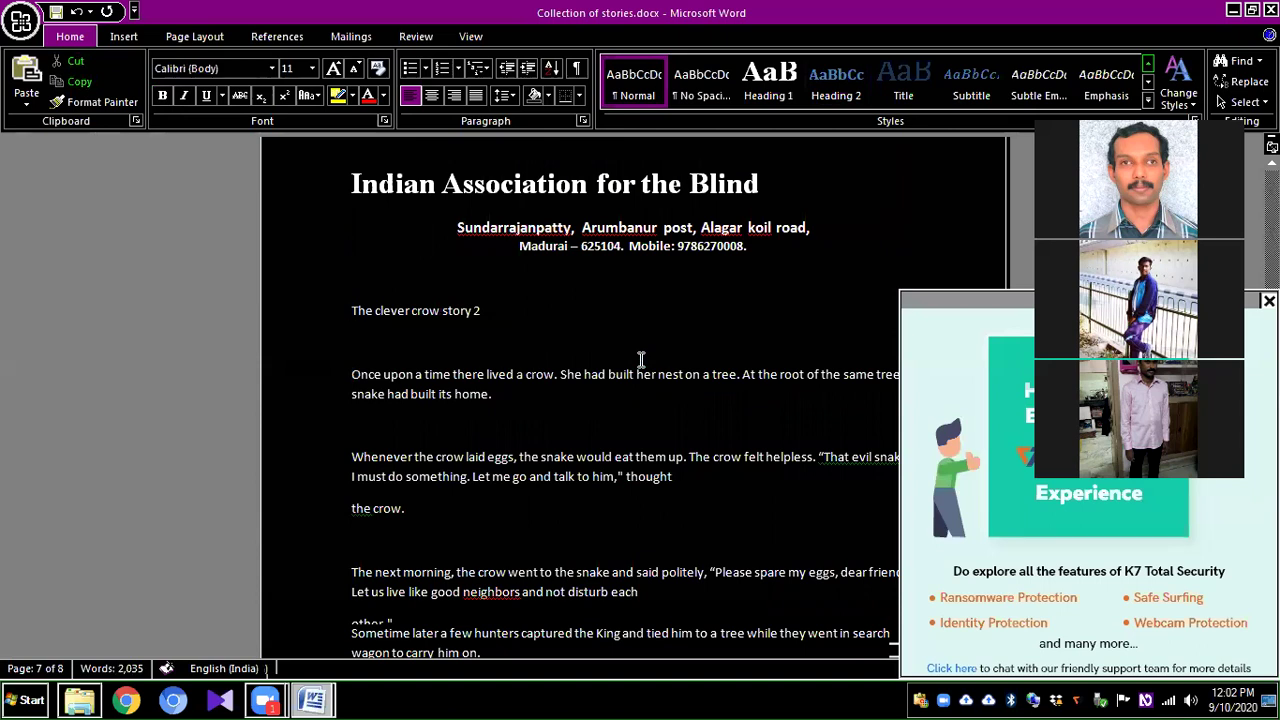
{"action": "key", "text": "shift+End"}
{"action": "key", "text": "ctrl+alt+2"}
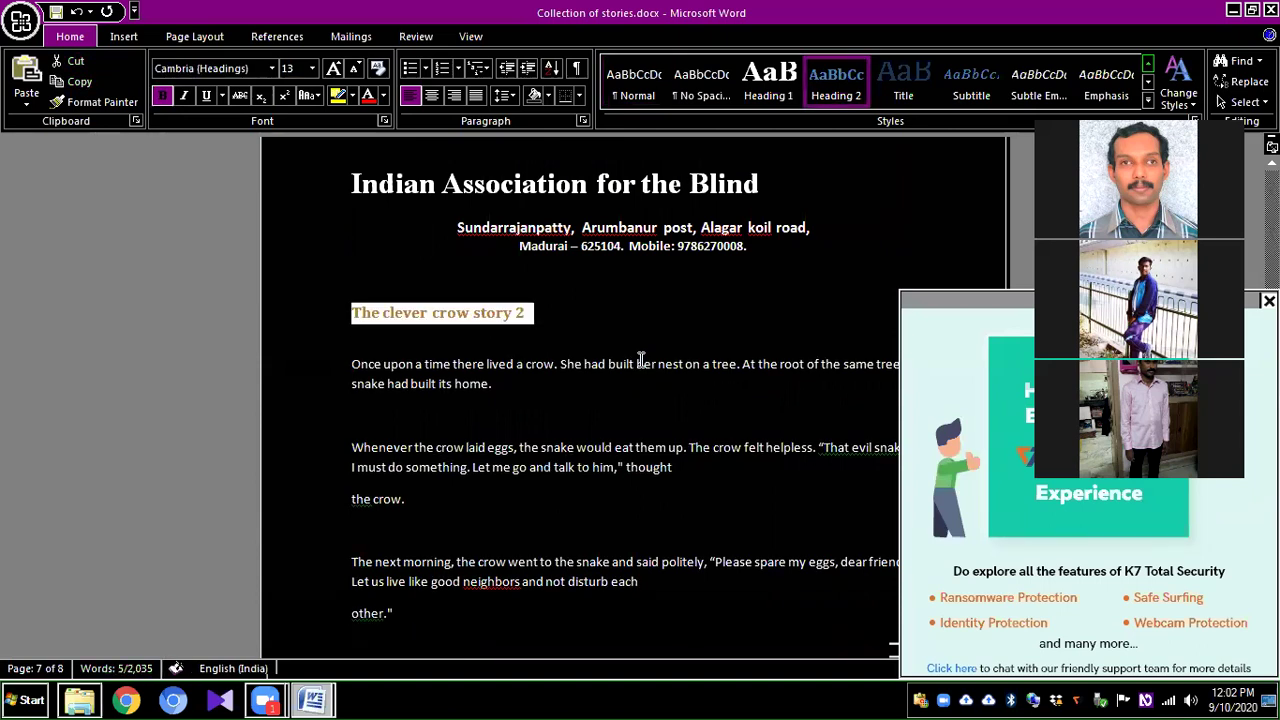
{"action": "key", "text": "ctrl+Home"}
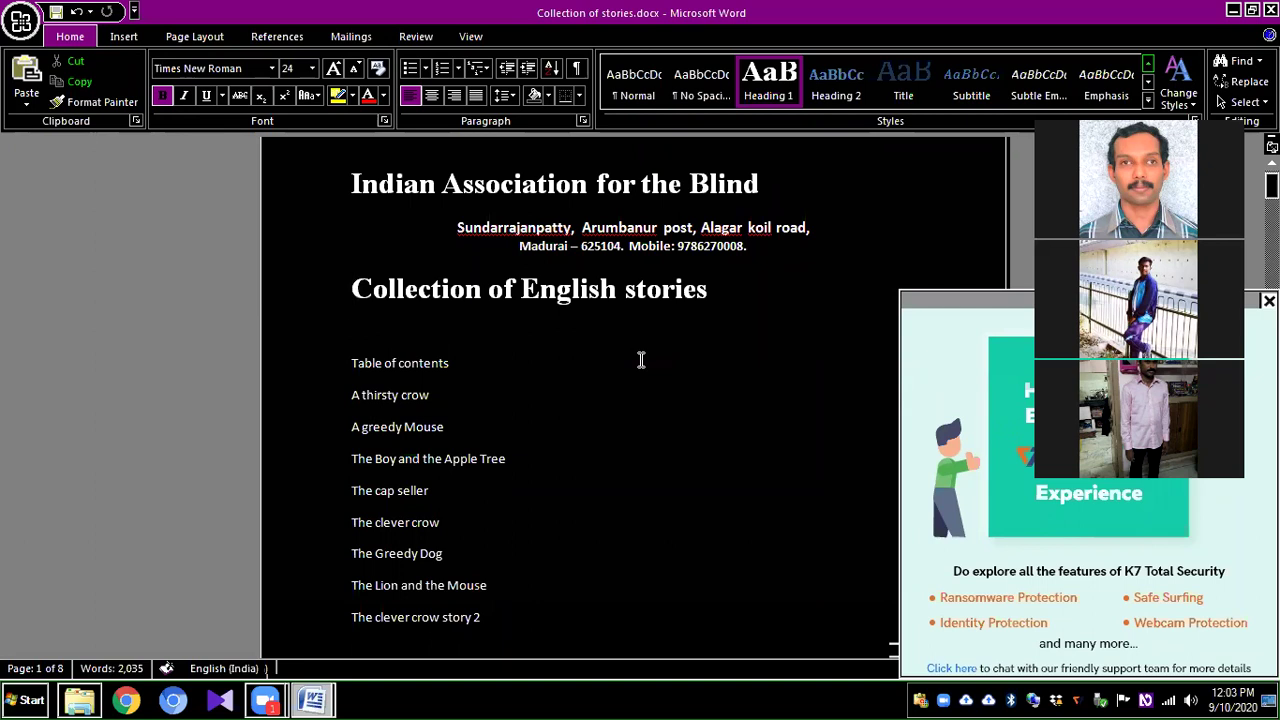
- Select the 'A thirsty crow' entry below the Table of contents line
{"action": "key", "text": "Down"}
{"action": "key", "text": "Down"}
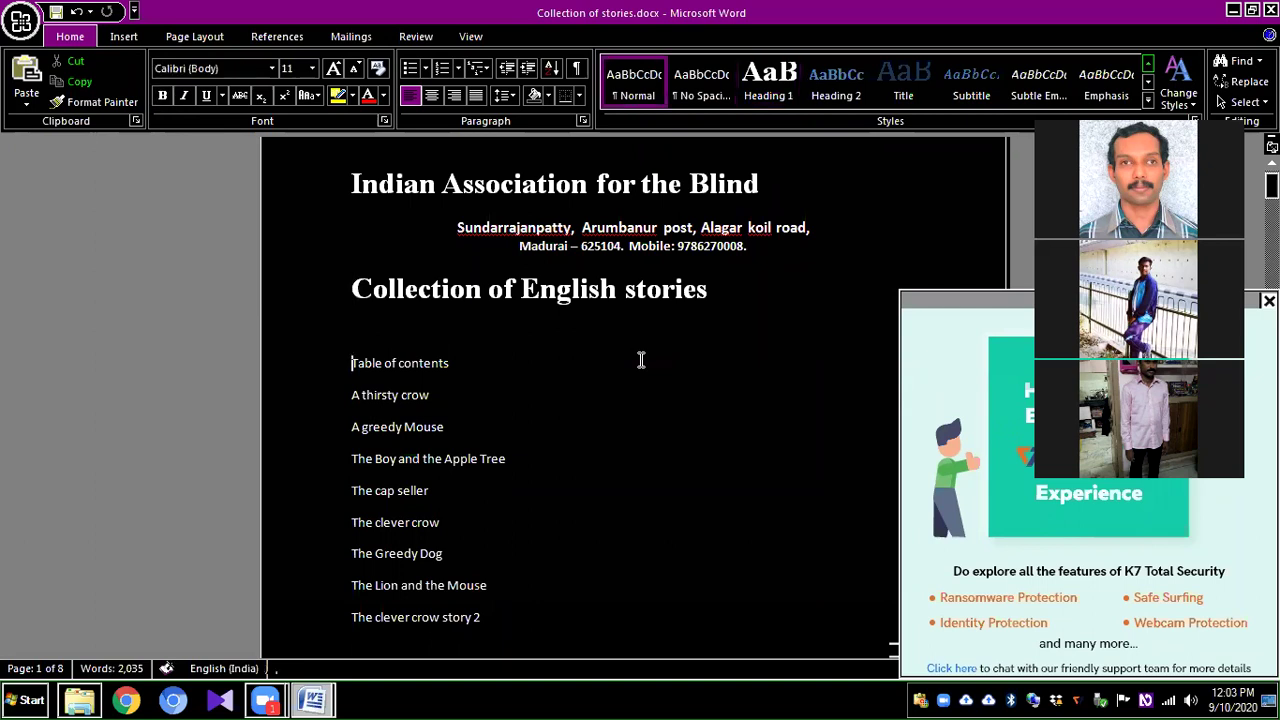
{"action": "key", "text": "Down"}
{"action": "key", "text": "shift+Down"}
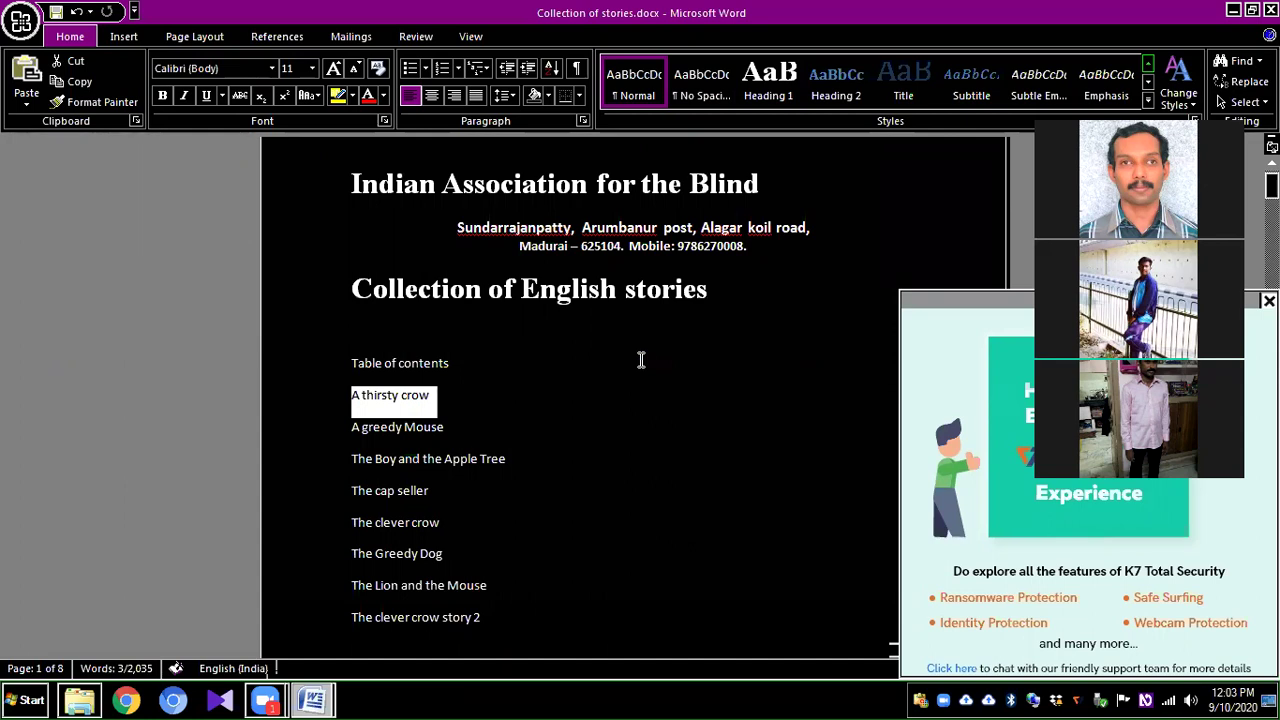
- Open Insert Hyperlink for 'A thirsty crow' and browse the practice folder's documents
{"action": "key", "text": "ctrl+k"}
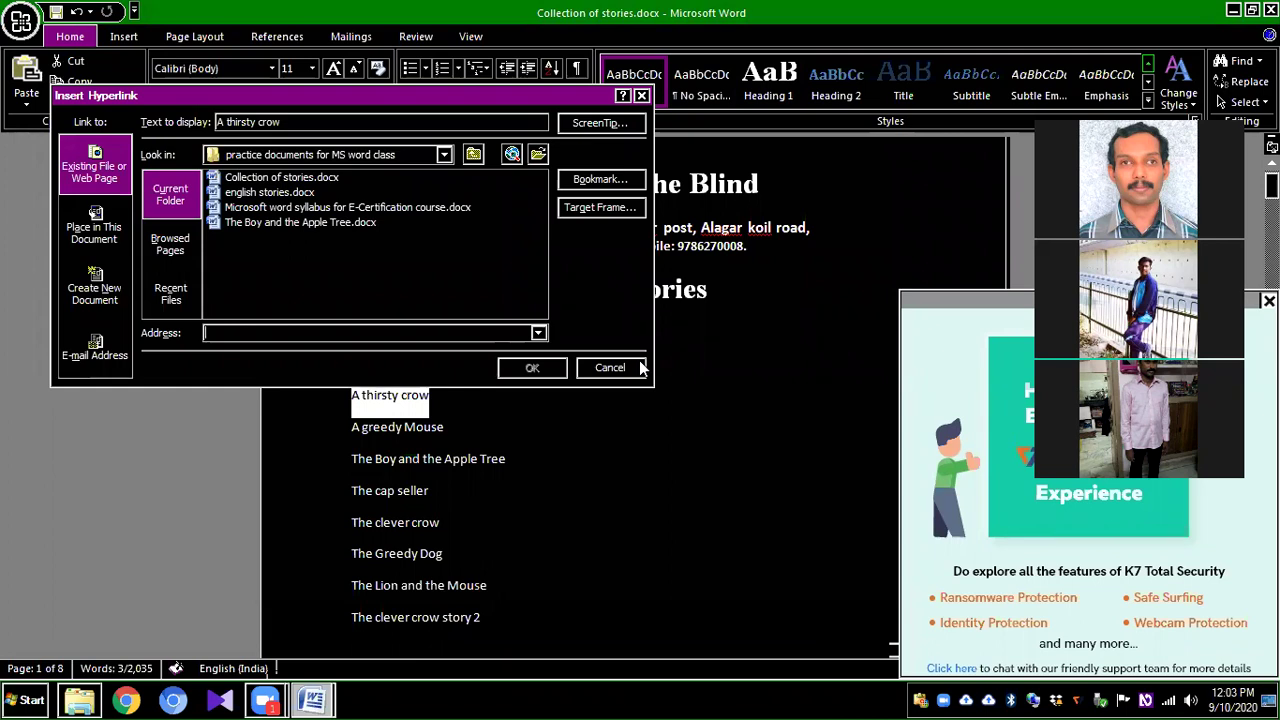
{"action": "key", "text": "Tab"}
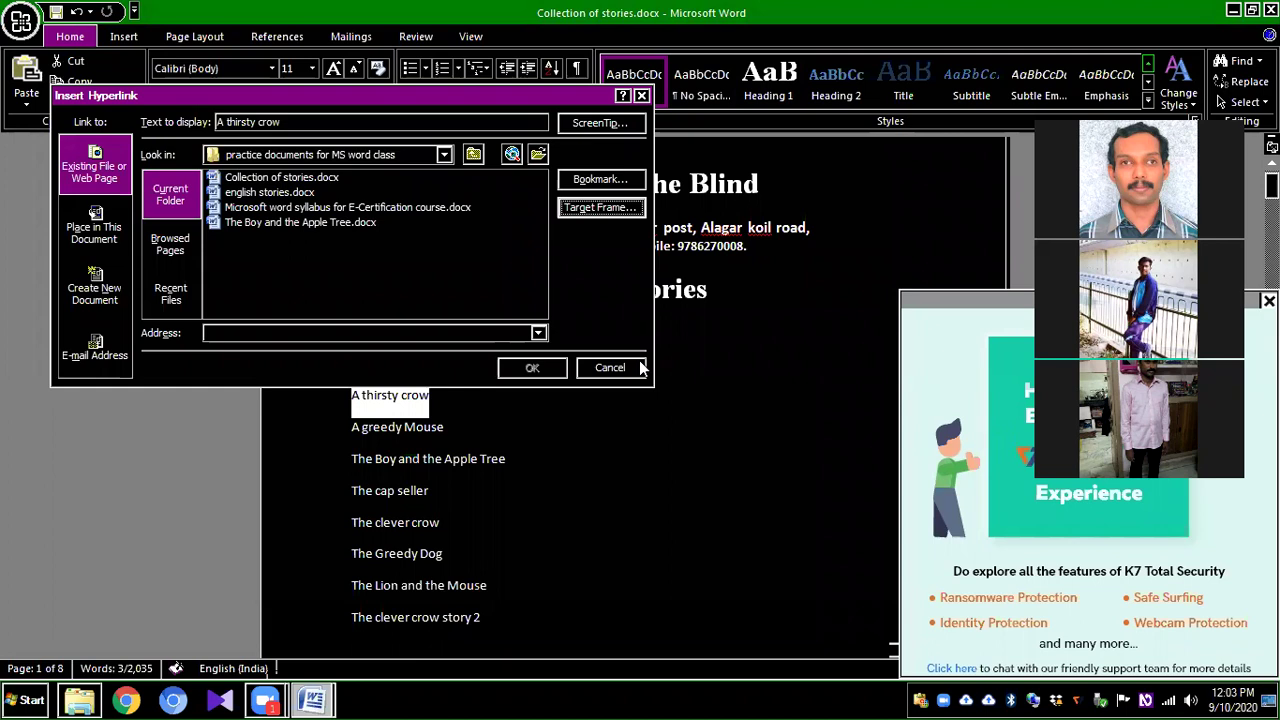
{"action": "key", "text": "shift+Tab"}
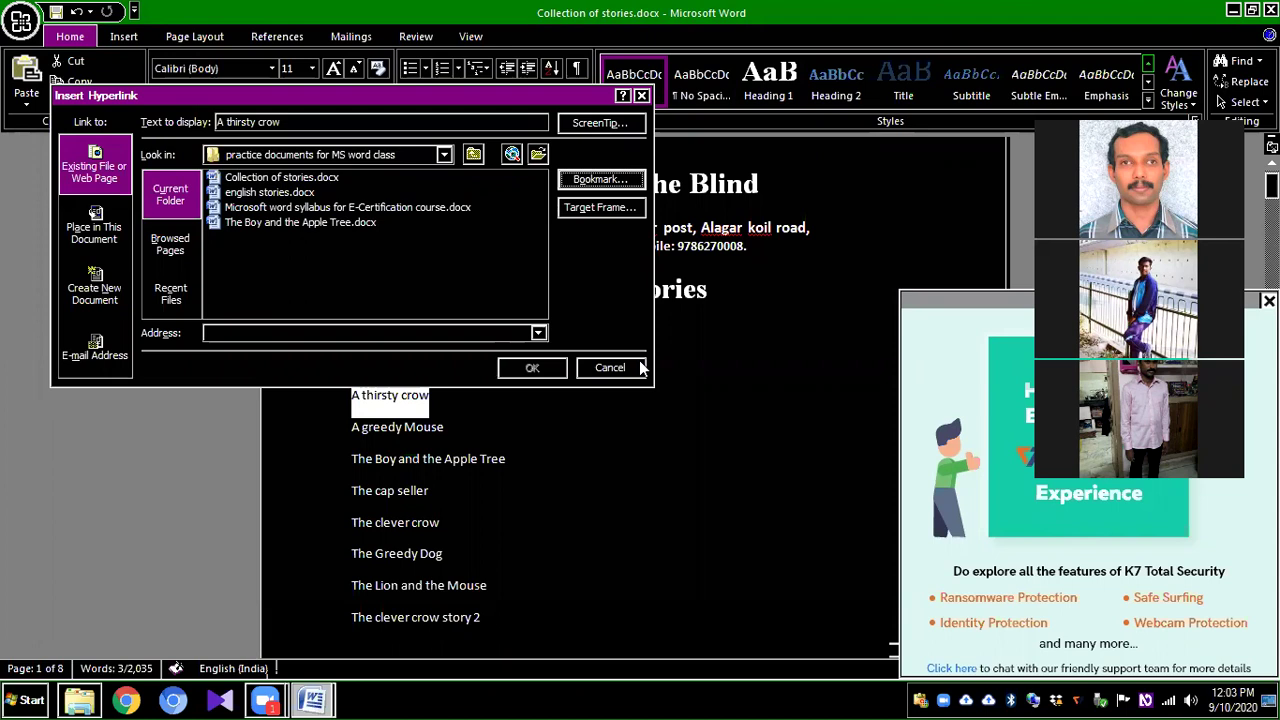
{"action": "key", "text": "Tab"}
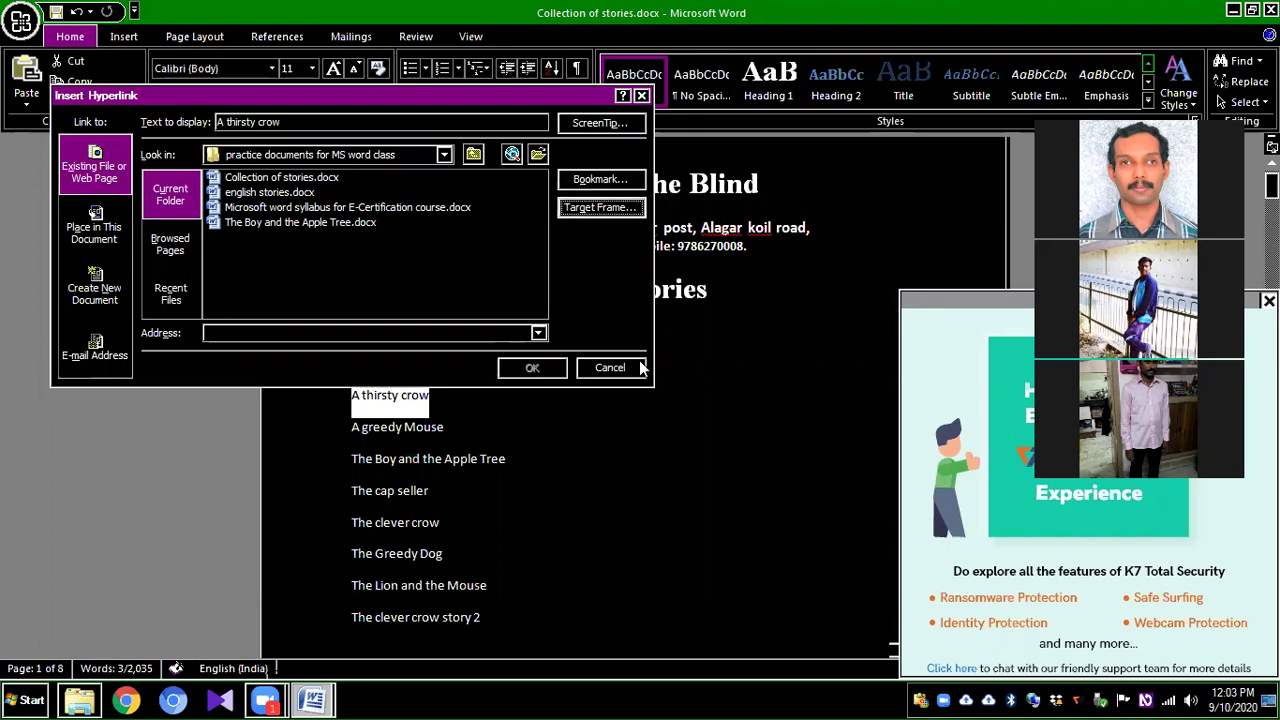
{"action": "key", "text": "shift+Tab"}
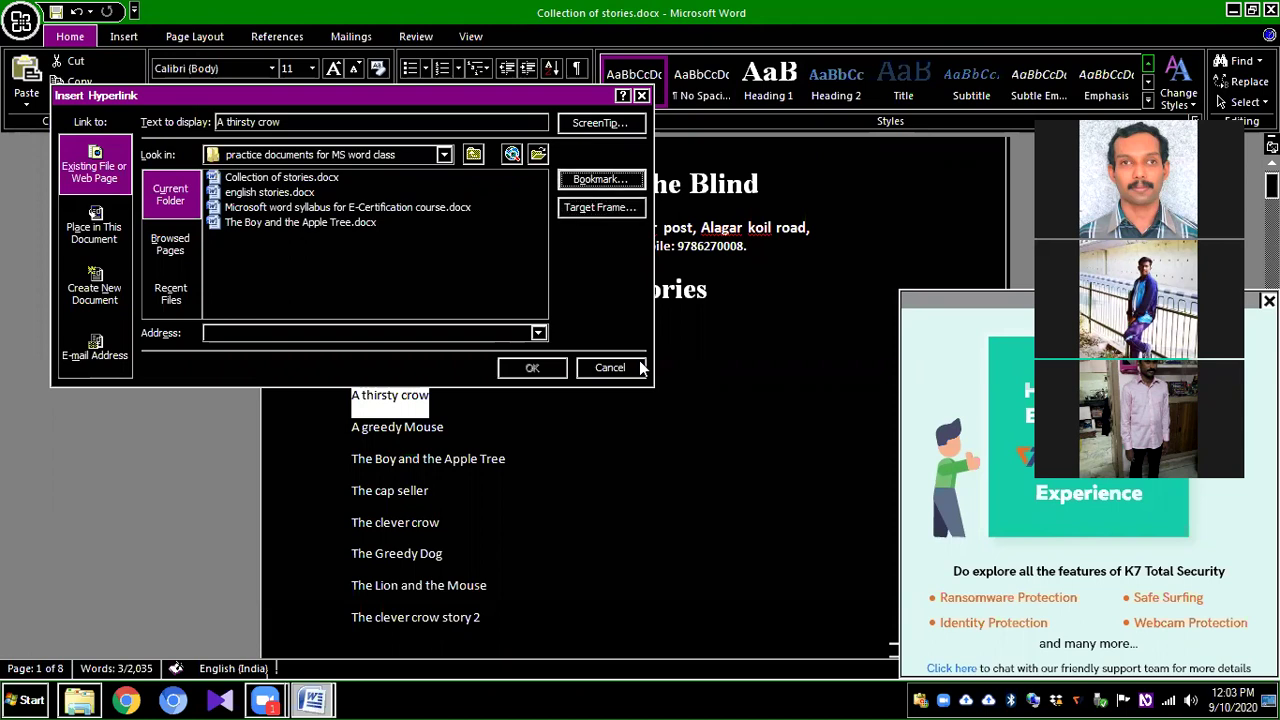
{"action": "key", "text": "shift+Tab"}
{"action": "key", "text": "shift+Tab"}
{"action": "key", "text": "shift+Tab"}
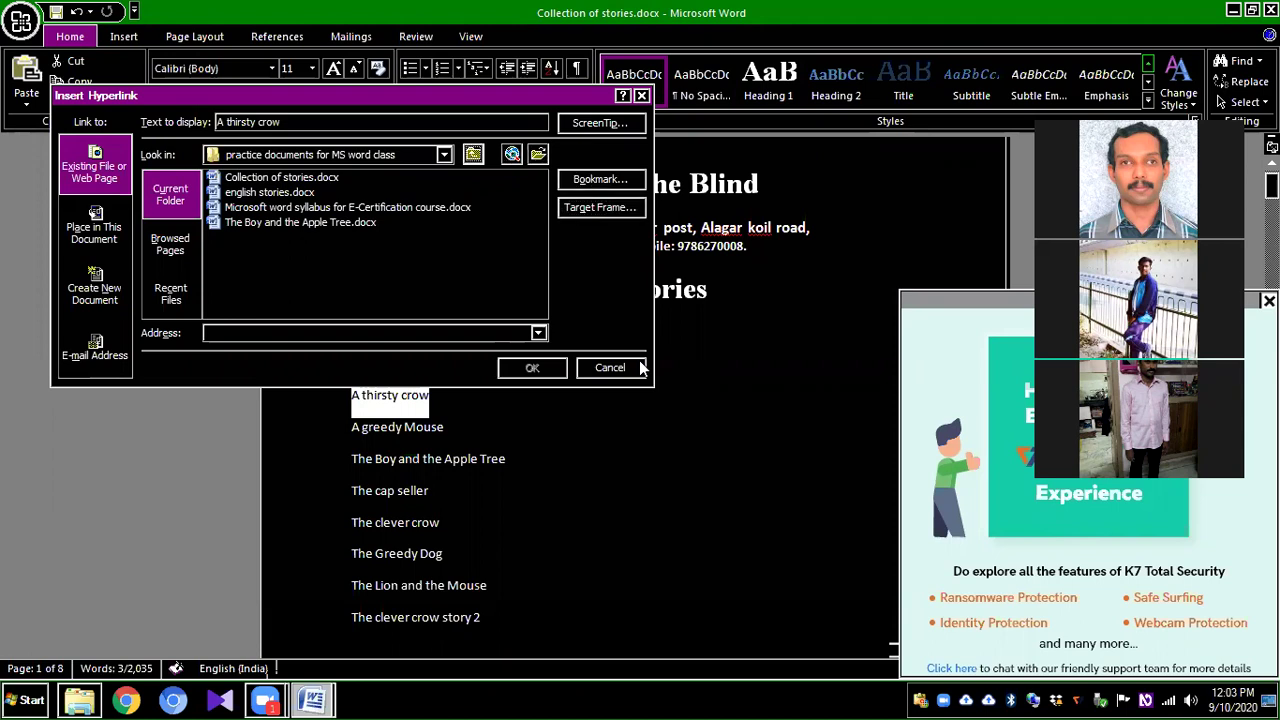
{"action": "key", "text": "Tab"}
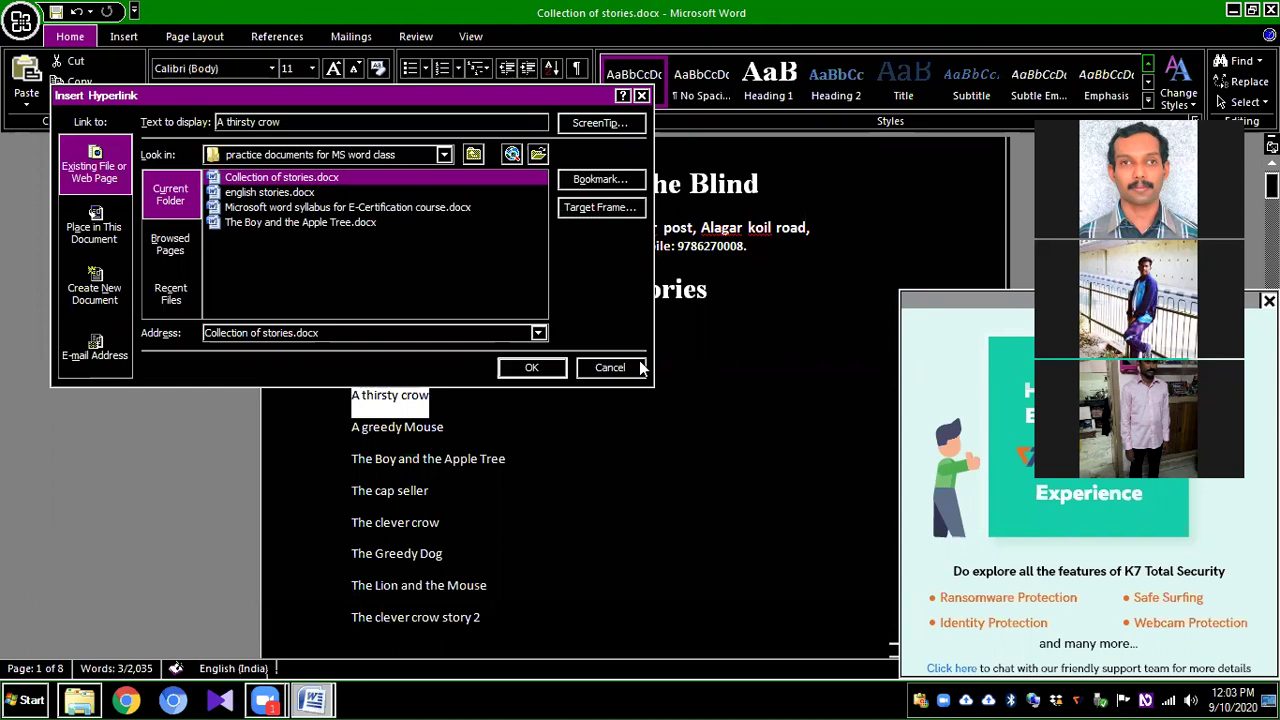
{"action": "key", "text": "Down"}
{"action": "key", "text": "Down"}
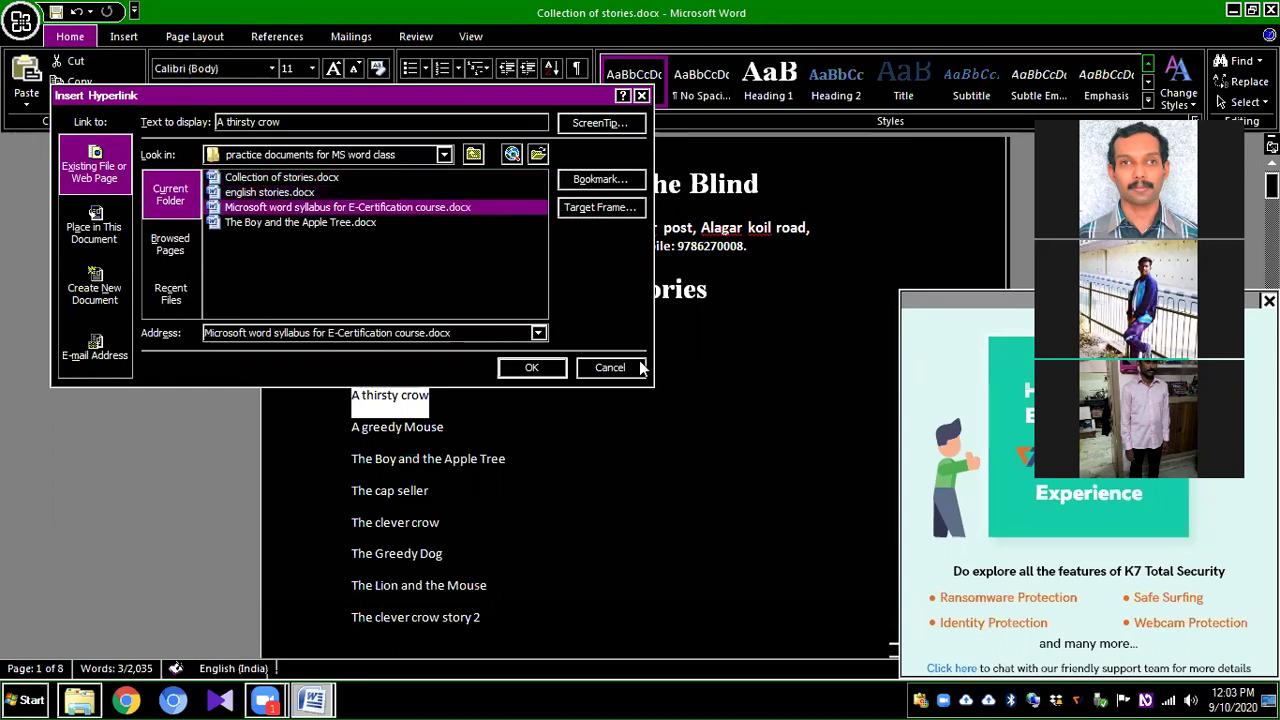
{"action": "key", "text": "Down"}
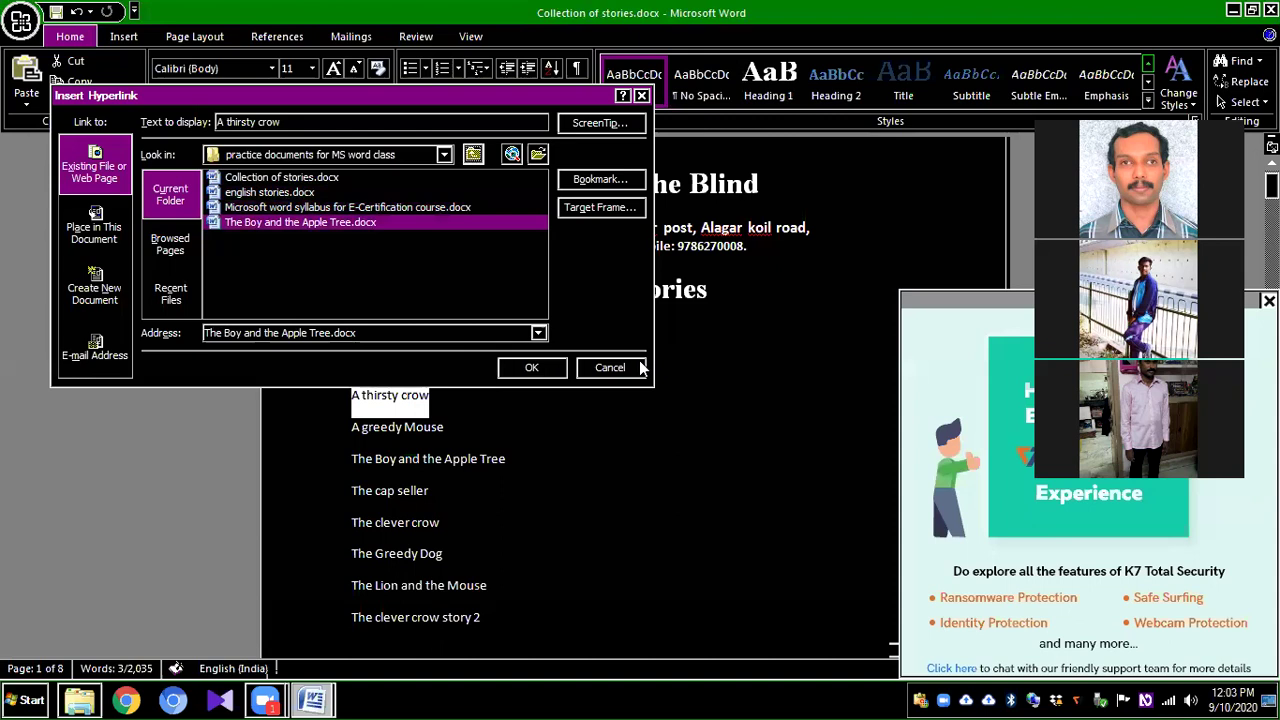
- Cancel the dialog without linking and reopen Insert Hyperlink for 'A thirsty crow'
{"action": "left_click", "coordinate": [638, 367]}
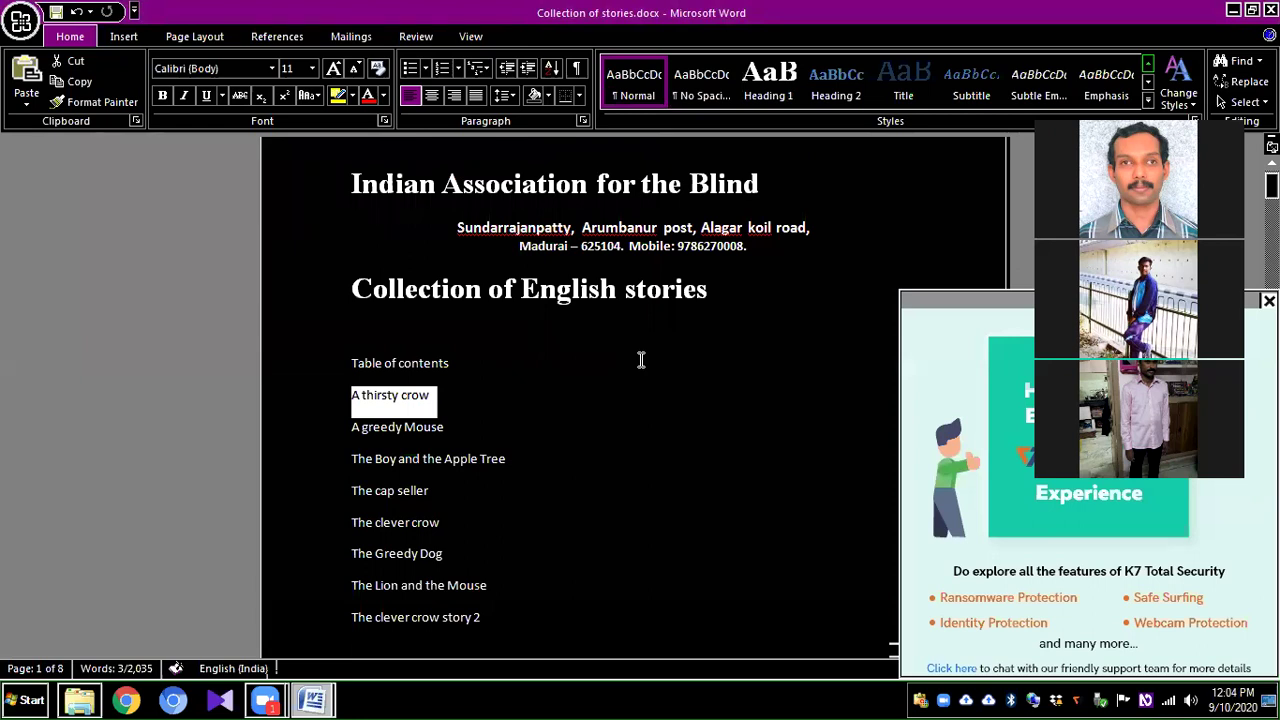
{"action": "key", "text": "ctrl+k"}
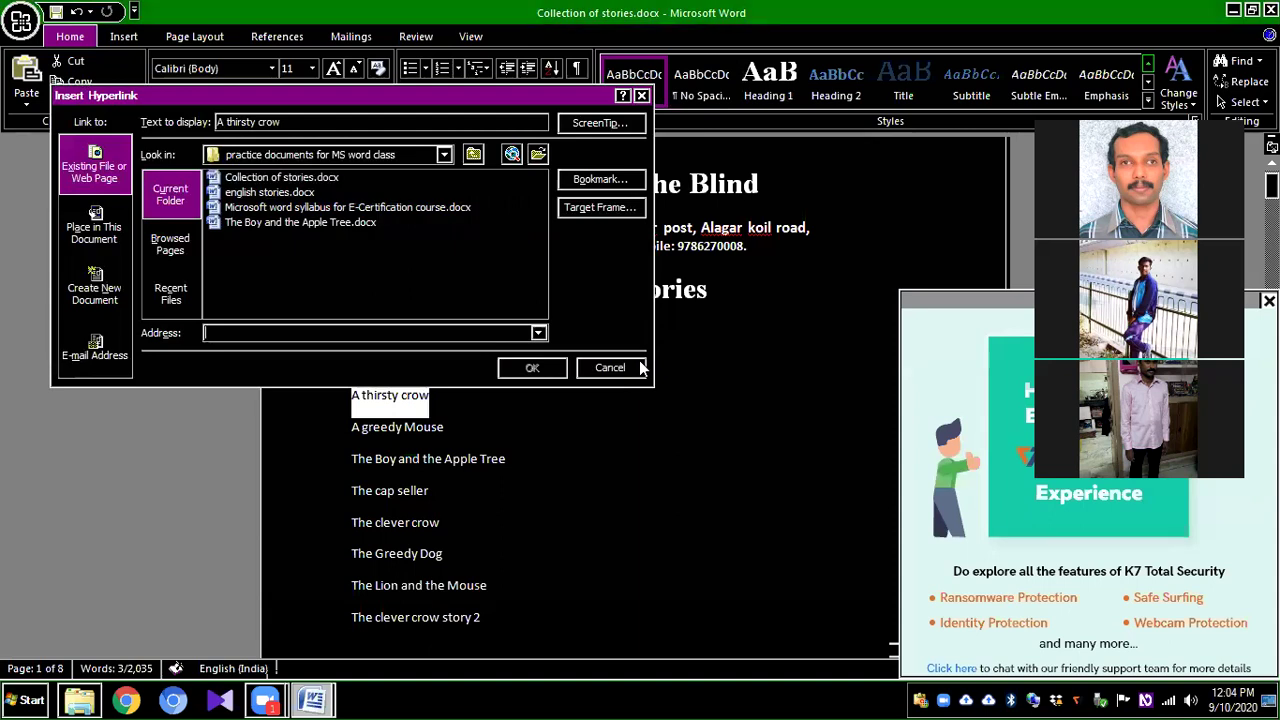
{"action": "key", "text": "Tab"}
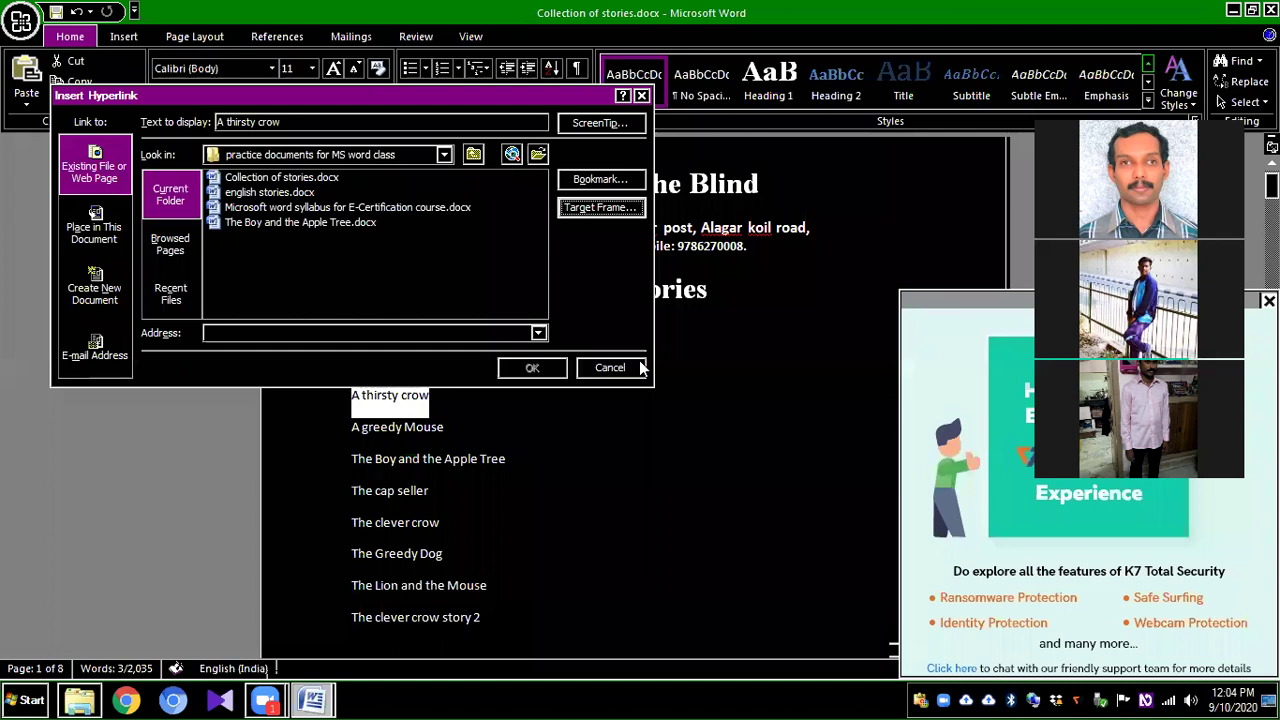
- Browse the target frame options and leave the frame at Page Default (none)
{"action": "key", "text": "Return"}
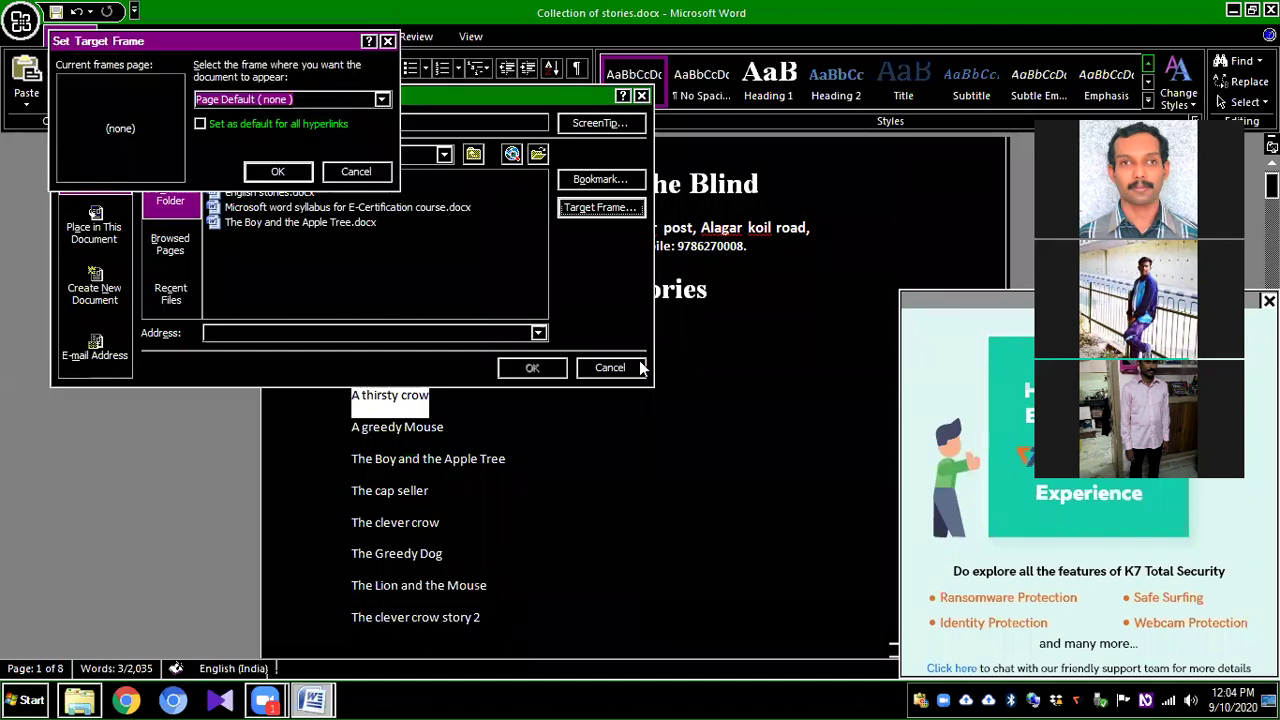
{"action": "key", "text": "alt+Down"}
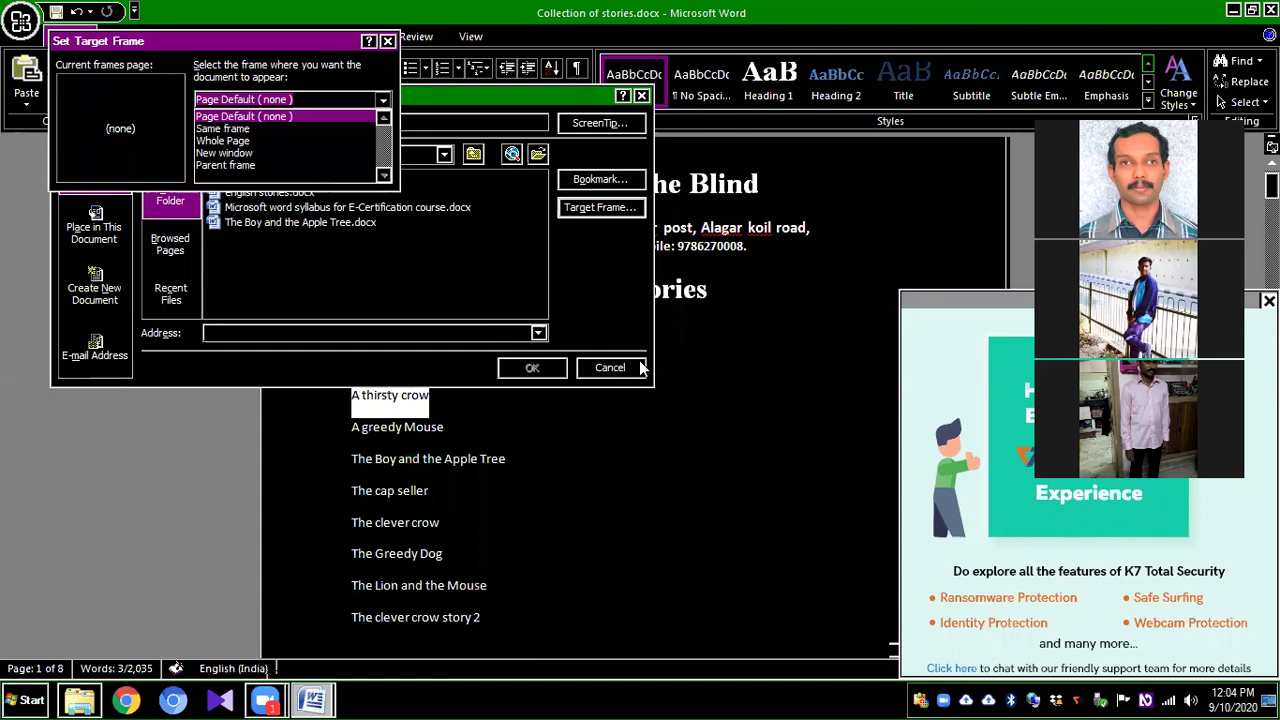
{"action": "key", "text": "Down"}
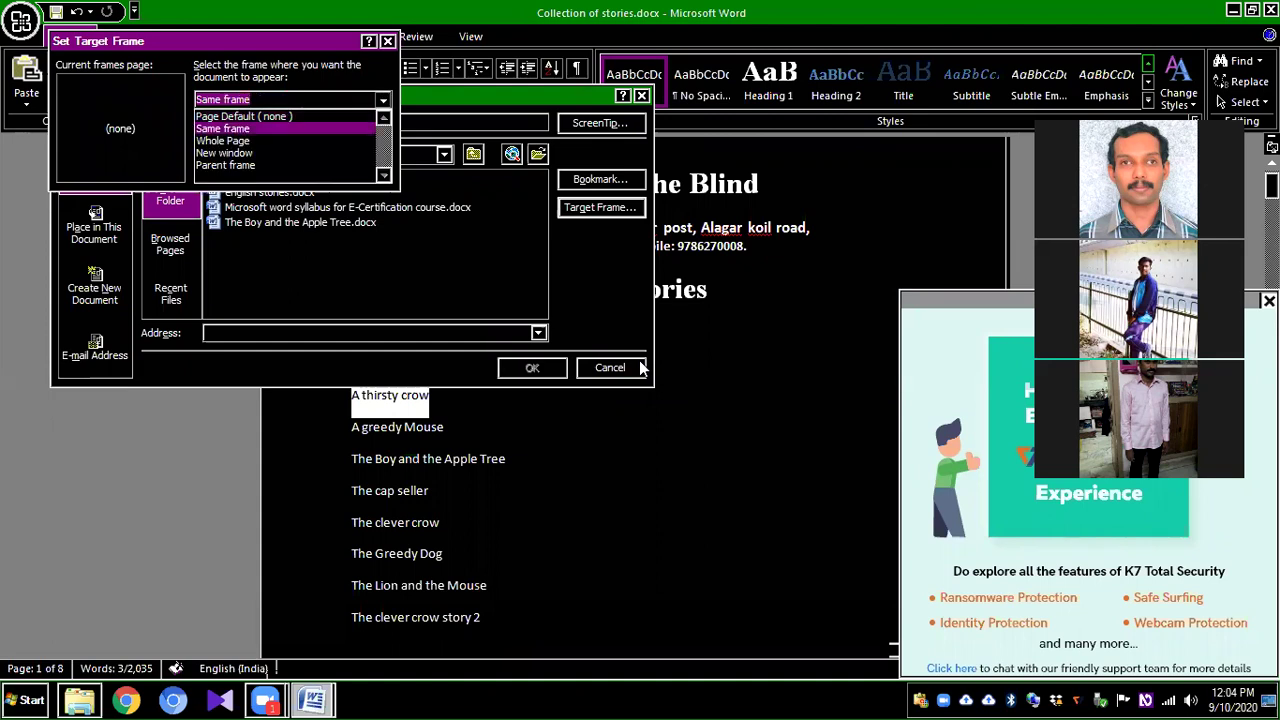
{"action": "key", "text": "Down"}
{"action": "key", "text": "Down"}
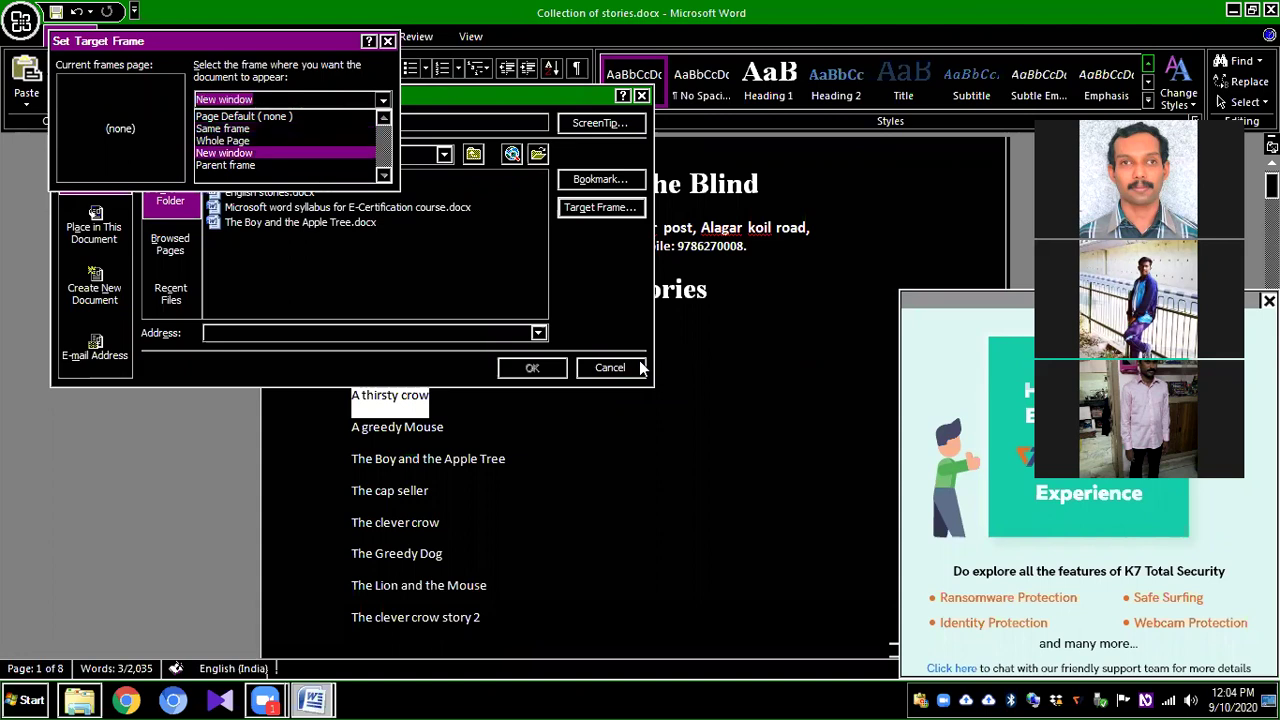
{"action": "key", "text": "Down"}
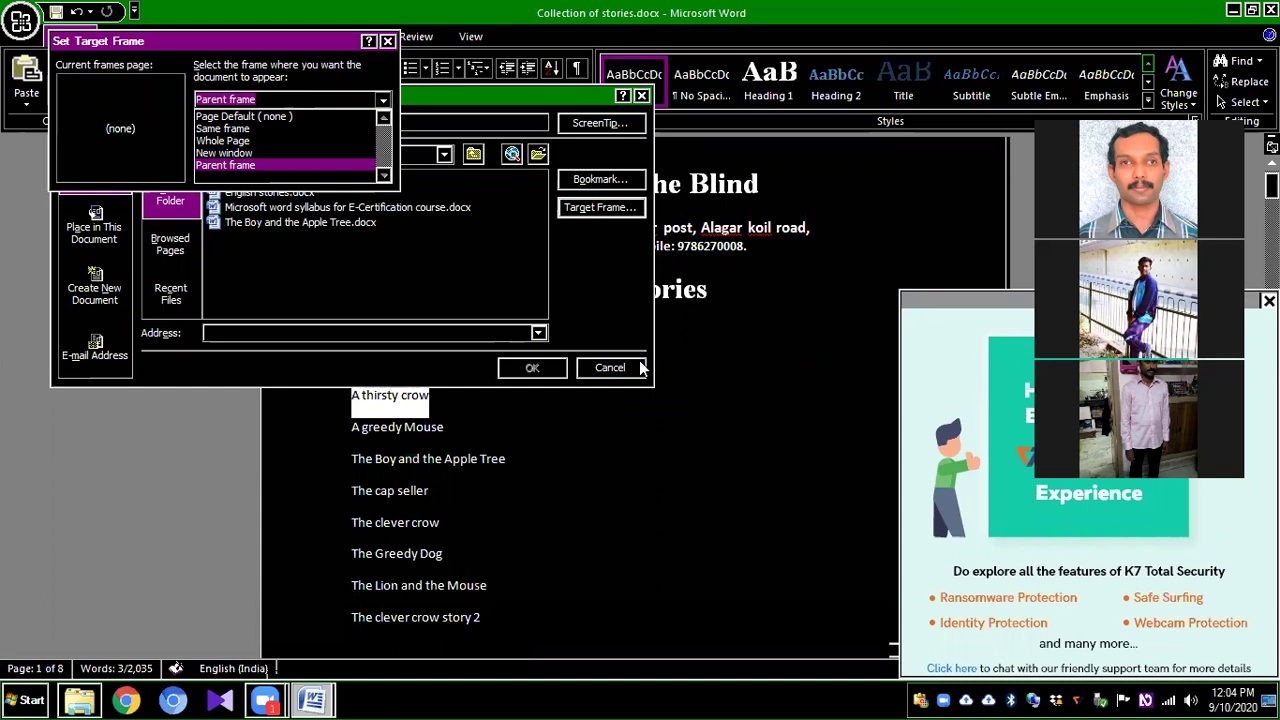
{"action": "key", "text": "Up"}
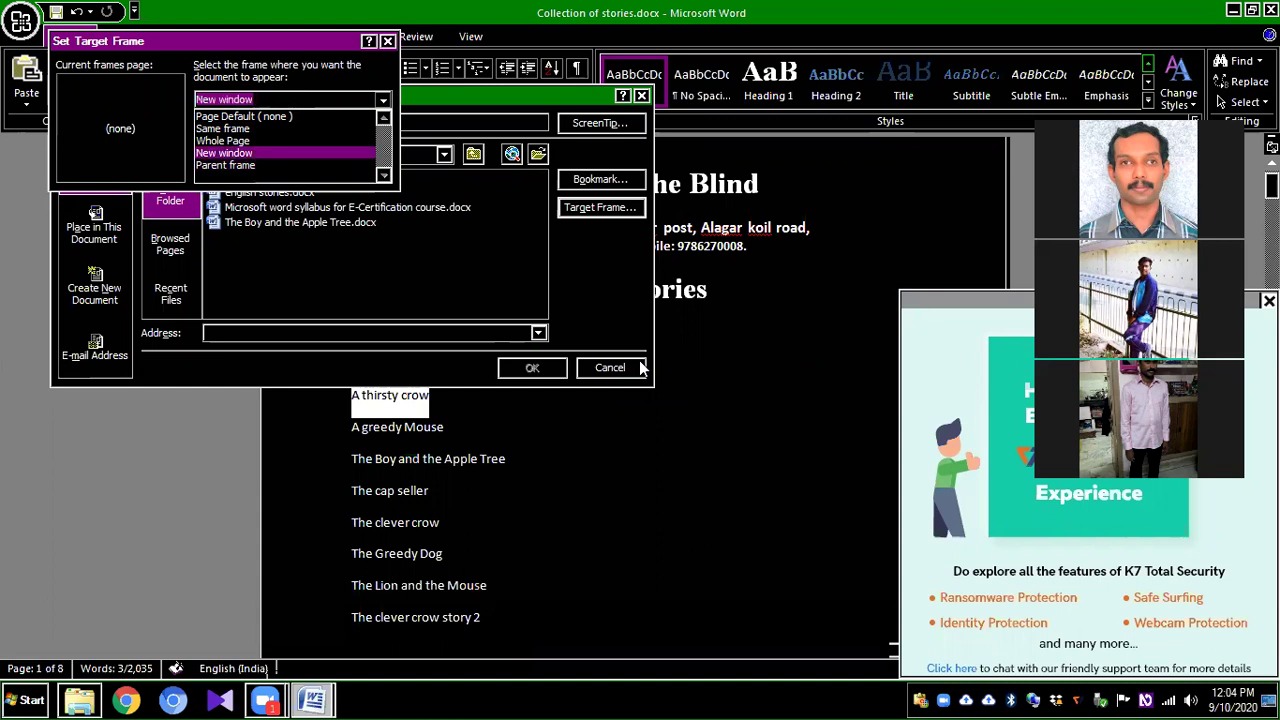
{"action": "key", "text": "Up"}
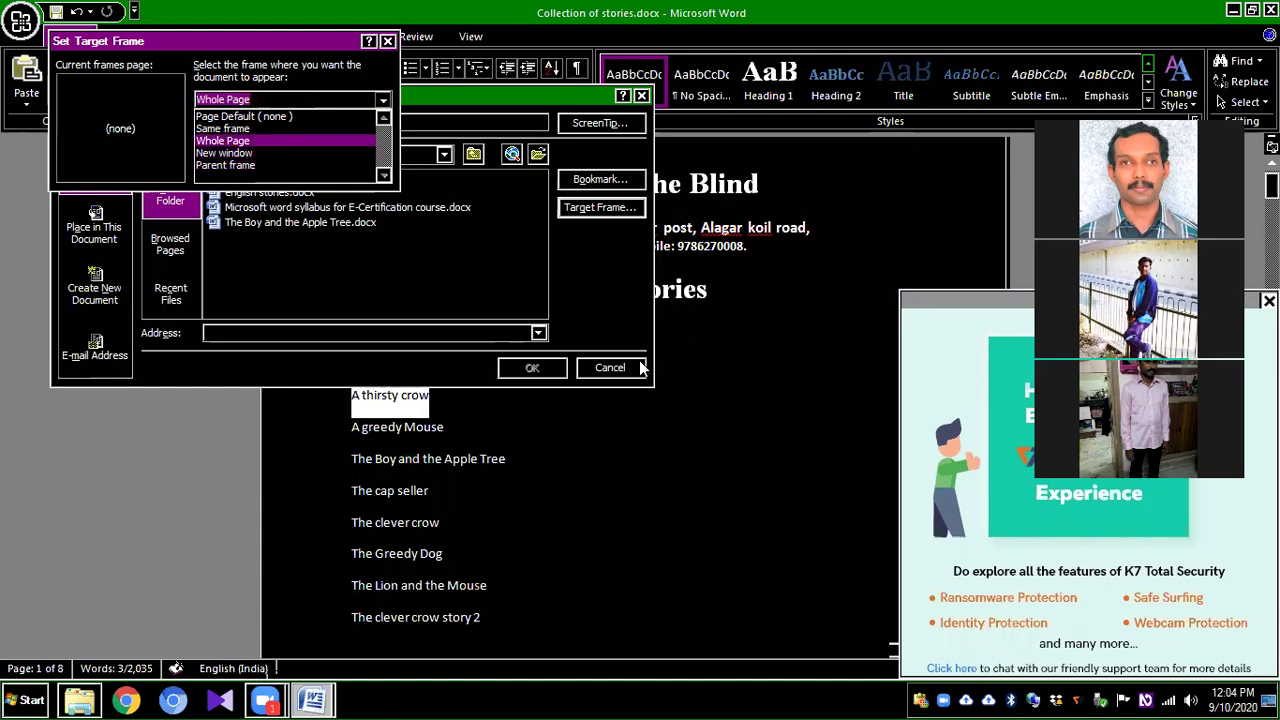
{"action": "key", "text": "Up"}
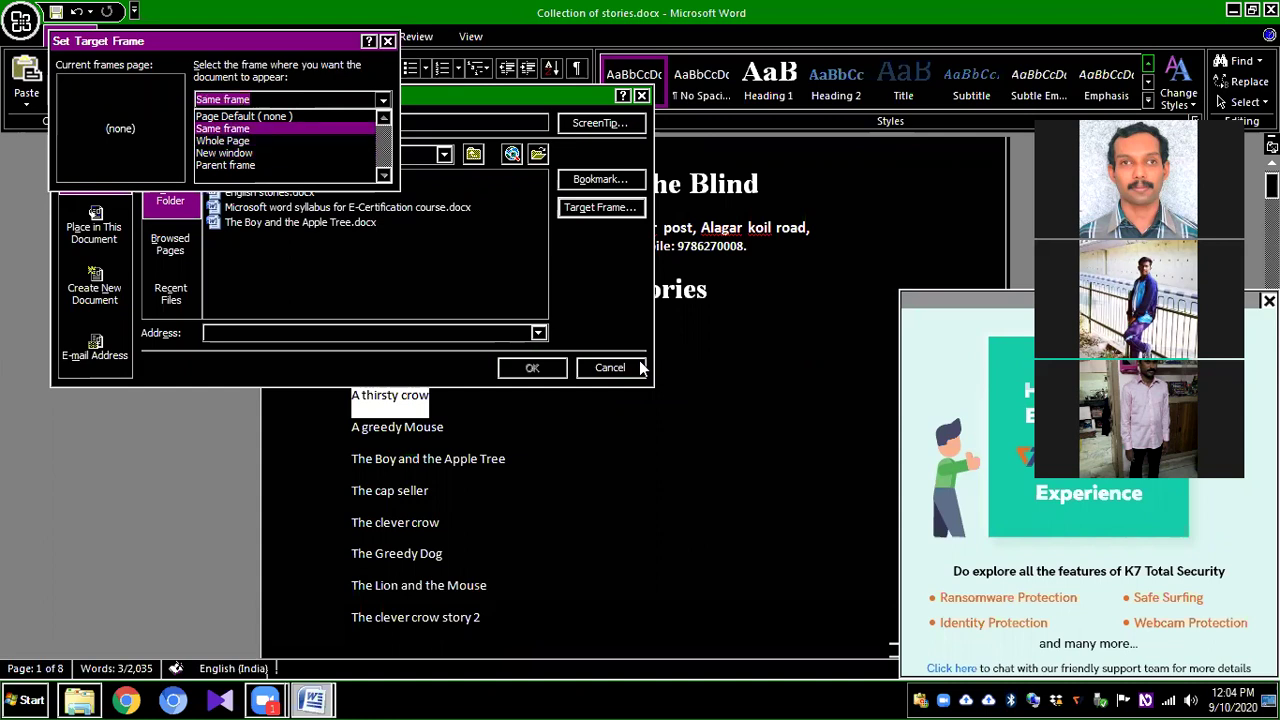
{"action": "key", "text": "Up"}
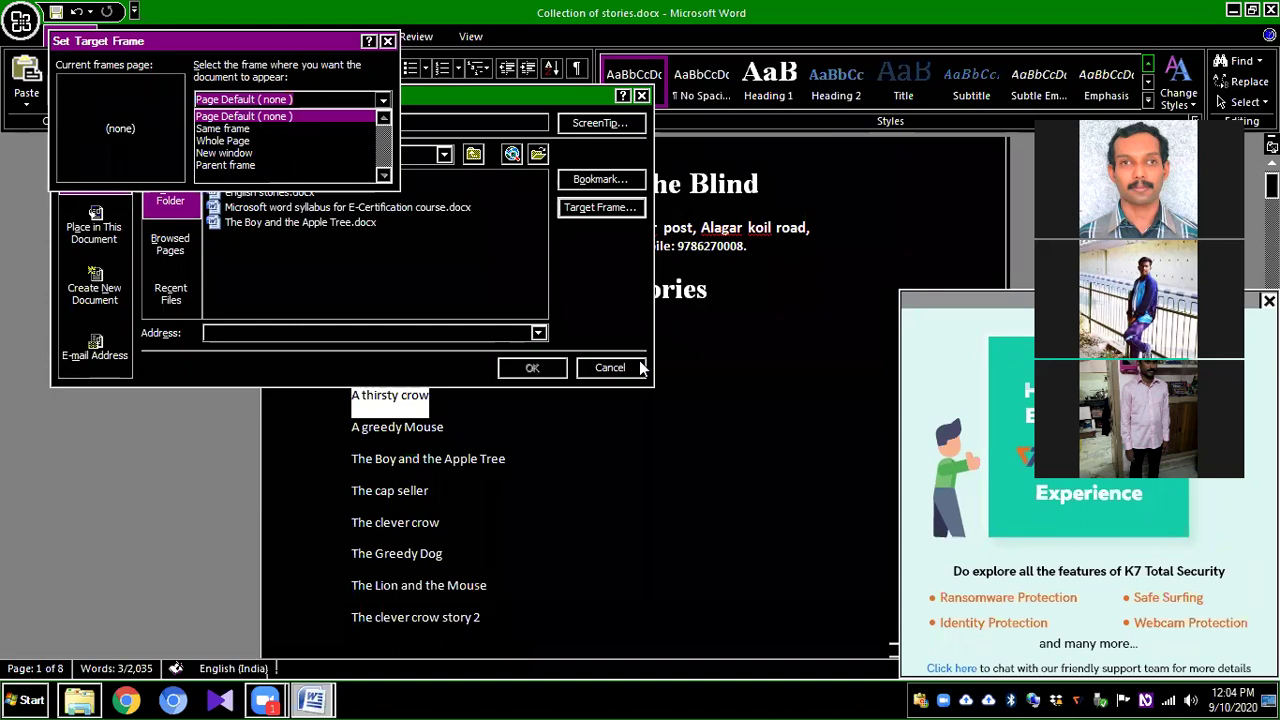
{"action": "key", "text": "Escape"}
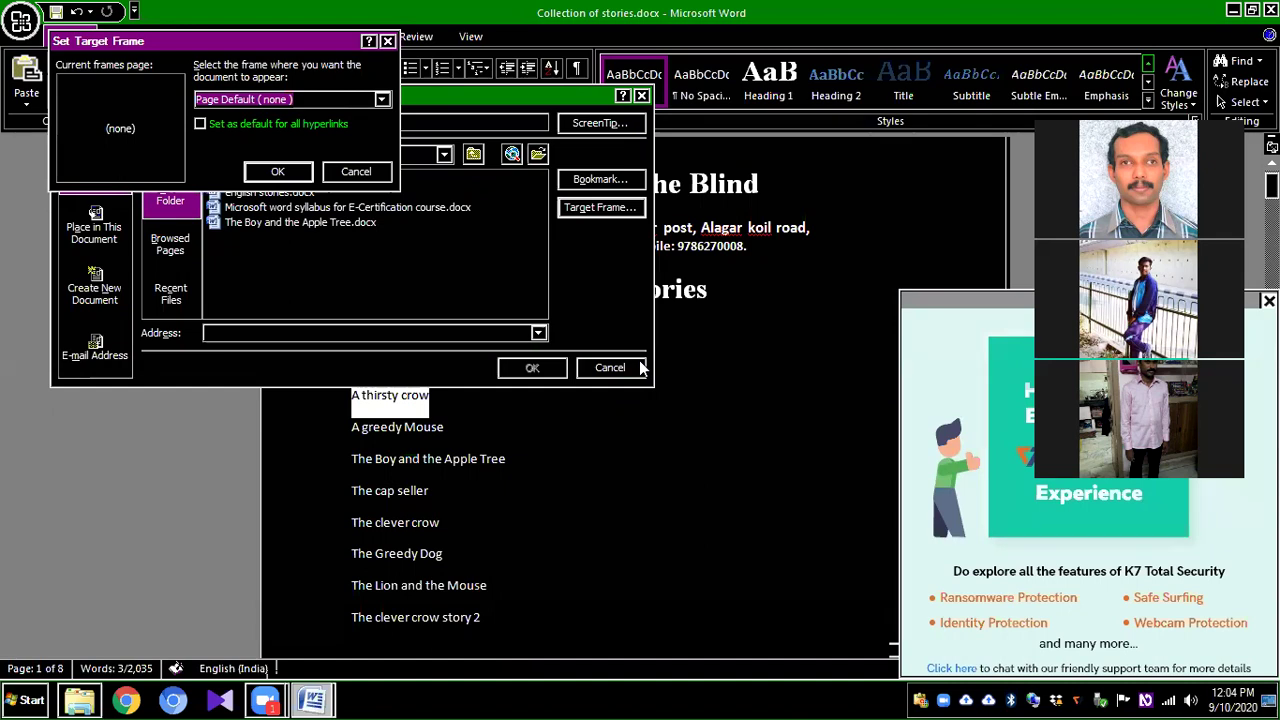
{"action": "key", "text": "Return"}
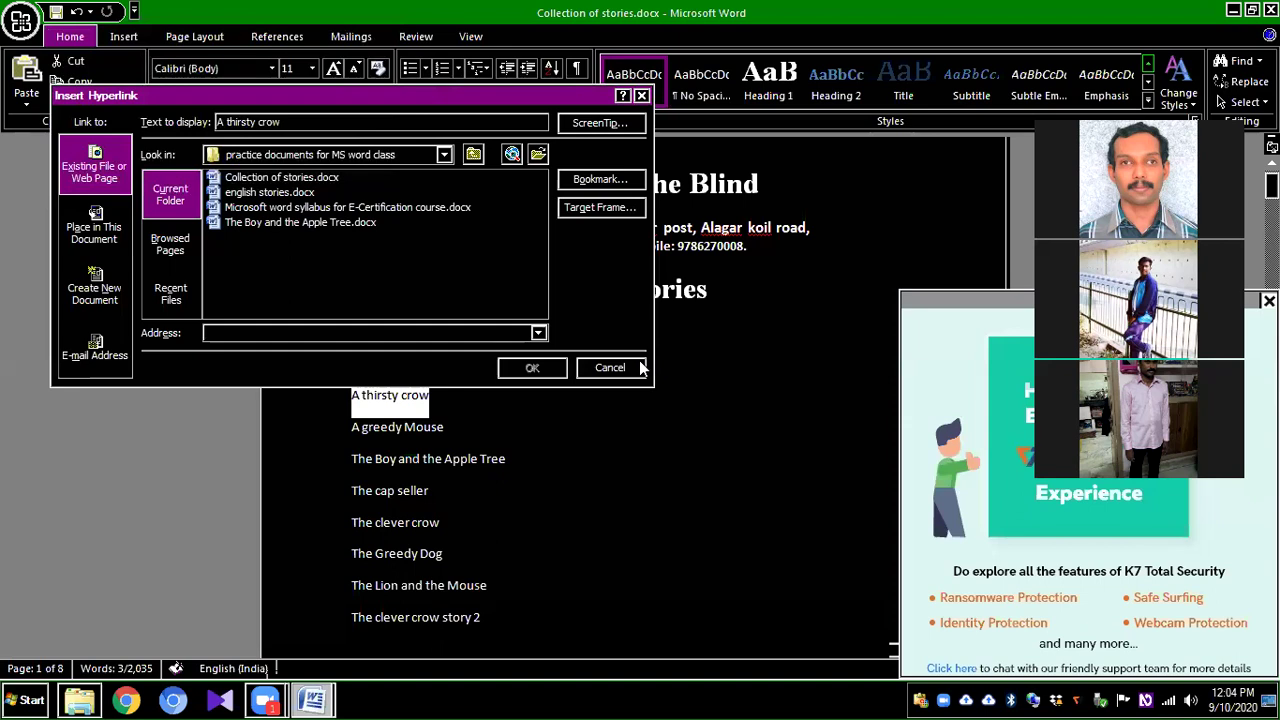
{"action": "left_click", "coordinate": [641, 367]}
{"action": "key", "text": "shift+Tab"}
{"action": "key", "text": "shift+Tab"}
{"action": "key", "text": "shift+Tab"}
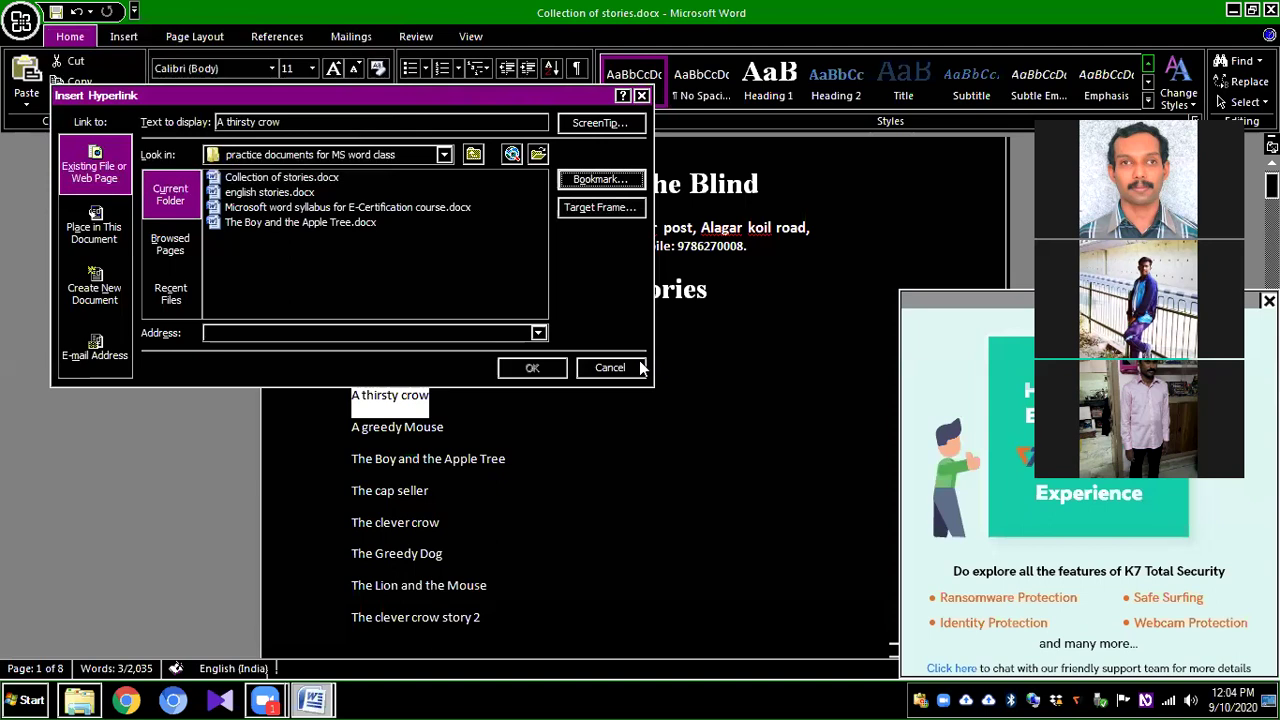
- Close the heading list unchosen, cancel the link, and reopen Insert Hyperlink for 'A thirsty crow'
{"action": "key", "text": "Tab"}
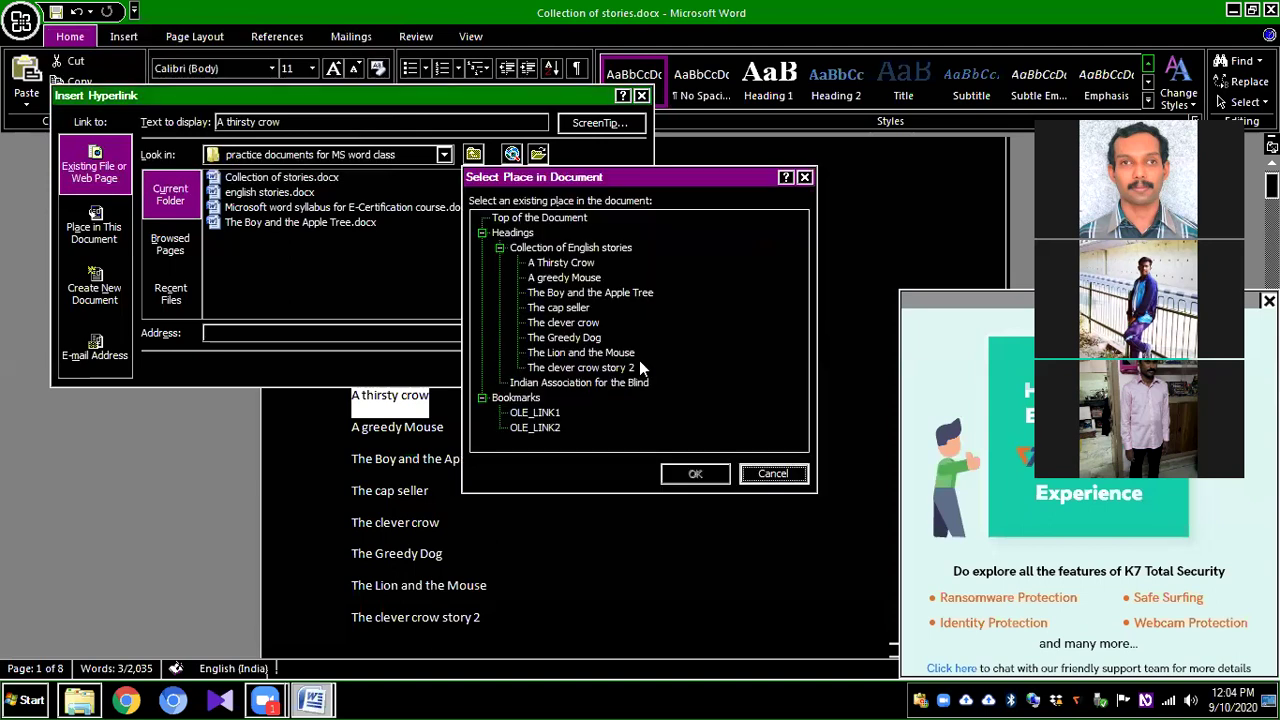
{"action": "key", "text": "Tab"}
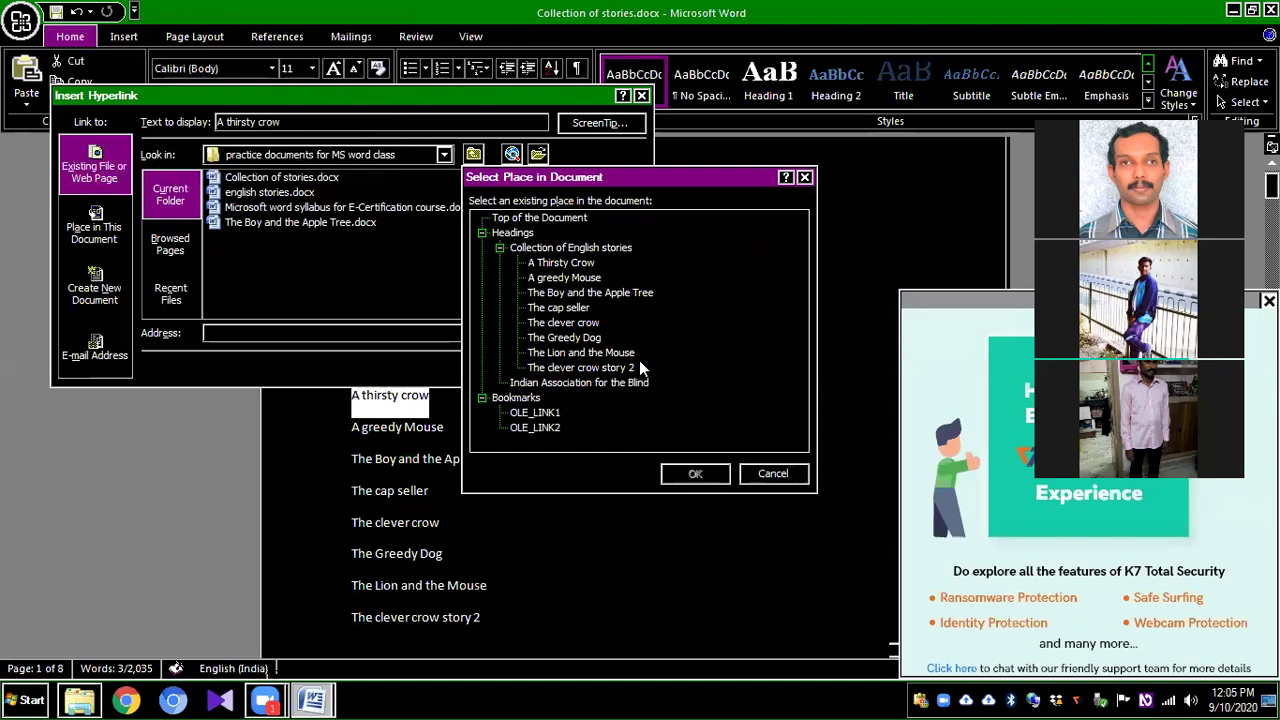
{"action": "key", "text": "Down"}
{"action": "key", "text": "Escape"}
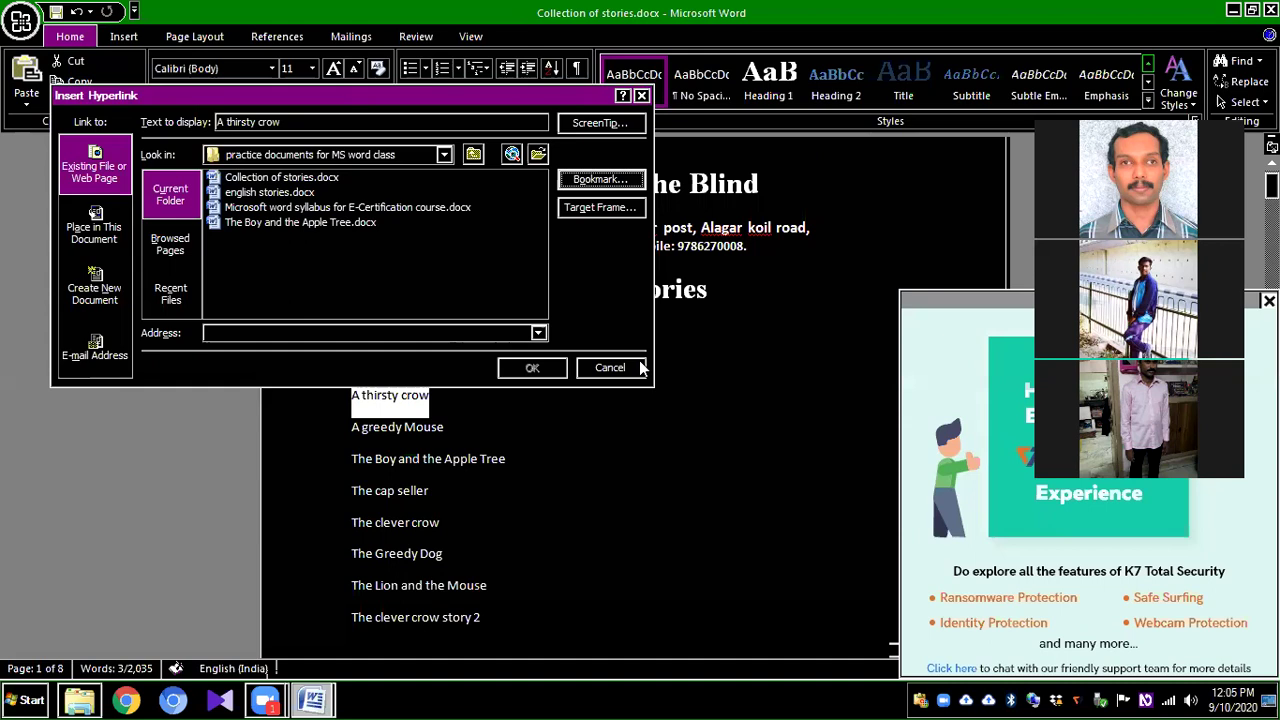
{"action": "left_click", "coordinate": [640, 367]}
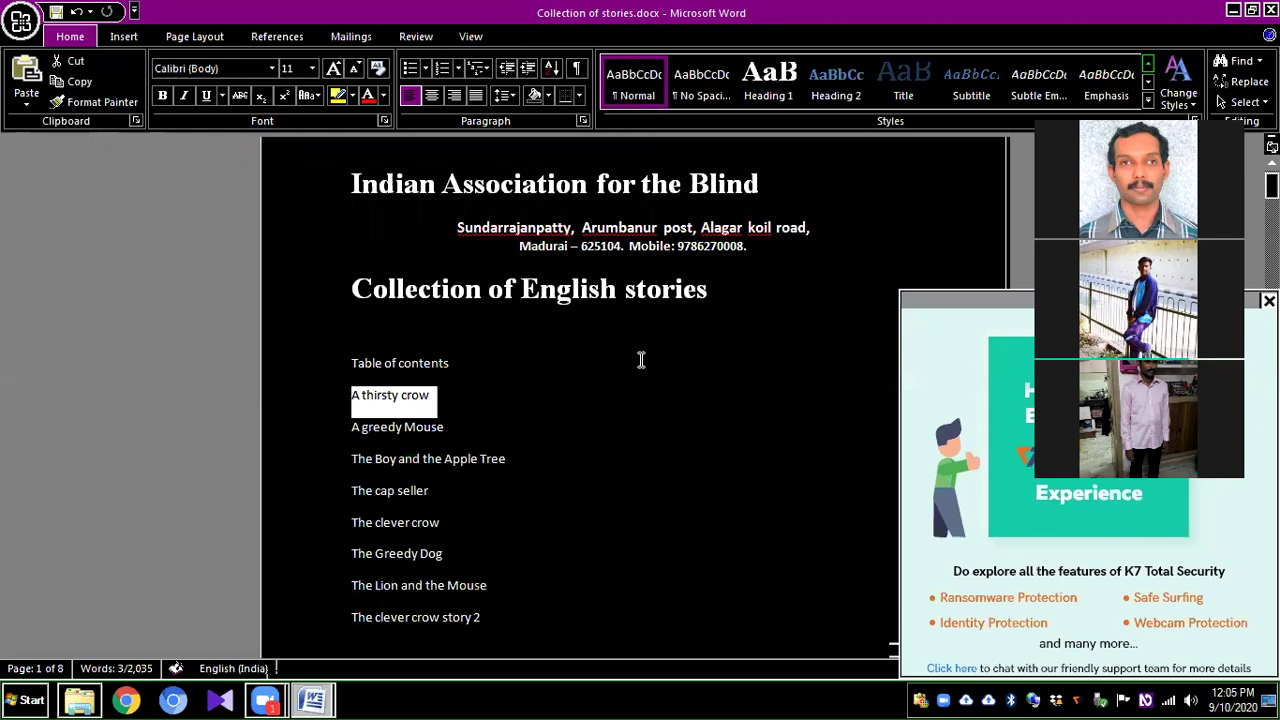
{"action": "key", "text": "ctrl+k"}
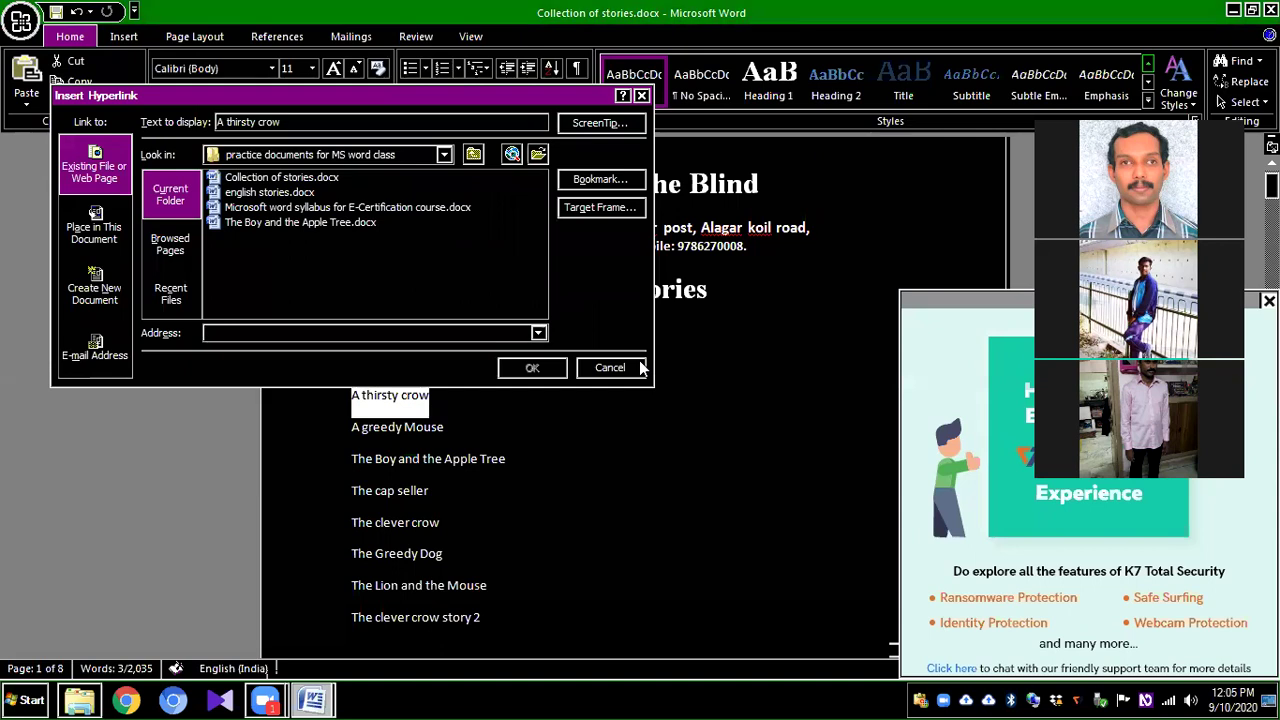
- Pick the A Thirsty Crow heading under Bookmark and confirm the link #A Thirsty Crow
{"action": "key", "text": "Tab"}
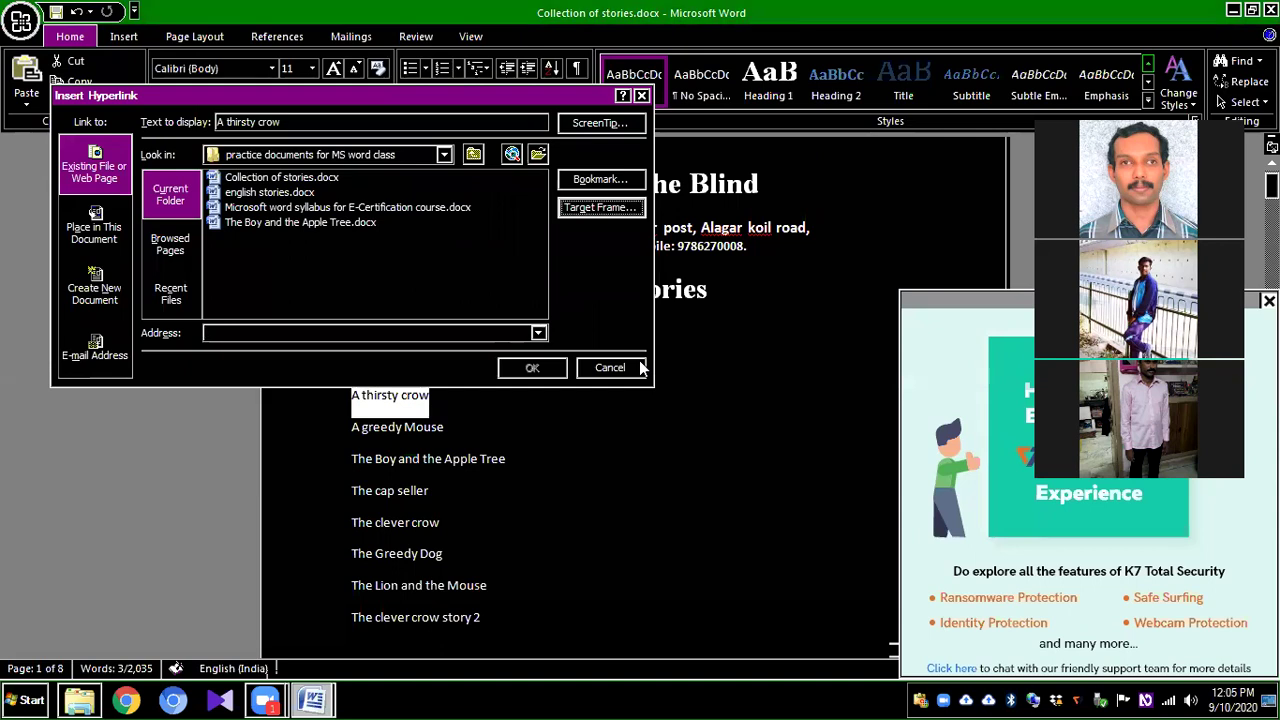
{"action": "key", "text": "shift+Tab"}
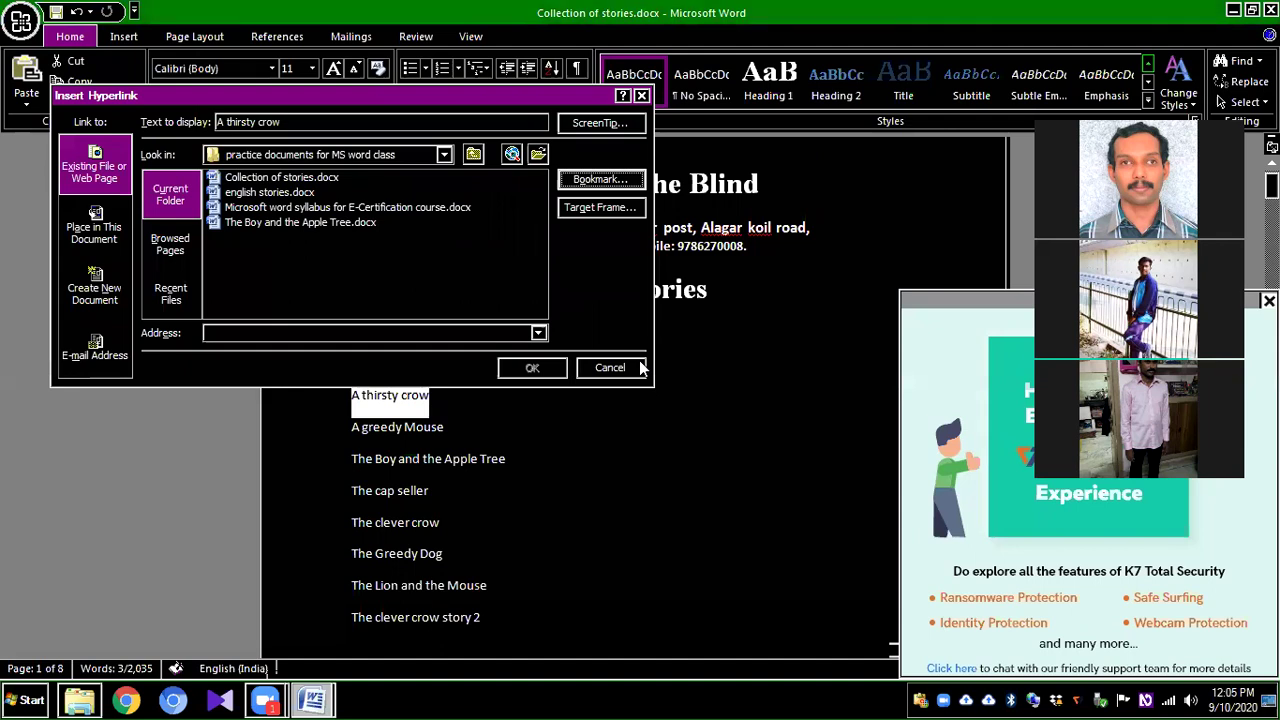
{"action": "key", "text": "Return"}
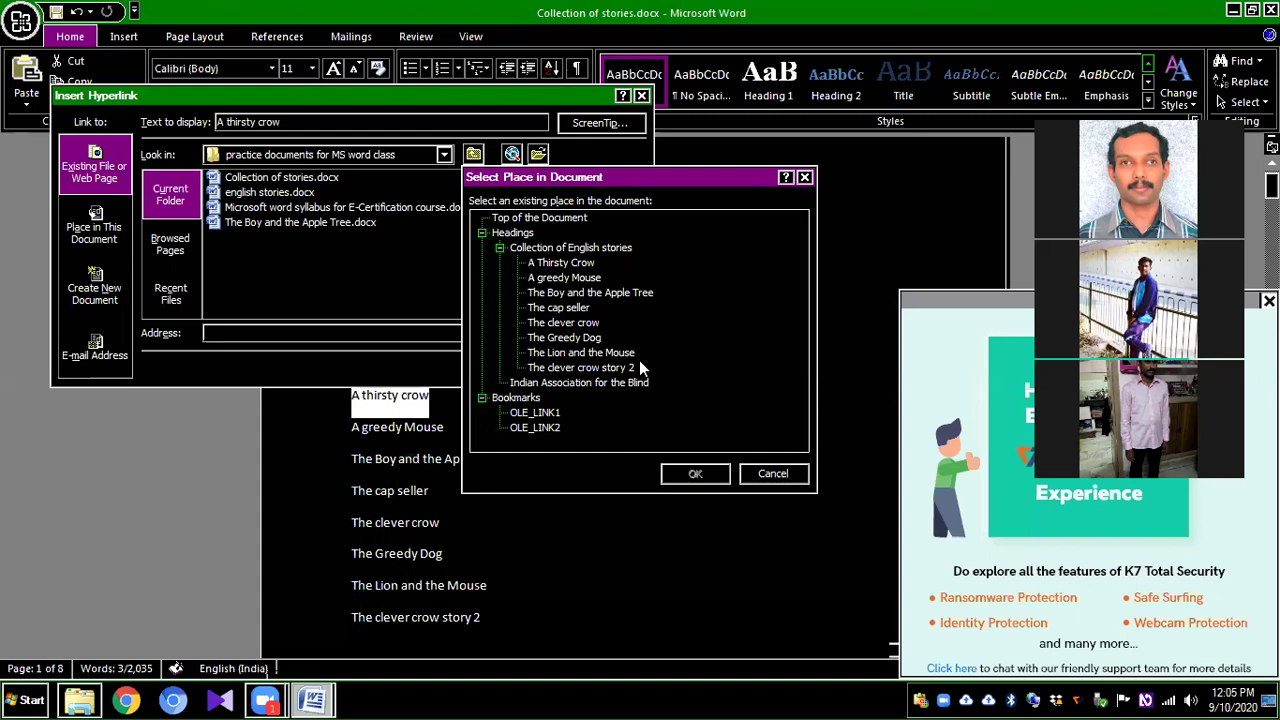
{"action": "key", "text": "Tab"}
{"action": "key", "text": "Tab"}
{"action": "key", "text": "Tab"}
{"action": "key", "text": "Tab"}
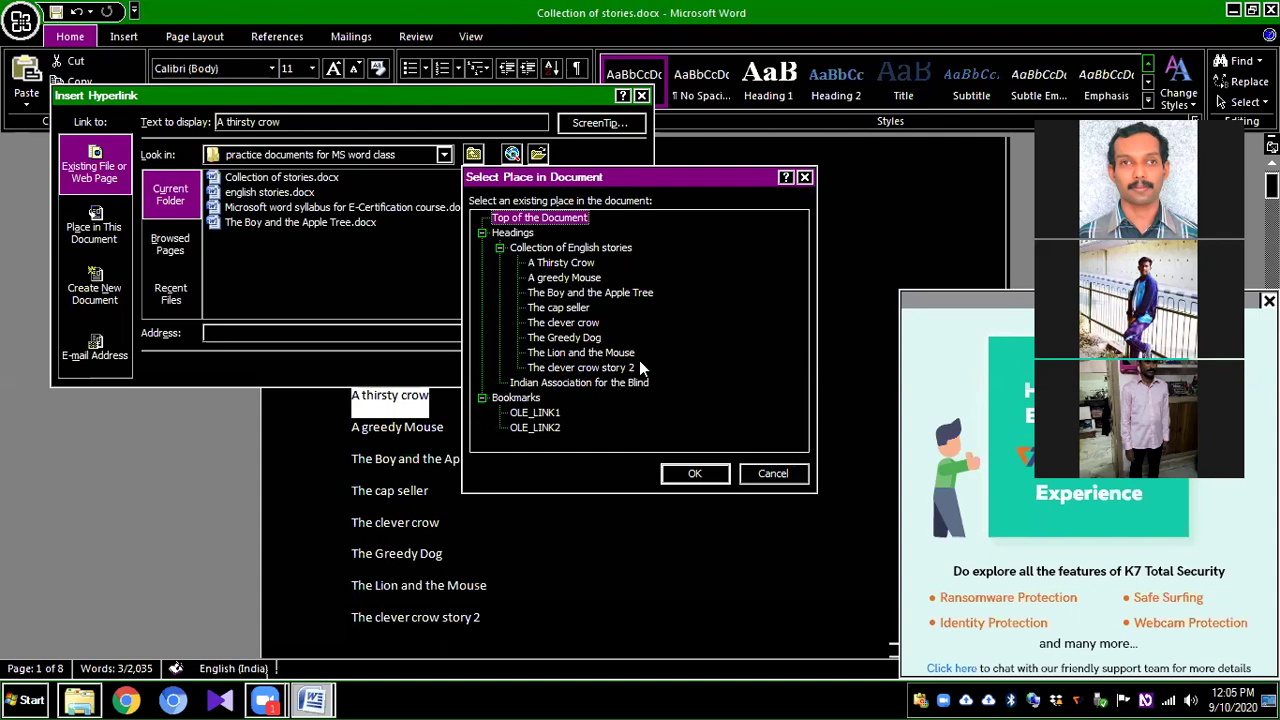
{"action": "key", "text": "Down"}
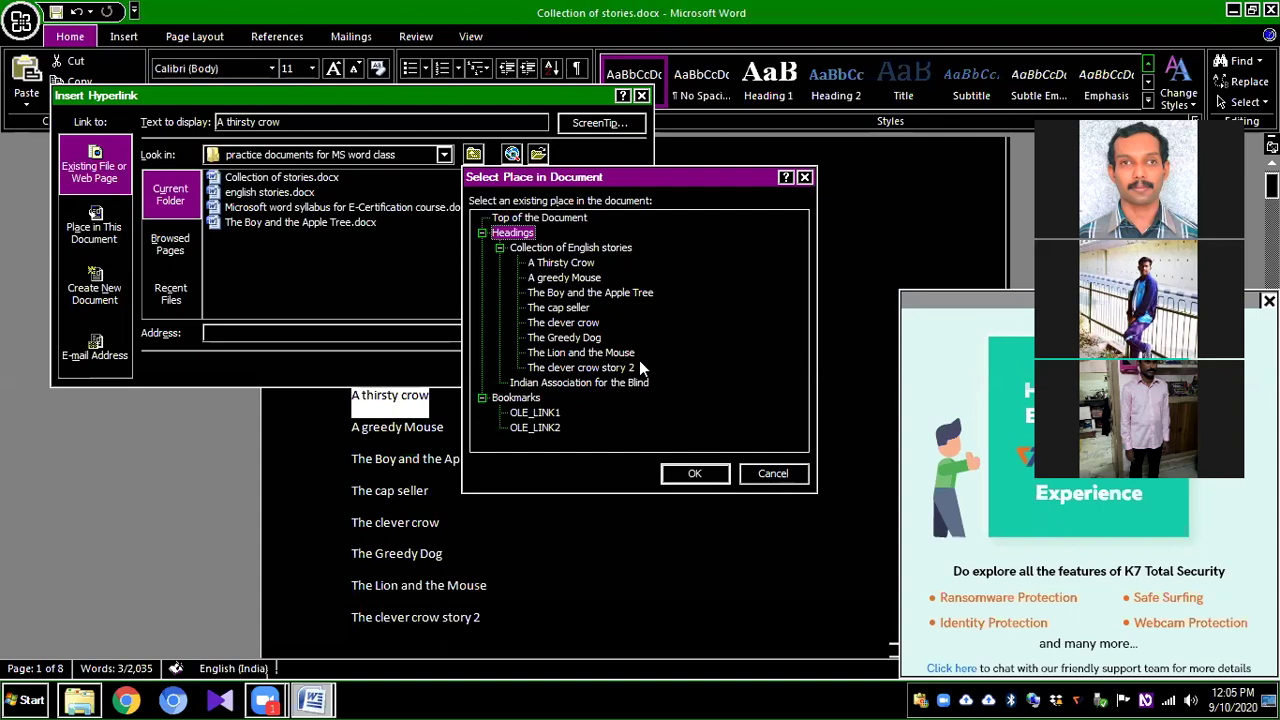
{"action": "key", "text": "Down"}
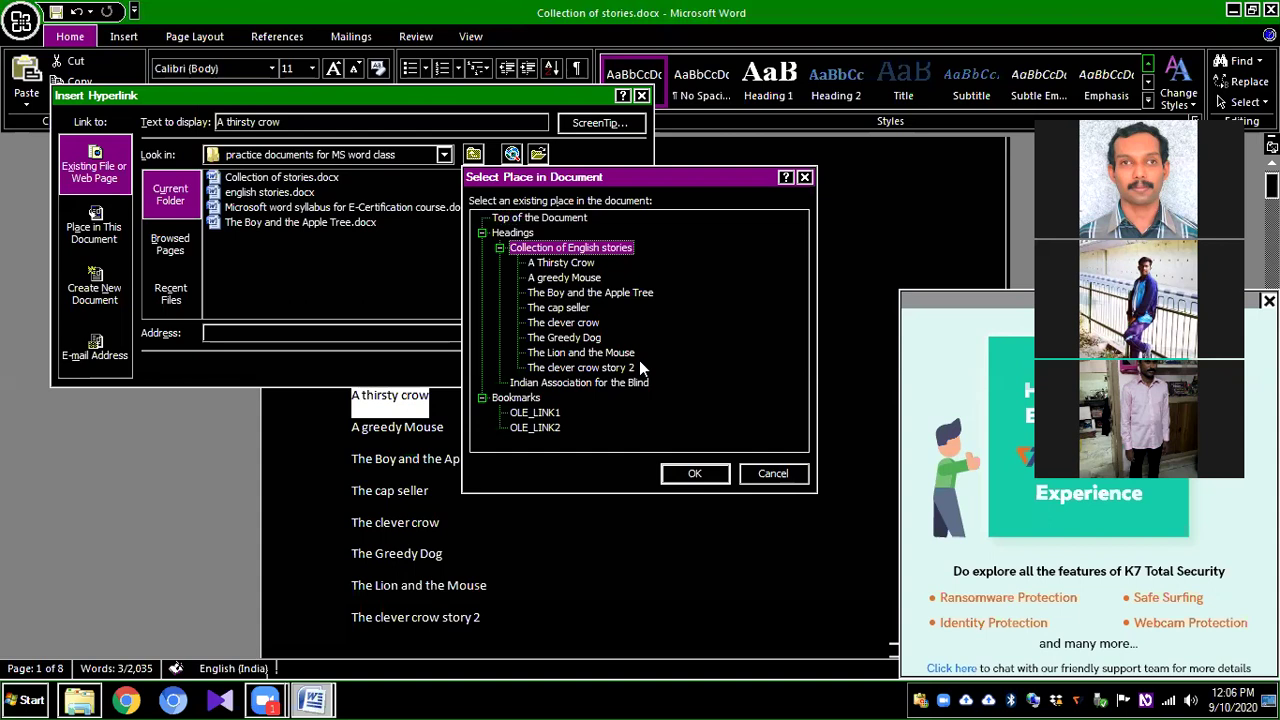
{"action": "key", "text": "Down"}
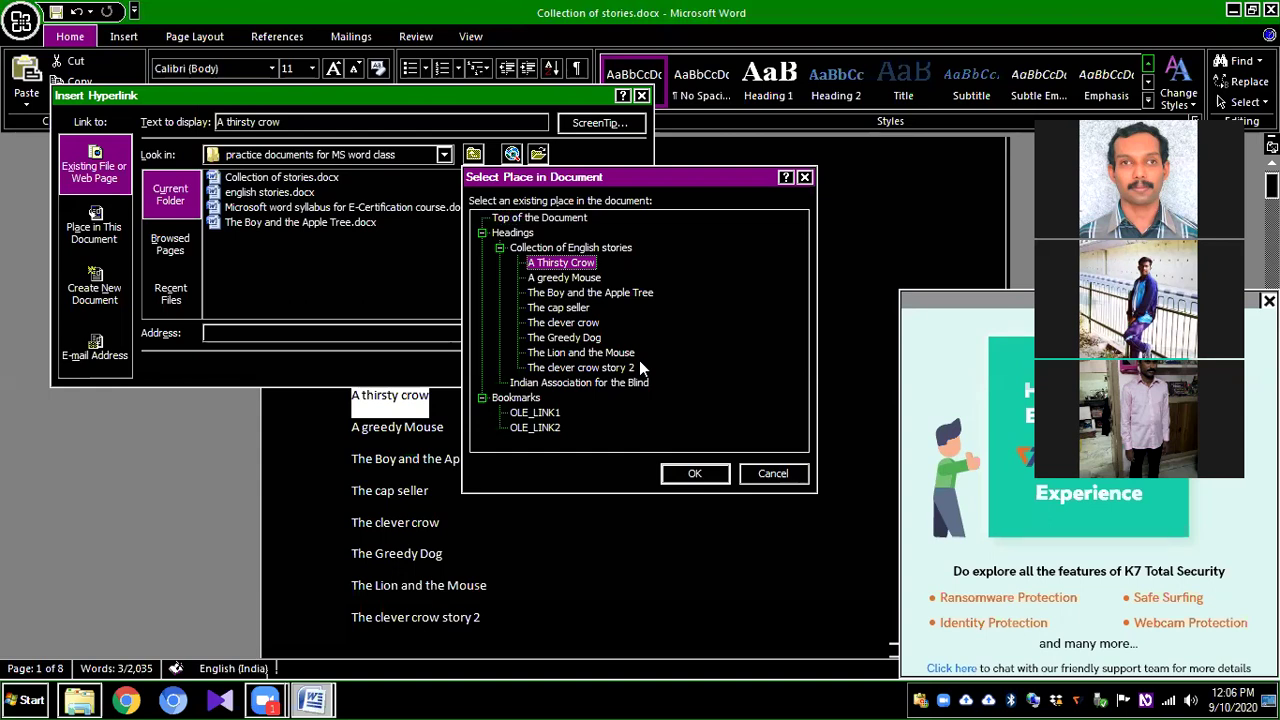
{"action": "key", "text": "Return"}
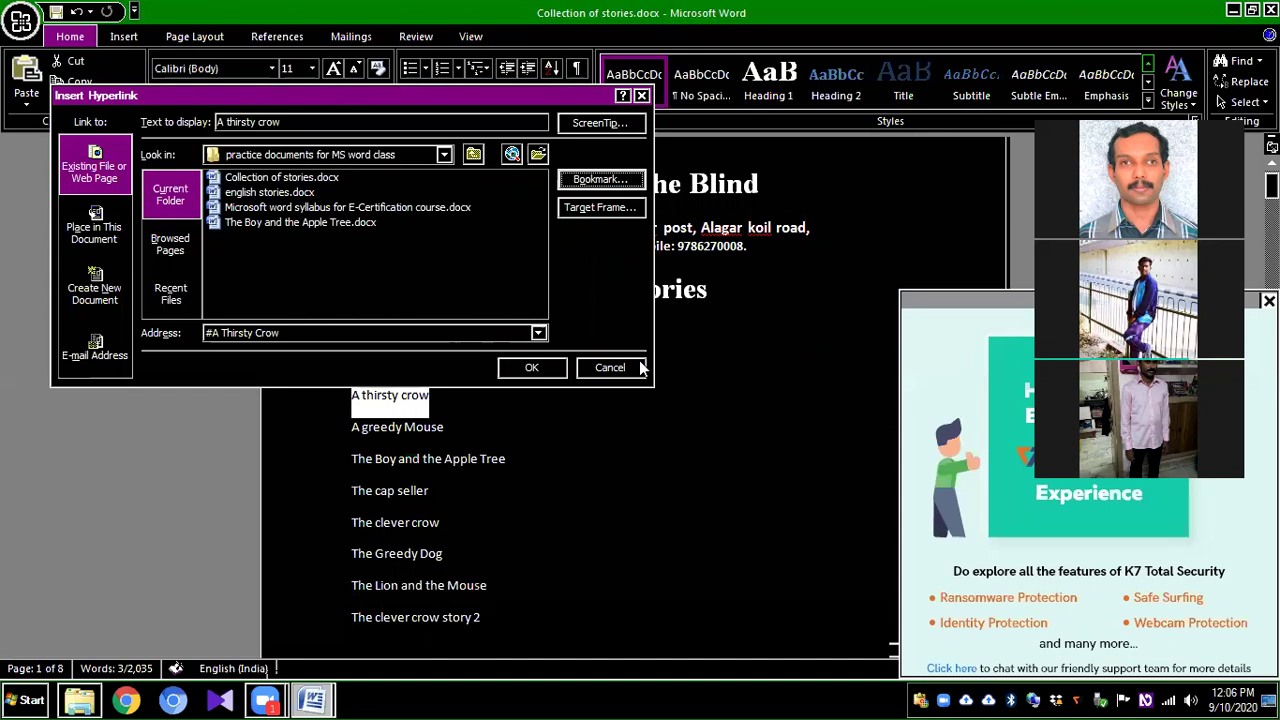
{"action": "key", "text": "Tab"}
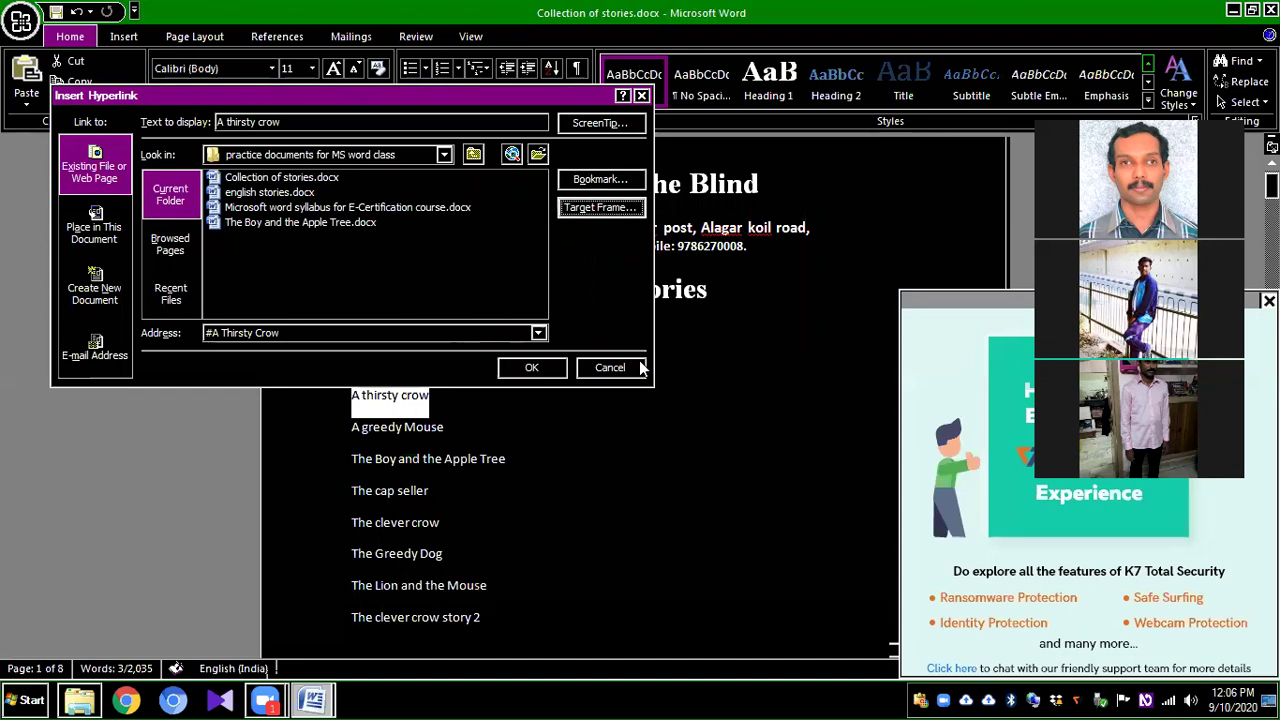
{"action": "key", "text": "Tab"}
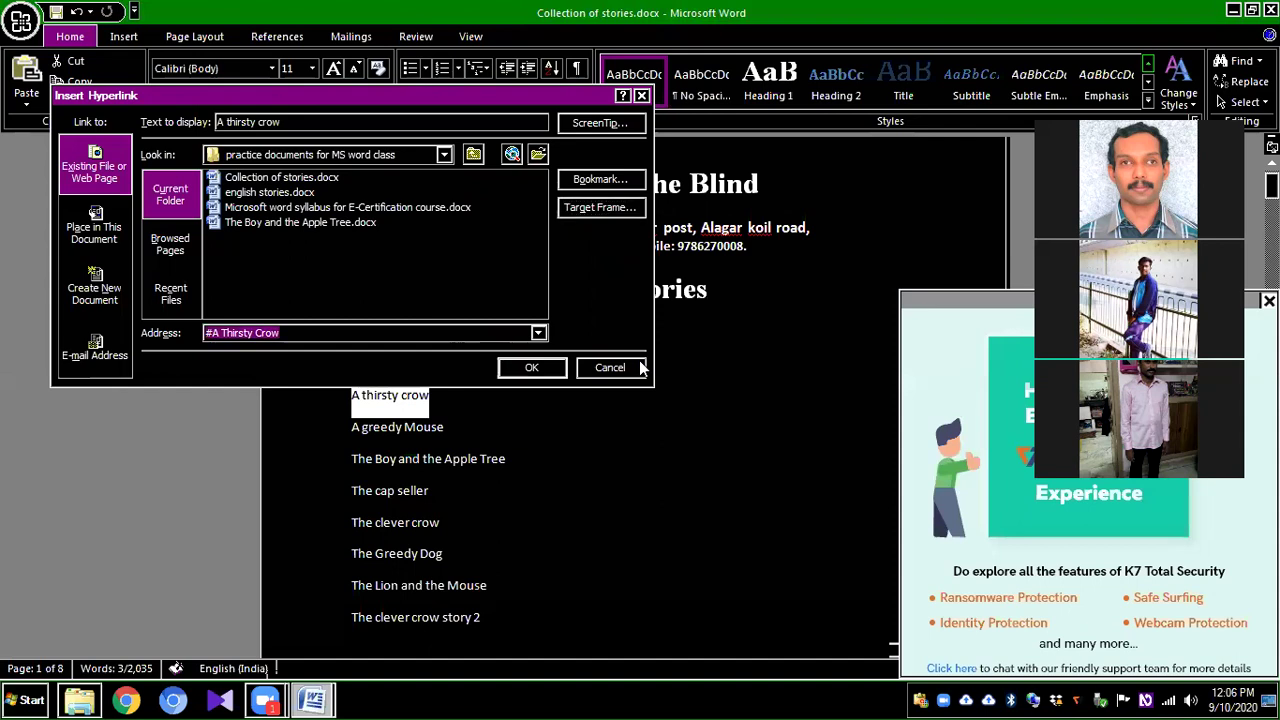
{"action": "key", "text": "Tab"}
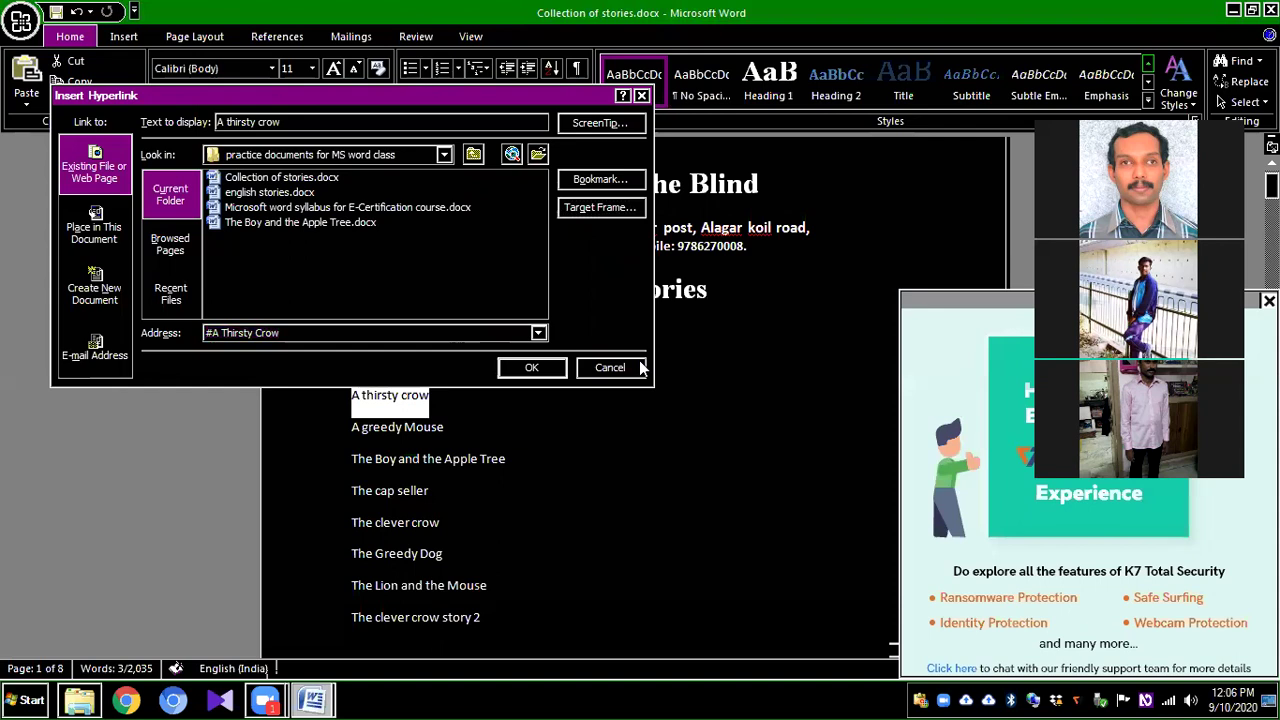
{"action": "key", "text": "Return"}
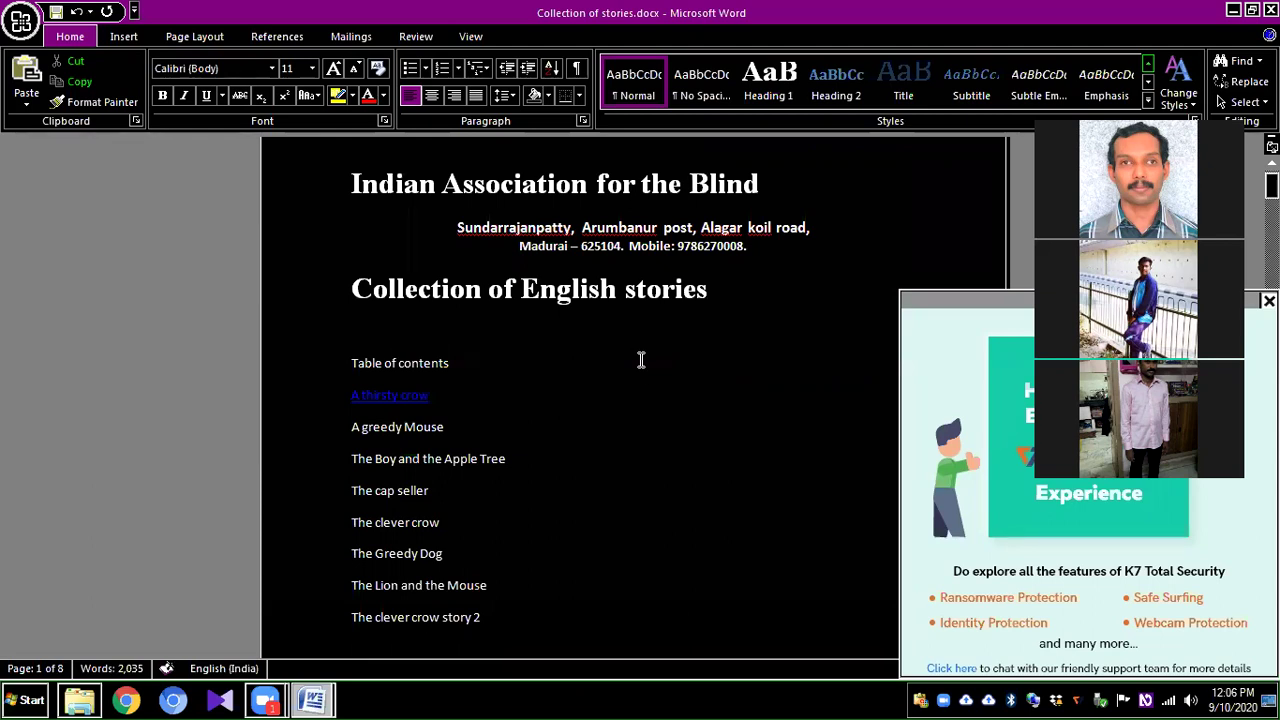
- Select 'A greedy Mouse' and link it to the A greedy Mouse heading via Bookmark
{"action": "key", "text": "Down"}
{"action": "key", "text": "Home"}
{"action": "key", "text": "shift+Down"}
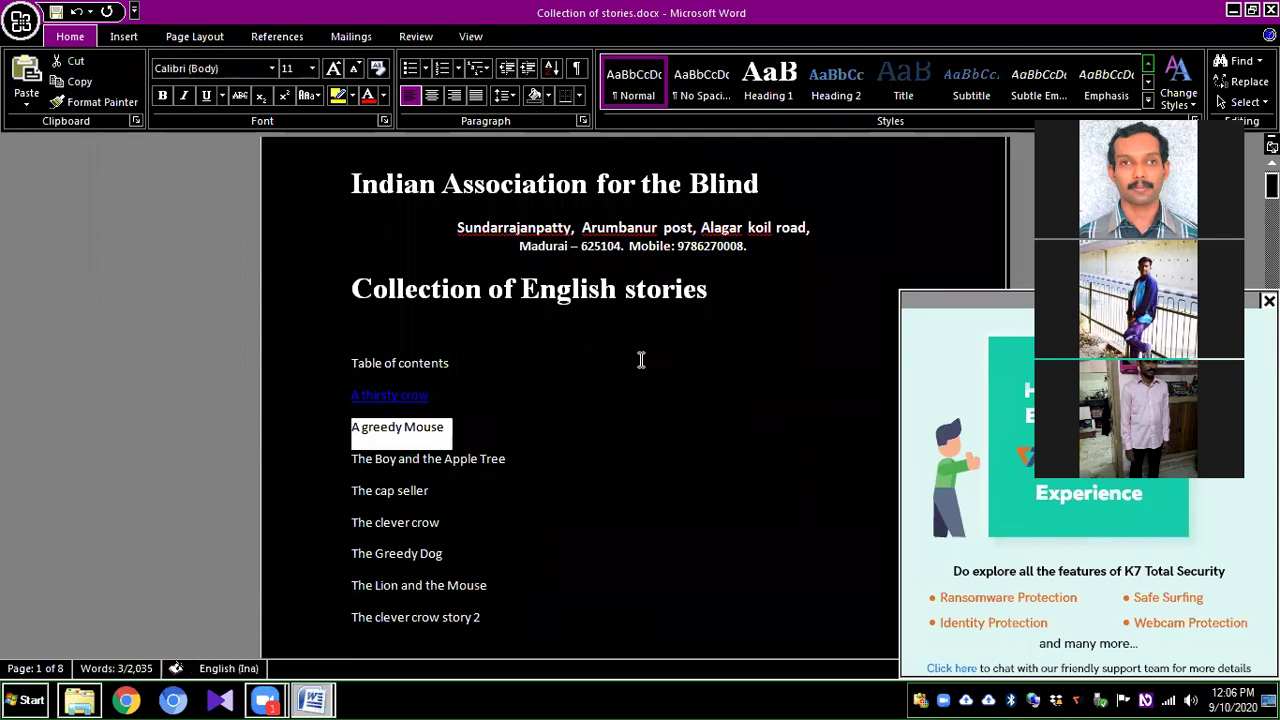
{"action": "key", "text": "ctrl+k"}
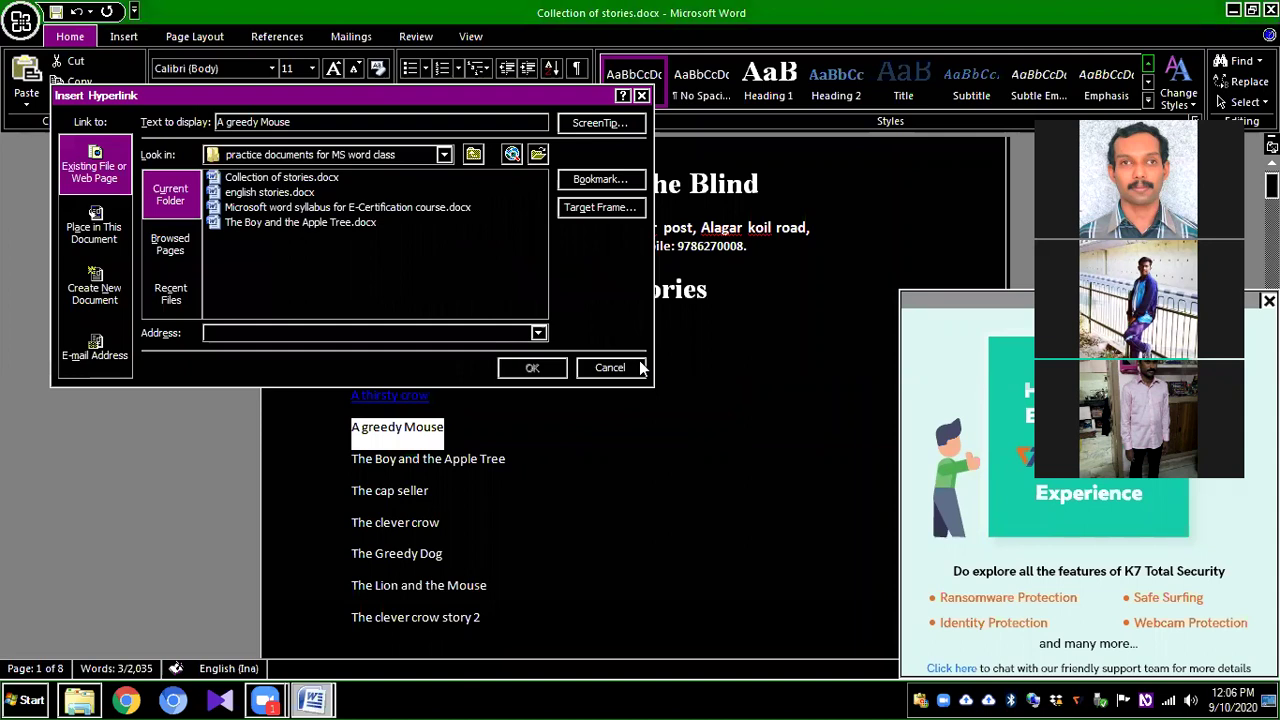
{"action": "key", "text": "Tab"}
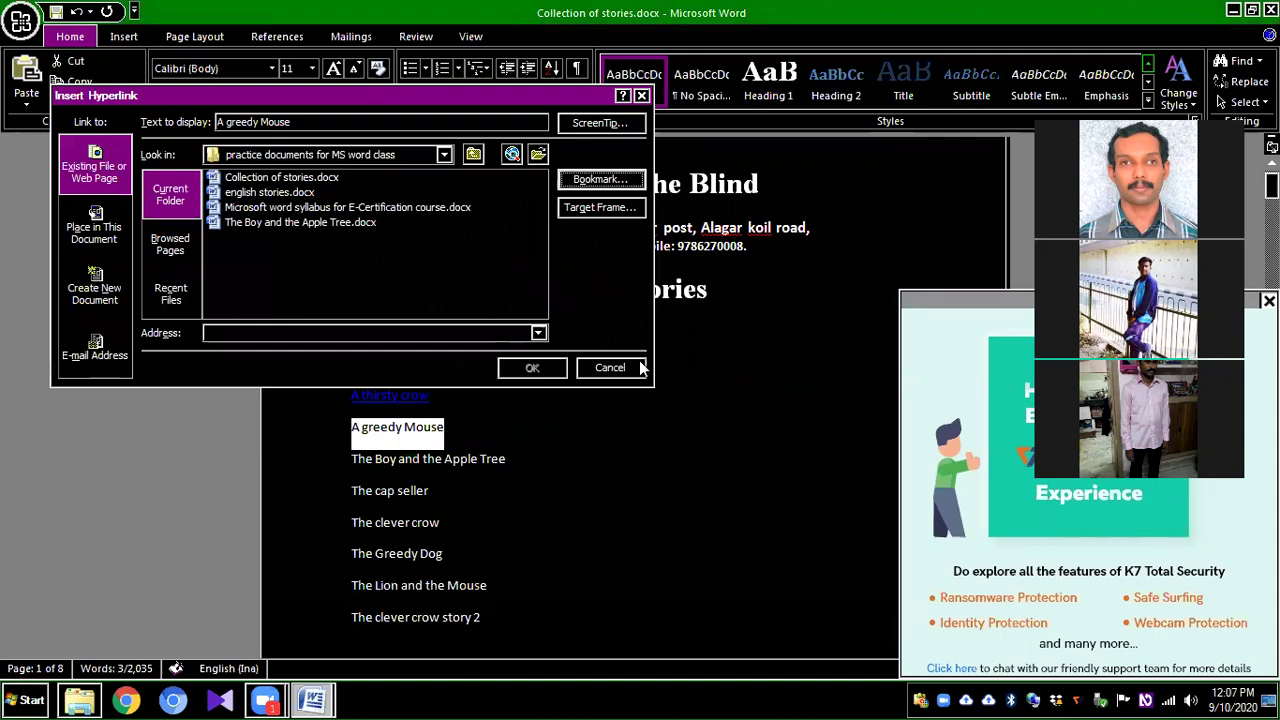
{"action": "key", "text": "Return"}
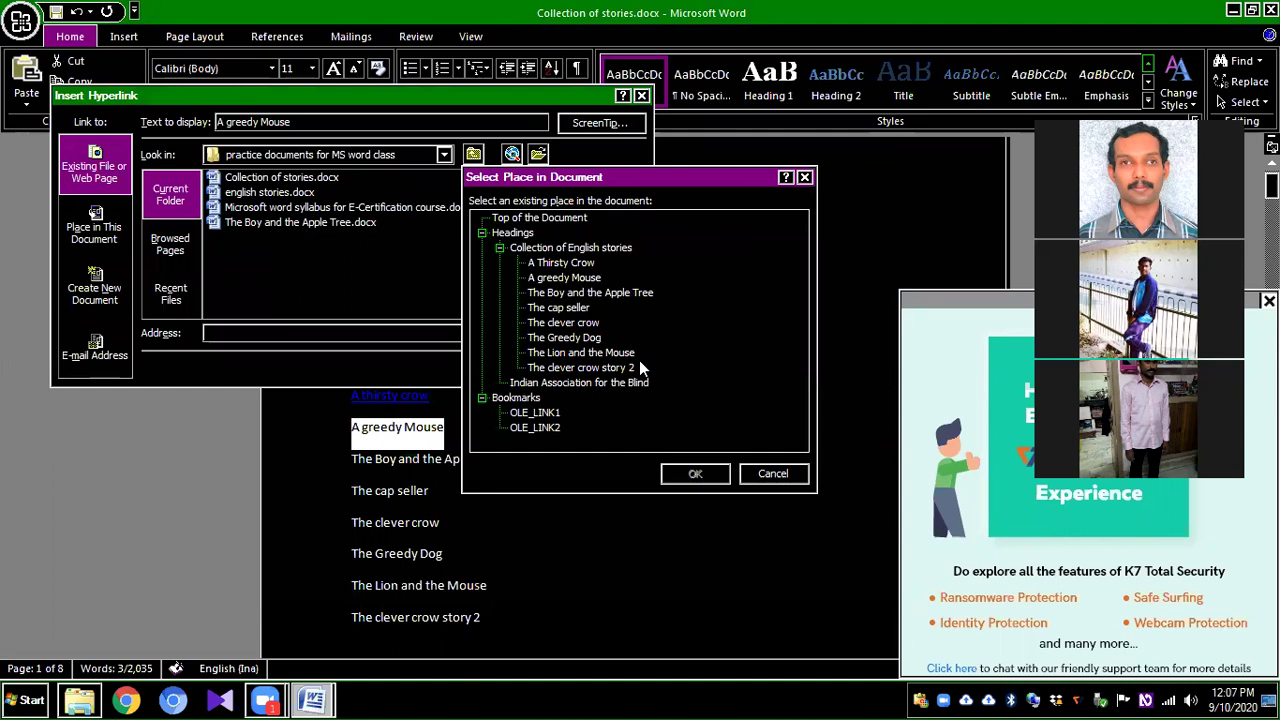
{"action": "key", "text": "Tab"}
{"action": "key", "text": "Tab"}
{"action": "key", "text": "Down"}
{"action": "key", "text": "Down"}
{"action": "key", "text": "Down"}
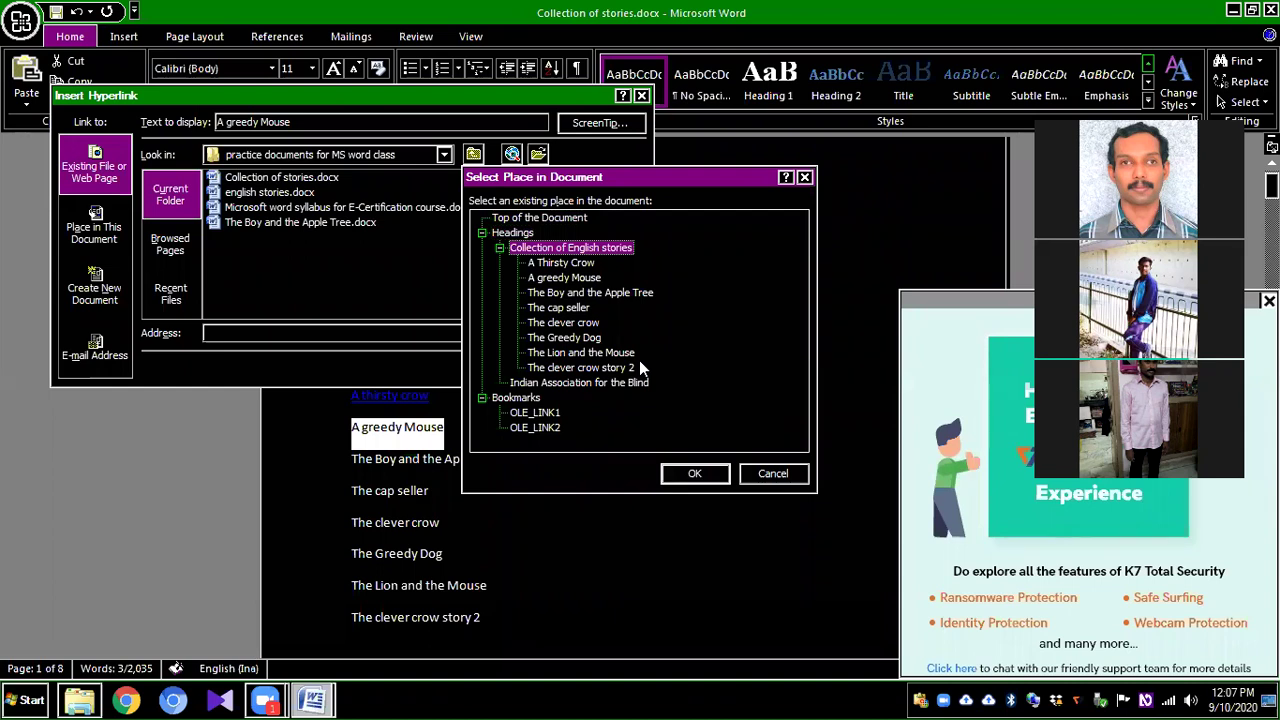
{"action": "key", "text": "Down"}
{"action": "key", "text": "Down"}
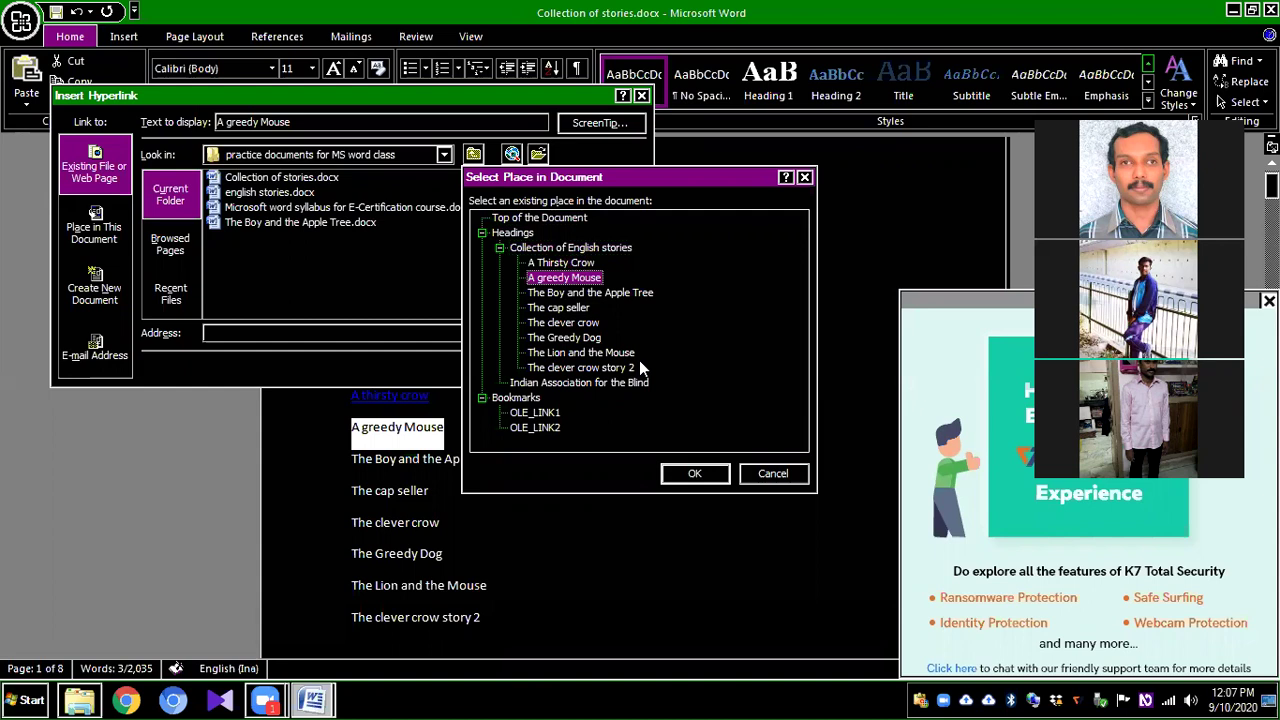
{"action": "key", "text": "Return"}
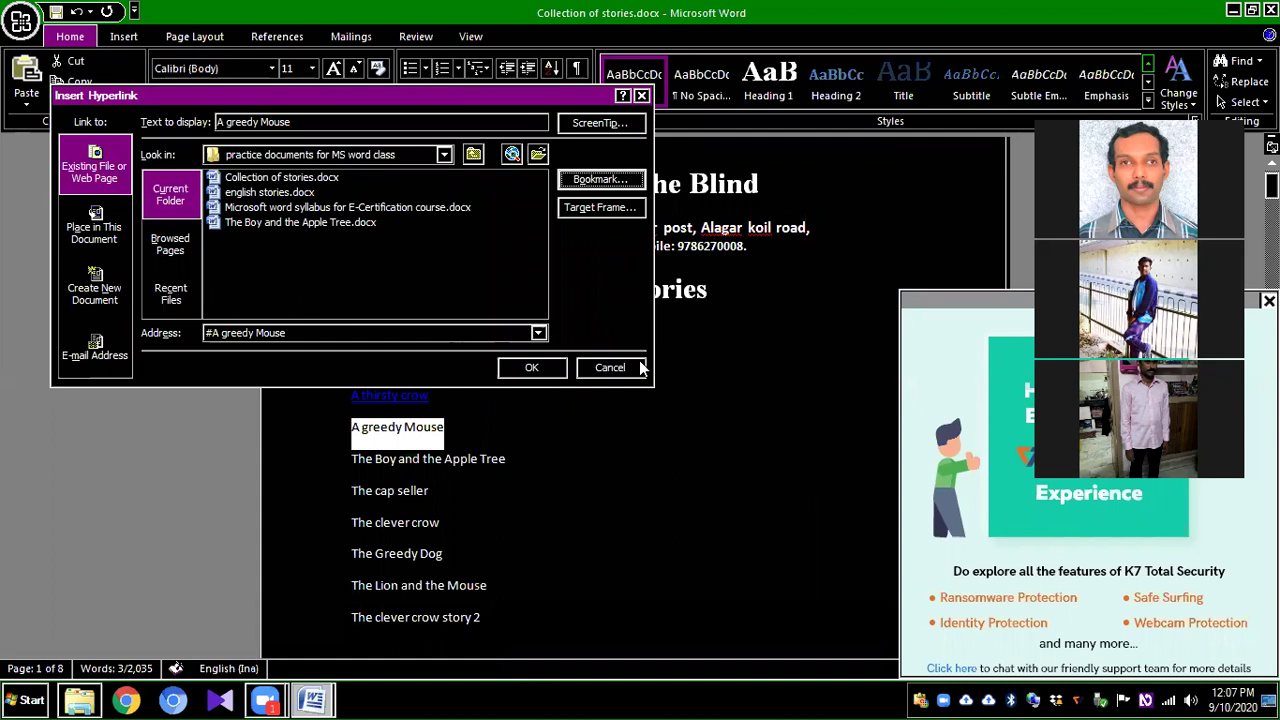
{"action": "key", "text": "shift+Tab"}
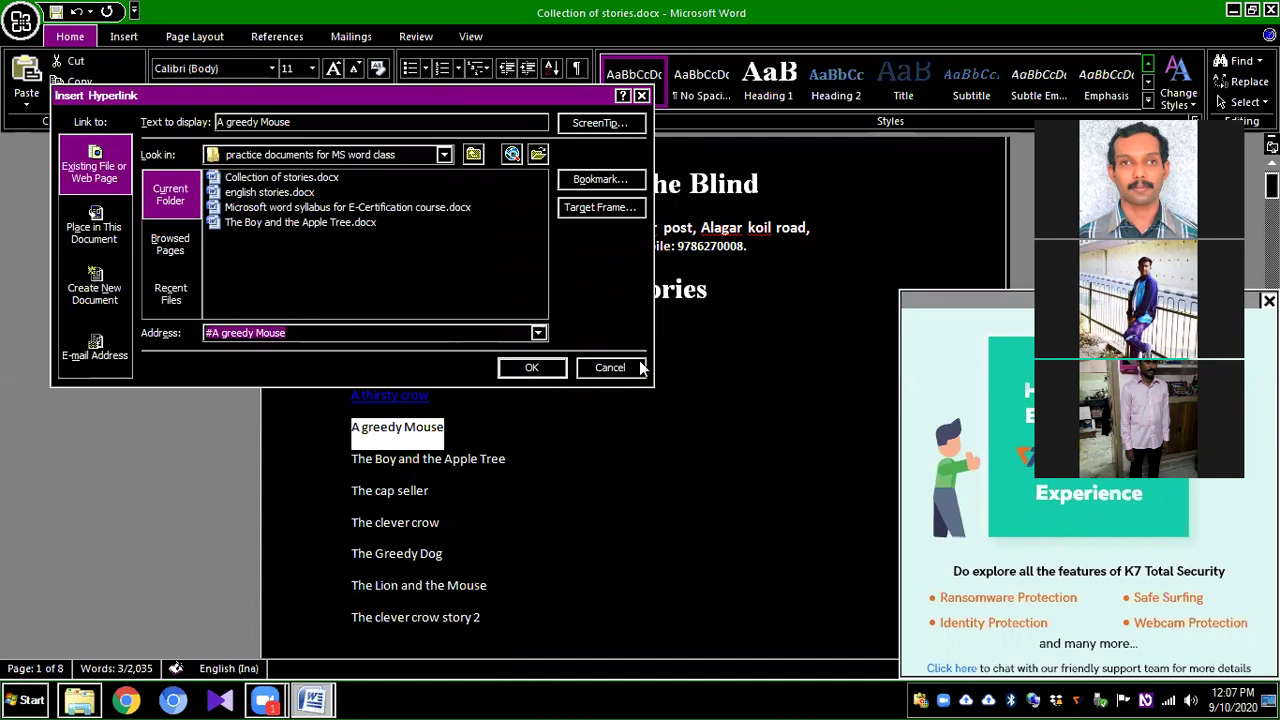
{"action": "key", "text": "Return"}
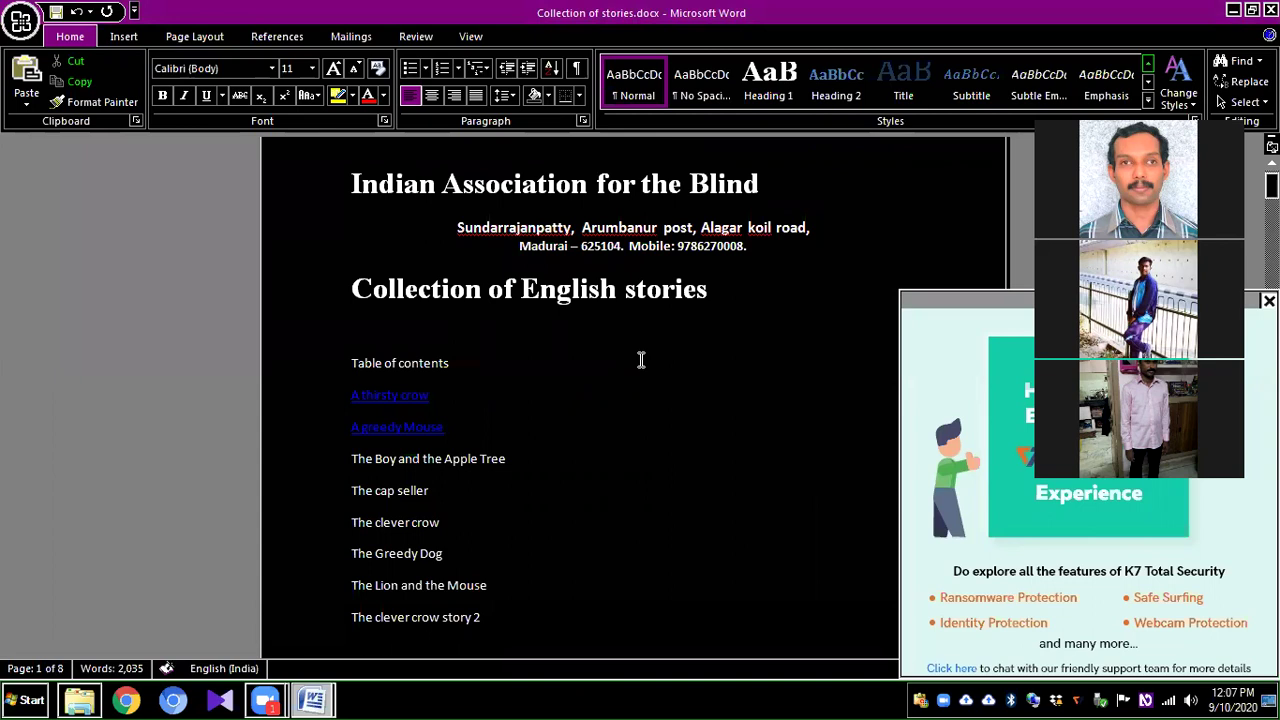
- Check the existing contents links and select 'The Boy and the Apple Tree' entry
{"action": "key", "text": "Up"}
{"action": "key", "text": "Up"}
{"action": "key", "text": "Down"}
{"action": "key", "text": "Down"}
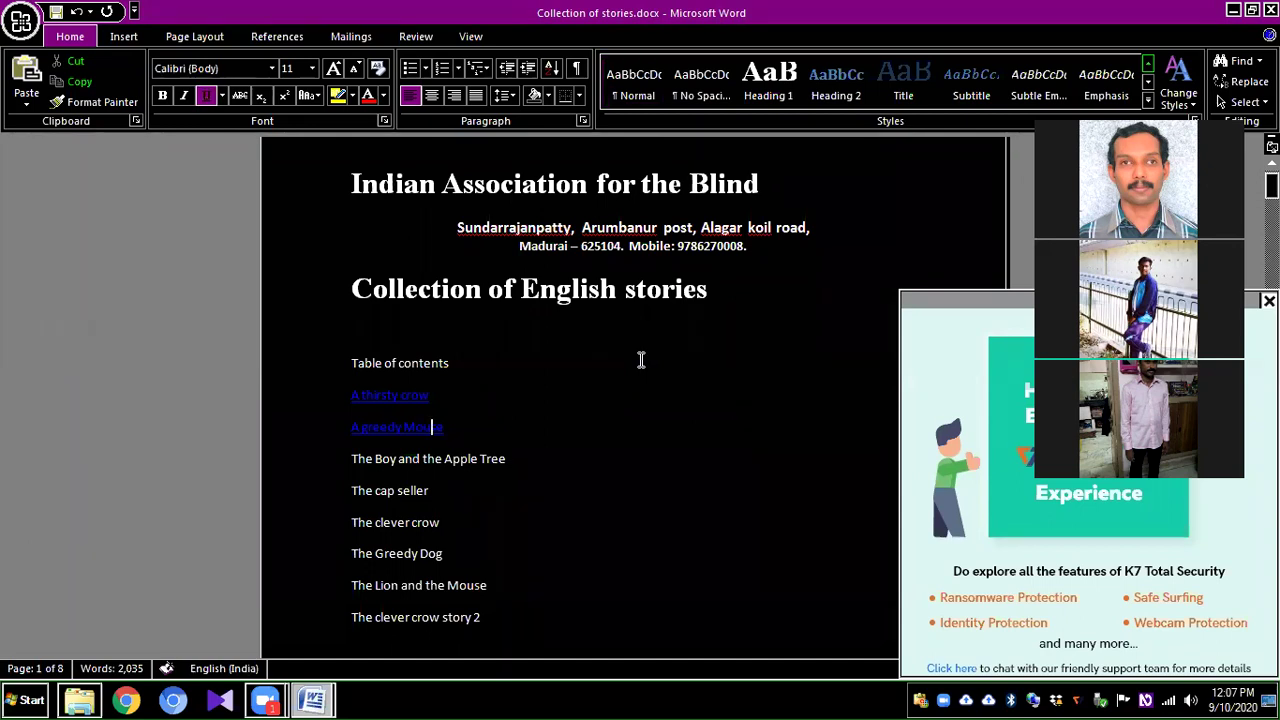
{"action": "key", "text": "Up"}
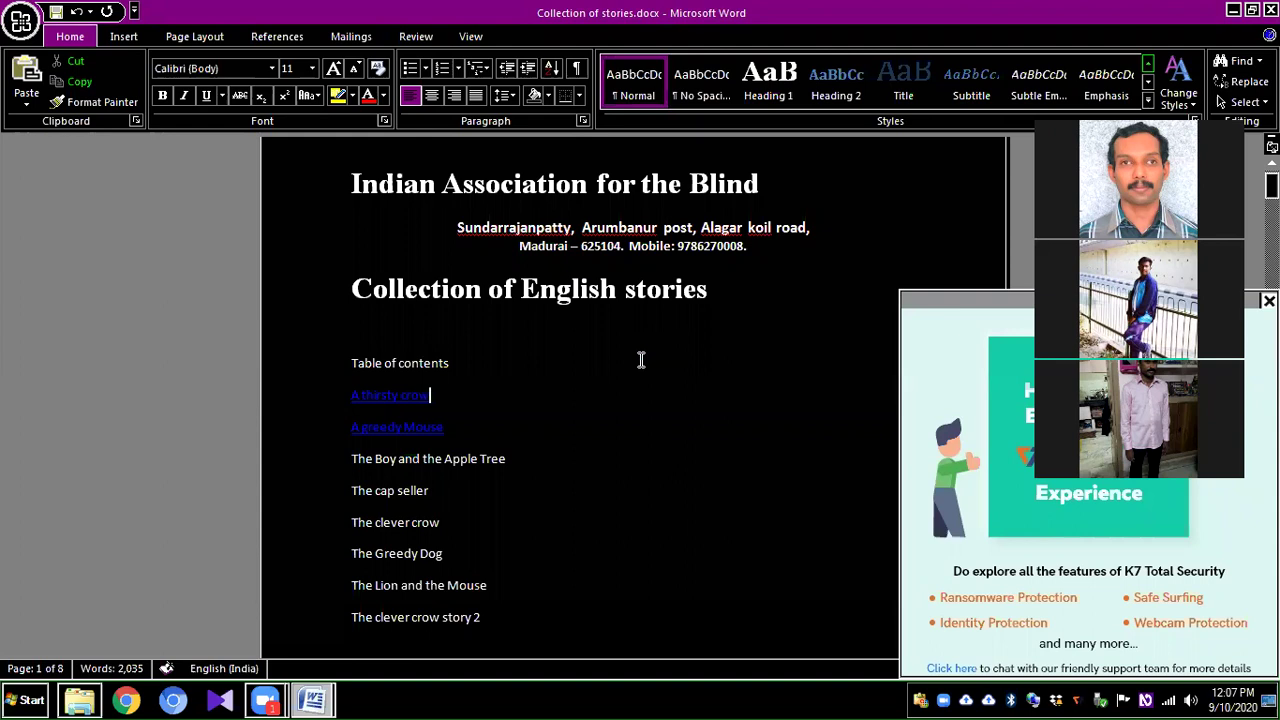
{"action": "key", "text": "Up"}
{"action": "key", "text": "Down"}
{"action": "key", "text": "Down"}
{"action": "key", "text": "Up"}
{"action": "key", "text": "shift+Down"}
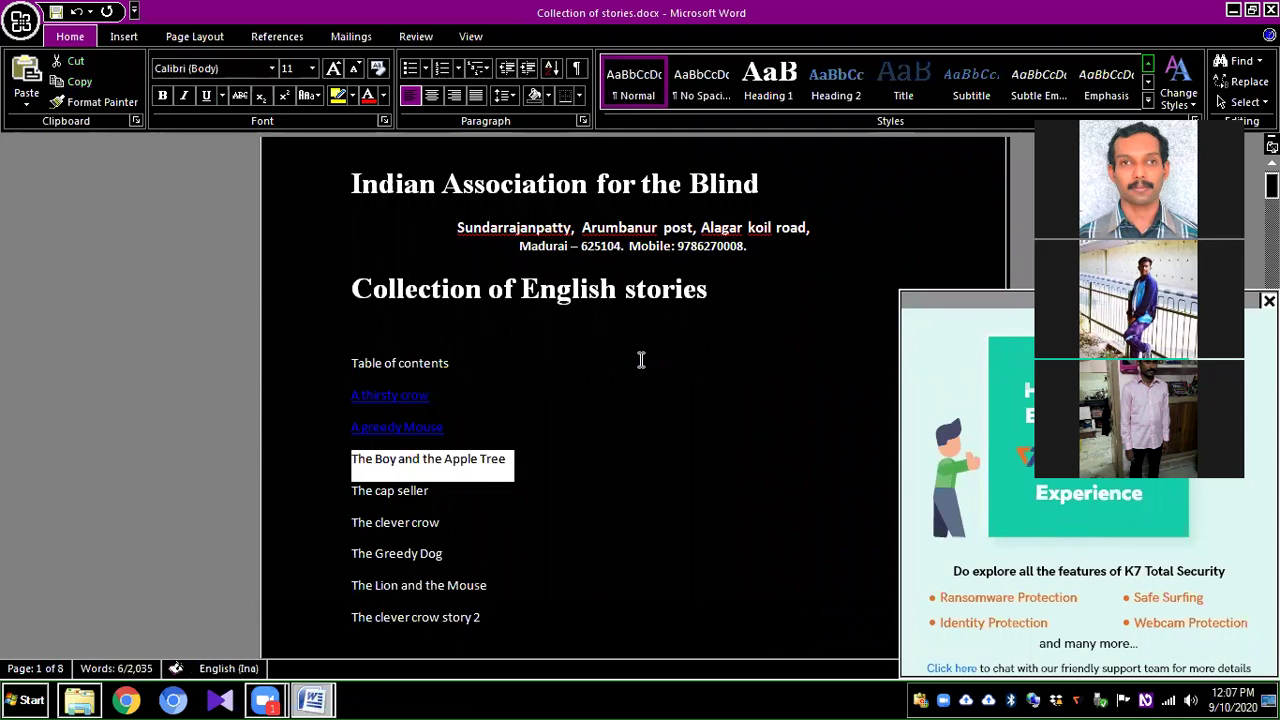
- Link the entry to The Boy and the Apple Tree heading via Bookmark
{"action": "key", "text": "ctrl+k"}
{"action": "key", "text": "Tab"}
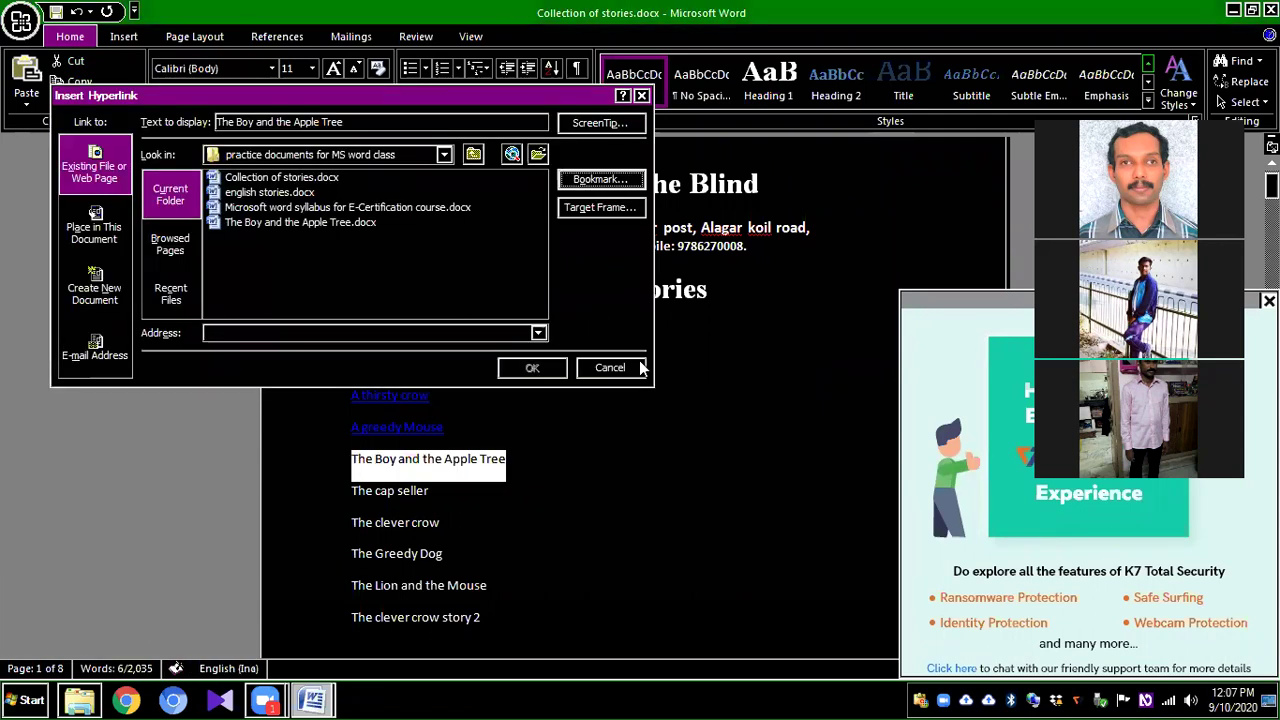
{"action": "key", "text": "Return"}
{"action": "key", "text": "Tab"}
{"action": "key", "text": "Tab"}
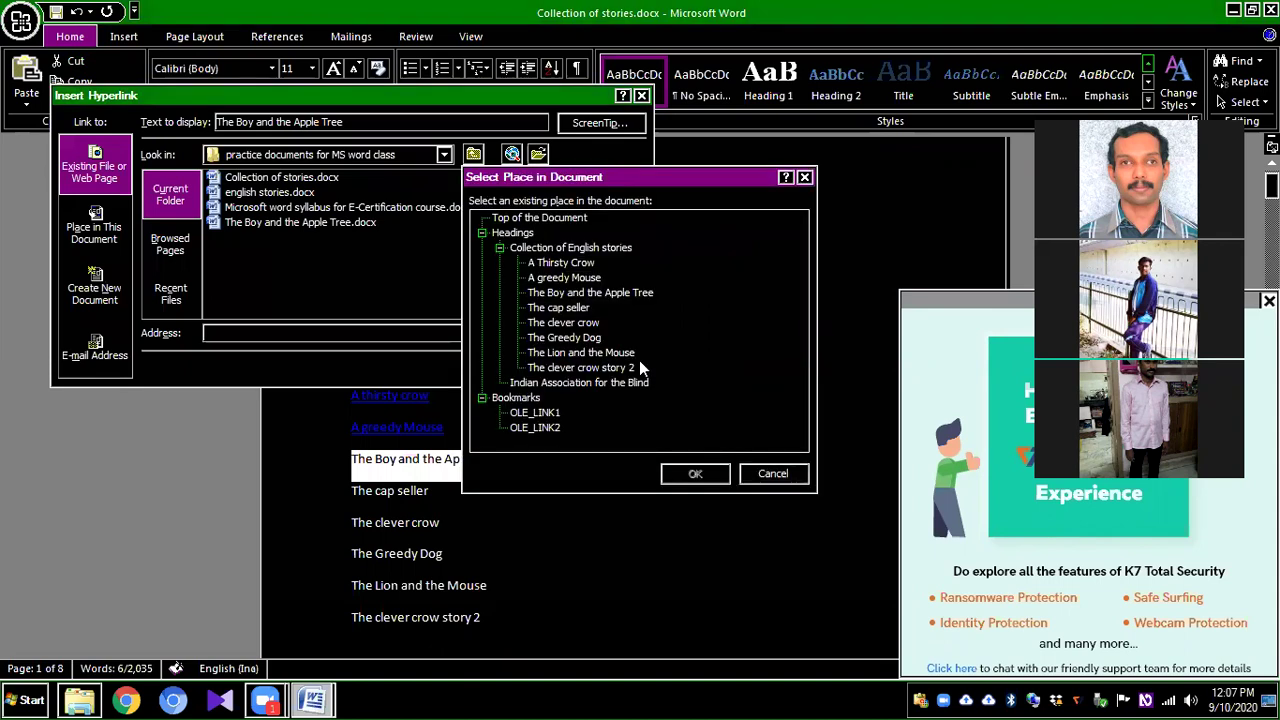
{"action": "key", "text": "Down"}
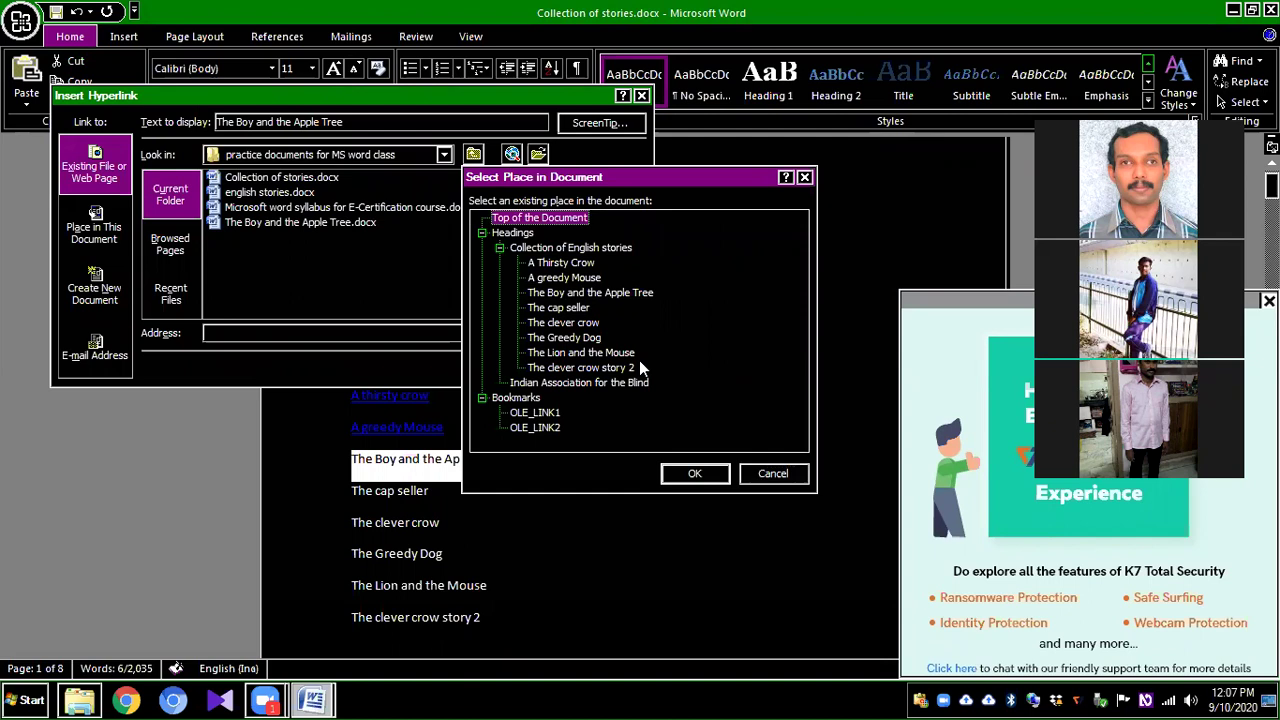
{"action": "key", "text": "Down"}
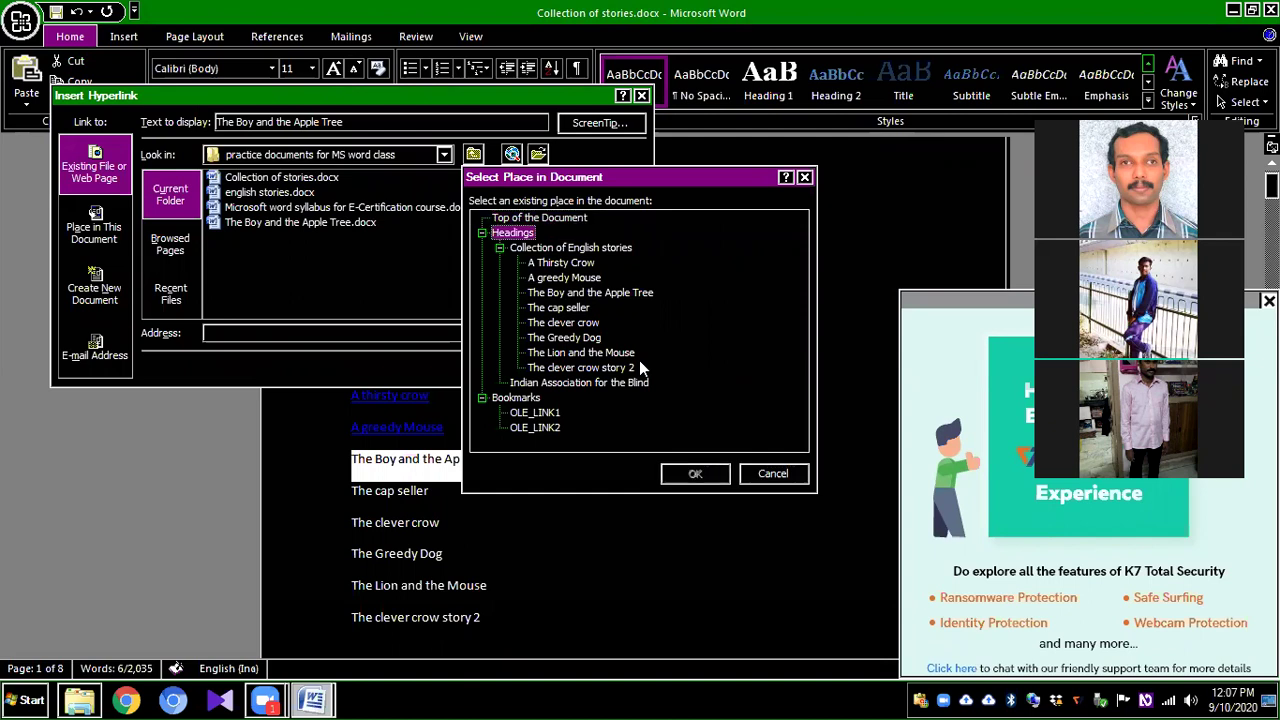
{"action": "key", "text": "Down"}
{"action": "key", "text": "Down"}
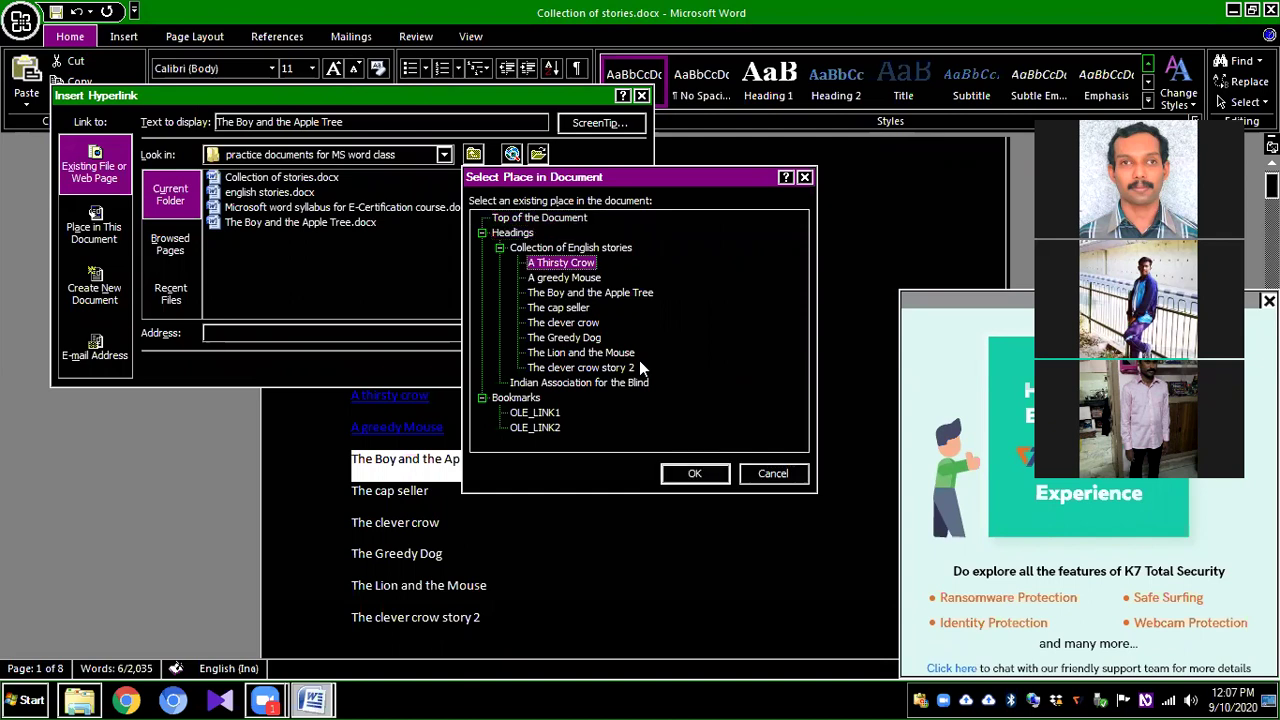
{"action": "key", "text": "Down"}
{"action": "key", "text": "Down"}
{"action": "key", "text": "Return"}
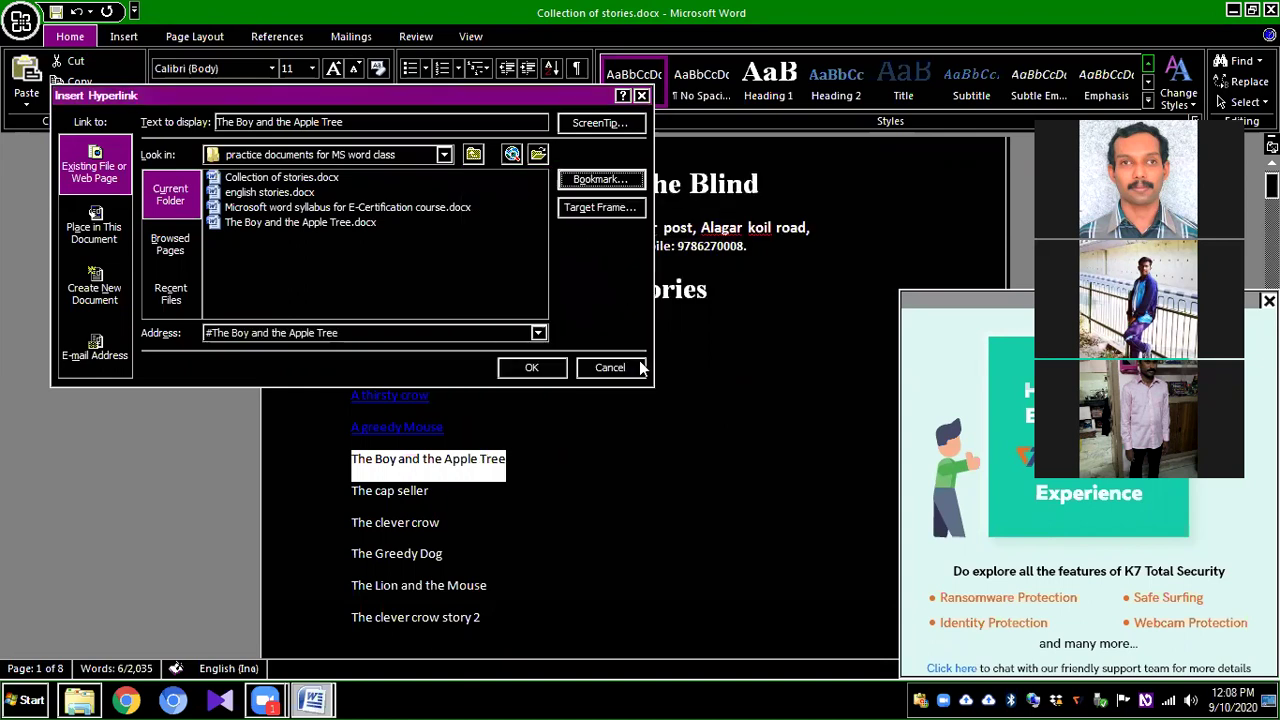
{"action": "key", "text": "Tab"}
{"action": "key", "text": "Tab"}
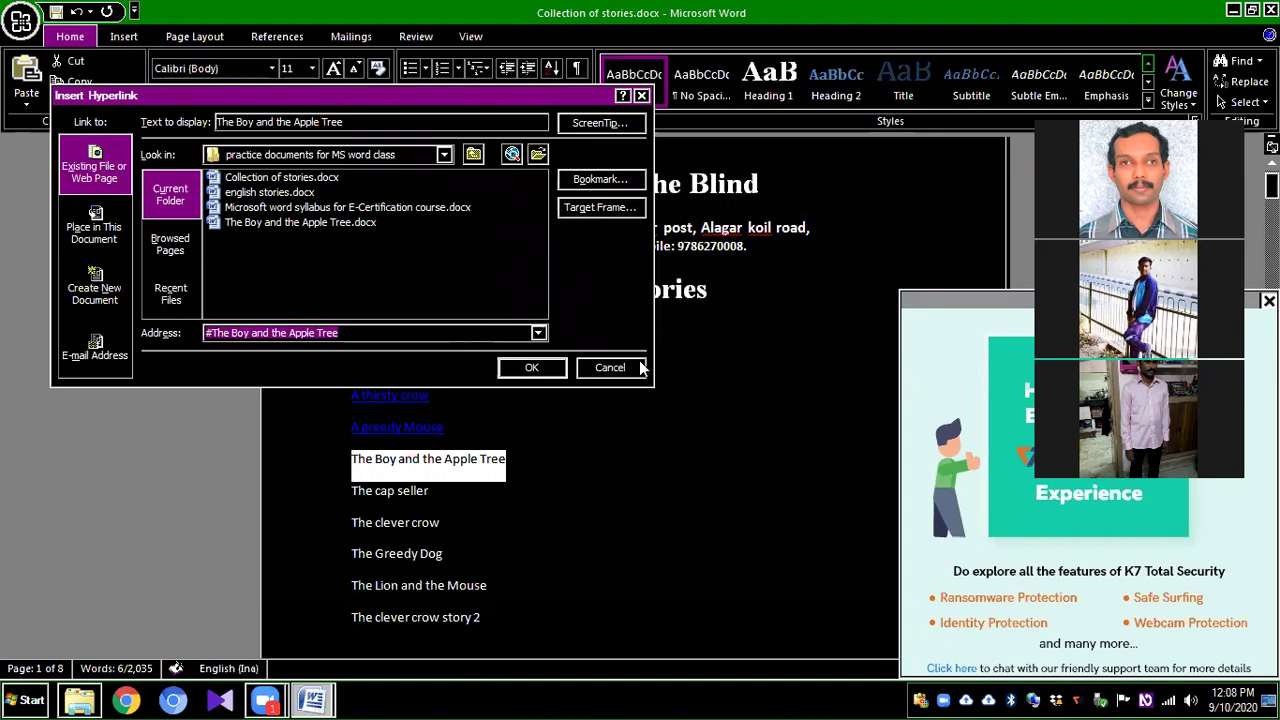
{"action": "key", "text": "Tab"}
{"action": "key", "text": "Return"}
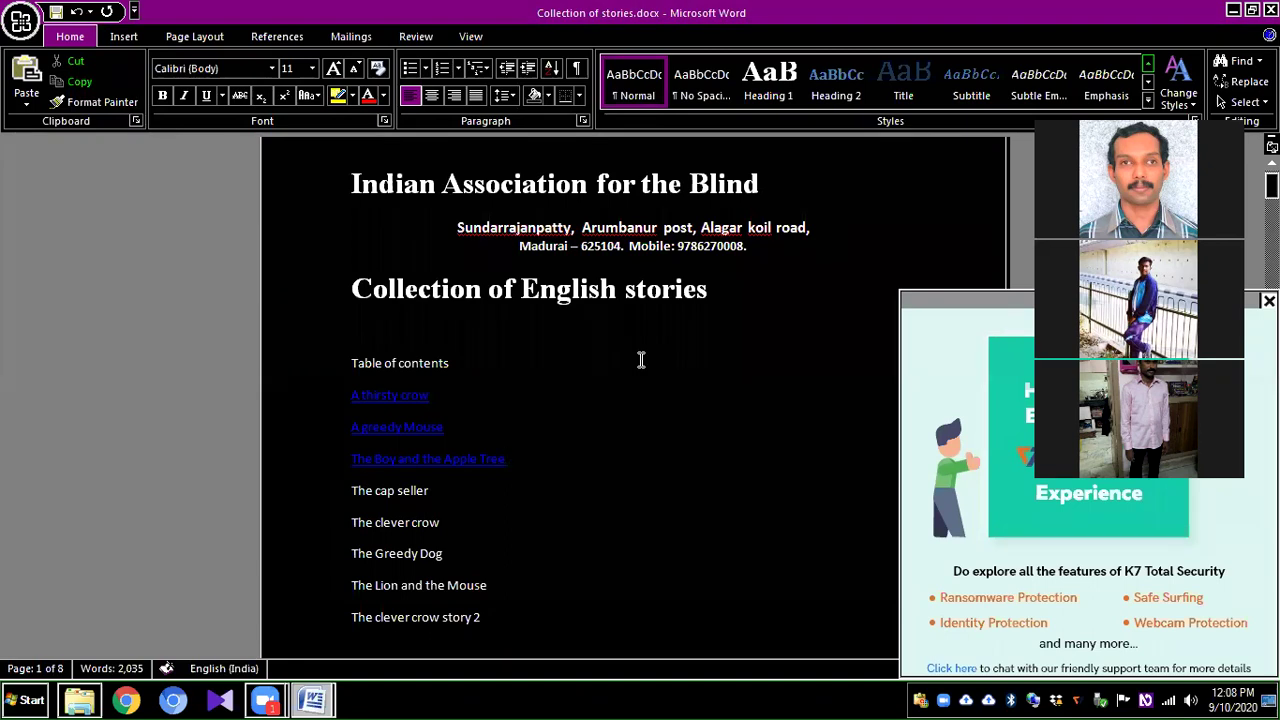
{"action": "key", "text": "Down"}
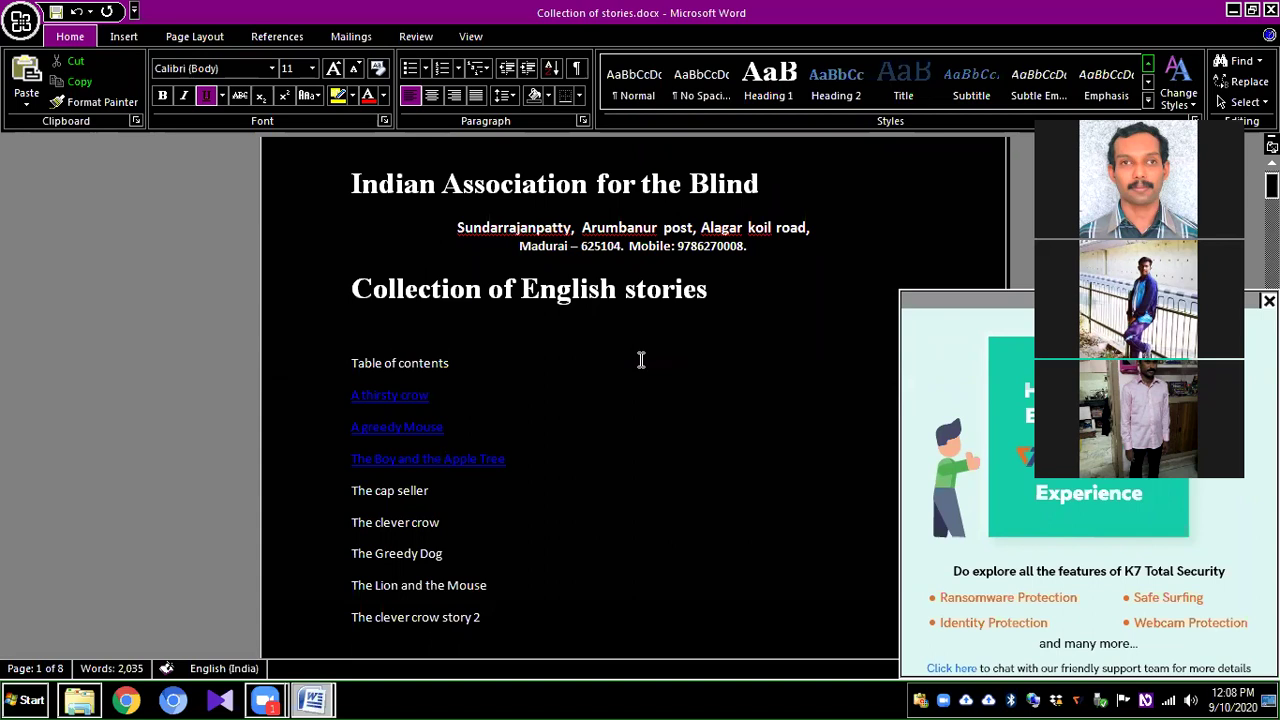
- Follow 'The Boy and the Apple Tree' link from NVDA's links list to reach that story
{"action": "key", "text": "Insert+F7"}
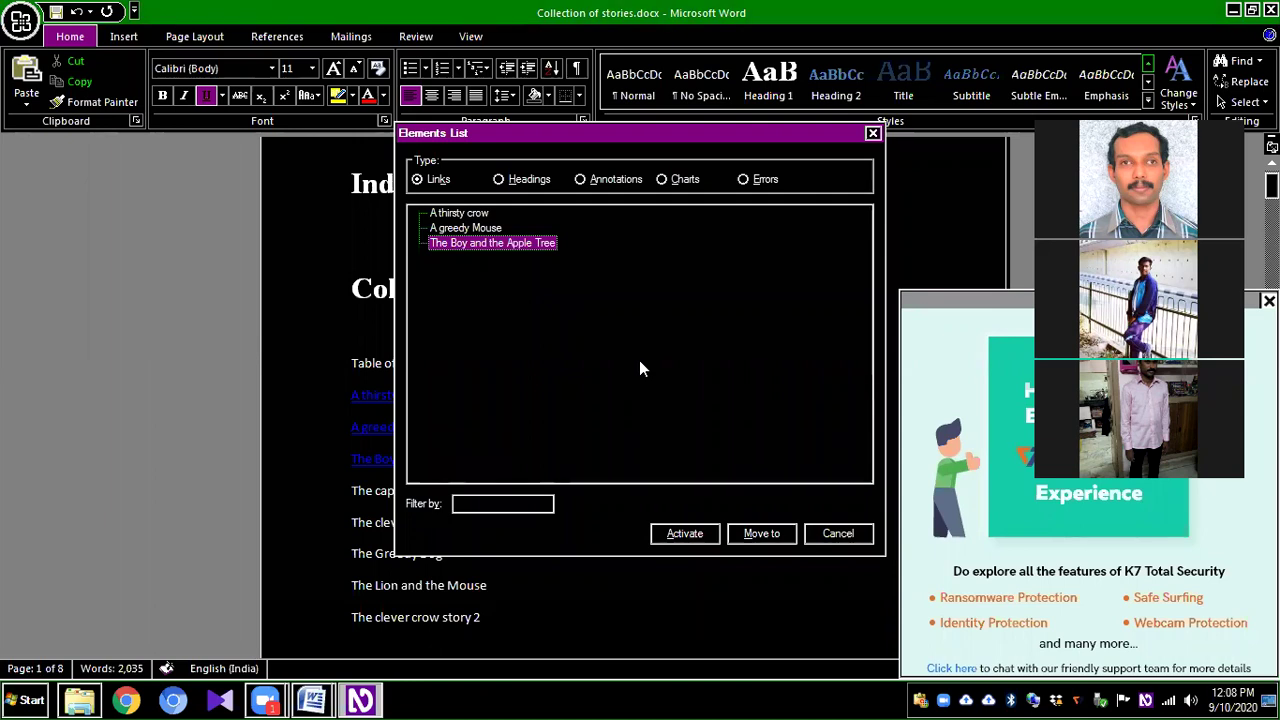
{"action": "key", "text": "Up"}
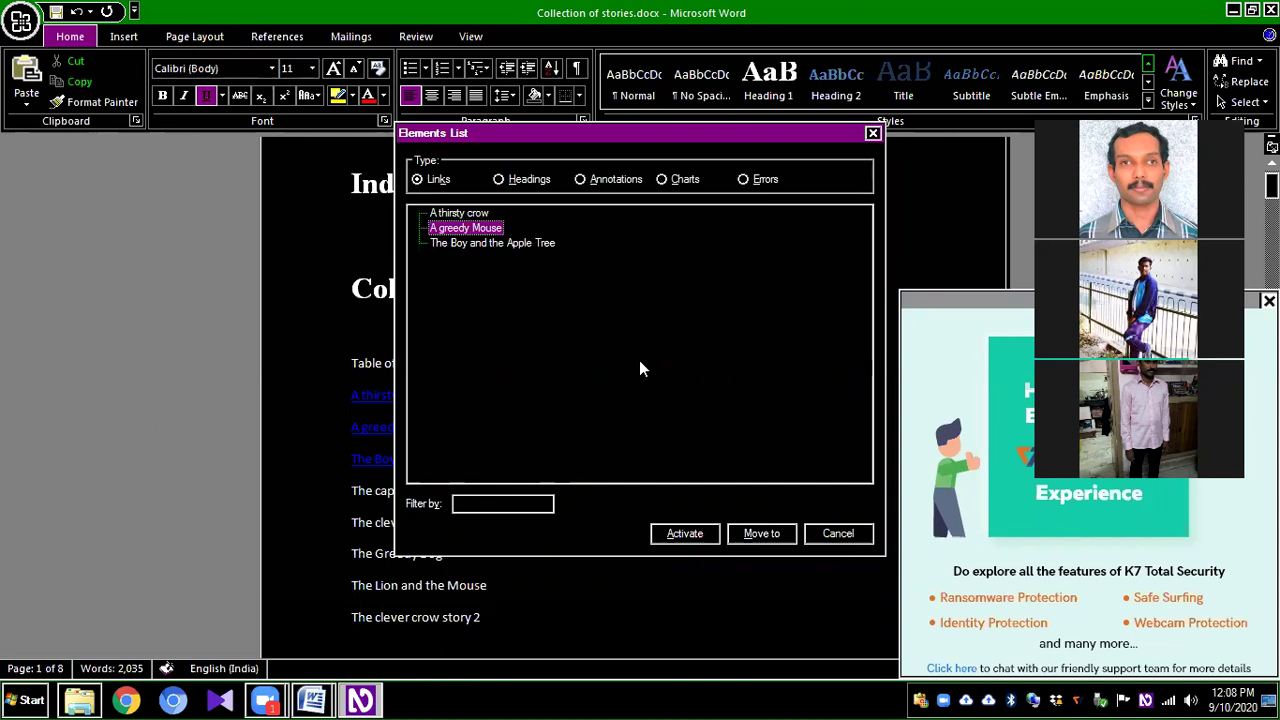
{"action": "key", "text": "Up"}
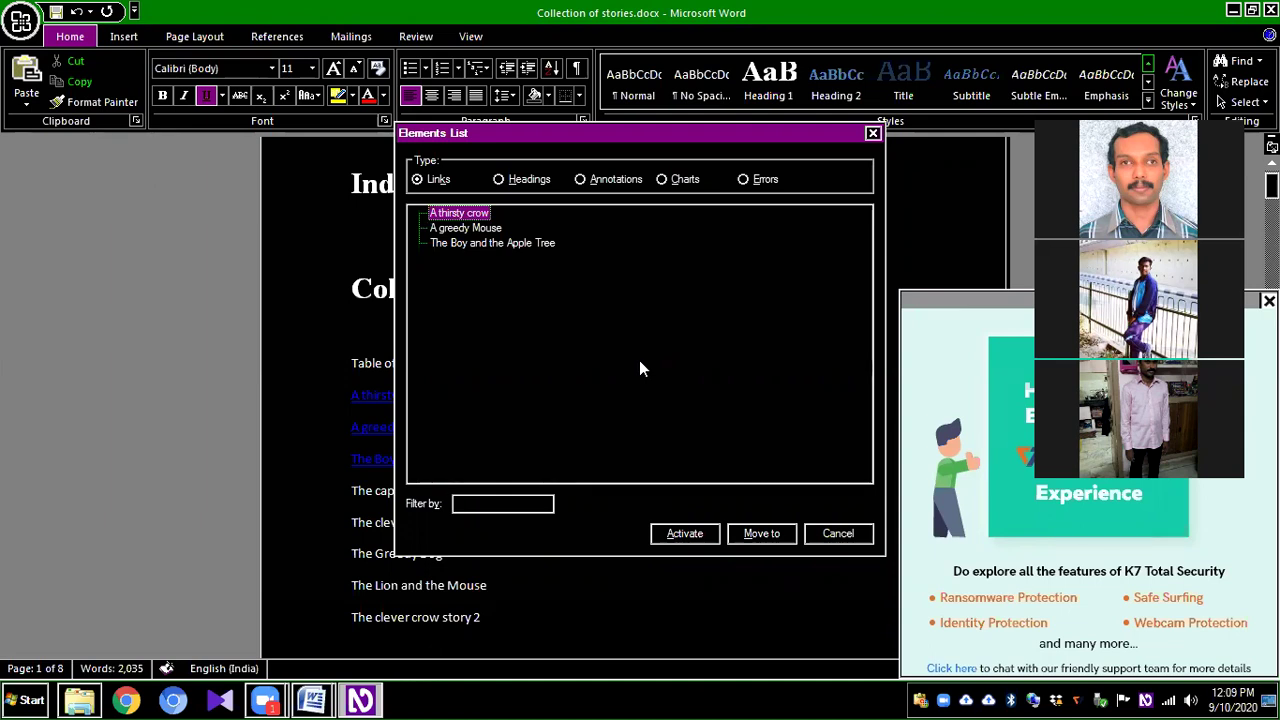
{"action": "key", "text": "Down"}
{"action": "key", "text": "Down"}
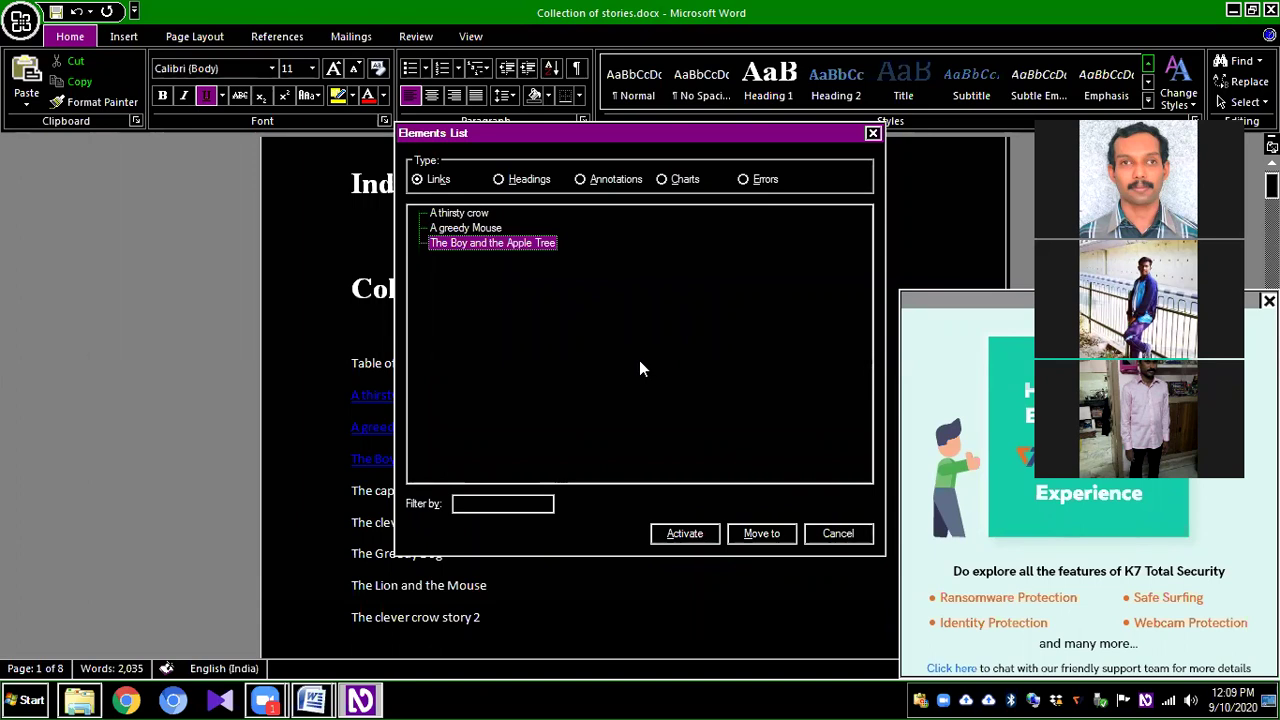
{"action": "key", "text": "Return"}
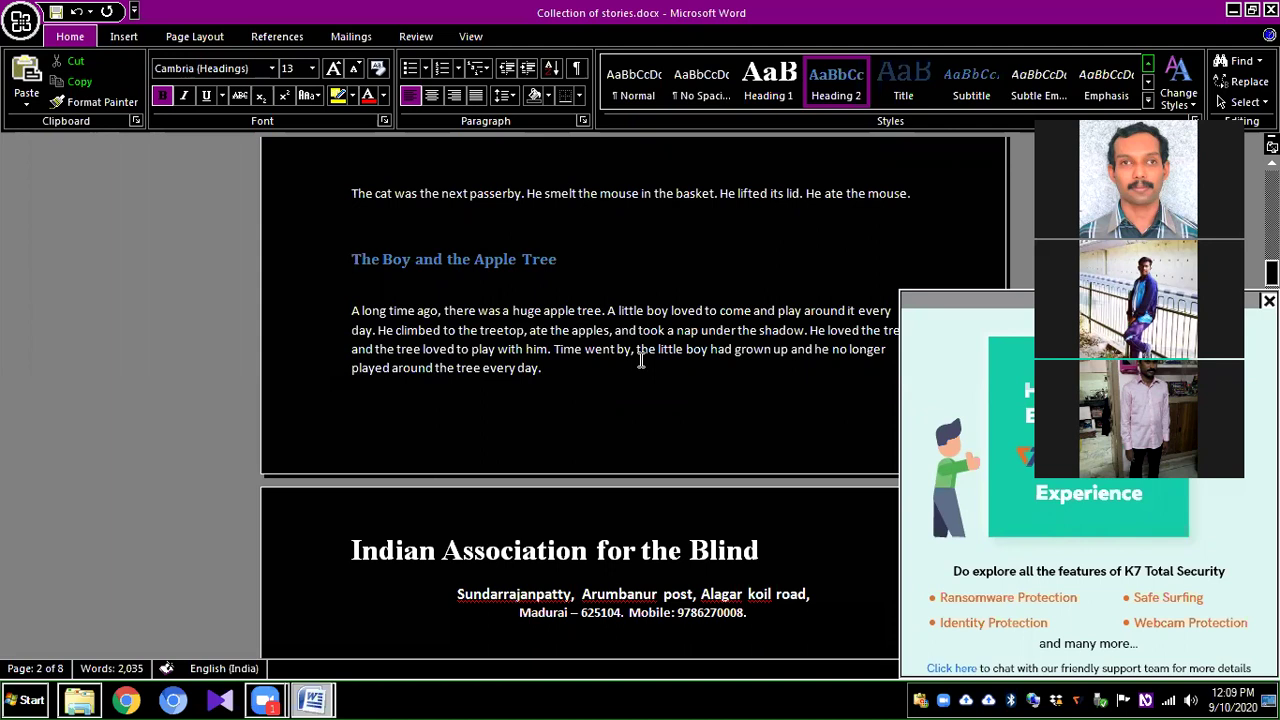
- Place the caret in the story text and scroll to the final story's ending on page 8
{"action": "left_click", "coordinate": [641, 364]}
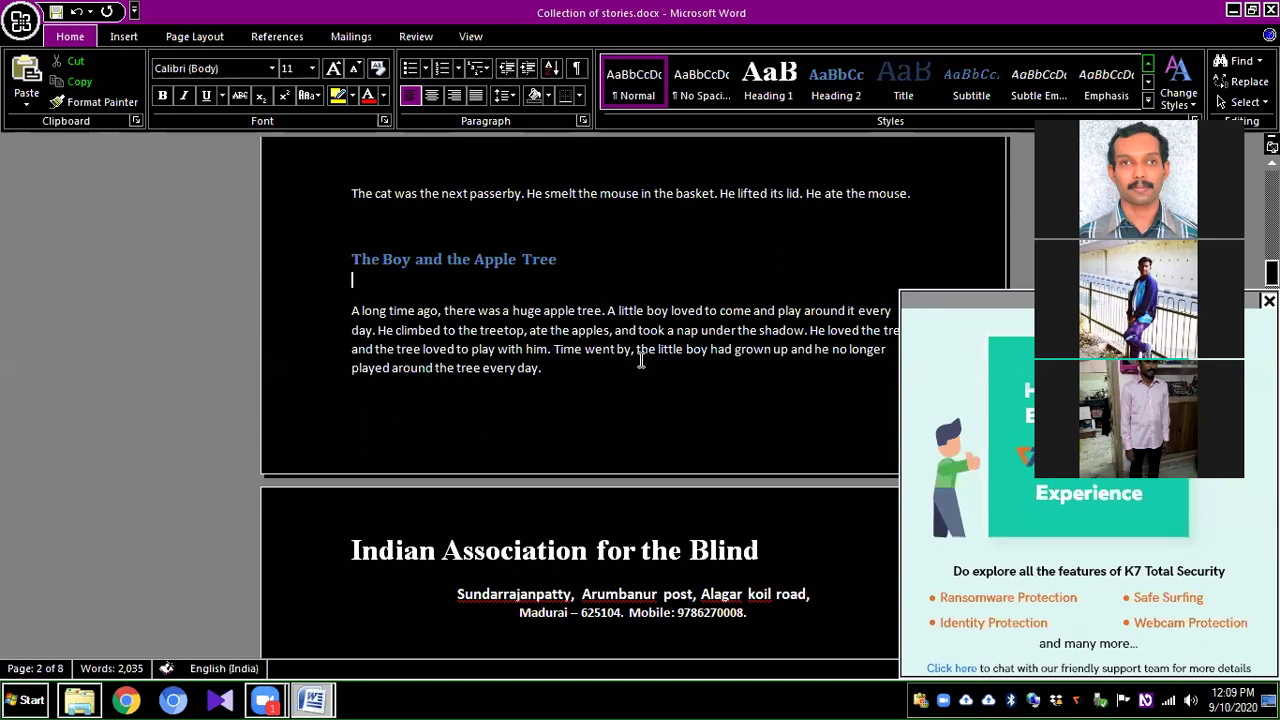
{"action": "scroll", "coordinate": [641, 360], "scroll_direction": "up", "scroll_amount": 3}
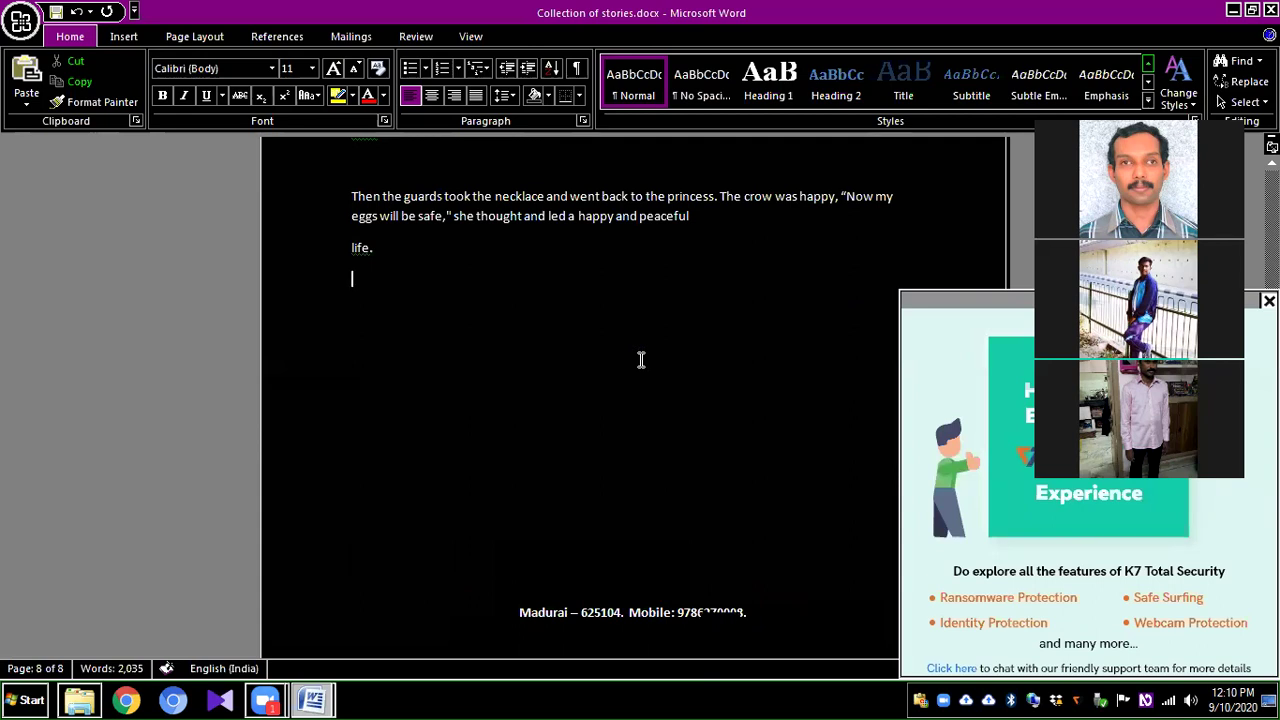
- Add a capitalised 'Google' line below the story and select it for hyperlinking
{"action": "type", "text": "g"}
{"action": "key", "text": "Return"}
{"action": "type", "text": "google"}
{"action": "key", "text": "Menu"}
{"action": "key", "text": "Return"}
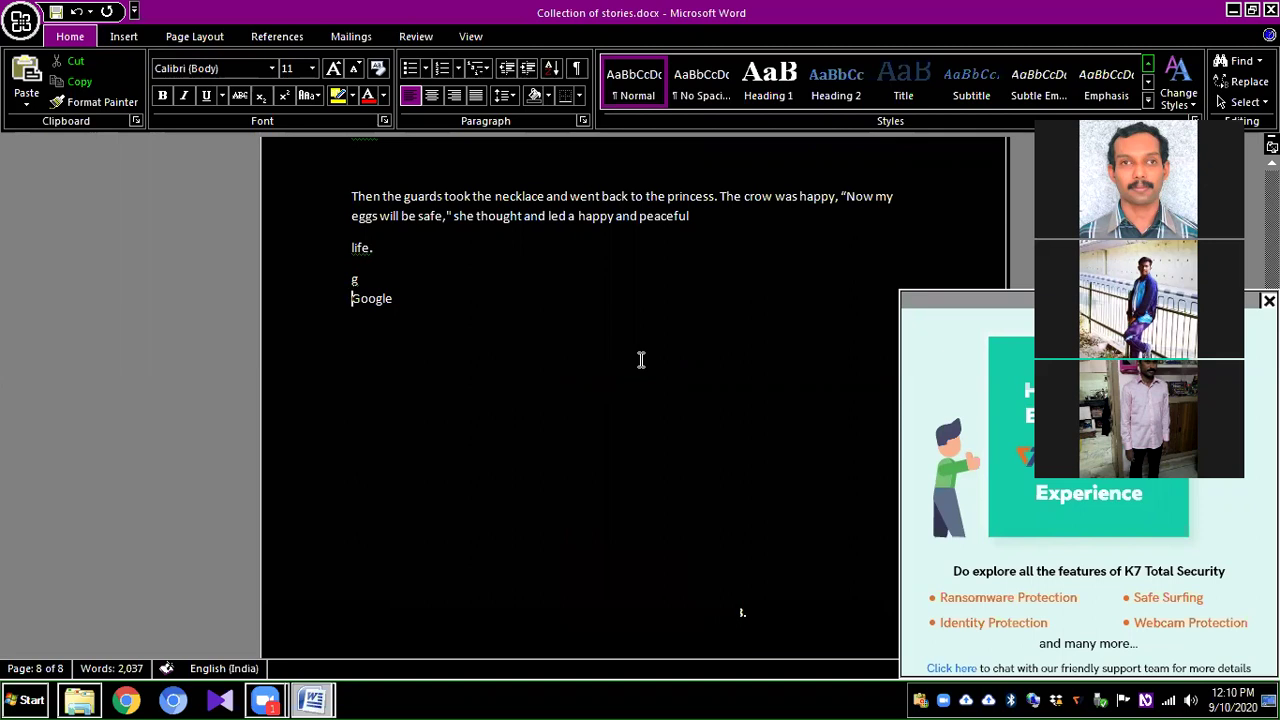
{"action": "key", "text": "shift+Down"}
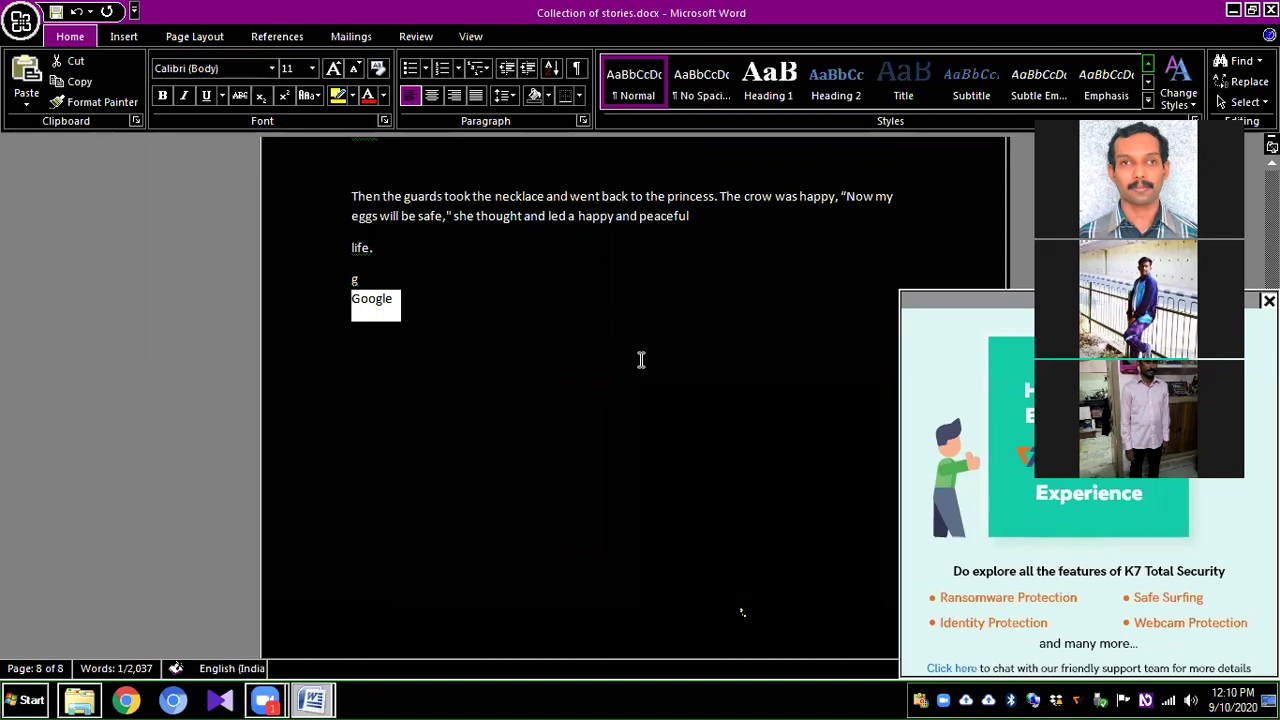
{"action": "key", "text": "ctrl+k"}
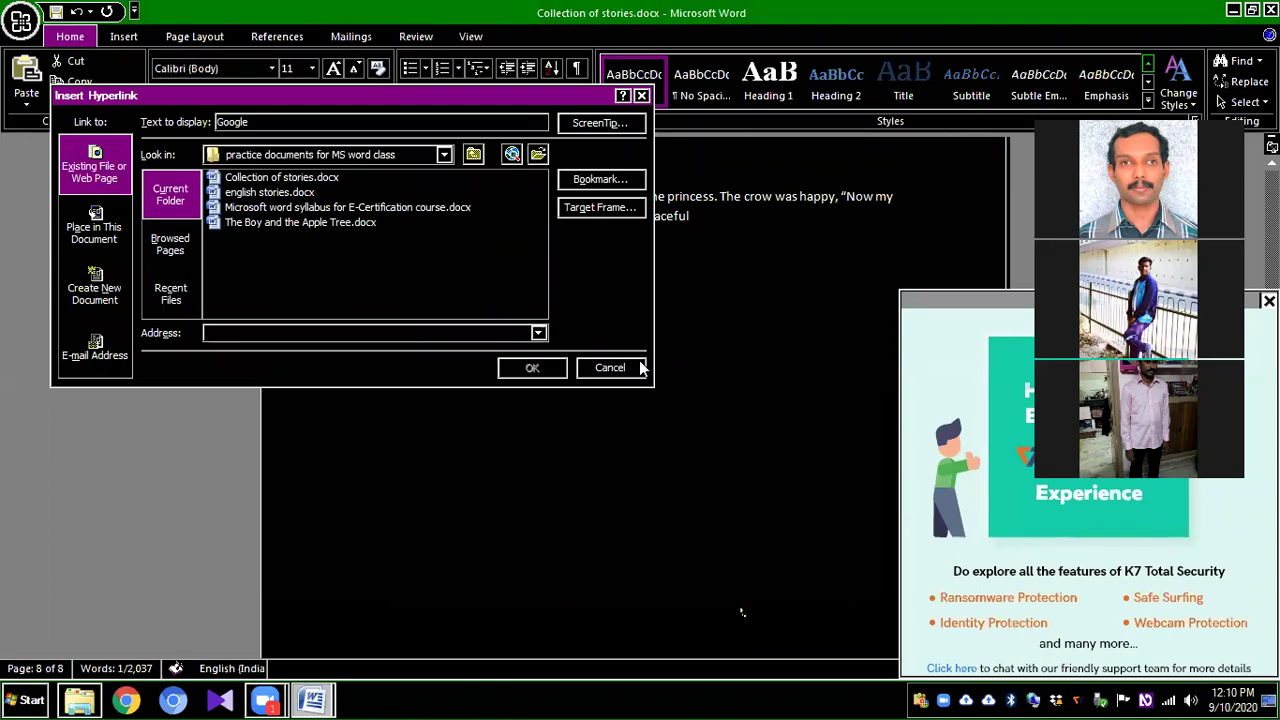
{"action": "type", "text": "http://"}
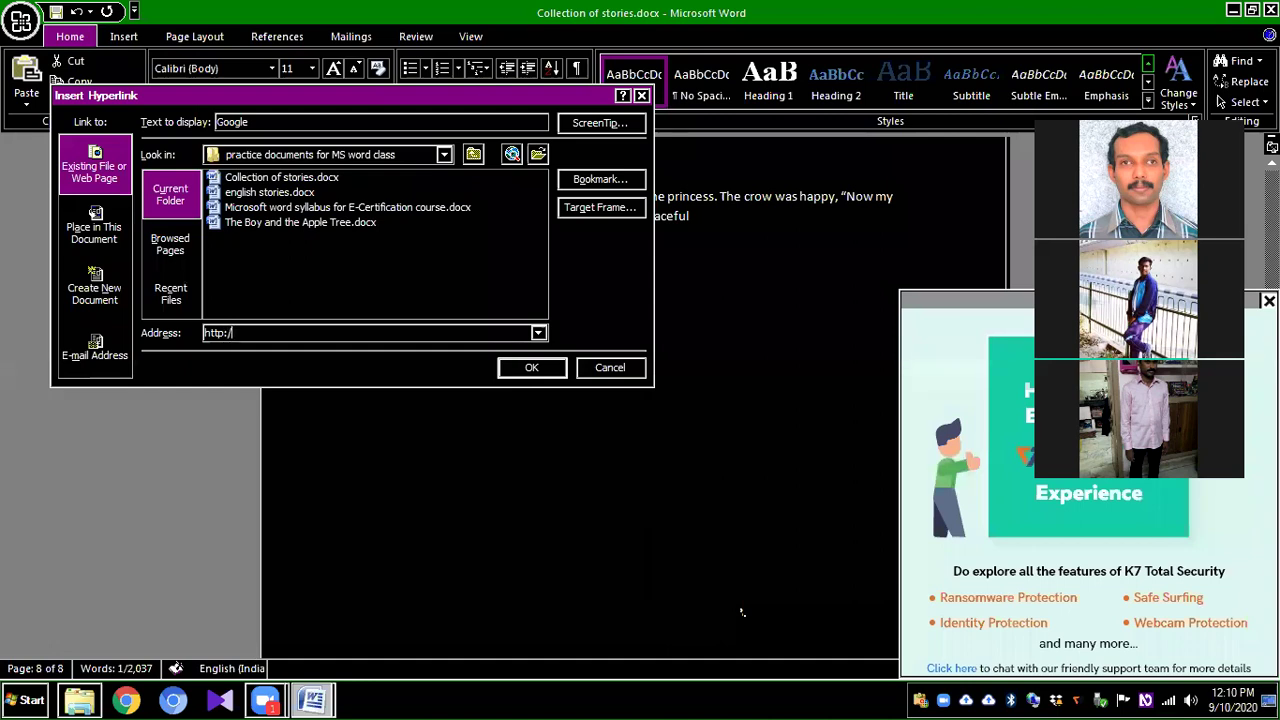
{"action": "type", "text": "www.google.com/"}
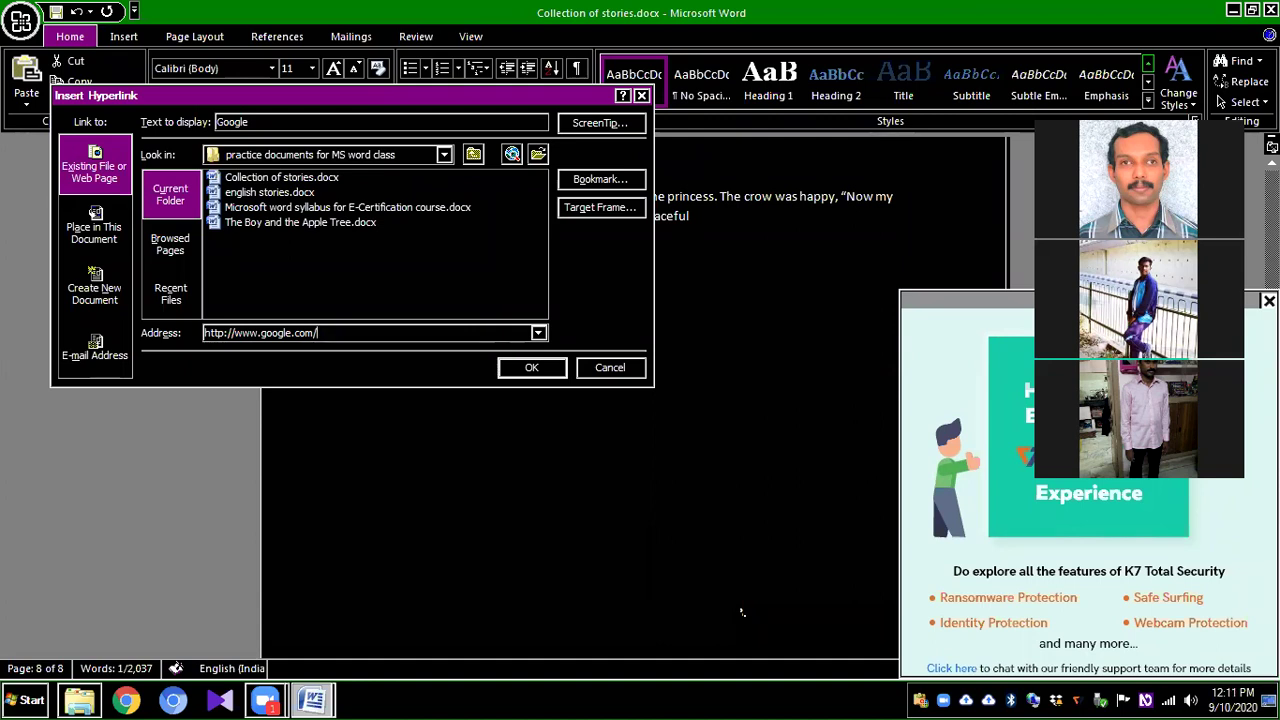
{"action": "key", "text": "Tab"}
{"action": "key", "text": "Return"}
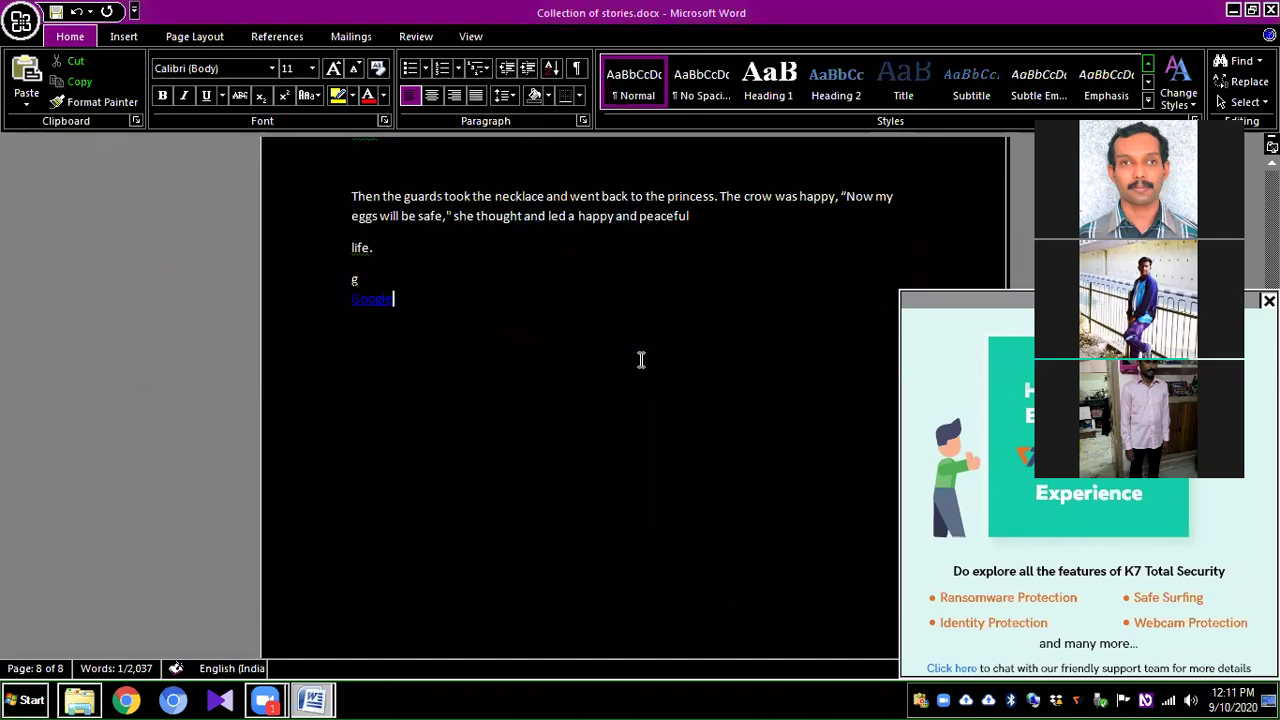
- Test the Google link by opening google.com in the browser, then return to Word
{"action": "key", "text": "Left"}
{"action": "key", "text": "Left"}
{"action": "key", "text": "Left"}
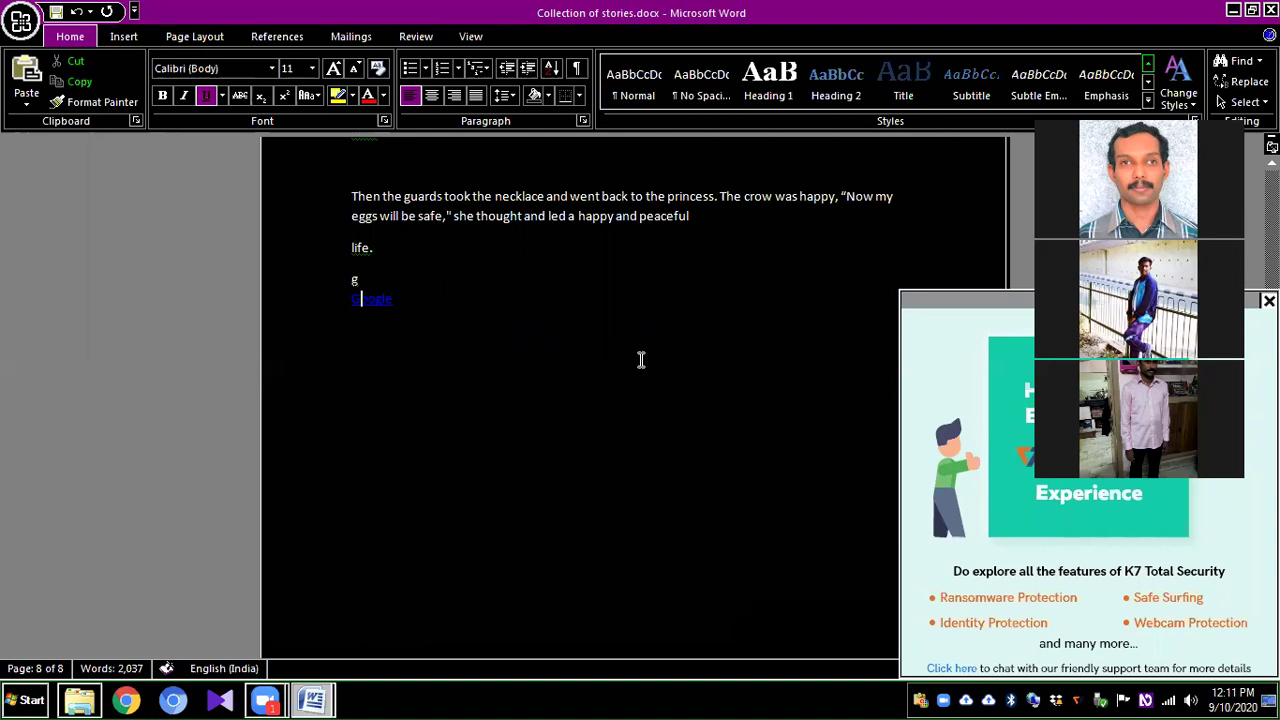
{"action": "key", "text": "Up"}
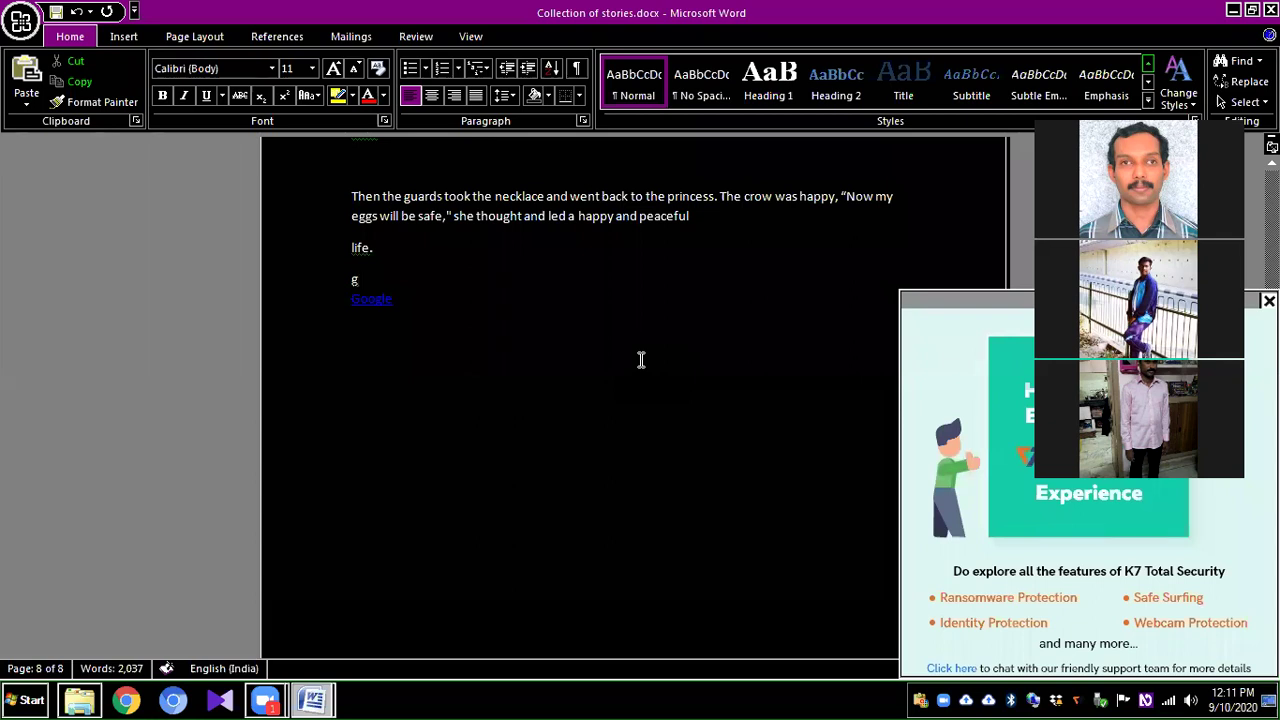
{"action": "key", "text": "Insert+F7"}
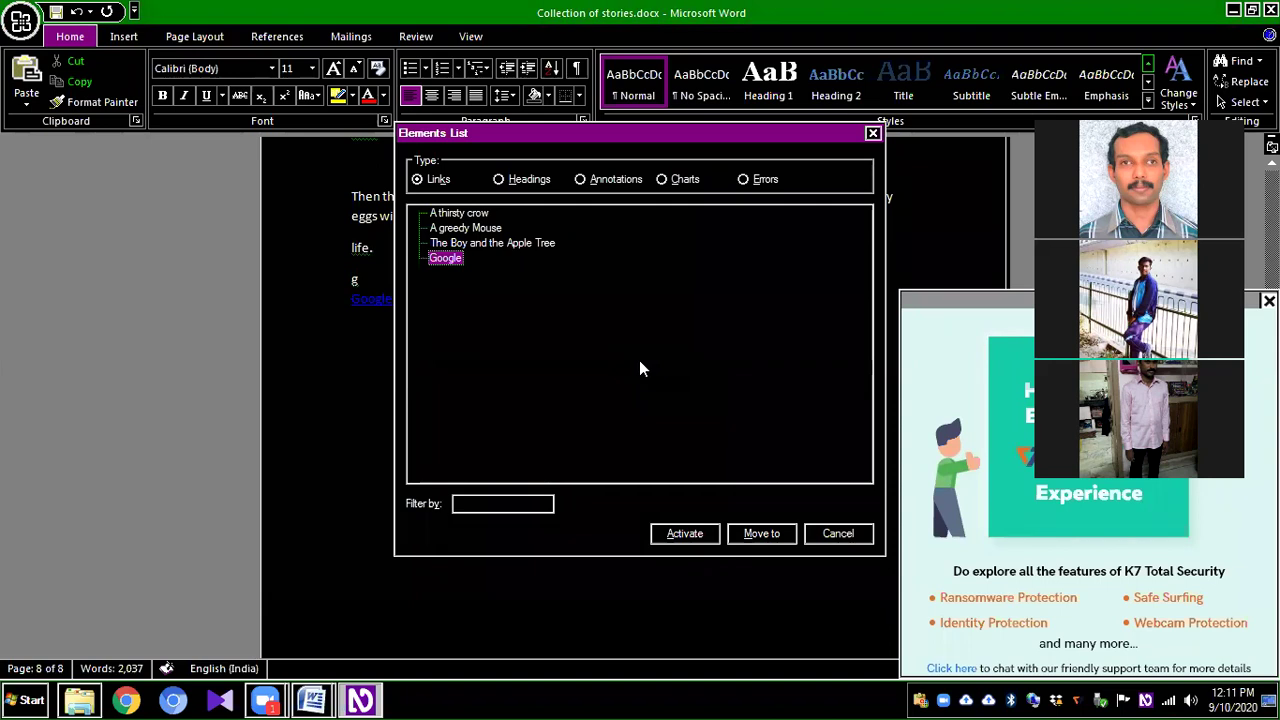
{"action": "key", "text": "Escape"}
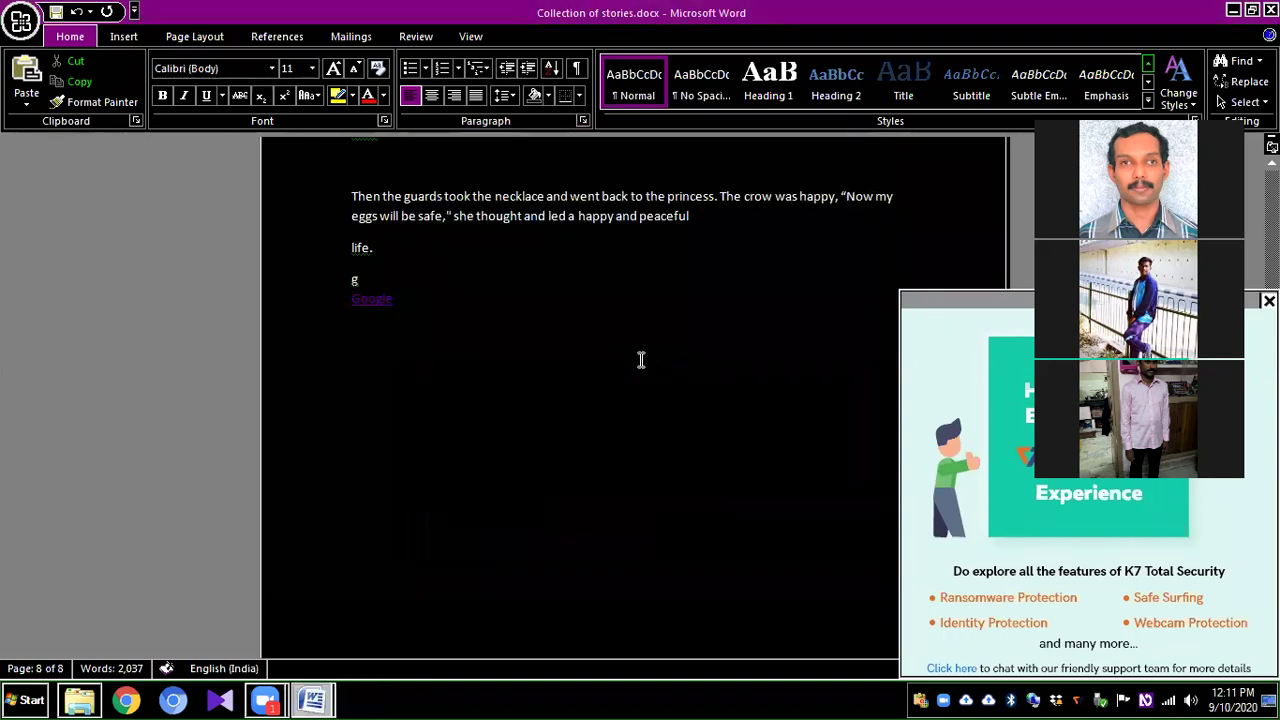
{"action": "key", "text": "Return"}
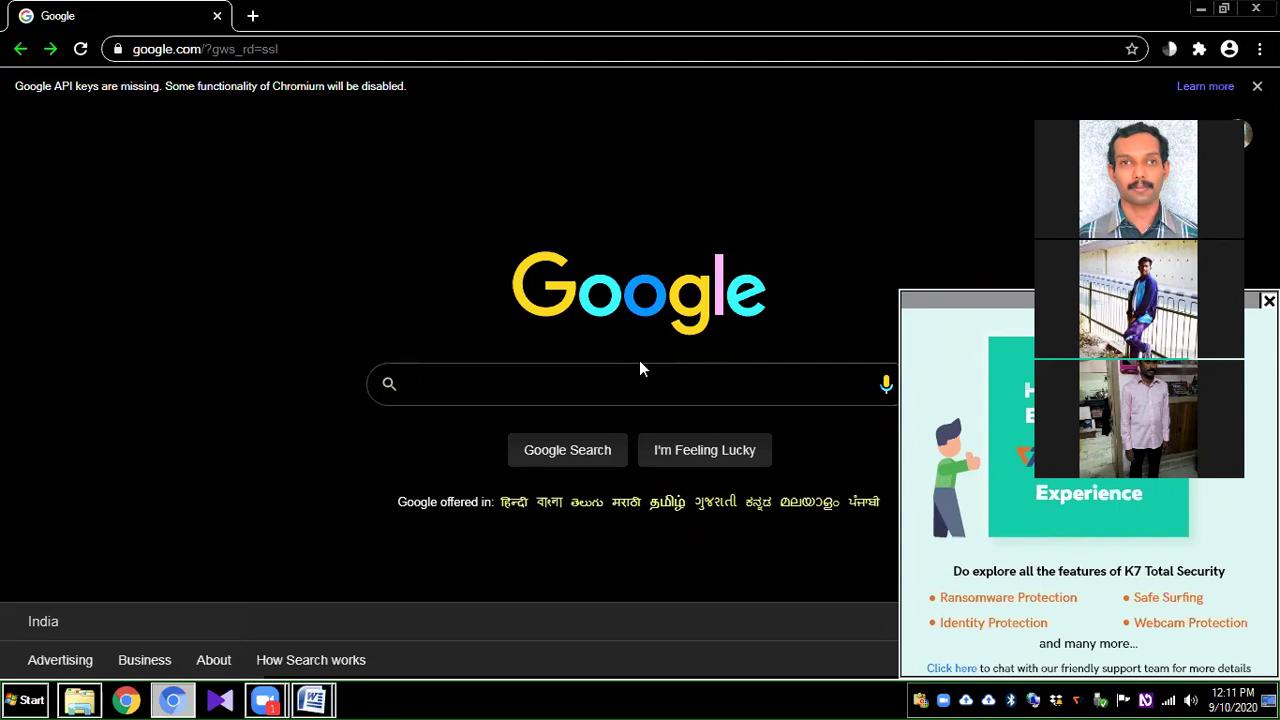
{"action": "key", "text": "alt+Tab"}
{"action": "key", "text": "Up"}
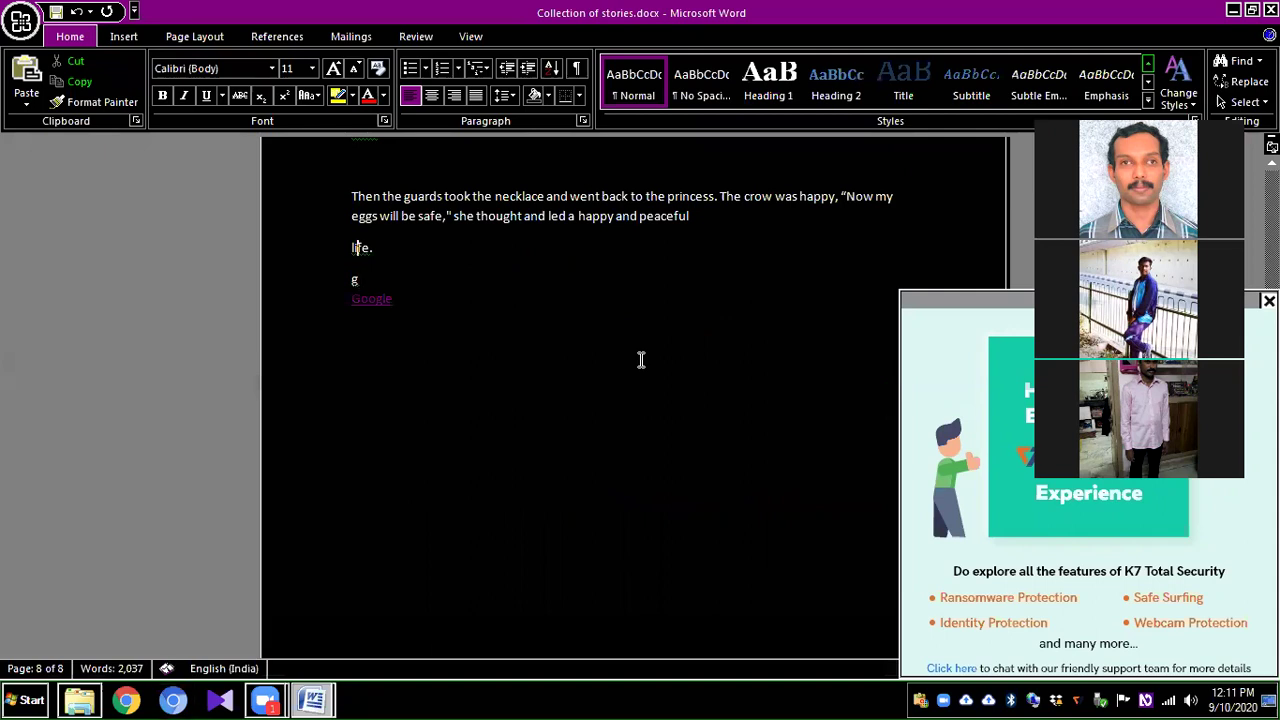
- Delete the stray 'g' line, then check the document from its start to its end
{"action": "key", "text": "Down"}
{"action": "key", "text": "shift+Down"}
{"action": "key", "text": "Delete"}
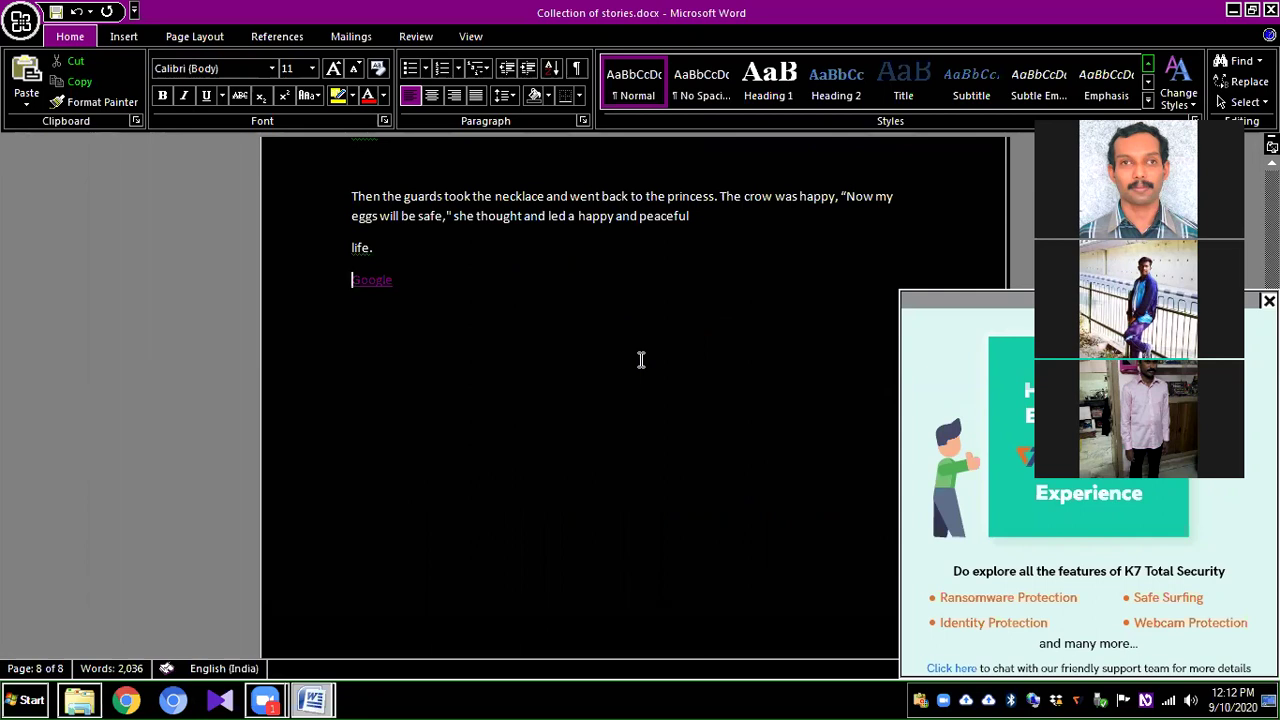
{"action": "key", "text": "ctrl+Home"}
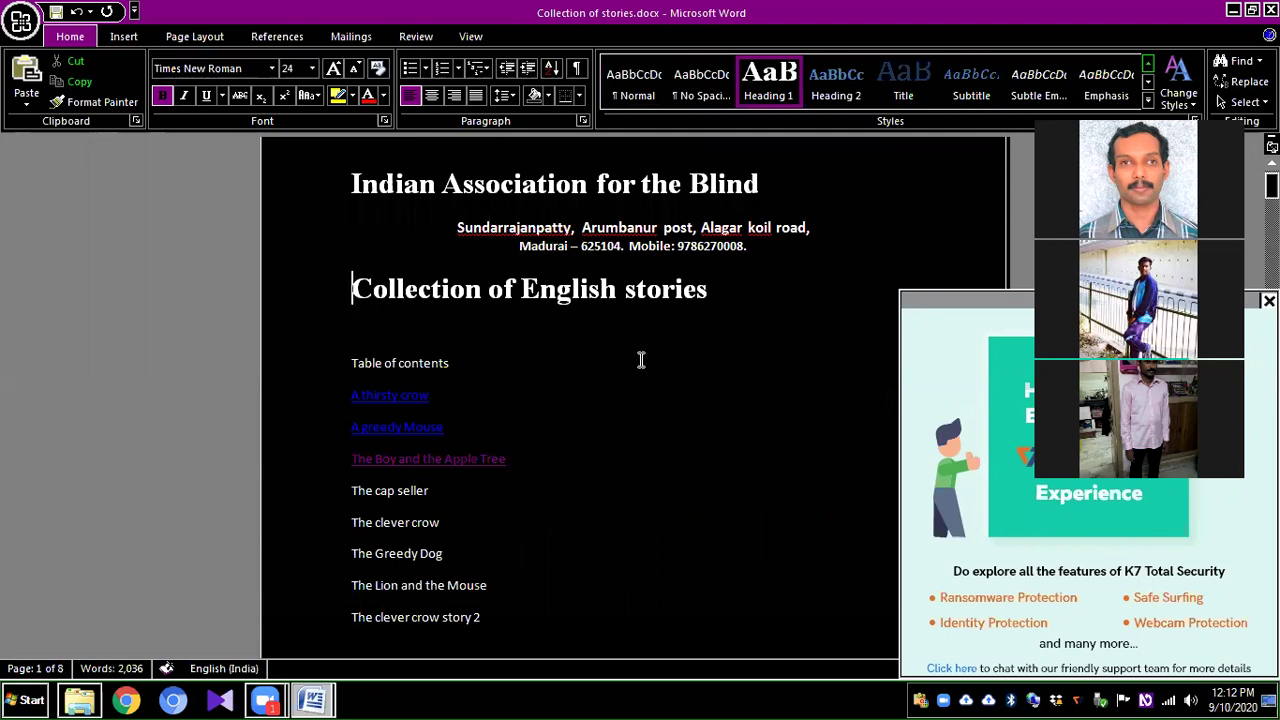
{"action": "key", "text": "Down"}
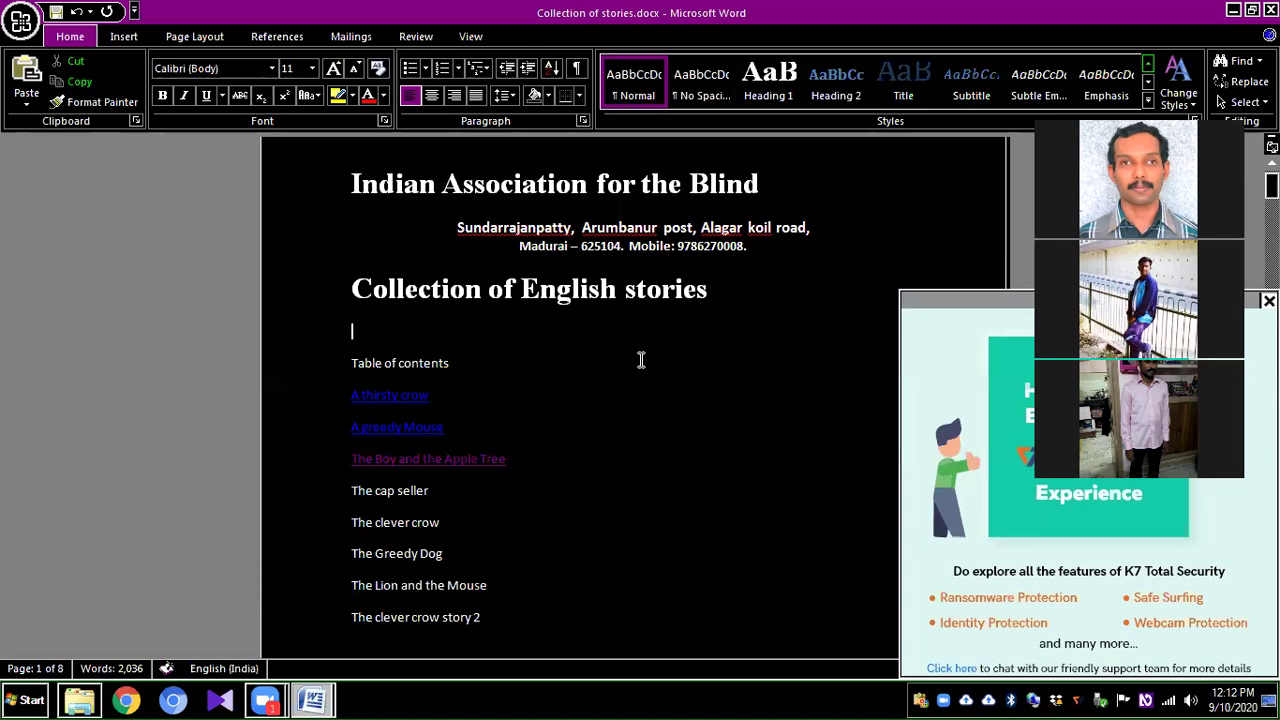
{"action": "key", "text": "ctrl+End"}
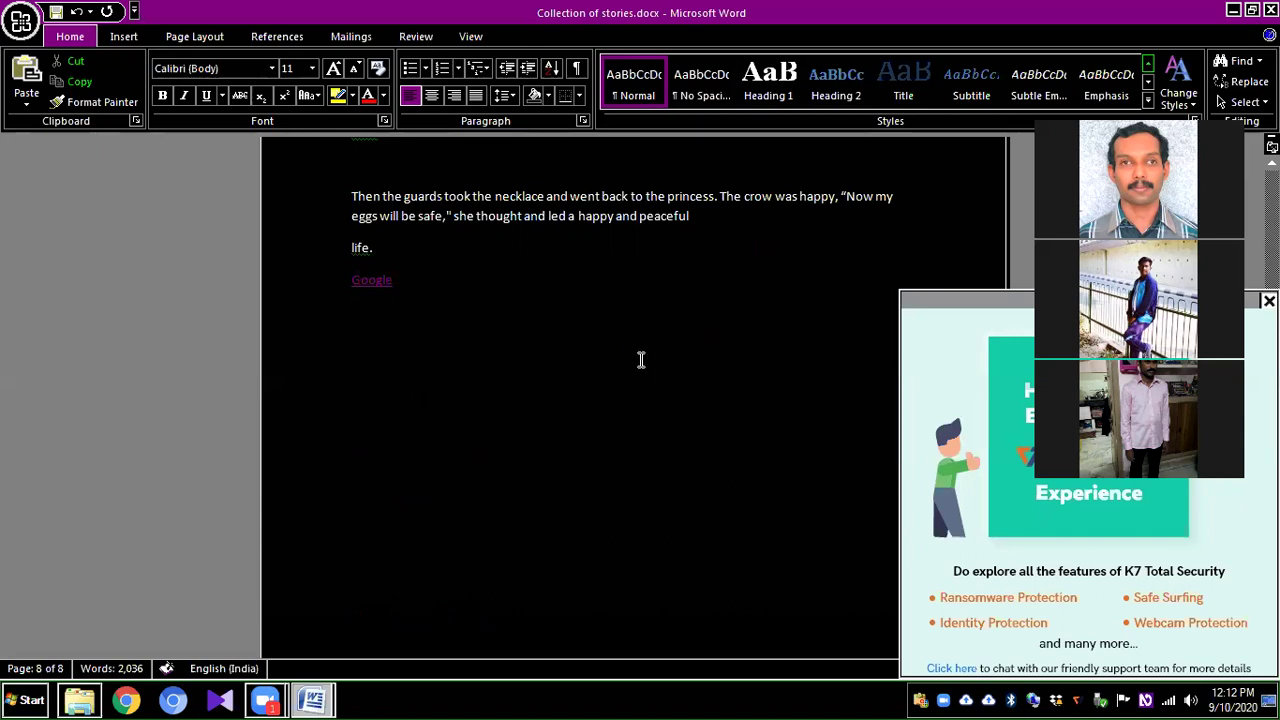
- Type 'another document' on its own line, then select and copy it
{"action": "type", "text": "another document"}
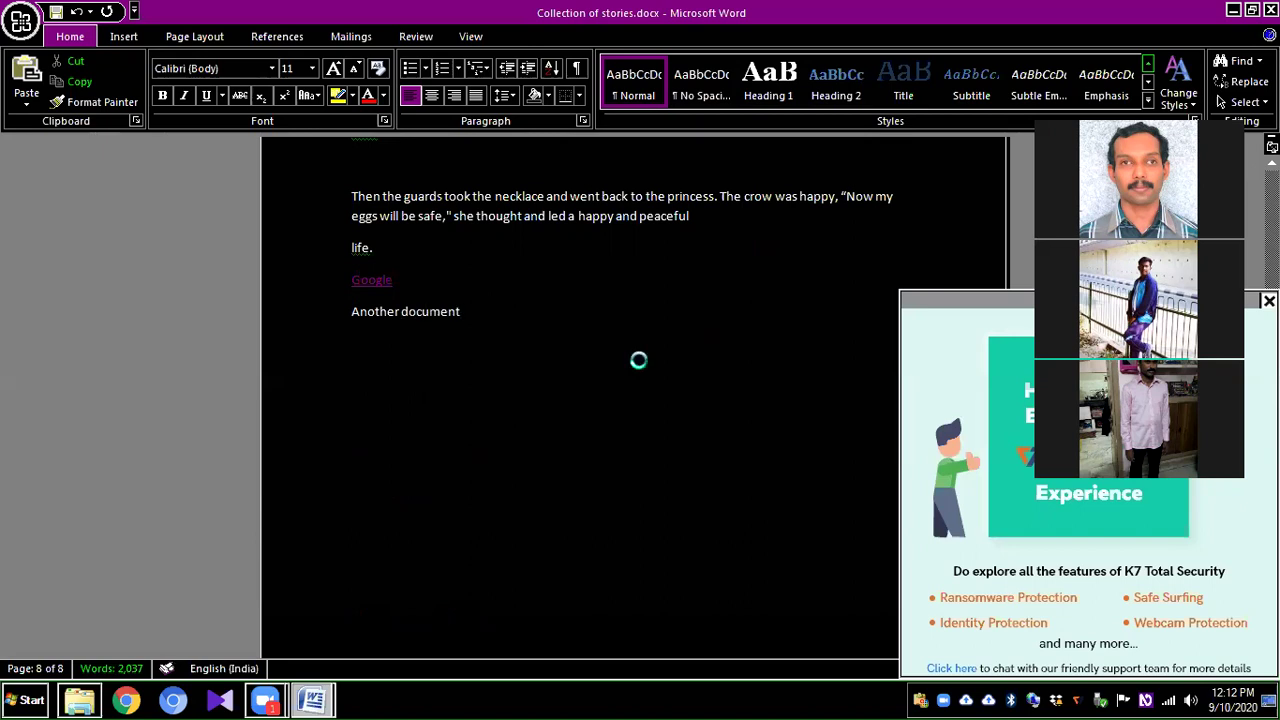
{"action": "key", "text": "Home"}
{"action": "key", "text": "shift+End"}
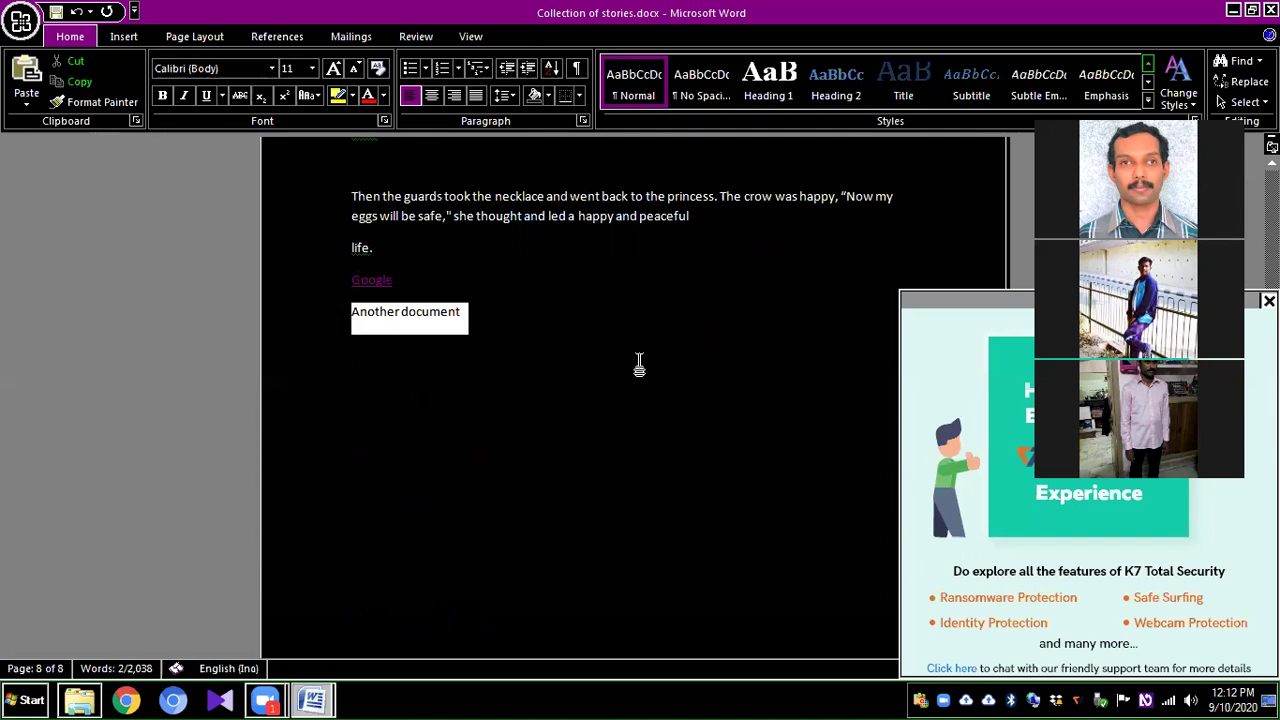
{"action": "key", "text": "ctrl+c"}
- Start a hyperlink on the selected text and choose to browse for a target file
{"action": "key", "text": "ctrl+k"}
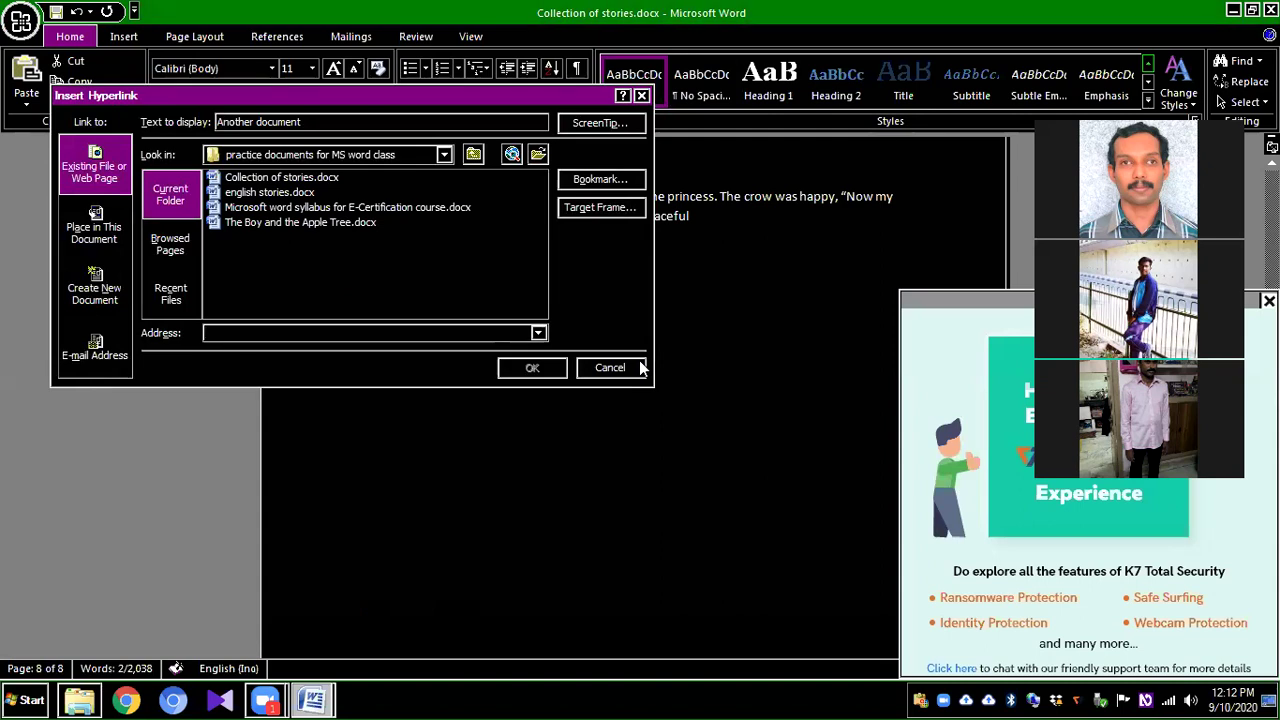
{"action": "key", "text": "Tab"}
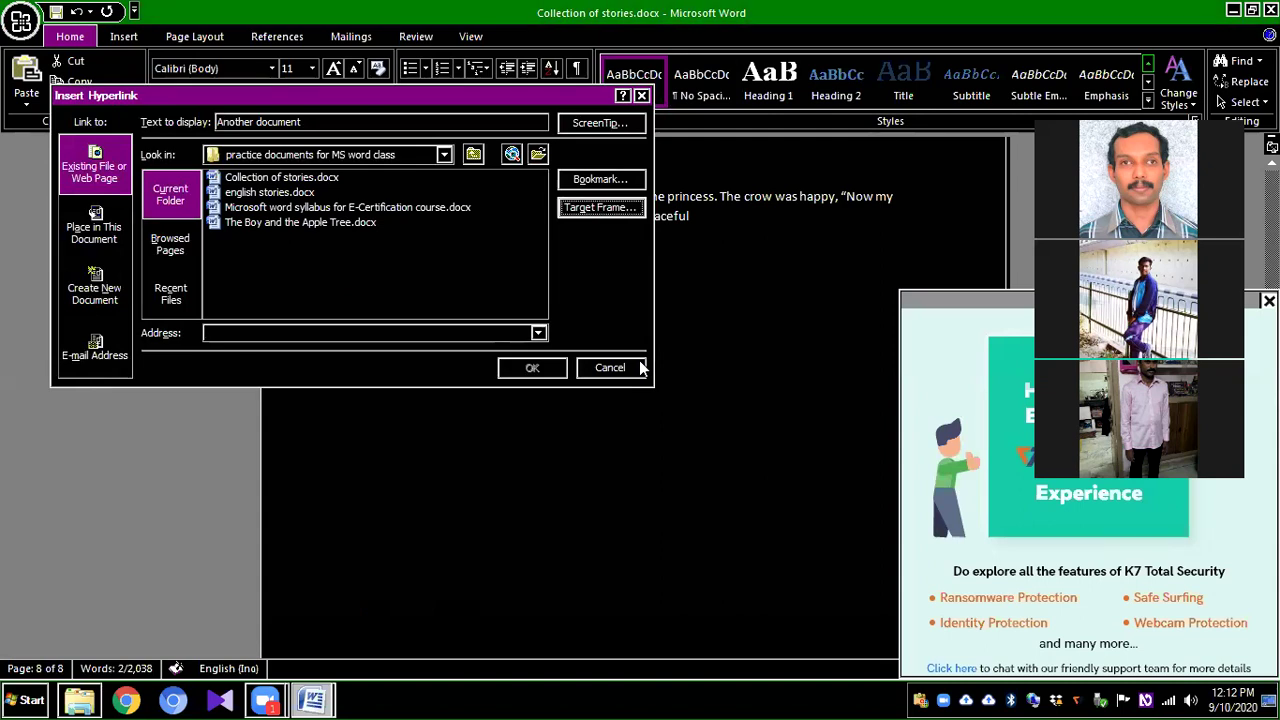
{"action": "key", "text": "Tab"}
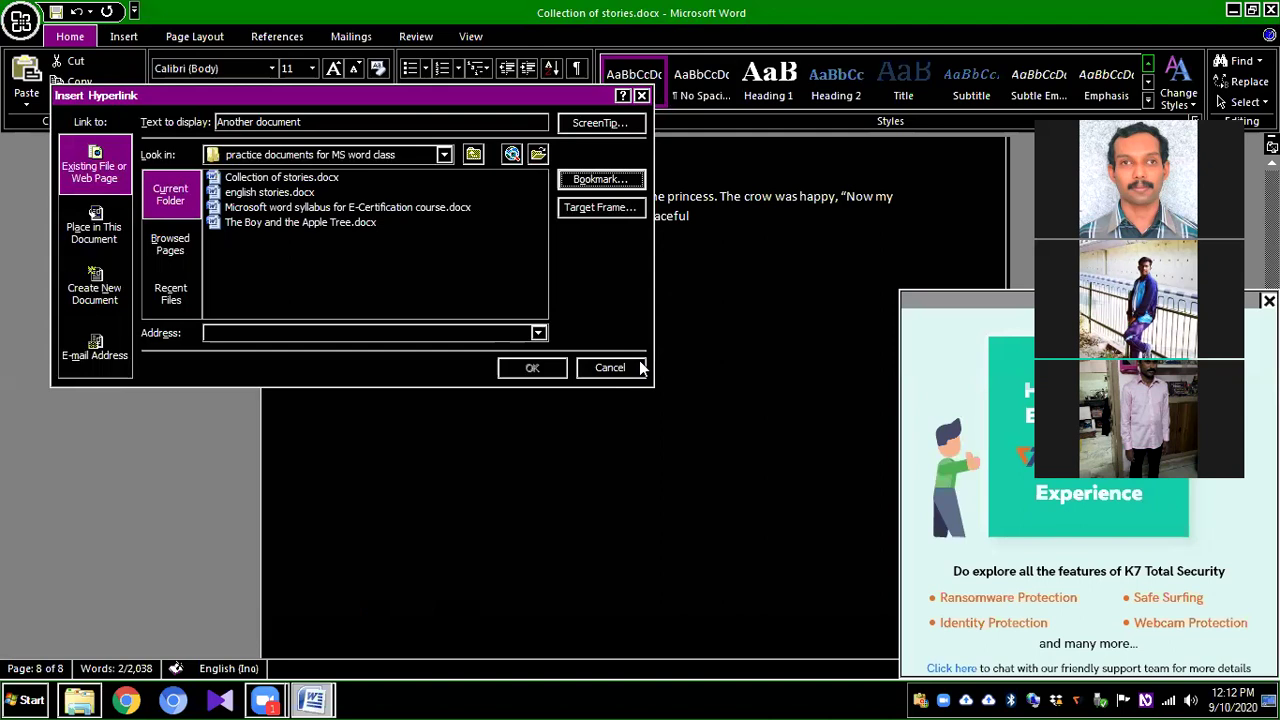
{"action": "key", "text": "Tab"}
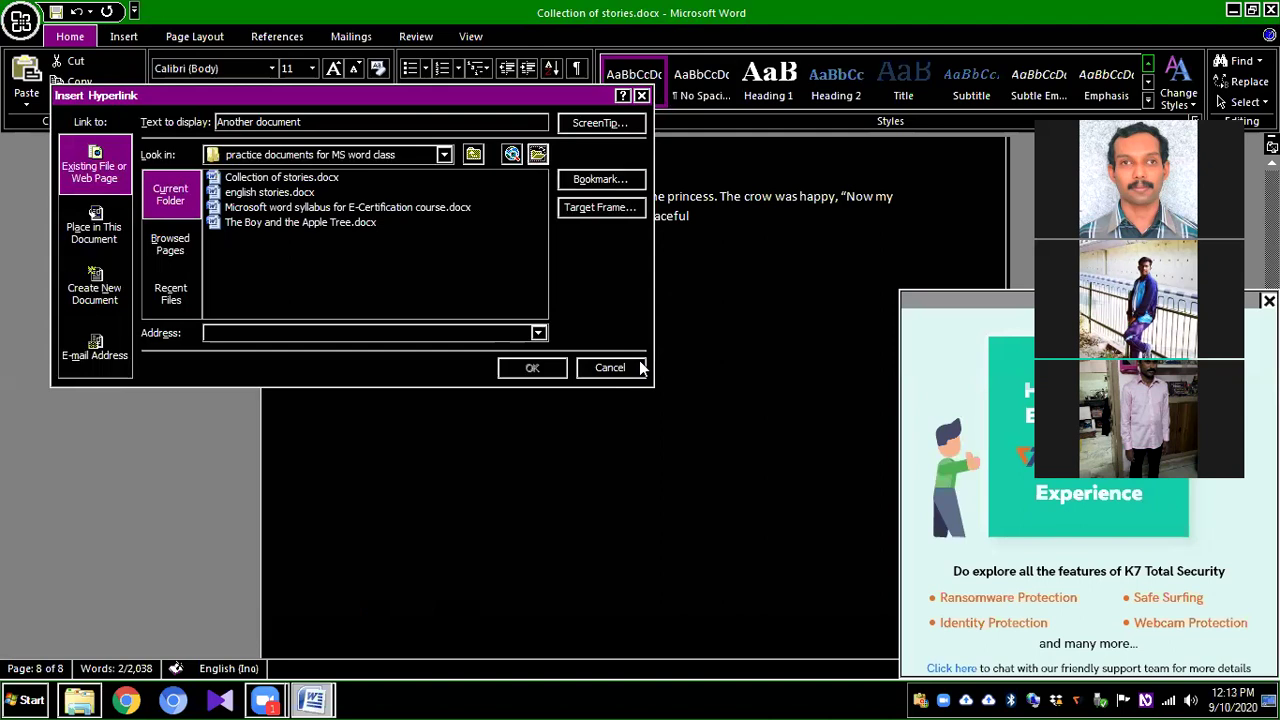
{"action": "key", "text": "Return"}
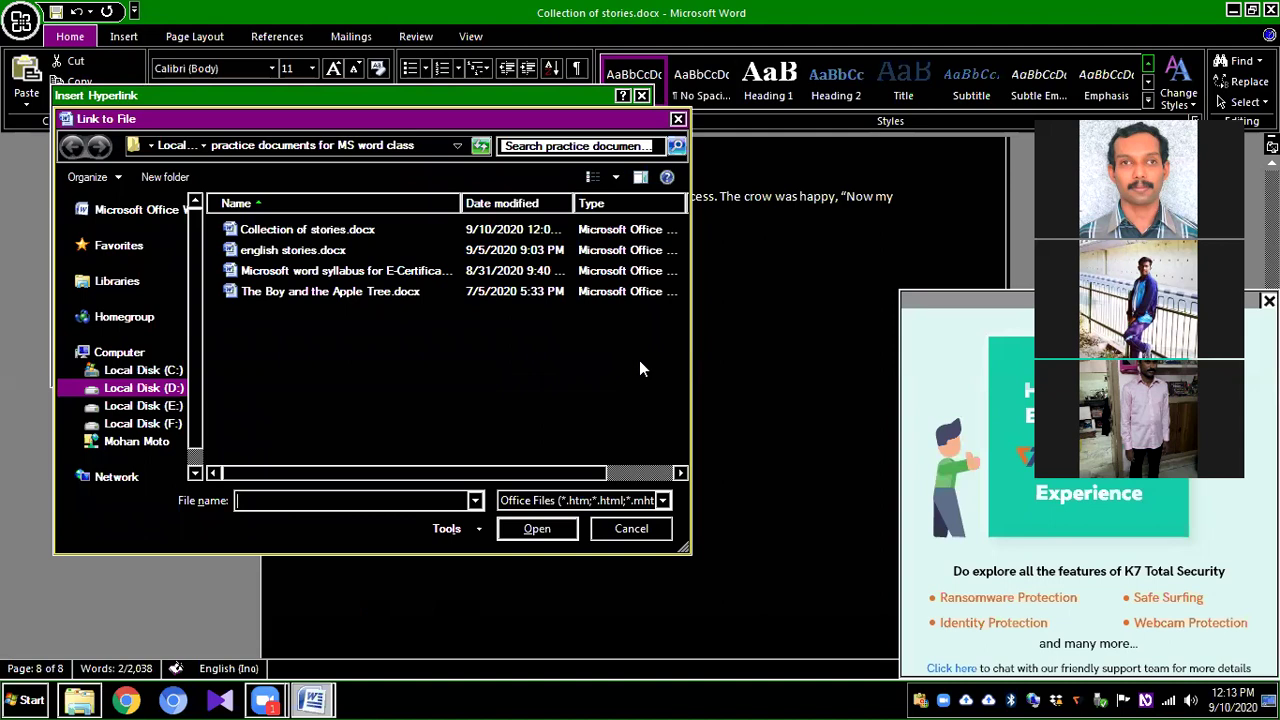
- Pick 'Microsoft word syllabus for E-Certification course.docx' in D:\practice documents for MS word class as target
{"action": "type", "text": "d:"}
{"action": "key", "text": "Return"}
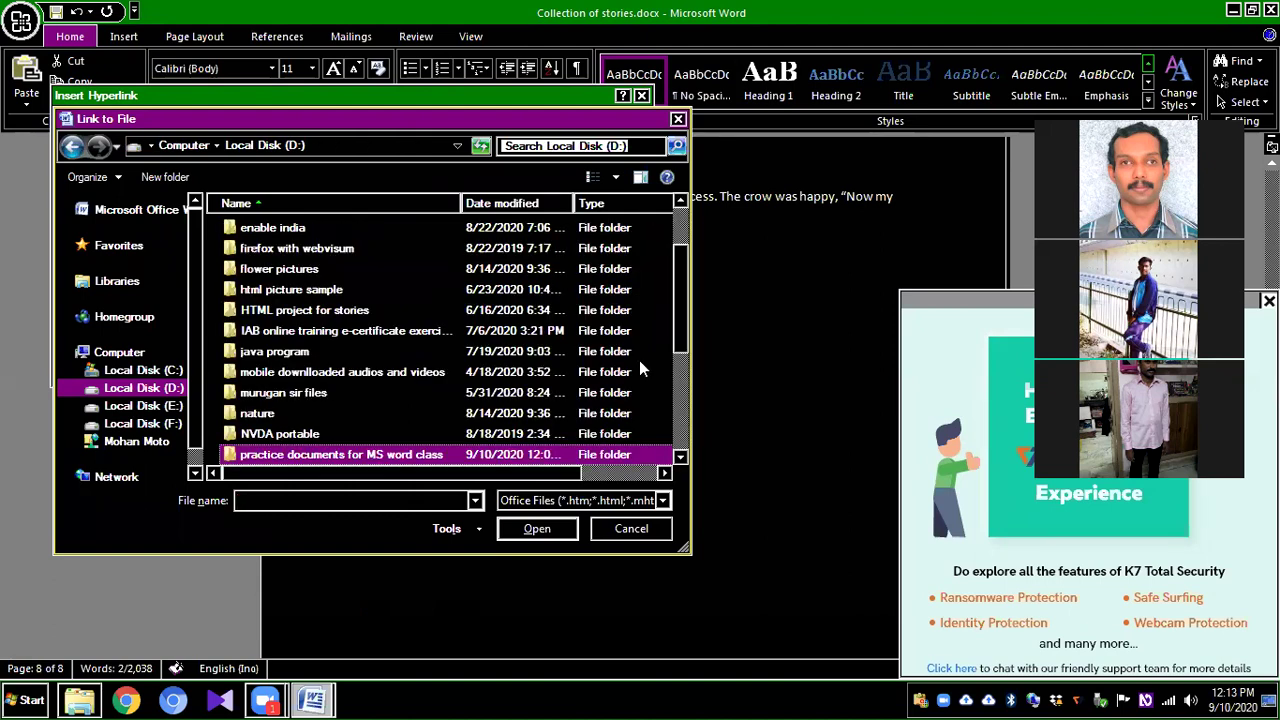
{"action": "key", "text": "Down"}
{"action": "key", "text": "Up"}
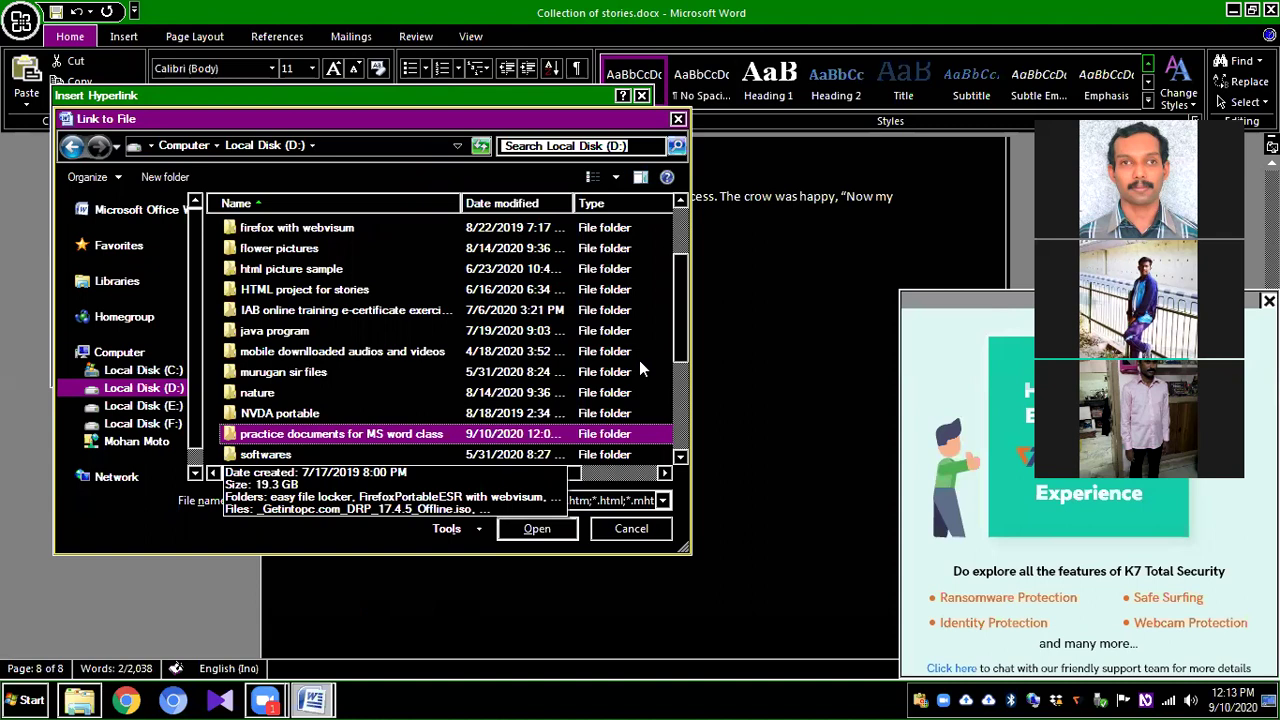
{"action": "key", "text": "Return"}
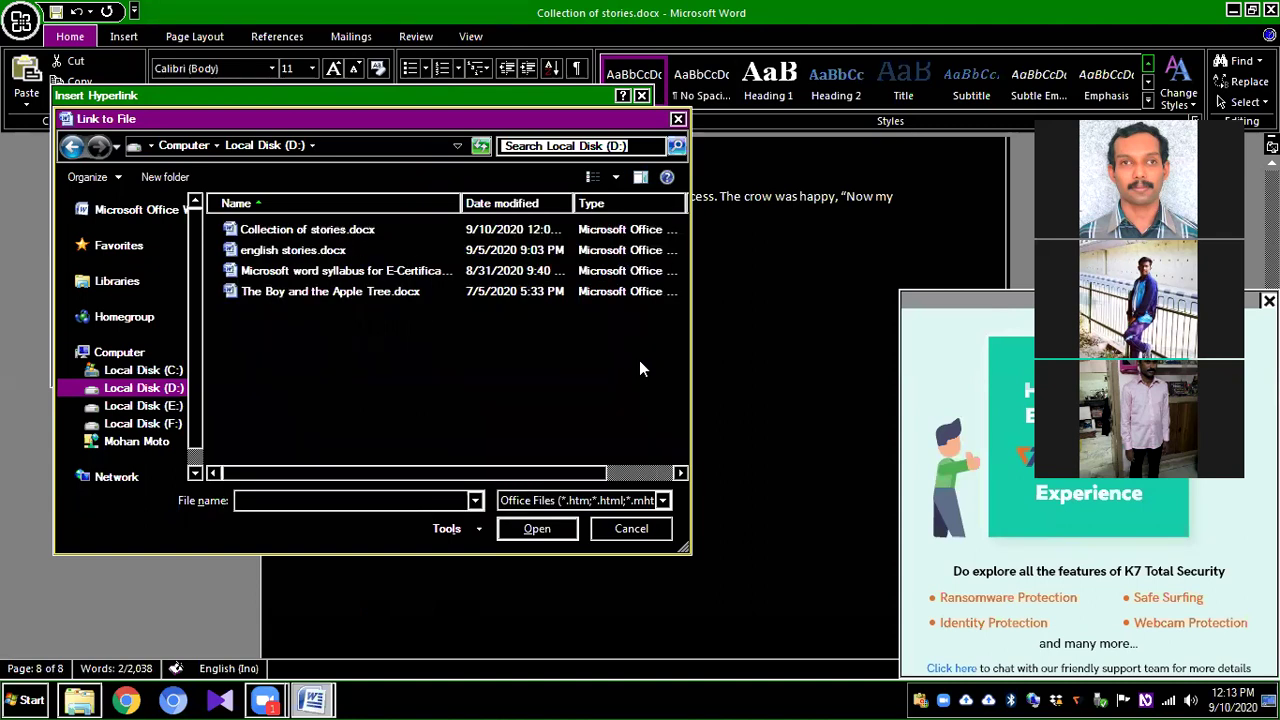
{"action": "key", "text": "Down"}
{"action": "key", "text": "Up"}
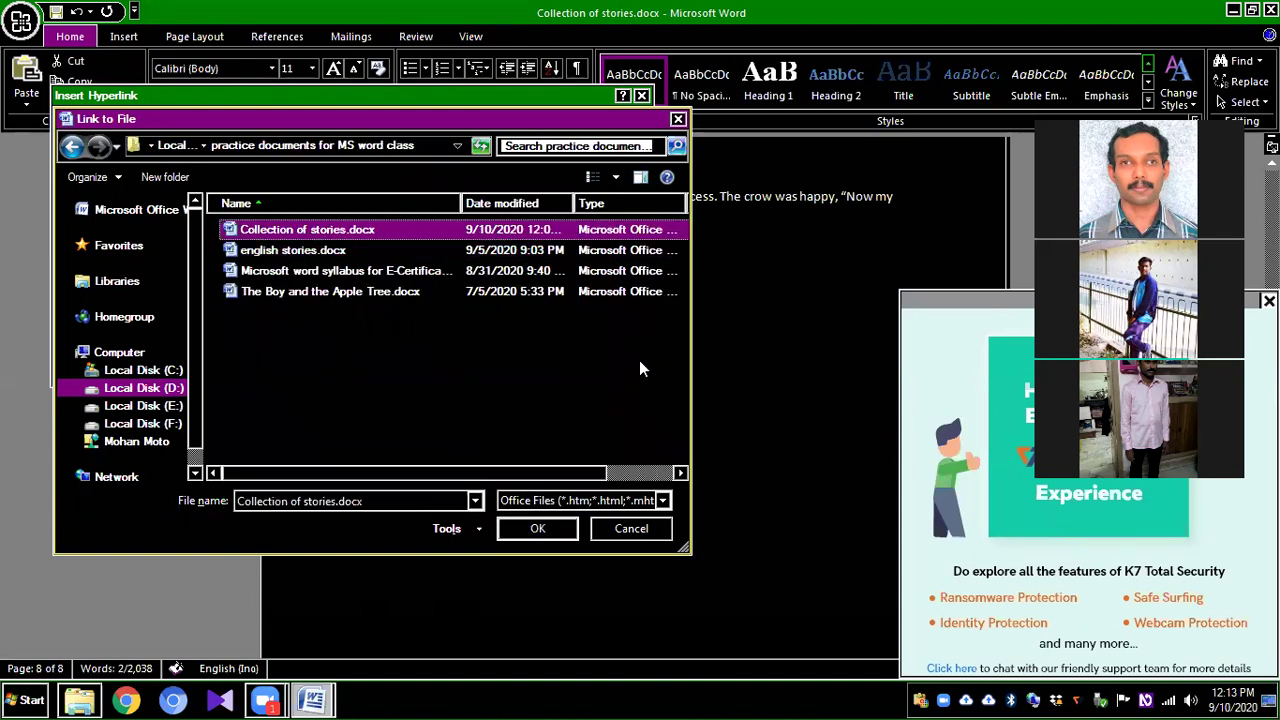
{"action": "key", "text": "Down"}
{"action": "key", "text": "Down"}
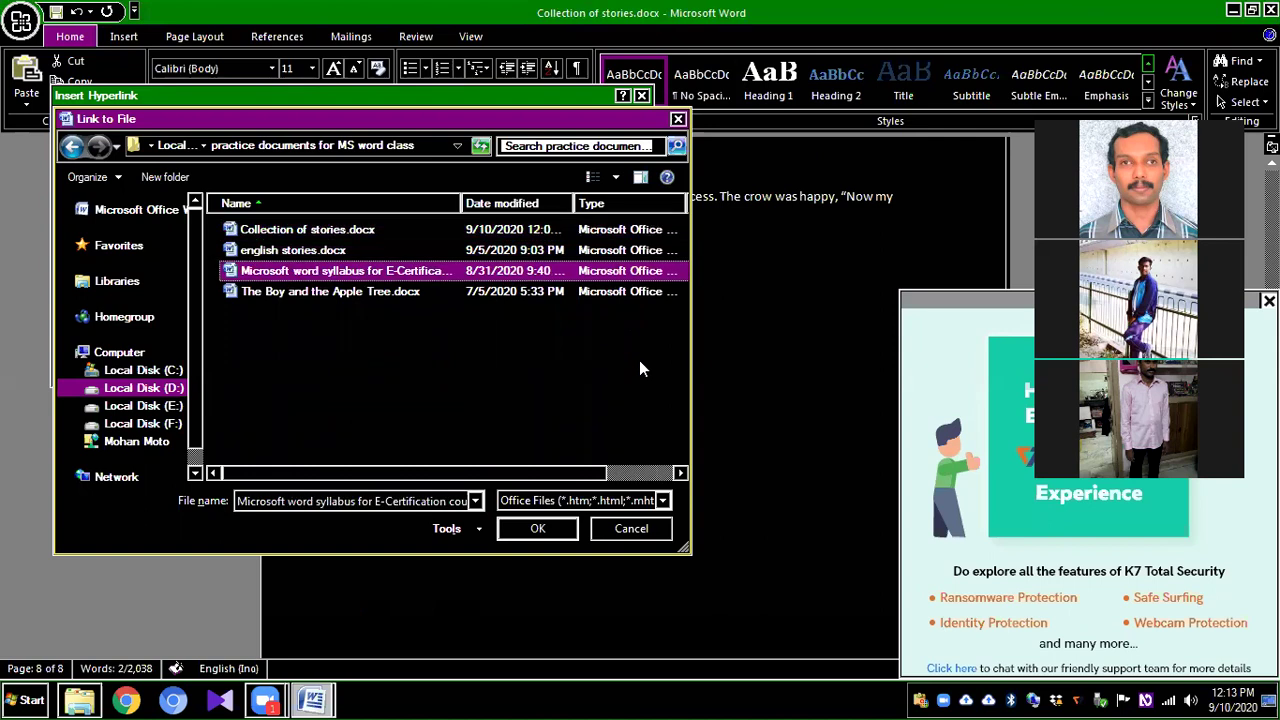
{"action": "key", "text": "Return"}
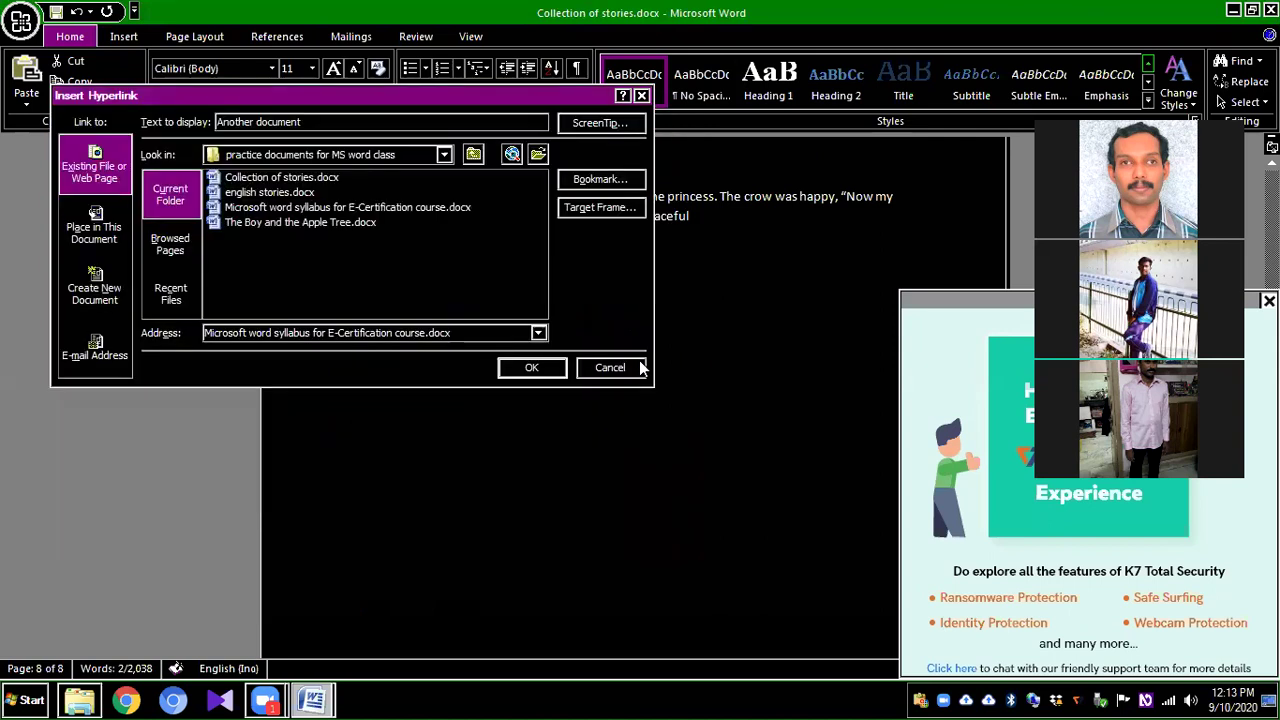
- Insert the 'Another document' hyperlink and show it in NVDA's list of document links
{"action": "key", "text": "Return"}
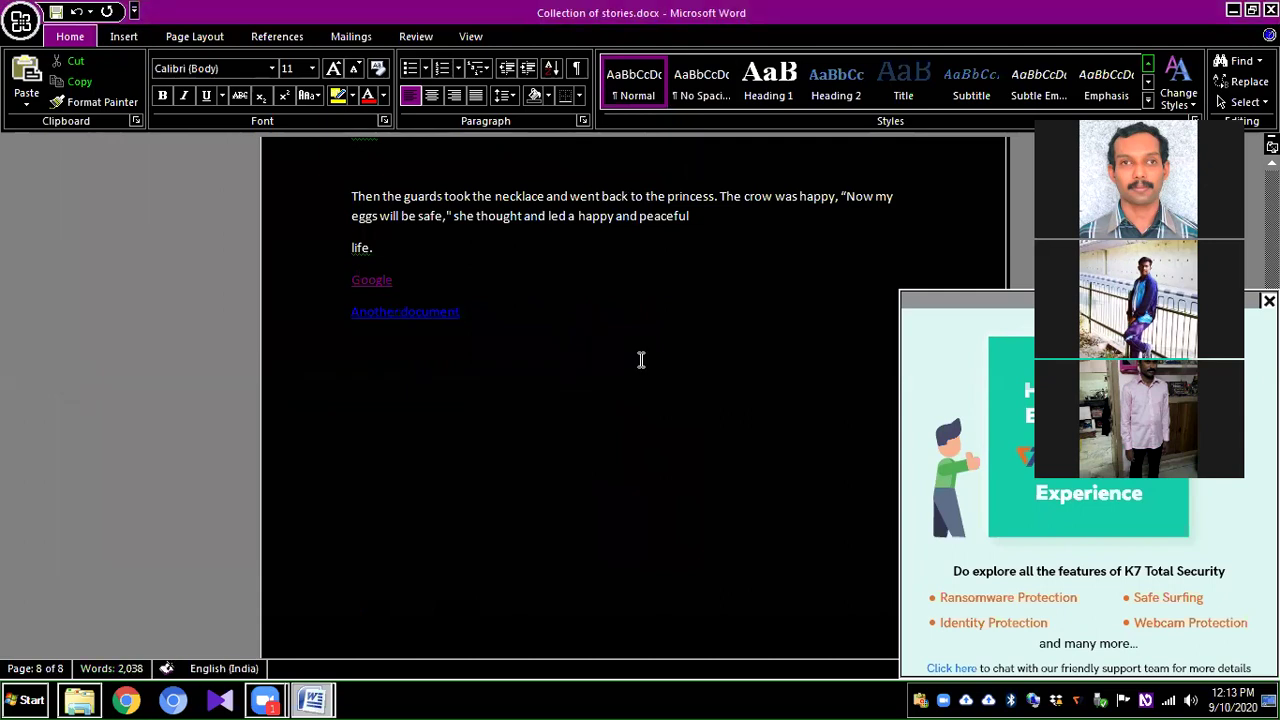
{"action": "key", "text": "ctrl+Left"}
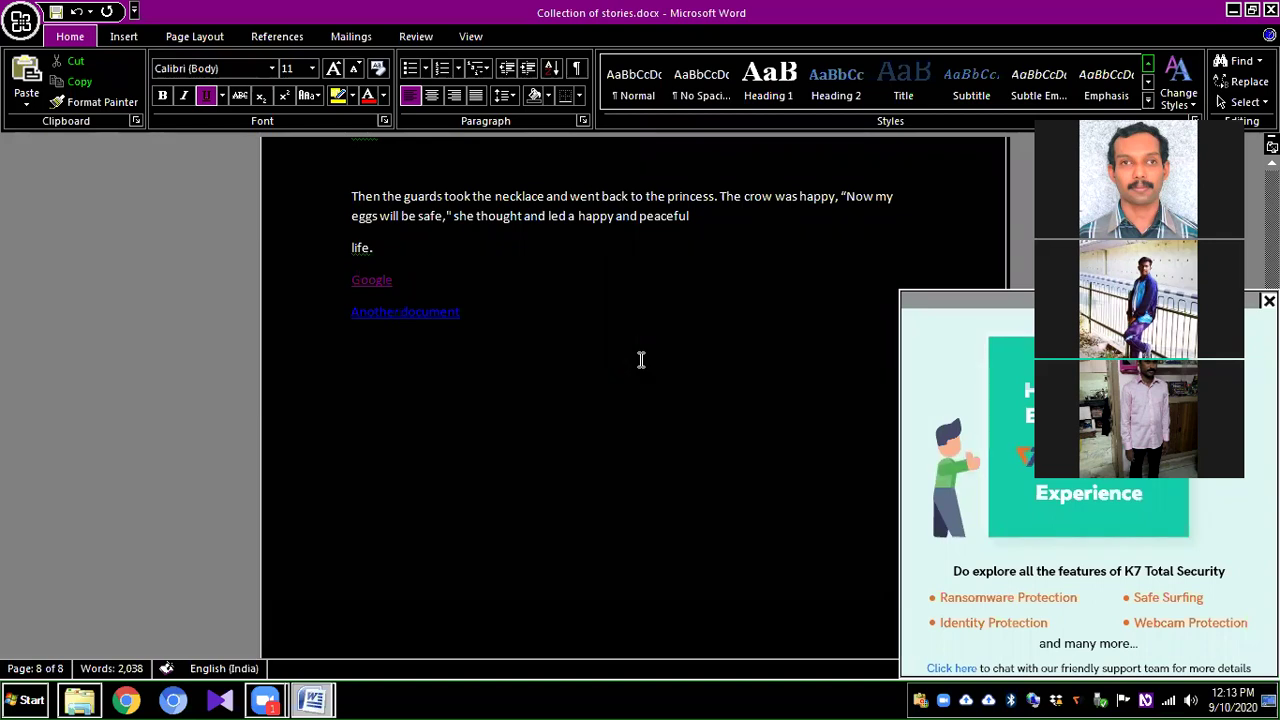
{"action": "key", "text": "Insert+F7"}
{"action": "key", "text": "Up"}
{"action": "key", "text": "Down"}
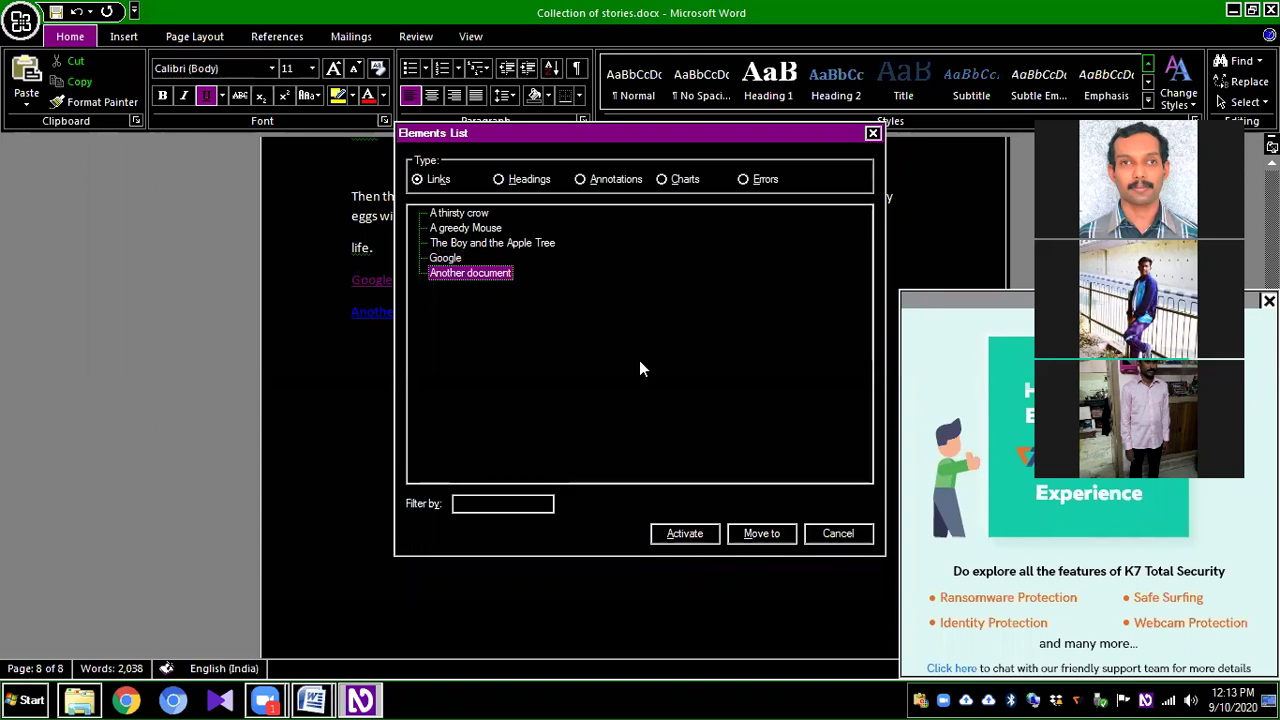
- Activate the 'Another document' link to open the syllabus file
{"action": "key", "text": "Return"}
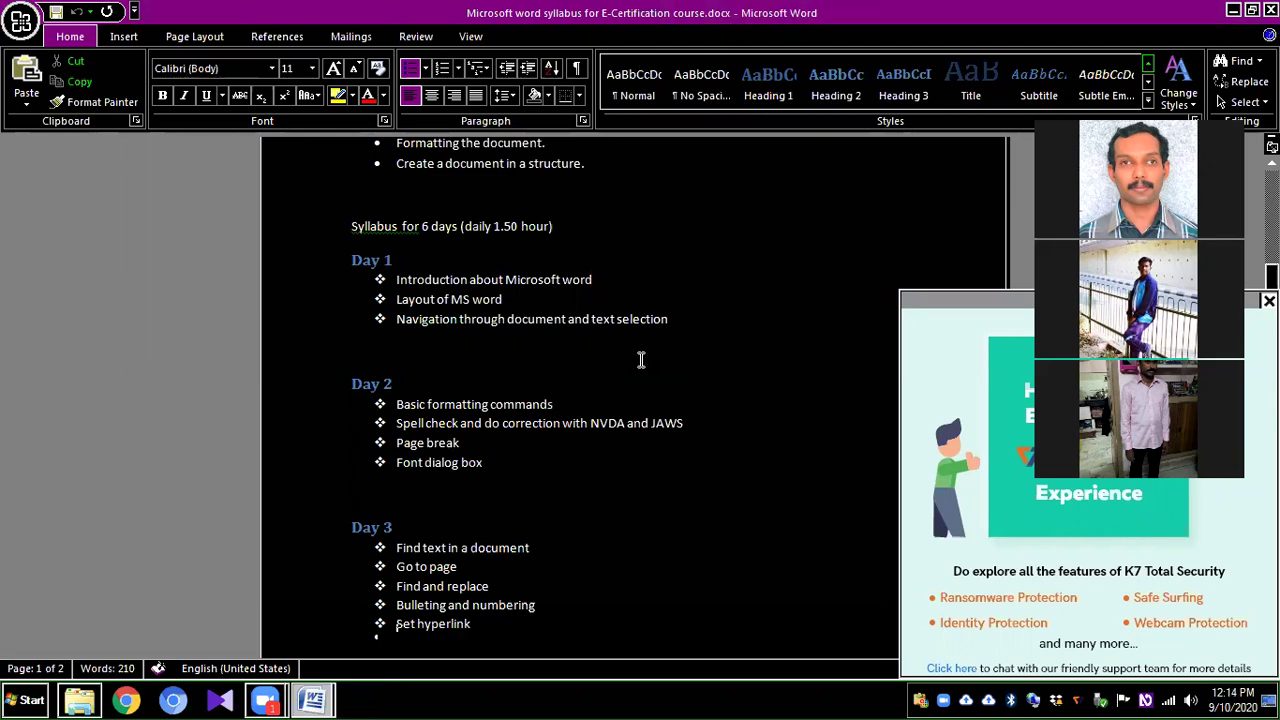
- Go to the top of the syllabus document to review its header and objectives
{"action": "key", "text": "ctrl+Home"}
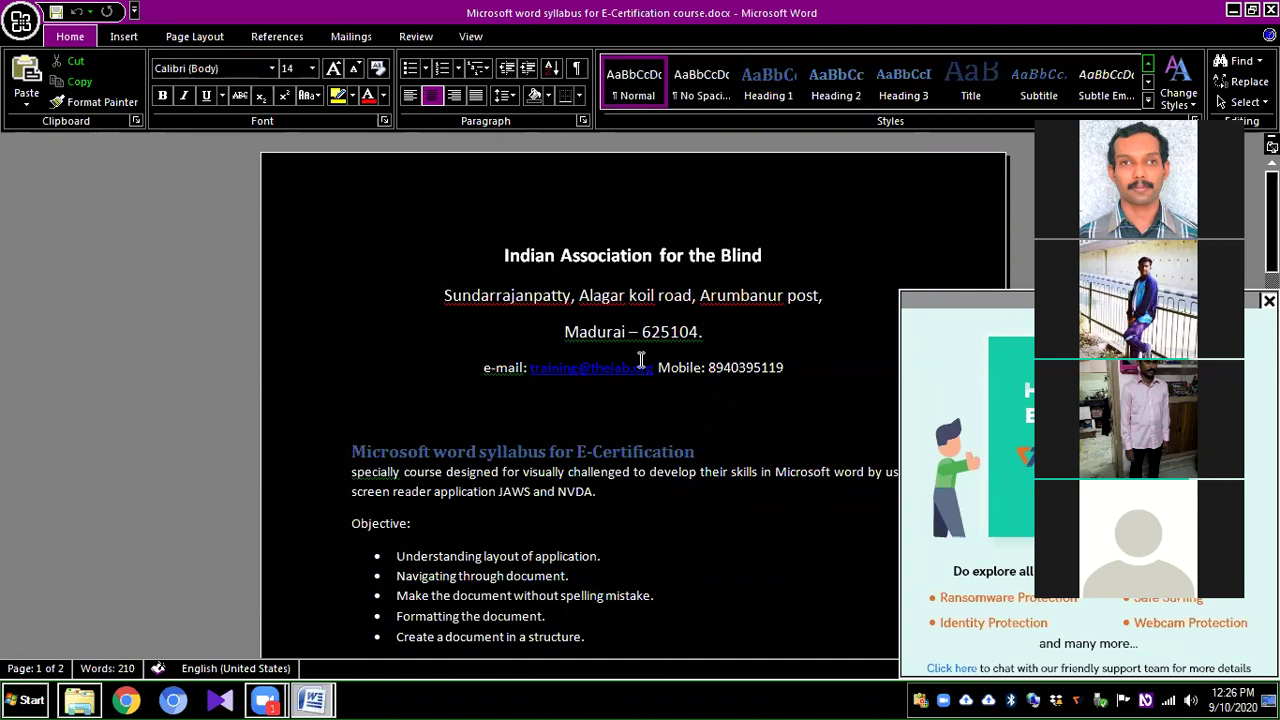
- Open 'Attendance for e-certification on BMW details.xlsx' from My Documents in the user folder, via the desktop
{"action": "key", "text": "super+d"}
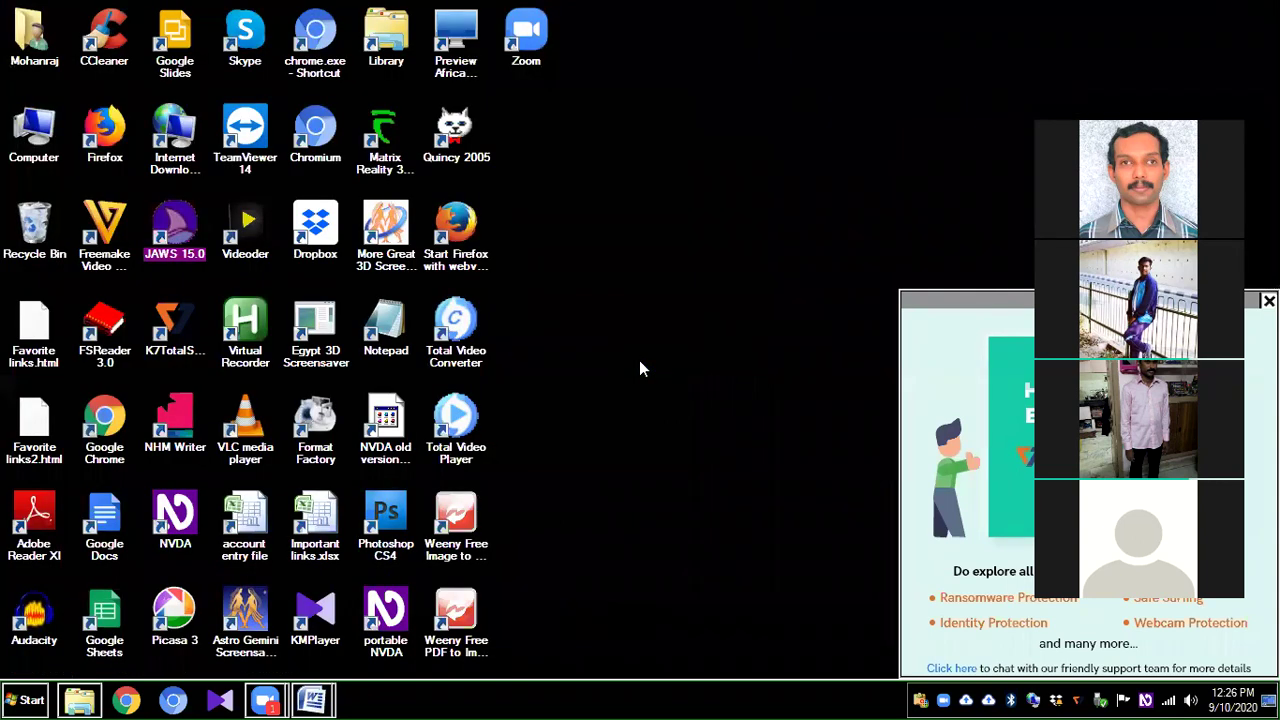
{"action": "key", "text": "Home"}
{"action": "key", "text": "Return"}
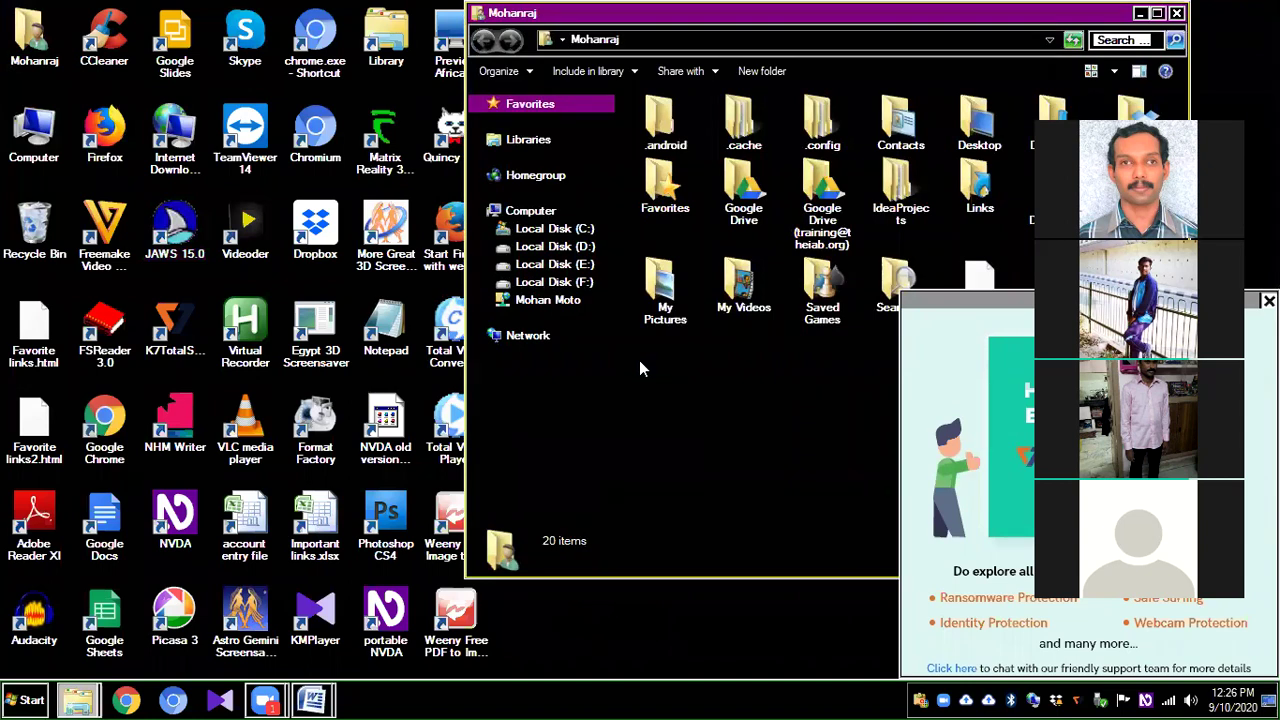
{"action": "key", "text": "m"}
{"action": "key", "text": "Return"}
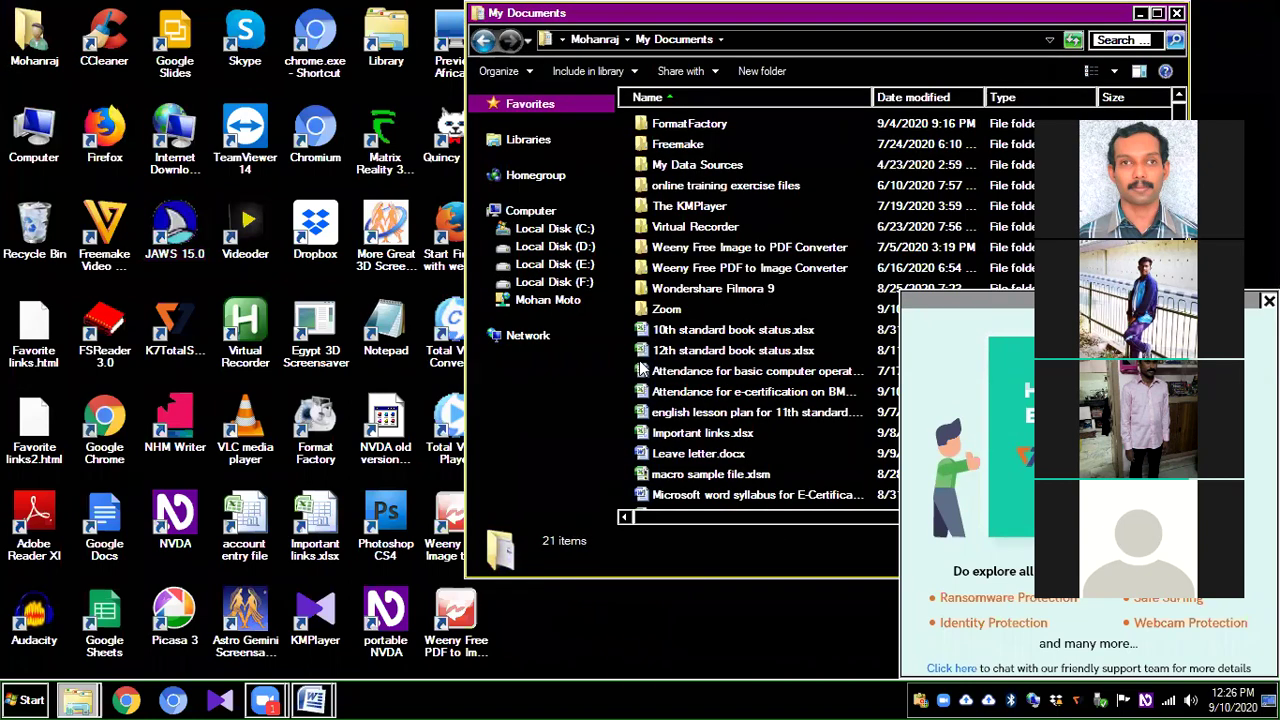
{"action": "key", "text": "a"}
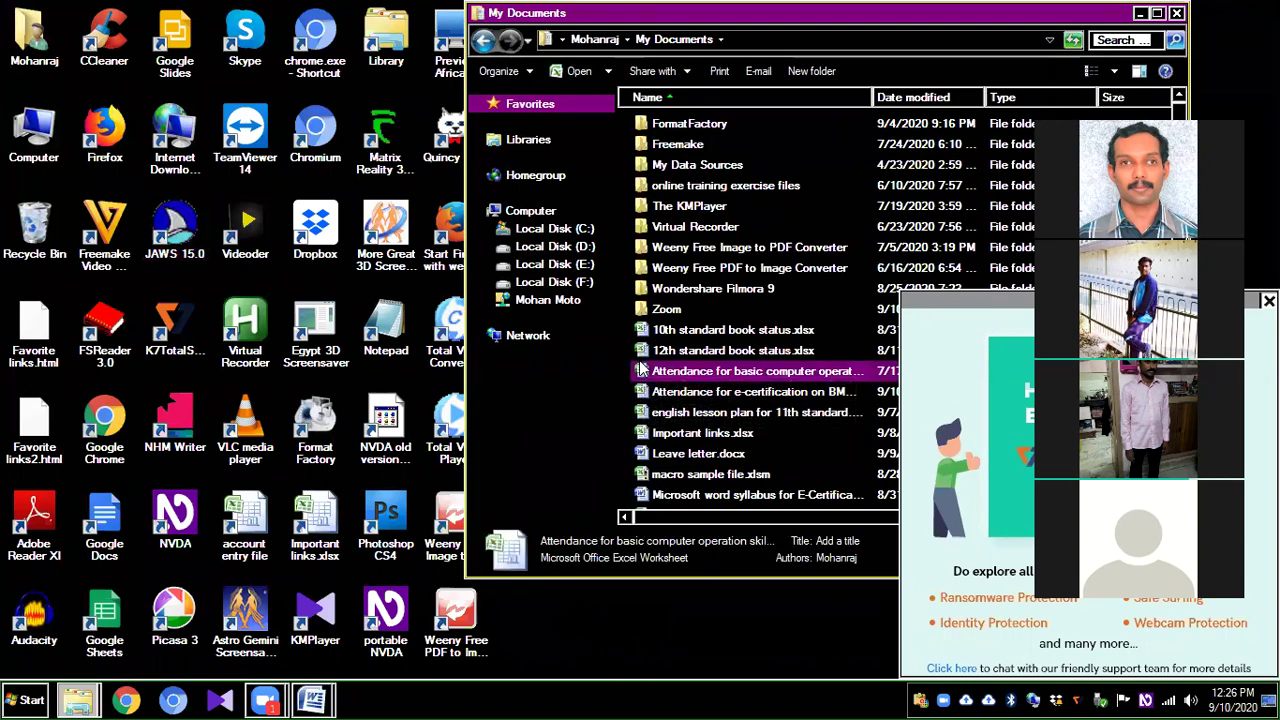
{"action": "key", "text": "a"}
{"action": "key", "text": "Return"}
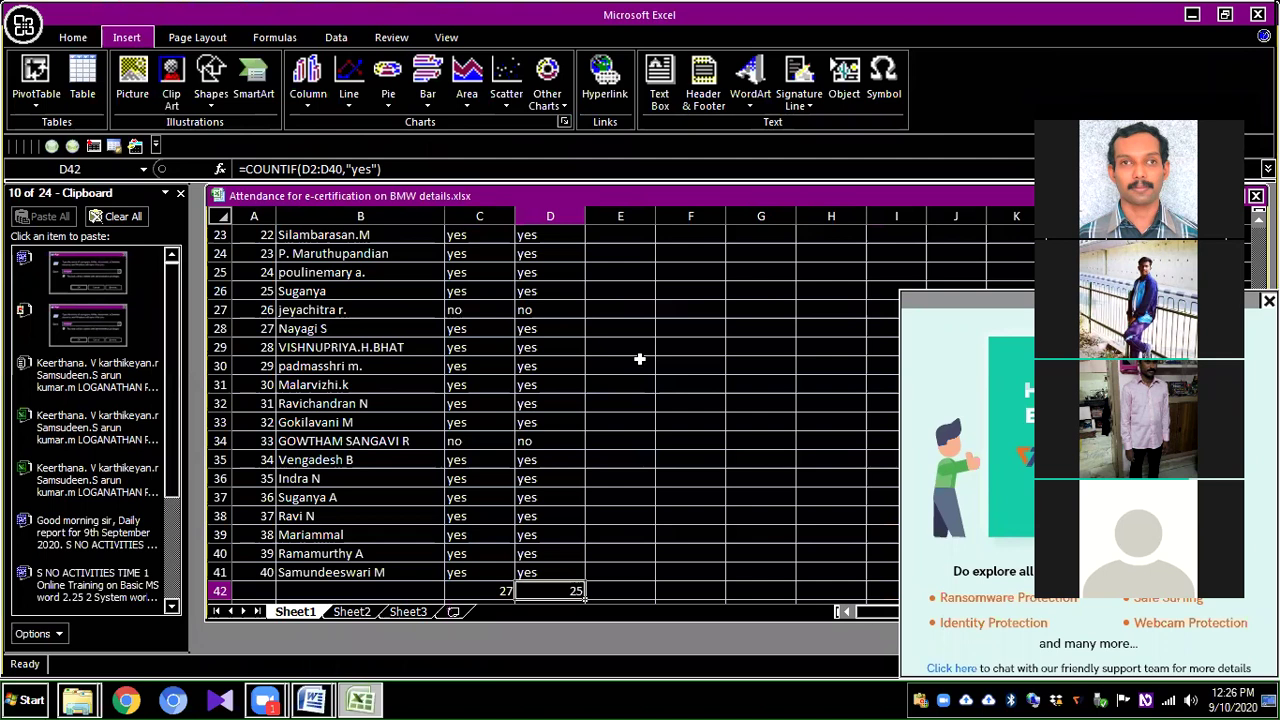
{"action": "key", "text": "ctrl+Home"}
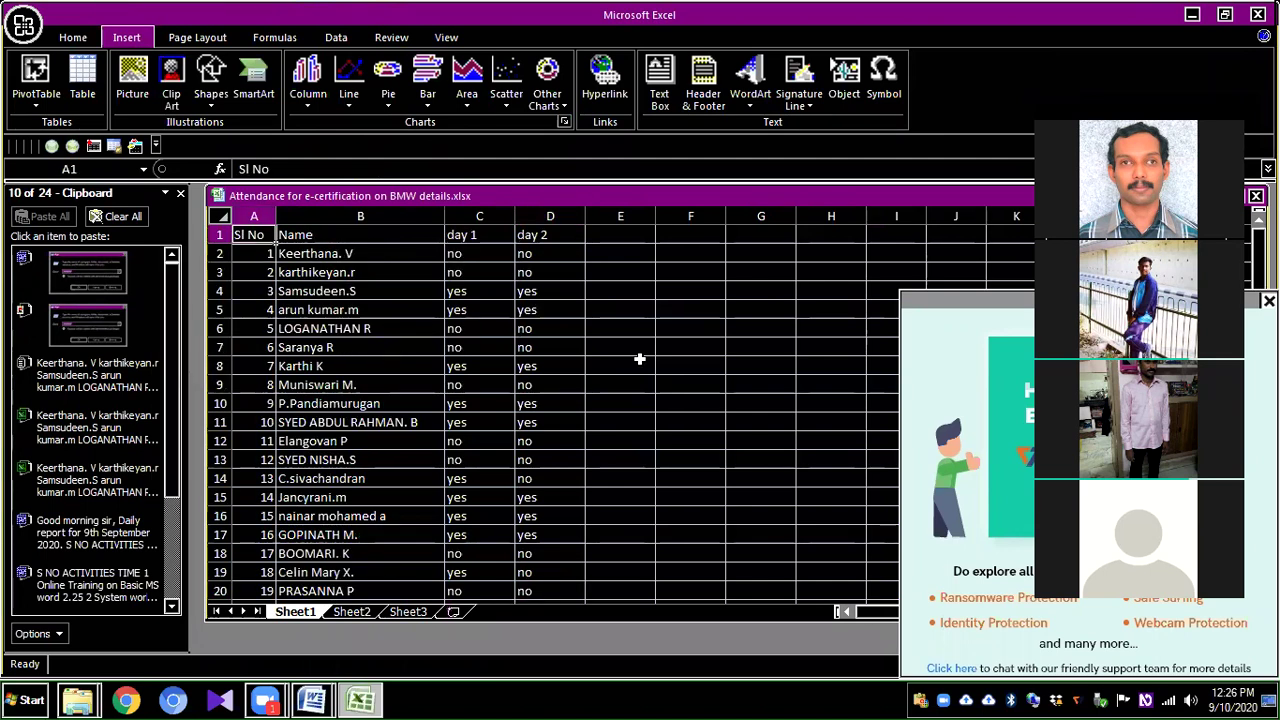
{"action": "key", "text": "Right"}
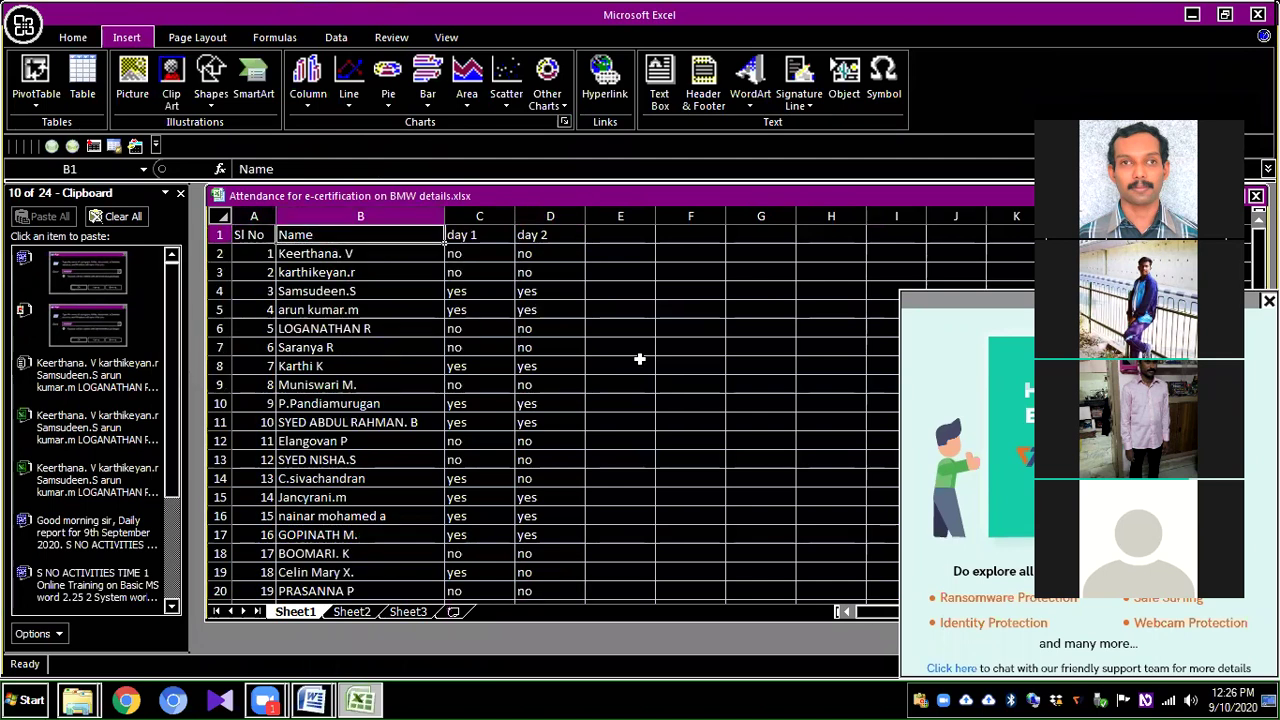
{"action": "key", "text": "Right"}
{"action": "key", "text": "Left"}
{"action": "key", "text": "Down"}
{"action": "key", "text": "Right"}
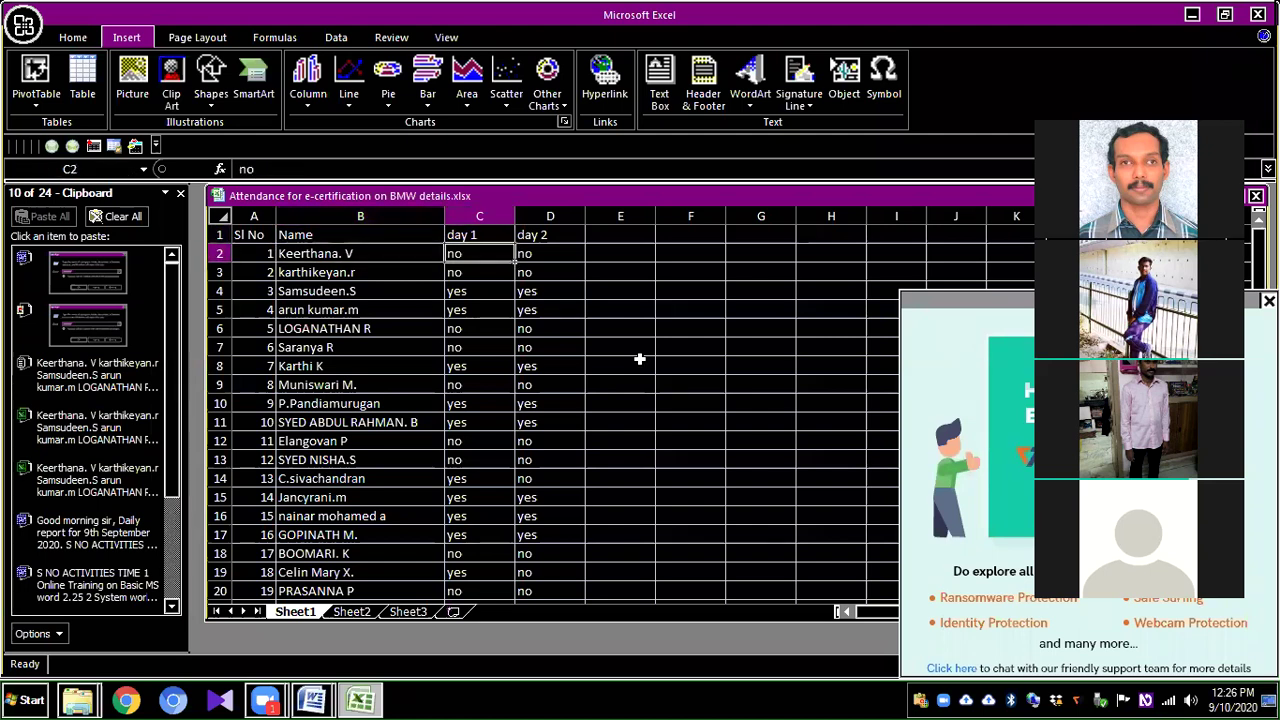
{"action": "key", "text": "Left"}
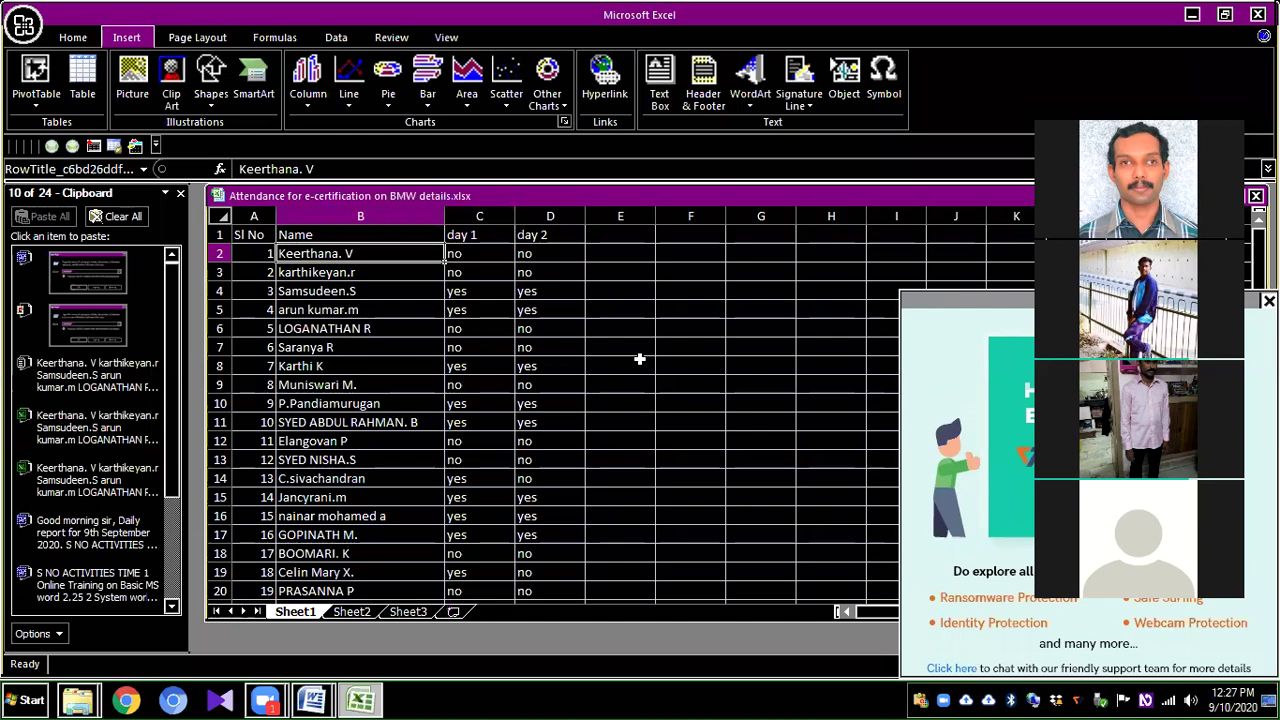
{"action": "key", "text": "Down"}
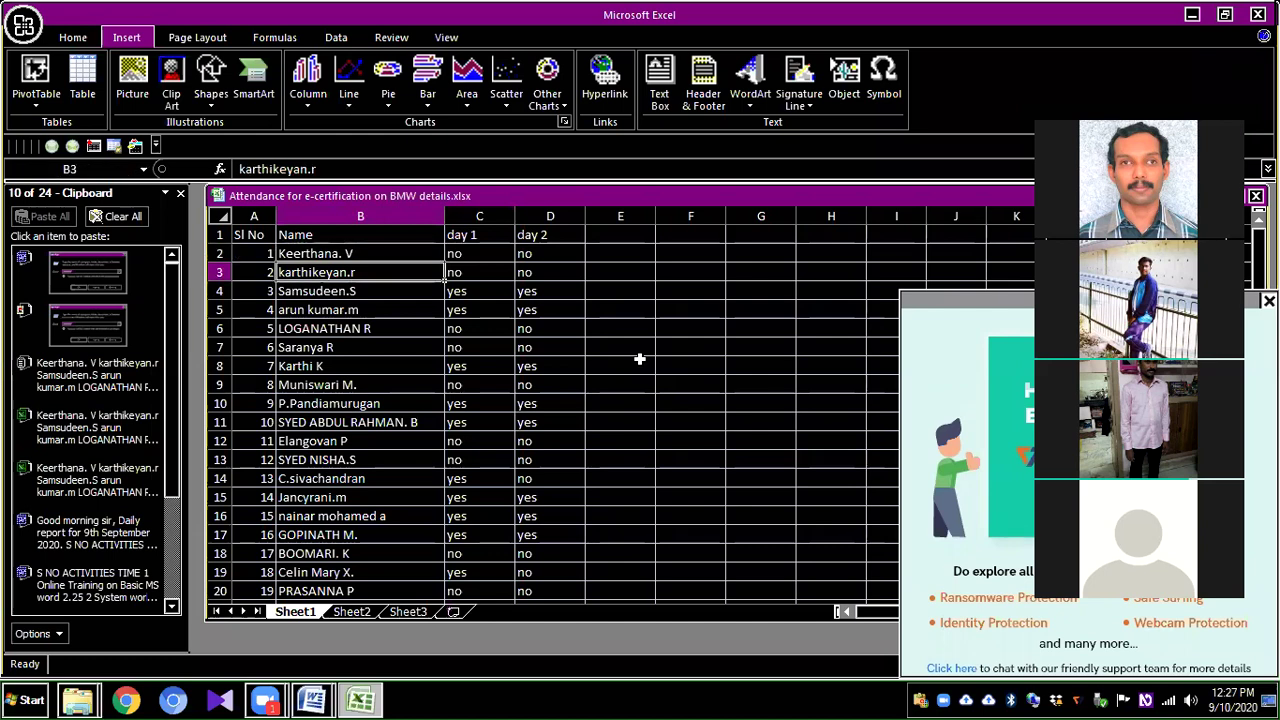
{"action": "key", "text": "Right"}
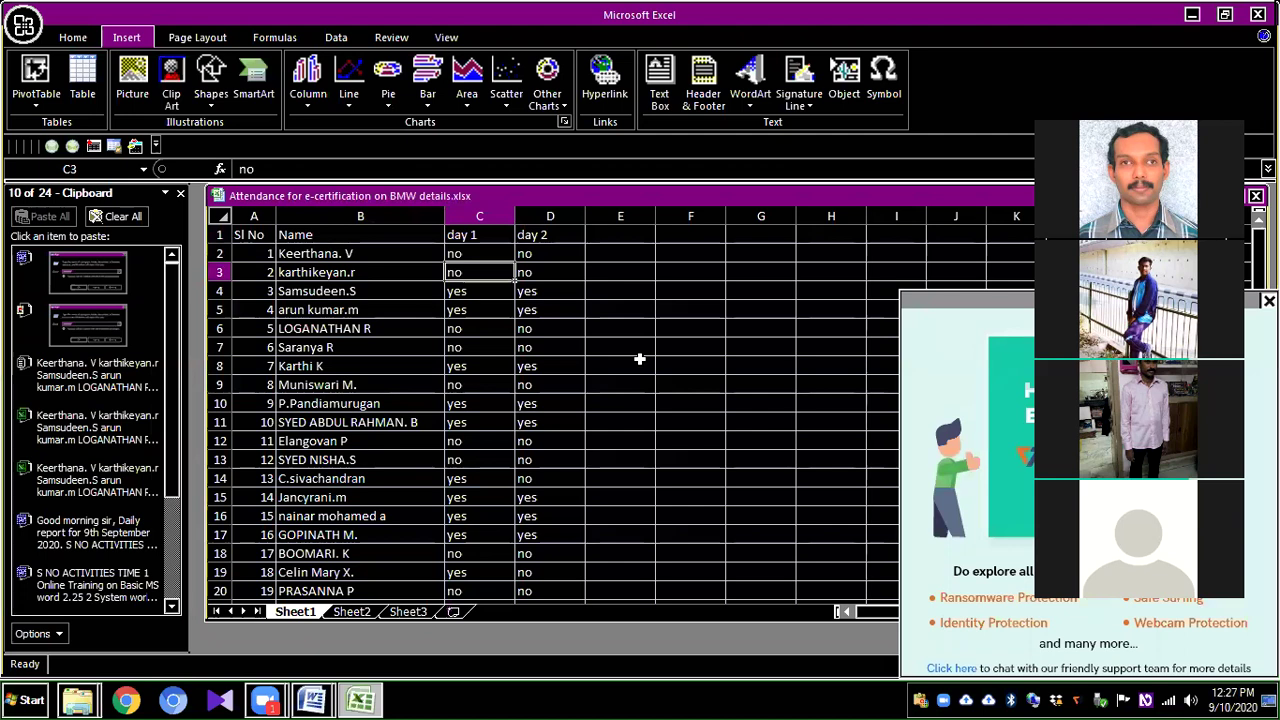
{"action": "key", "text": "Down"}
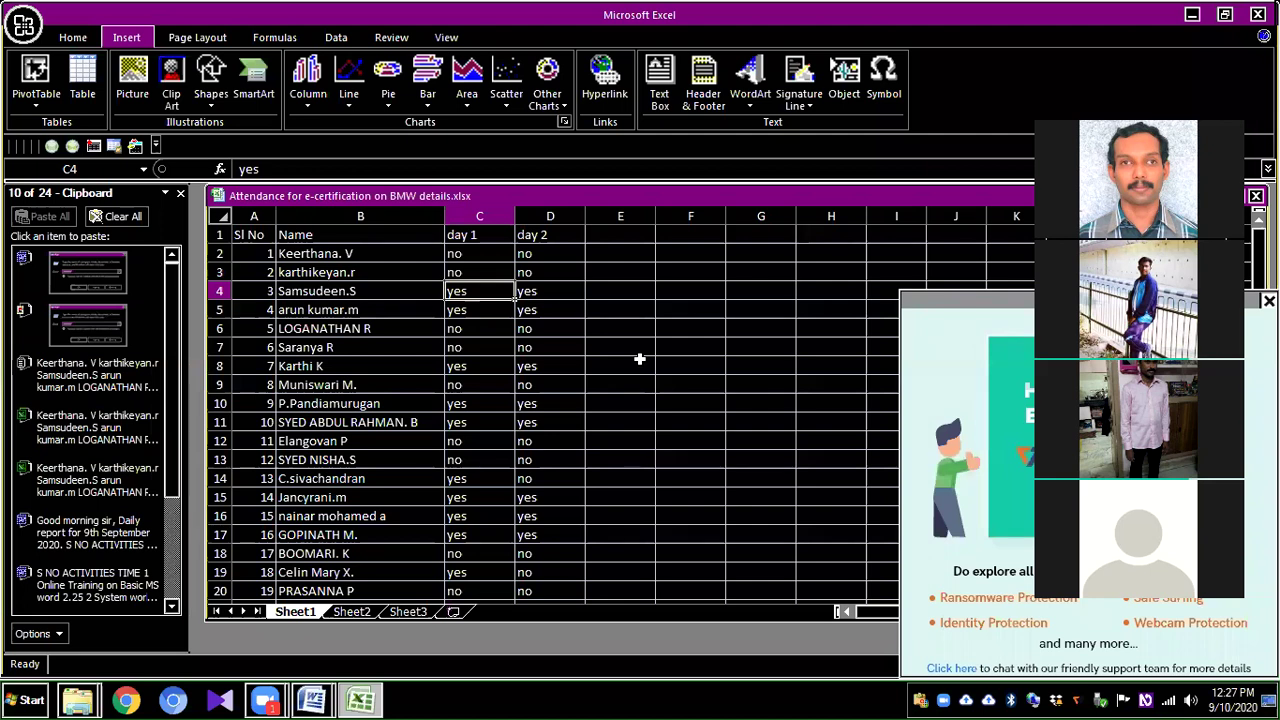
{"action": "key", "text": "Down"}
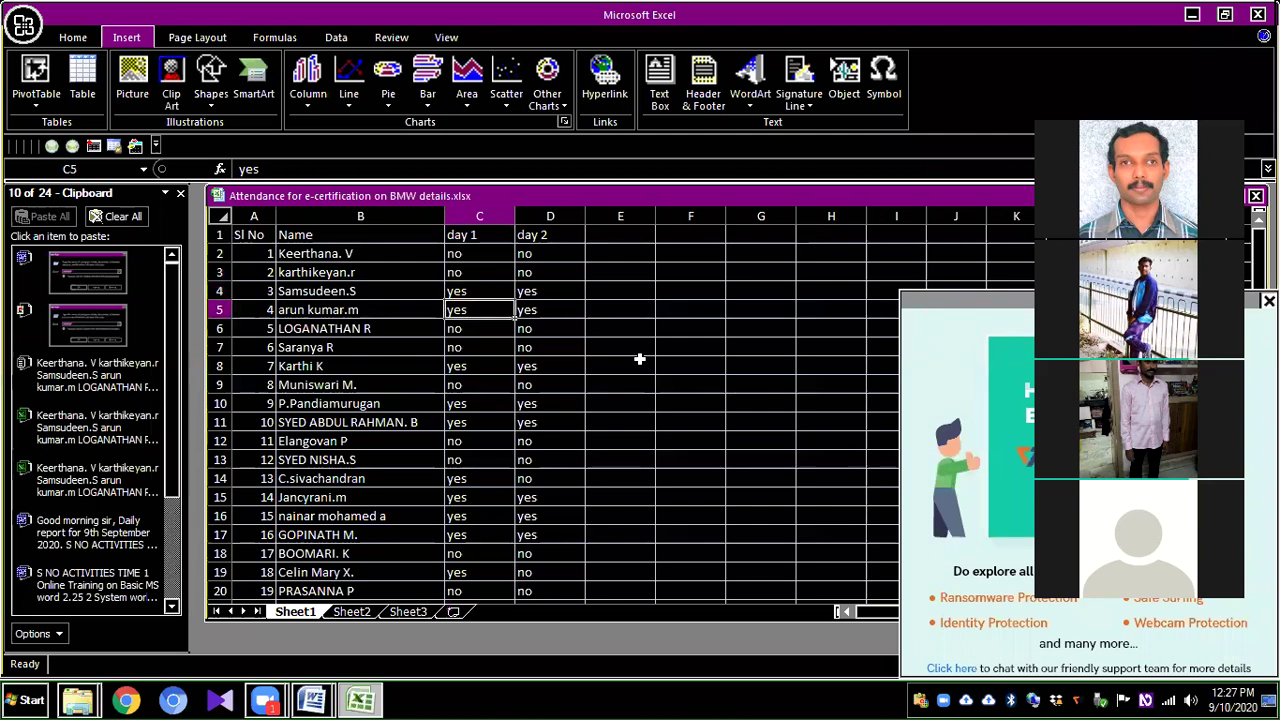
{"action": "key", "text": "Down"}
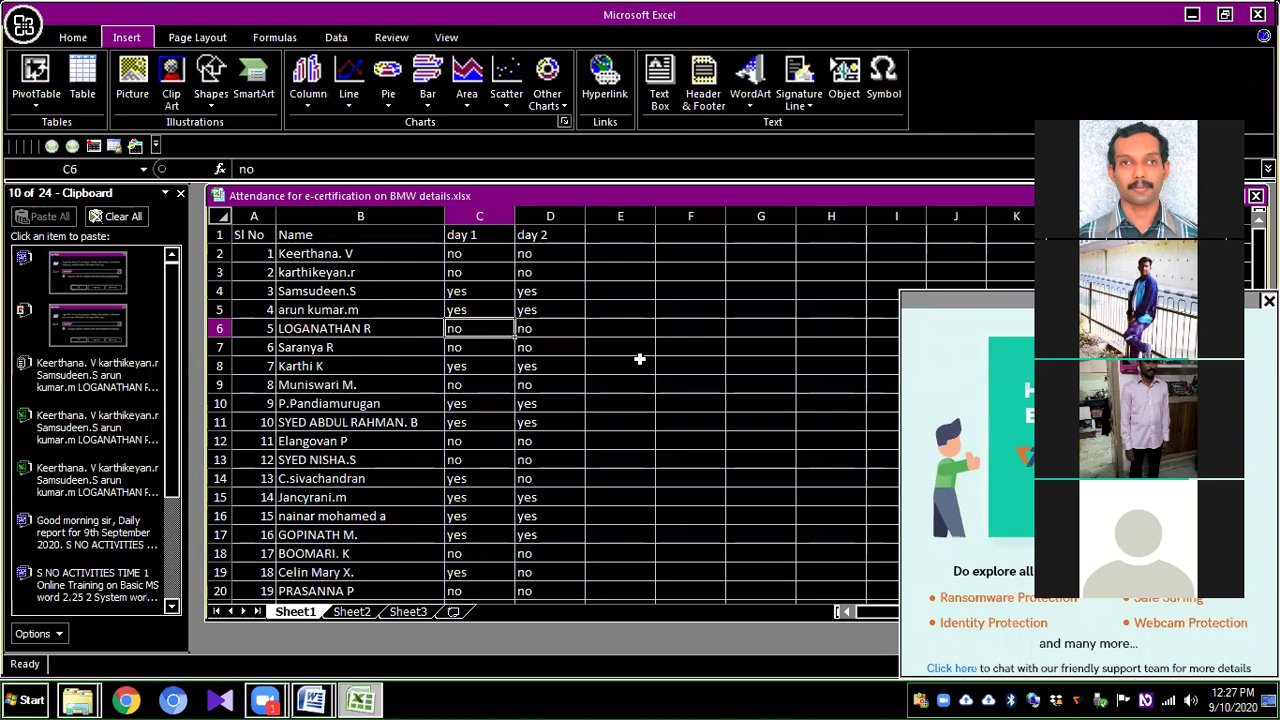
{"action": "key", "text": "Down"}
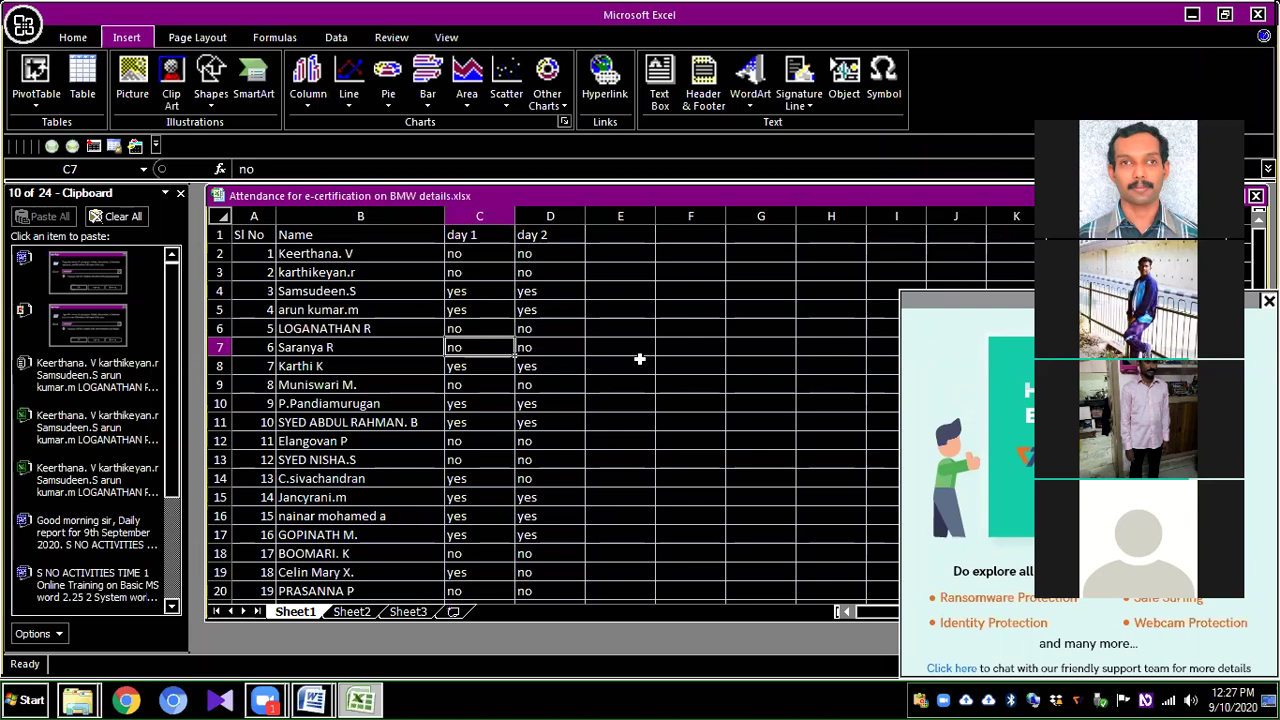
{"action": "key", "text": "Down"}
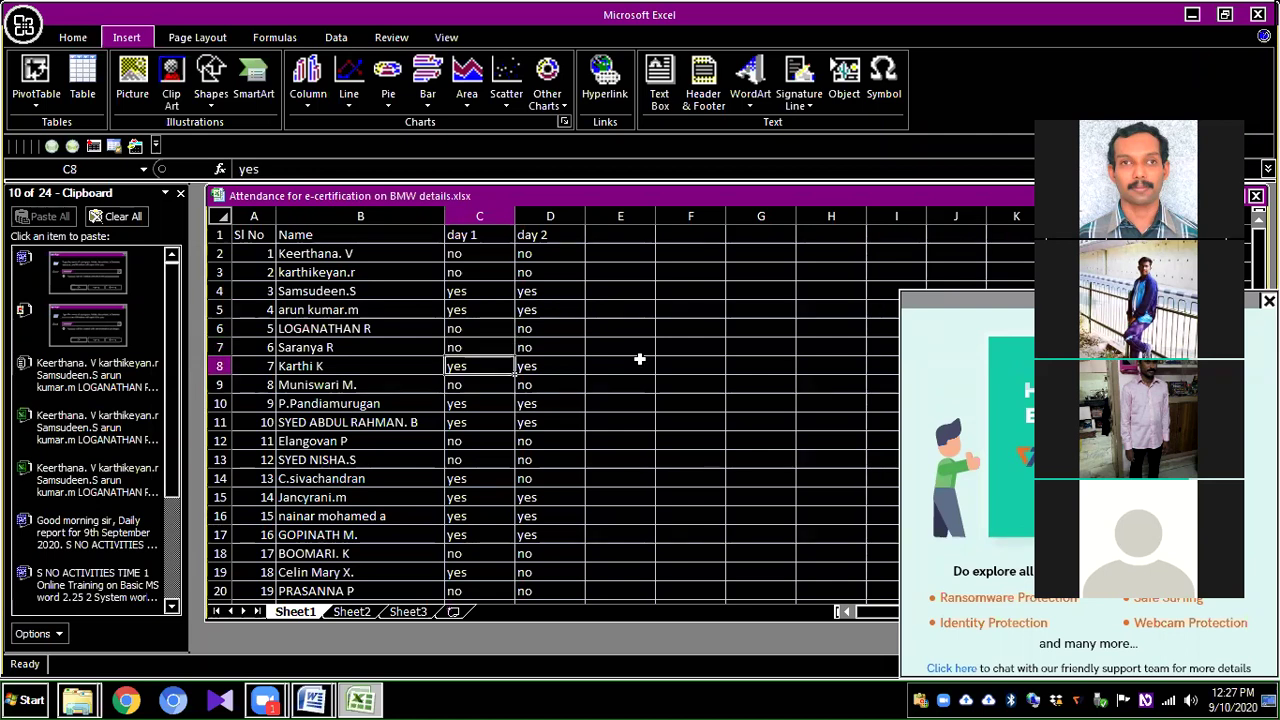
{"action": "key", "text": "Up"}
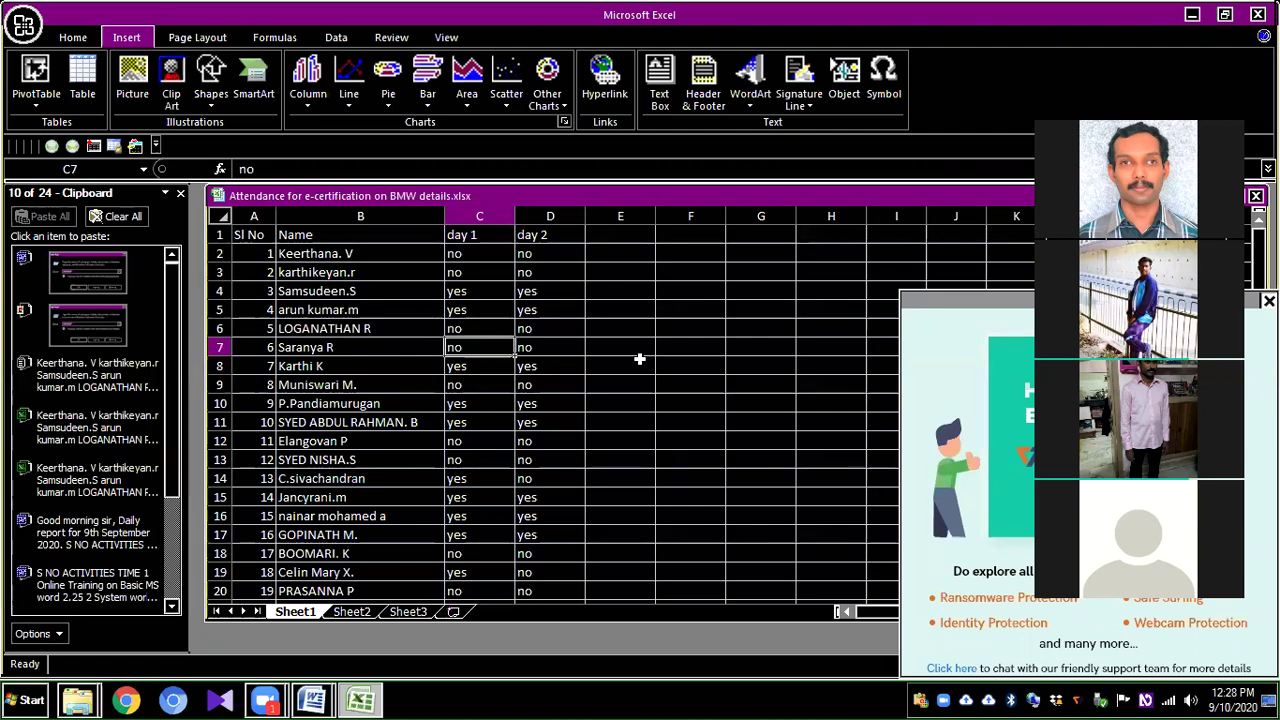
{"action": "key", "text": "Down"}
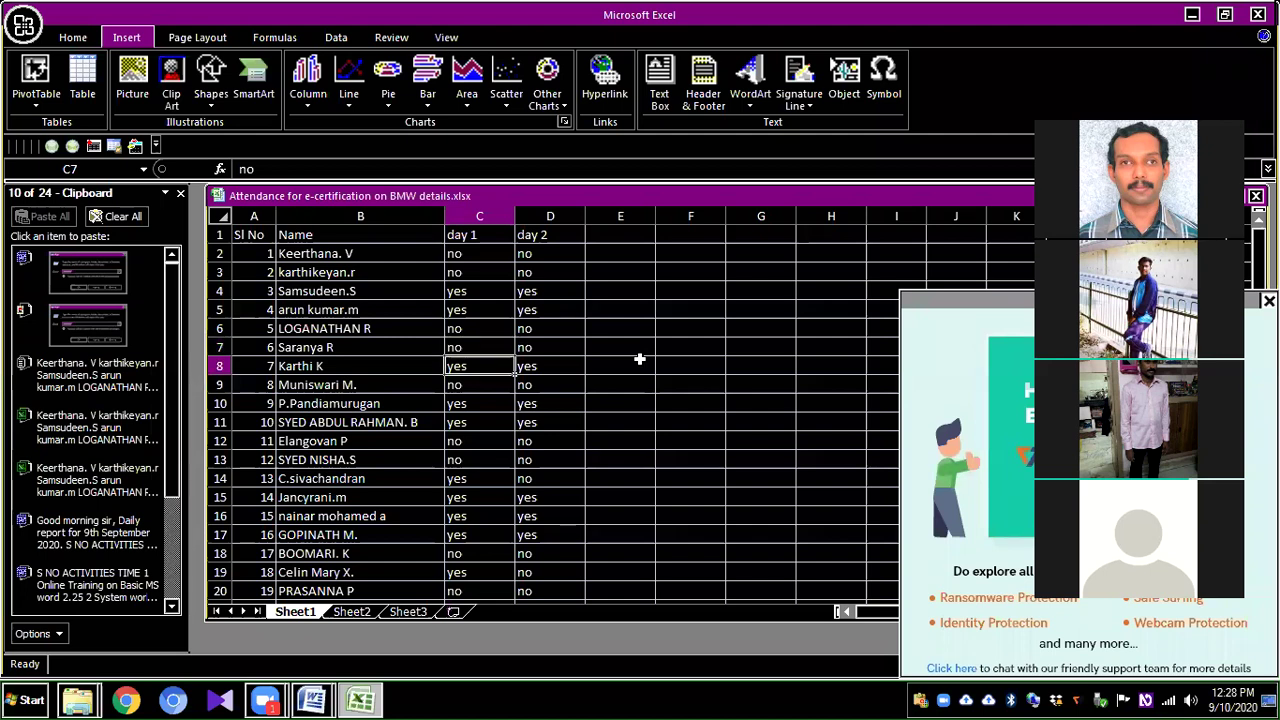
{"action": "key", "text": "Down"}
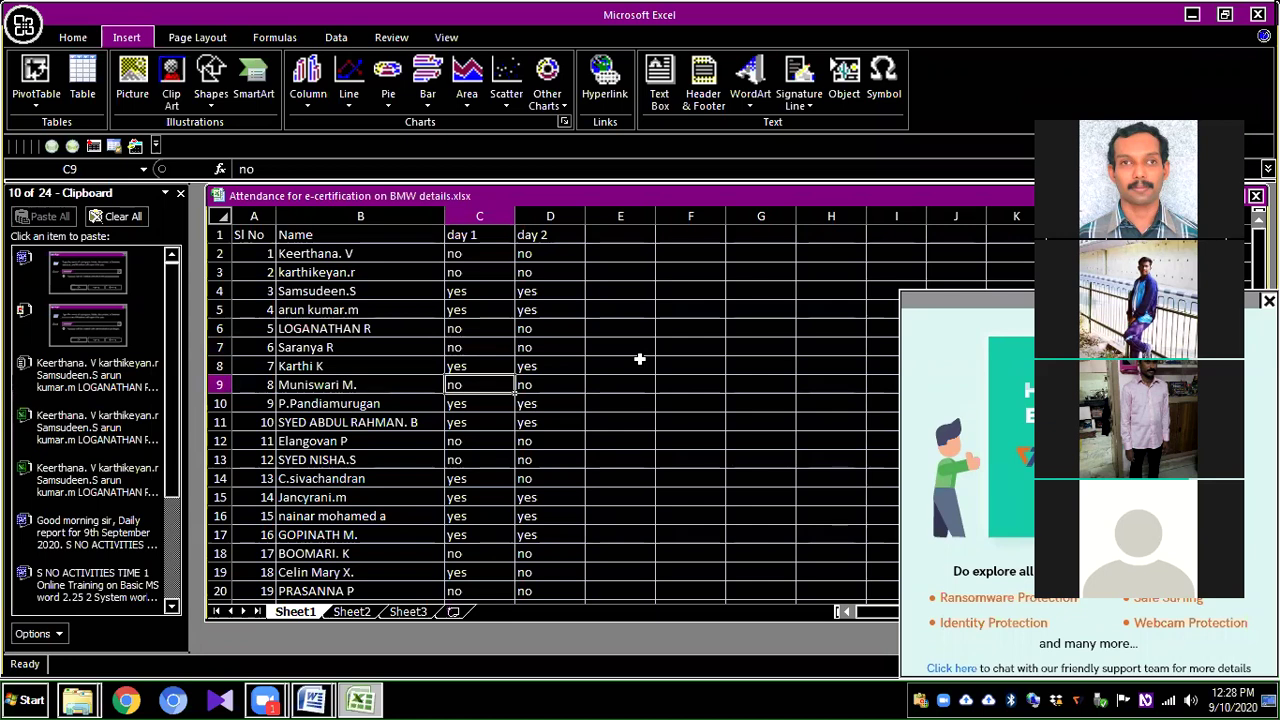
{"action": "key", "text": "Down"}
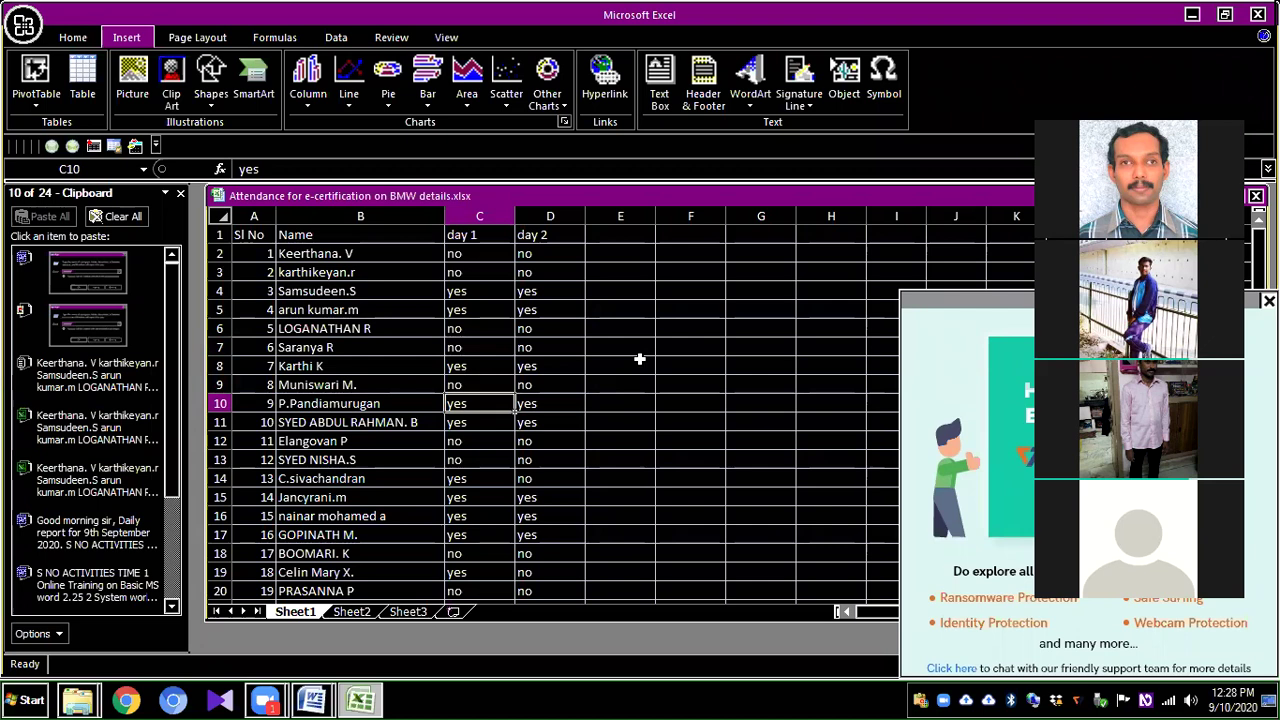
{"action": "key", "text": "Down"}
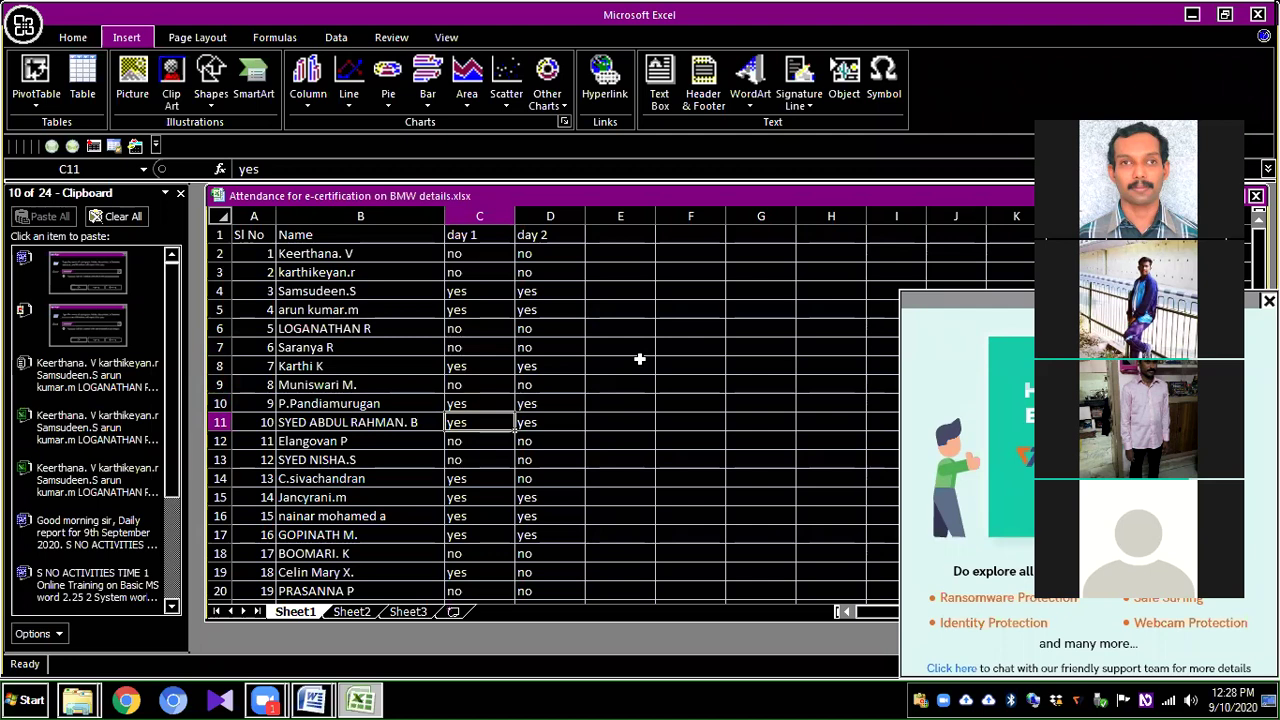
{"action": "key", "text": "Down"}
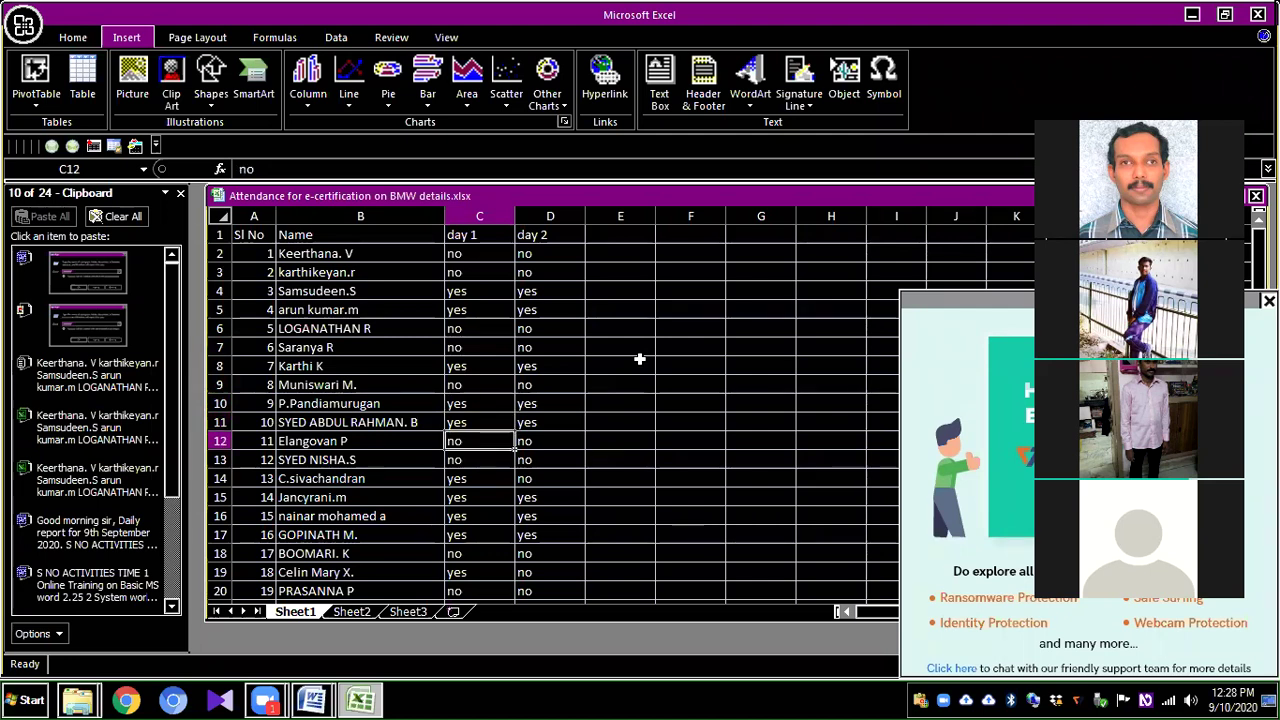
{"action": "key", "text": "Down"}
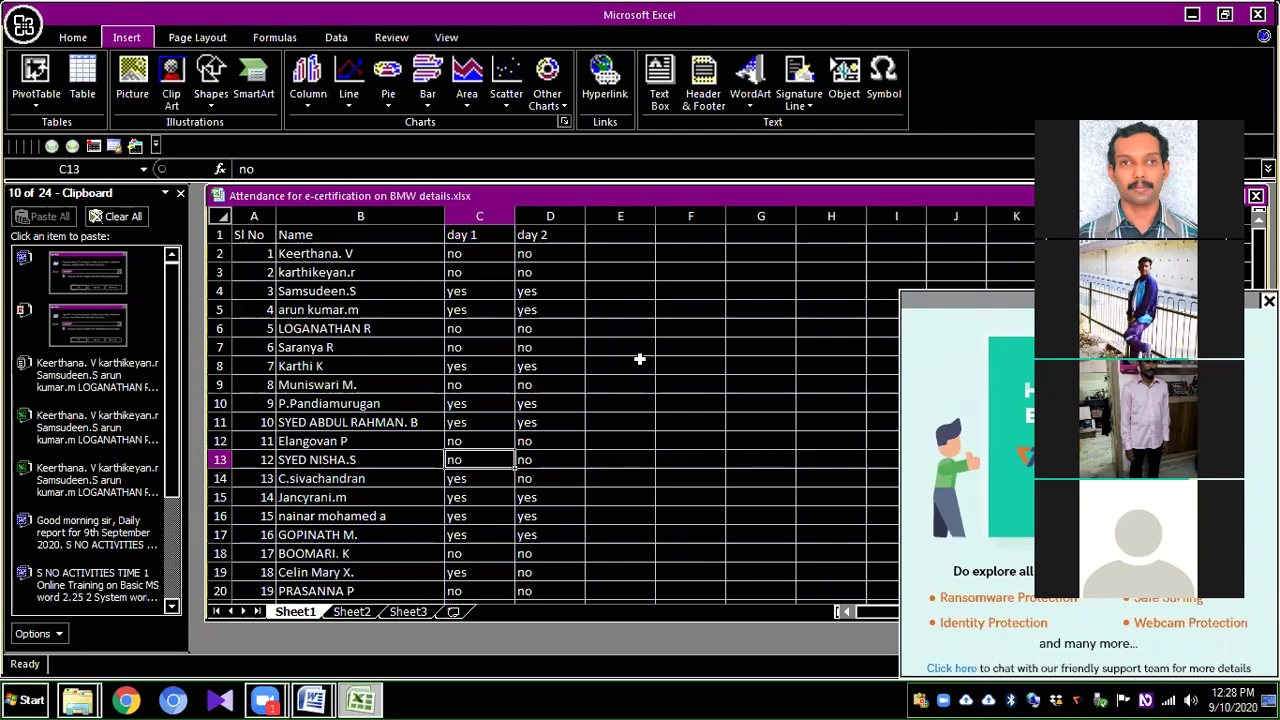
{"action": "key", "text": "Down"}
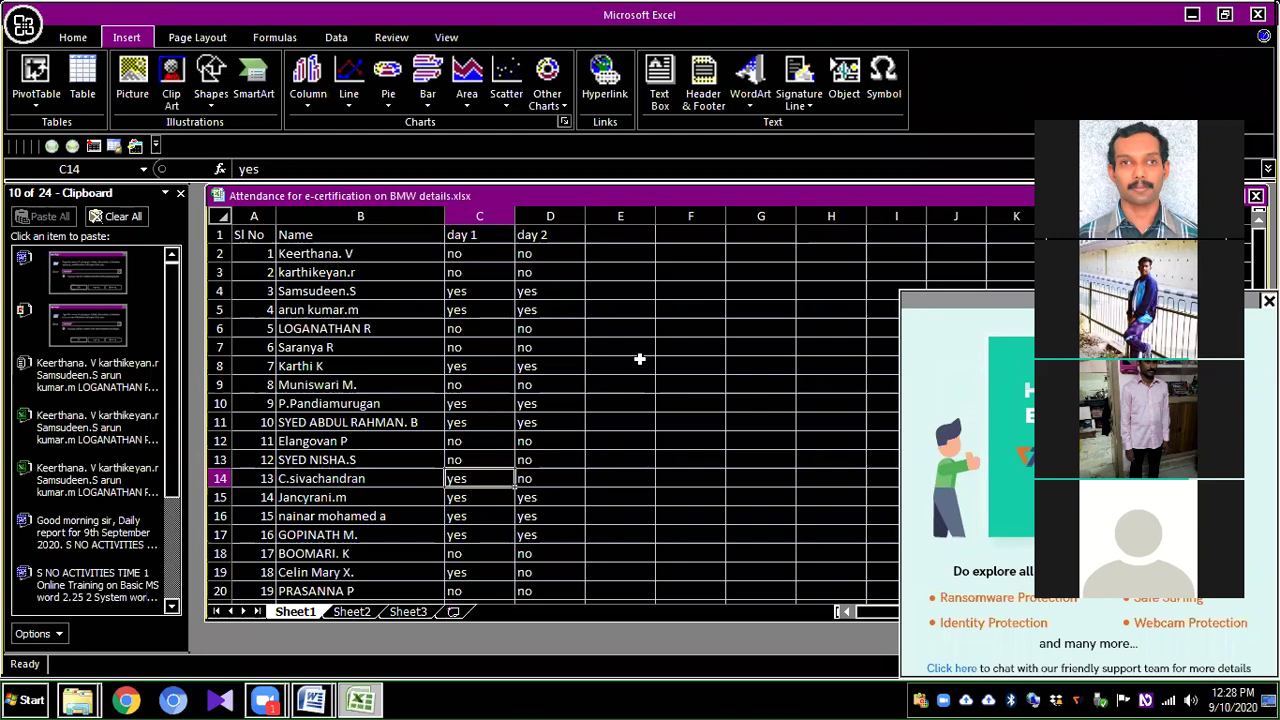
{"action": "key", "text": "Down"}
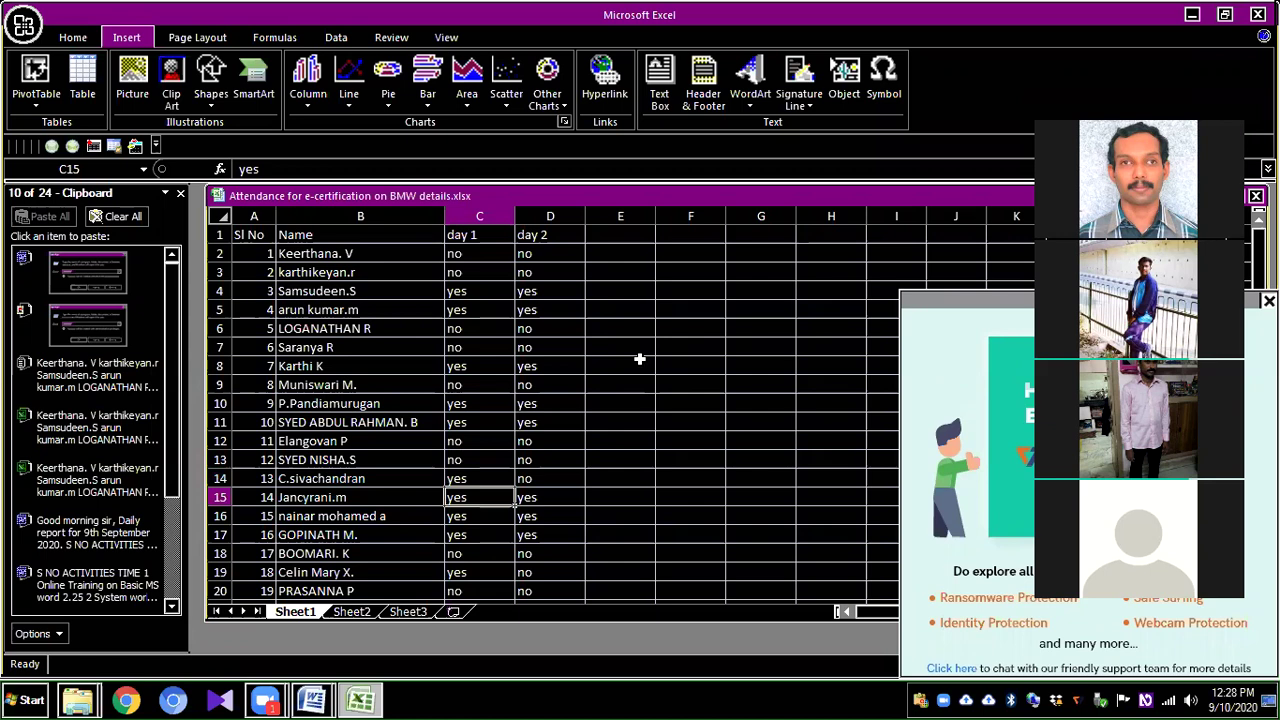
{"action": "key", "text": "Down"}
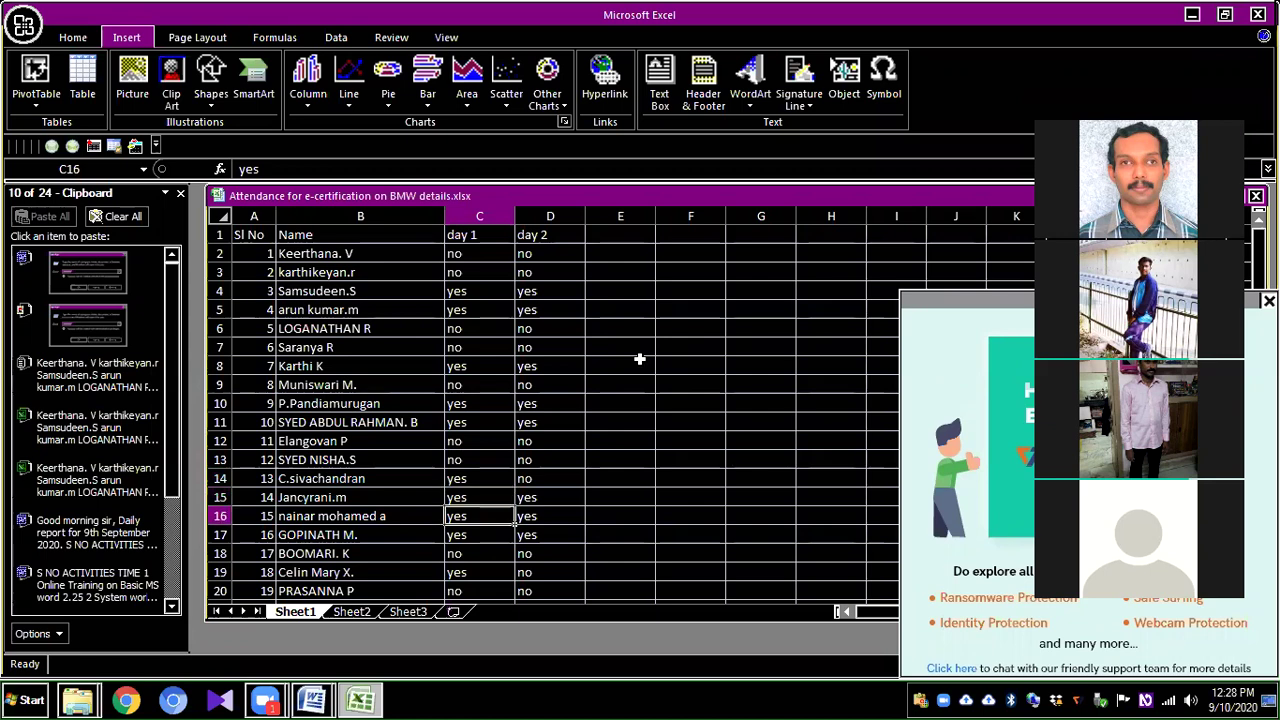
{"action": "key", "text": "Down"}
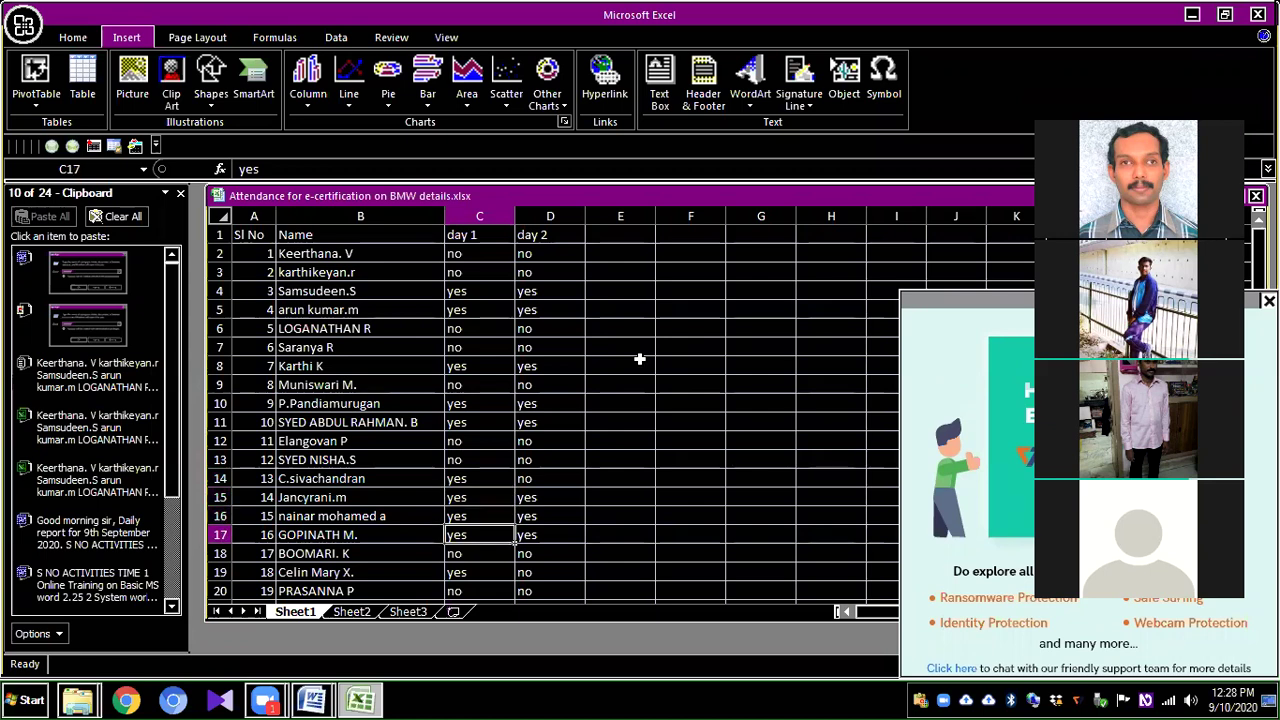
{"action": "key", "text": "Down"}
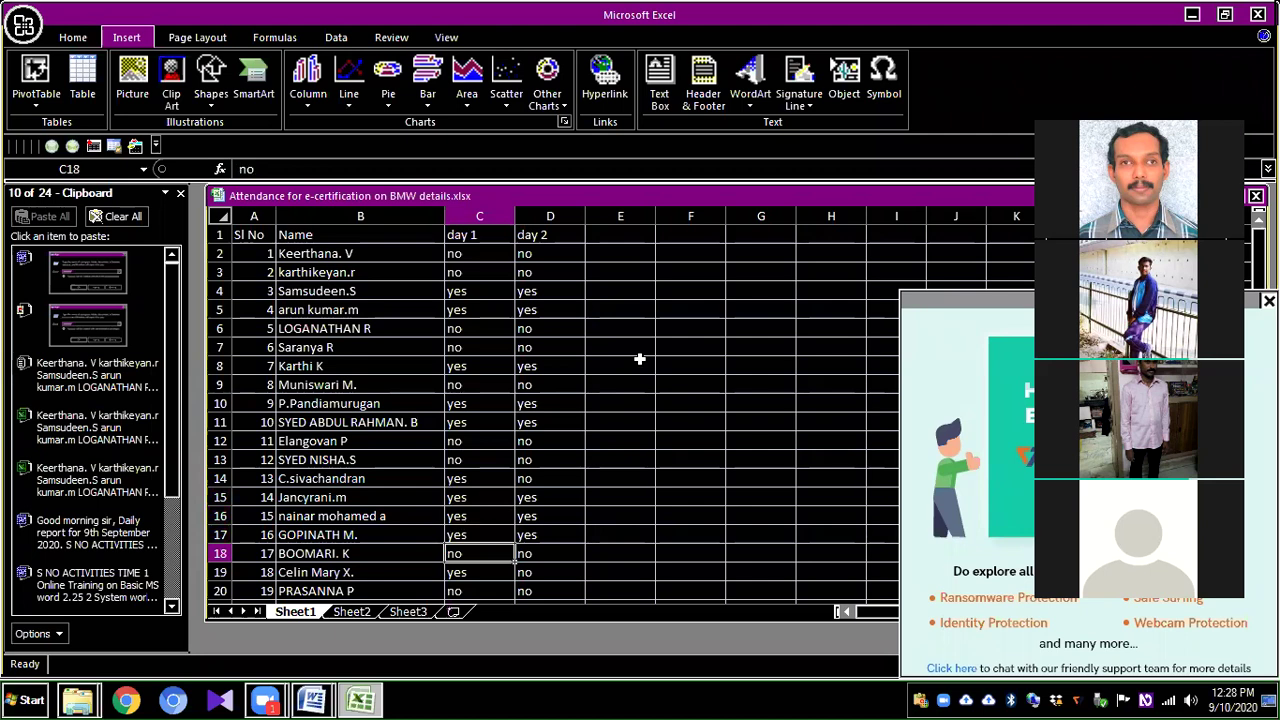
{"action": "key", "text": "Down"}
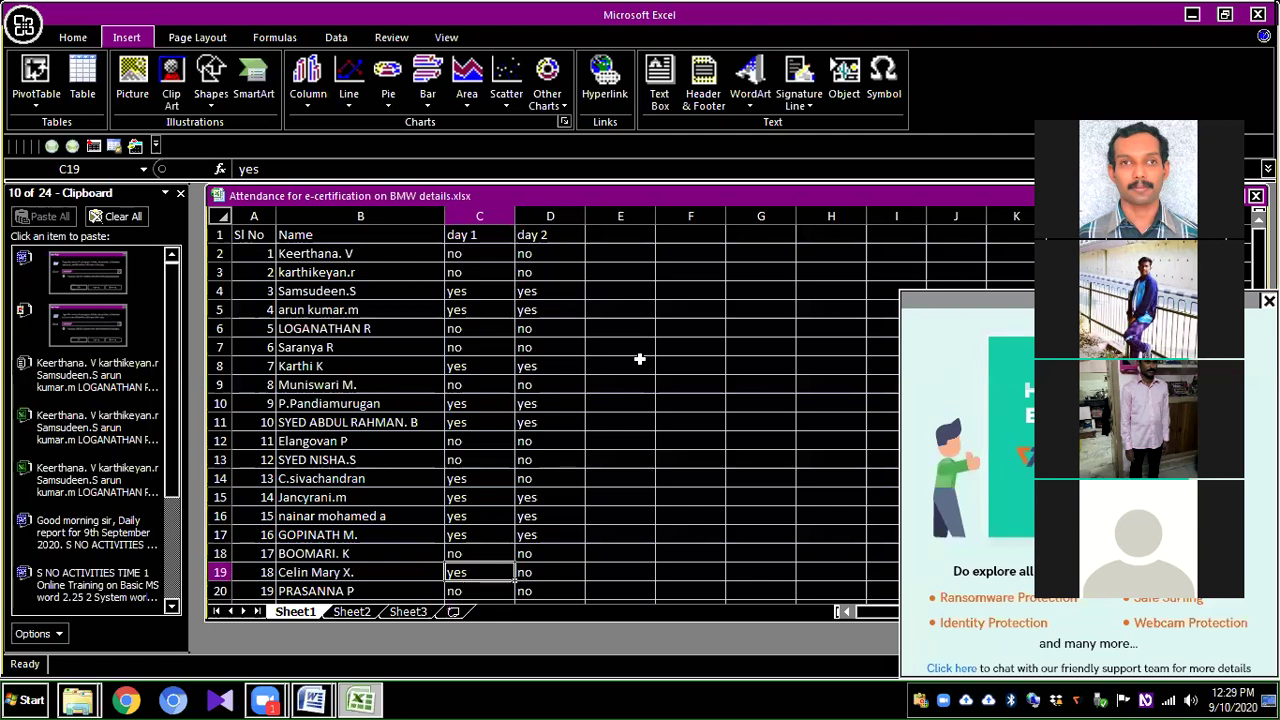
{"action": "key", "text": "Down"}
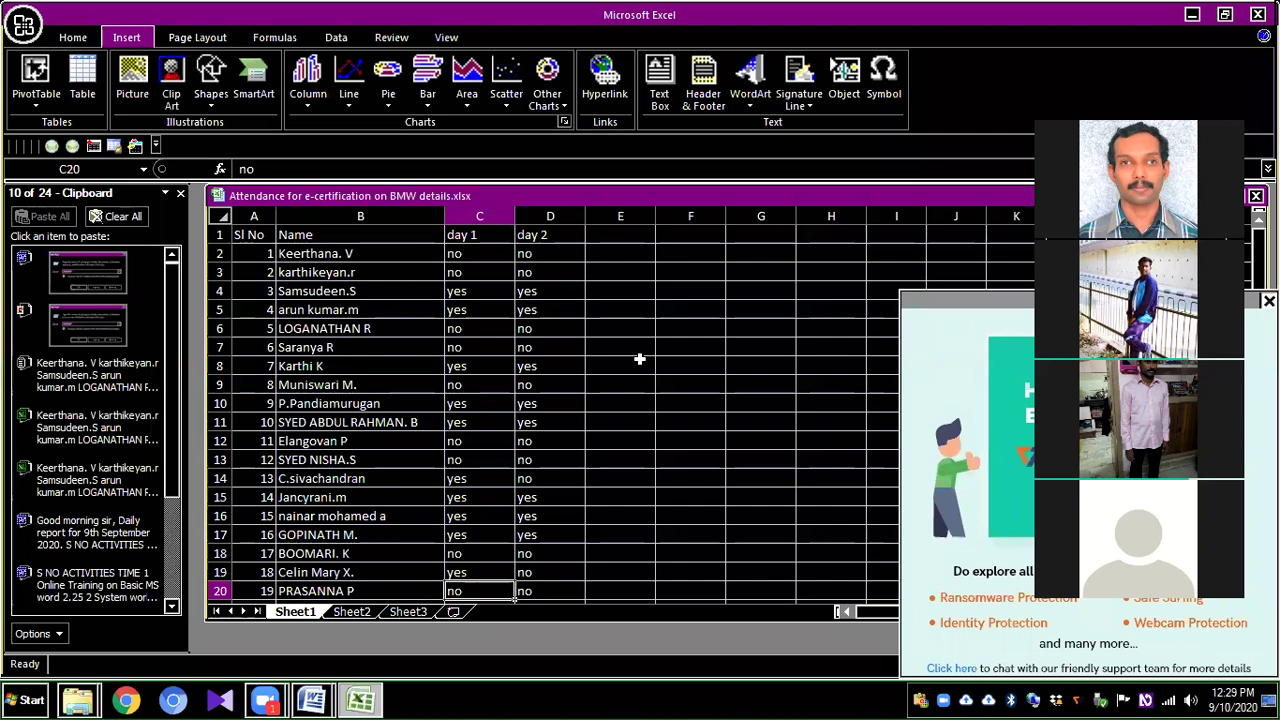
{"action": "key", "text": "Down"}
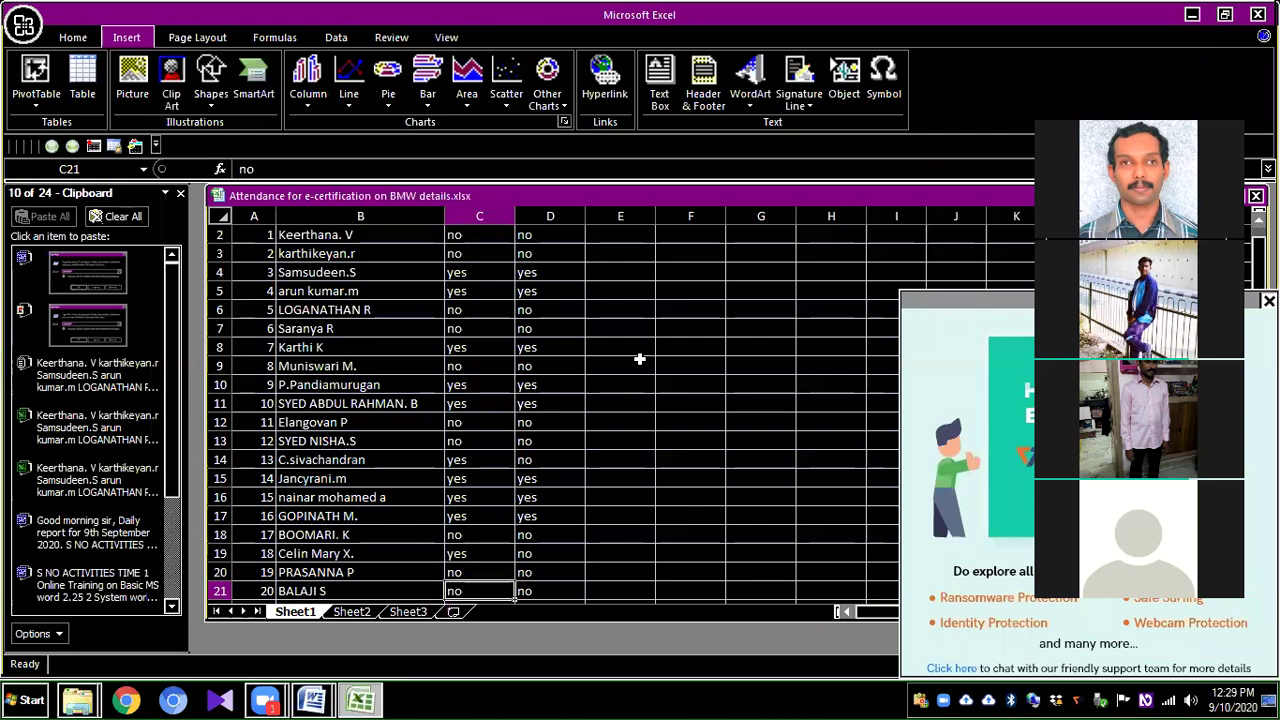
{"action": "key", "text": "Up"}
{"action": "key", "text": "Down"}
{"action": "key", "text": "Down"}
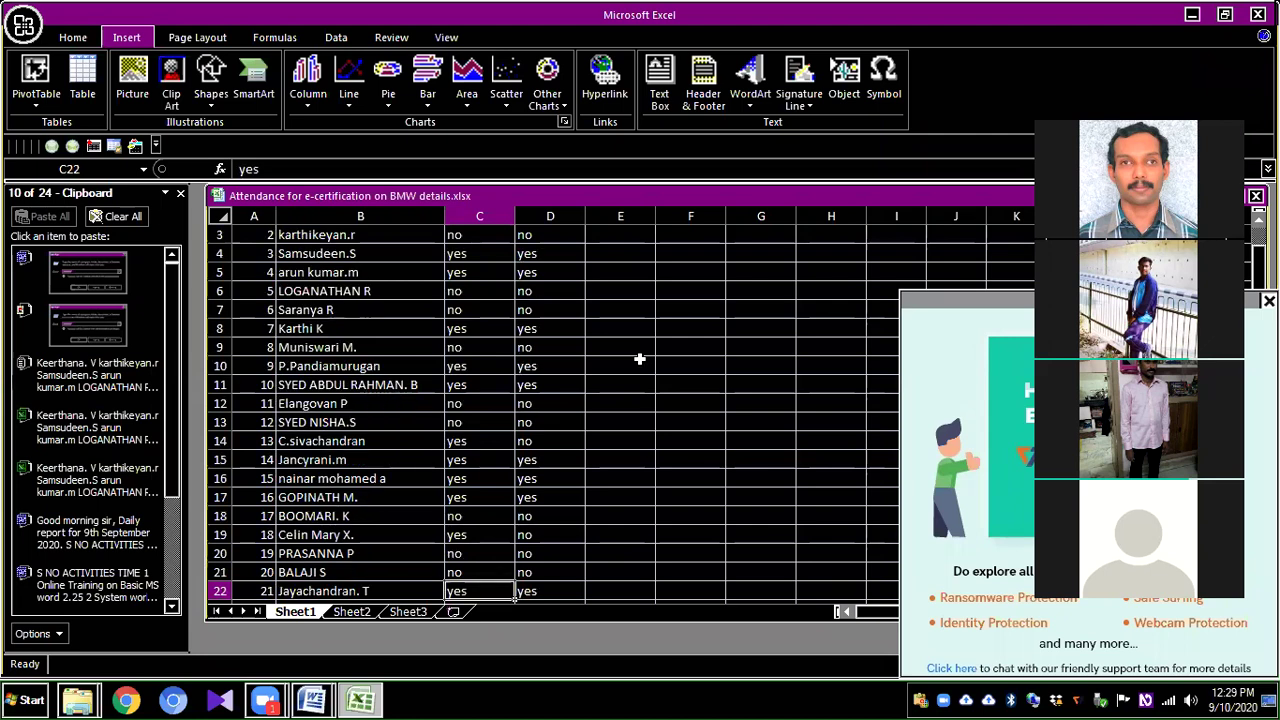
{"action": "key", "text": "Down"}
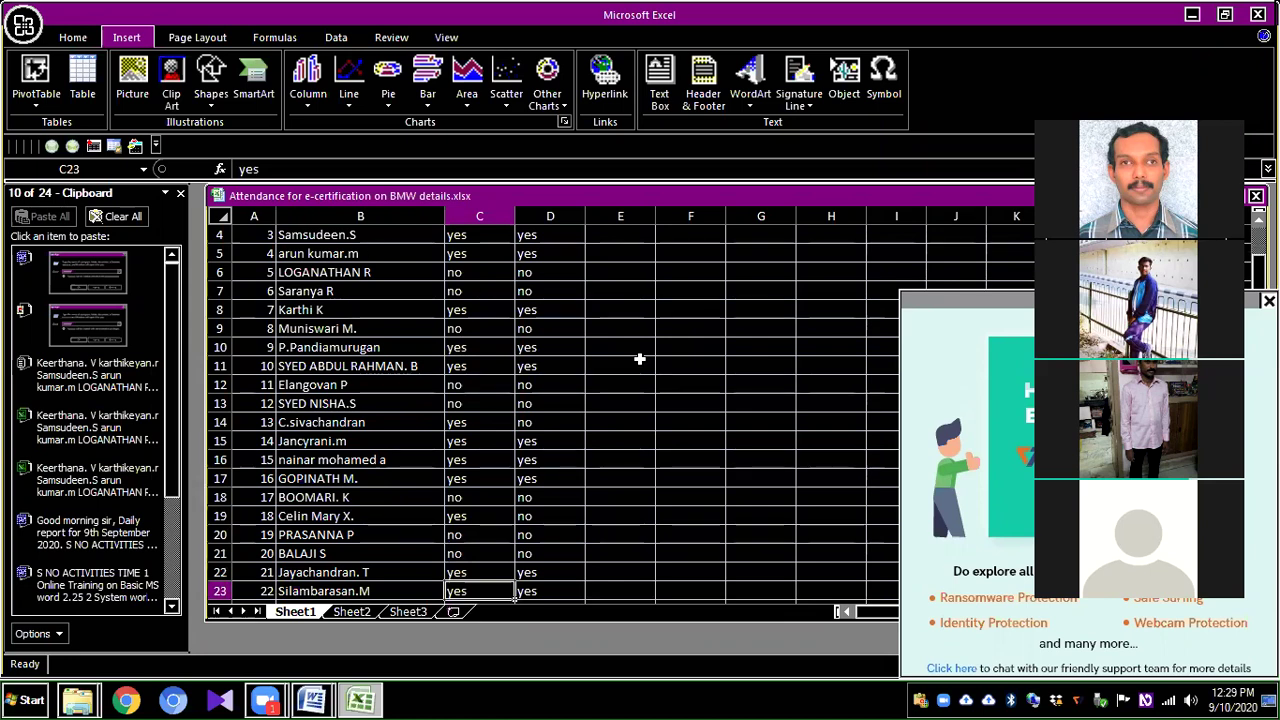
{"action": "key", "text": "Down"}
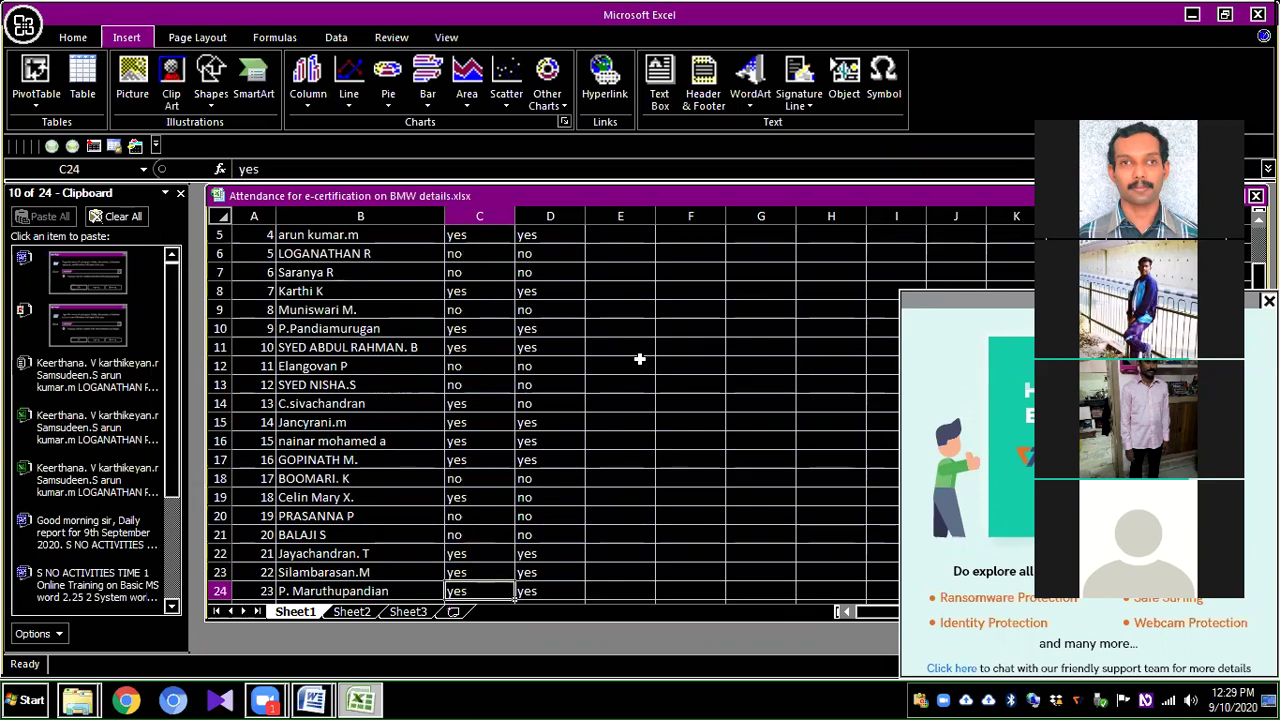
{"action": "key", "text": "Down"}
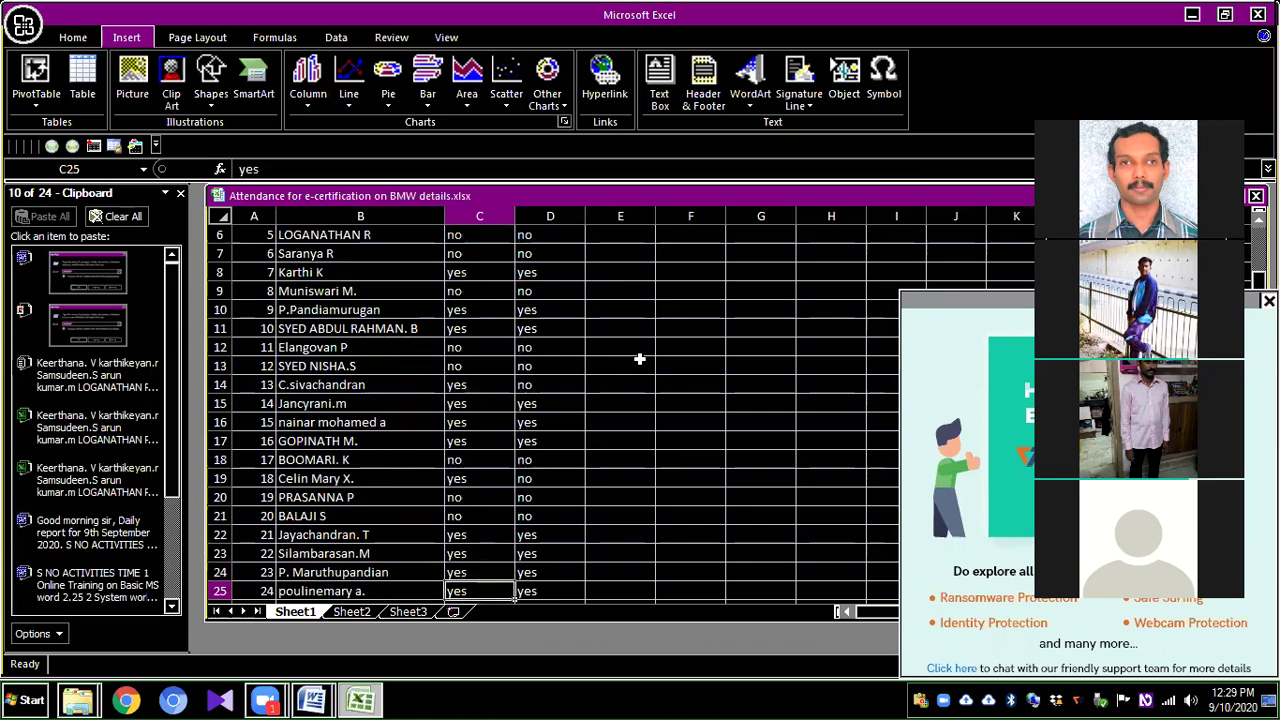
{"action": "key", "text": "Down"}
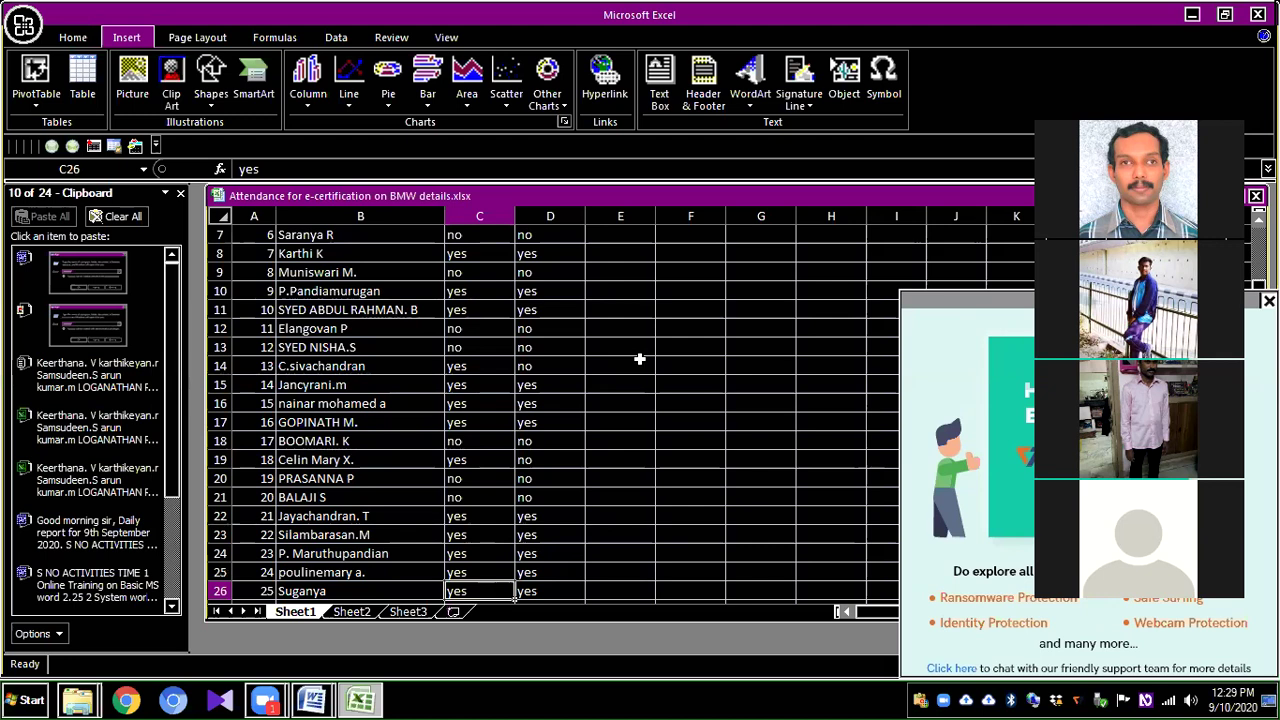
{"action": "key", "text": "Down"}
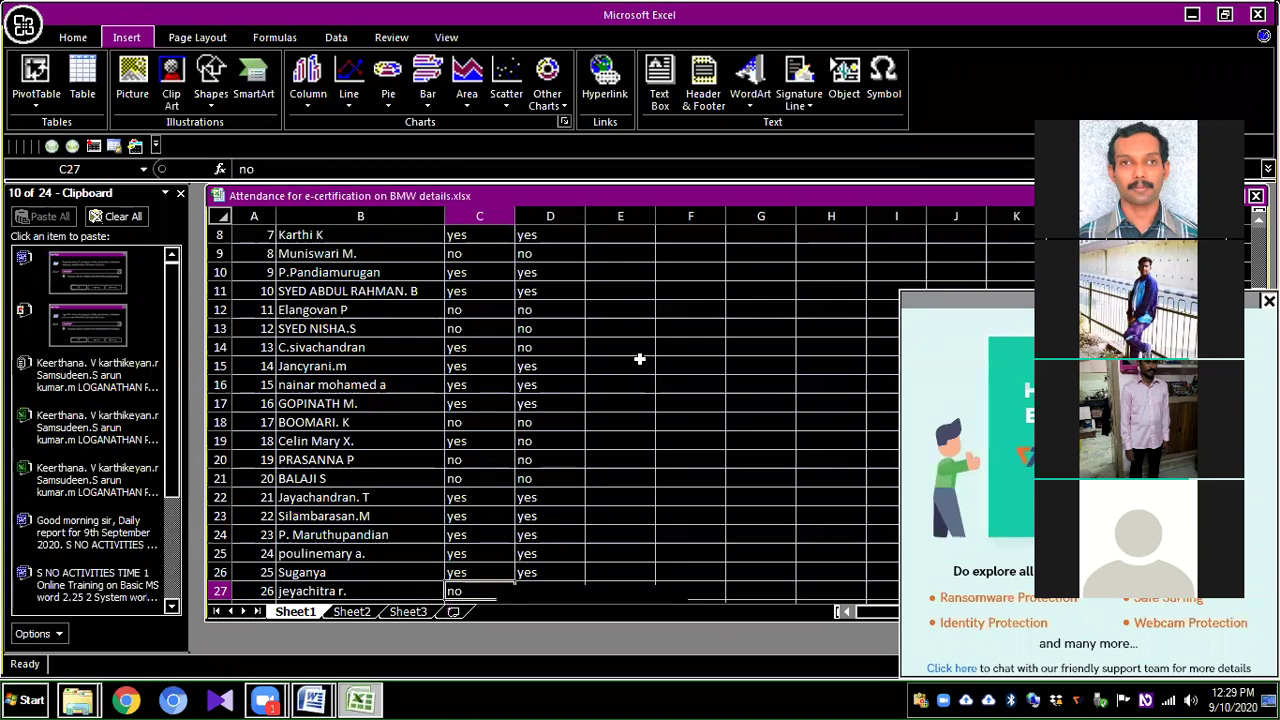
{"action": "key", "text": "Down"}
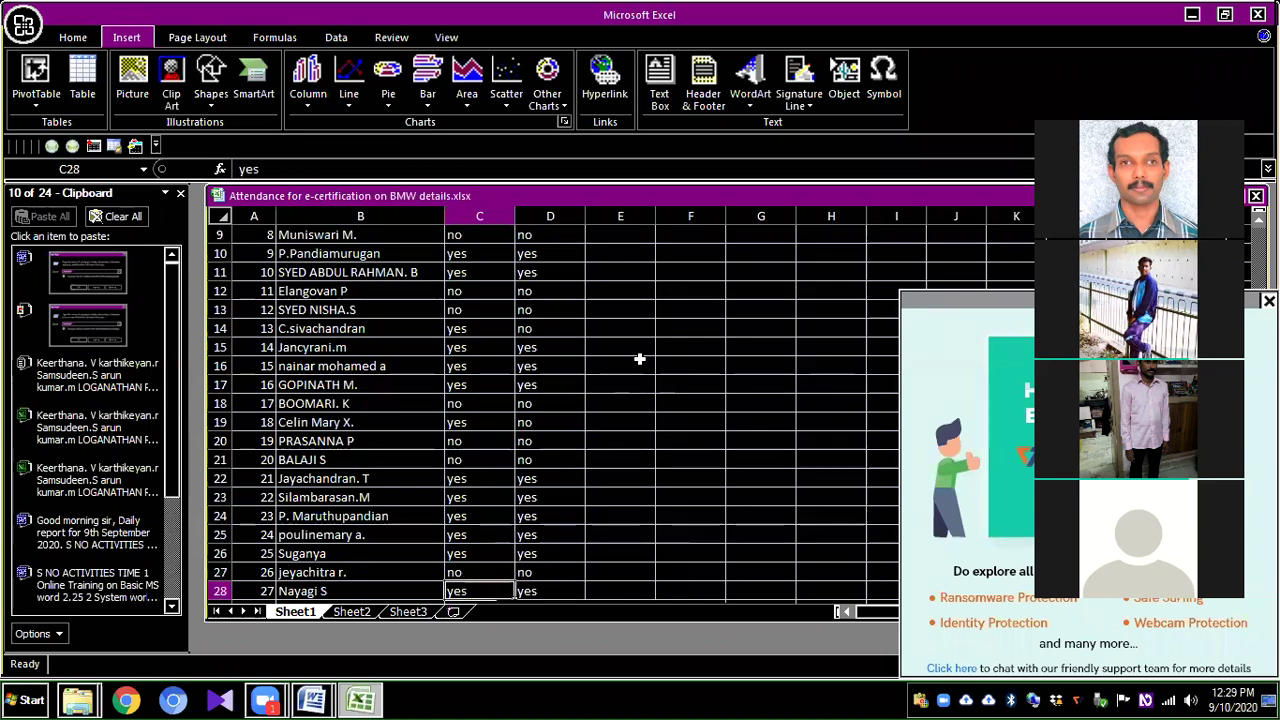
{"action": "key", "text": "Down"}
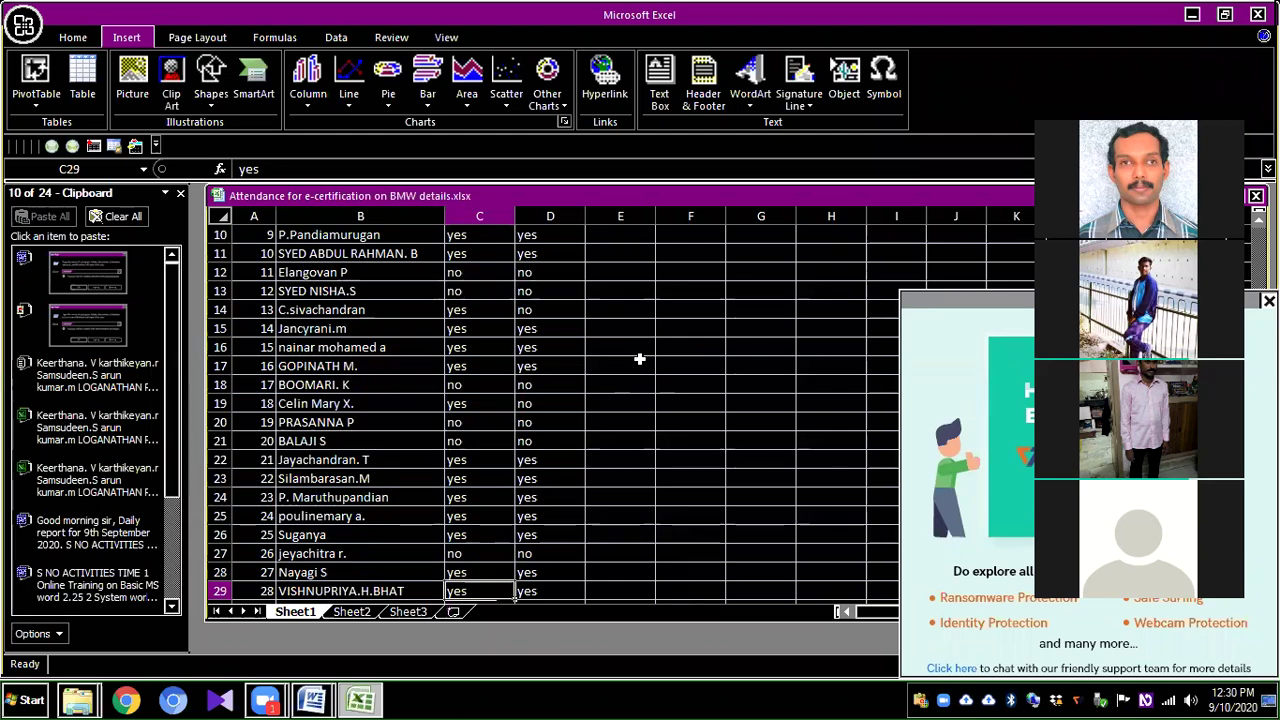
{"action": "key", "text": "Down"}
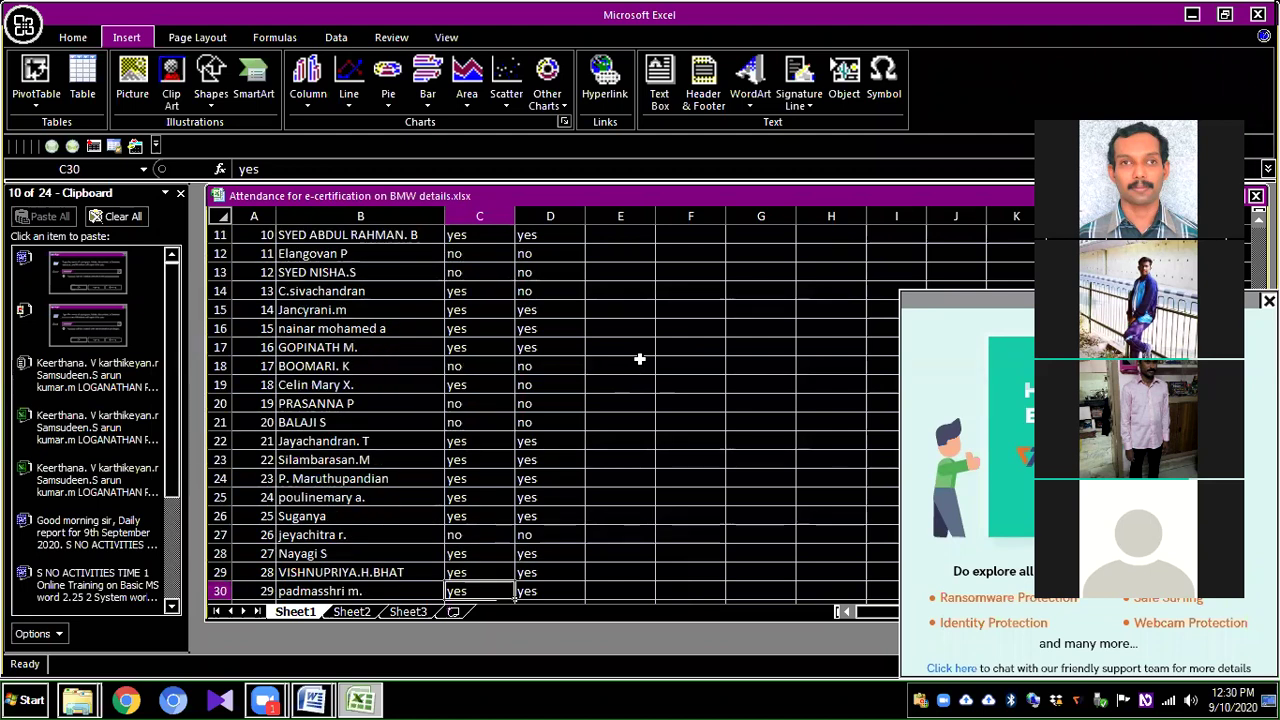
{"action": "key", "text": "Down"}
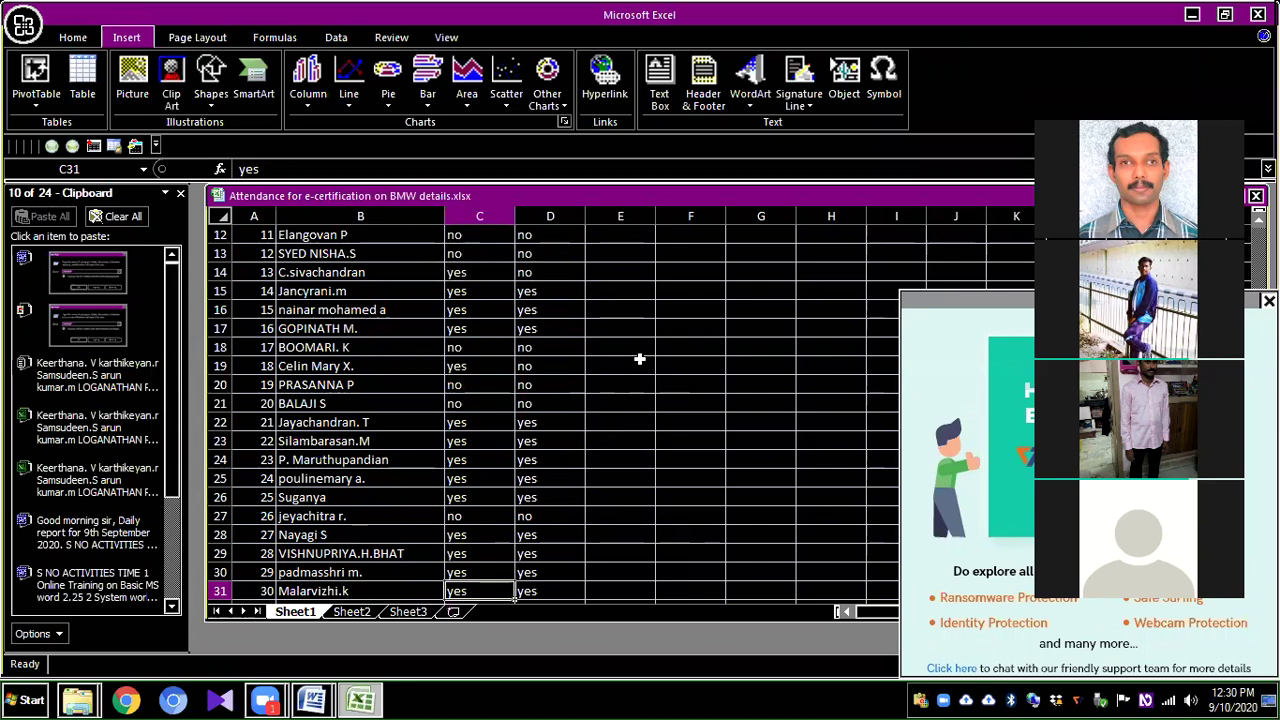
{"action": "key", "text": "Down"}
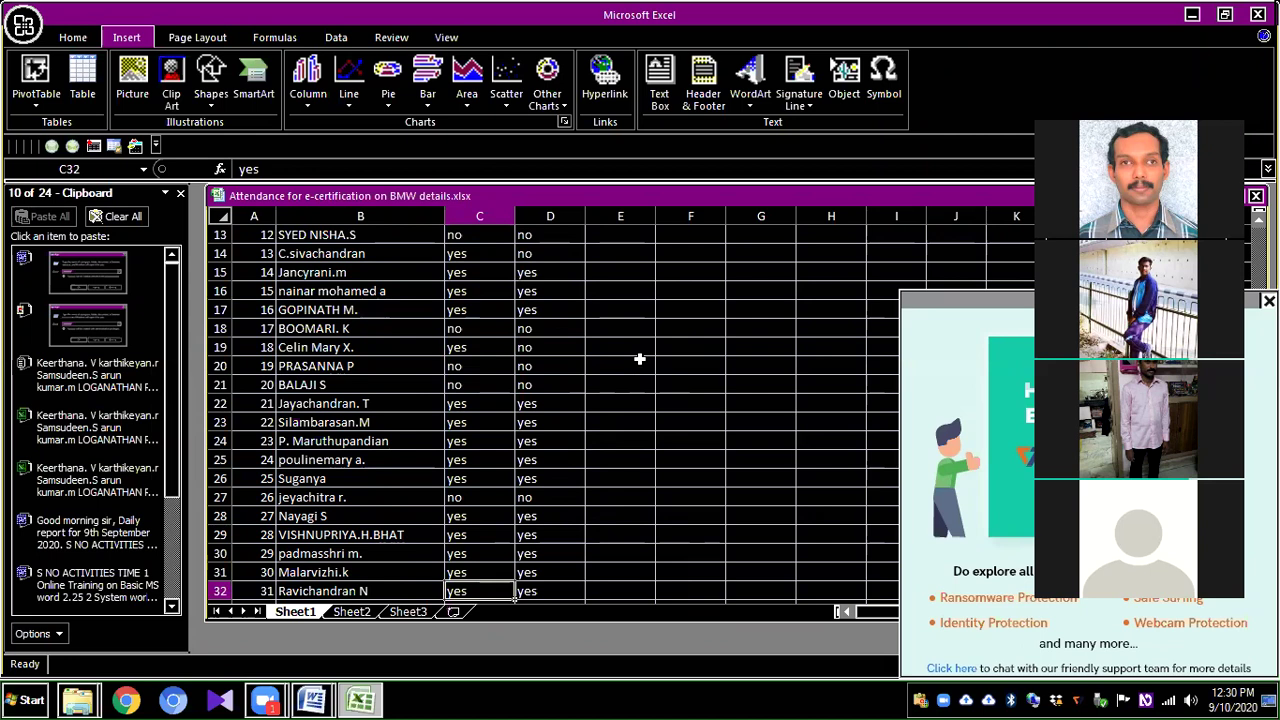
{"action": "key", "text": "Down"}
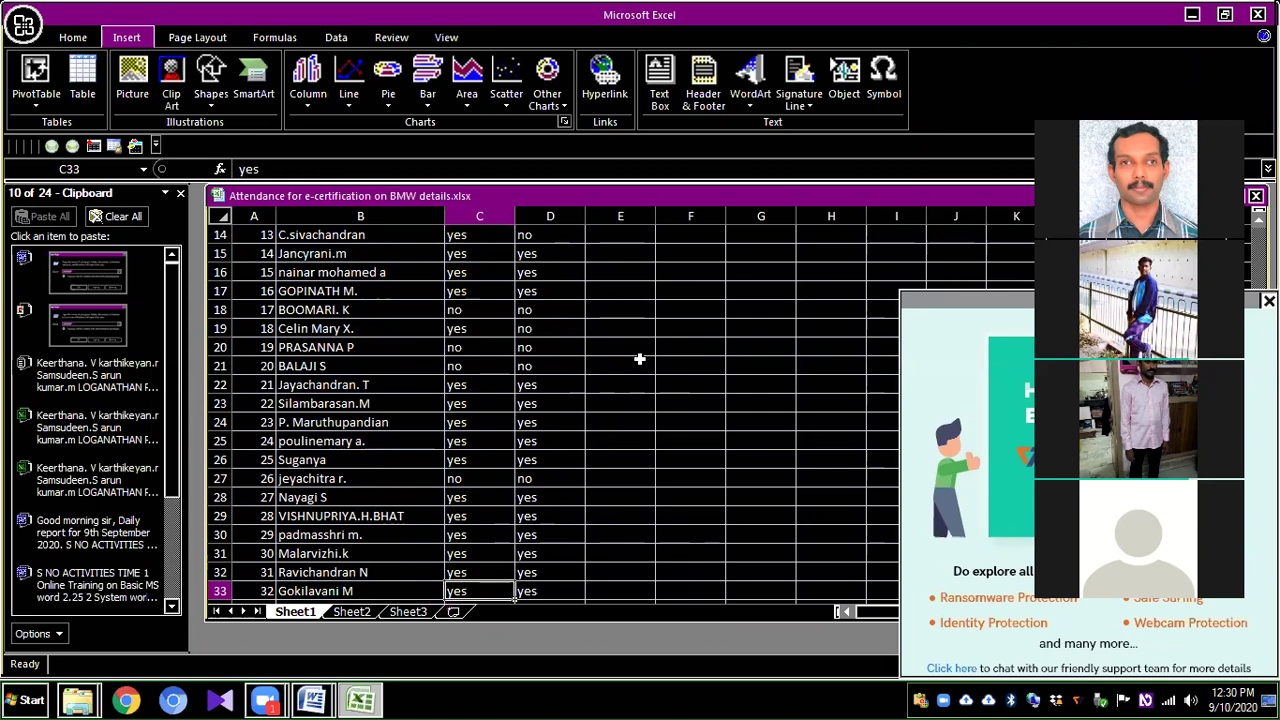
{"action": "key", "text": "Down"}
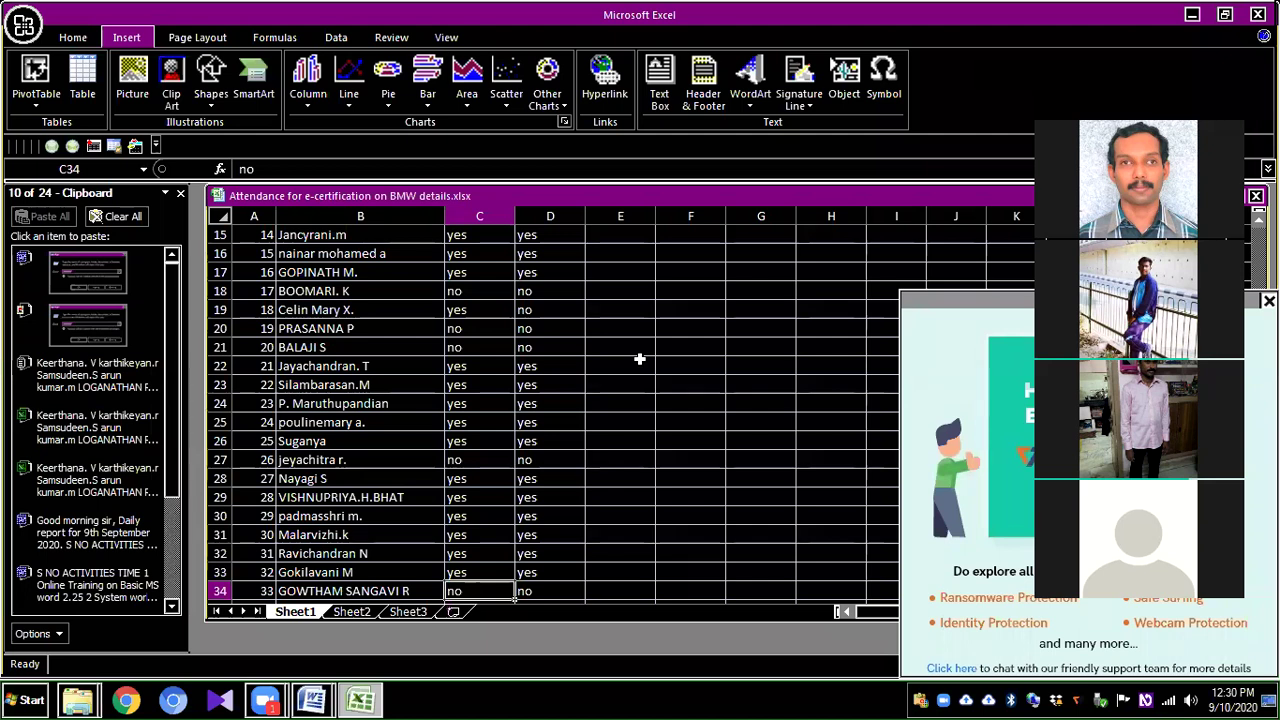
{"action": "key", "text": "Down"}
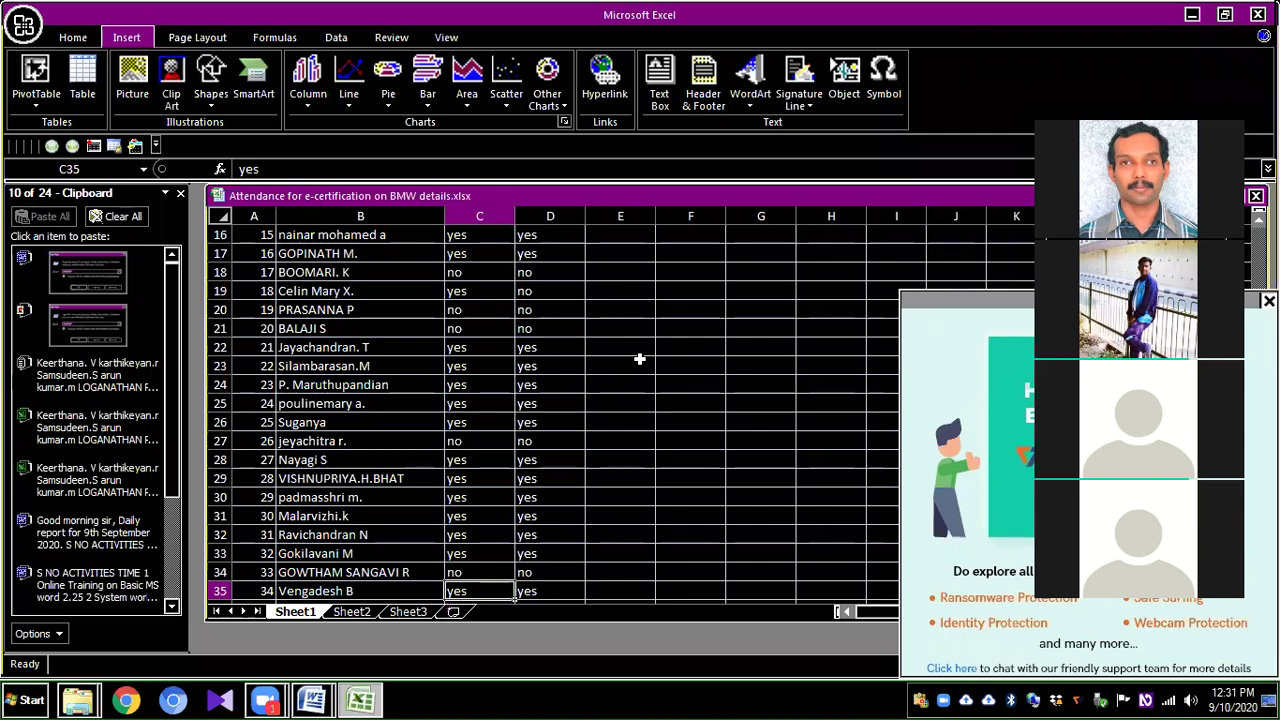
{"action": "key", "text": "Down"}
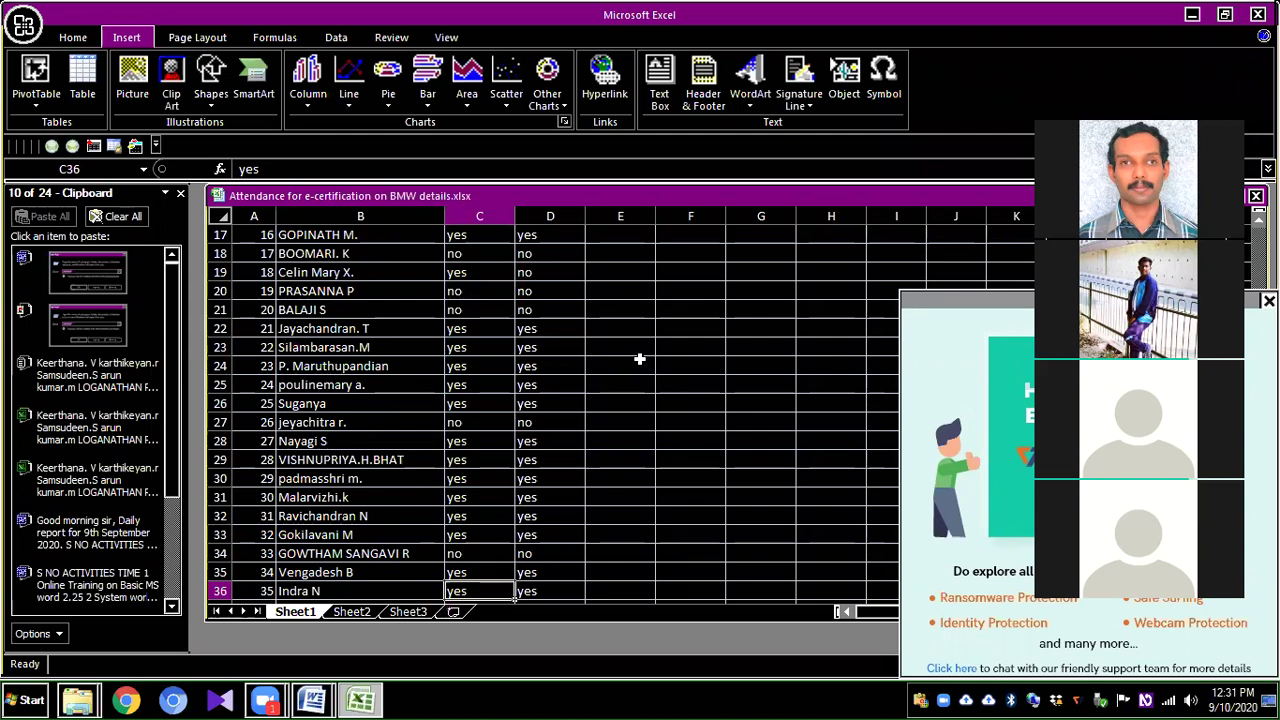
{"action": "key", "text": "Down"}
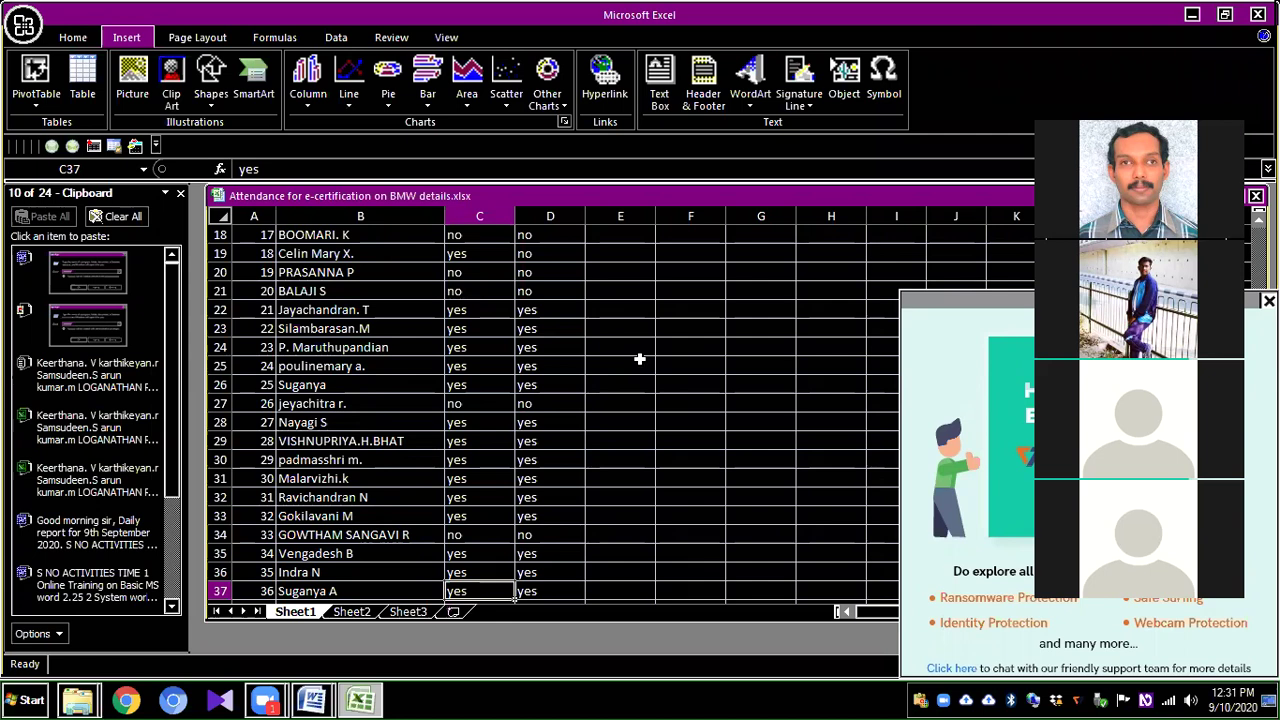
{"action": "key", "text": "Down"}
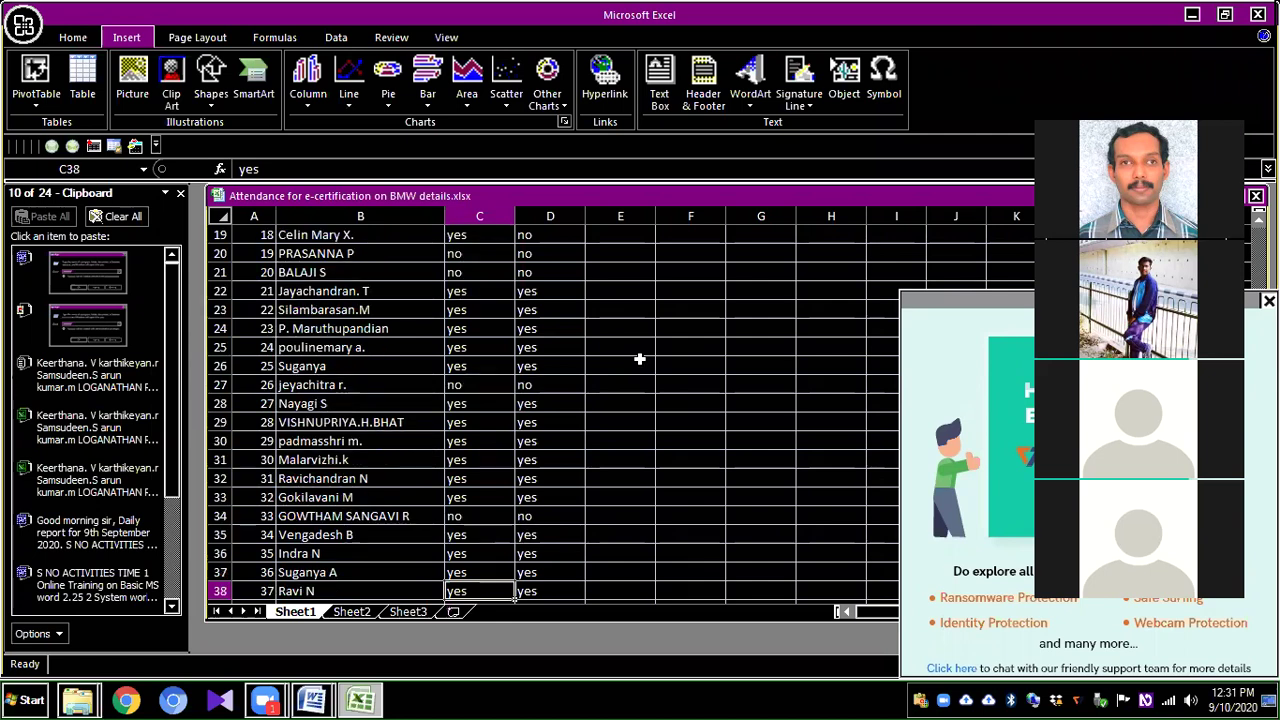
{"action": "key", "text": "Down"}
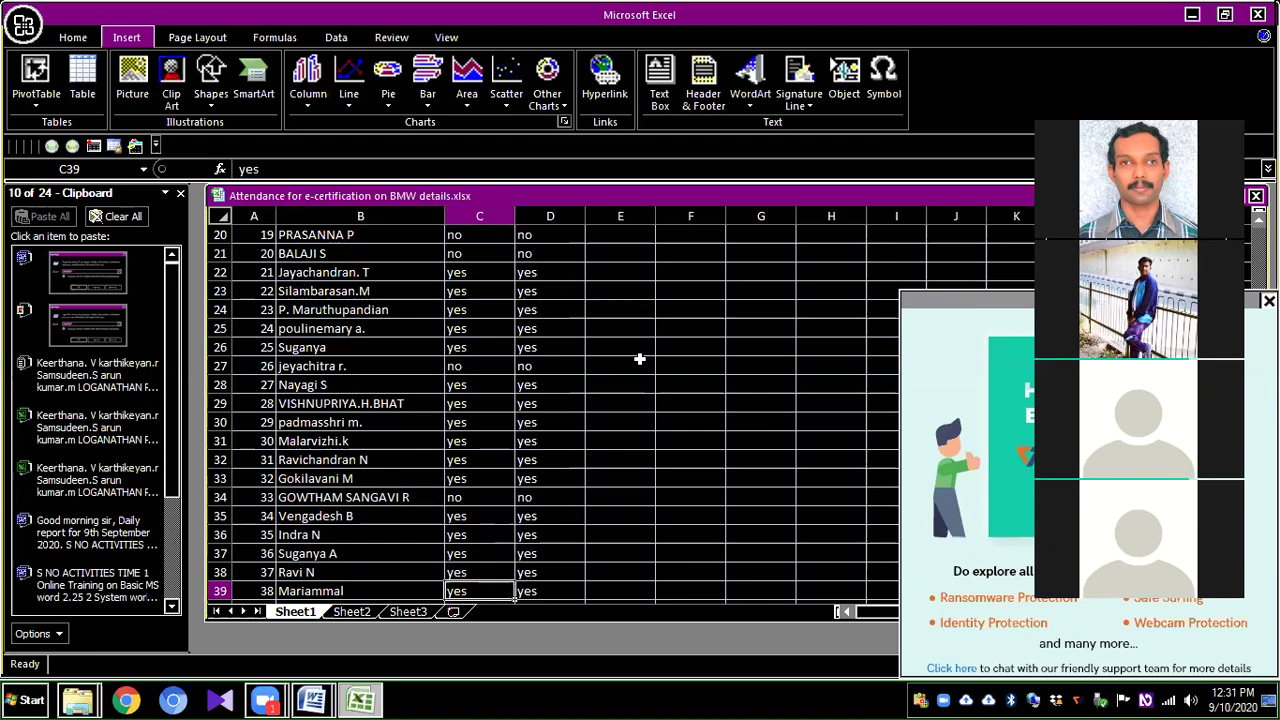
{"action": "key", "text": "Down"}
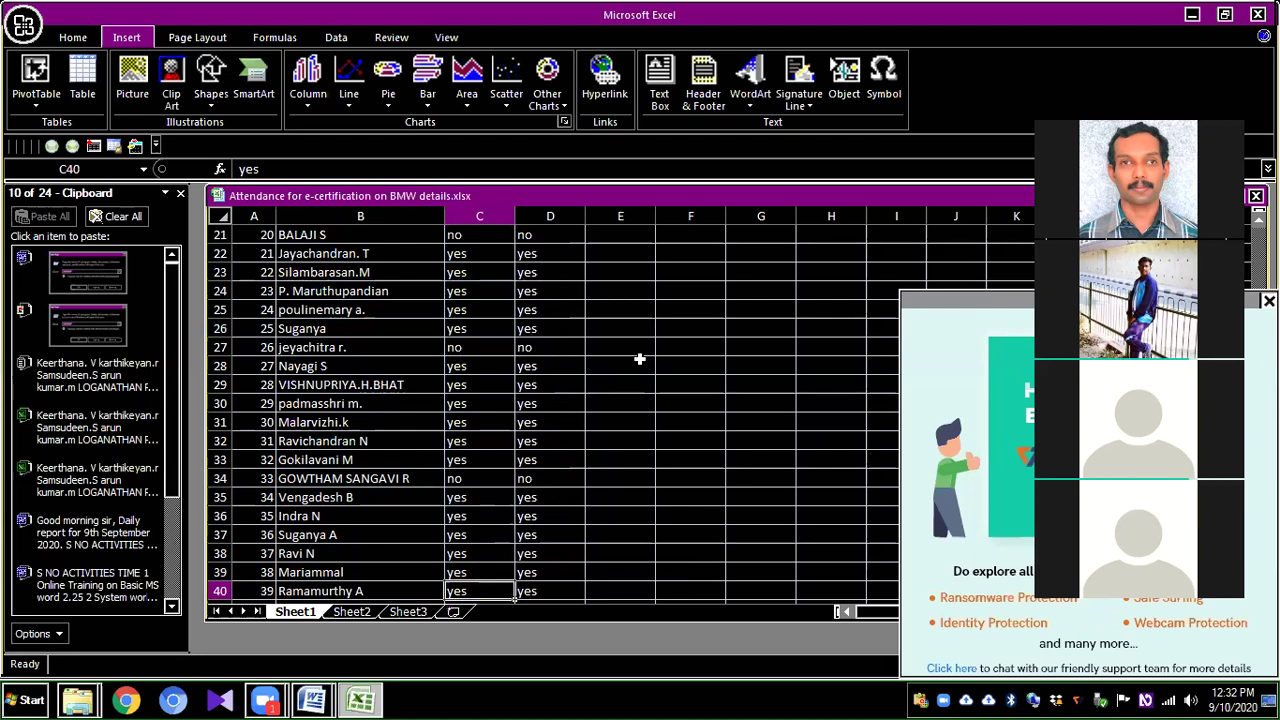
{"action": "key", "text": "Down"}
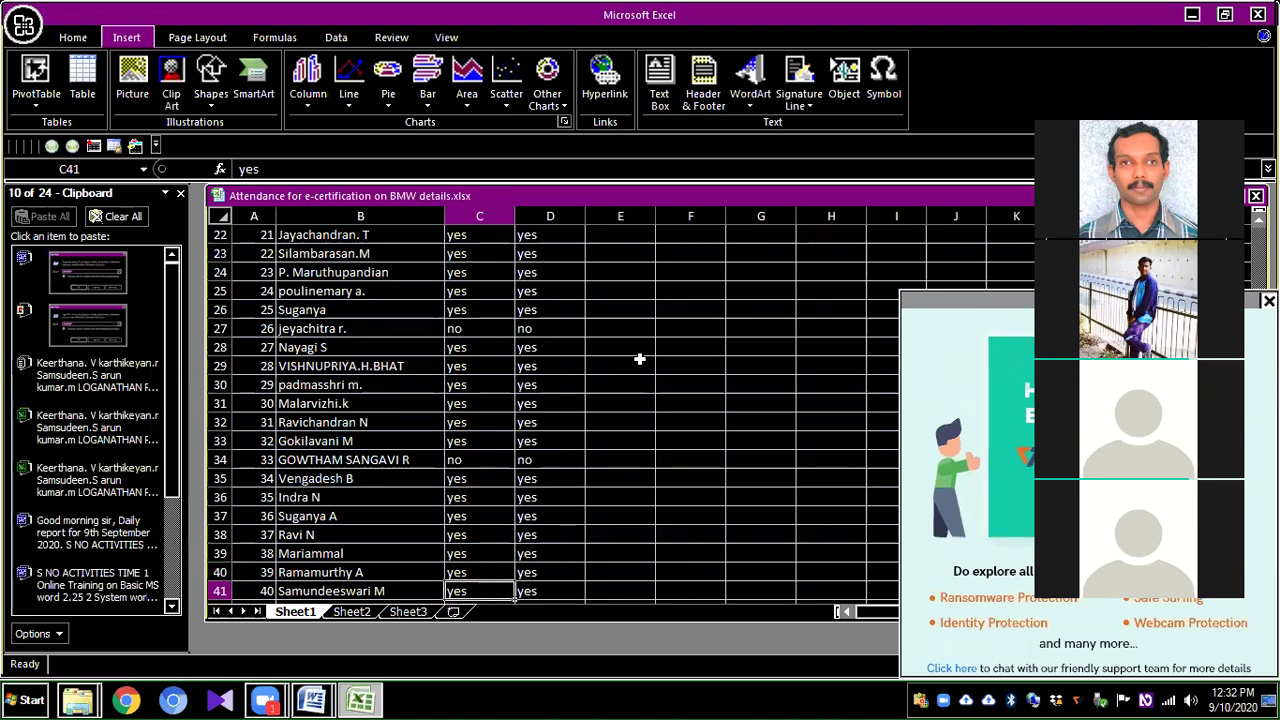
{"action": "key", "text": "Down"}
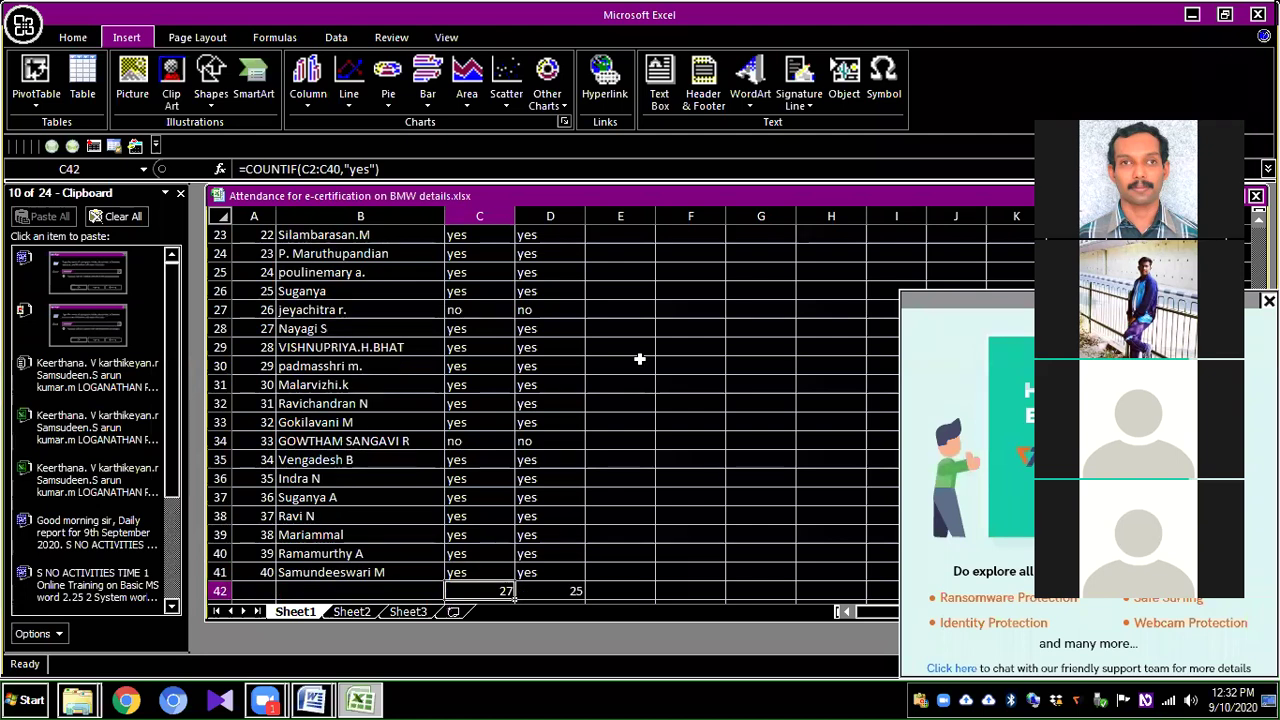
{"action": "key", "text": "Right"}
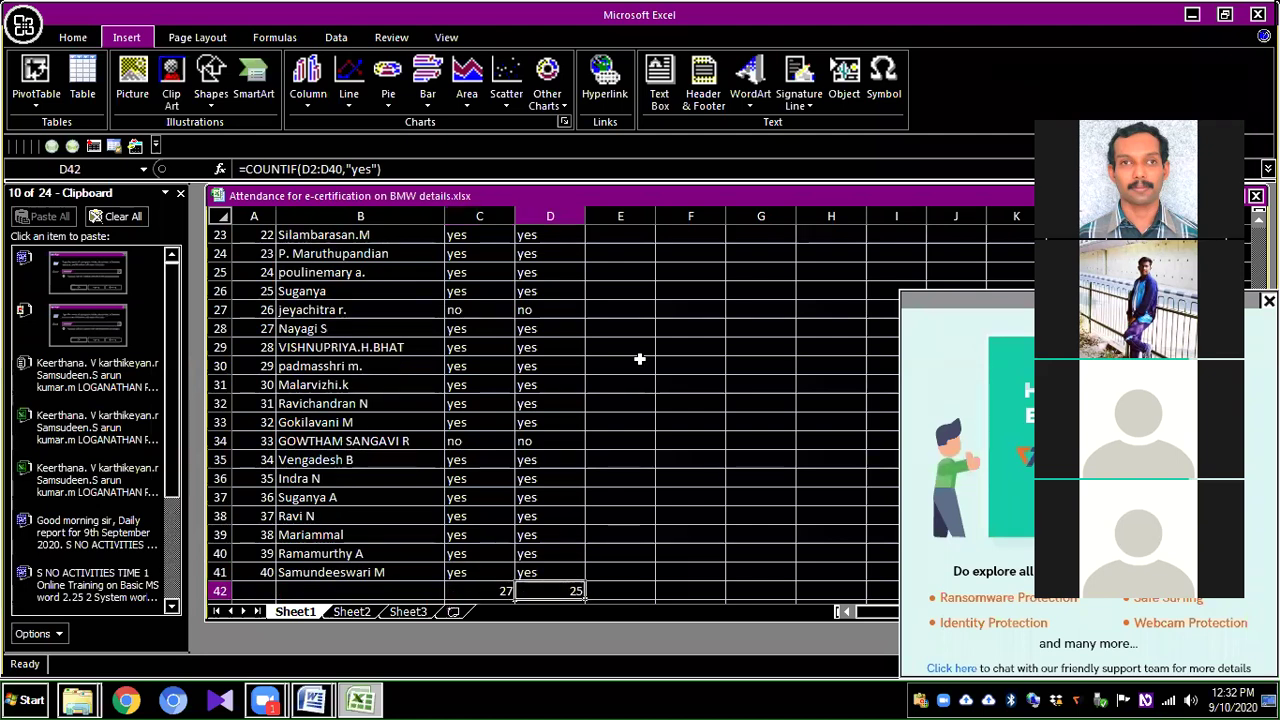
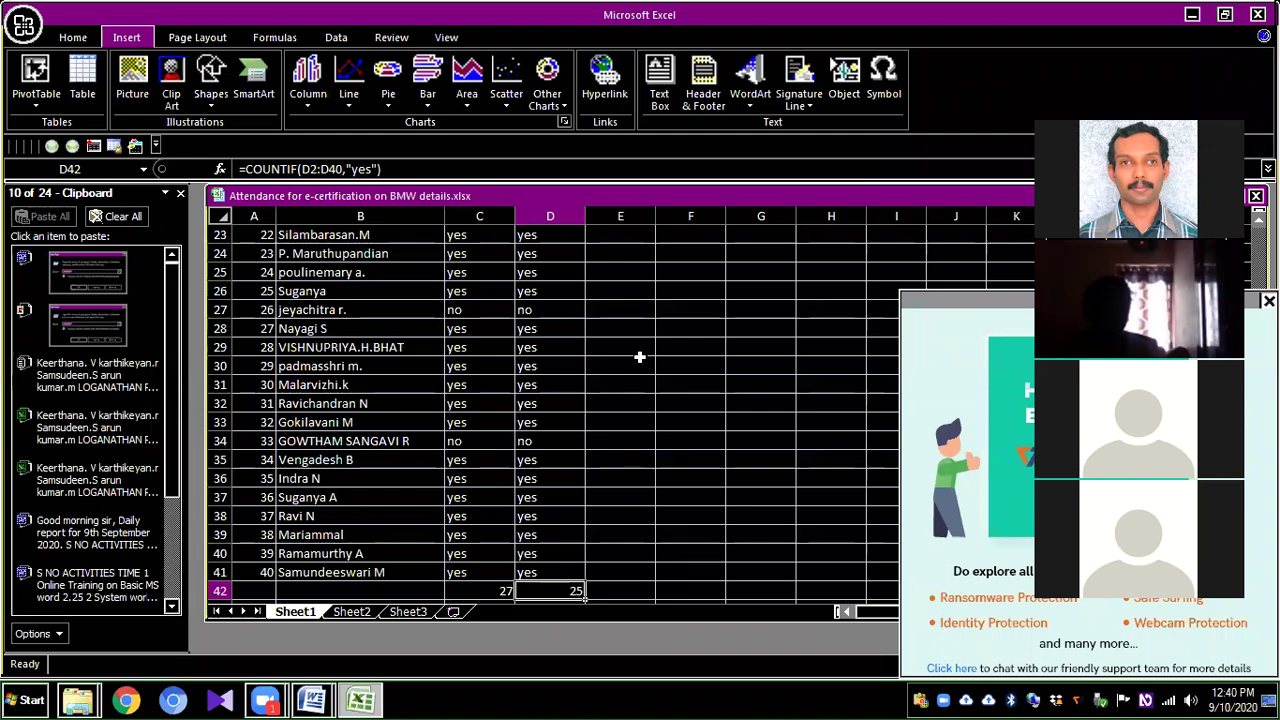
- Launch a blank Notepad window from the Run prompt
{"action": "key", "text": "super+r"}
{"action": "type", "text": "notep"}
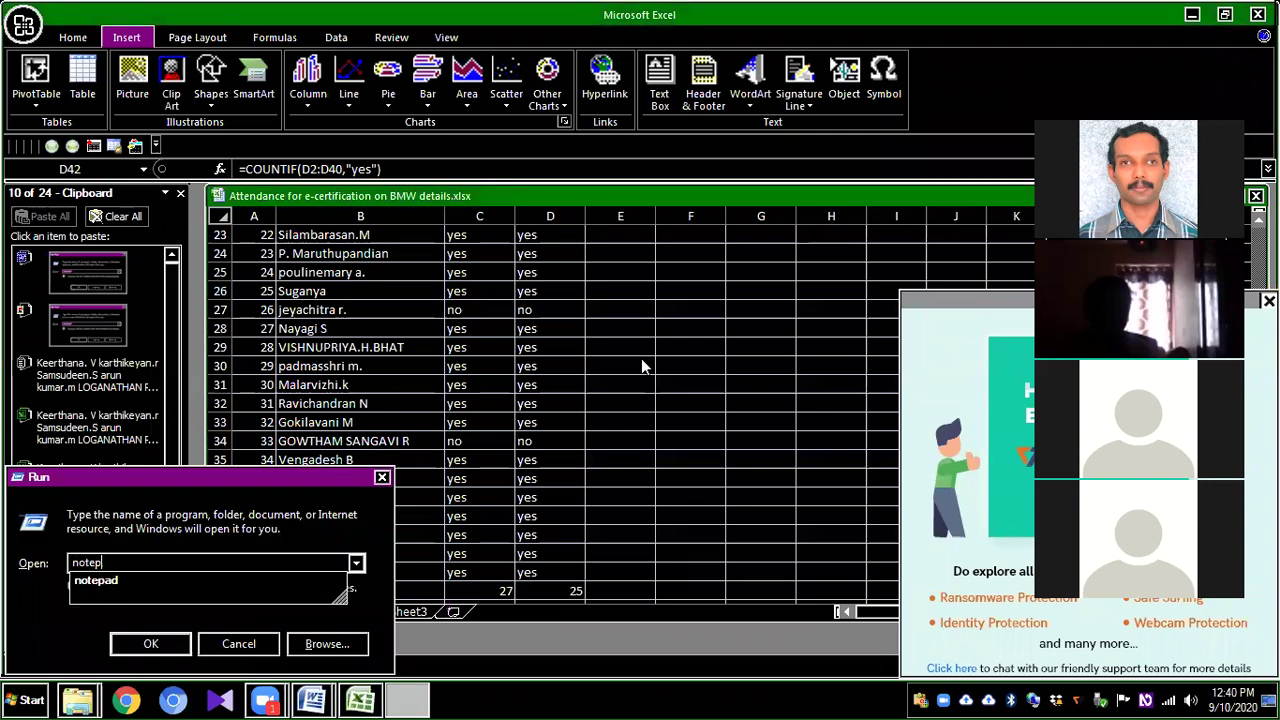
{"action": "type", "text": "ad"}
{"action": "key", "text": "Return"}
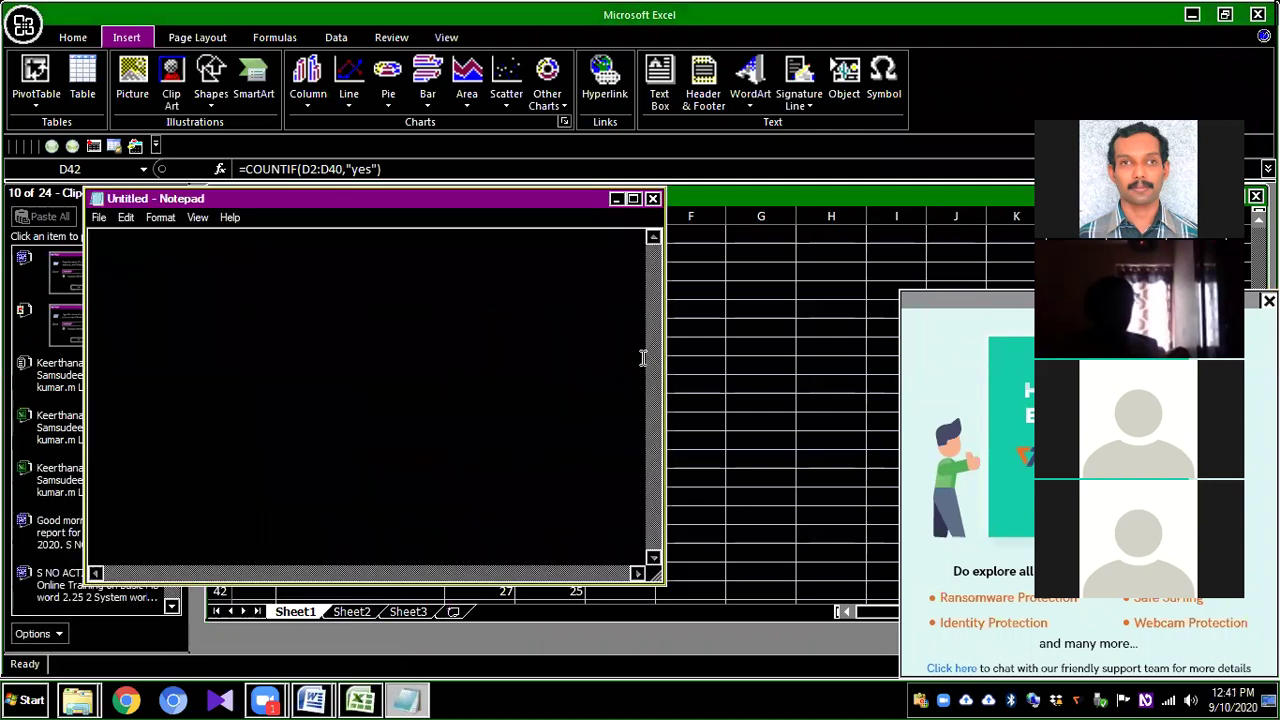
- Show the desktop and step through the shortcuts to 'Start Firefox with webvisum'
{"action": "key", "text": "super+d"}
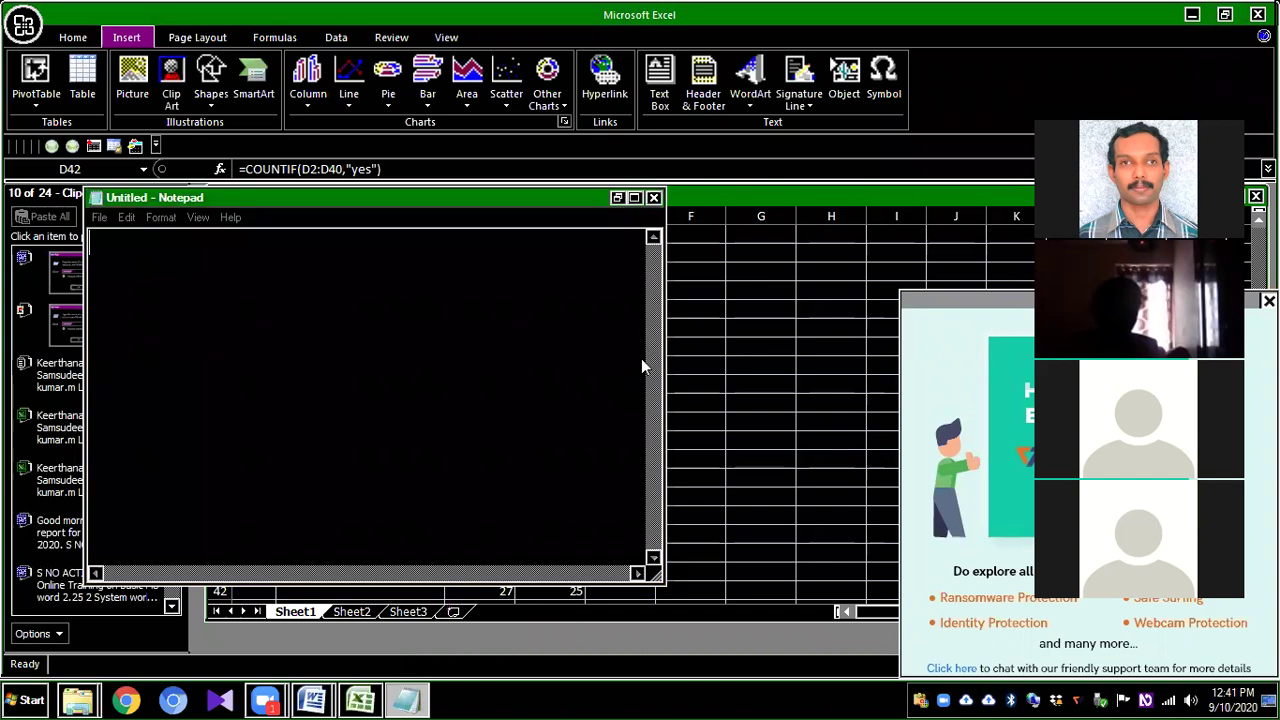
{"action": "key", "text": "Down"}
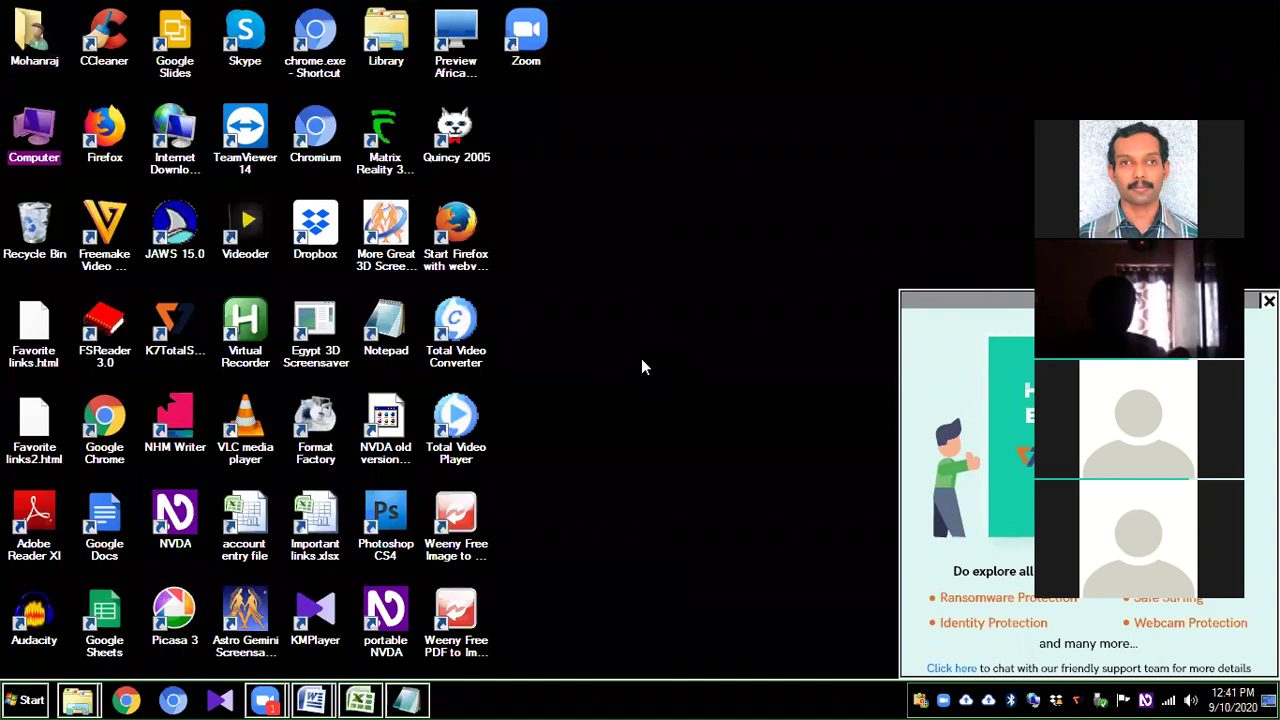
{"action": "key", "text": "Up"}
{"action": "key", "text": "Down"}
{"action": "key", "text": "Down"}
{"action": "key", "text": "Down"}
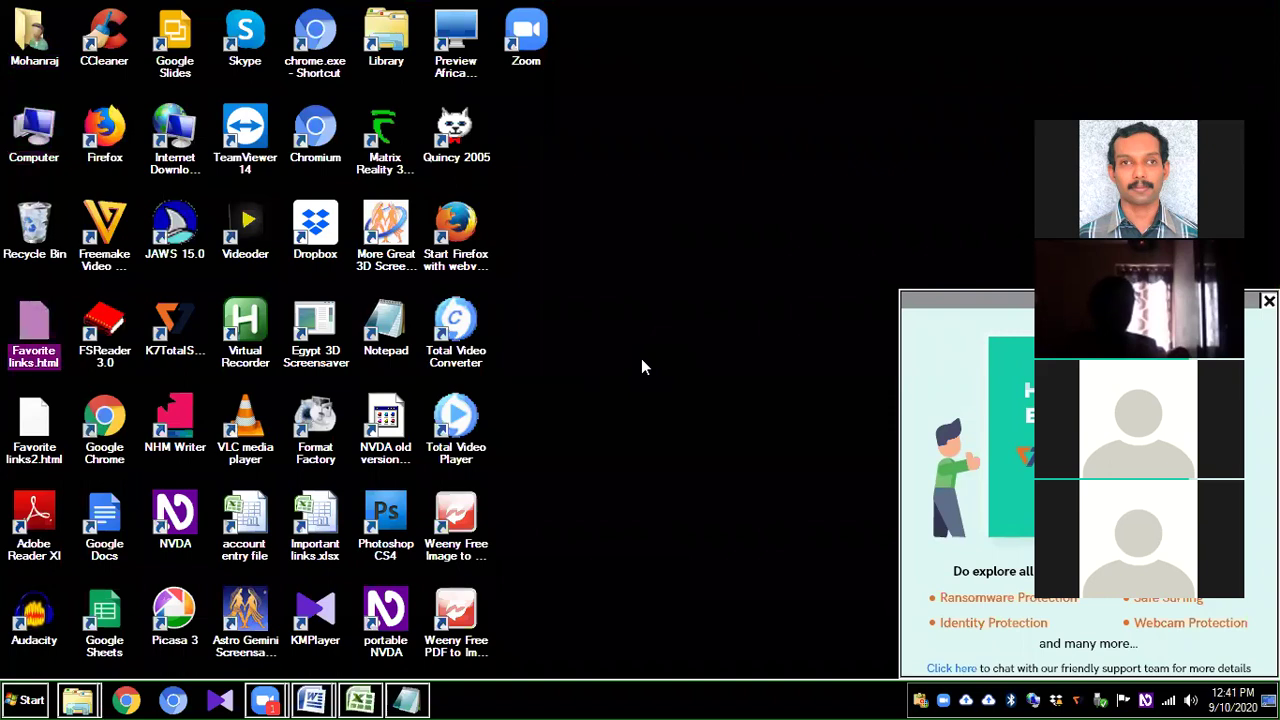
{"action": "key", "text": "Down"}
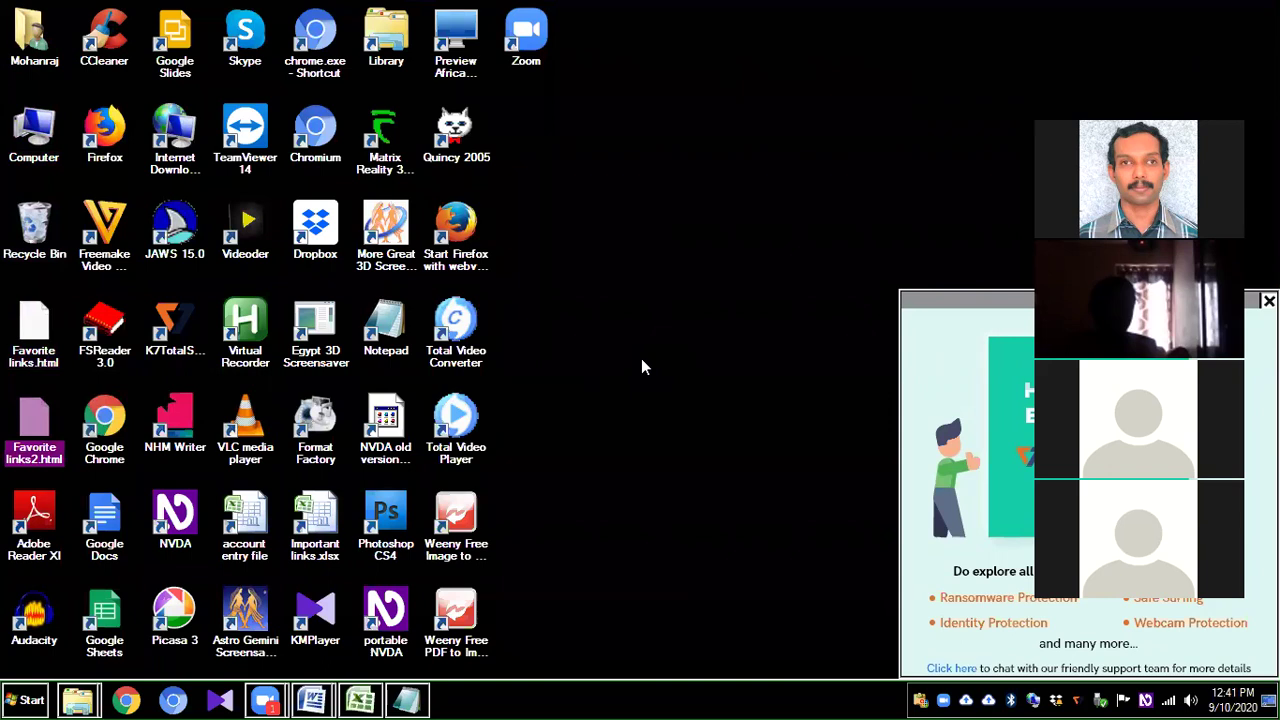
{"action": "key", "text": "s"}
{"action": "key", "text": "t"}
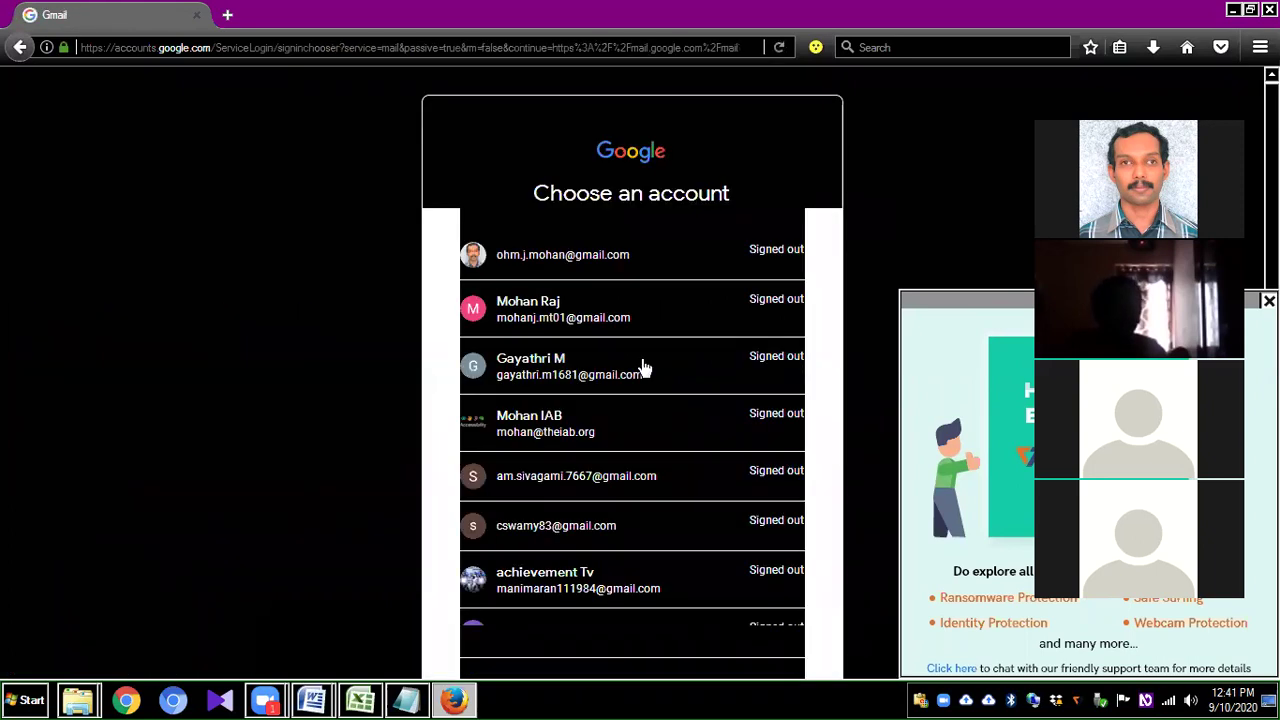
- Follow the 'Use another account' link from the screen reader's links list
{"action": "key", "text": "Insert+F7"}
{"action": "key", "text": "u"}
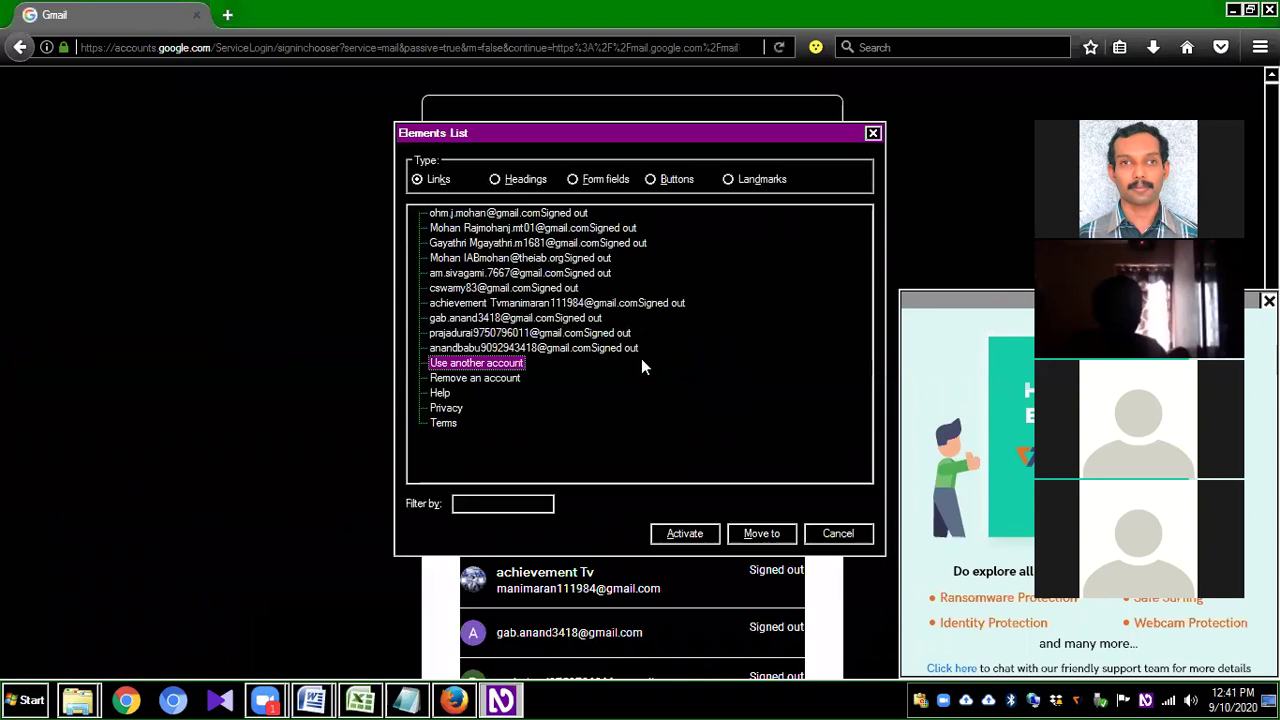
{"action": "key", "text": "Return"}
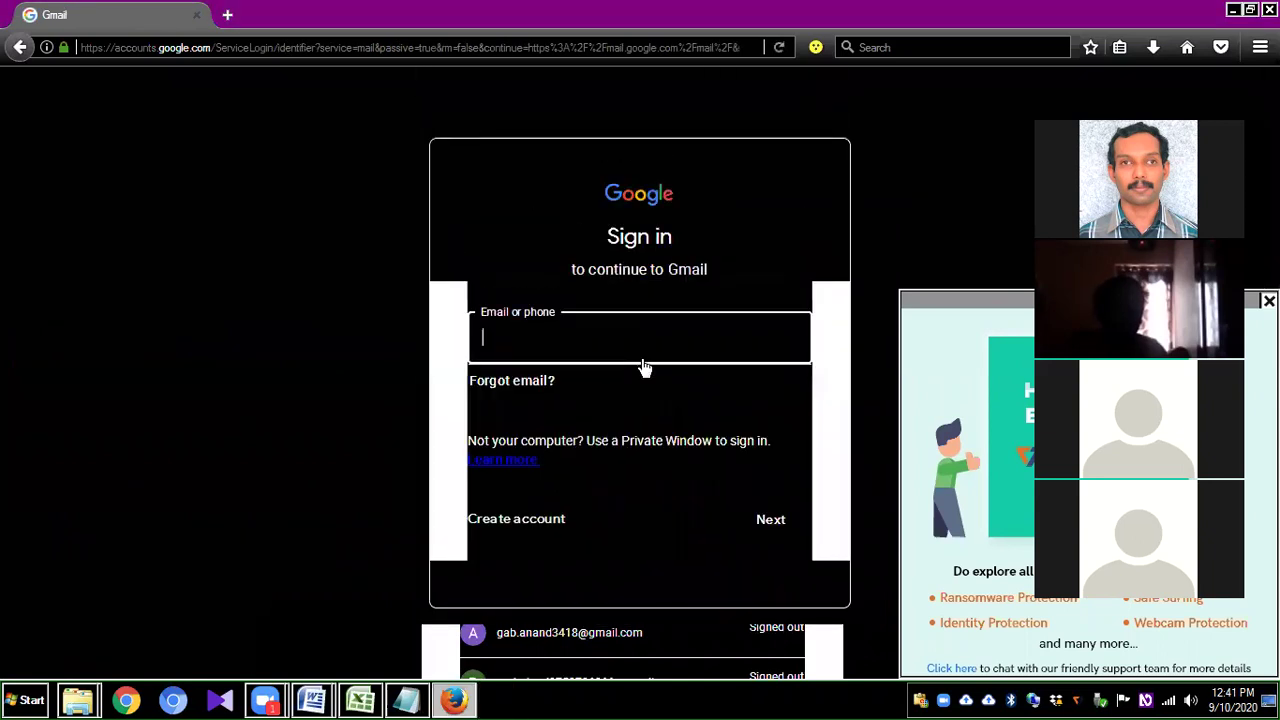
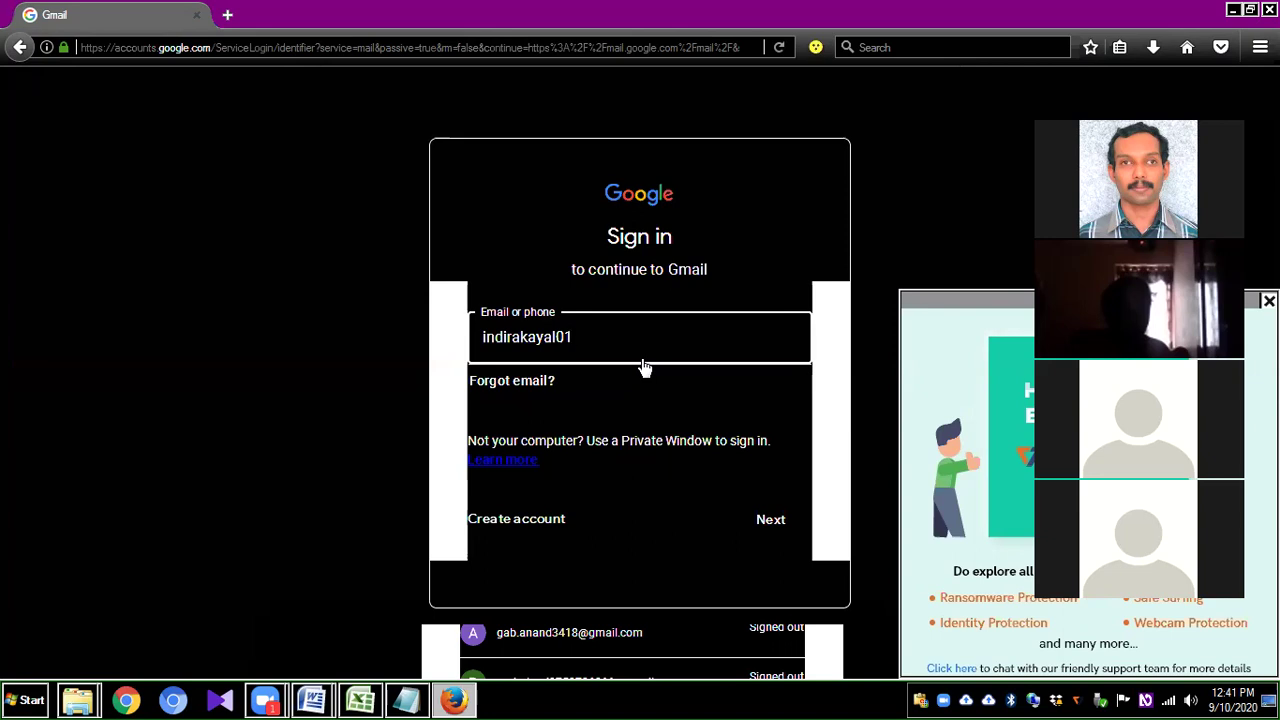
- Enter the account's email username in the Email or phone field and submit it
{"action": "key", "text": "Return"}
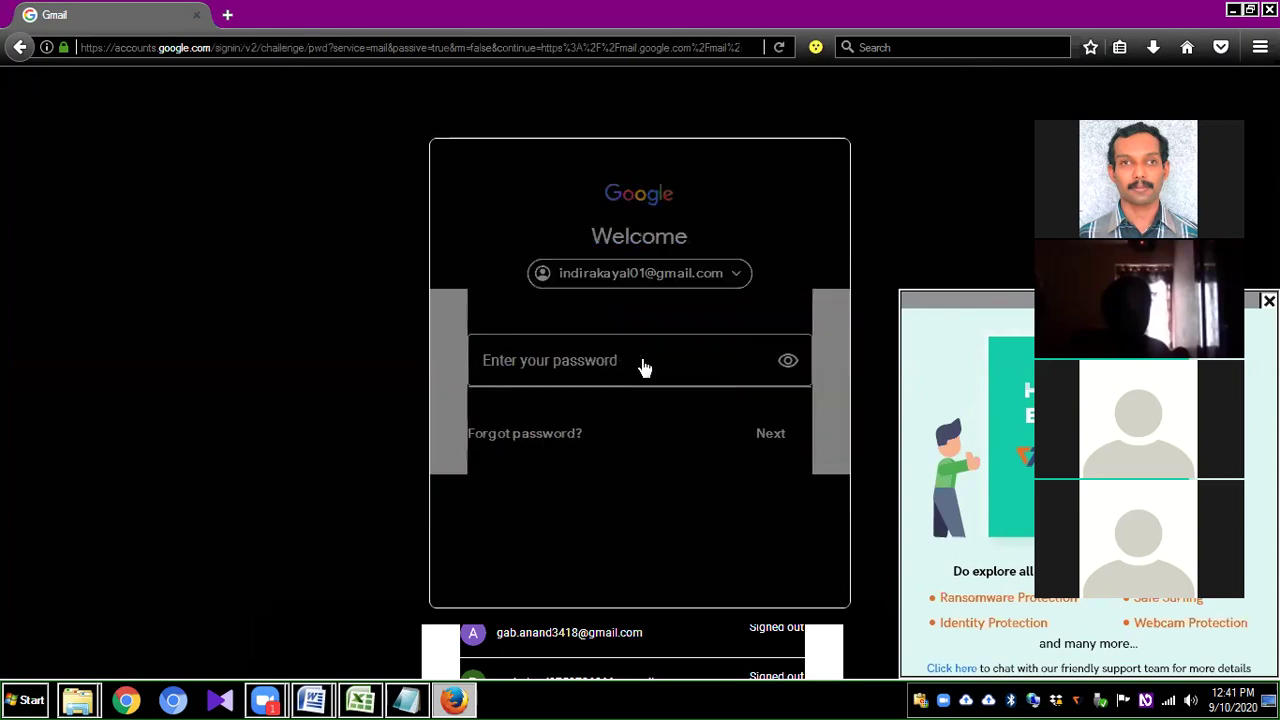